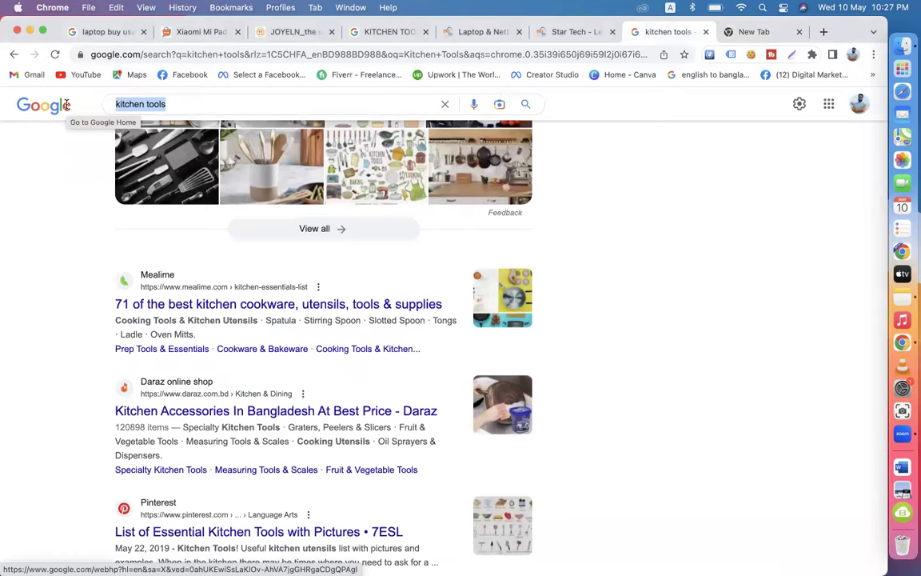
Step: Search Google for the random string "fdvhbmgv" and clear the query
{"action": "type", "text": "fdvhbmgv"}
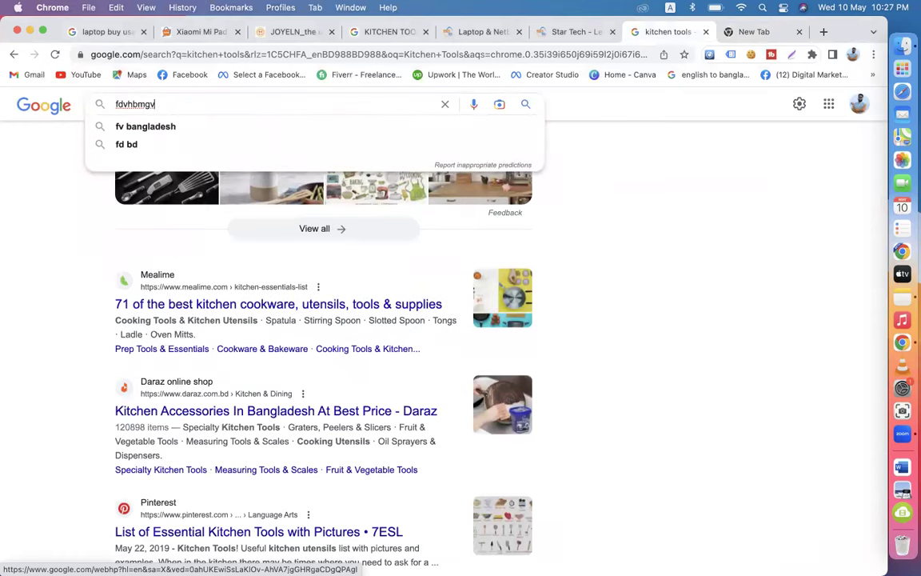
{"action": "key", "text": "Return"}
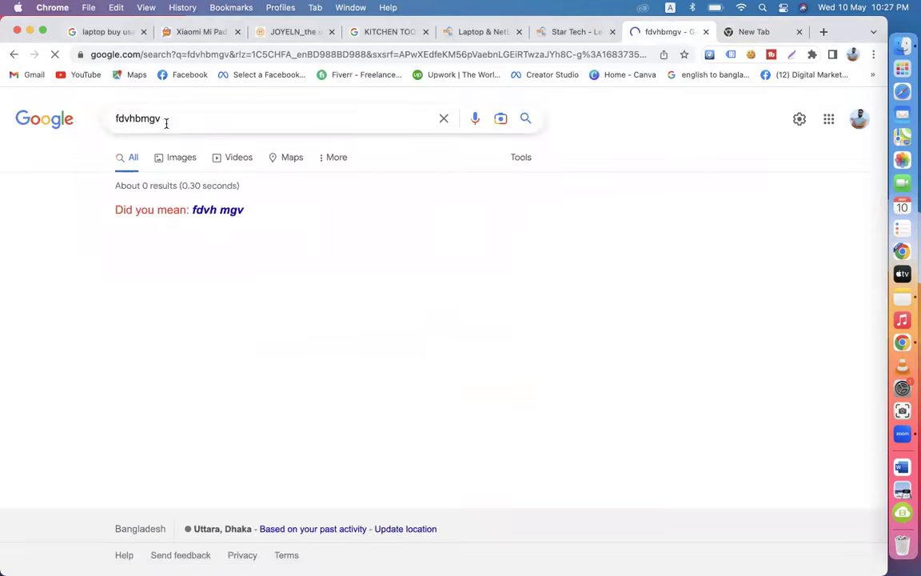
{"action": "left_click_drag", "start_coordinate": [166, 120], "coordinate": [93, 117]}
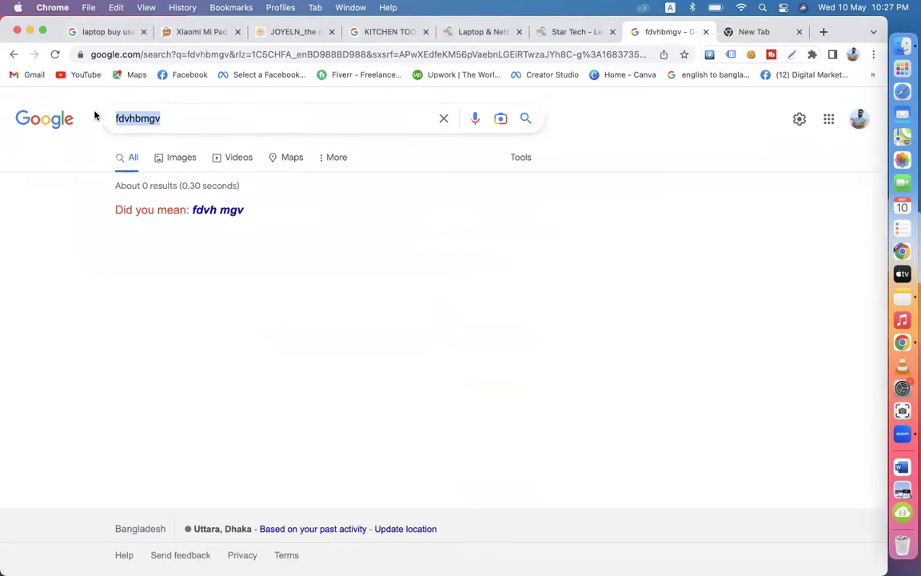
{"action": "key", "text": "BackSpace"}
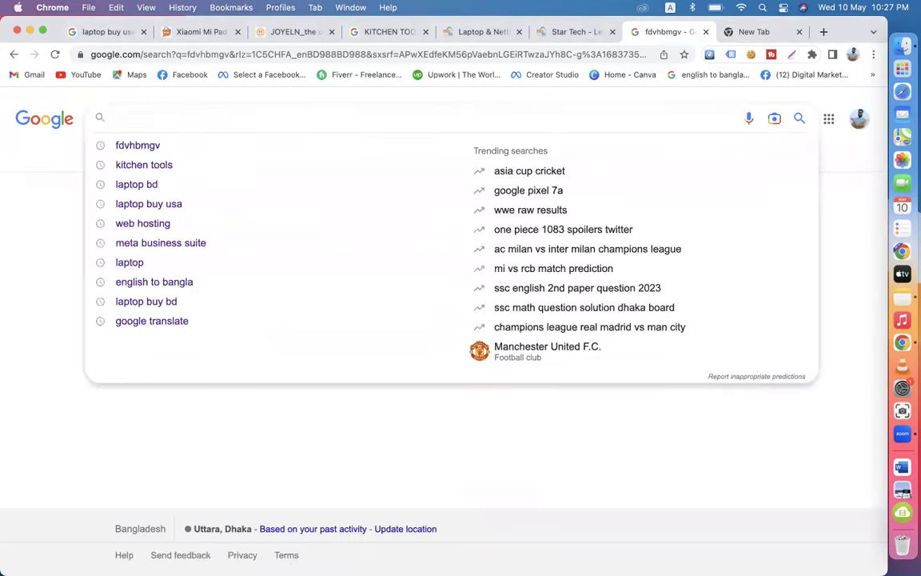
Step: Switch the keyboard input to Bangla, search Google for "আমি এখন ঘুমাব" and look through the results
{"action": "left_click", "coordinate": [670, 7]}
{"action": "left_click", "coordinate": [694, 39]}
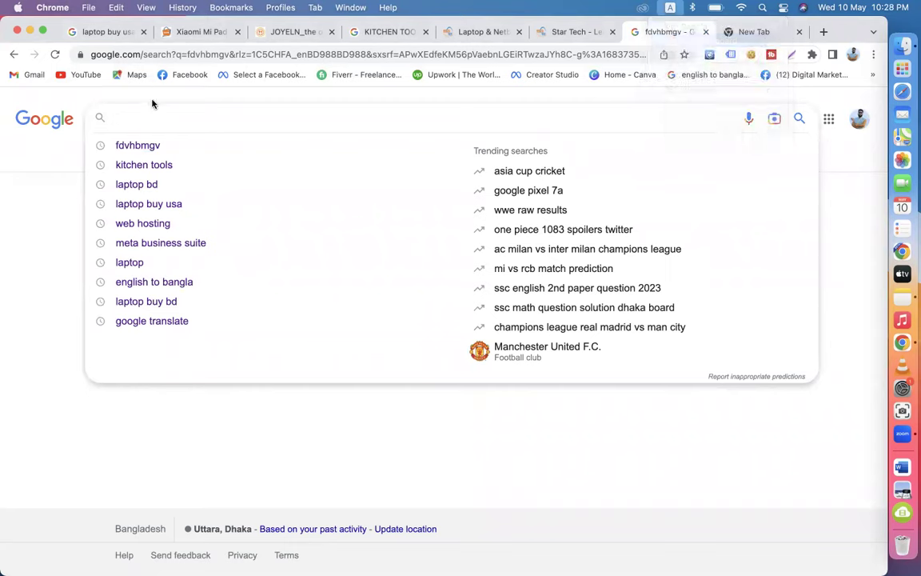
{"action": "left_click", "coordinate": [152, 118]}
{"action": "type", "text": "ami"}
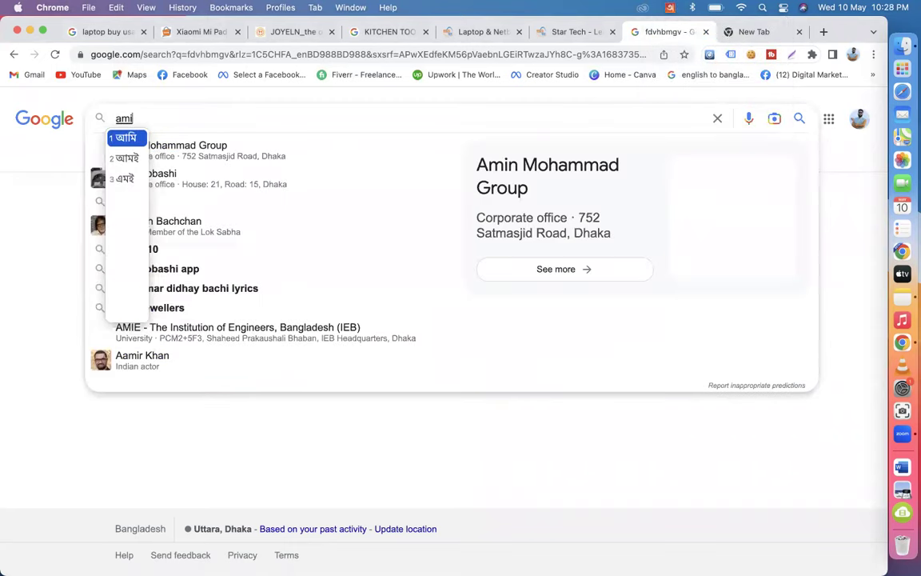
{"action": "type", "text": " ekhon"}
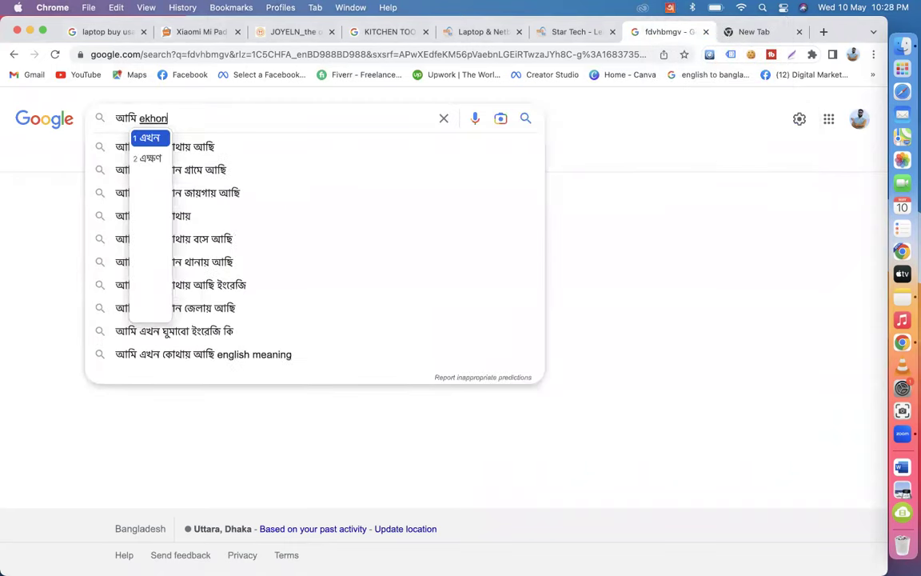
{"action": "key", "text": "BackSpace"}
{"action": "key", "text": "BackSpace"}
{"action": "key", "text": "BackSpace"}
{"action": "key", "text": "BackSpace"}
{"action": "key", "text": "BackSpace"}
{"action": "type", "text": "এখন ghumabo"}
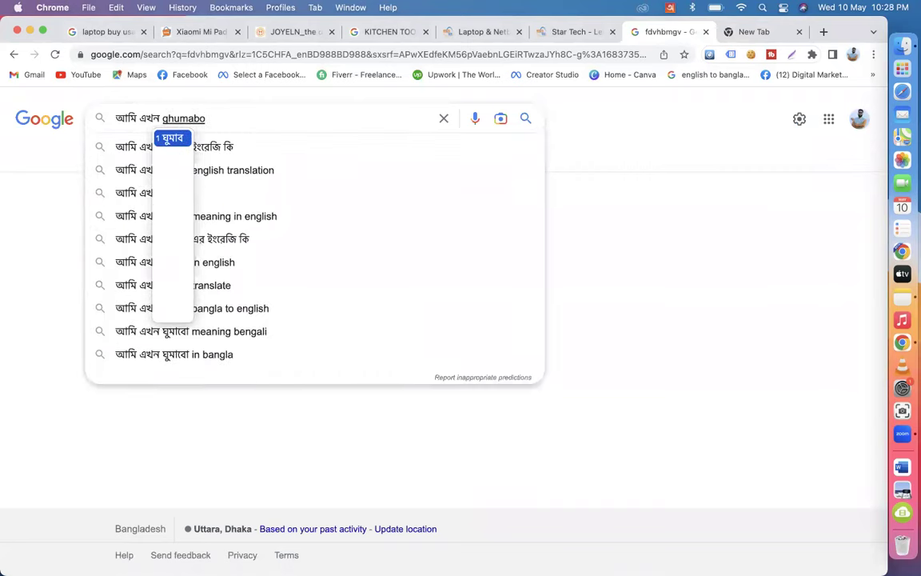
{"action": "key", "text": "space"}
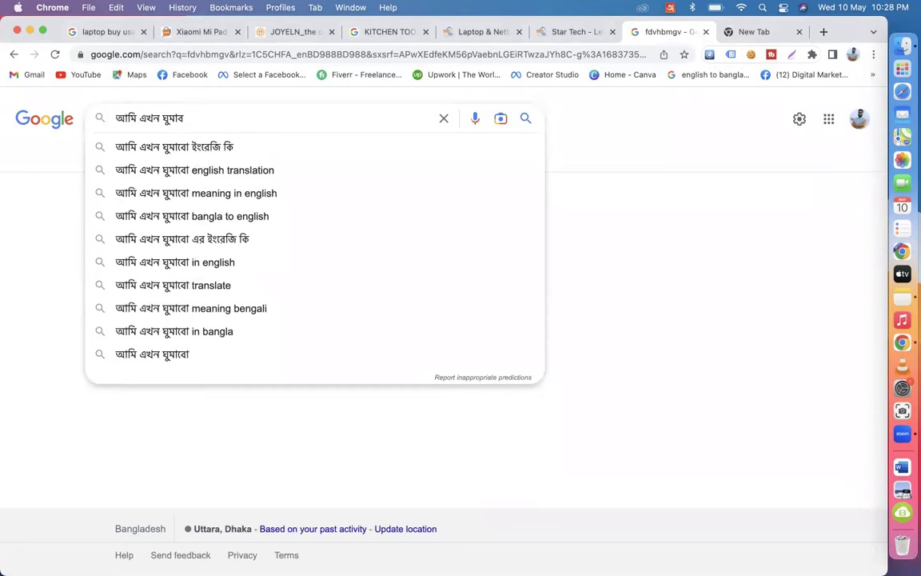
{"action": "key", "text": "Return"}
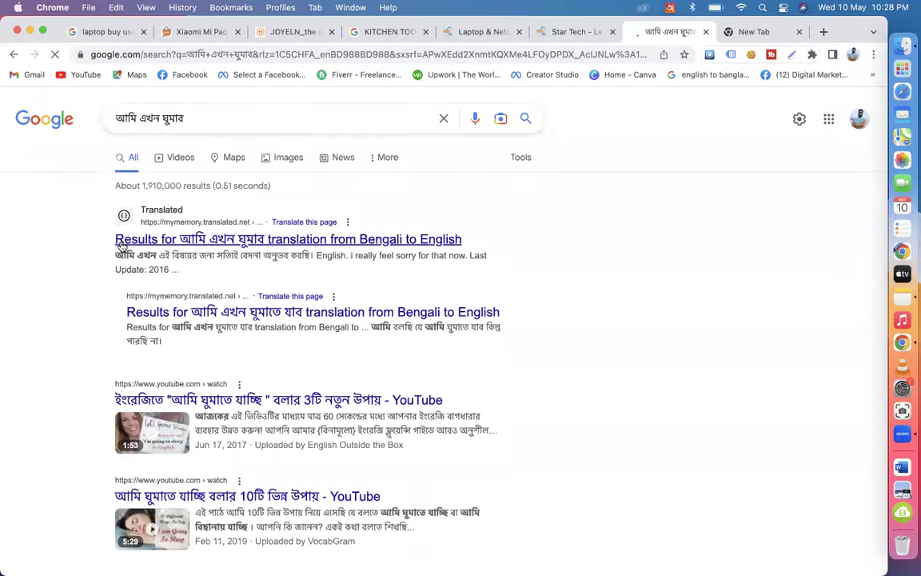
{"action": "scroll", "coordinate": [280, 354], "scroll_direction": "down", "scroll_amount": 10}
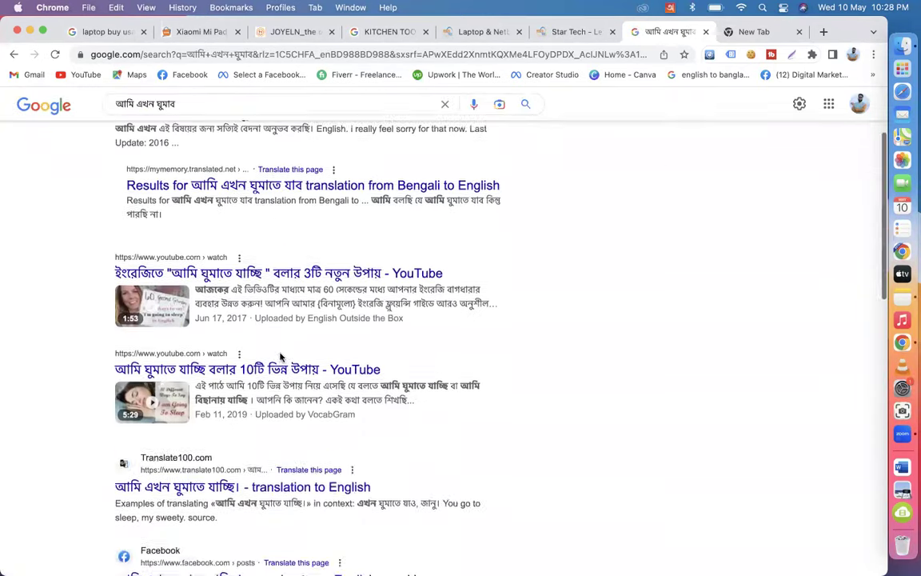
{"action": "scroll", "coordinate": [280, 354], "scroll_direction": "down", "scroll_amount": 8}
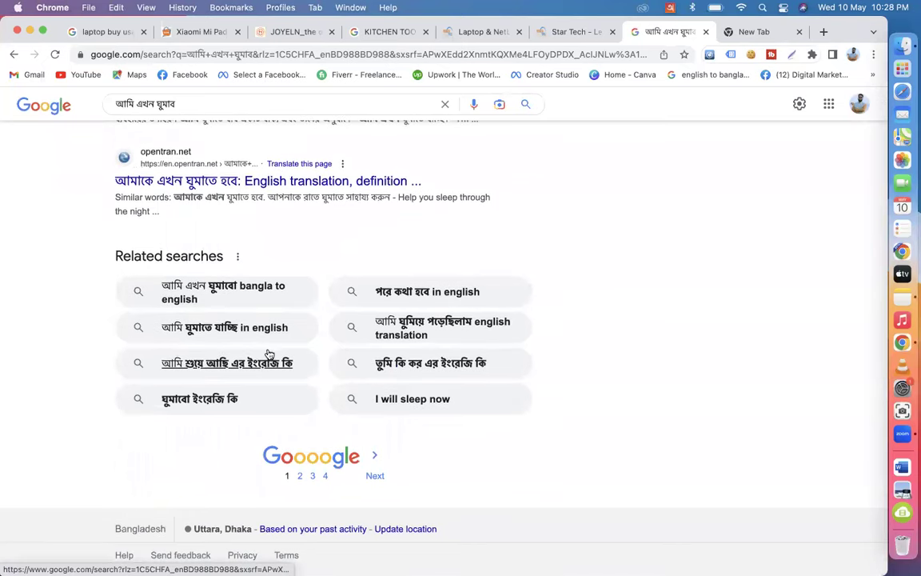
{"action": "scroll", "coordinate": [315, 329], "scroll_direction": "up", "scroll_amount": 15}
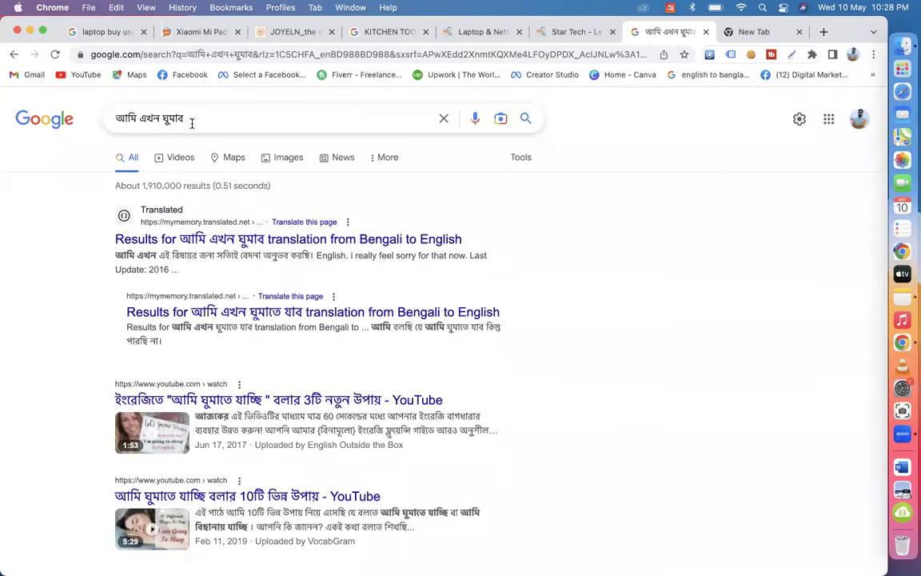
Step: Switch to Notes to check the Kitchen Tools mother keywords in the Keyword Research note, and return to Chrome
{"action": "left_click", "coordinate": [902, 299]}
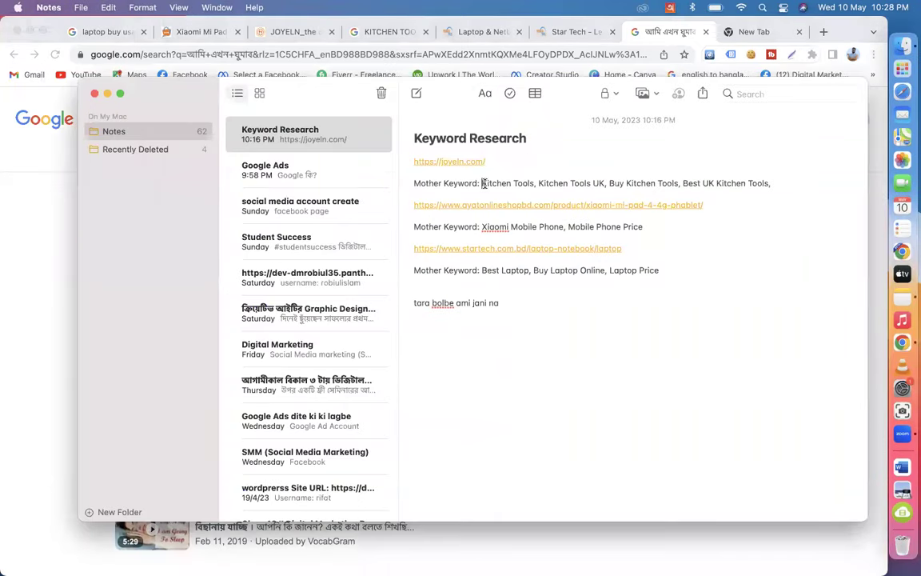
{"action": "left_click", "coordinate": [770, 186]}
{"action": "type", "text": ","}
{"action": "left_click", "coordinate": [42, 137]}
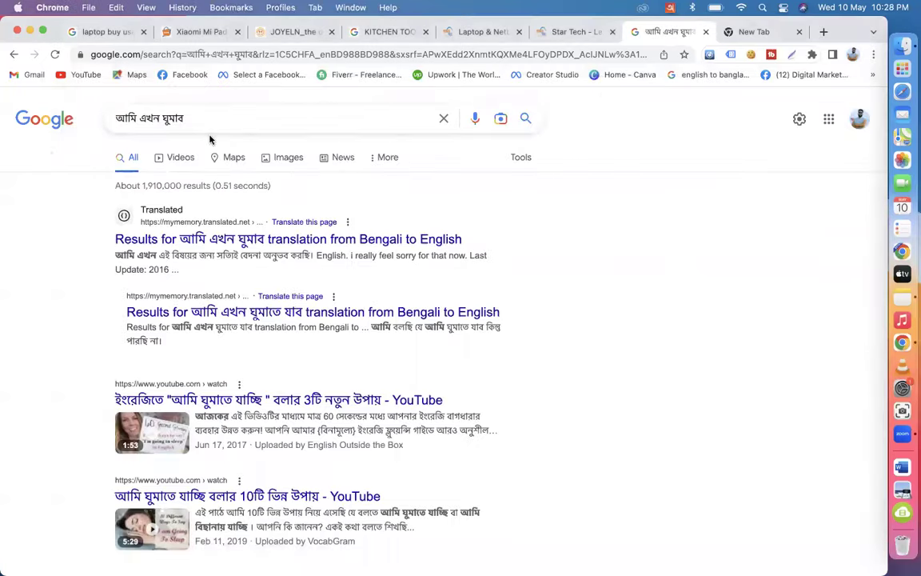
Step: Clear the Bangla search query and set the keyboard input back to English
{"action": "left_click", "coordinate": [444, 119]}
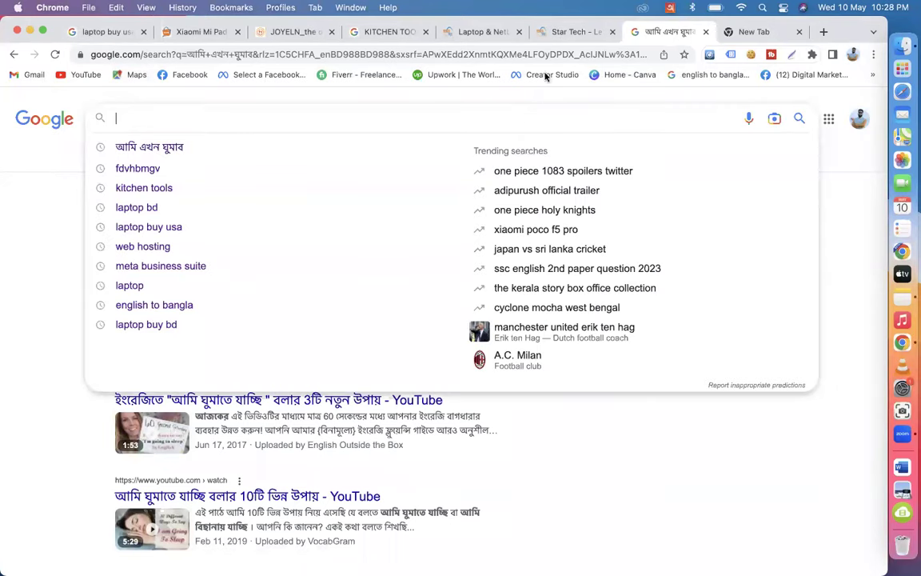
{"action": "left_click", "coordinate": [672, 9]}
{"action": "left_click", "coordinate": [678, 52]}
{"action": "left_click", "coordinate": [43, 174]}
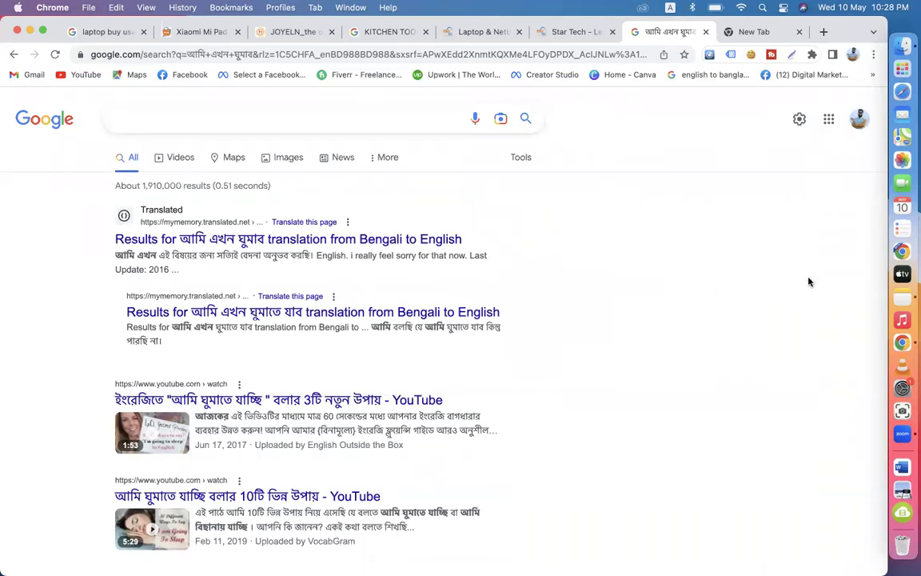
Step: Highlight the Kitchen Tools mother keywords in the Keyword Research note and review the joyeln.com and Xiaomi Mi Pad 4 pages in Chrome
{"action": "left_click", "coordinate": [902, 297]}
{"action": "left_click_drag", "start_coordinate": [483, 182], "coordinate": [785, 182]}
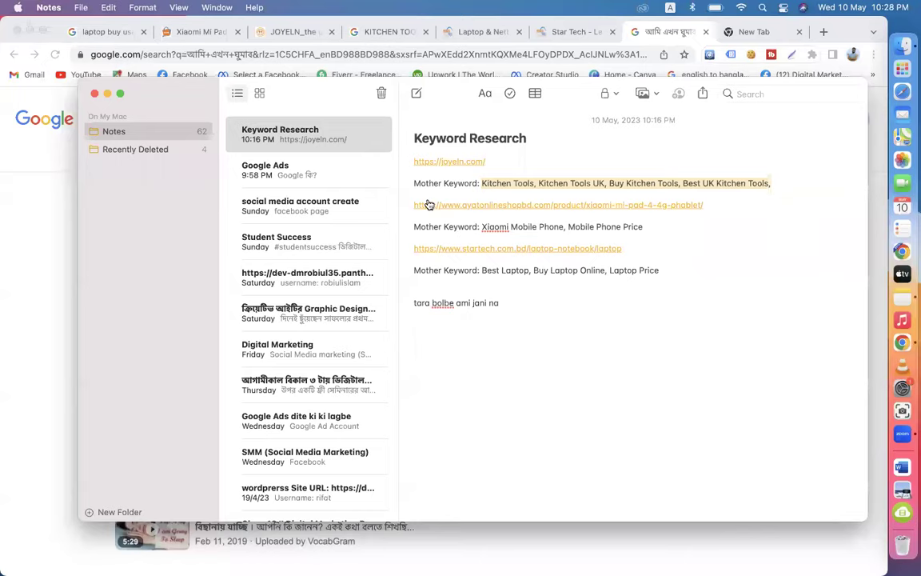
{"action": "left_click", "coordinate": [294, 33]}
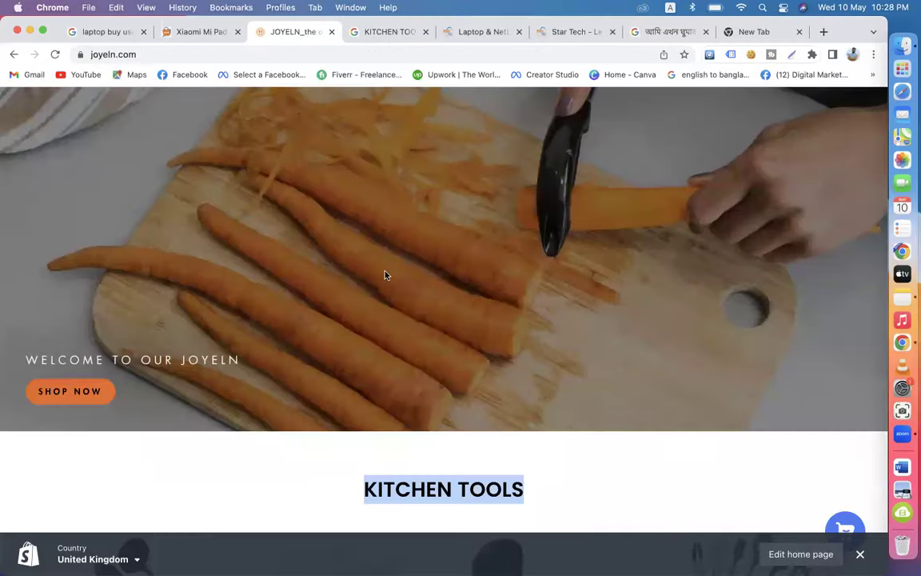
{"action": "scroll", "coordinate": [384, 274], "scroll_direction": "down", "scroll_amount": 8}
{"action": "scroll", "coordinate": [320, 208], "scroll_direction": "up", "scroll_amount": 10}
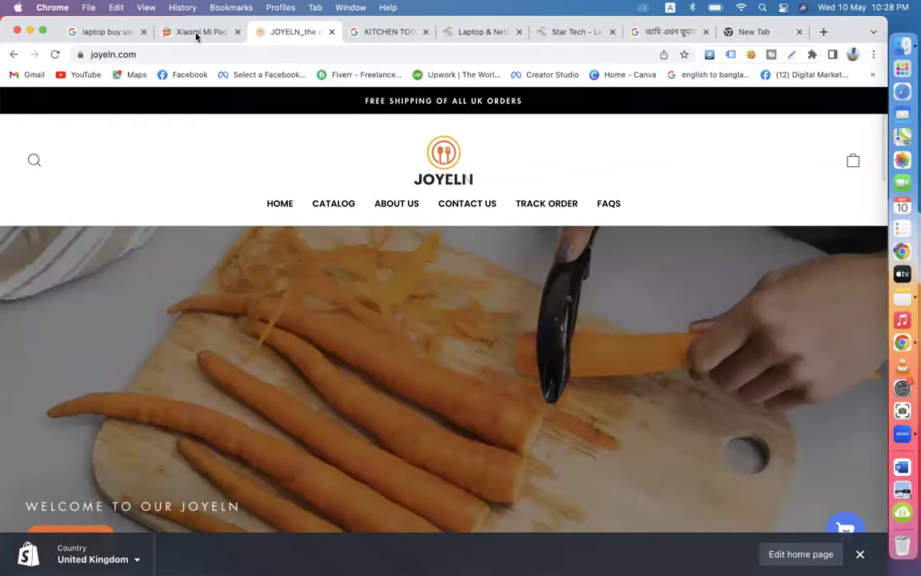
{"action": "left_click", "coordinate": [196, 34]}
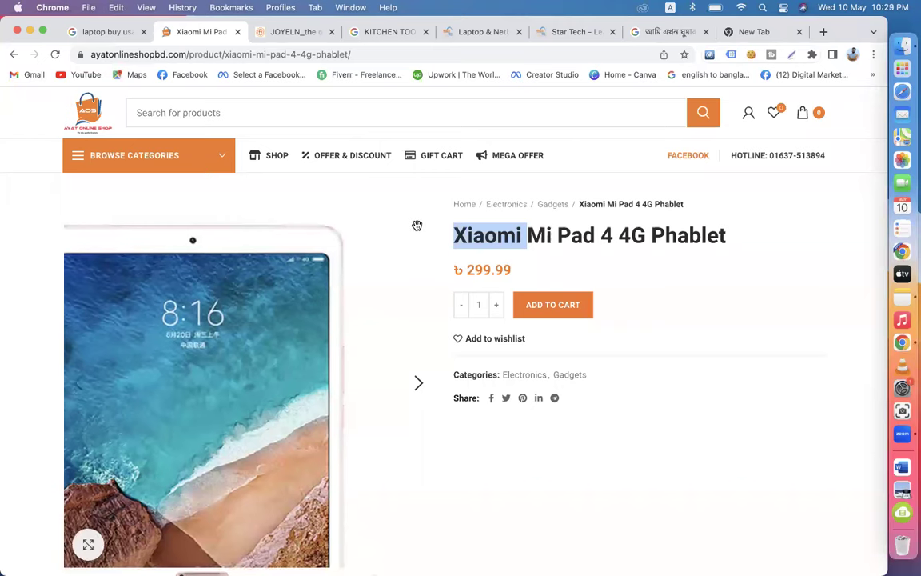
{"action": "left_click", "coordinate": [708, 300]}
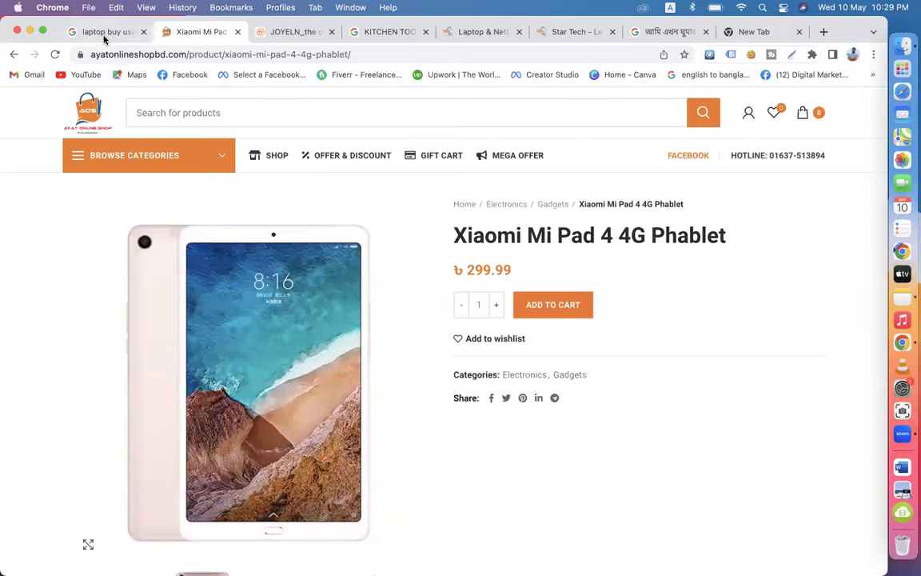
Step: Close the Google search, Laptop & Netbook and empty tabs, keeping the three shop sites, and open a fresh tab
{"action": "left_click", "coordinate": [144, 32]}
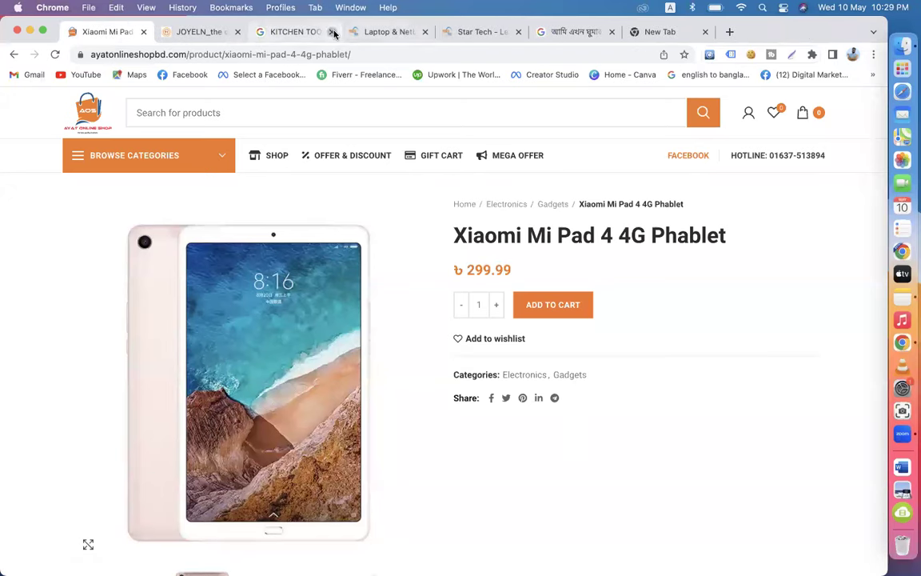
{"action": "left_click", "coordinate": [333, 32]}
{"action": "left_click", "coordinate": [331, 32]}
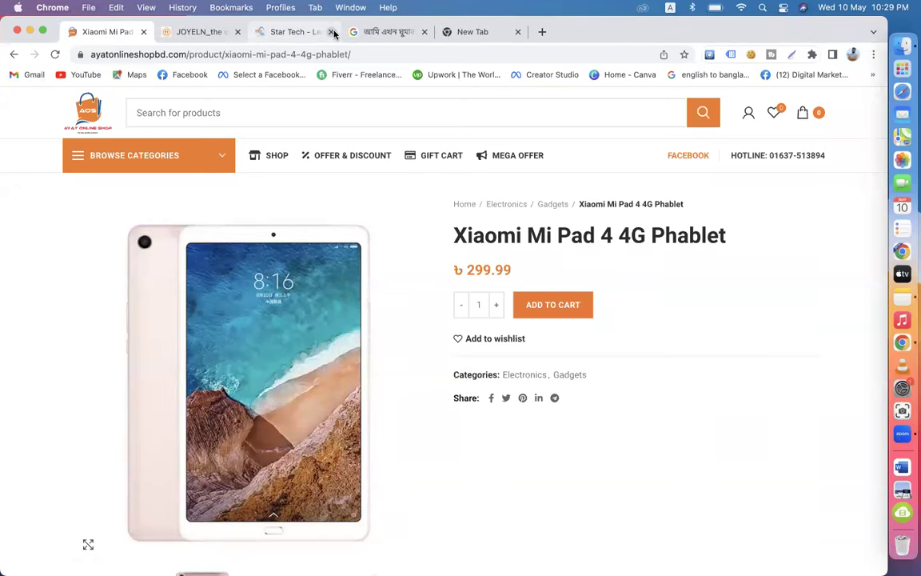
{"action": "left_click", "coordinate": [382, 32]}
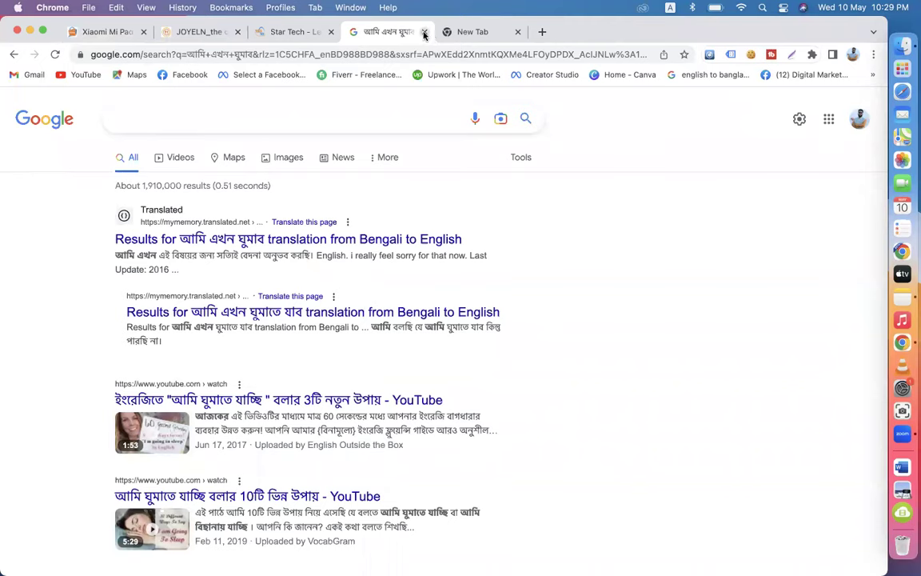
{"action": "left_click", "coordinate": [423, 32]}
{"action": "left_click", "coordinate": [424, 32]}
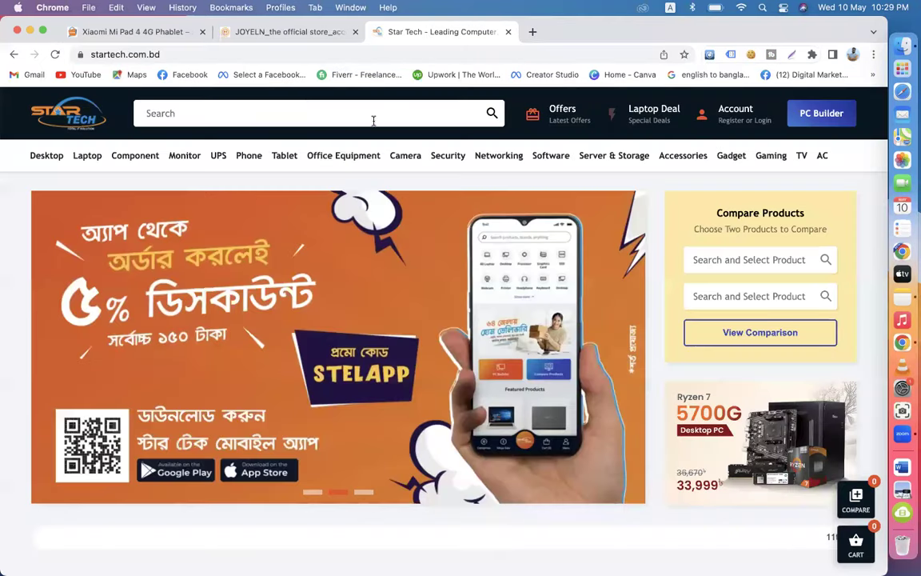
{"action": "left_click", "coordinate": [533, 32]}
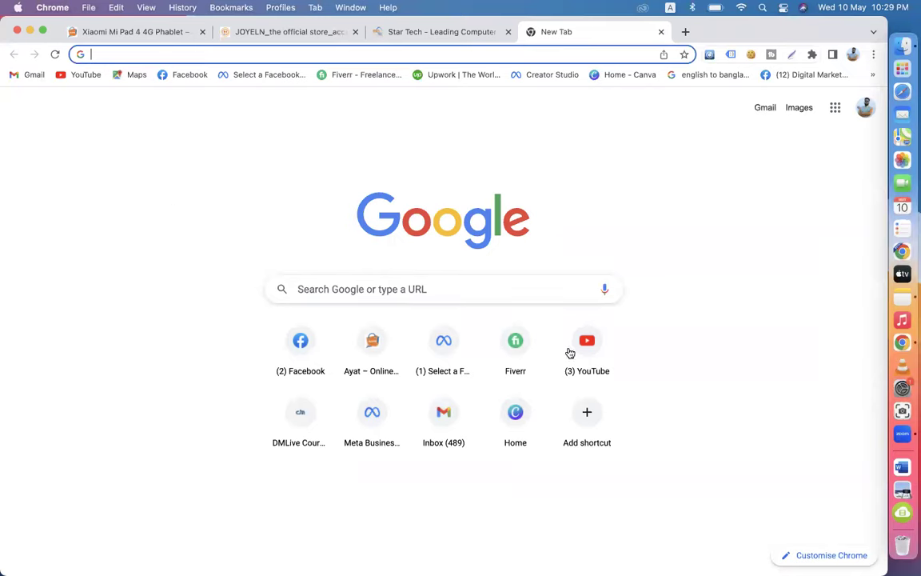
Step: Review the mother keywords in the Keyword Research note alongside the joyeln.com home page
{"action": "left_click", "coordinate": [897, 301]}
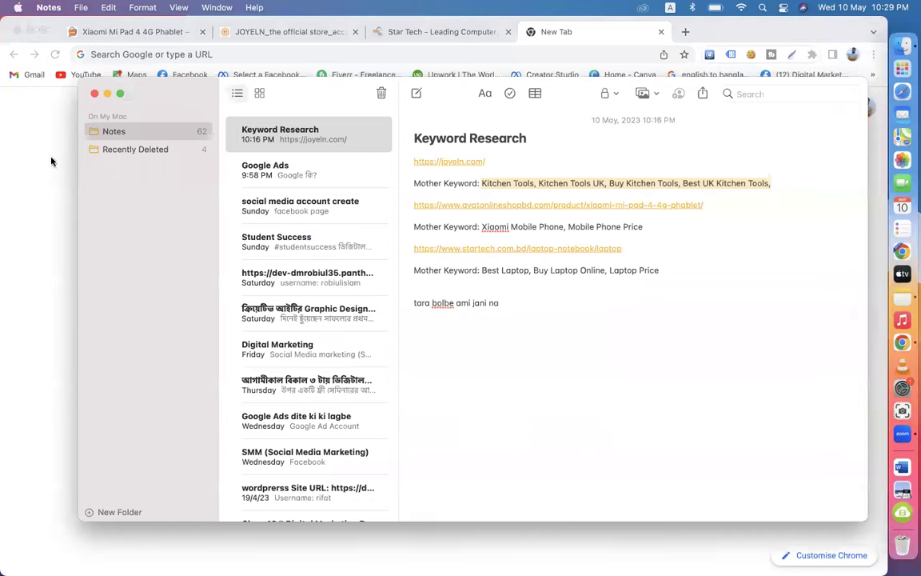
{"action": "left_click", "coordinate": [253, 34]}
{"action": "scroll", "coordinate": [375, 322], "scroll_direction": "down", "scroll_amount": 10}
{"action": "scroll", "coordinate": [377, 323], "scroll_direction": "up", "scroll_amount": 10}
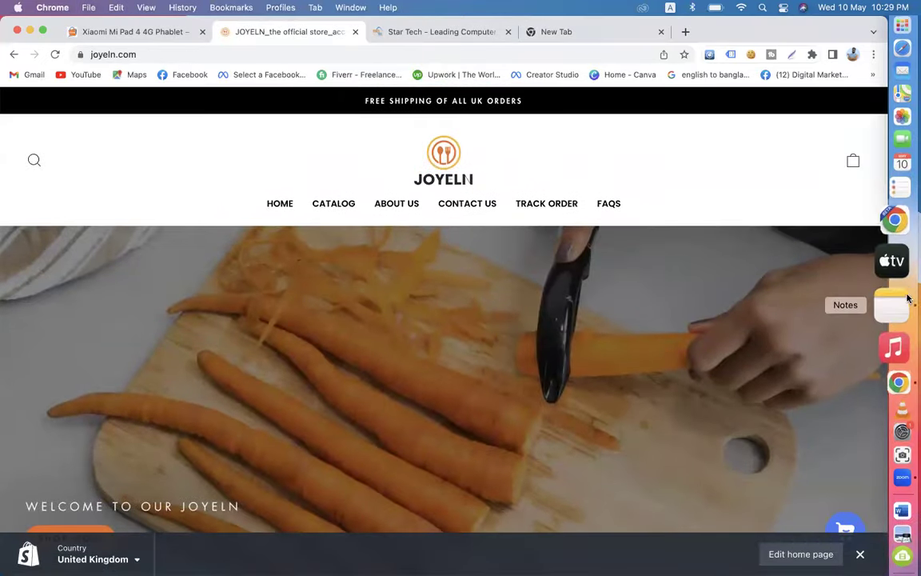
{"action": "left_click", "coordinate": [900, 299]}
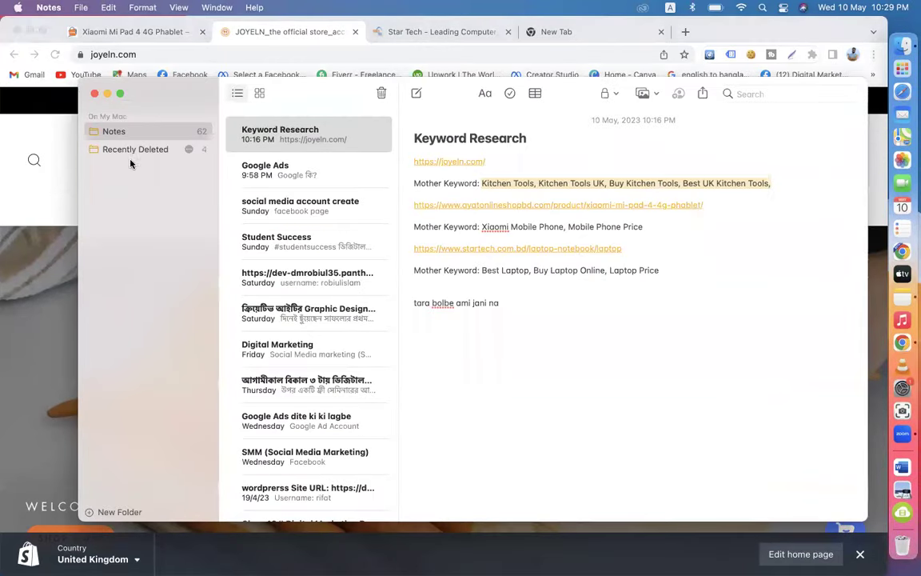
{"action": "left_click", "coordinate": [46, 202]}
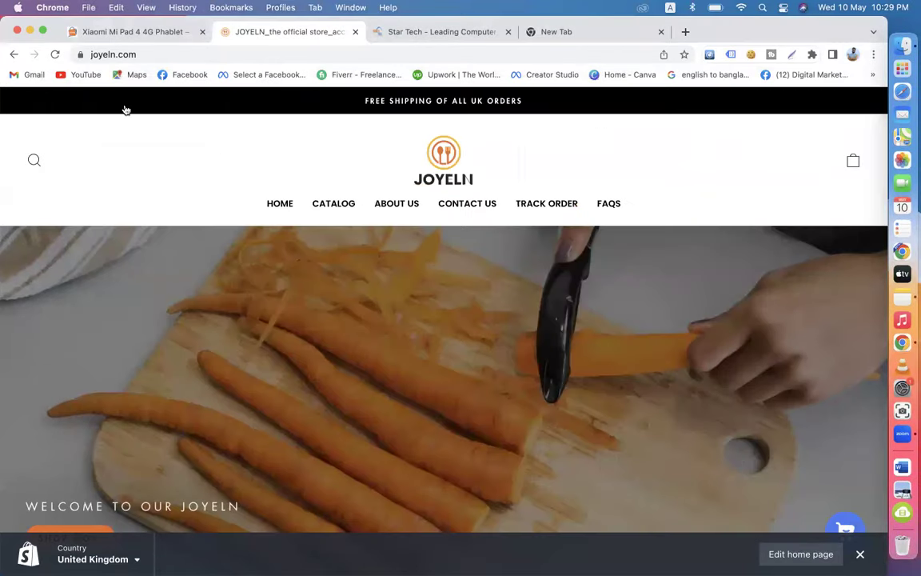
Step: Open ads.google.com in the empty tab, sign in and enter the non-manager Google Ads account named after a person
{"action": "left_click", "coordinate": [563, 32]}
{"action": "type", "text": "ad"}
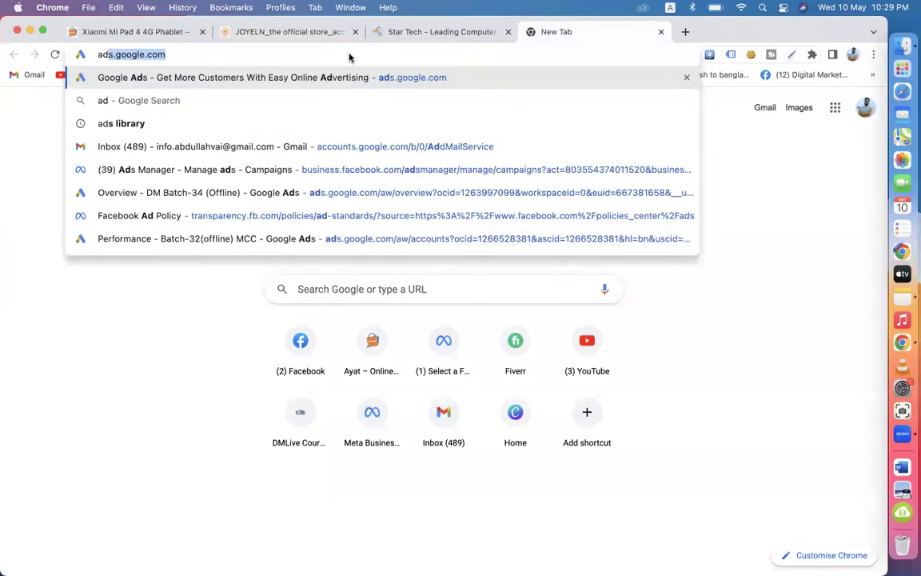
{"action": "key", "text": "Return"}
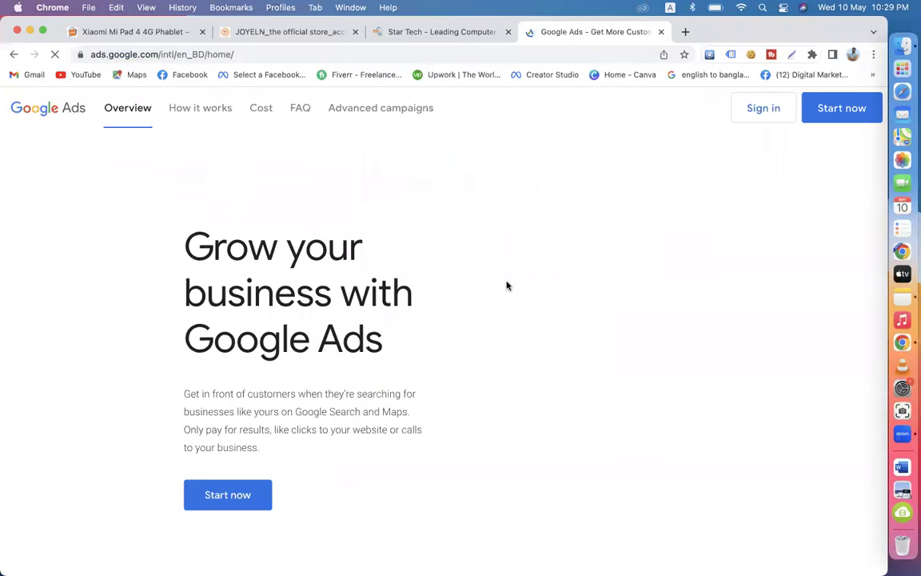
{"action": "left_click", "coordinate": [772, 115]}
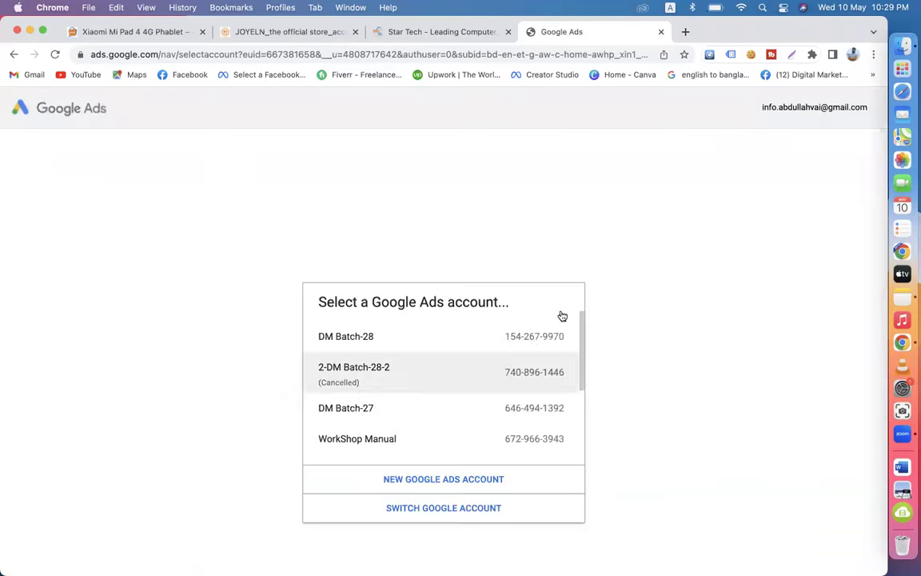
{"action": "scroll", "coordinate": [468, 384], "scroll_direction": "down", "scroll_amount": 5}
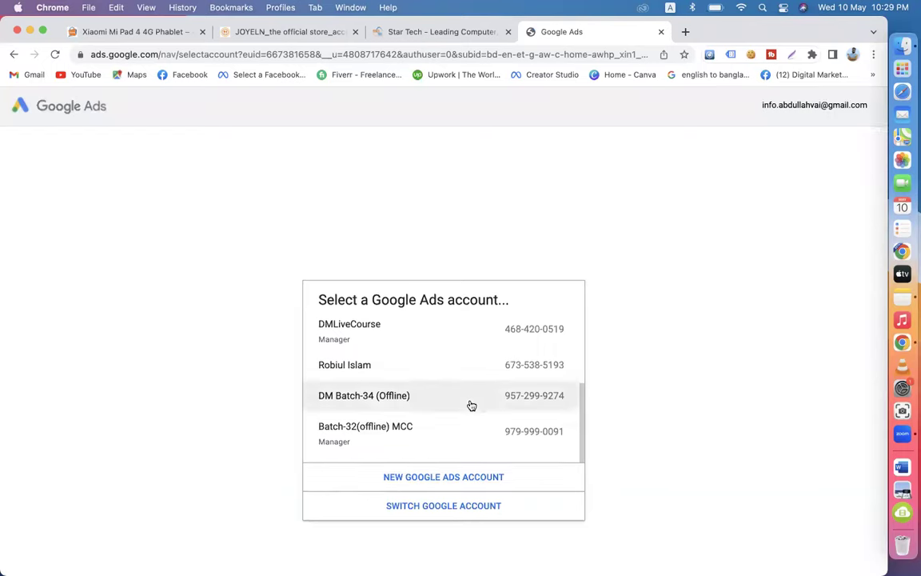
{"action": "left_click", "coordinate": [356, 370]}
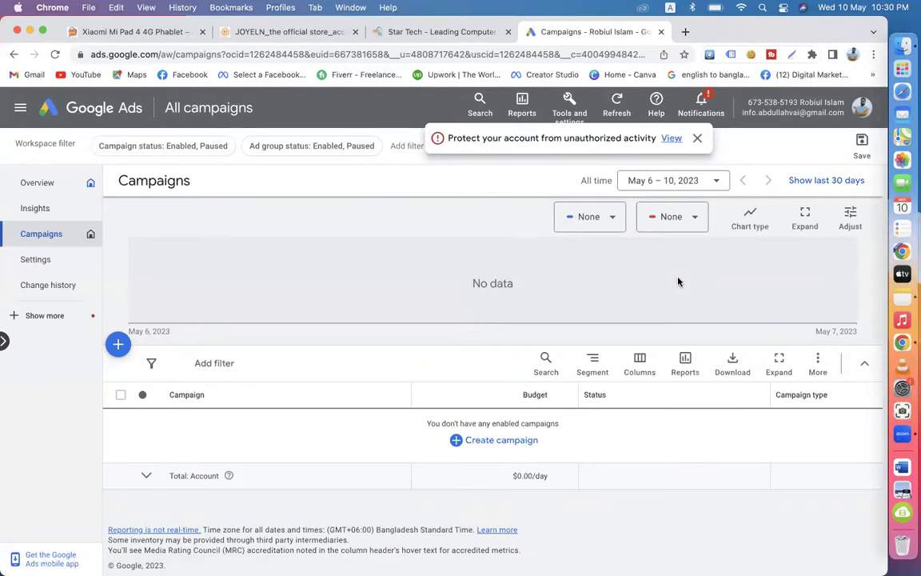
Step: Dismiss the account-protection notice and open Keyword Planner
{"action": "left_click", "coordinate": [698, 139]}
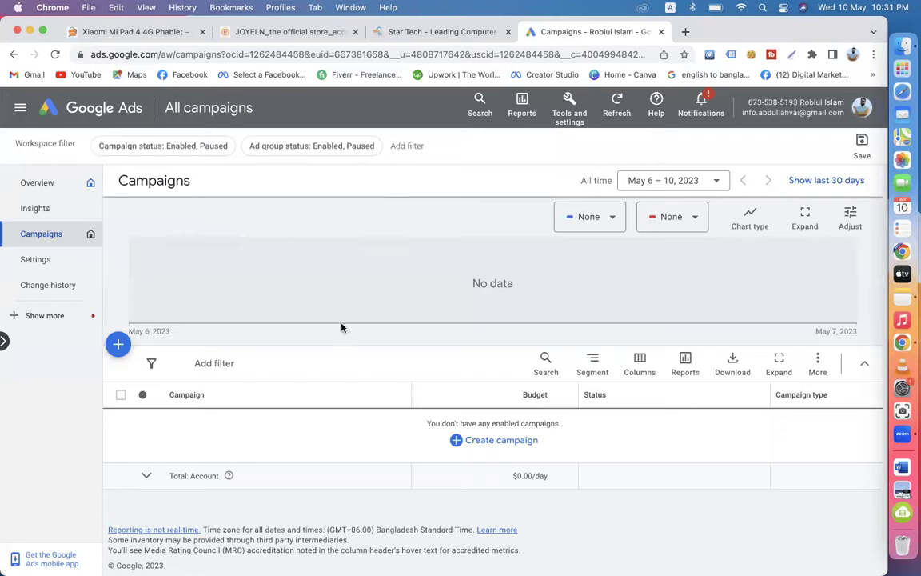
{"action": "left_click", "coordinate": [579, 110]}
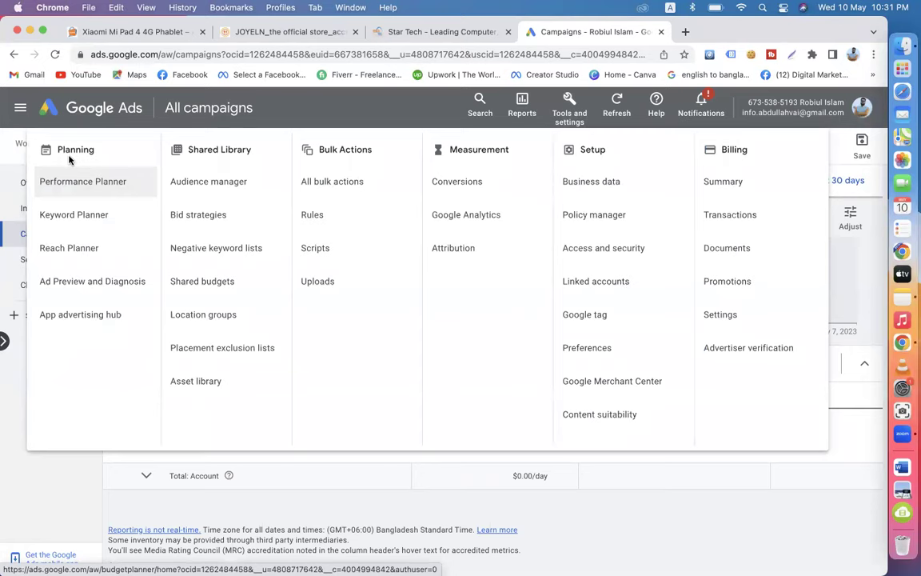
{"action": "left_click", "coordinate": [92, 219]}
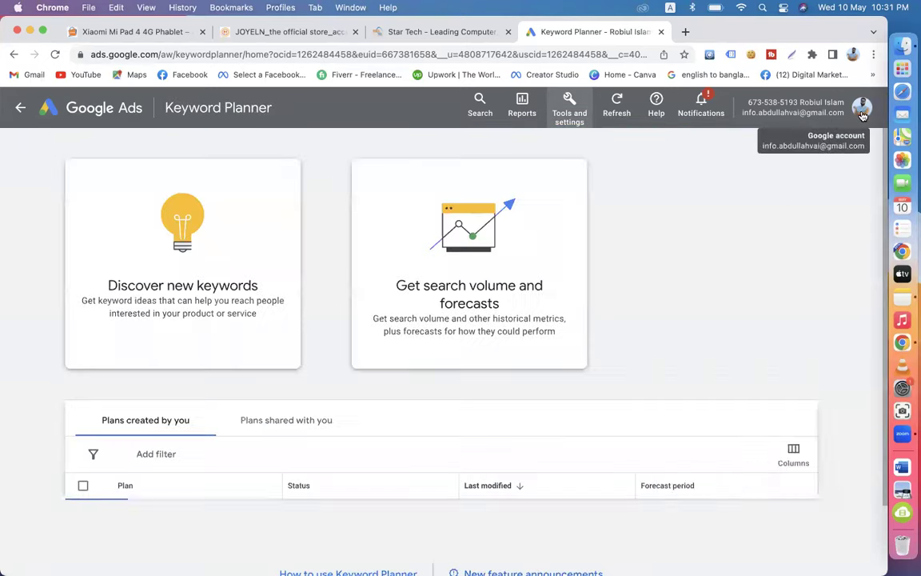
Step: Open the DM Batch-27 account alongside and compare its navigation with the planning tools of the first account
{"action": "left_click", "coordinate": [861, 108]}
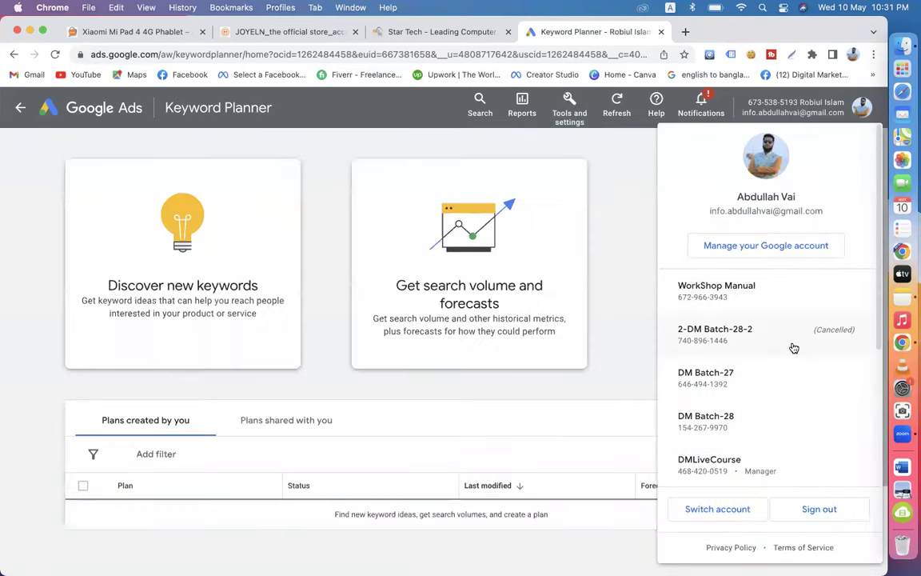
{"action": "scroll", "coordinate": [793, 348], "scroll_direction": "down", "scroll_amount": 3}
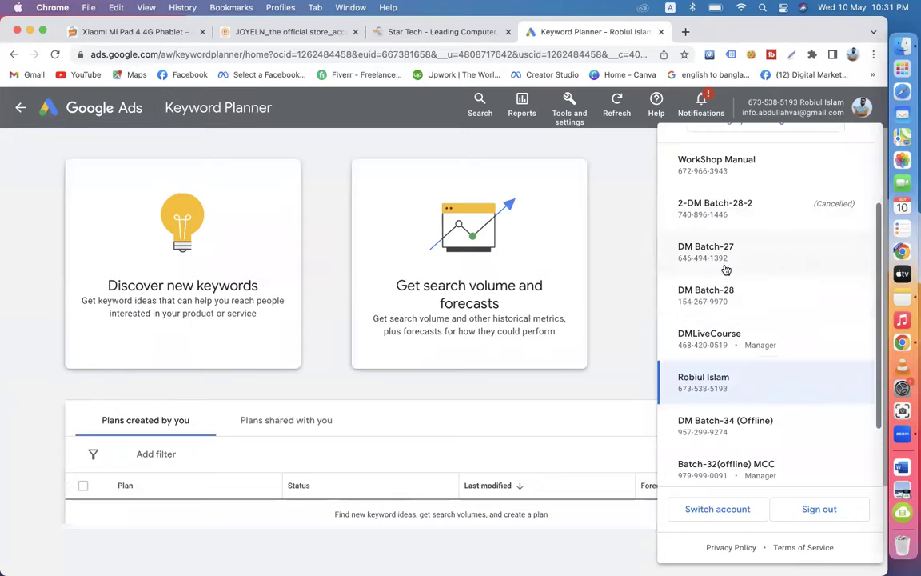
{"action": "left_click", "coordinate": [726, 270]}
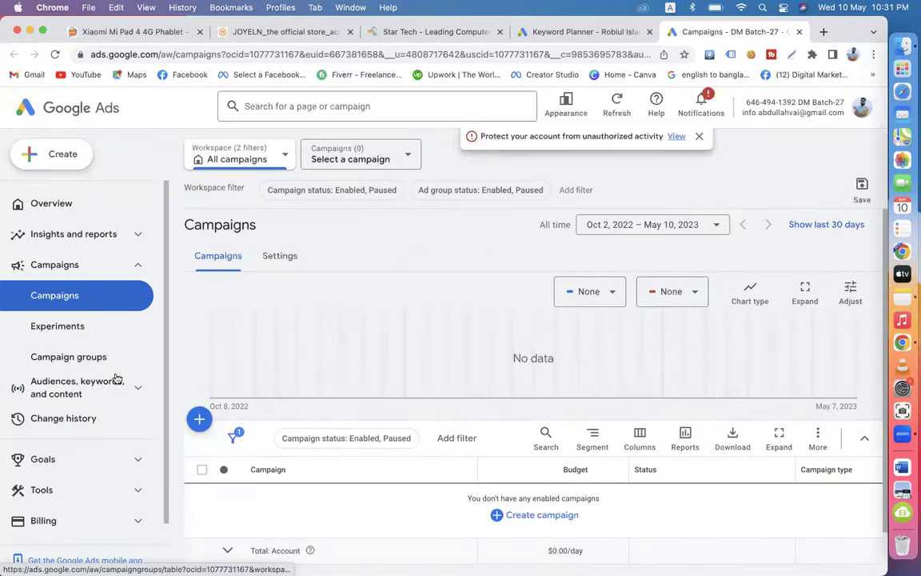
{"action": "scroll", "coordinate": [116, 377], "scroll_direction": "down", "scroll_amount": 2}
{"action": "left_click", "coordinate": [539, 32]}
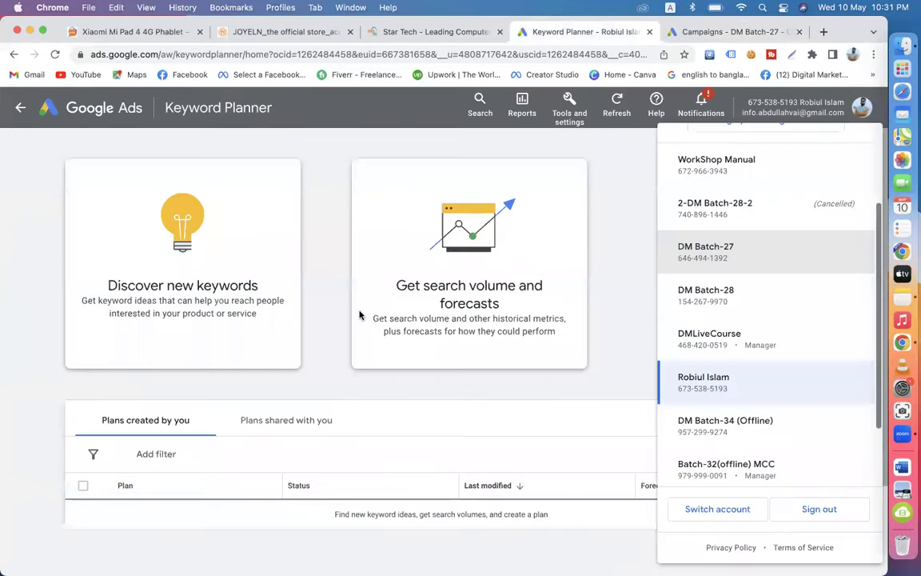
{"action": "left_click", "coordinate": [569, 104]}
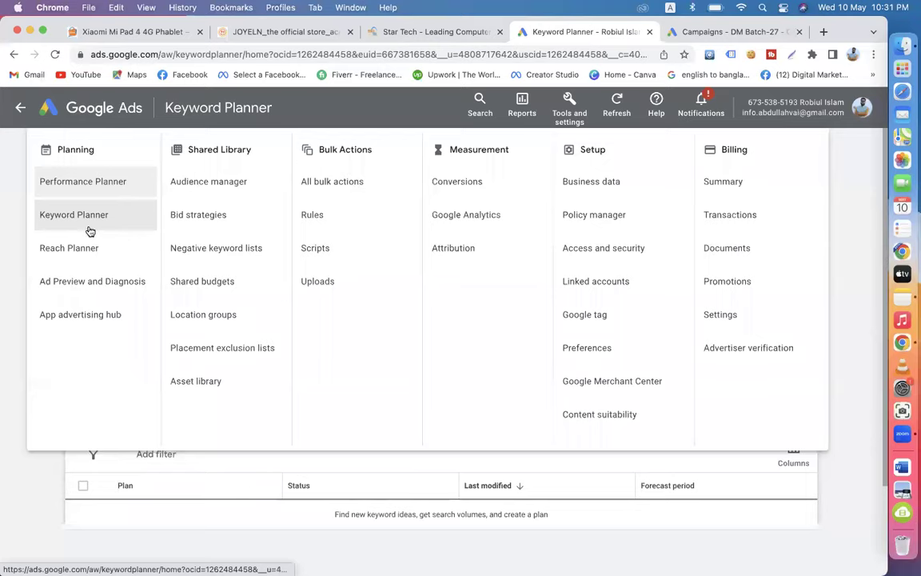
Step: Open Keyword Planner in the DM Batch-27 account from its planning tools
{"action": "left_click", "coordinate": [679, 32]}
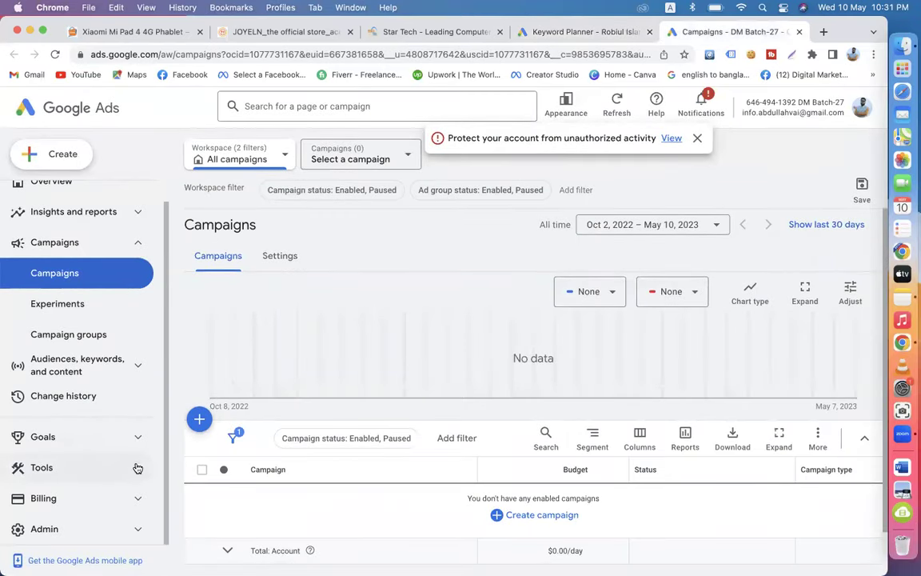
{"action": "left_click", "coordinate": [137, 468]}
{"action": "scroll", "coordinate": [80, 416], "scroll_direction": "down", "scroll_amount": 5}
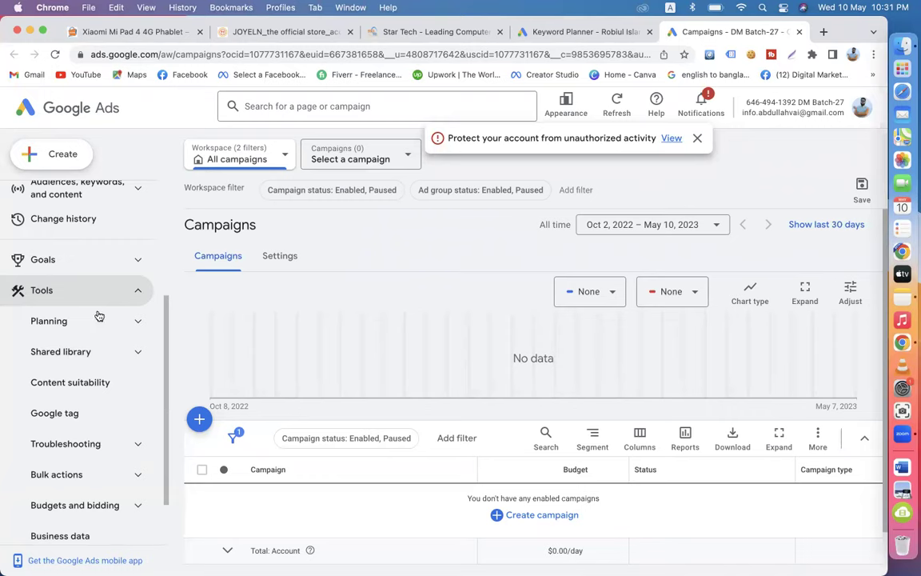
{"action": "left_click", "coordinate": [139, 323]}
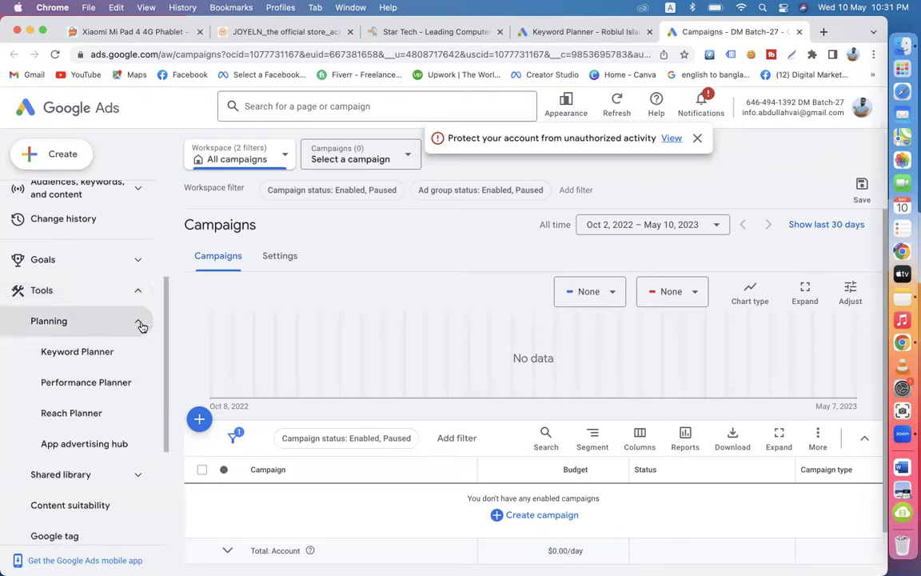
{"action": "left_click", "coordinate": [64, 355]}
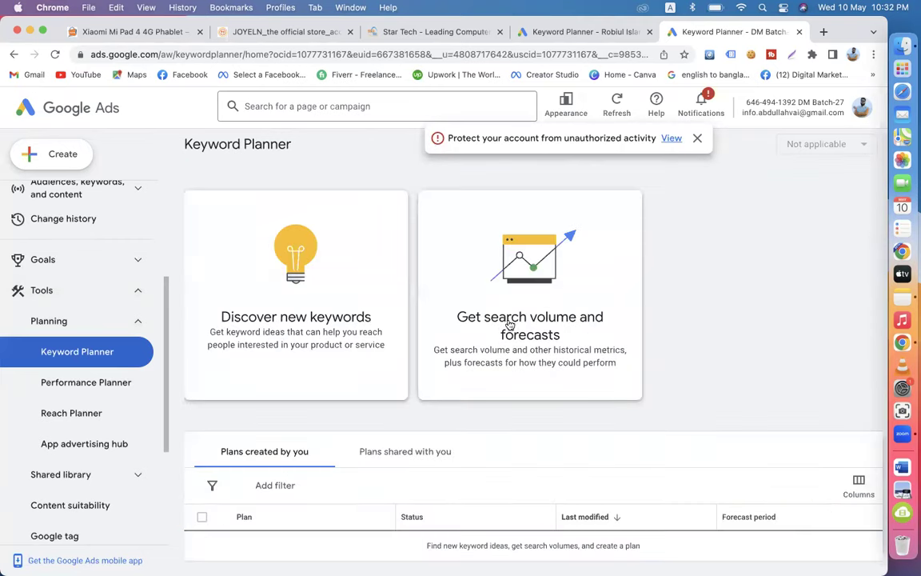
Step: Compare the Keyword Planner home pages of both accounts and close the DM Batch-27 page
{"action": "left_click", "coordinate": [540, 31]}
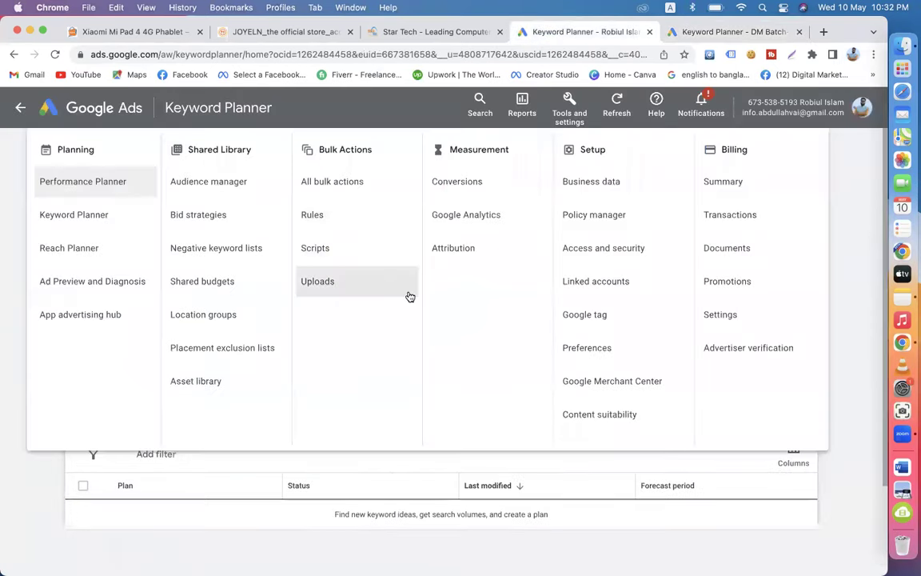
{"action": "left_click", "coordinate": [846, 255]}
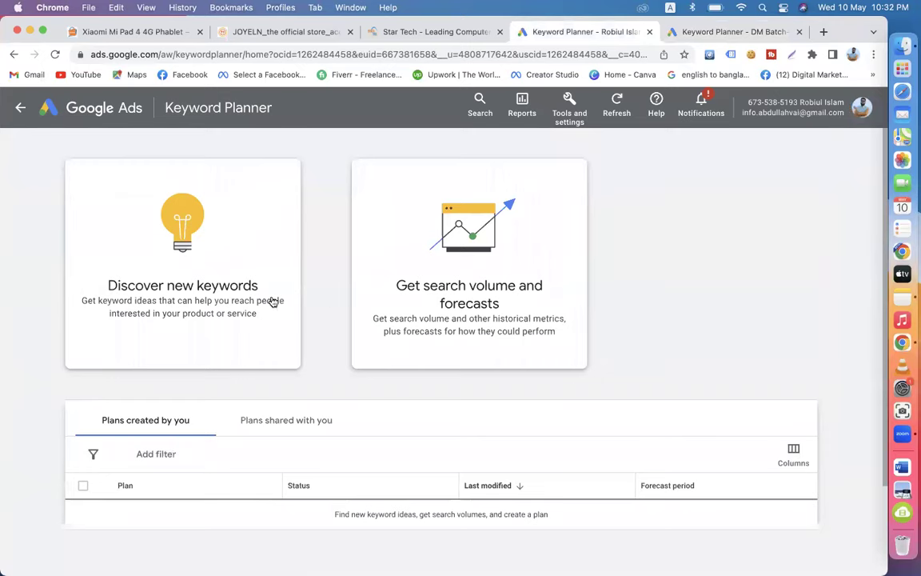
{"action": "left_click", "coordinate": [689, 34]}
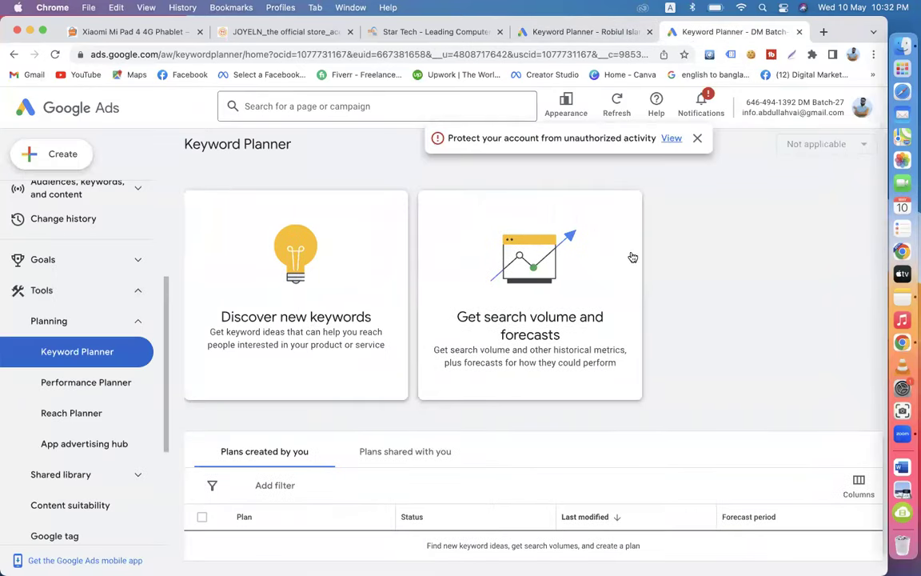
{"action": "left_click", "coordinate": [800, 32]}
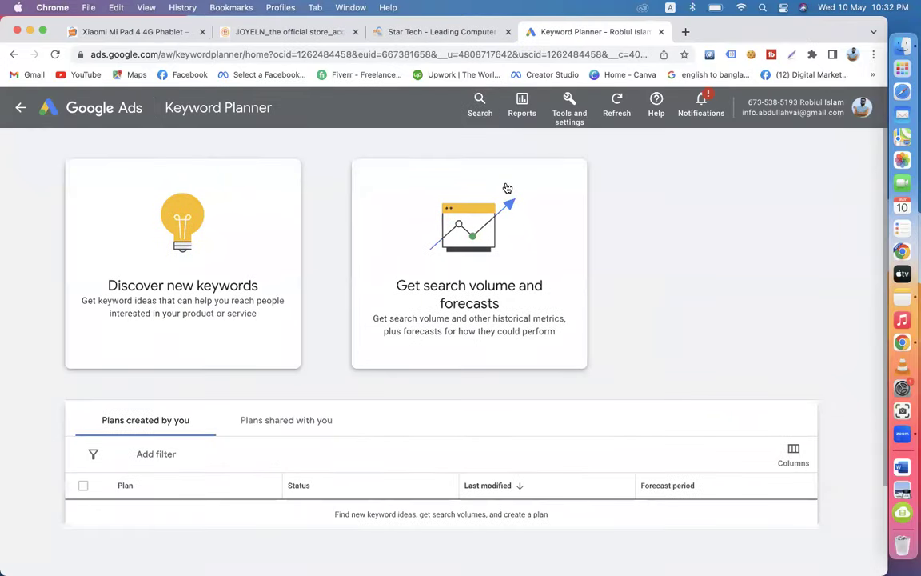
Step: Open Discover new keywords in Keyword Planner with the option to start with keywords
{"action": "scroll", "coordinate": [668, 231], "scroll_direction": "down", "scroll_amount": 3}
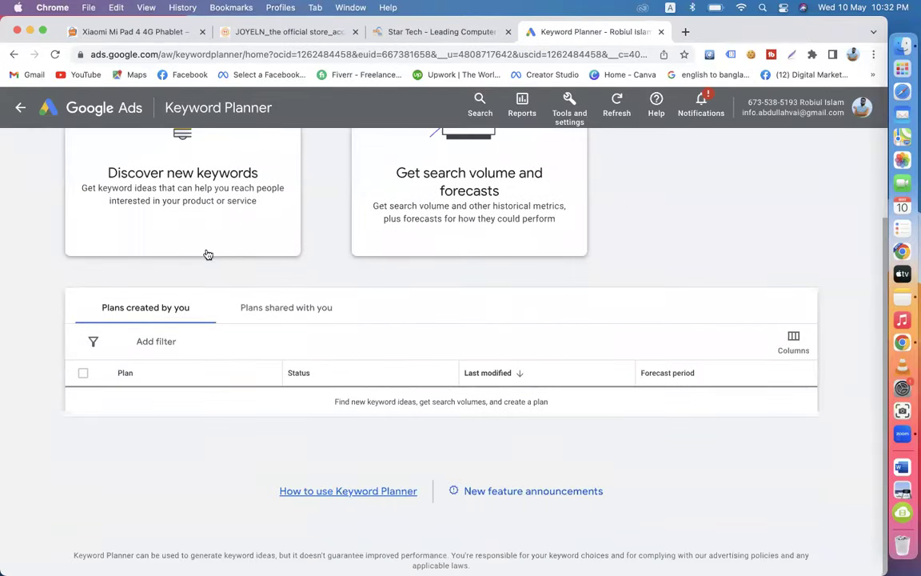
{"action": "scroll", "coordinate": [205, 252], "scroll_direction": "up", "scroll_amount": 3}
{"action": "left_click", "coordinate": [194, 277]}
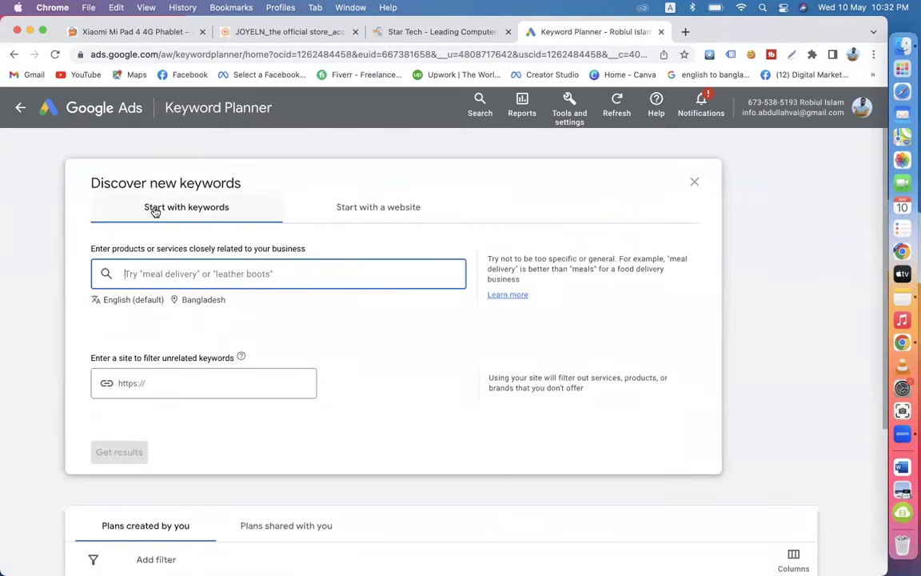
{"action": "left_click", "coordinate": [190, 213]}
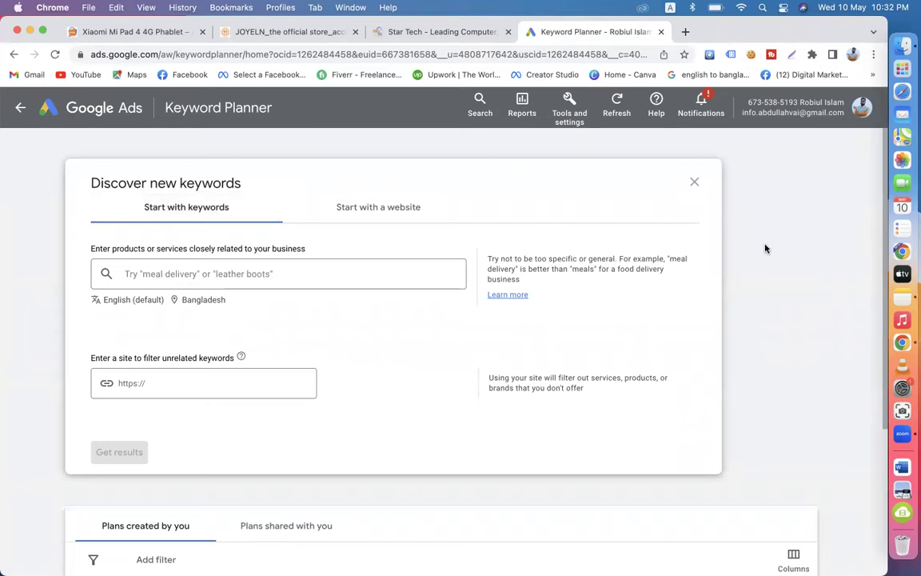
Step: Copy the mother keyword Kitchen Tools from the Keyword Research note and add it as the first seed keyword in Keyword Planner
{"action": "left_click", "coordinate": [901, 298]}
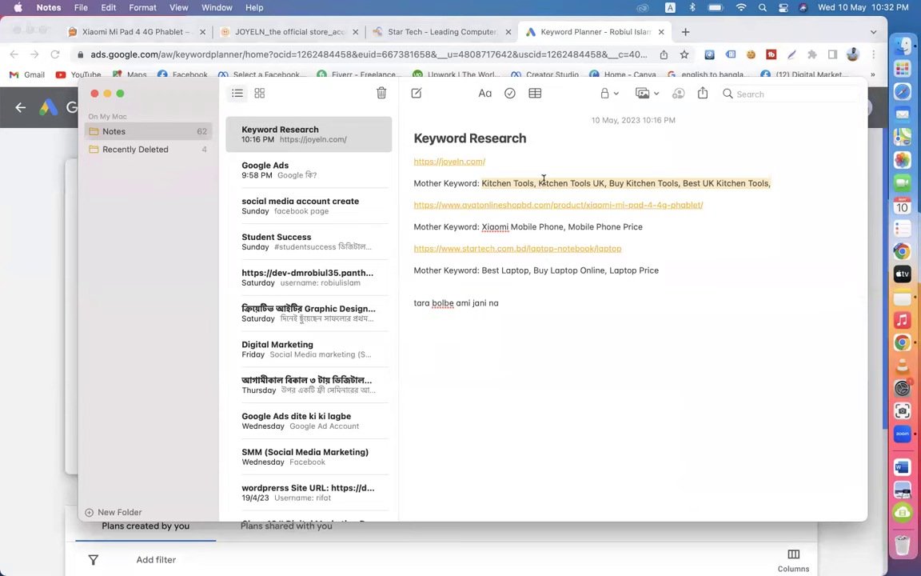
{"action": "left_click_drag", "start_coordinate": [534, 183], "coordinate": [484, 183]}
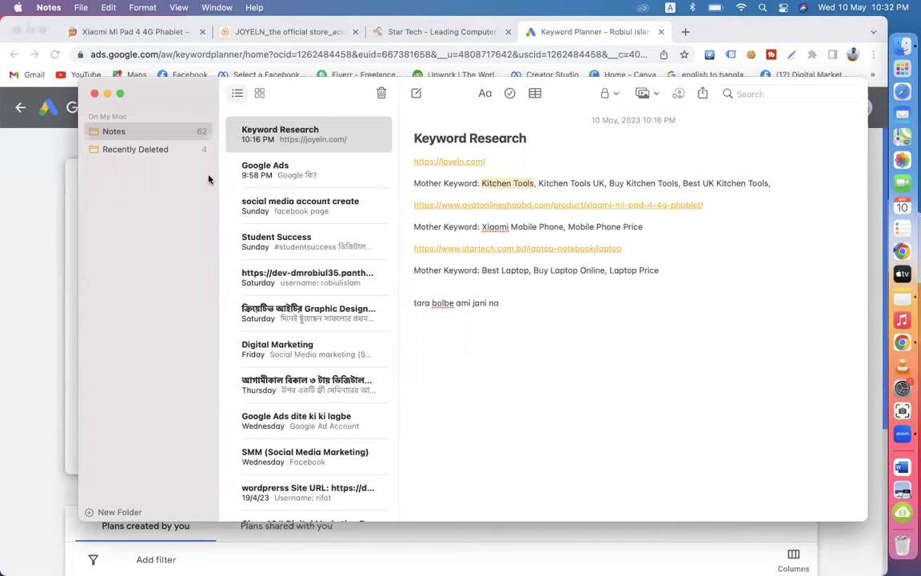
{"action": "left_click", "coordinate": [24, 158]}
{"action": "left_click", "coordinate": [165, 272]}
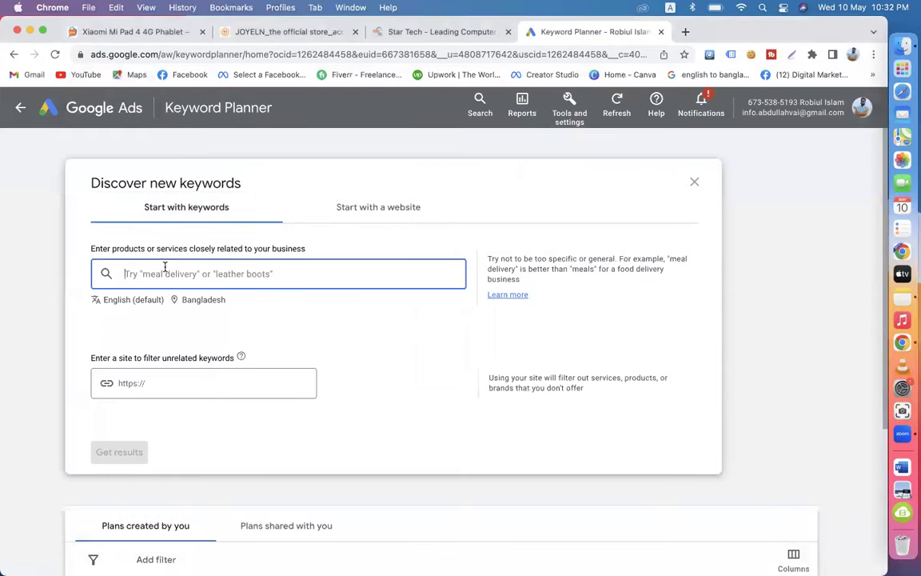
{"action": "type", "text": "Kitchen Tools"}
{"action": "key", "text": "Return"}
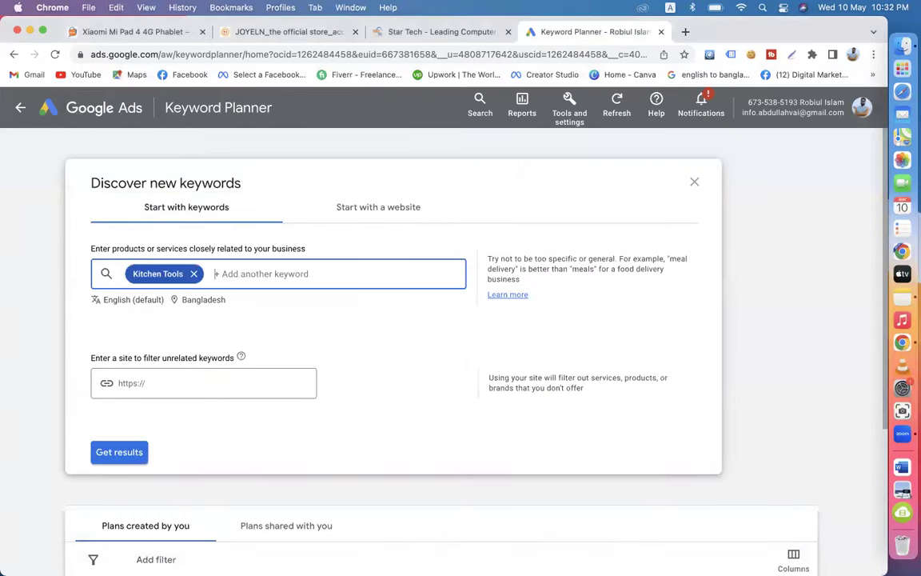
Step: Copy Kitchen Tools UK from the Keyword Research note and add it as the second seed keyword
{"action": "left_click", "coordinate": [902, 297]}
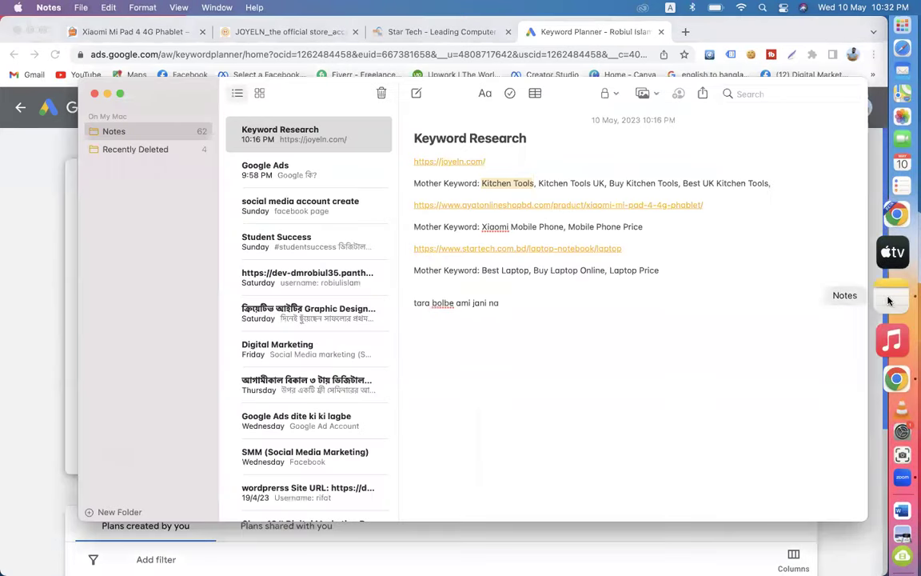
{"action": "left_click_drag", "start_coordinate": [538, 184], "coordinate": [602, 183]}
{"action": "key", "text": "super+c"}
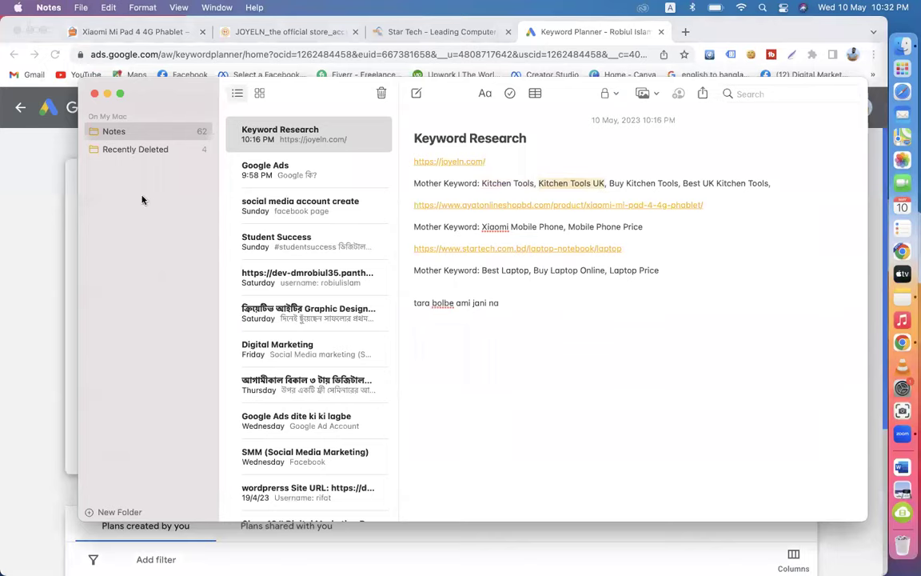
{"action": "left_click", "coordinate": [48, 182]}
{"action": "key", "text": "super+v"}
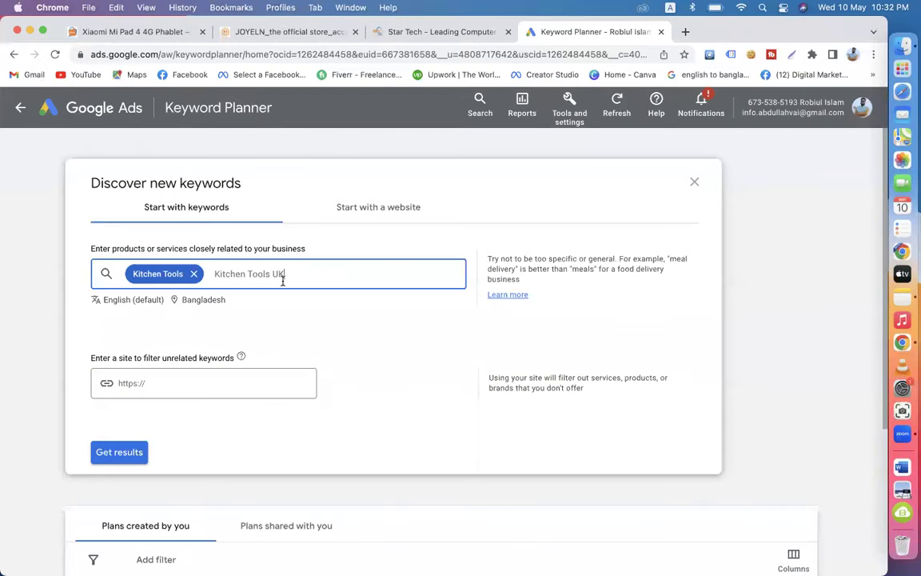
{"action": "key", "text": "Return"}
Step: Copy Buy Kitchen Tools from the Keyword Research note and add it as the third seed keyword in Keyword Planner
{"action": "left_click", "coordinate": [890, 294]}
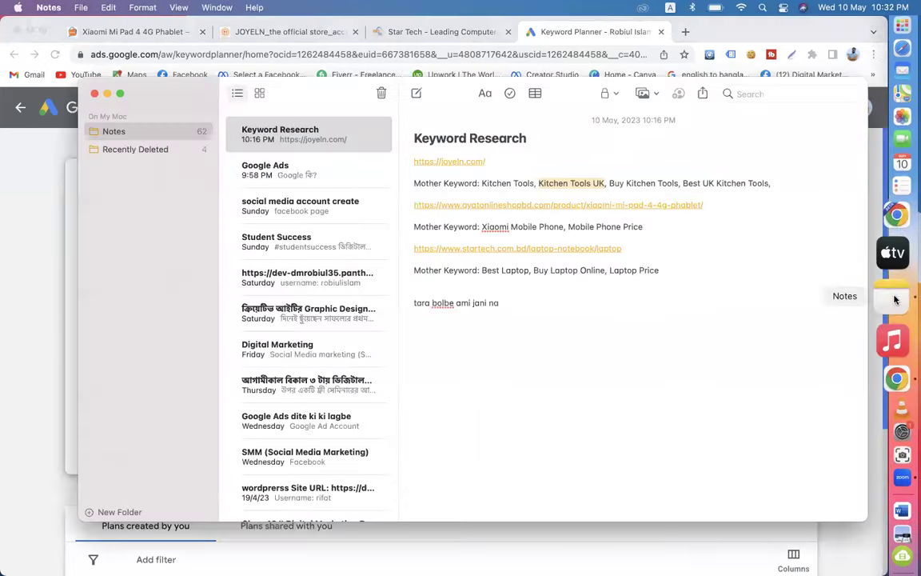
{"action": "left_click_drag", "start_coordinate": [609, 183], "coordinate": [674, 183]}
{"action": "key", "text": "super+c"}
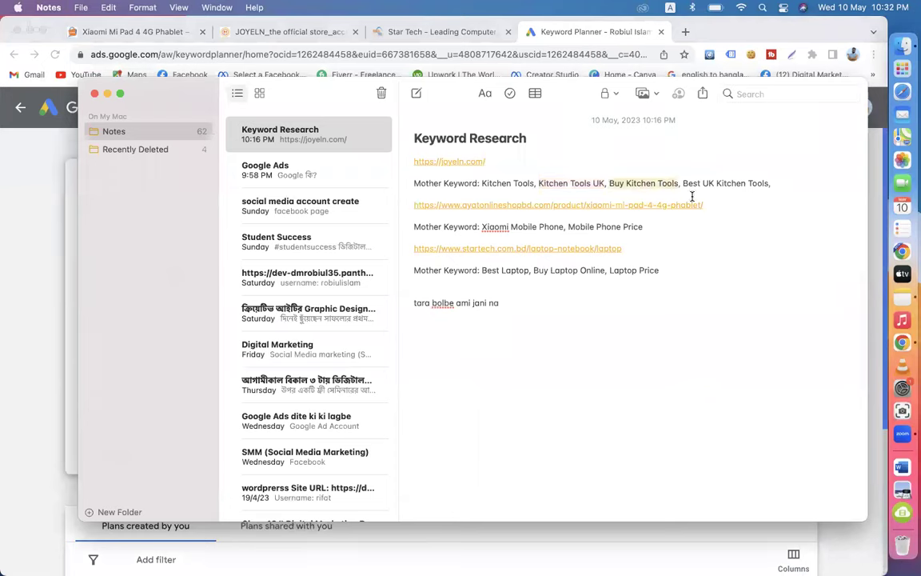
{"action": "left_click", "coordinate": [28, 192]}
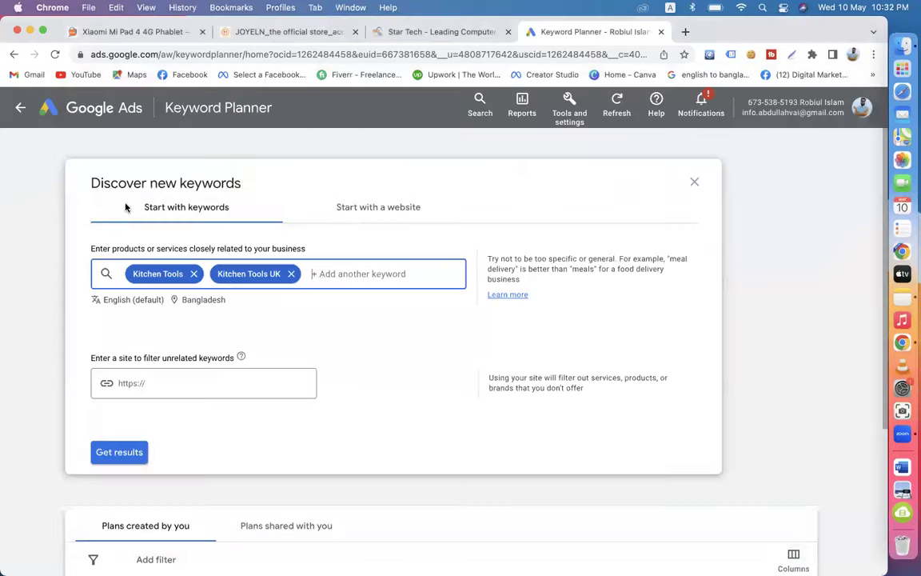
{"action": "key", "text": "super+v"}
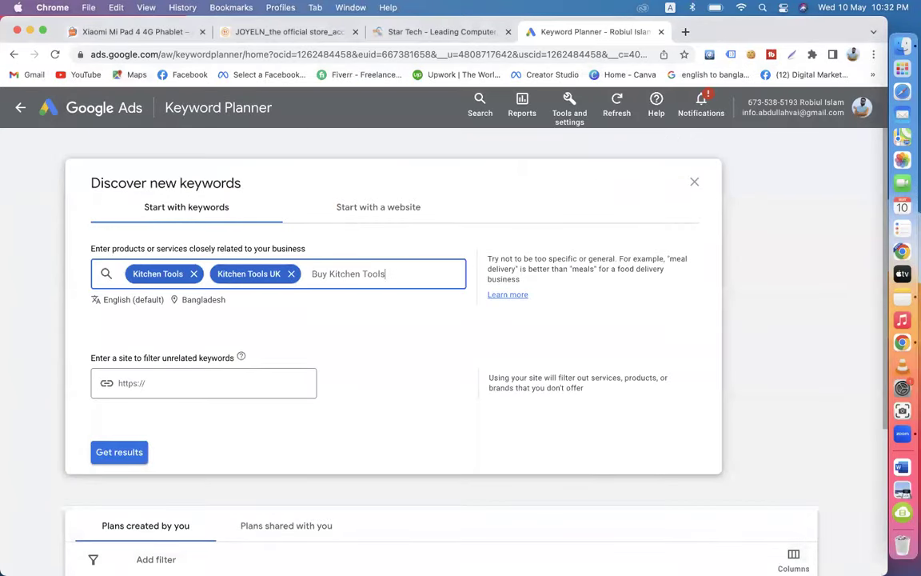
{"action": "key", "text": "Return"}
Step: Copy Best UK Kitchen Tools from the Keyword Research note and add it as the fourth seed keyword
{"action": "left_click", "coordinate": [902, 298]}
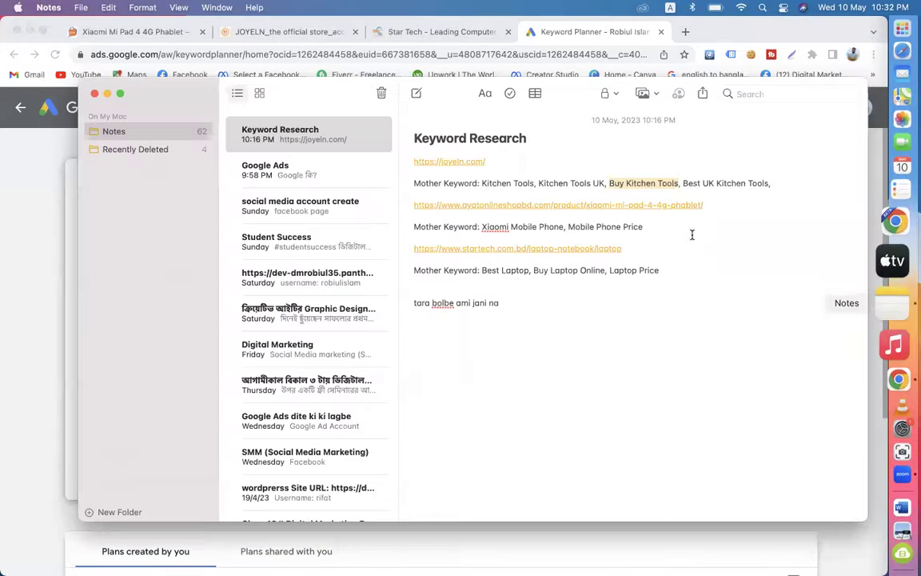
{"action": "left_click_drag", "start_coordinate": [684, 183], "coordinate": [770, 185]}
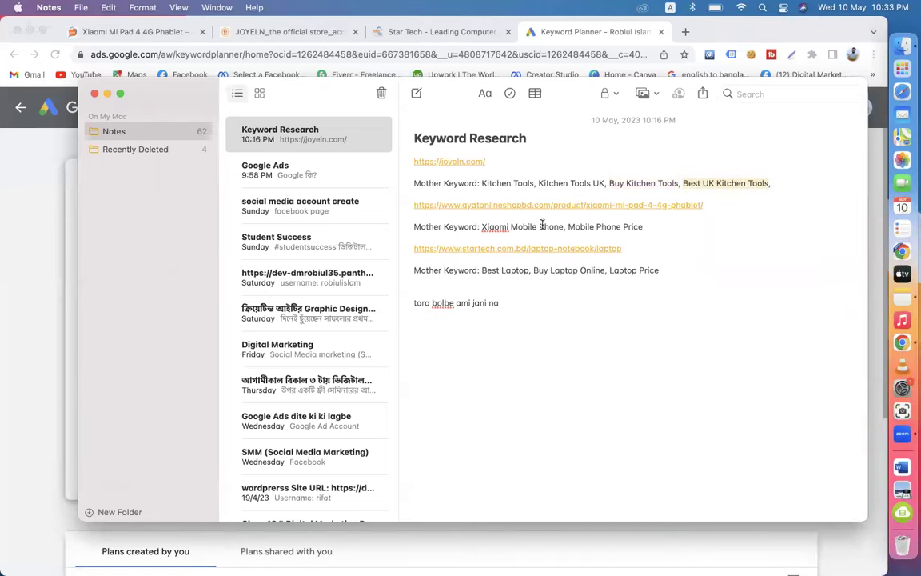
{"action": "left_click", "coordinate": [6, 157]}
{"action": "key", "text": "super+v"}
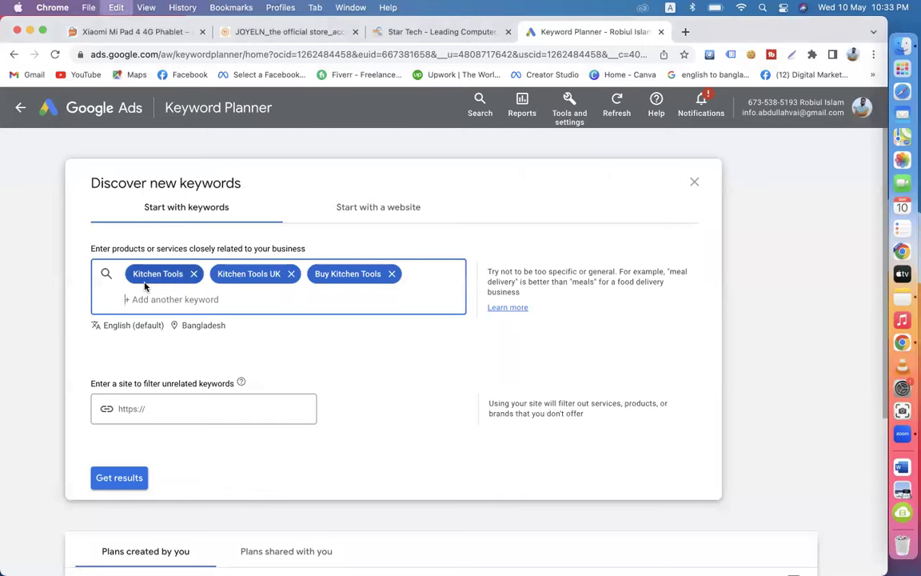
{"action": "key", "text": "Return"}
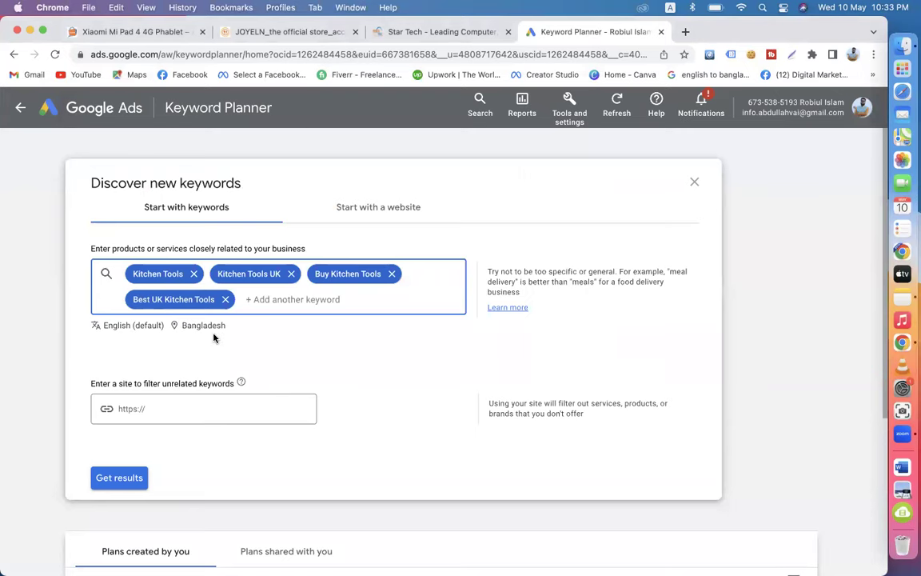
Step: Add the line "Targeted Location: UK- United Kingdom" below the kitchen tools mother keywords in the Keyword Research note
{"action": "left_click", "coordinate": [901, 296]}
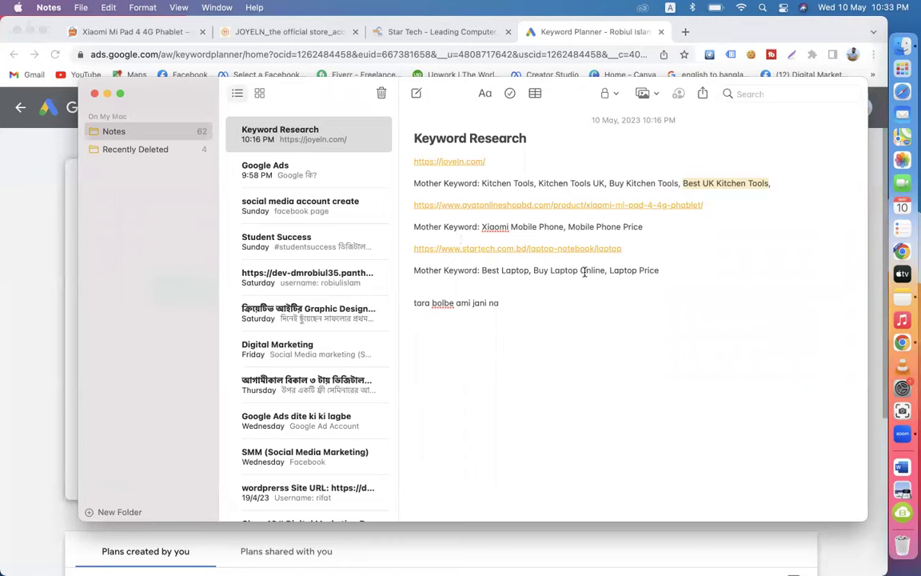
{"action": "left_click", "coordinate": [778, 184]}
{"action": "key", "text": "Return"}
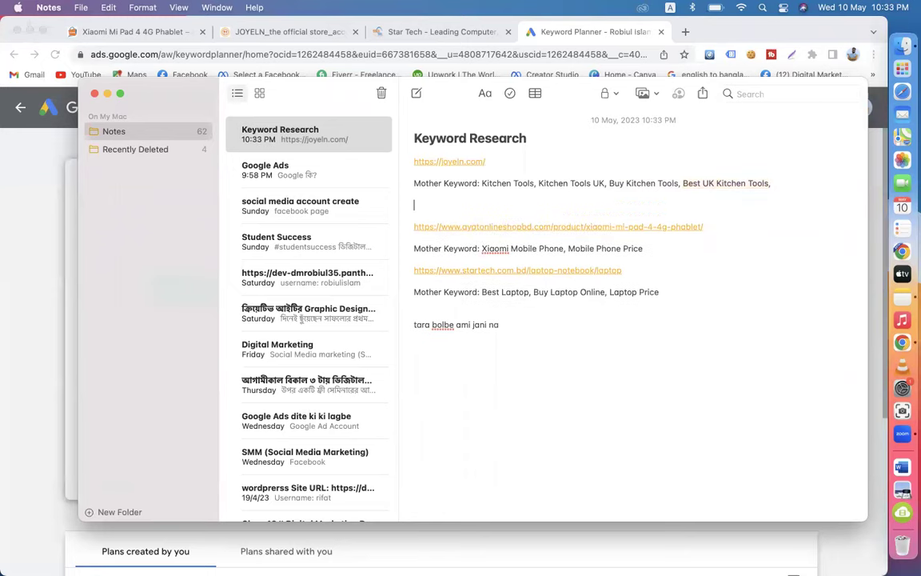
{"action": "type", "text": "Targeted Location: UK- United"}
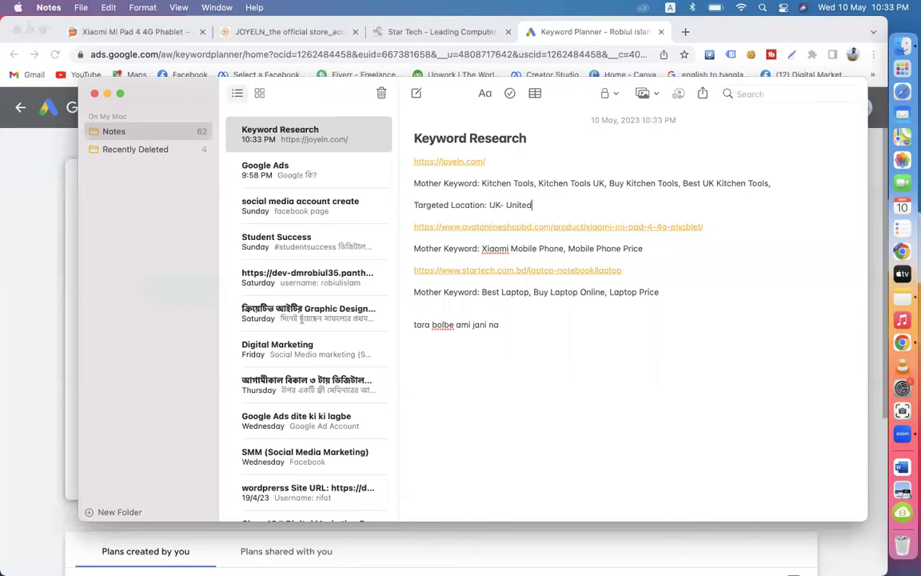
{"action": "type", "text": "ngdom"}
Step: Open the location settings in Keyword Planner and replace Bangladesh with United Kingdom as the targeted location
{"action": "left_click", "coordinate": [8, 202]}
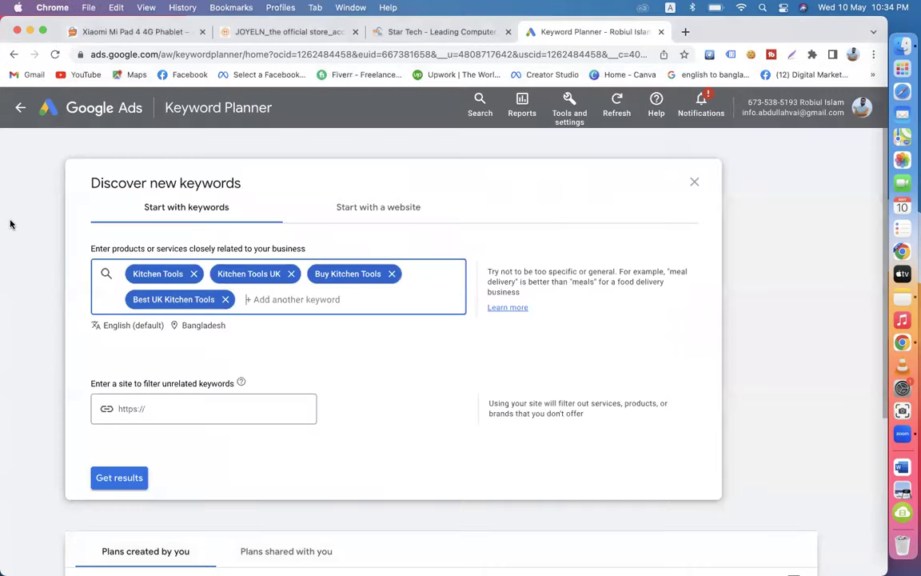
{"action": "left_click", "coordinate": [203, 326]}
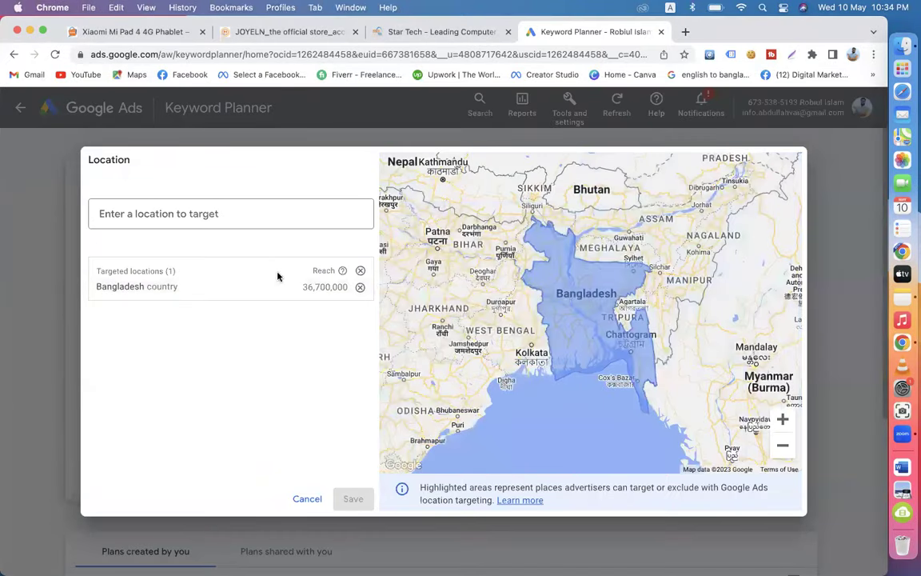
{"action": "left_click", "coordinate": [192, 211]}
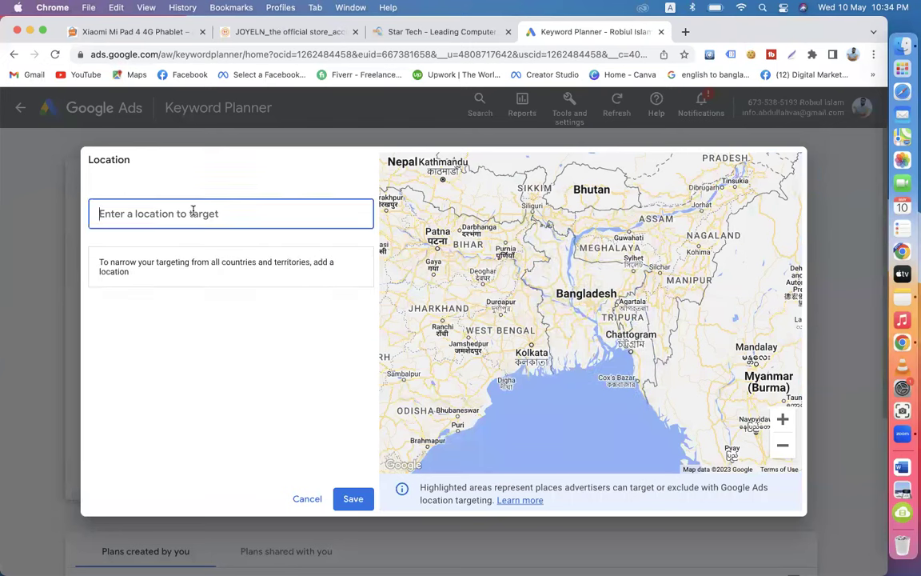
{"action": "type", "text": "united"}
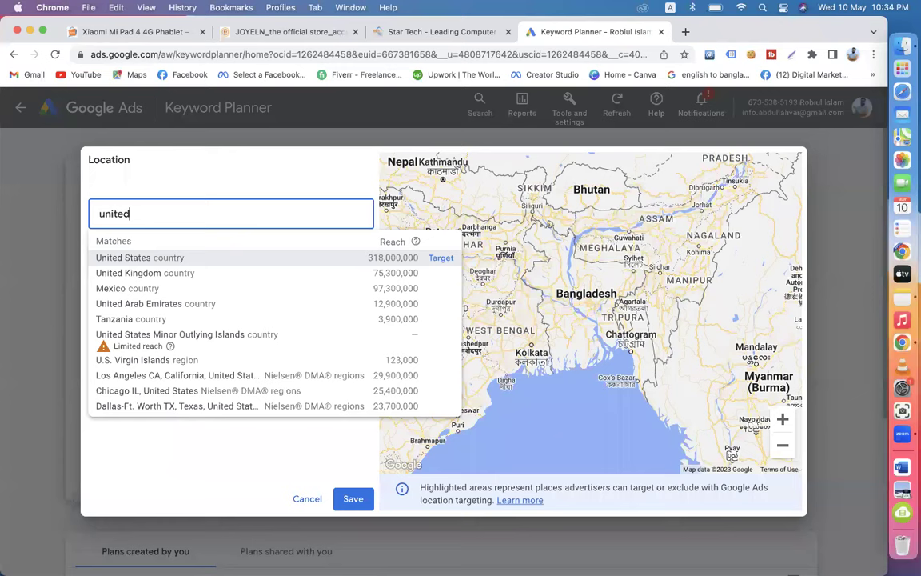
{"action": "left_click", "coordinate": [148, 273]}
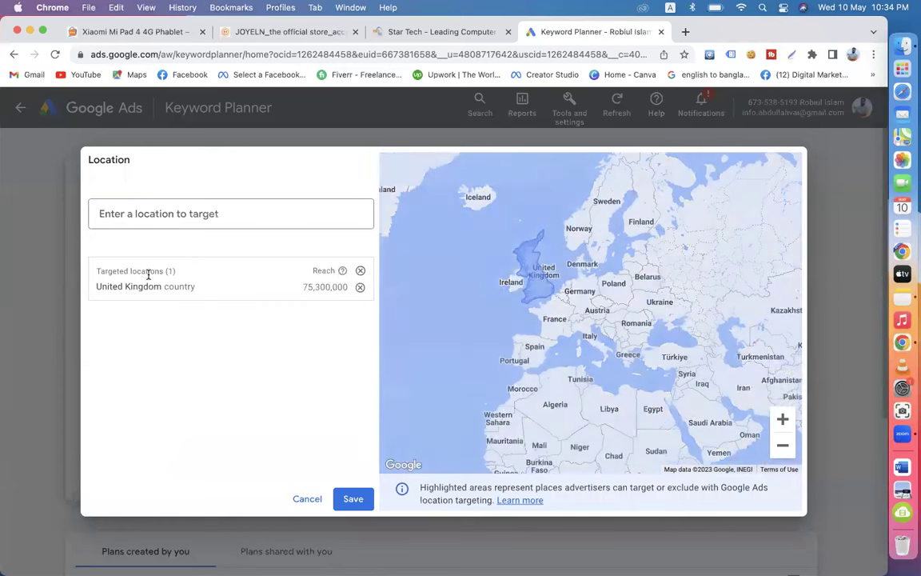
Step: Add the countries United States and Australia to the targeted locations
{"action": "left_click", "coordinate": [140, 215]}
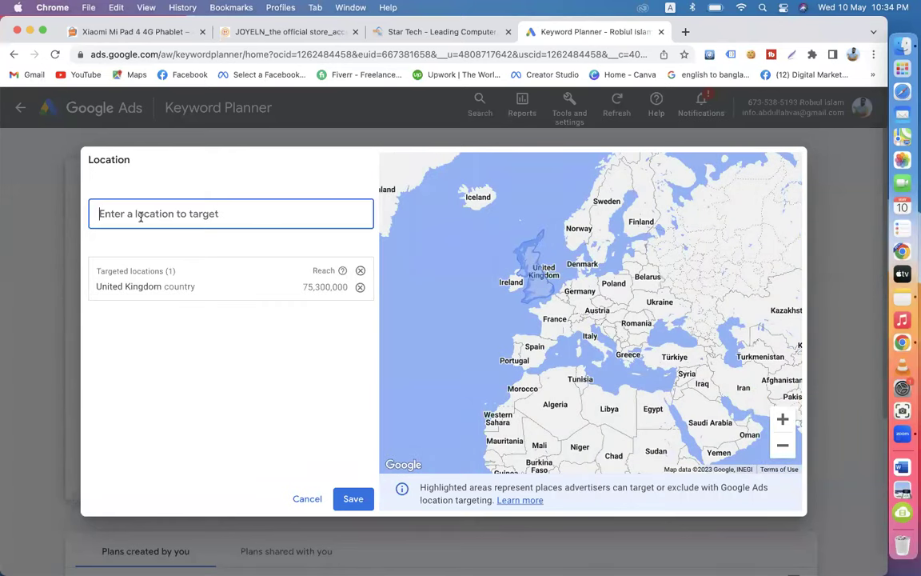
{"action": "type", "text": "united"}
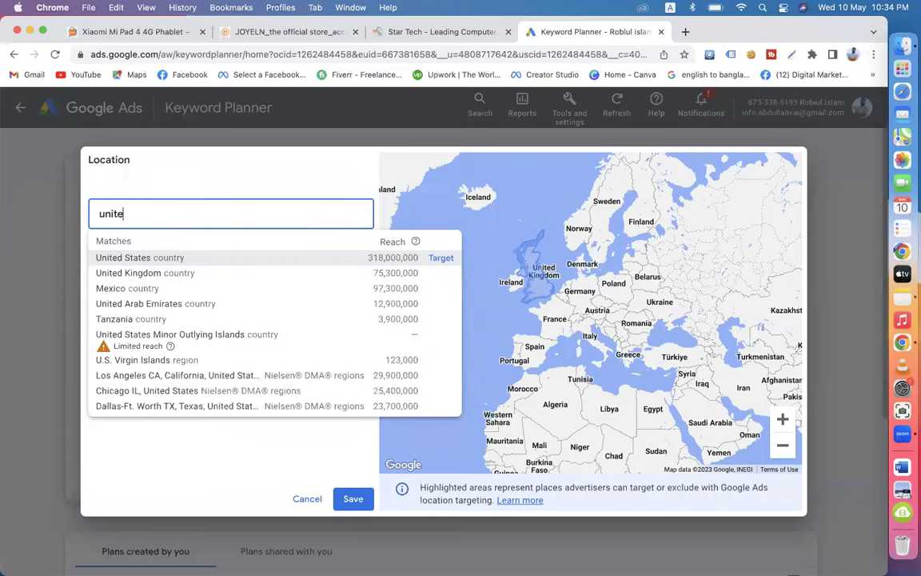
{"action": "left_click", "coordinate": [147, 257]}
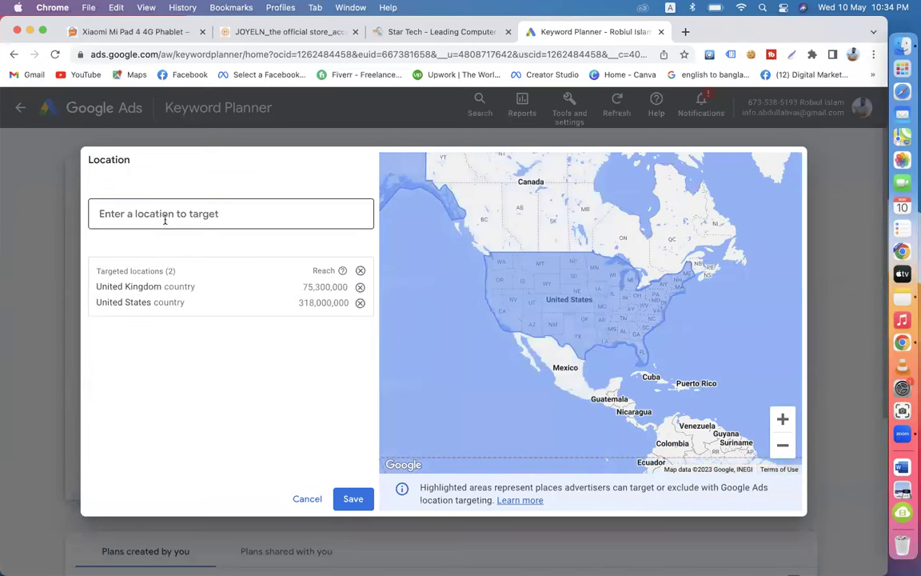
{"action": "type", "text": "asu"}
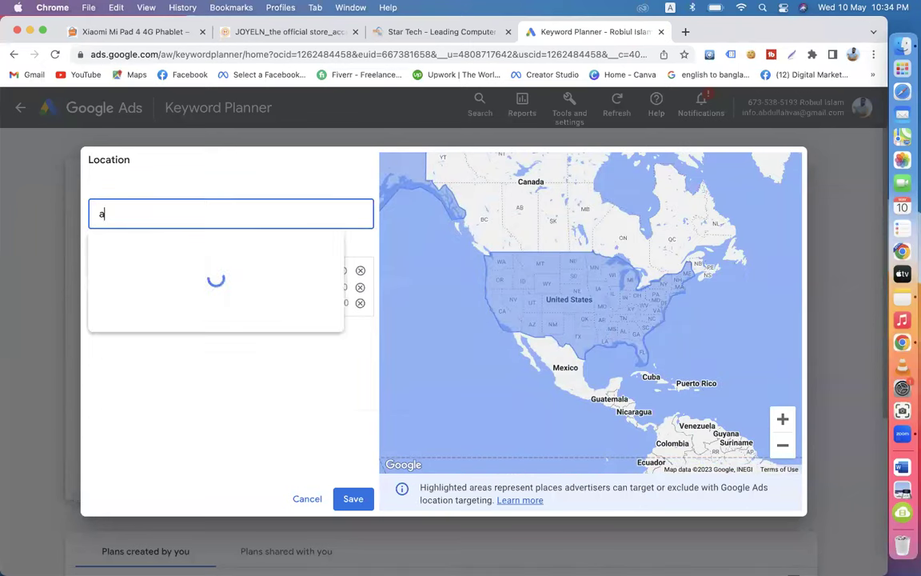
{"action": "key", "text": "BackSpace"}
{"action": "key", "text": "BackSpace"}
{"action": "type", "text": "us"}
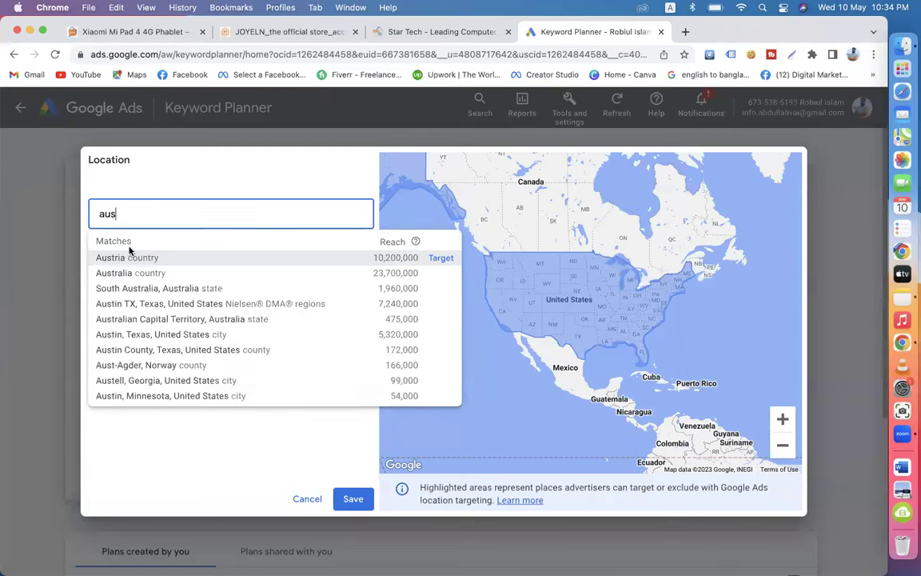
{"action": "left_click", "coordinate": [132, 272]}
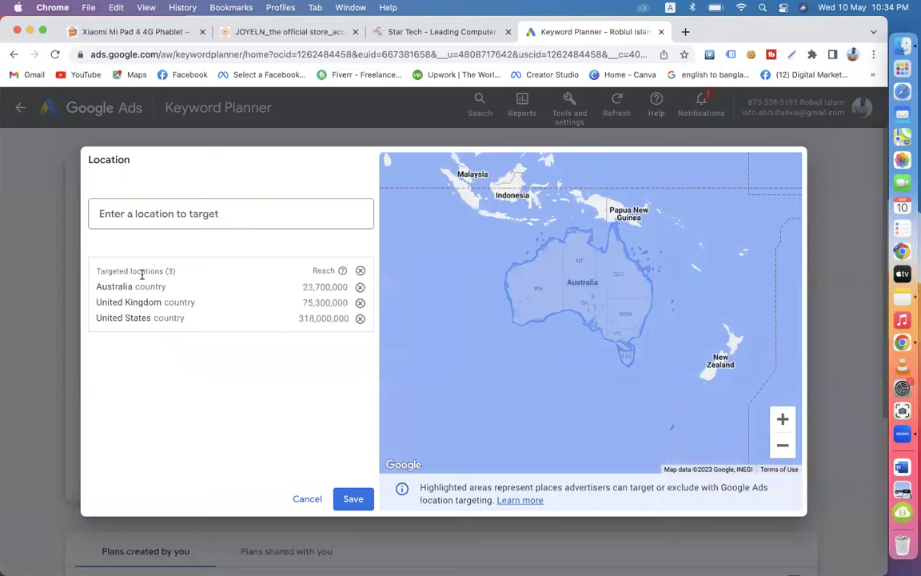
Step: Search the available target locations for dhaka and close the suggestions without adding any
{"action": "left_click", "coordinate": [151, 213]}
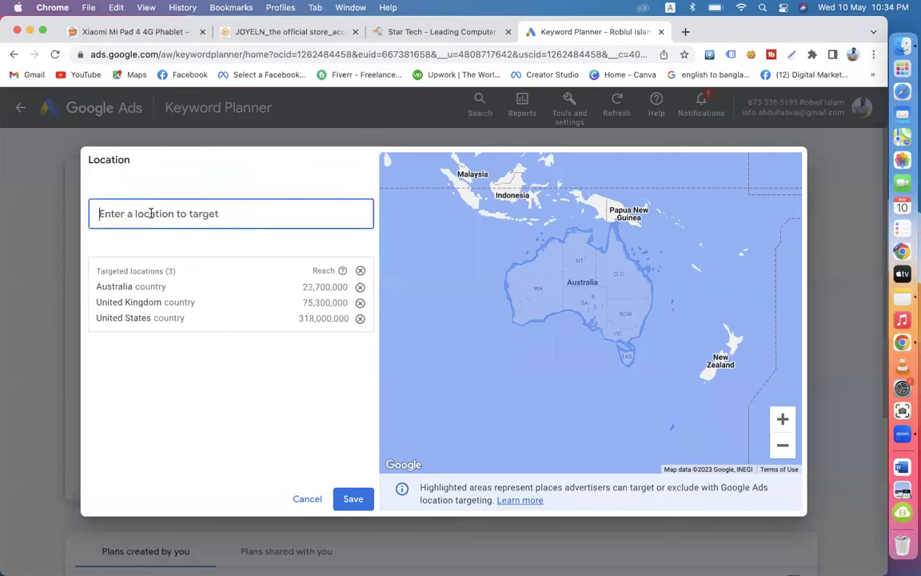
{"action": "type", "text": "dhaka"}
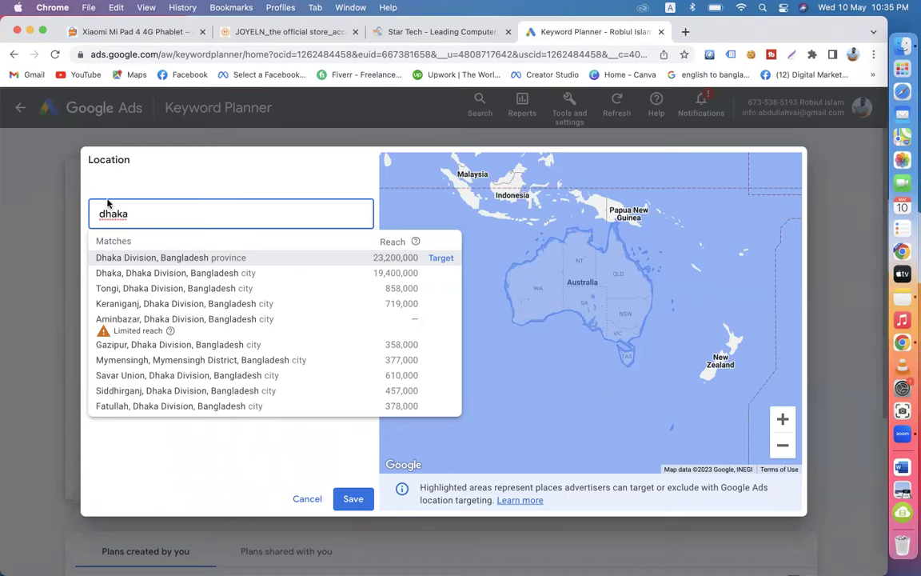
{"action": "left_click", "coordinate": [94, 165]}
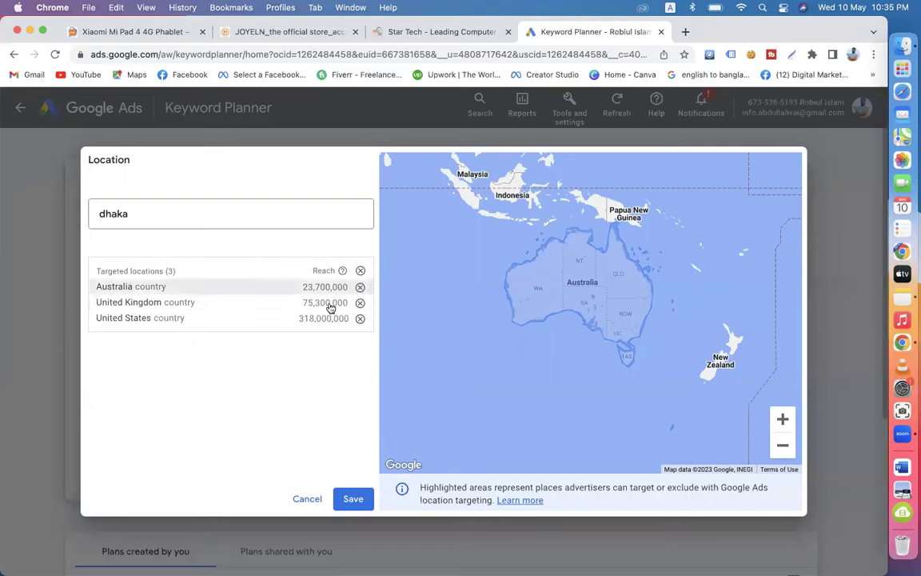
Step: Clear all targeted locations, save United Kingdom as the only one, and check it against the Keyword Research note
{"action": "left_click", "coordinate": [361, 273]}
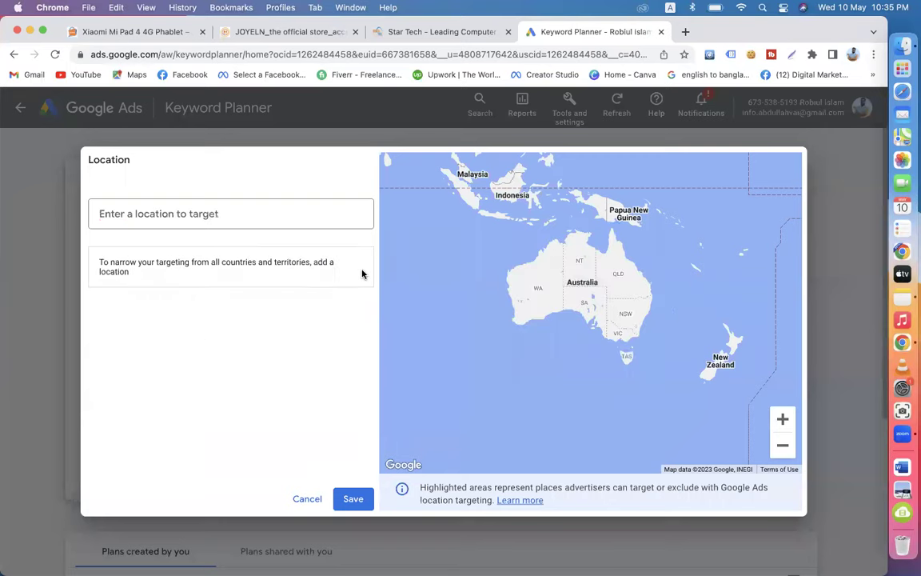
{"action": "left_click", "coordinate": [177, 209]}
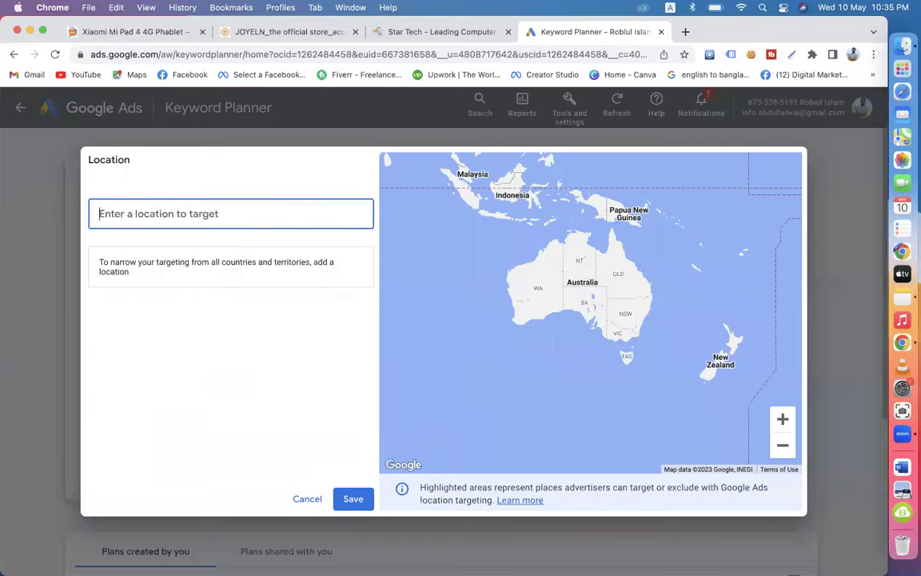
{"action": "type", "text": "united"}
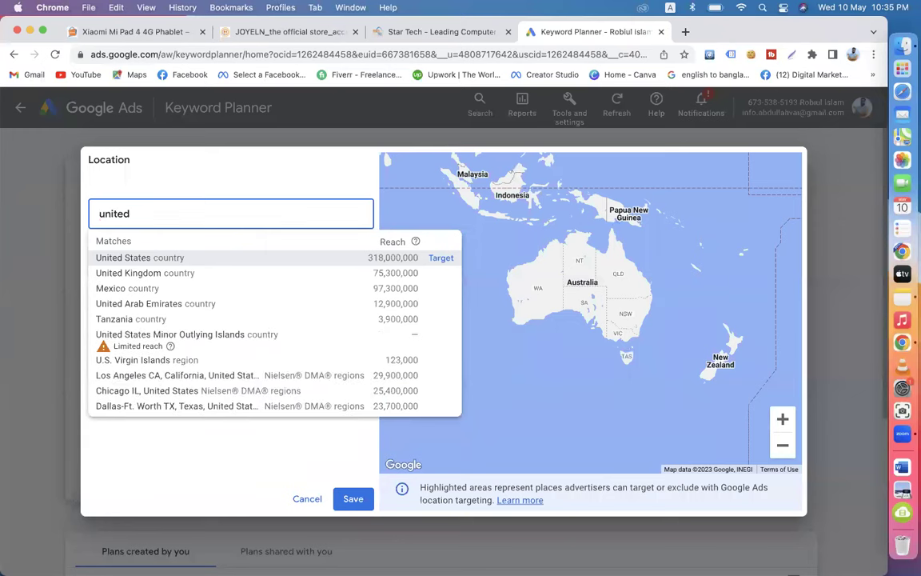
{"action": "left_click", "coordinate": [176, 273]}
{"action": "left_click", "coordinate": [179, 213]}
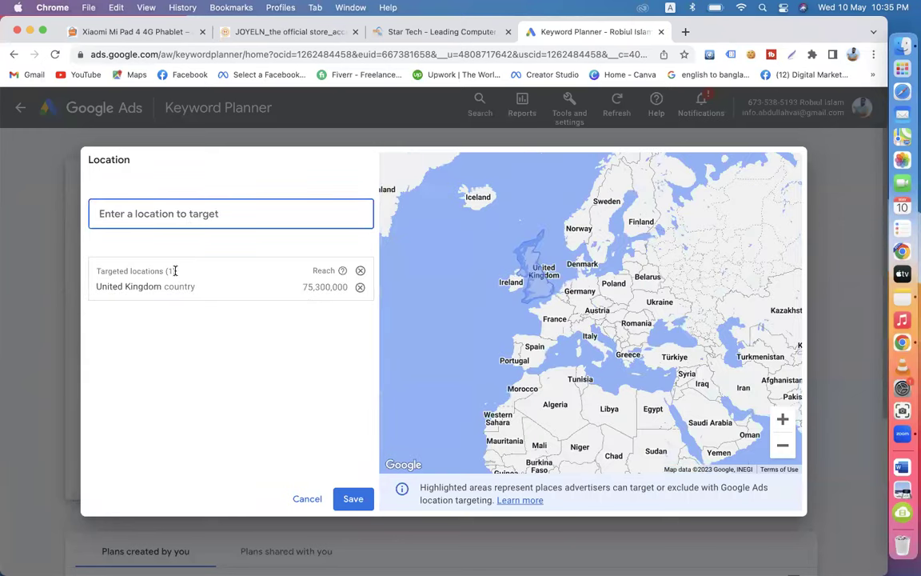
{"action": "left_click", "coordinate": [354, 498]}
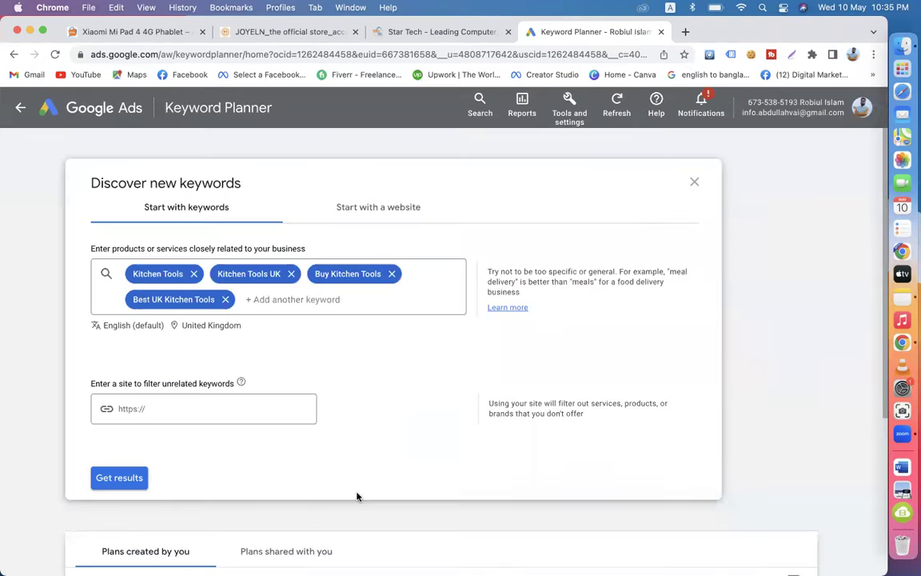
{"action": "left_click", "coordinate": [901, 298]}
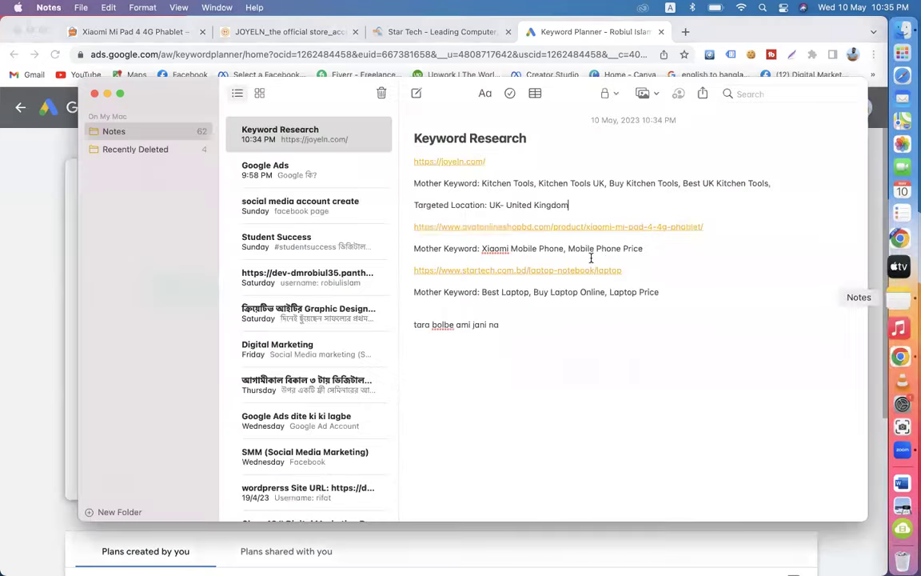
{"action": "left_click", "coordinate": [37, 148]}
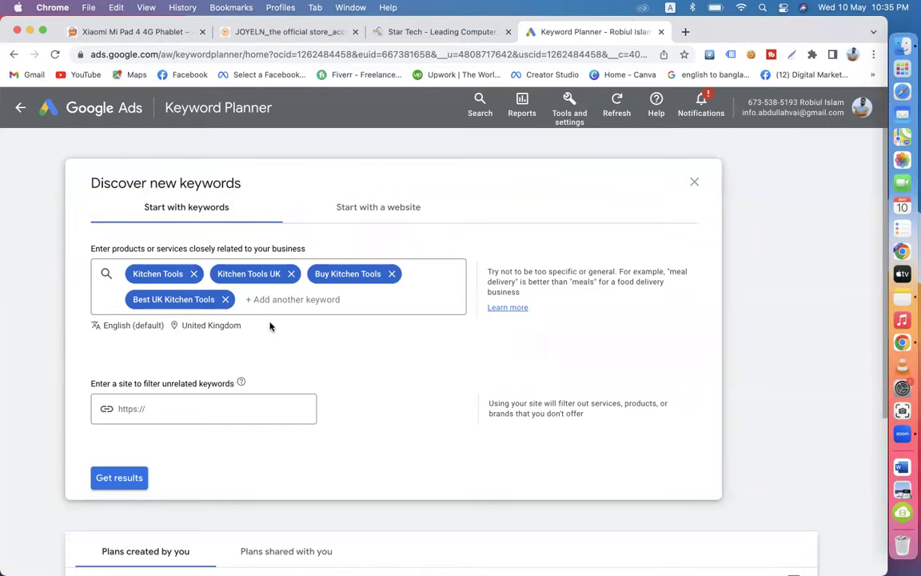
Step: Get the keyword ideas for the four kitchen tools seed keywords and close the Refine keywords options
{"action": "scroll", "coordinate": [196, 282], "scroll_direction": "down", "scroll_amount": 3}
{"action": "scroll", "coordinate": [180, 278], "scroll_direction": "down", "scroll_amount": 3}
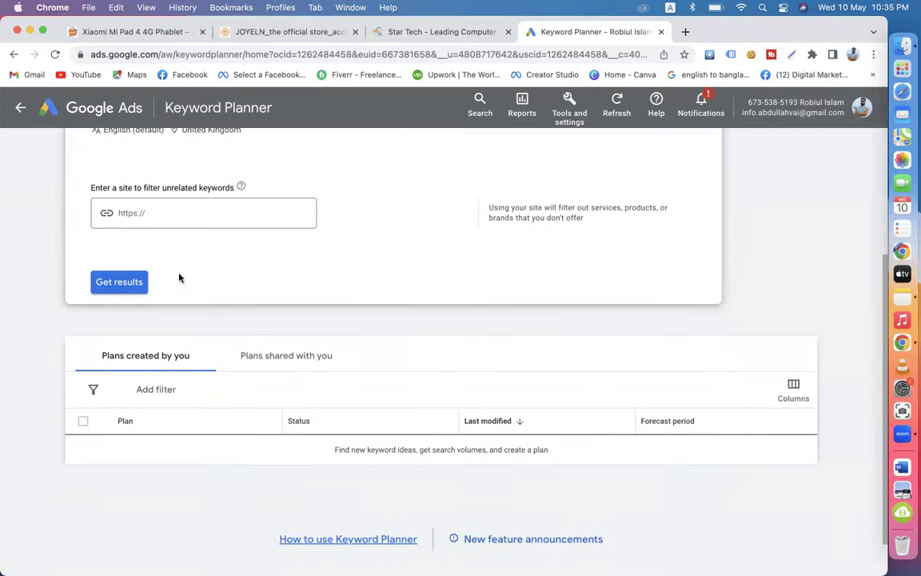
{"action": "left_click", "coordinate": [119, 289]}
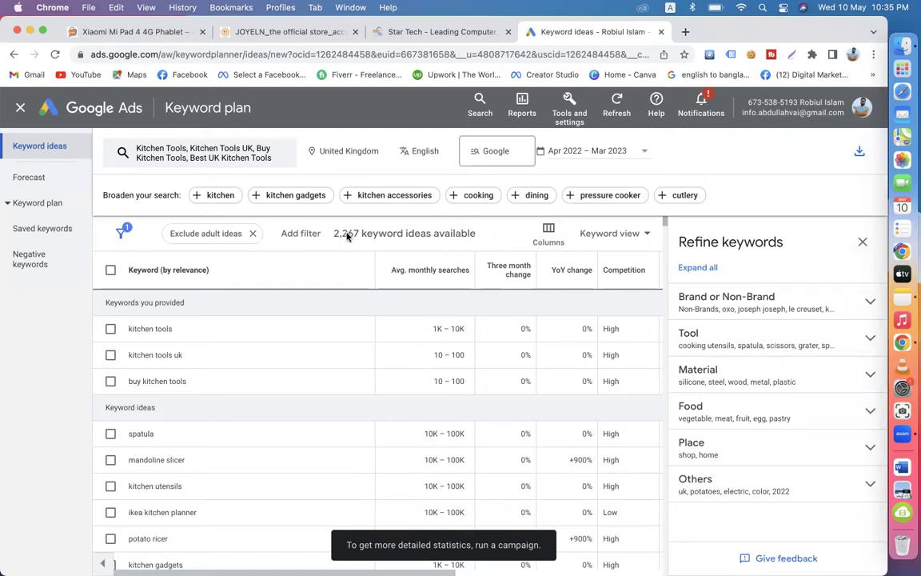
{"action": "left_click", "coordinate": [863, 243]}
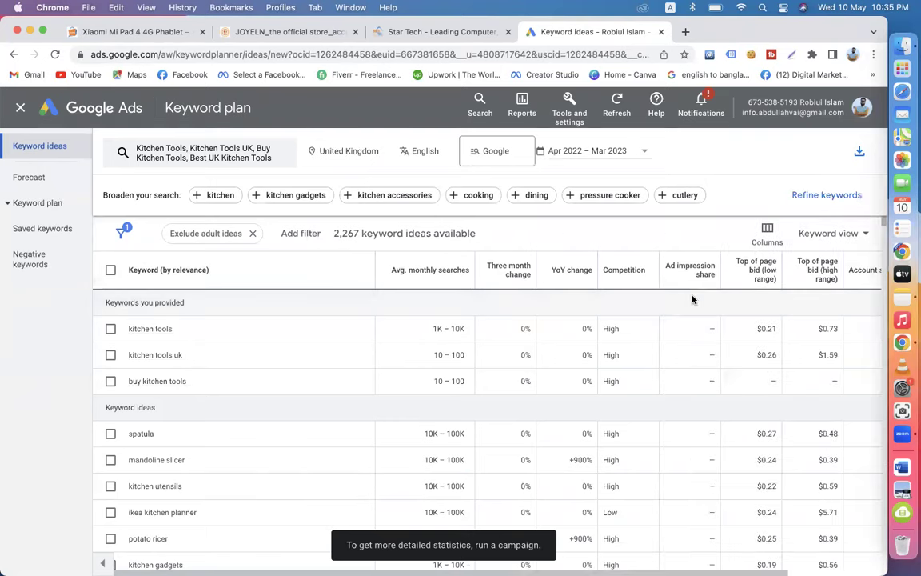
Step: Check the mother keywords and target location in the Keyword Research note, and review the provided keywords and keyword ideas in Keyword Planner
{"action": "left_click", "coordinate": [902, 297]}
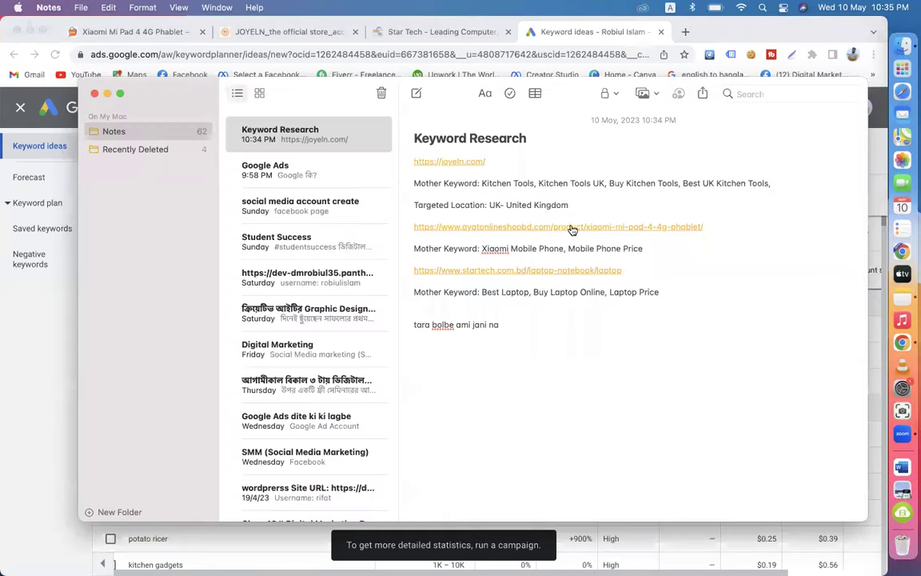
{"action": "left_click", "coordinate": [36, 346]}
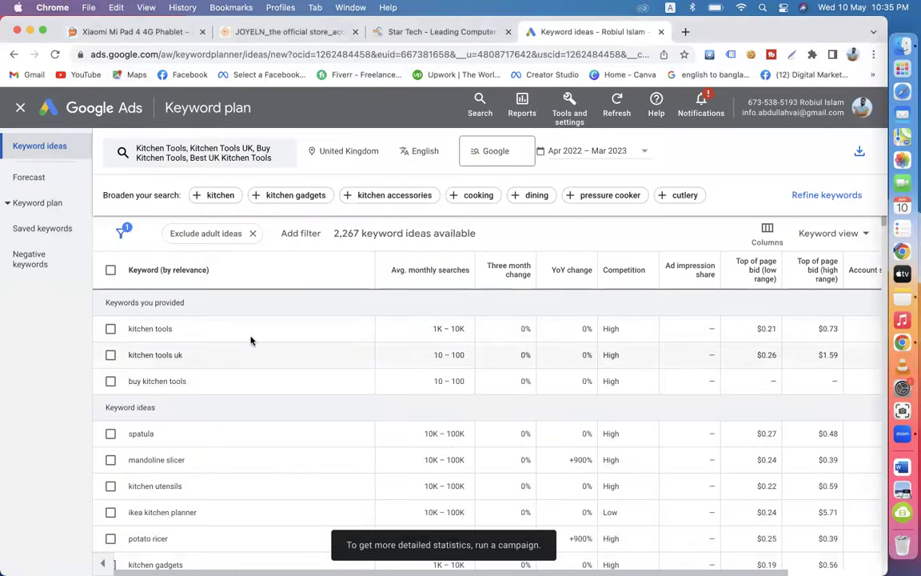
{"action": "scroll", "coordinate": [236, 386], "scroll_direction": "down", "scroll_amount": 5}
{"action": "scroll", "coordinate": [236, 386], "scroll_direction": "up", "scroll_amount": 5}
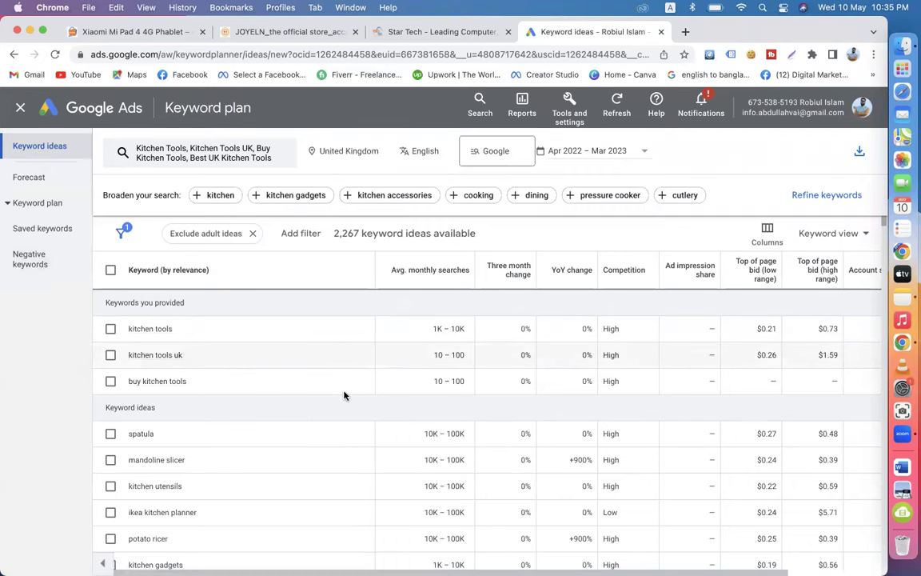
{"action": "scroll", "coordinate": [311, 426], "scroll_direction": "down", "scroll_amount": 2}
{"action": "scroll", "coordinate": [311, 426], "scroll_direction": "down", "scroll_amount": 10}
{"action": "scroll", "coordinate": [311, 427], "scroll_direction": "up", "scroll_amount": 13}
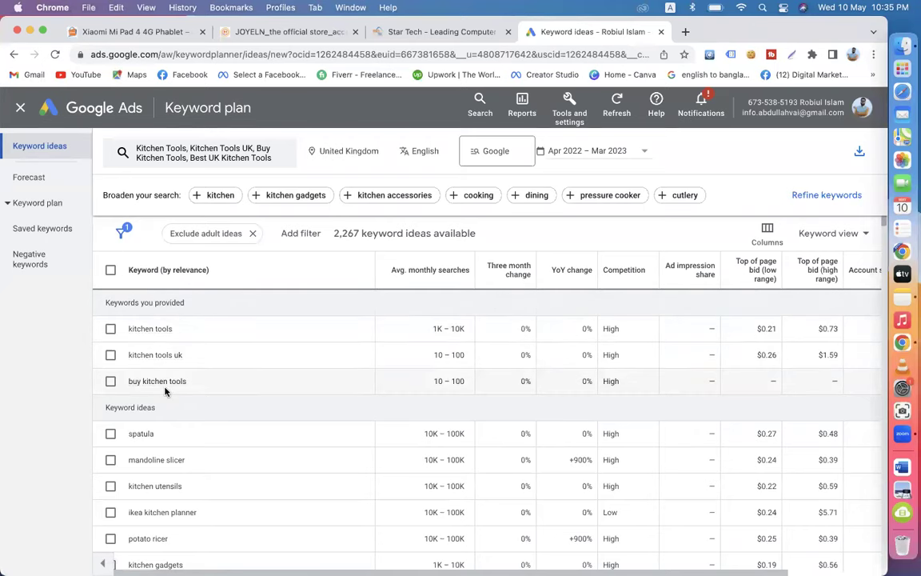
{"action": "scroll", "coordinate": [164, 390], "scroll_direction": "down", "scroll_amount": 2}
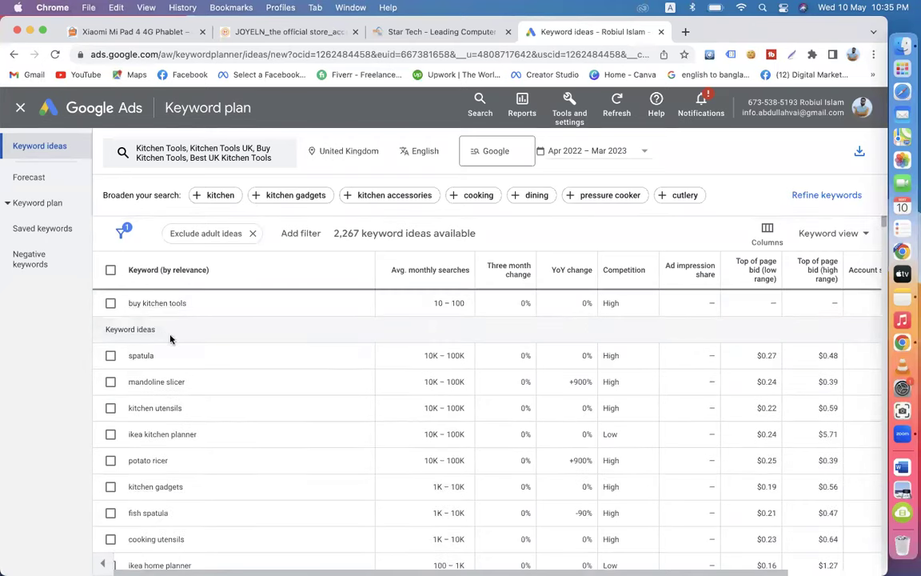
{"action": "scroll", "coordinate": [205, 452], "scroll_direction": "up", "scroll_amount": 2}
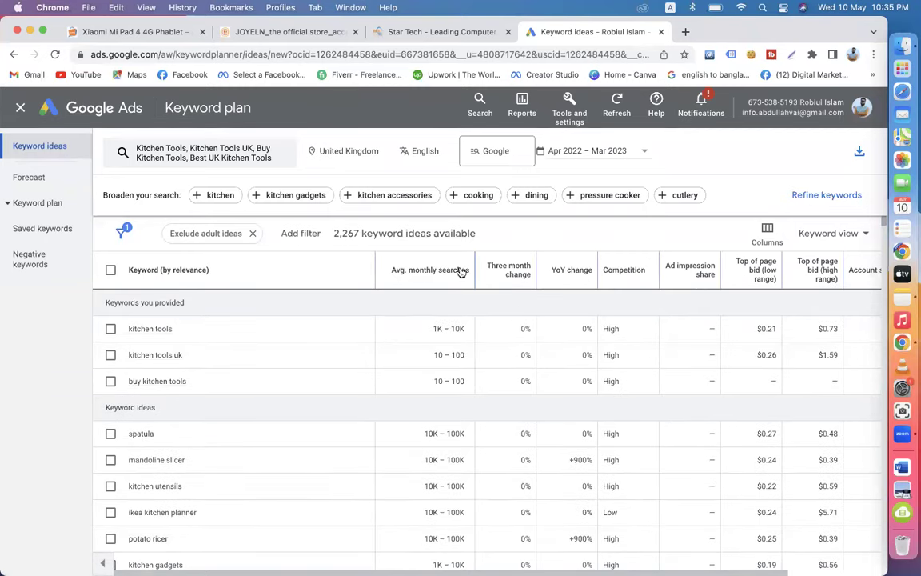
Step: Examine the suggested keywords below the provided kitchen tools terms, comparing their average monthly searches and competition
{"action": "mouse_move", "coordinate": [157, 336]}
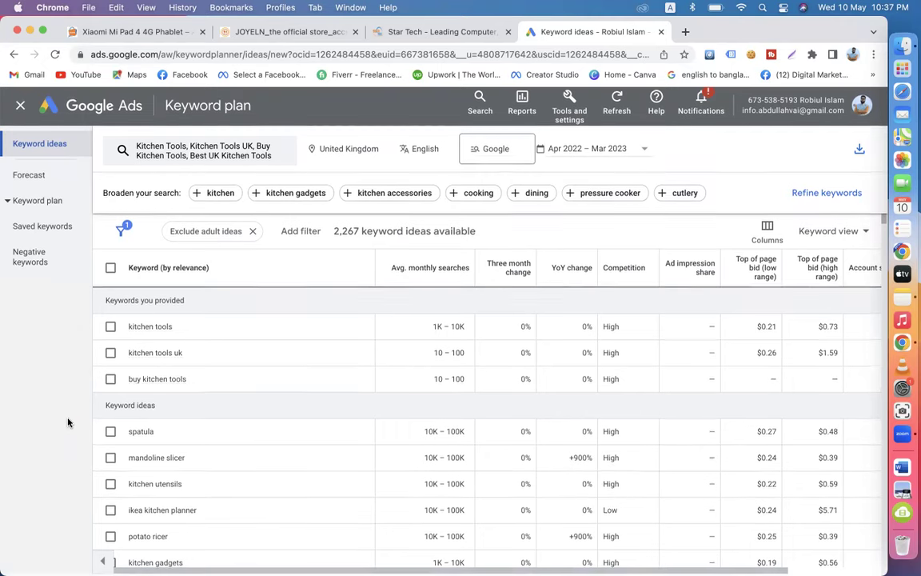
{"action": "scroll", "coordinate": [107, 410], "scroll_direction": "down", "scroll_amount": 5}
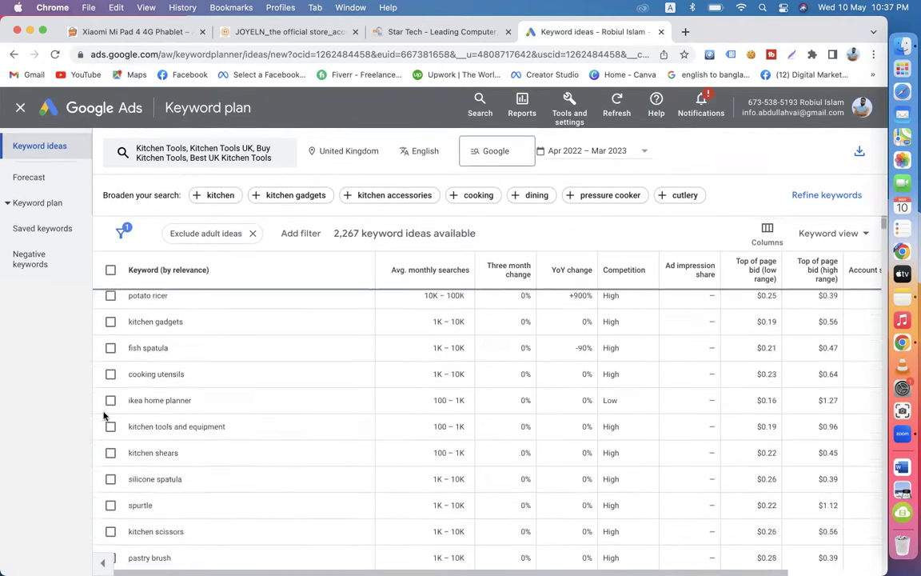
{"action": "scroll", "coordinate": [160, 391], "scroll_direction": "up", "scroll_amount": 5}
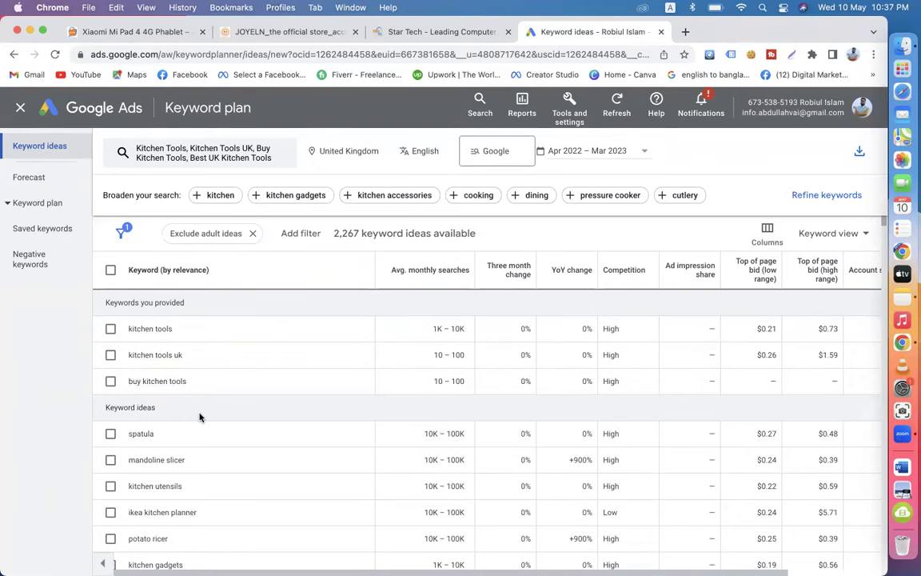
{"action": "scroll", "coordinate": [200, 416], "scroll_direction": "down", "scroll_amount": 3}
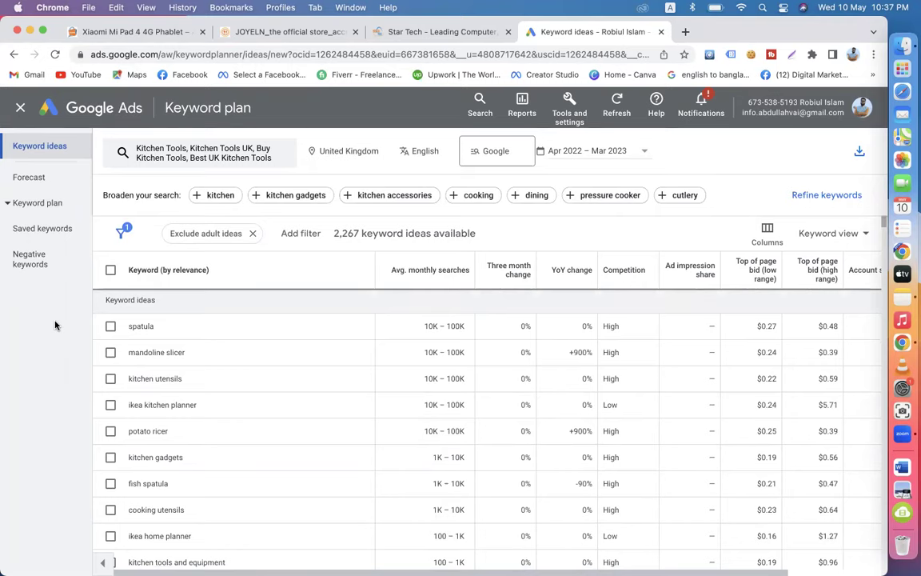
{"action": "scroll", "coordinate": [223, 403], "scroll_direction": "up", "scroll_amount": 2}
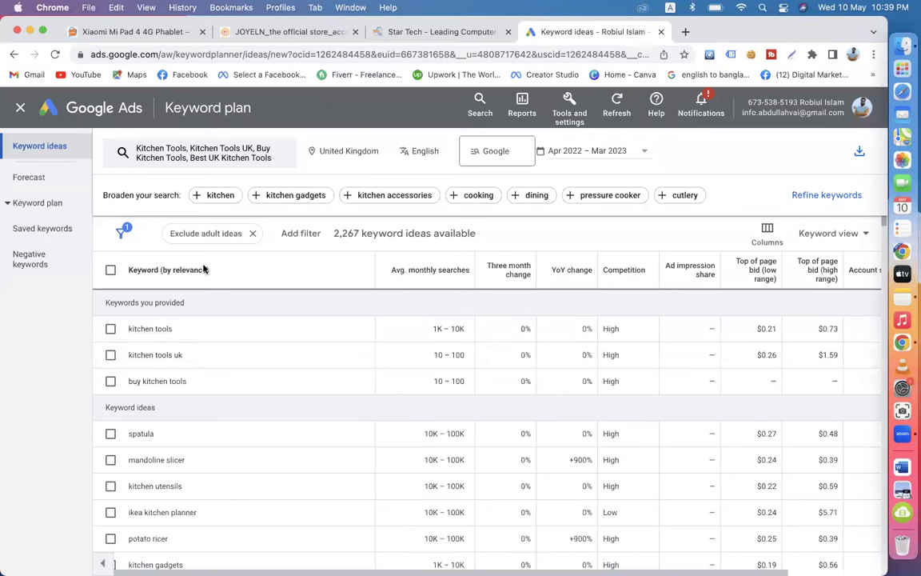
{"action": "mouse_move", "coordinate": [160, 331]}
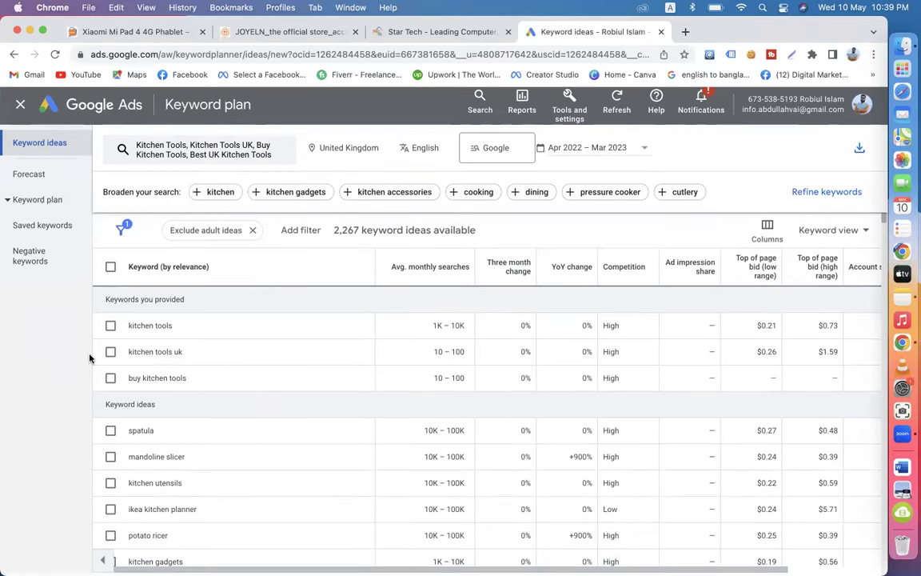
{"action": "scroll", "coordinate": [195, 384], "scroll_direction": "down", "scroll_amount": 1}
{"action": "scroll", "coordinate": [196, 395], "scroll_direction": "down", "scroll_amount": 3}
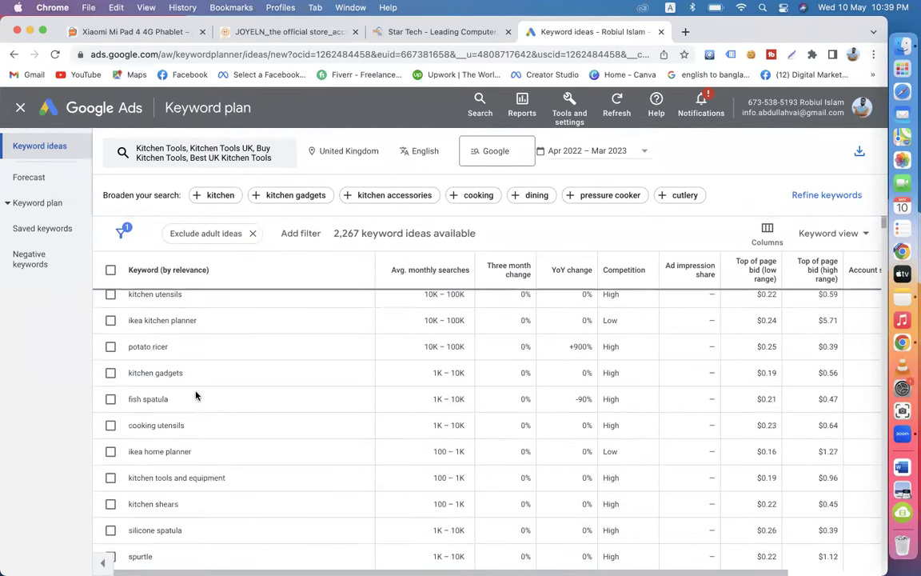
{"action": "scroll", "coordinate": [196, 395], "scroll_direction": "up", "scroll_amount": 4}
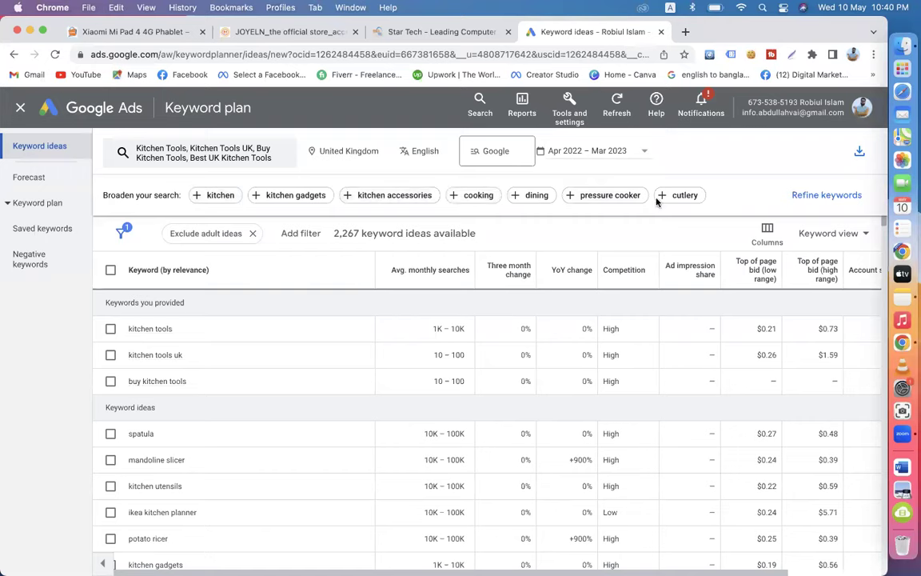
Step: Broaden the search with the keyword kitchen accessories, get the updated results, and look through the keyword ideas
{"action": "left_click", "coordinate": [385, 199]}
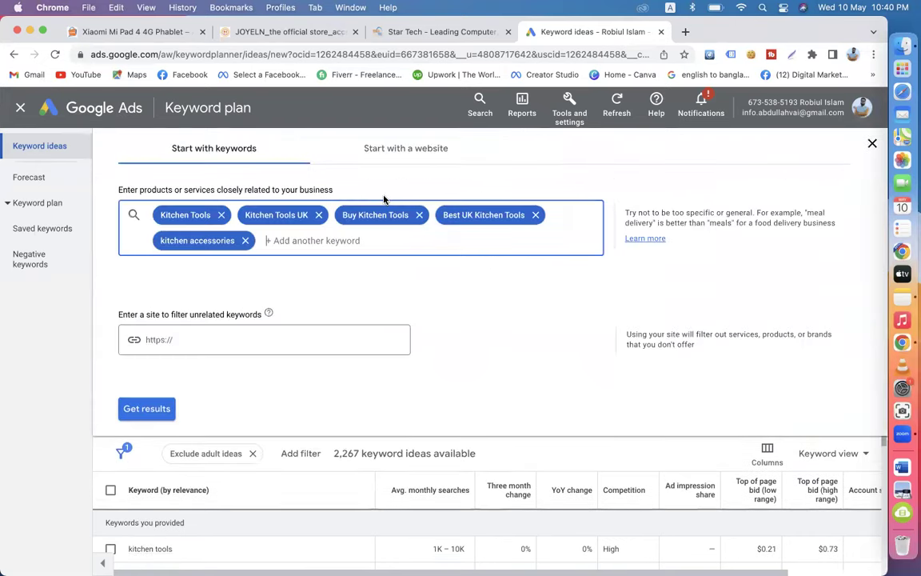
{"action": "left_click", "coordinate": [146, 409]}
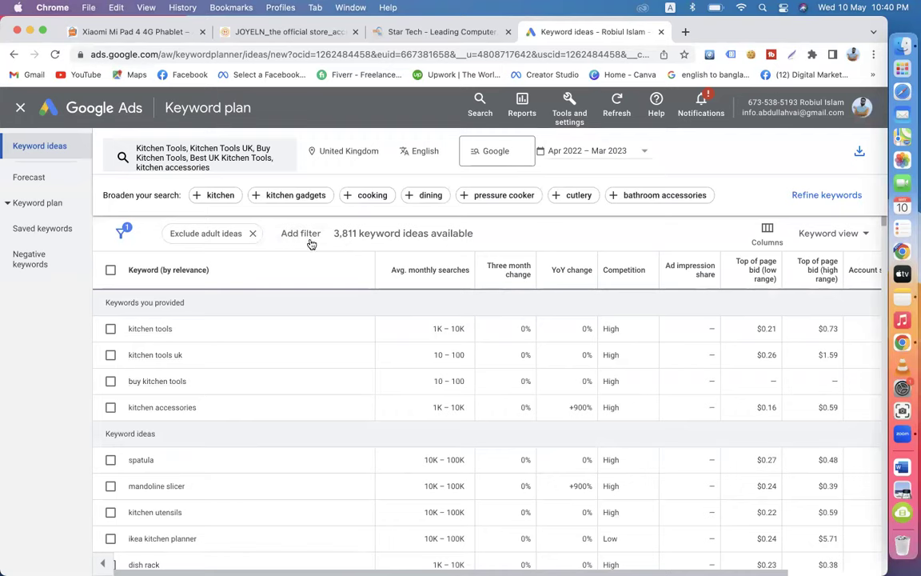
{"action": "scroll", "coordinate": [275, 414], "scroll_direction": "down", "scroll_amount": 10}
{"action": "scroll", "coordinate": [275, 416], "scroll_direction": "down", "scroll_amount": 15}
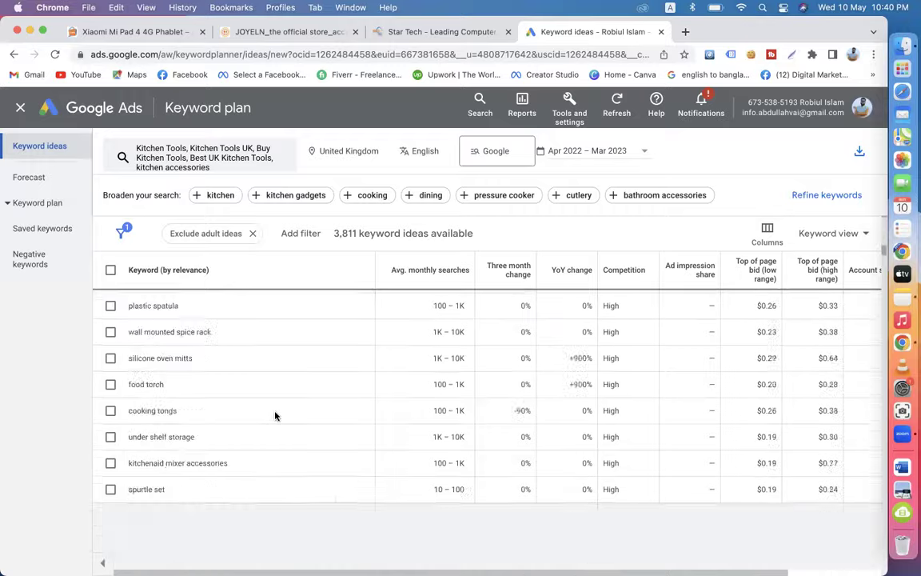
{"action": "scroll", "coordinate": [275, 416], "scroll_direction": "down", "scroll_amount": 15}
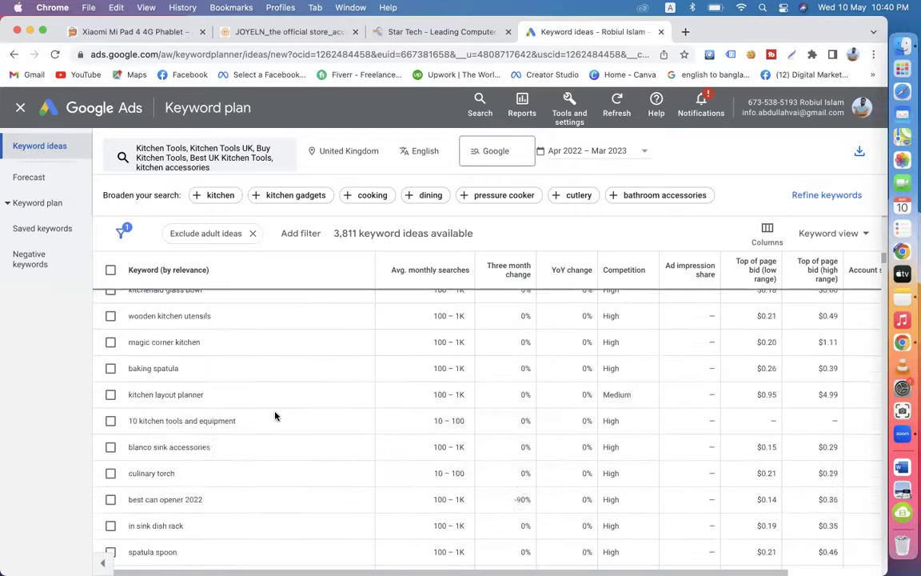
{"action": "scroll", "coordinate": [275, 416], "scroll_direction": "up", "scroll_amount": 20}
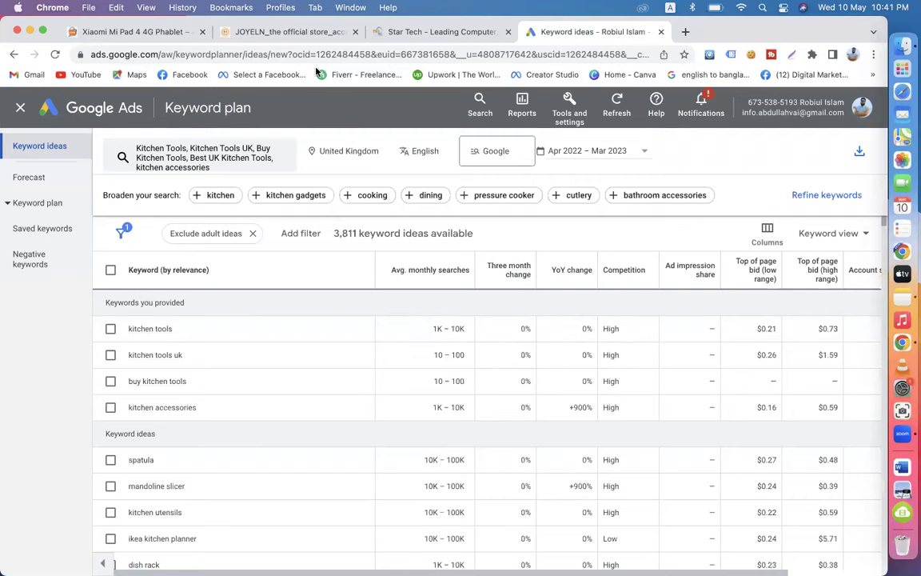
Step: Review the Kitchen Tools products on the joyeln.com home page and check which terms the kitchen tools search volume includes in Keyword Planner
{"action": "left_click", "coordinate": [291, 32]}
{"action": "scroll", "coordinate": [404, 321], "scroll_direction": "down", "scroll_amount": 15}
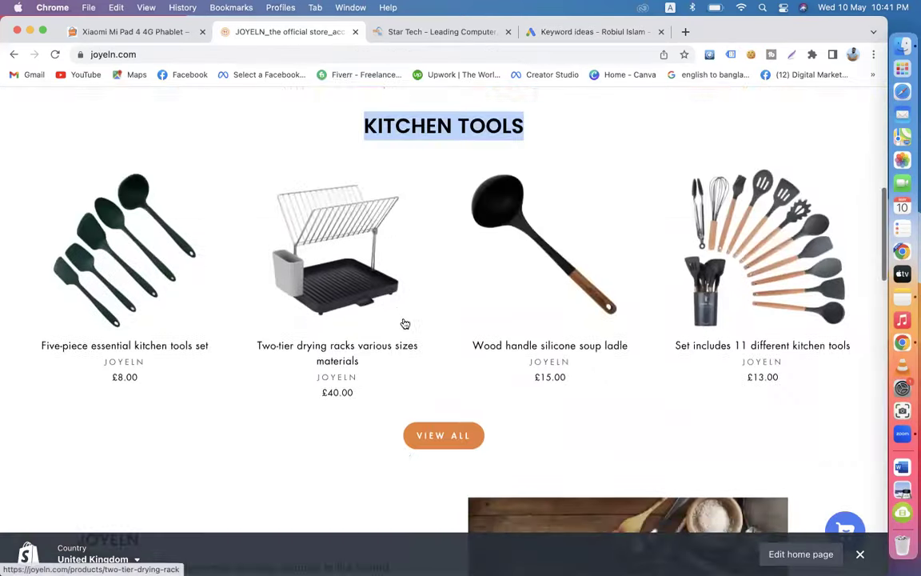
{"action": "scroll", "coordinate": [404, 321], "scroll_direction": "up", "scroll_amount": 15}
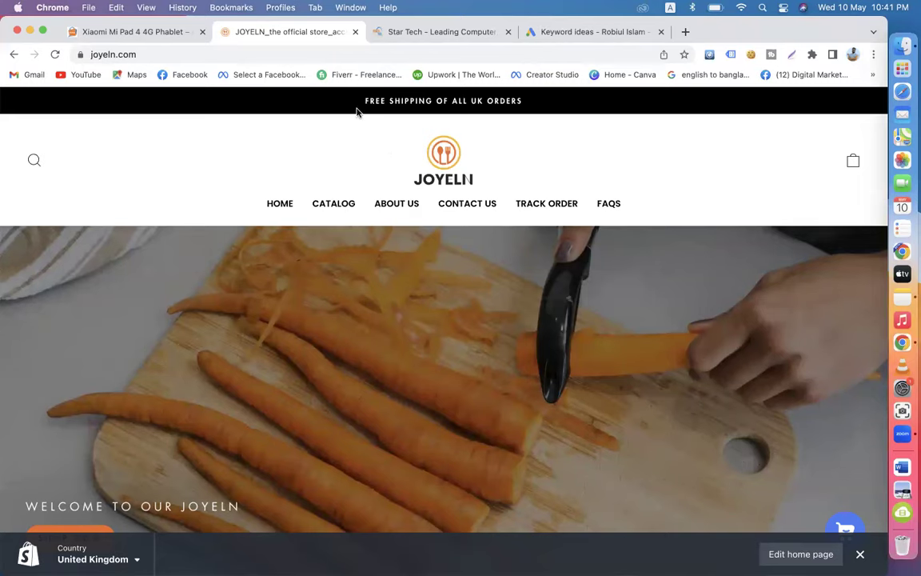
{"action": "left_click", "coordinate": [582, 33]}
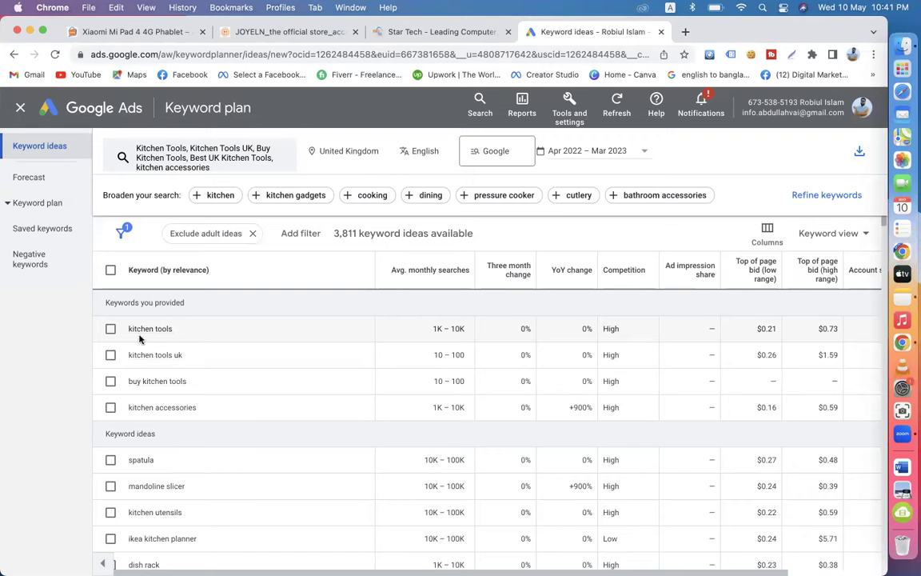
{"action": "mouse_move", "coordinate": [169, 334]}
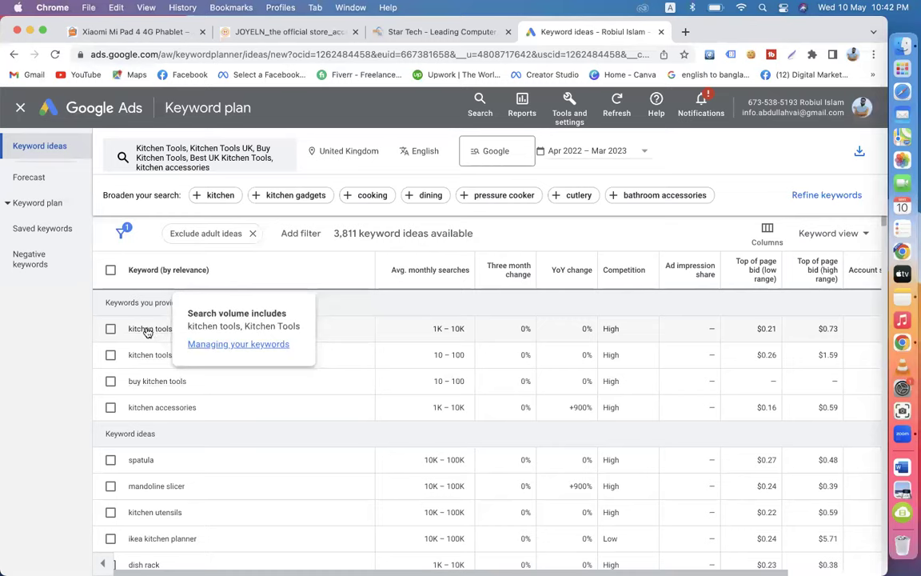
Step: Search Google for kitchen tools in a new tab and open the Mealime result about the best kitchen cookware
{"action": "left_click", "coordinate": [685, 32]}
{"action": "type", "text": "kitchen"}
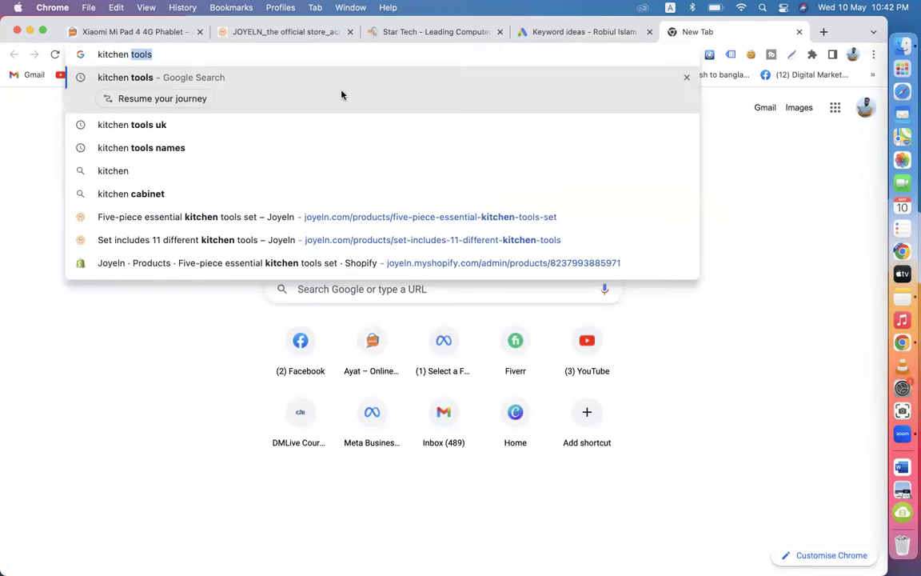
{"action": "key", "text": "Return"}
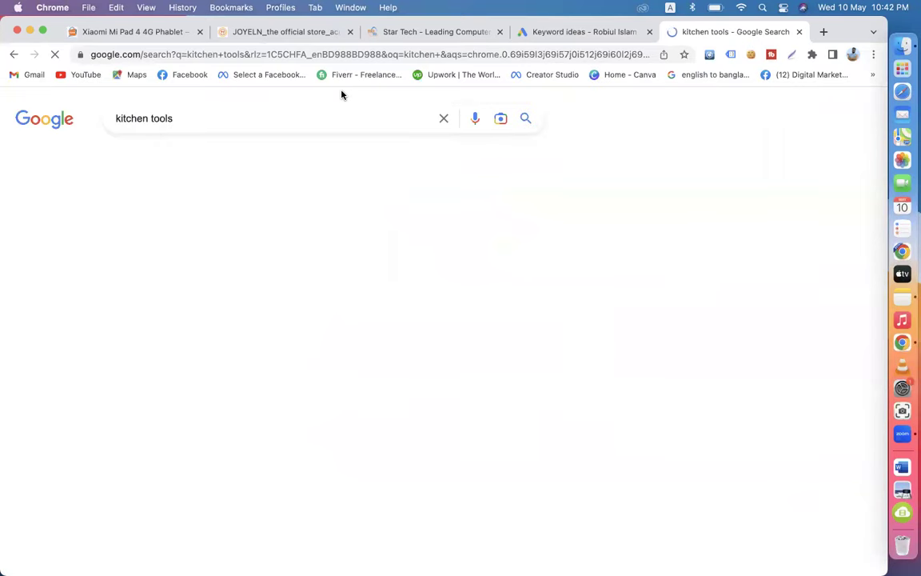
{"action": "scroll", "coordinate": [181, 324], "scroll_direction": "down", "scroll_amount": 5}
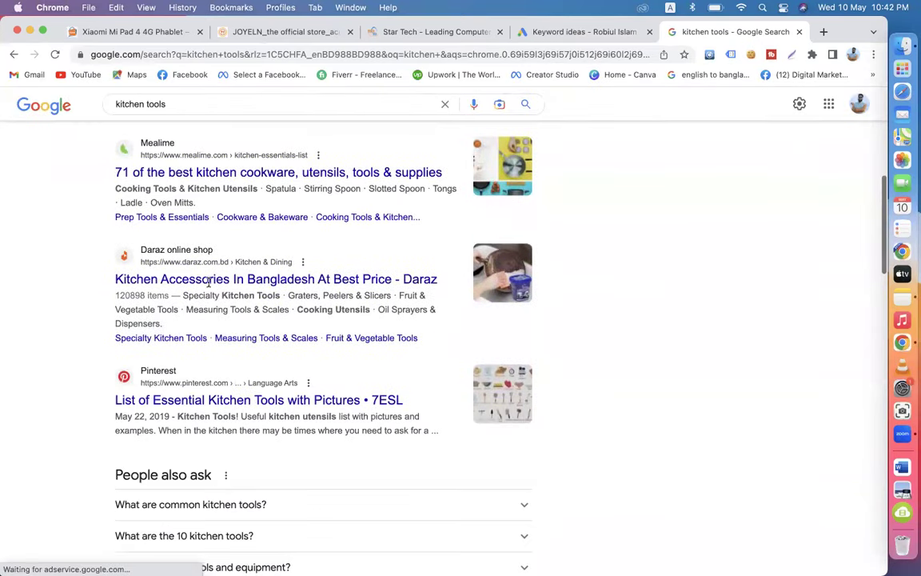
{"action": "scroll", "coordinate": [136, 296], "scroll_direction": "up", "scroll_amount": 3}
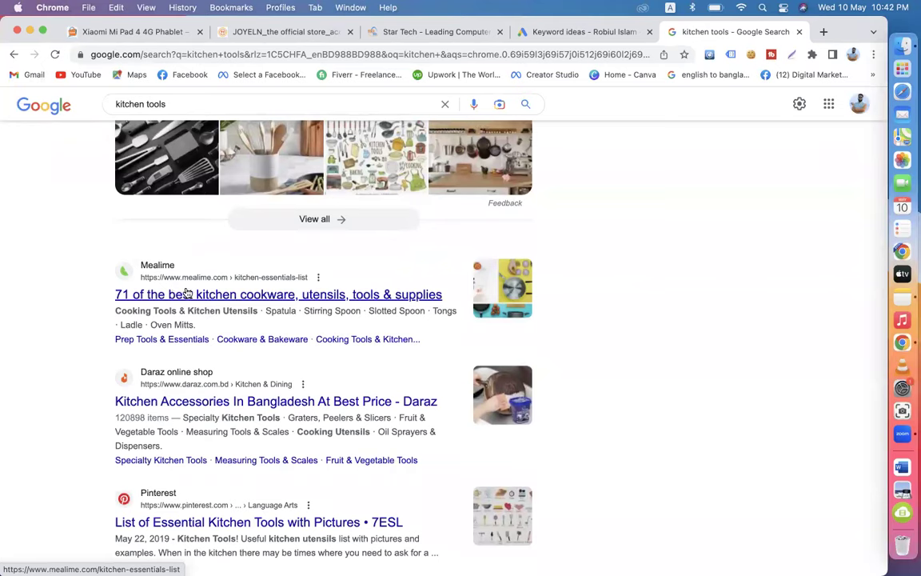
{"action": "left_click", "coordinate": [208, 295]}
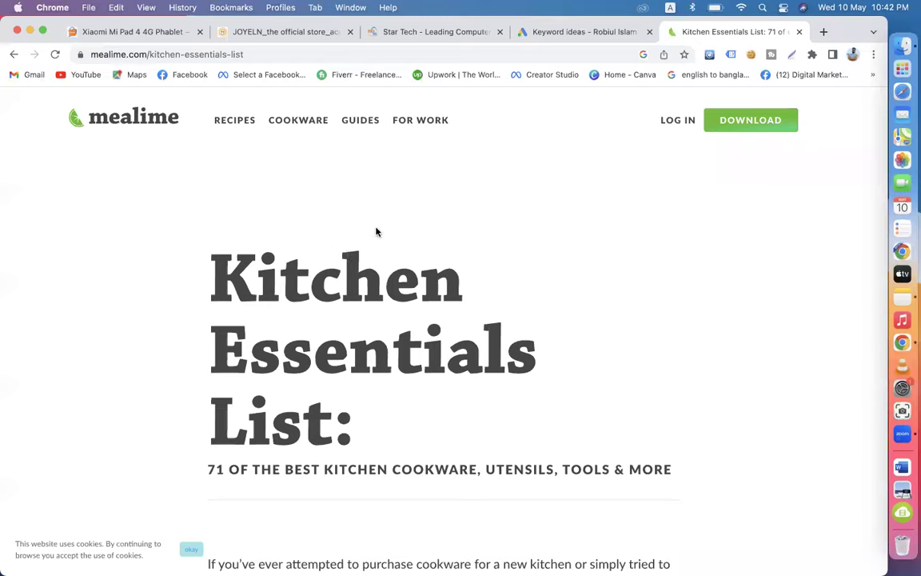
Step: Check the kitchen tools keyword in the keyword ideas and revisit the Mealime page from the Google search results
{"action": "left_click", "coordinate": [596, 32]}
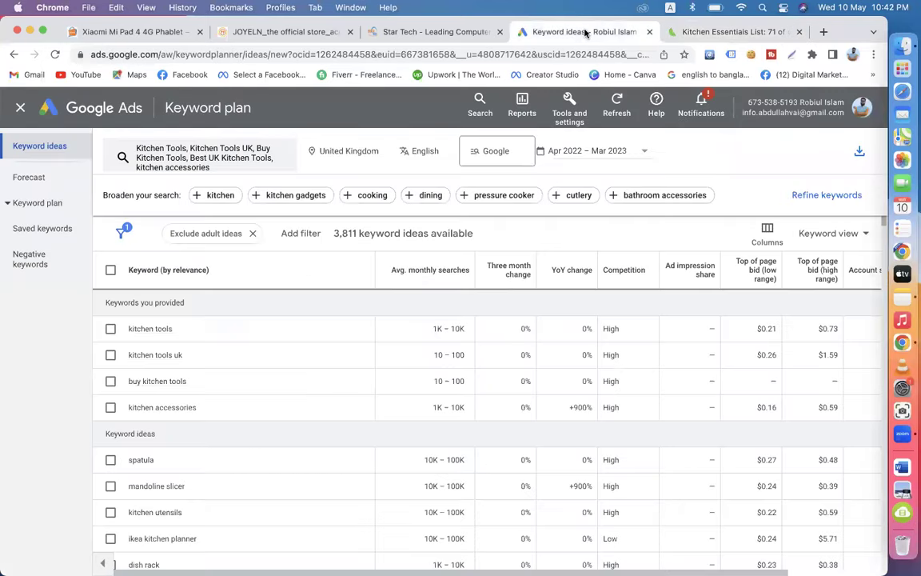
{"action": "mouse_move", "coordinate": [166, 327]}
{"action": "left_click", "coordinate": [676, 32]}
{"action": "left_click", "coordinate": [13, 56]}
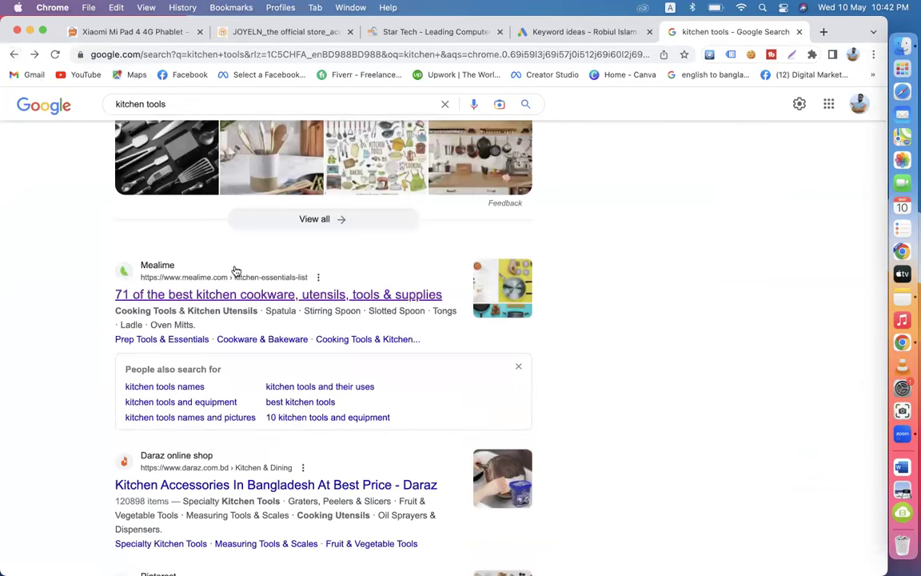
{"action": "left_click", "coordinate": [227, 304]}
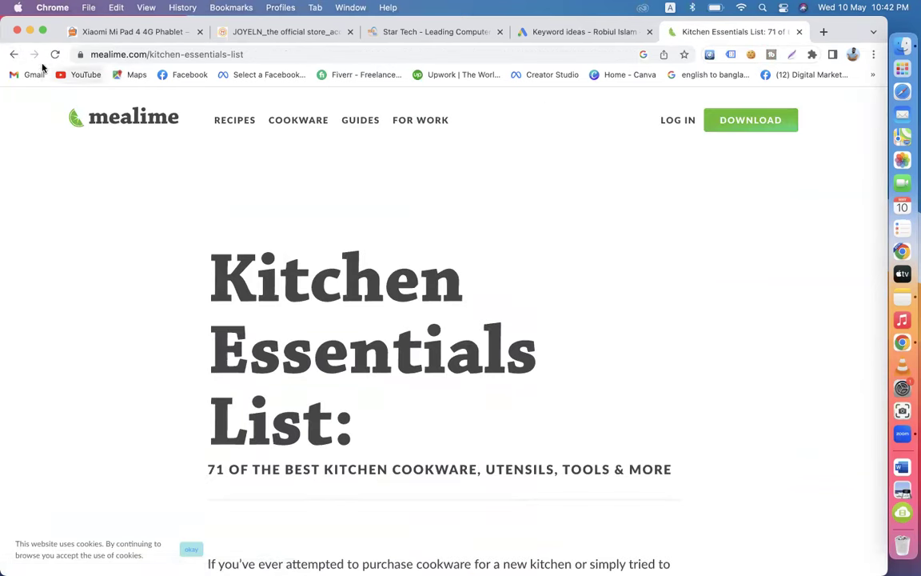
{"action": "left_click", "coordinate": [14, 55]}
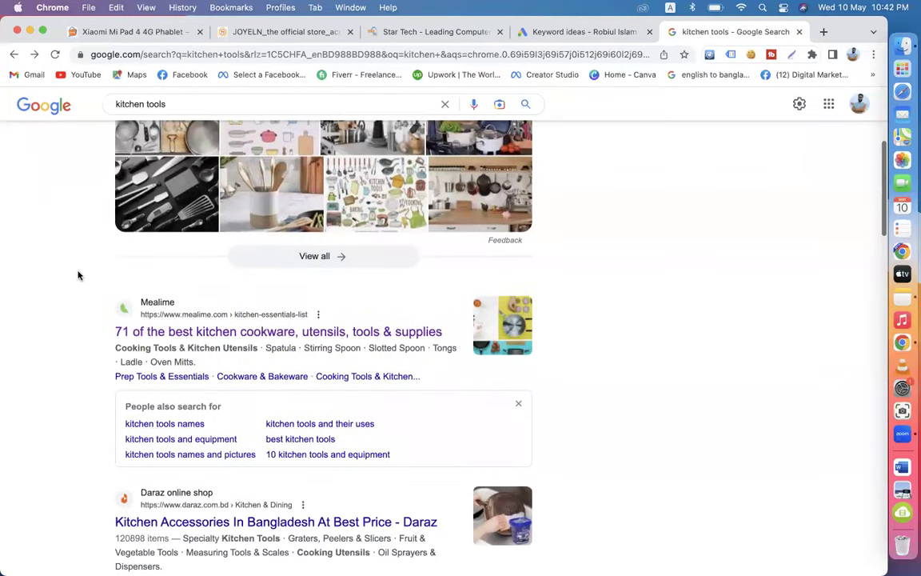
{"action": "left_click", "coordinate": [179, 331]}
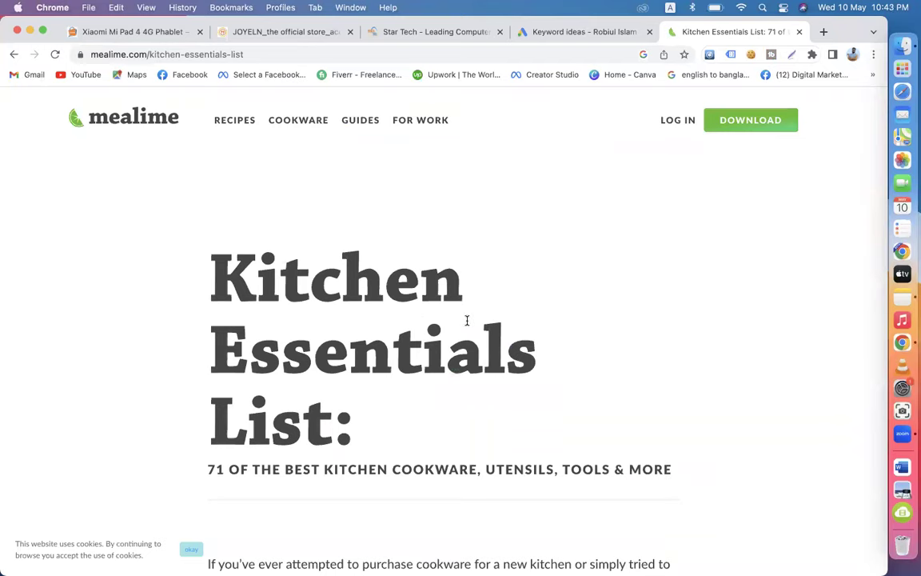
Step: Check the low-range top of page bid for kitchen tools in Keyword Planner and return to the Mealime page
{"action": "left_click", "coordinate": [542, 33]}
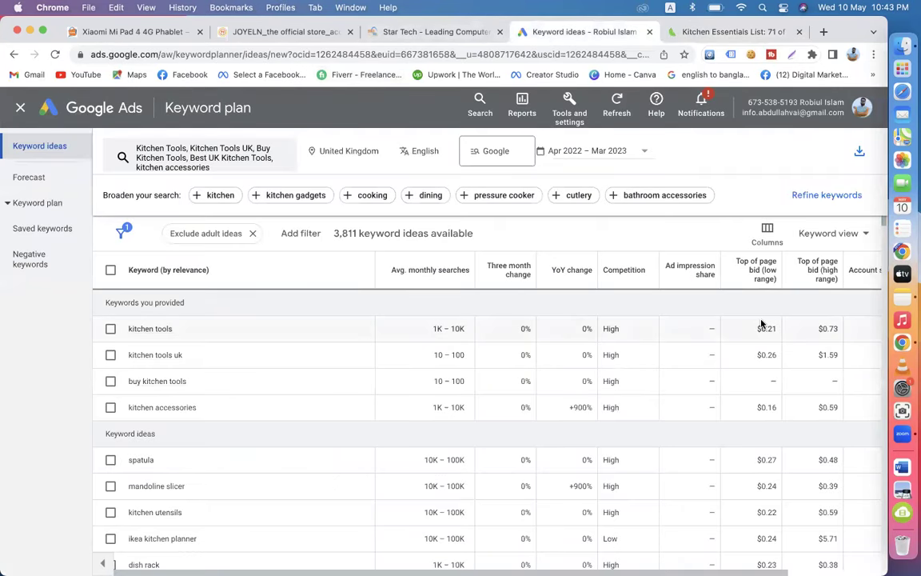
{"action": "left_click_drag", "start_coordinate": [762, 328], "coordinate": [774, 329]}
{"action": "left_click", "coordinate": [706, 33]}
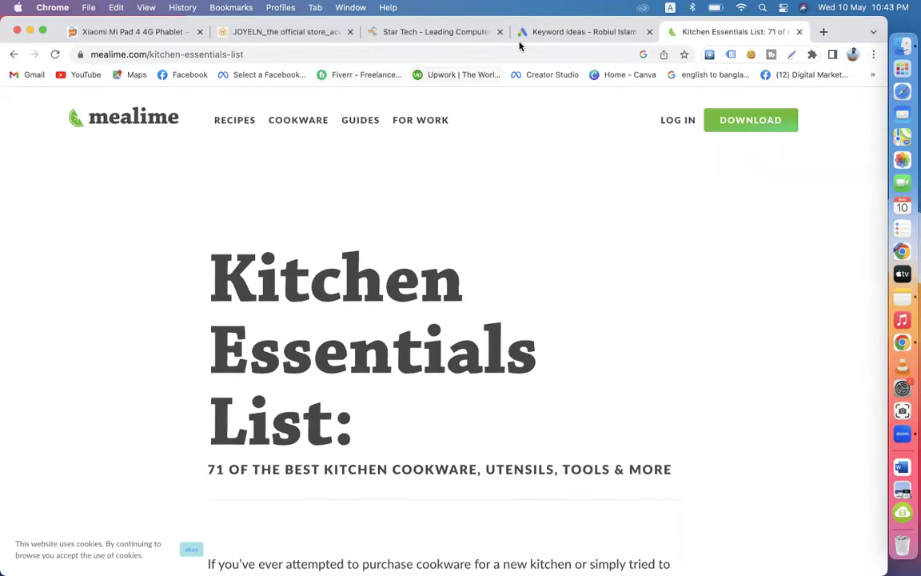
Step: Check the low- and high-range top of page bids for kitchen tools in Keyword Planner and open Google's calculator in a new tab
{"action": "key", "text": "ctrl+shift+Tab"}
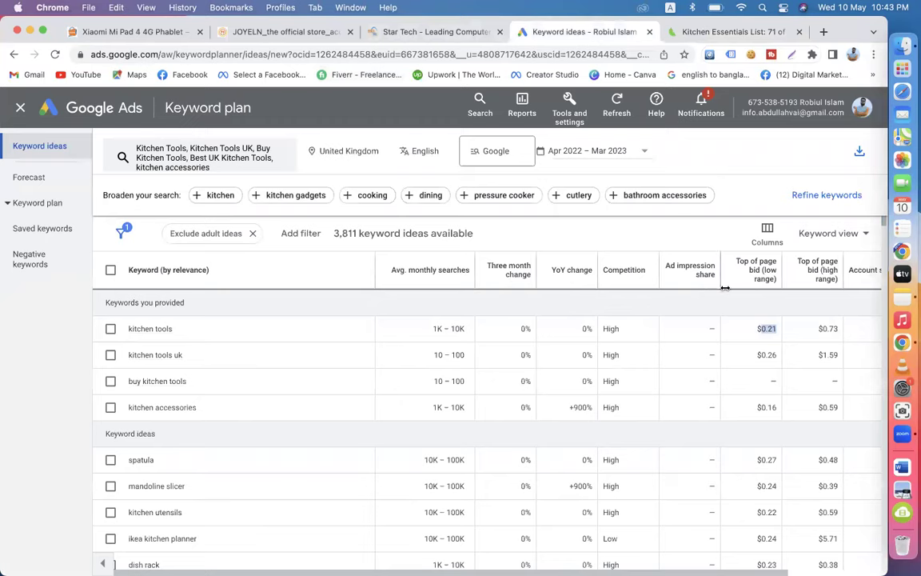
{"action": "left_click_drag", "start_coordinate": [759, 329], "coordinate": [834, 328]}
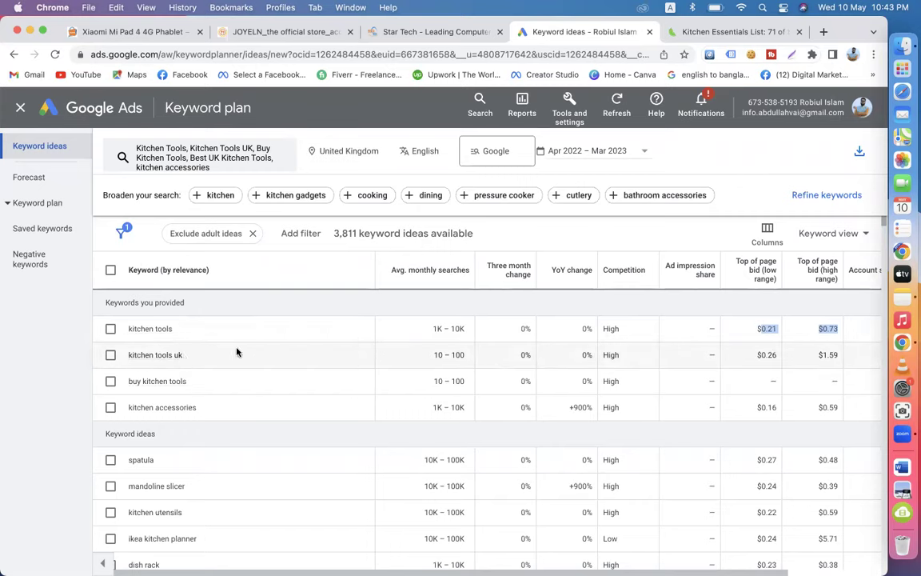
{"action": "left_click", "coordinate": [822, 32]}
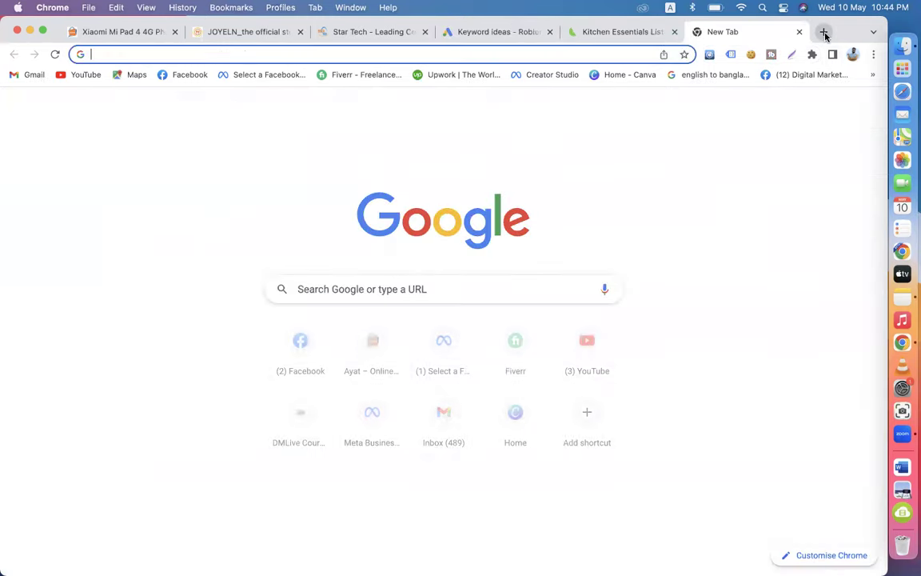
{"action": "type", "text": "cal"}
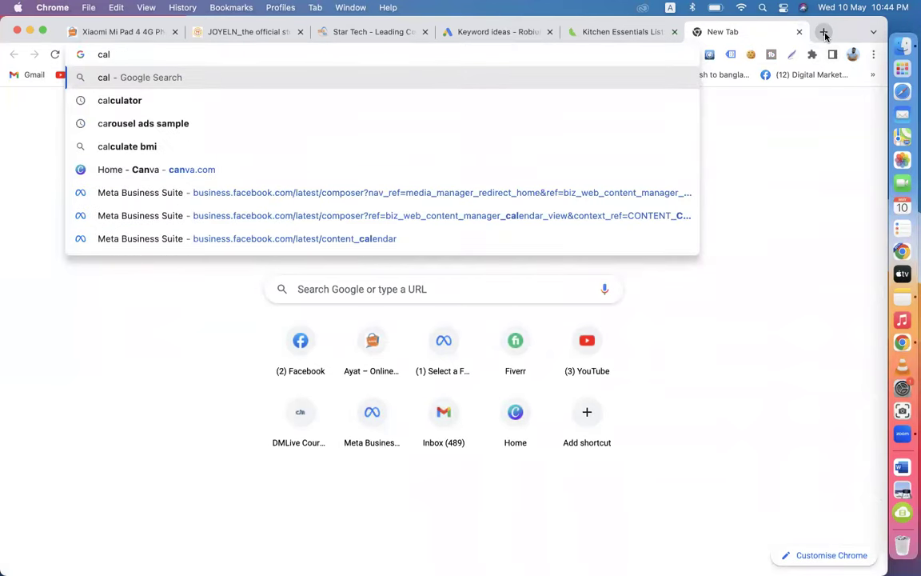
{"action": "left_click", "coordinate": [276, 101]}
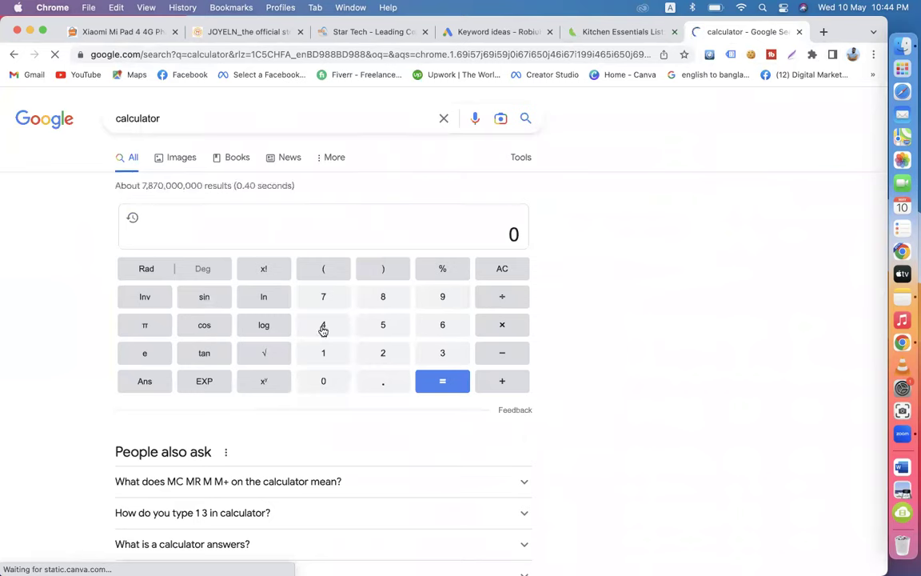
Step: Divide 10 by 1.59 in the Google calculator to estimate how many clicks a $10 budget buys at that bid
{"action": "left_click", "coordinate": [326, 382]}
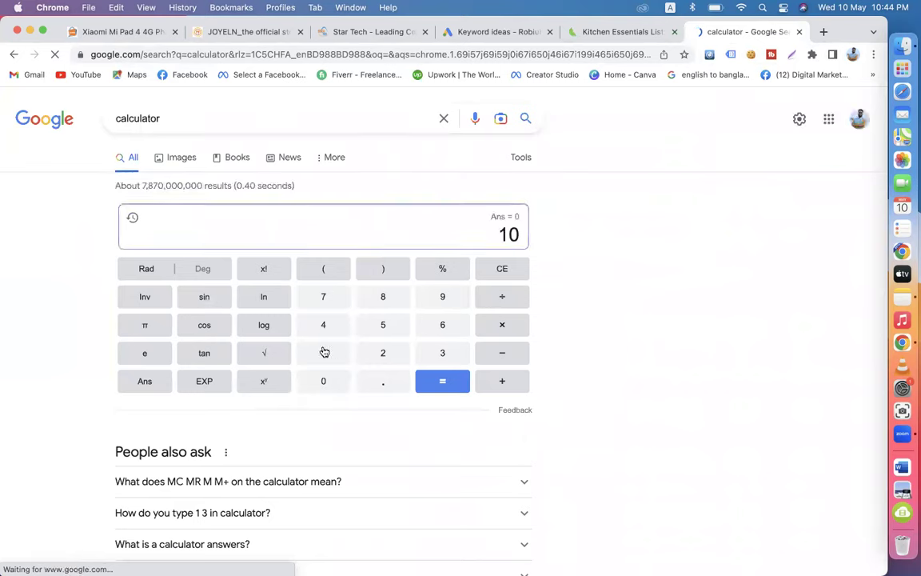
{"action": "left_click", "coordinate": [506, 302]}
{"action": "left_click", "coordinate": [324, 355]}
{"action": "left_click", "coordinate": [379, 386]}
{"action": "left_click", "coordinate": [382, 324]}
{"action": "left_click", "coordinate": [442, 300]}
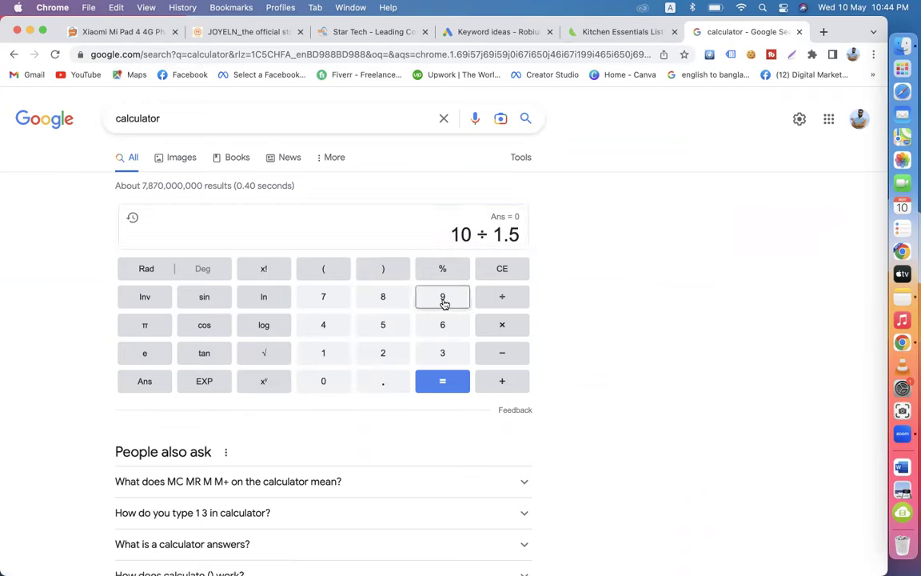
{"action": "left_click", "coordinate": [466, 381]}
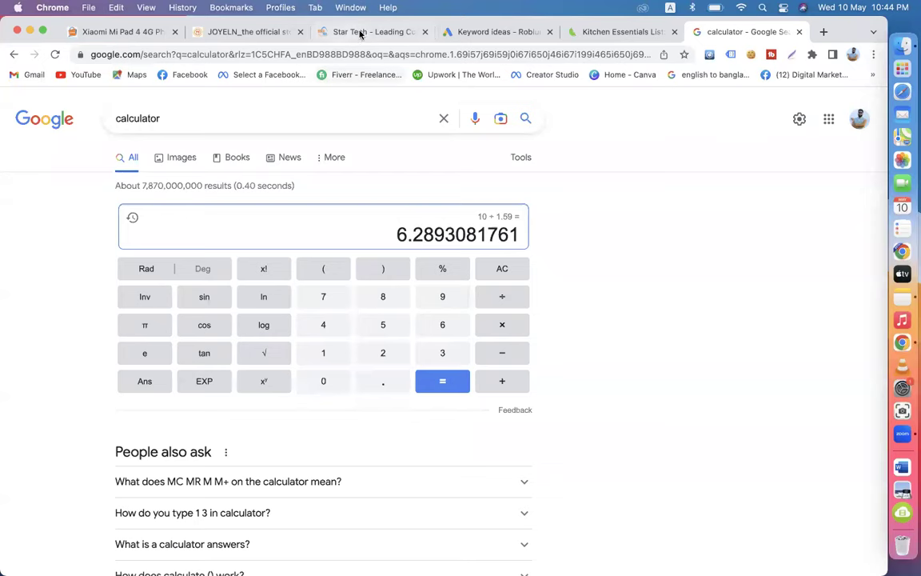
Step: Check the kitchen tools uk keyword in Keyword Planner and replace the calculator search with a Google search for kitchen tools uk
{"action": "left_click", "coordinate": [489, 32]}
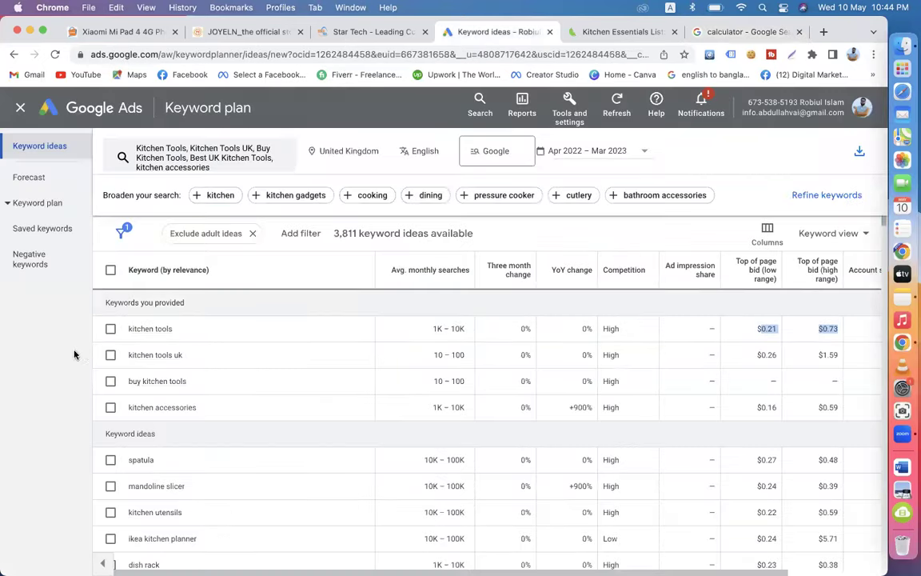
{"action": "left_click_drag", "start_coordinate": [75, 353], "coordinate": [164, 362]}
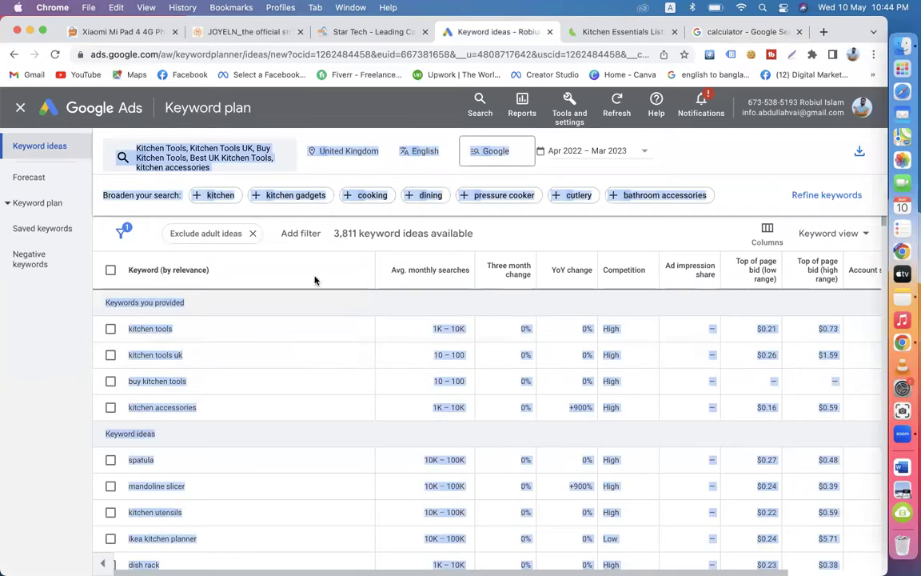
{"action": "left_click", "coordinate": [737, 32]}
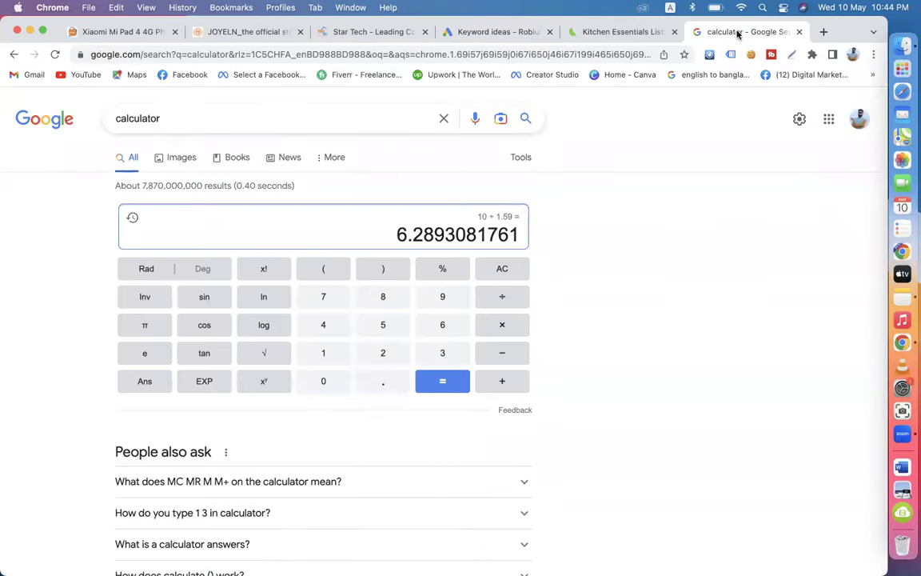
{"action": "left_click", "coordinate": [197, 116]}
{"action": "key", "text": "BackSpace"}
{"action": "key", "text": "BackSpace"}
{"action": "key", "text": "BackSpace"}
{"action": "key", "text": "BackSpace"}
{"action": "key", "text": "BackSpace"}
{"action": "key", "text": "BackSpace"}
{"action": "key", "text": "BackSpace"}
{"action": "key", "text": "BackSpace"}
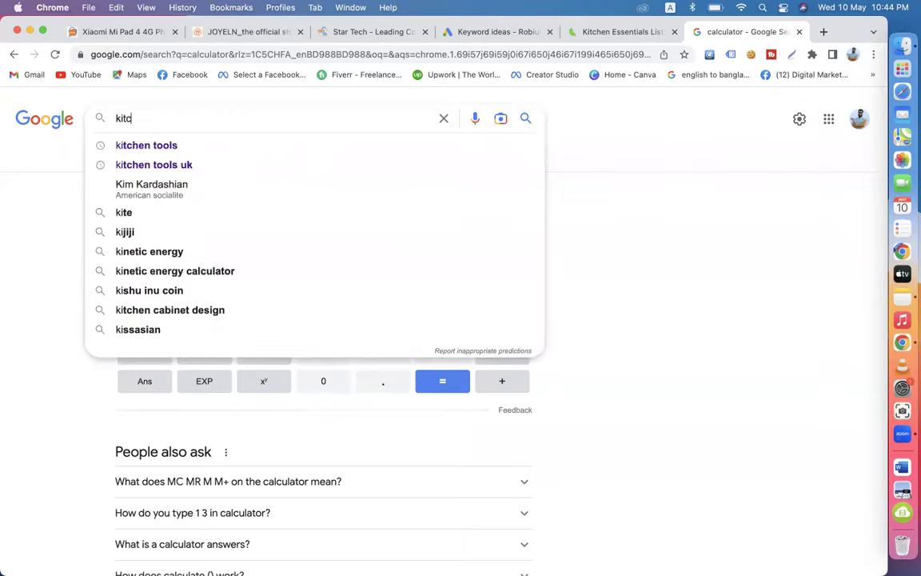
{"action": "left_click", "coordinate": [154, 163]}
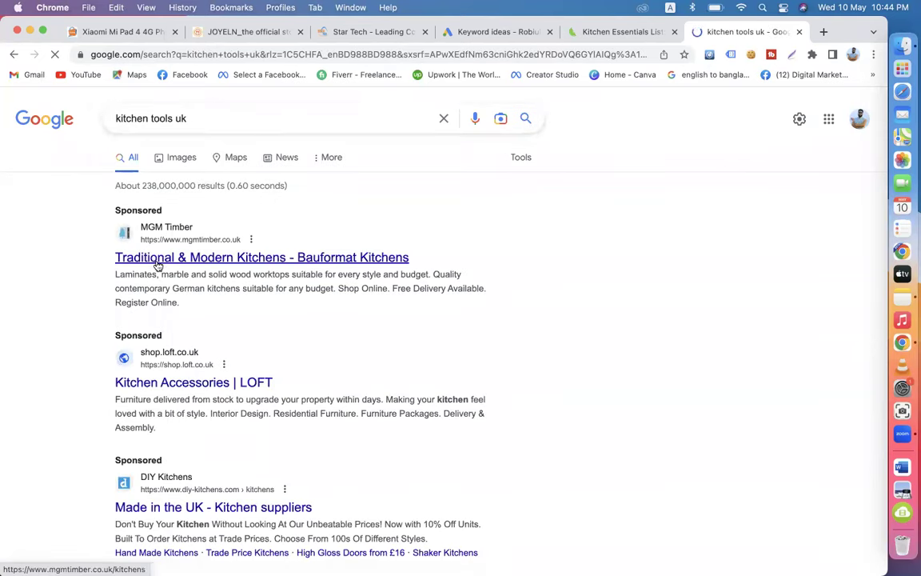
Step: Open the sponsored MGM Timber kitchens result and revisit the Keyword Planner ideas, clearing the highlighted text there
{"action": "left_click", "coordinate": [250, 264]}
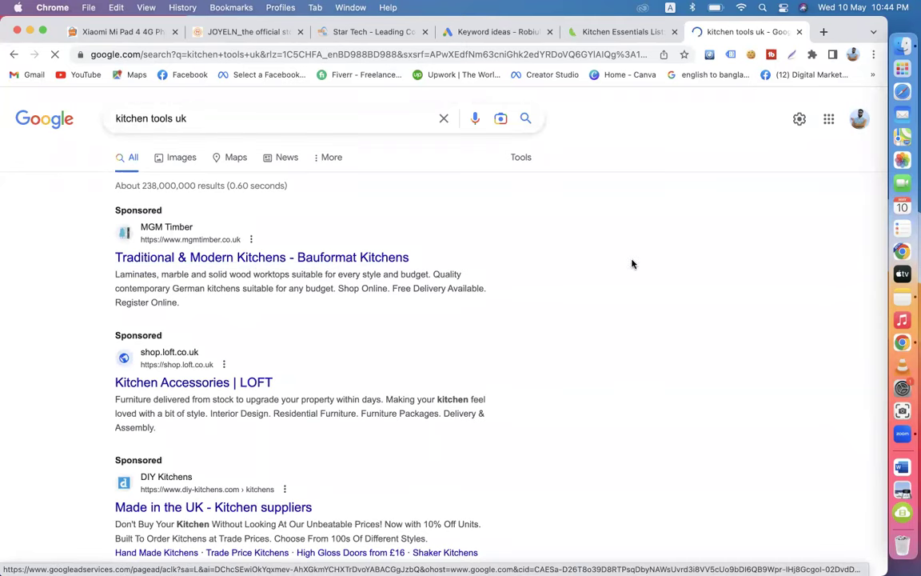
{"action": "scroll", "coordinate": [584, 355], "scroll_direction": "down", "scroll_amount": 3}
{"action": "scroll", "coordinate": [480, 336], "scroll_direction": "up", "scroll_amount": 3}
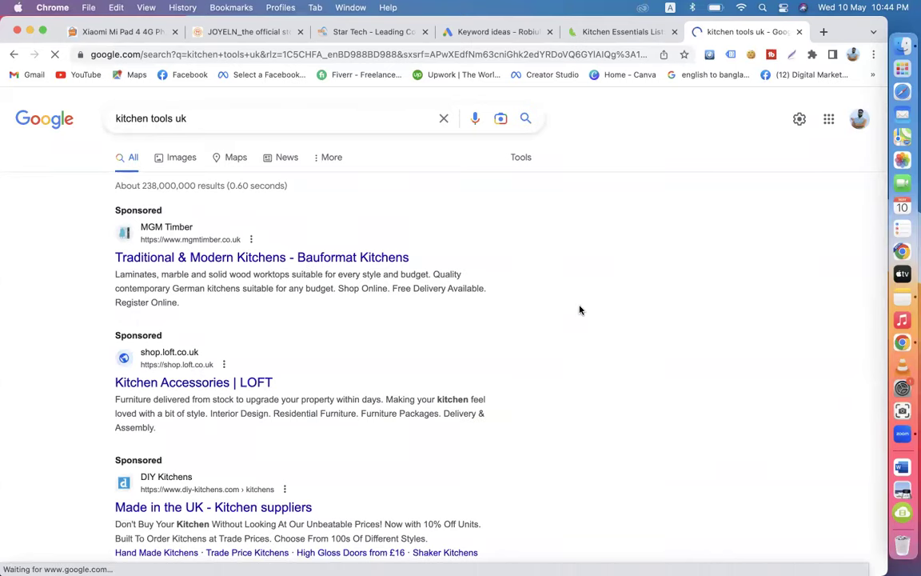
{"action": "left_click", "coordinate": [466, 32]}
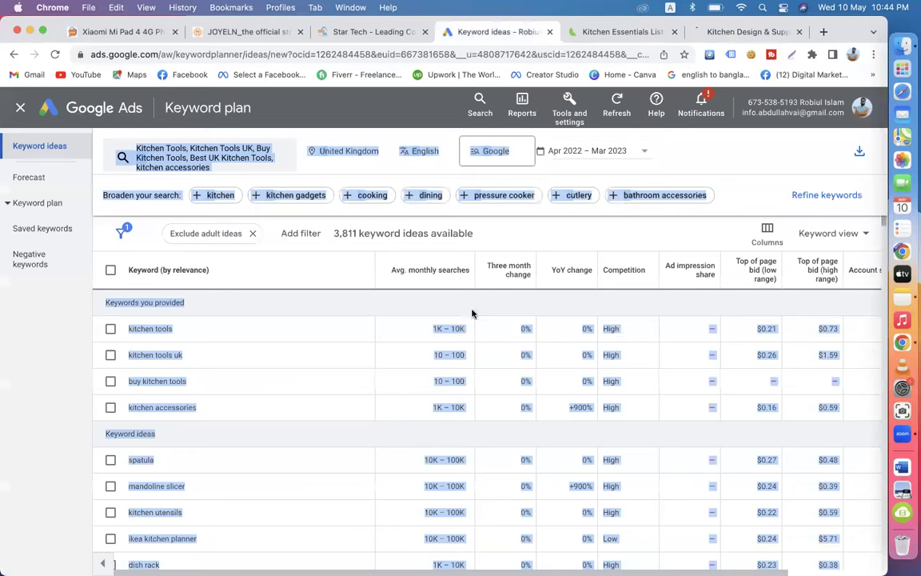
{"action": "left_click", "coordinate": [77, 276]}
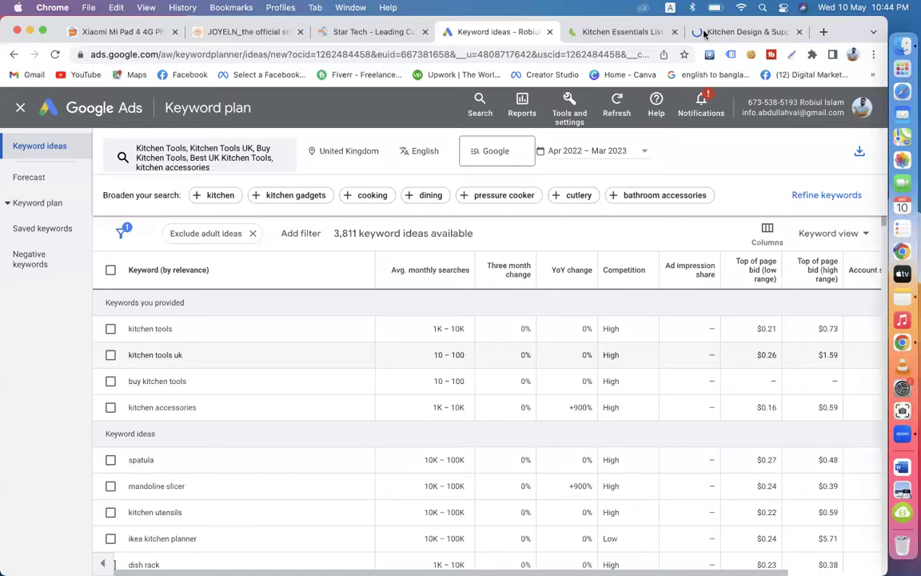
Step: Look through the MGM Timber kitchens page and return to the kitchen tools uk search results
{"action": "key", "text": "ctrl+Tab"}
{"action": "key", "text": "ctrl+Tab"}
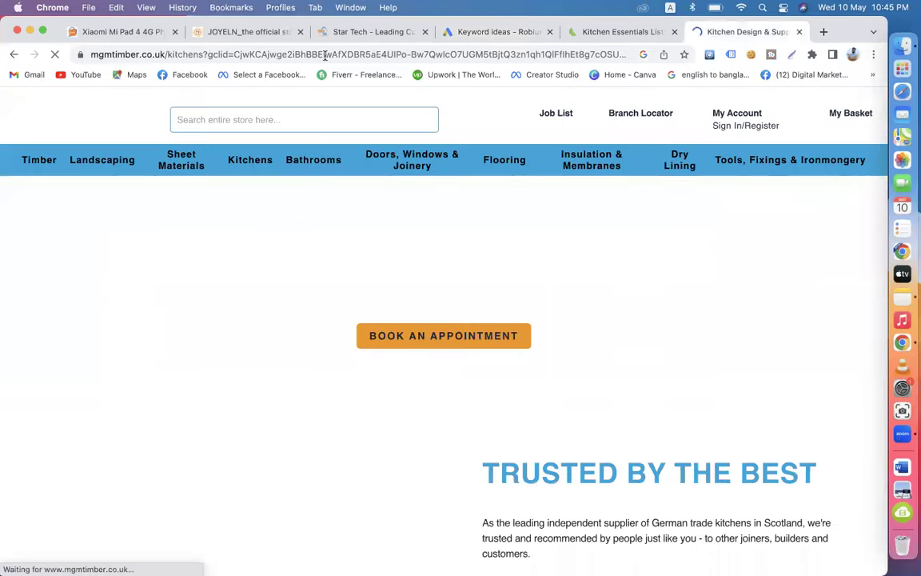
{"action": "scroll", "coordinate": [382, 344], "scroll_direction": "down", "scroll_amount": 10}
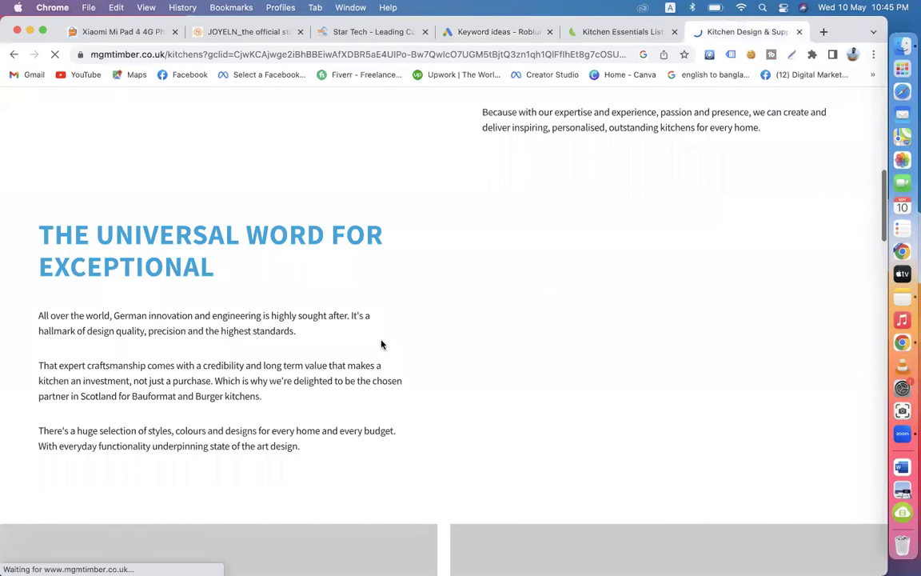
{"action": "scroll", "coordinate": [381, 341], "scroll_direction": "up", "scroll_amount": 10}
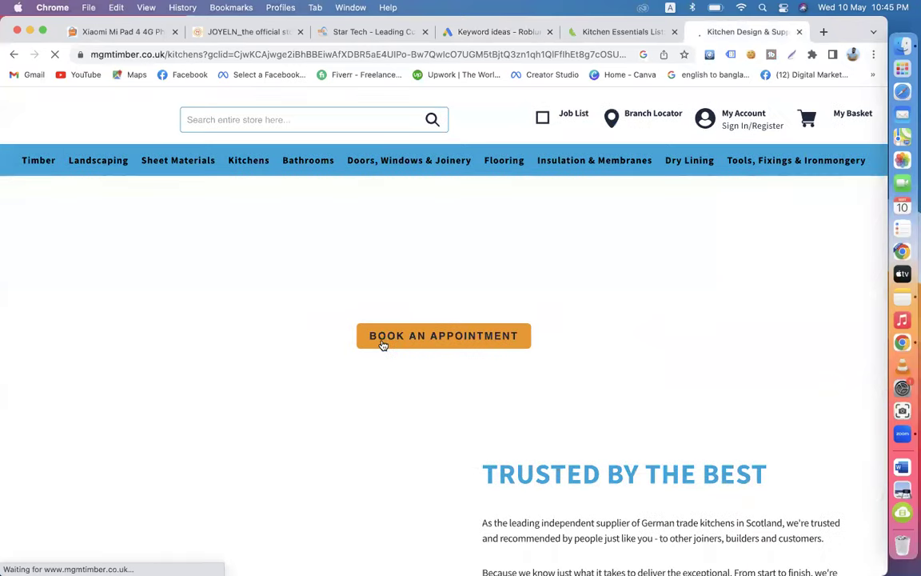
{"action": "left_click", "coordinate": [12, 54]}
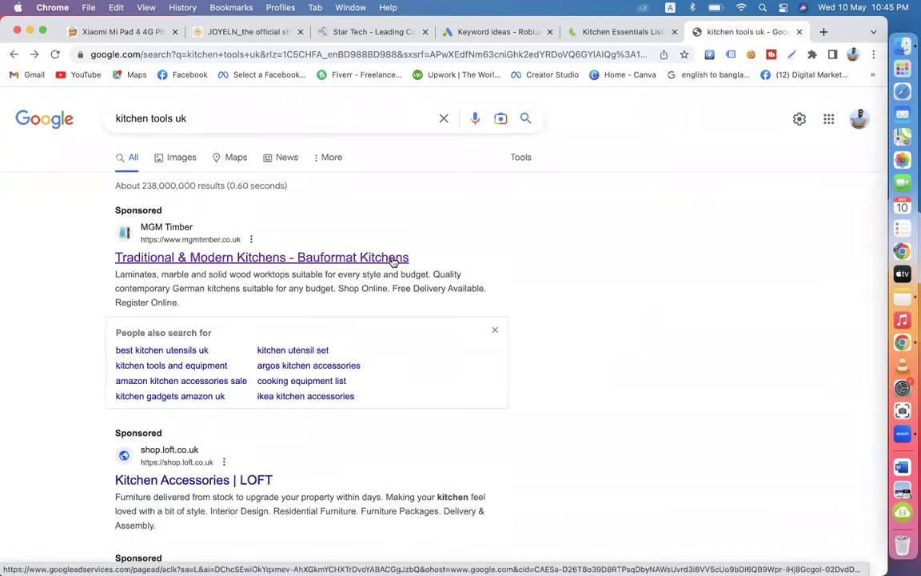
Step: Highlight the high-range and low-range top of page bids for kitchen tools uk in Keyword Planner
{"action": "left_click", "coordinate": [502, 32]}
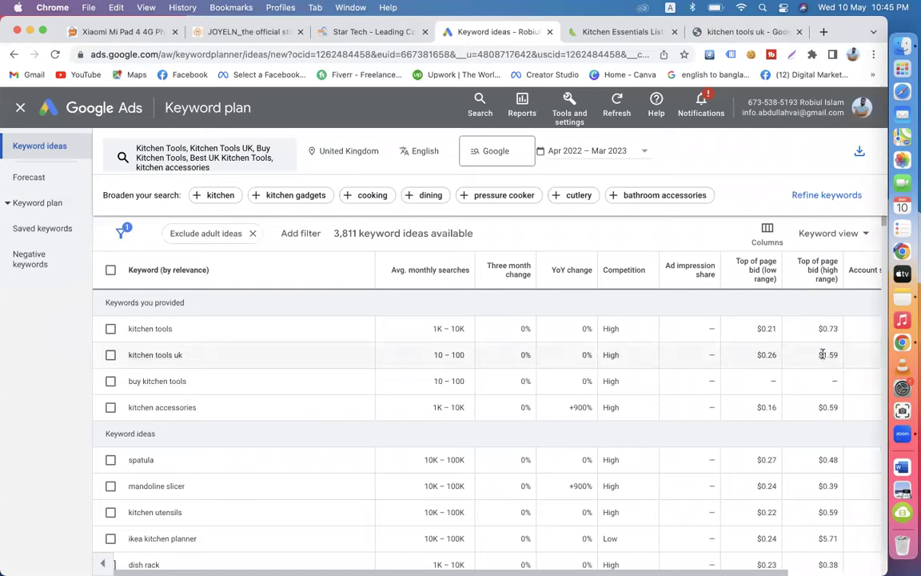
{"action": "left_click_drag", "start_coordinate": [818, 355], "coordinate": [843, 360]}
{"action": "left_click", "coordinate": [767, 355]}
{"action": "double_click", "coordinate": [769, 355]}
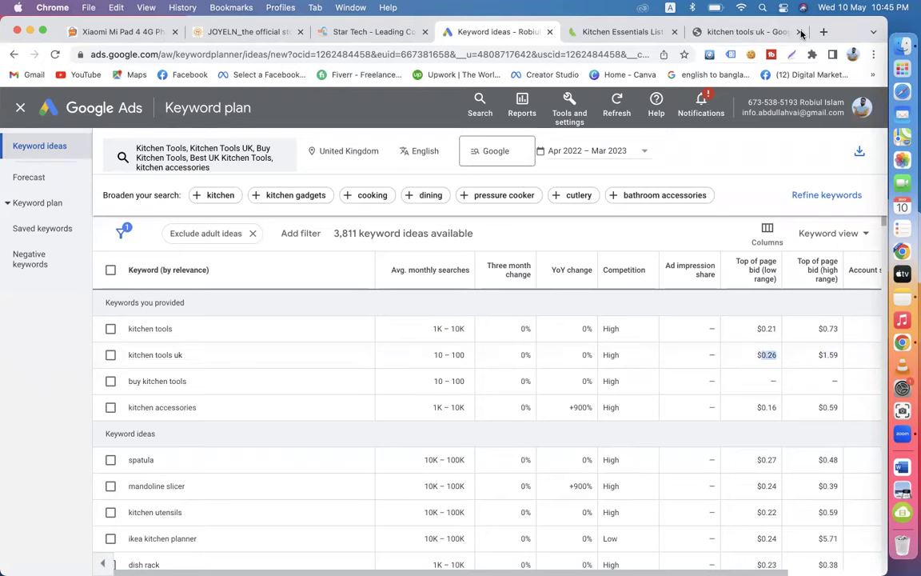
Step: Open another new tab and search Google for calculator, reloading the page so the calculator loads
{"action": "left_click", "coordinate": [822, 32]}
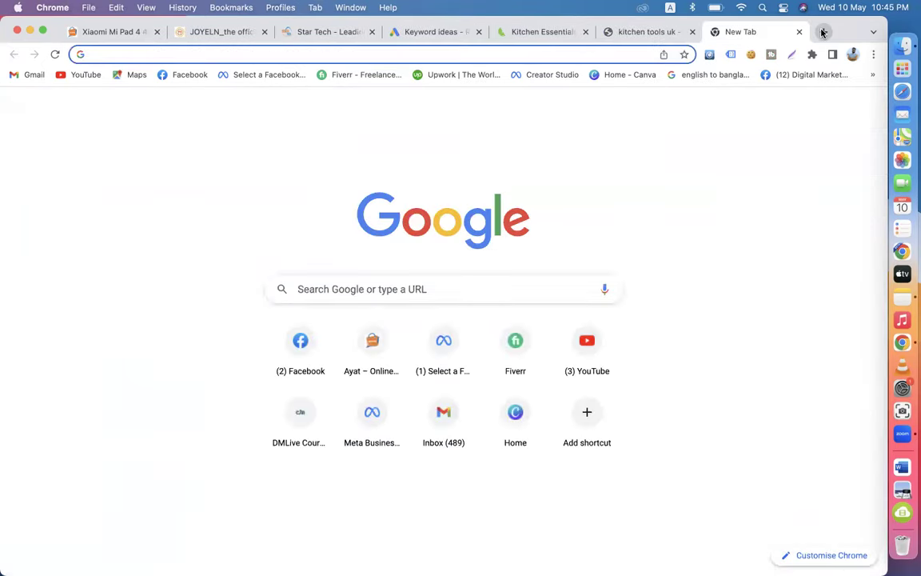
{"action": "type", "text": "ca"}
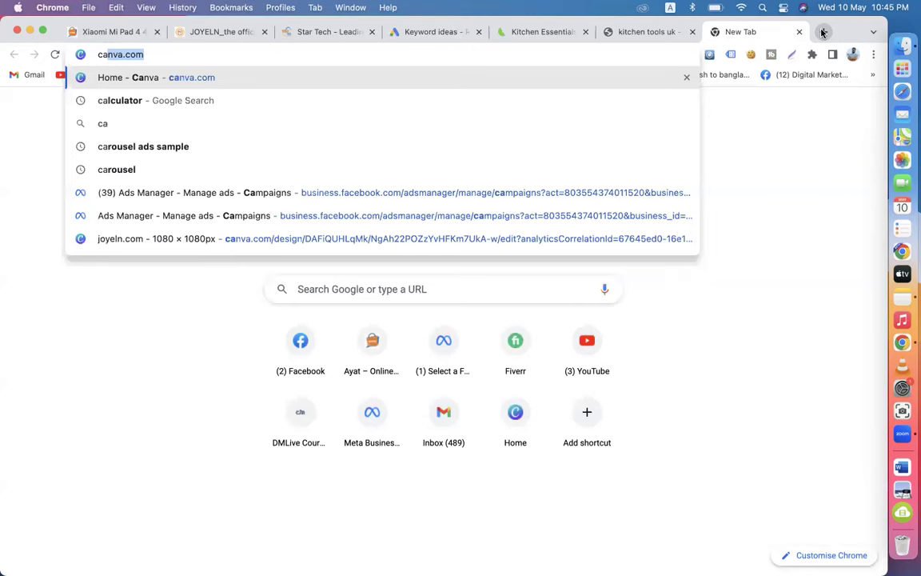
{"action": "type", "text": "l"}
{"action": "key", "text": "Return"}
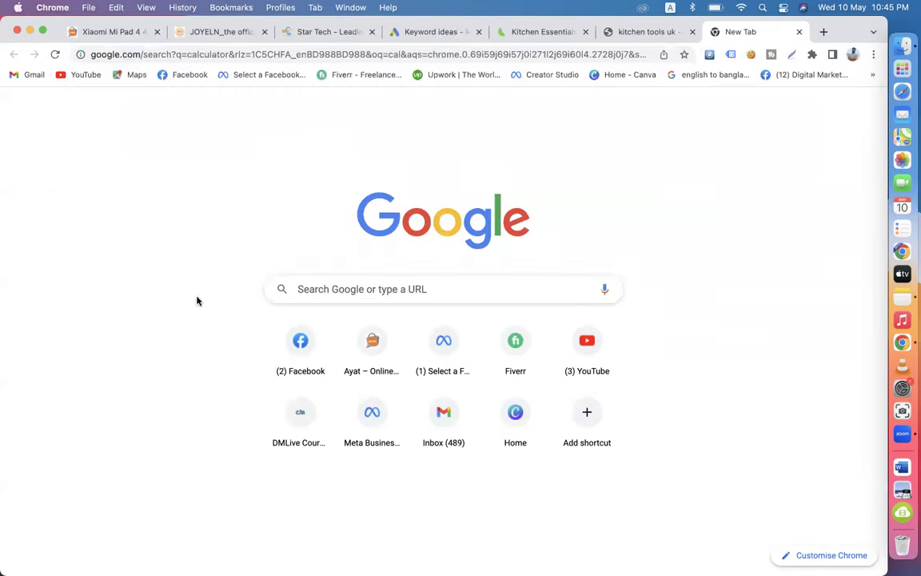
{"action": "left_click", "coordinate": [54, 57]}
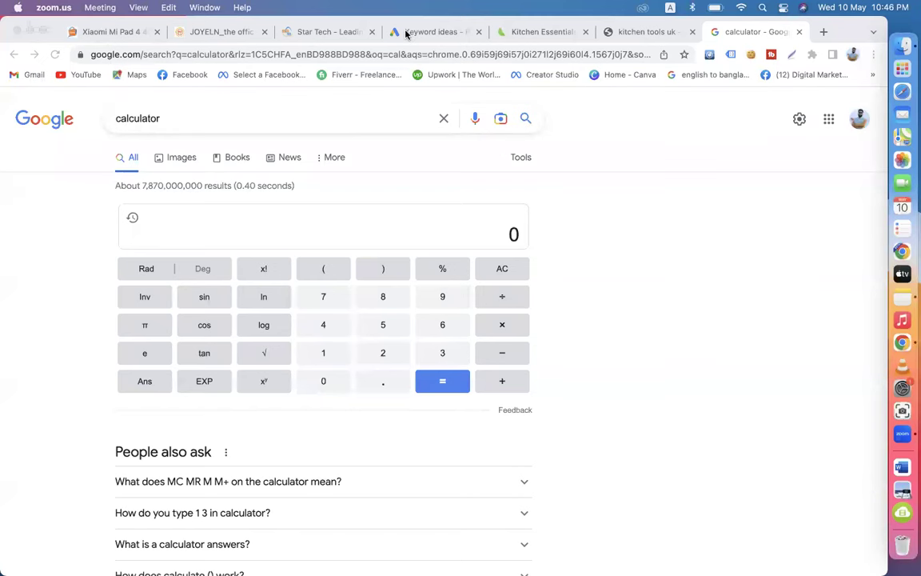
Step: Check the low-range bid for kitchen tools uk in Keyword Planner and divide 10 by .26 in the Google calculator
{"action": "left_click", "coordinate": [406, 33]}
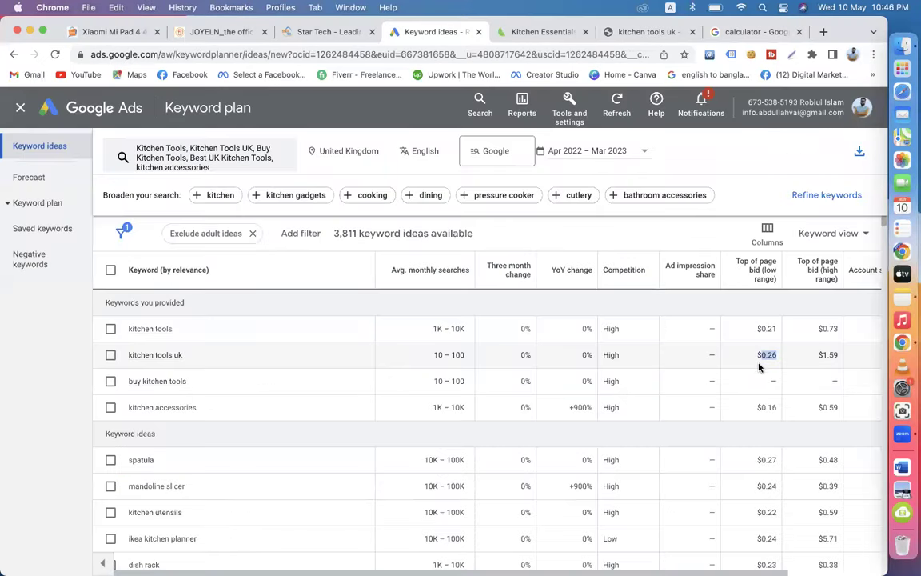
{"action": "left_click", "coordinate": [752, 32]}
{"action": "left_click", "coordinate": [330, 357]}
{"action": "left_click", "coordinate": [327, 383]}
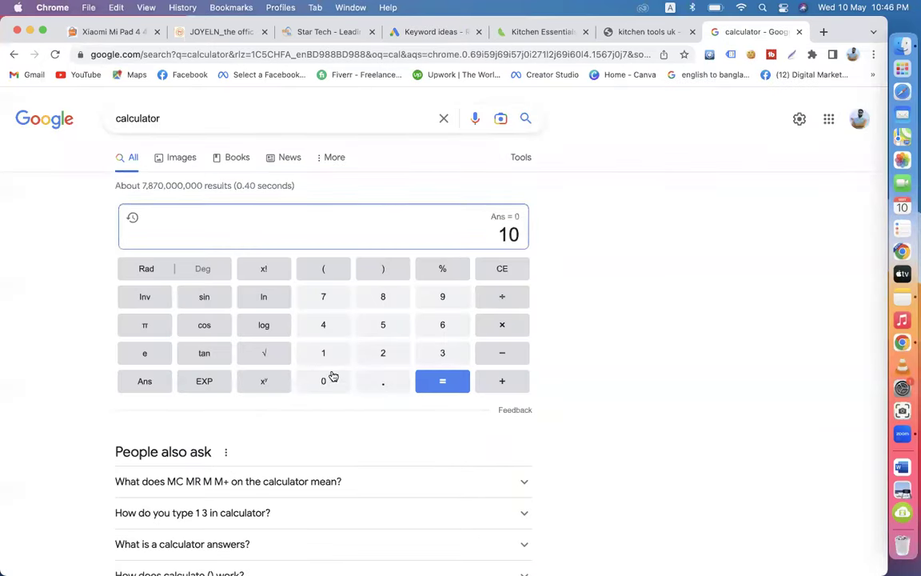
{"action": "left_click", "coordinate": [503, 297]}
{"action": "left_click", "coordinate": [383, 376]}
{"action": "left_click", "coordinate": [382, 355]}
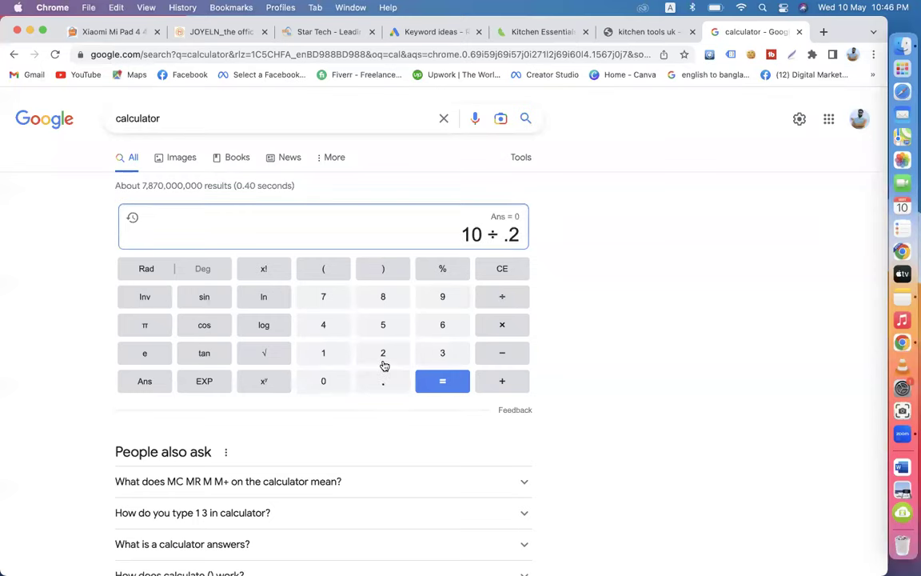
{"action": "left_click", "coordinate": [441, 328]}
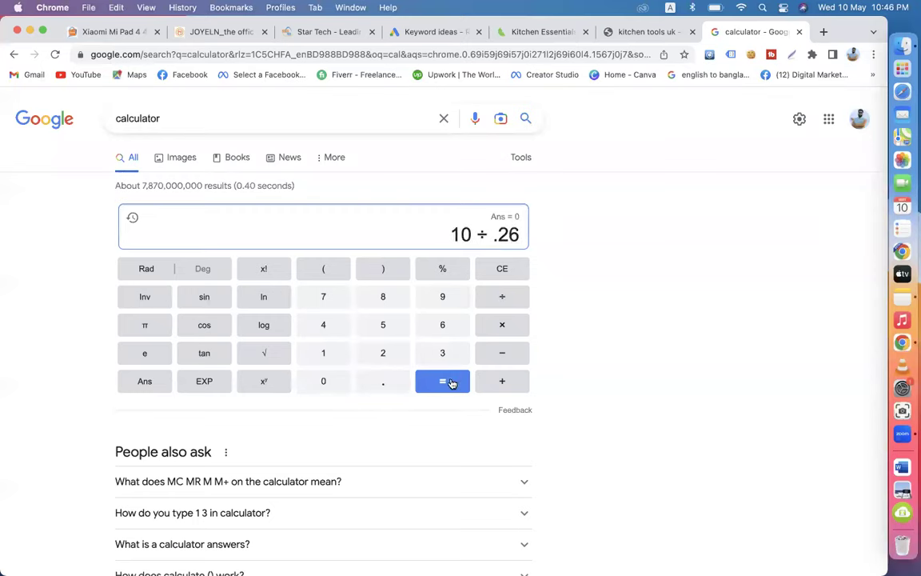
{"action": "left_click", "coordinate": [450, 381]}
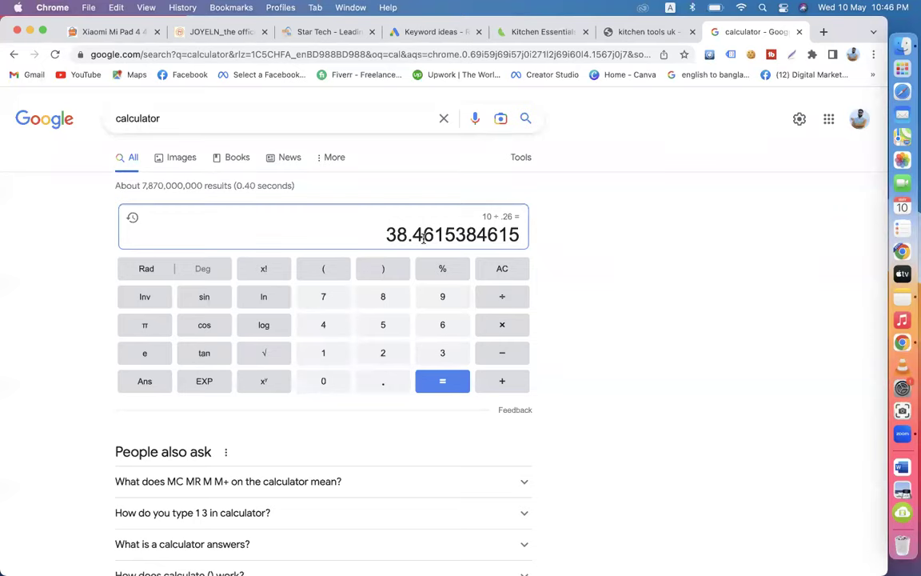
Step: Compare the calculator result with the low-range bid for kitchen tools uk and return to the keyword ideas
{"action": "left_click", "coordinate": [420, 32]}
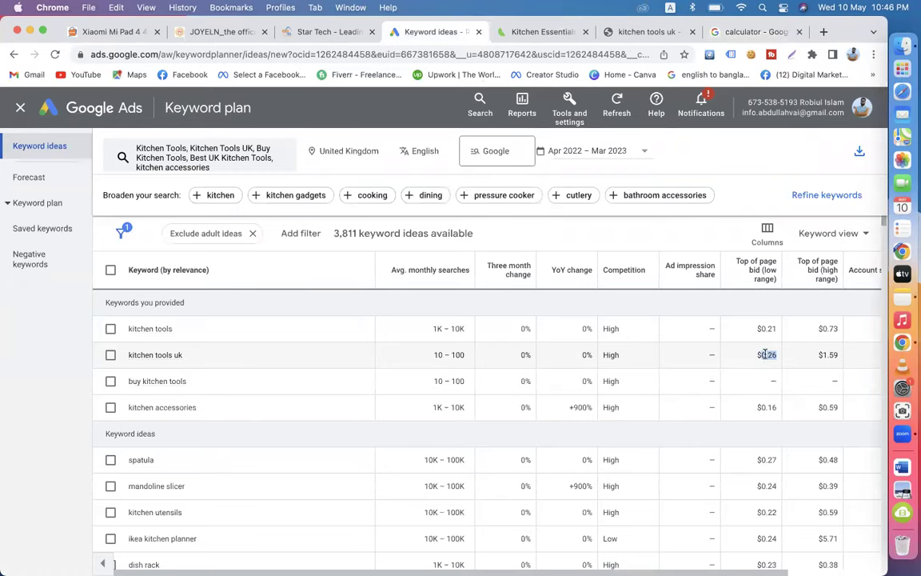
{"action": "left_click", "coordinate": [744, 32]}
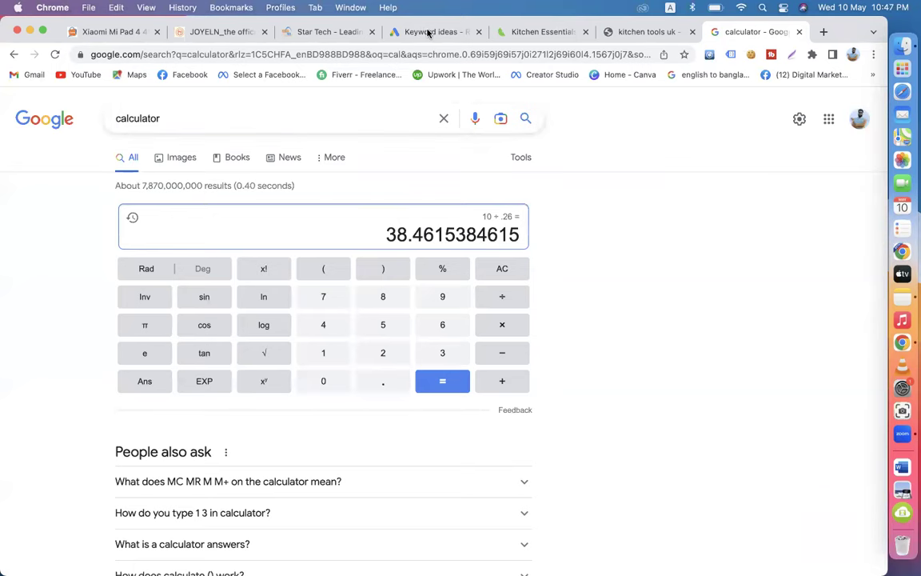
{"action": "left_click", "coordinate": [391, 31]}
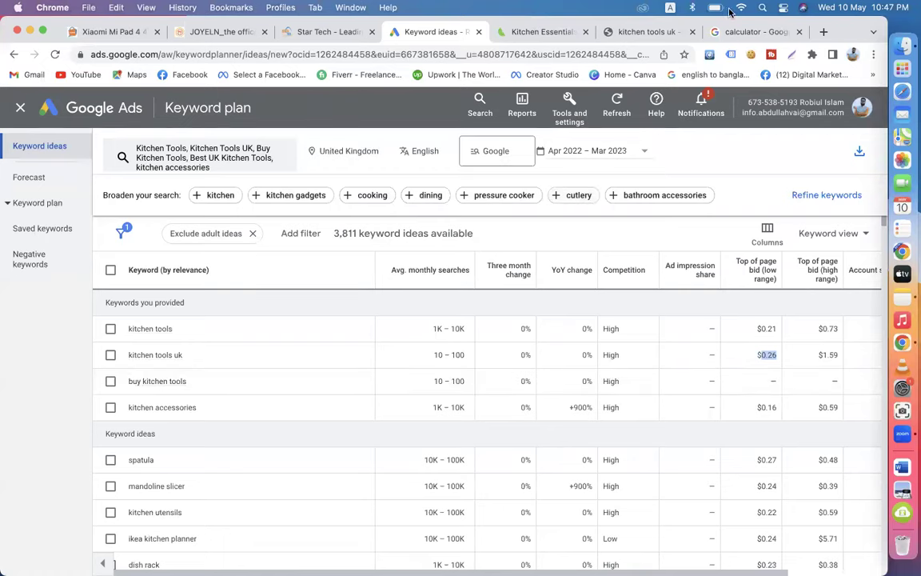
Step: Check the calculator result, view the MGM Timber sponsored page from the kitchen tools uk search, and return to the results
{"action": "left_click", "coordinate": [744, 32]}
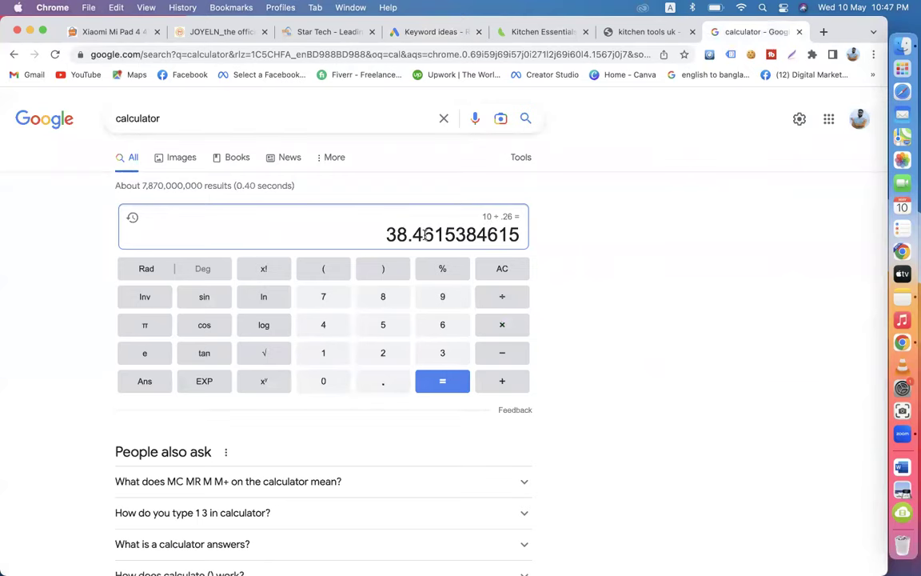
{"action": "left_click", "coordinate": [658, 35]}
{"action": "left_click", "coordinate": [292, 256]}
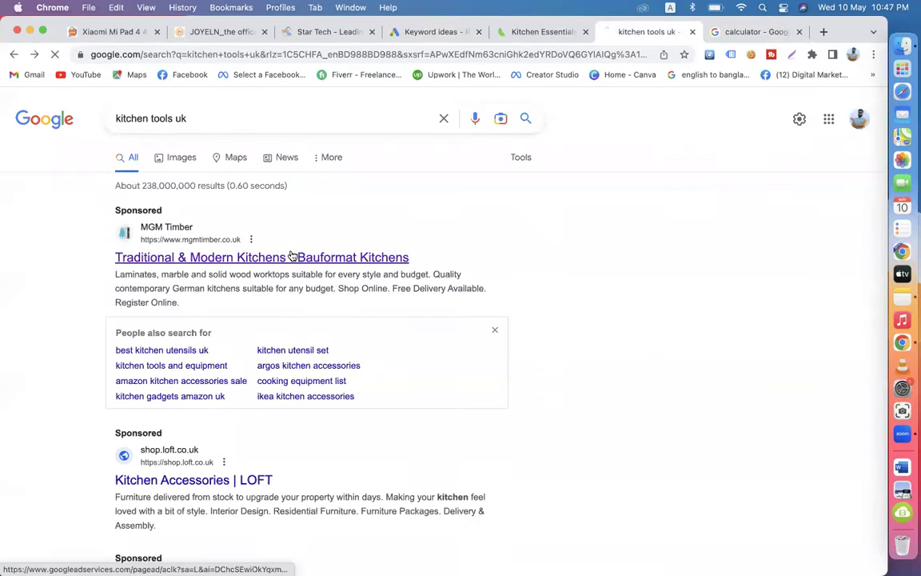
{"action": "scroll", "coordinate": [582, 381], "scroll_direction": "down", "scroll_amount": 10}
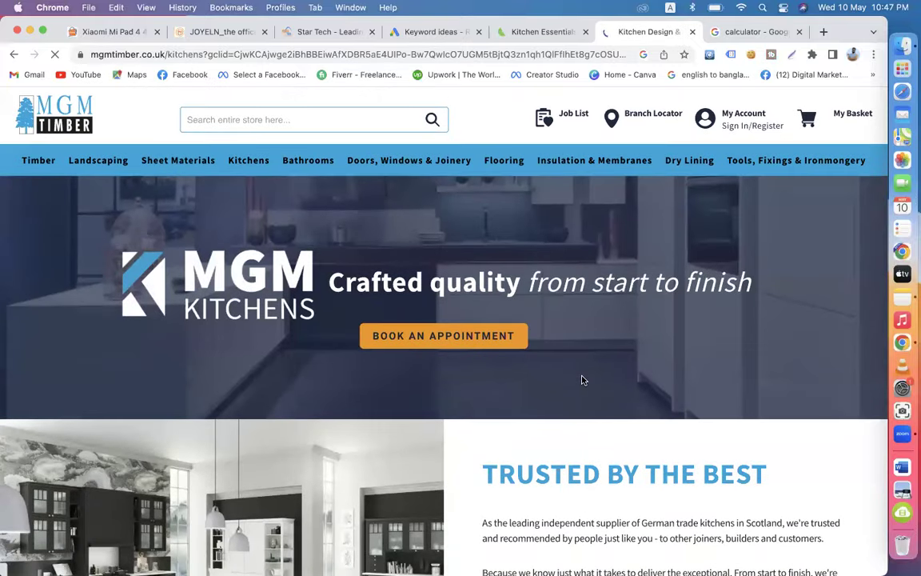
{"action": "scroll", "coordinate": [582, 380], "scroll_direction": "down", "scroll_amount": 6}
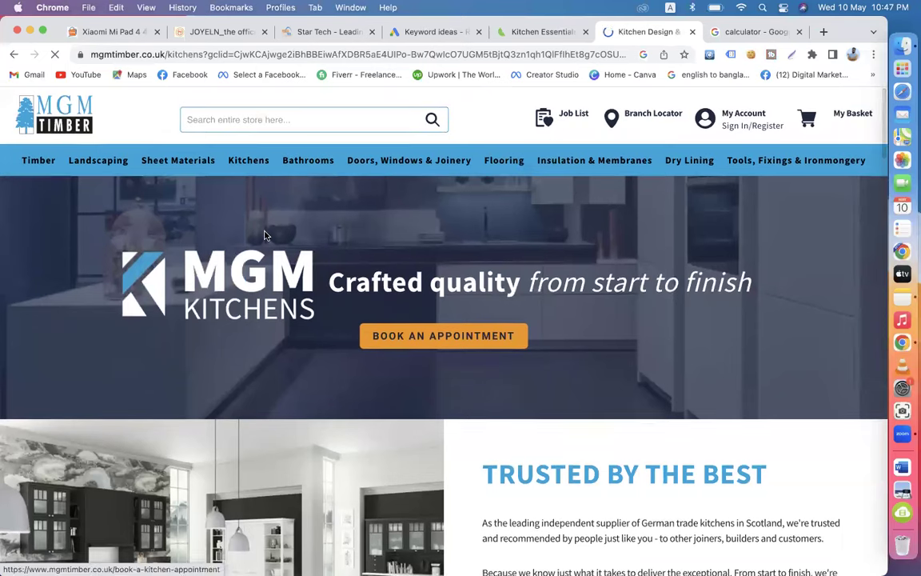
{"action": "left_click", "coordinate": [14, 54]}
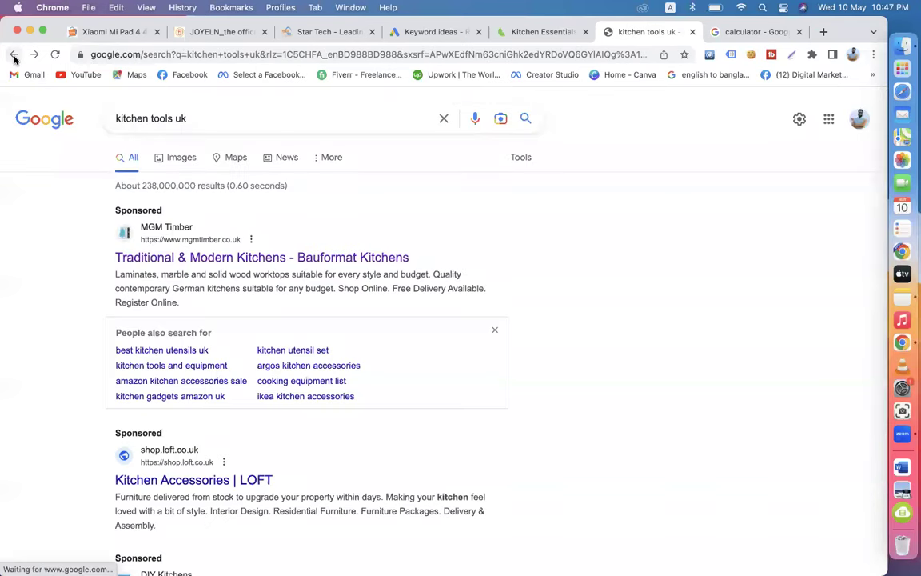
Step: Highlight the kitchen tools uk query, reopen the MGM Timber ad, compare it with the calculator and return to the results
{"action": "left_click_drag", "start_coordinate": [191, 117], "coordinate": [109, 118]}
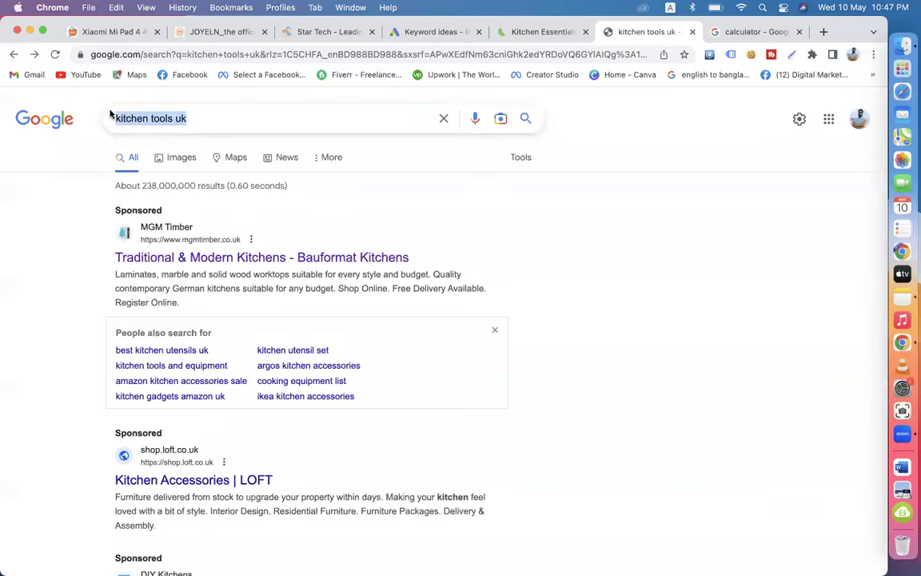
{"action": "left_click", "coordinate": [70, 196]}
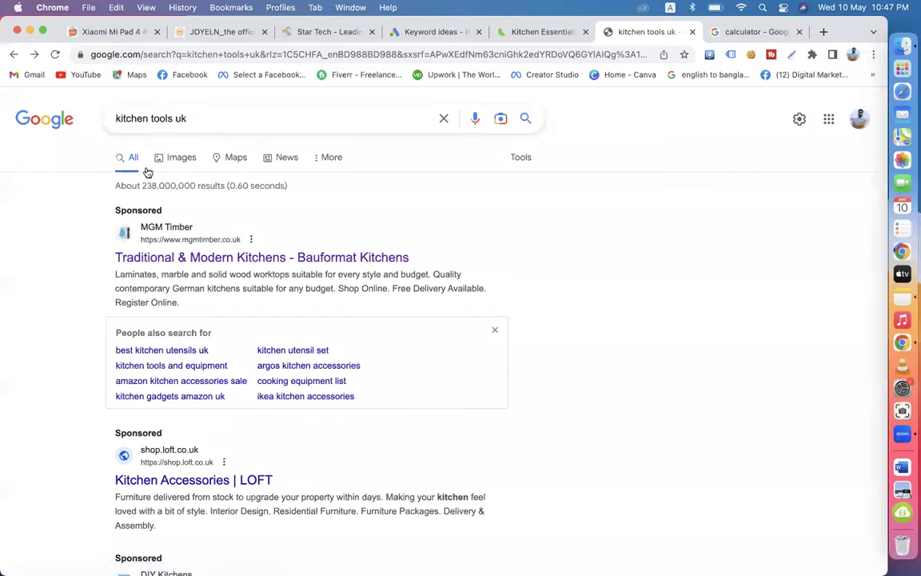
{"action": "left_click", "coordinate": [206, 259]}
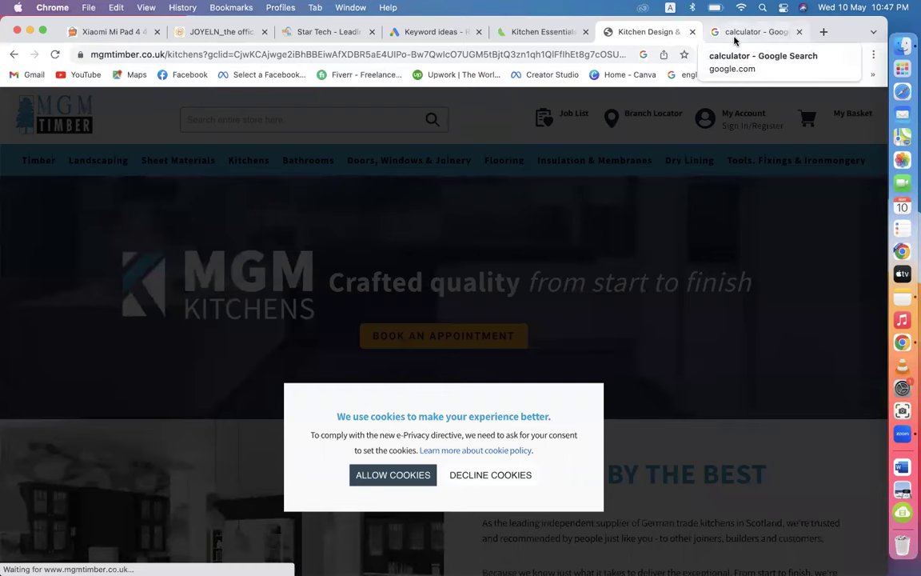
{"action": "left_click", "coordinate": [738, 32]}
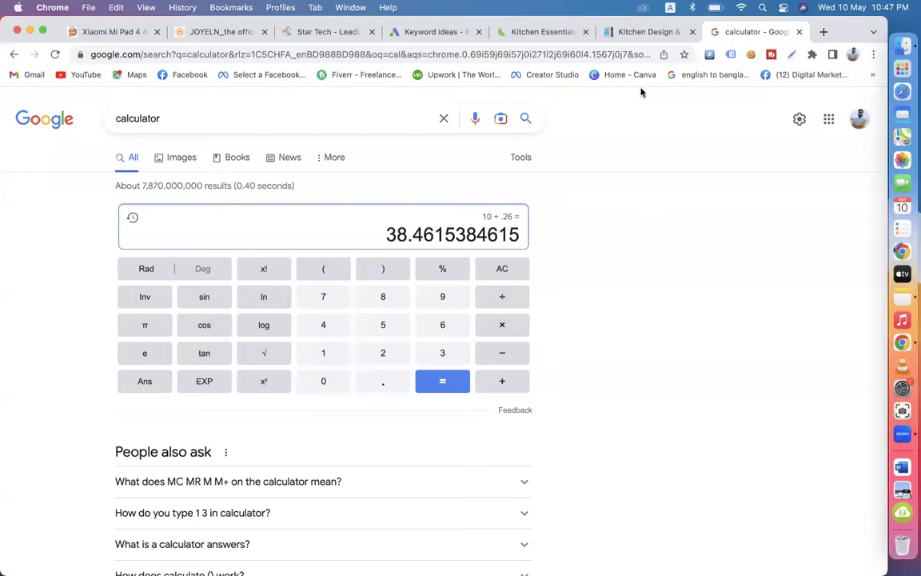
{"action": "left_click", "coordinate": [627, 34]}
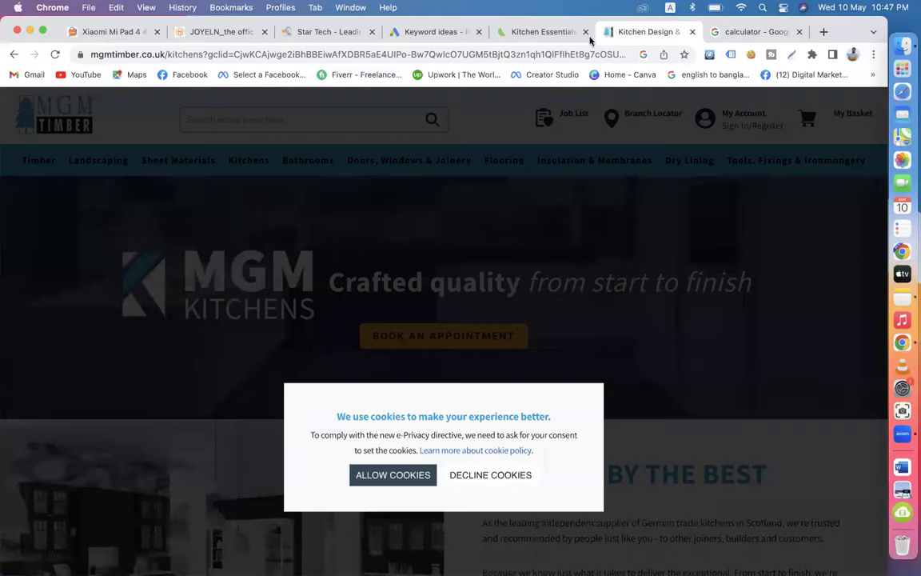
{"action": "left_click", "coordinate": [13, 55]}
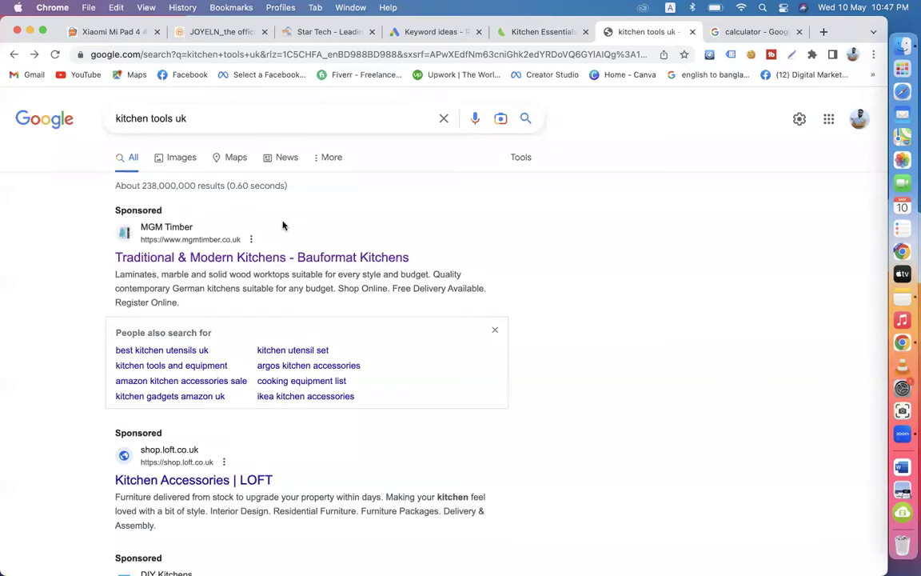
Step: Read the low-range and high-range top of page bid definitions in Keyword Planner and highlight the low-range bid for kitchen tools uk
{"action": "left_click", "coordinate": [428, 34]}
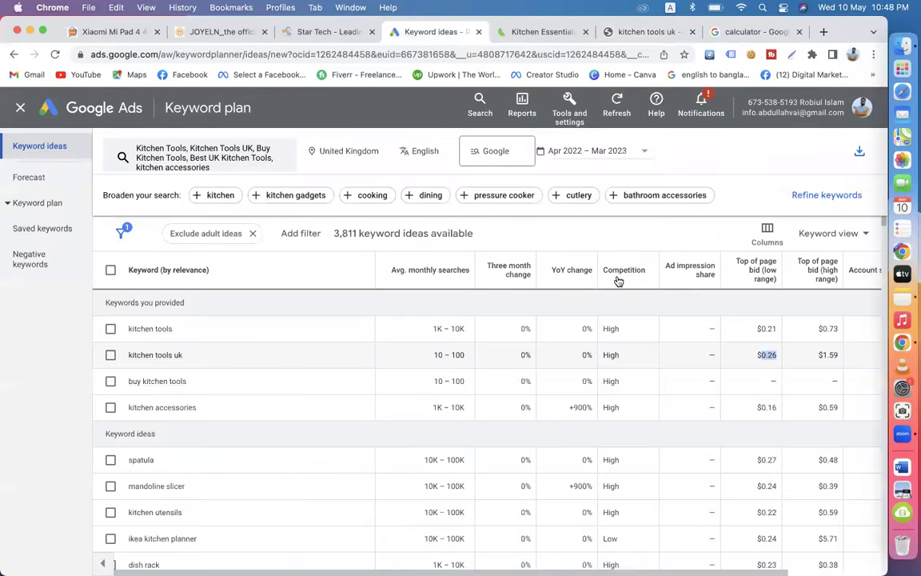
{"action": "mouse_move", "coordinate": [763, 280]}
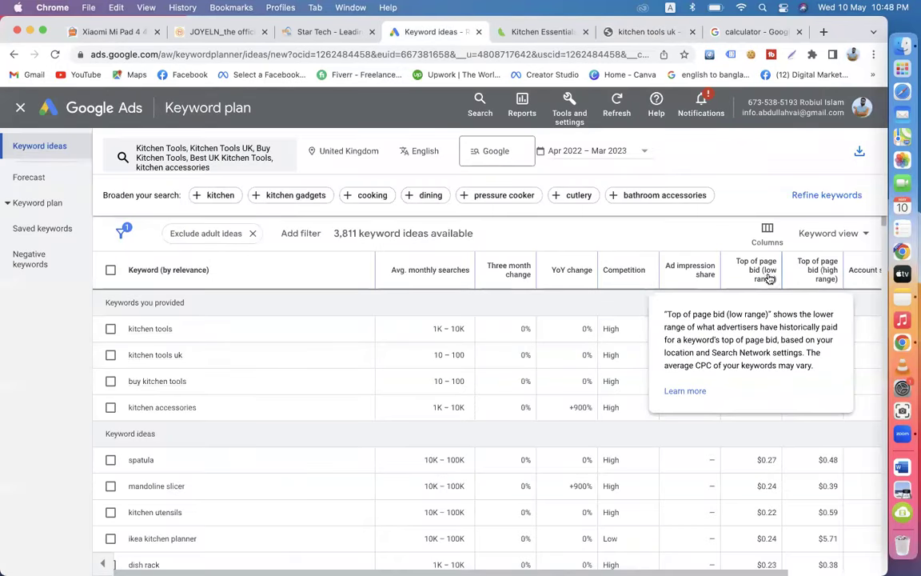
{"action": "mouse_move", "coordinate": [828, 286]}
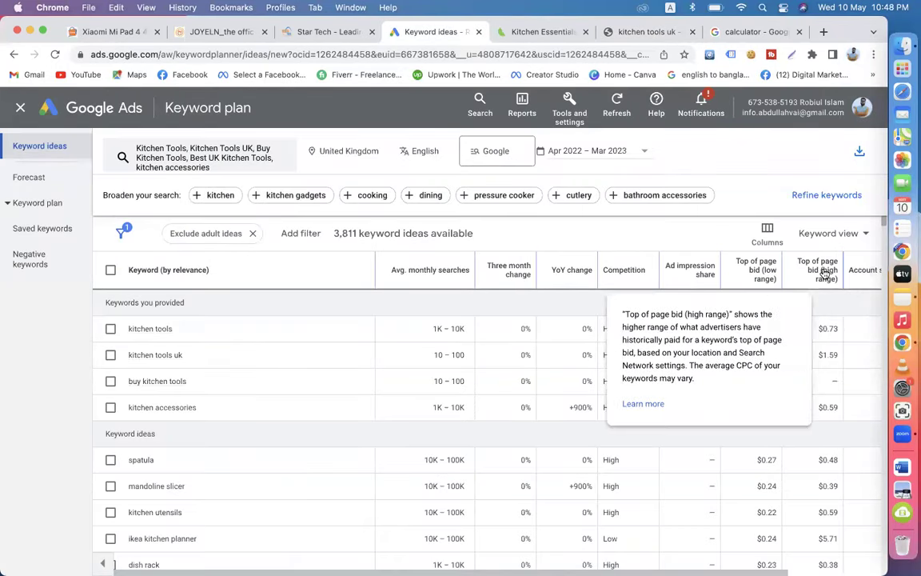
{"action": "left_click_drag", "start_coordinate": [756, 354], "coordinate": [801, 364]}
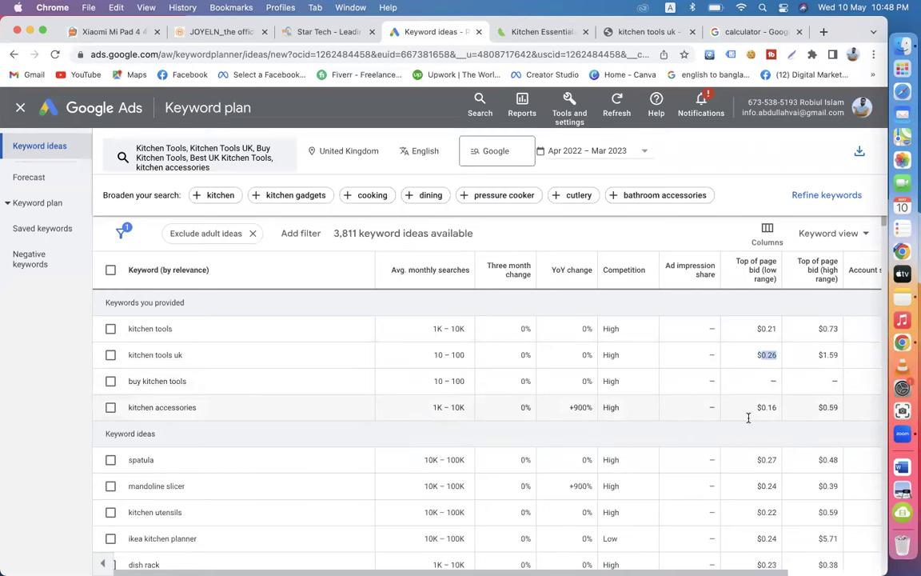
{"action": "left_click", "coordinate": [618, 437]}
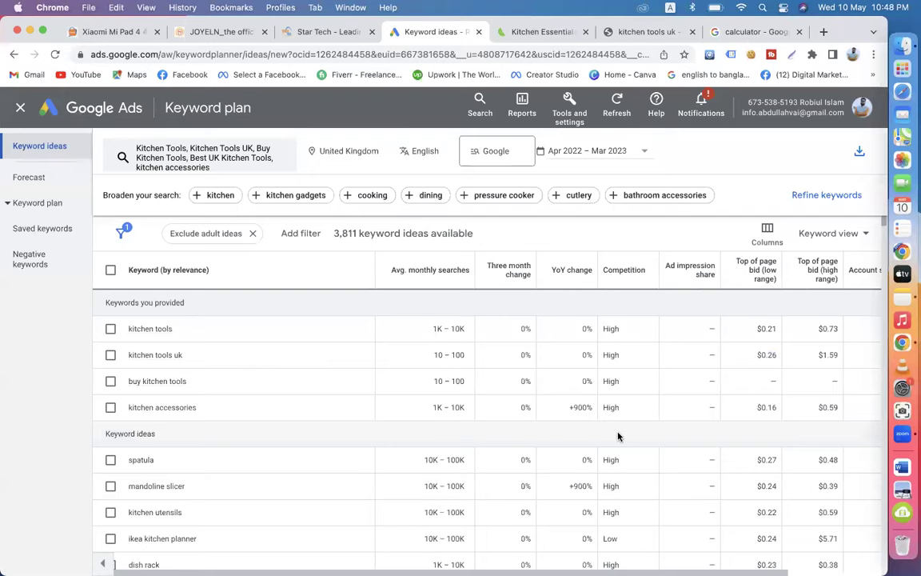
{"action": "scroll", "coordinate": [618, 436], "scroll_direction": "down", "scroll_amount": 2}
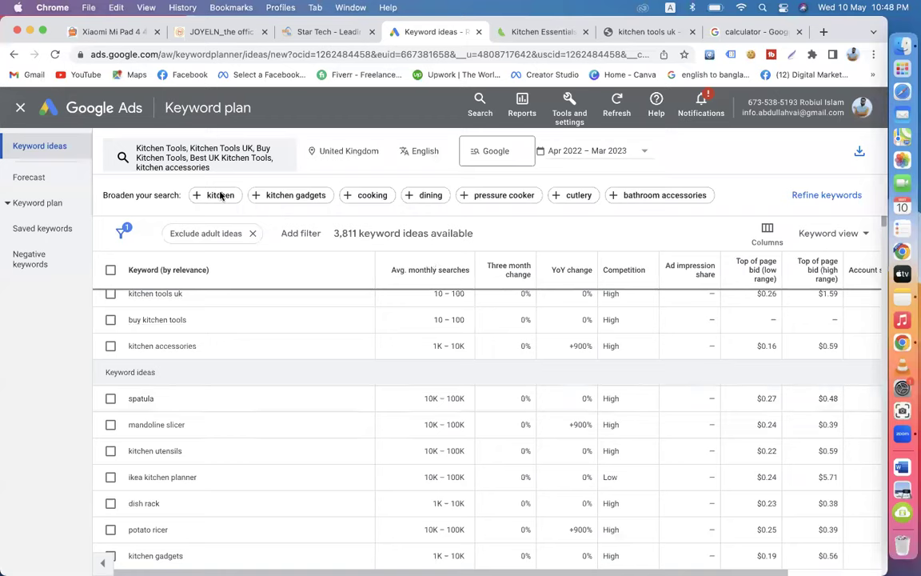
Step: Rerun the Google search for kitchen tools uk and review the sponsored results
{"action": "left_click", "coordinate": [628, 32]}
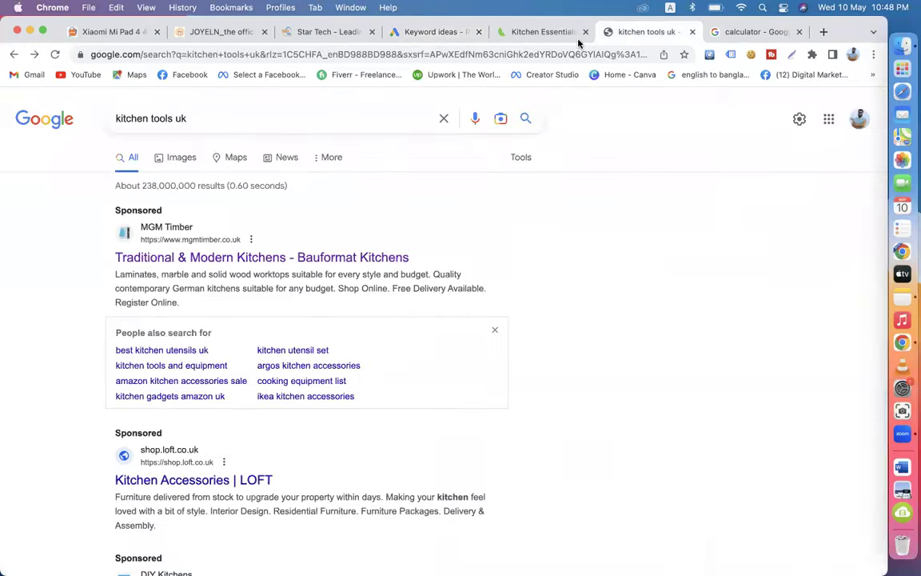
{"action": "left_click", "coordinate": [217, 112]}
{"action": "key", "text": "Return"}
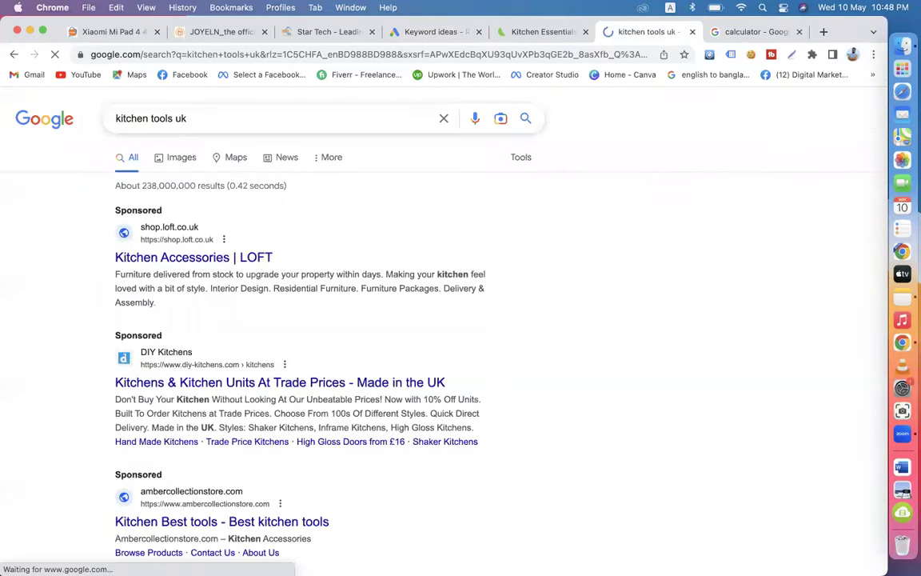
{"action": "scroll", "coordinate": [216, 320], "scroll_direction": "down", "scroll_amount": 10}
{"action": "scroll", "coordinate": [212, 329], "scroll_direction": "up", "scroll_amount": 10}
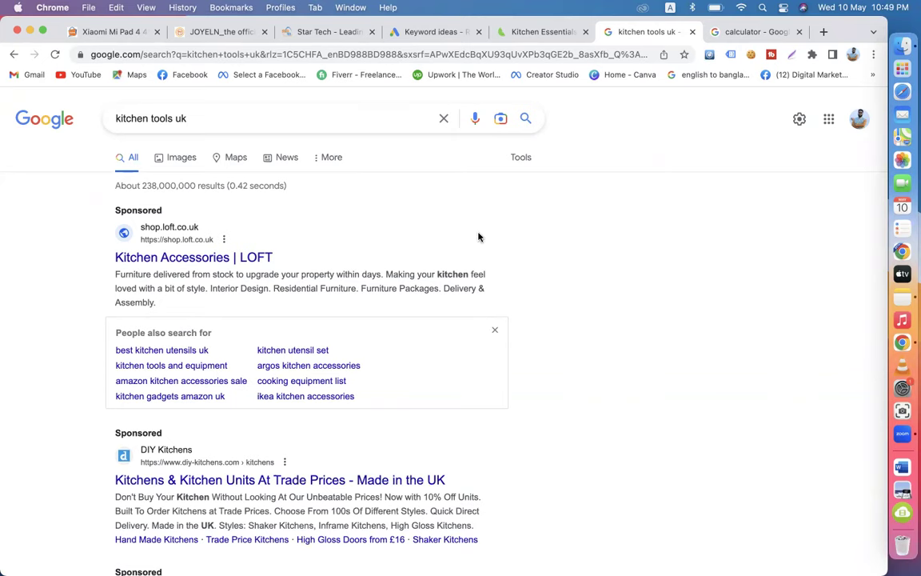
Step: Review the search network options for the keyword ideas in Keyword Planner and keep Google selected
{"action": "left_click", "coordinate": [424, 34]}
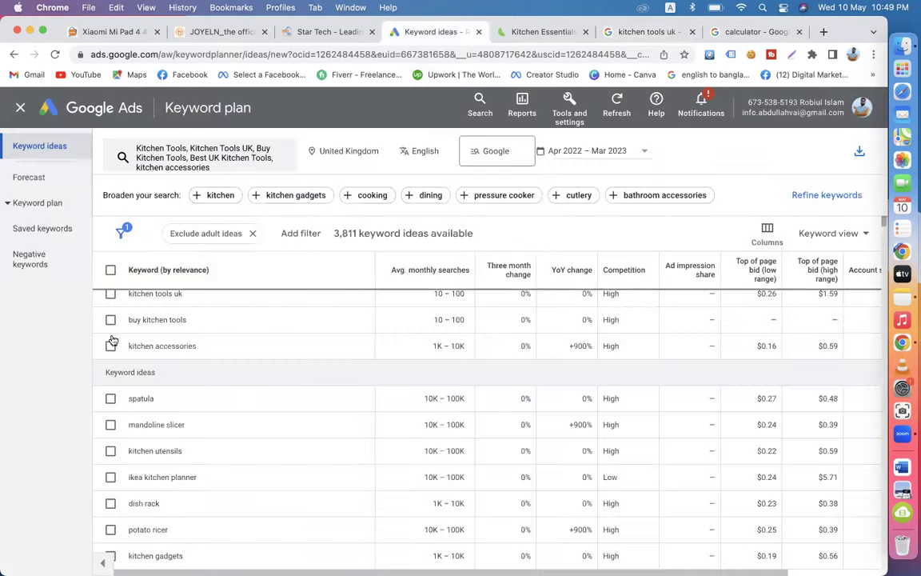
{"action": "scroll", "coordinate": [209, 340], "scroll_direction": "up", "scroll_amount": 2}
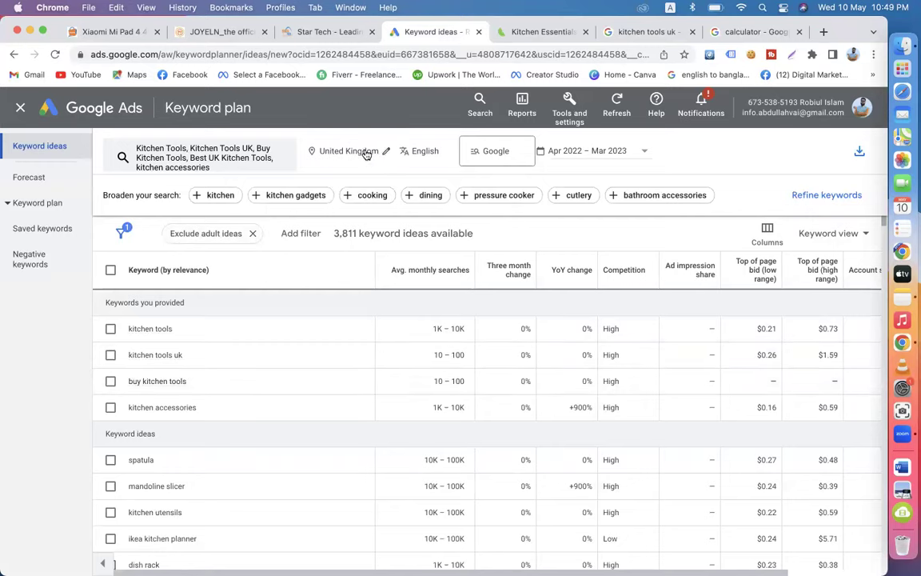
{"action": "left_click", "coordinate": [514, 155]}
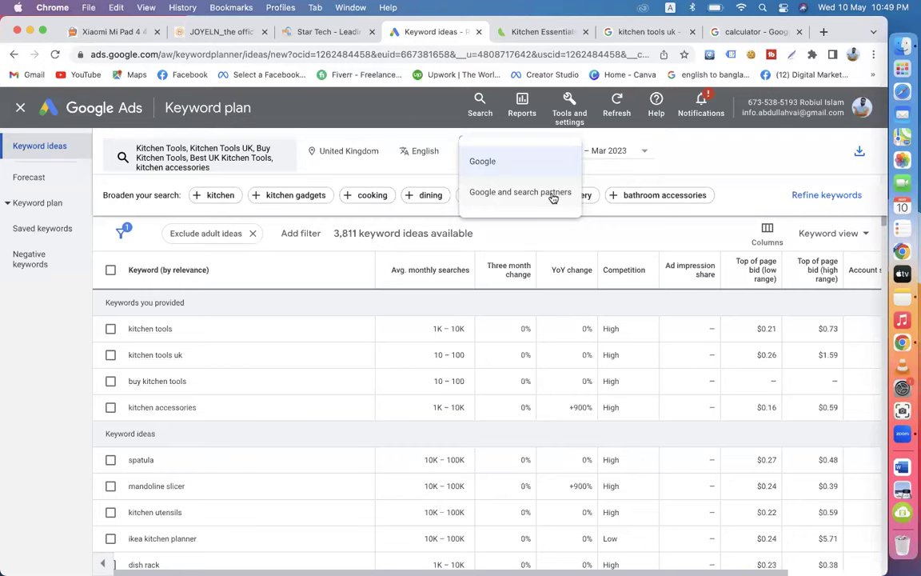
{"action": "left_click", "coordinate": [506, 162]}
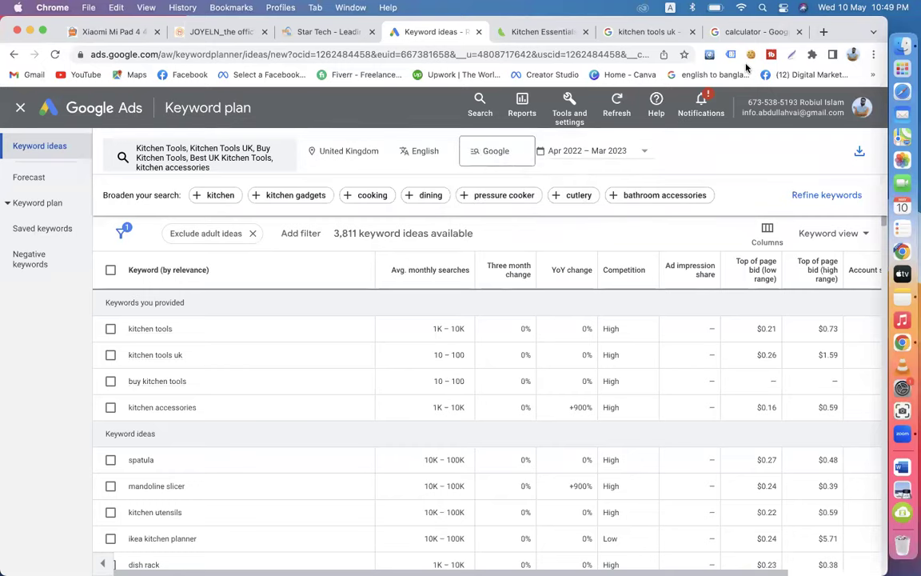
Step: Search Google for bing in a new tab and open the Bing website
{"action": "left_click", "coordinate": [823, 32]}
{"action": "type", "text": "bi"}
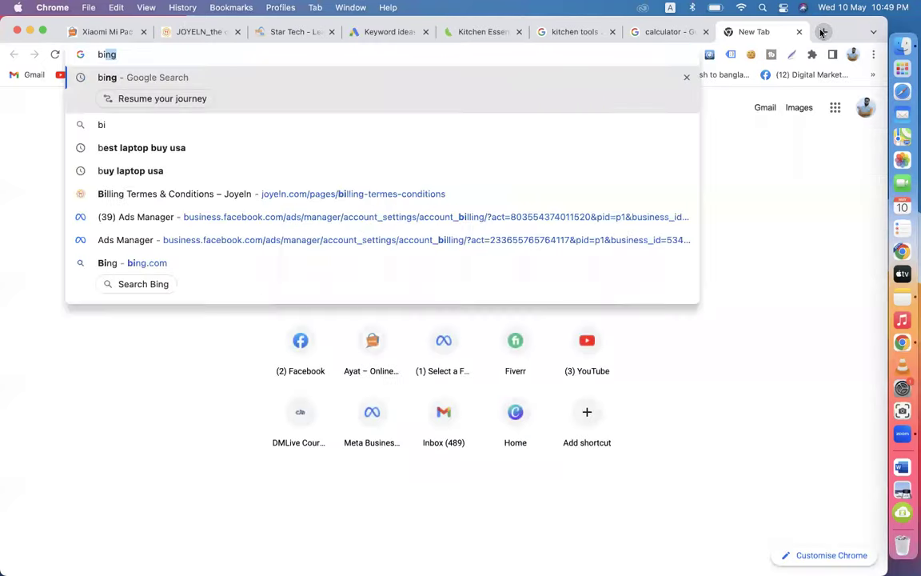
{"action": "type", "text": "ng"}
{"action": "key", "text": "Return"}
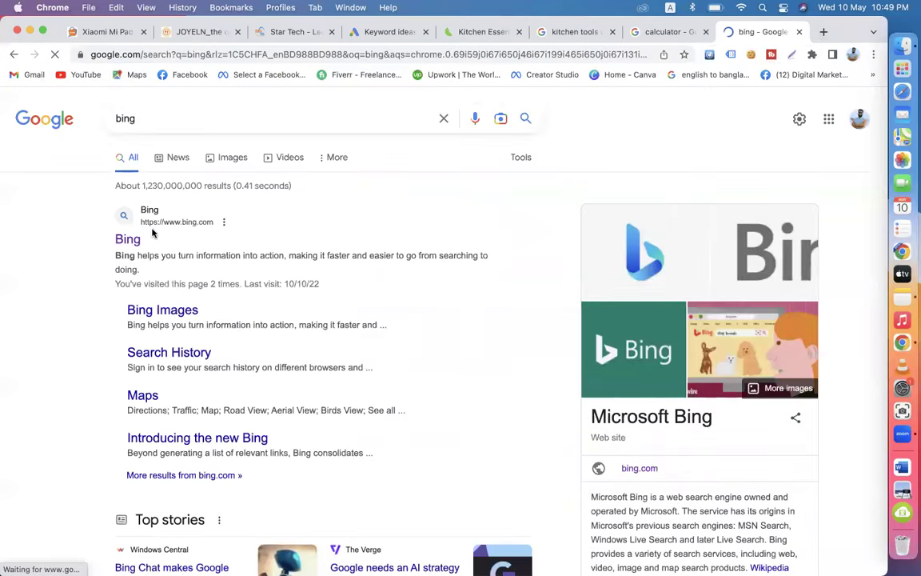
Step: Search Google for yahoo in another new tab and open the Yahoo Mail result
{"action": "left_click", "coordinate": [824, 32]}
{"action": "type", "text": "yah"}
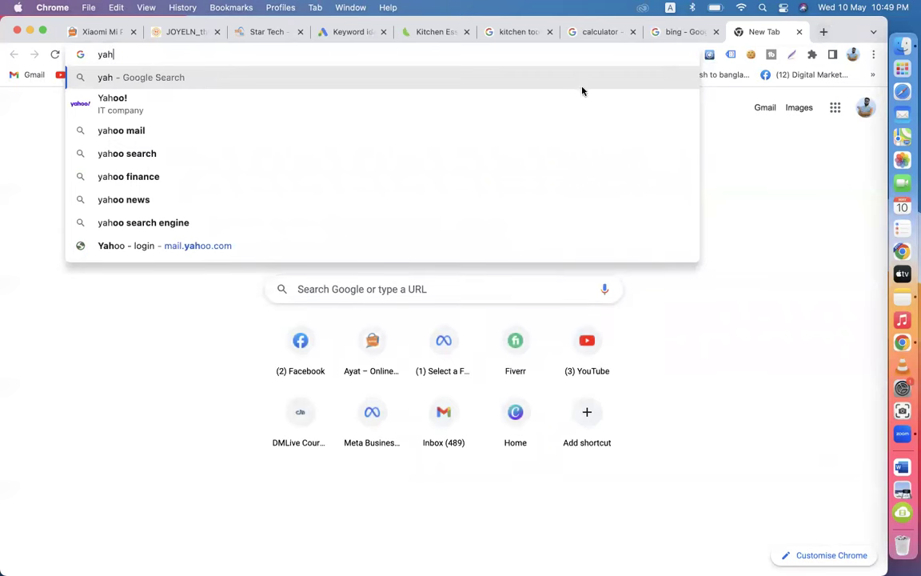
{"action": "left_click", "coordinate": [307, 102]}
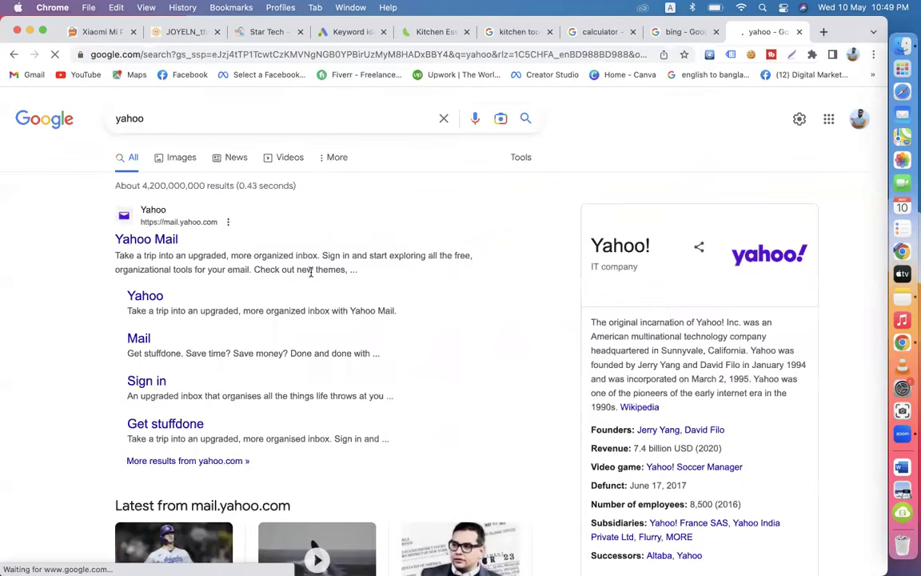
{"action": "left_click", "coordinate": [160, 240]}
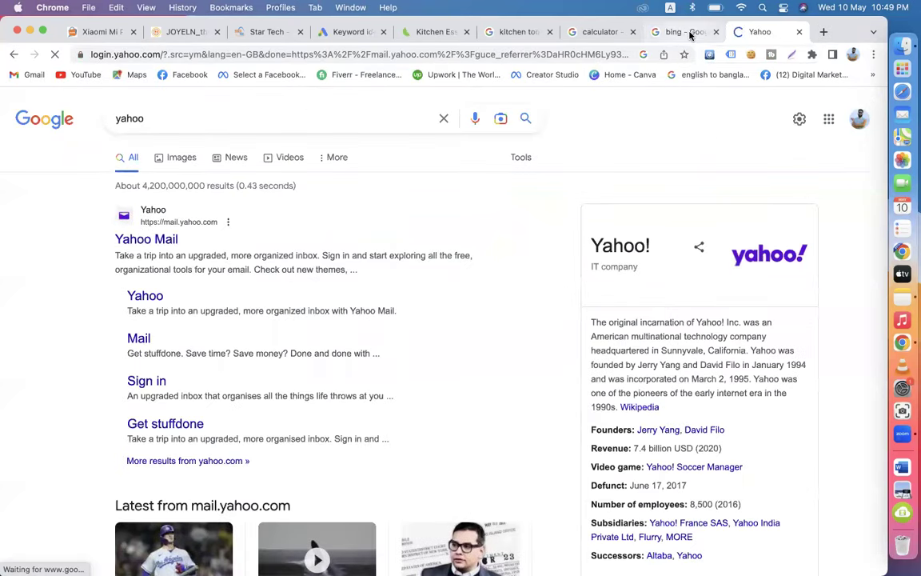
Step: Open one more new tab and search Google for alexa
{"action": "left_click", "coordinate": [825, 32]}
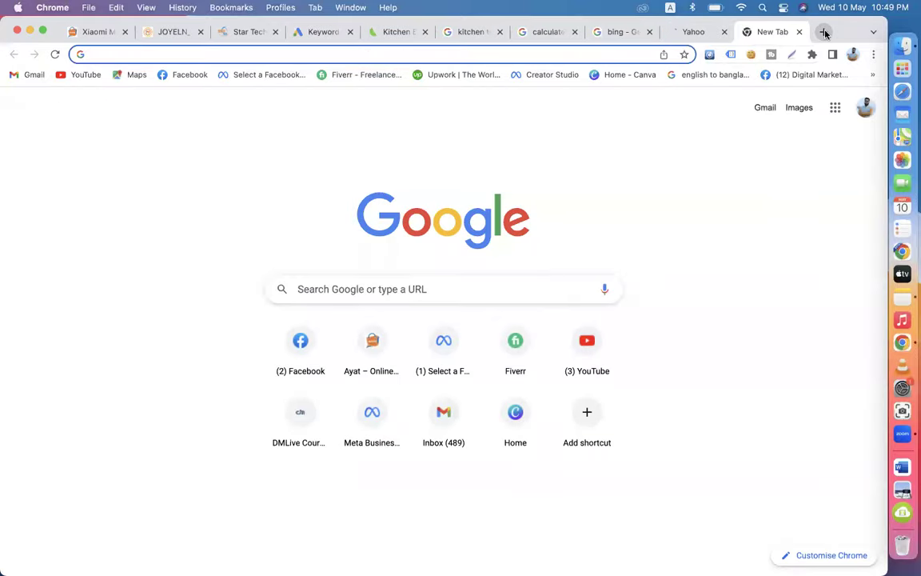
{"action": "type", "text": "alex"}
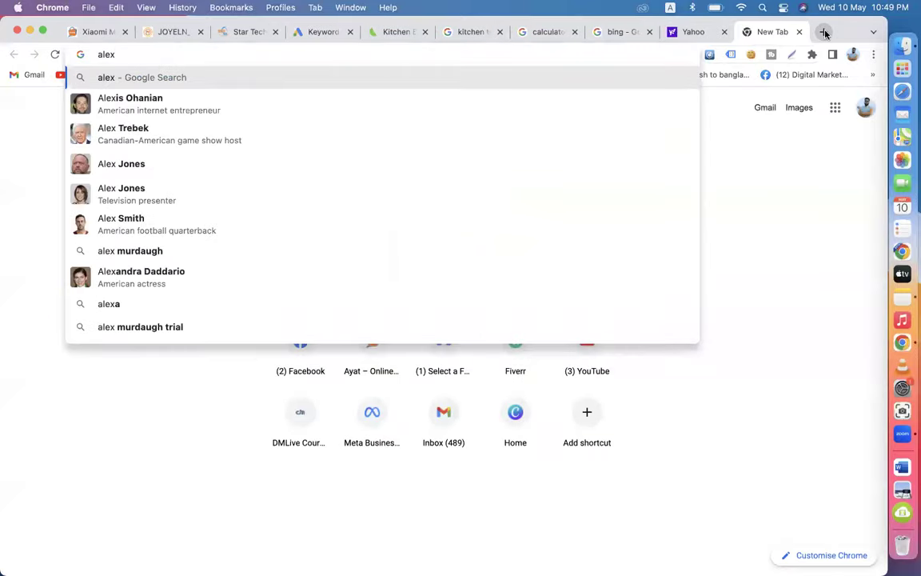
{"action": "type", "text": "a"}
{"action": "key", "text": "Return"}
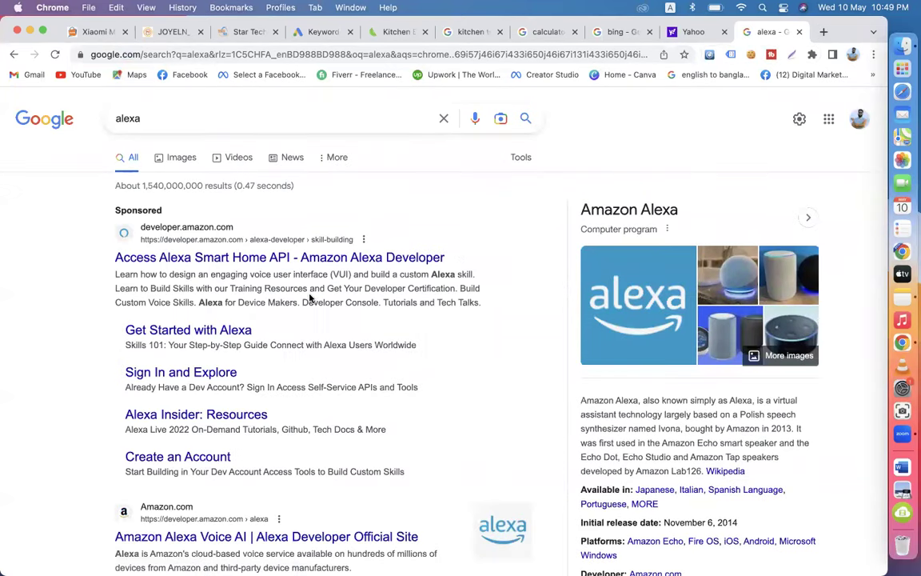
Step: Search Bing for kitchen tools using the suggested spelling and look through the results
{"action": "left_click", "coordinate": [624, 34]}
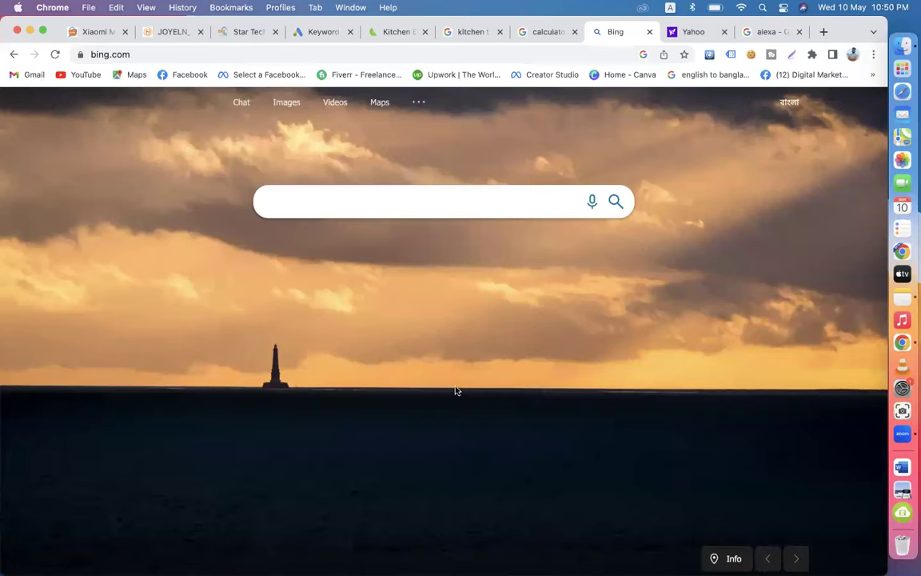
{"action": "left_click", "coordinate": [300, 197]}
{"action": "type", "text": "kithcen"}
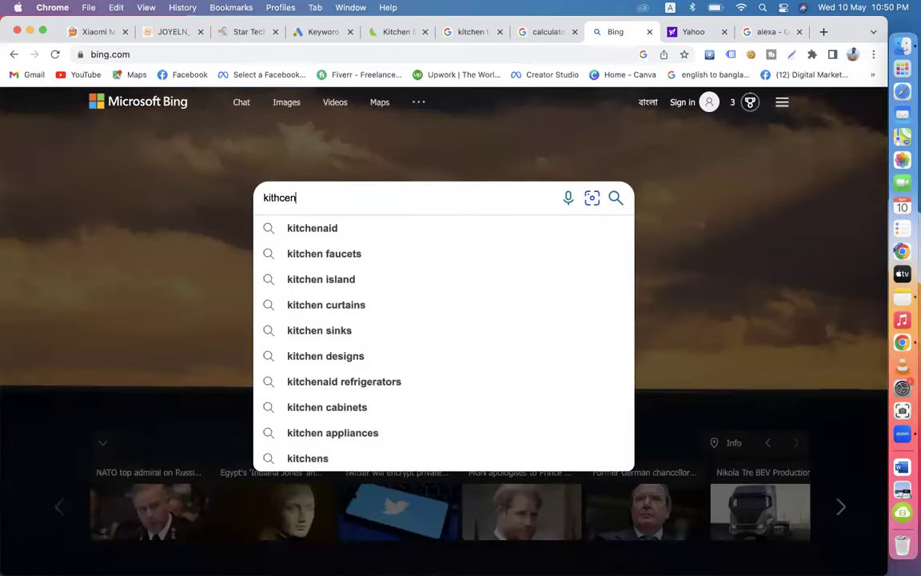
{"action": "type", "text": " tools"}
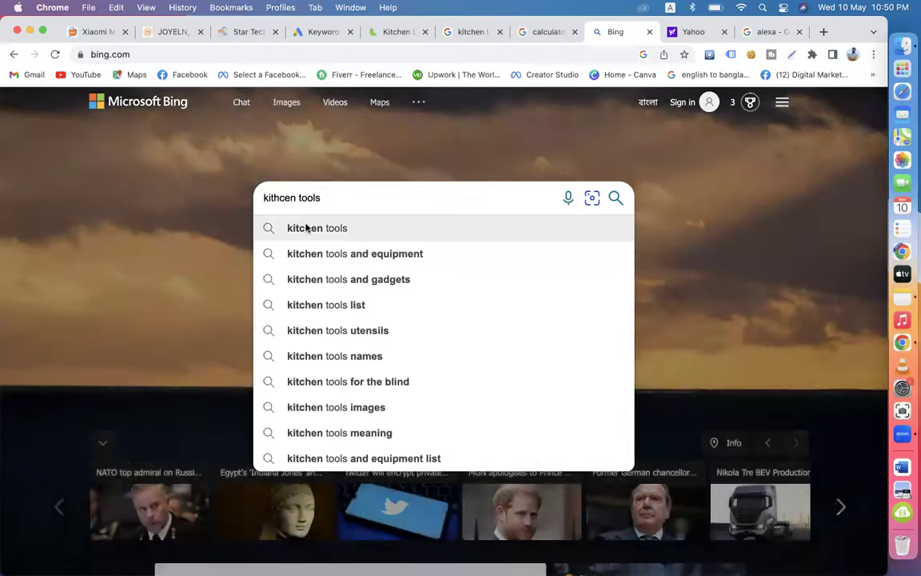
{"action": "left_click", "coordinate": [306, 228]}
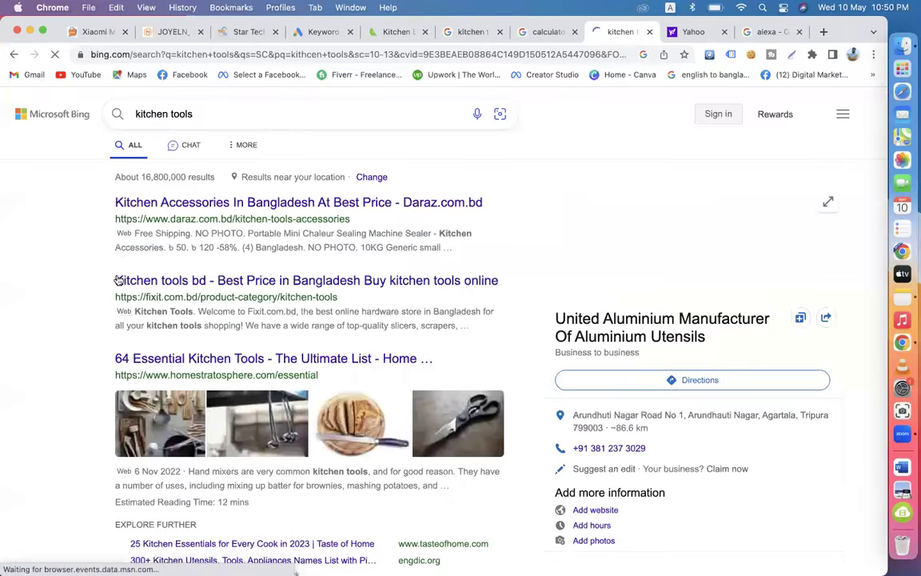
{"action": "scroll", "coordinate": [192, 400], "scroll_direction": "down", "scroll_amount": 5}
{"action": "scroll", "coordinate": [188, 400], "scroll_direction": "up", "scroll_amount": 5}
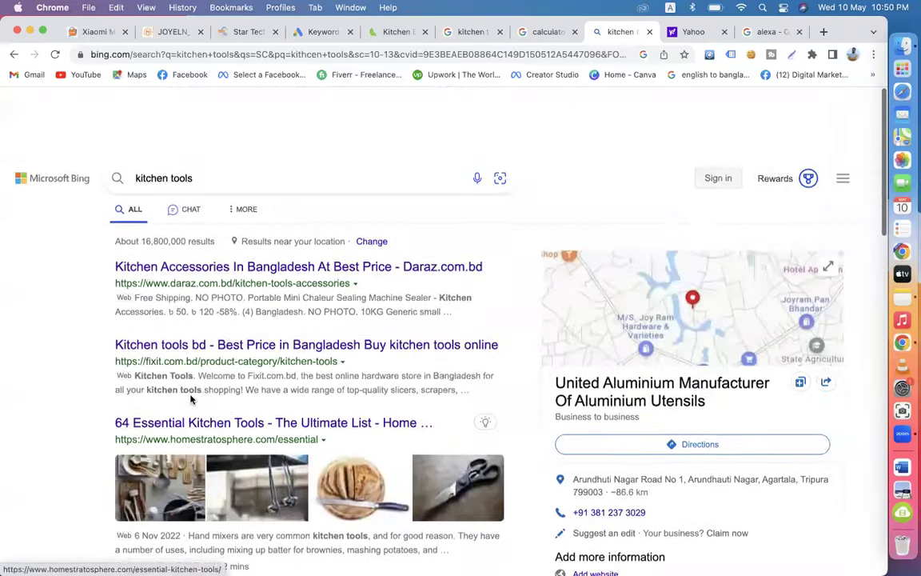
Step: Close the Bing, Yahoo and alexa tabs and return to the Keyword Planner ideas
{"action": "left_click", "coordinate": [649, 32]}
{"action": "left_click", "coordinate": [649, 32]}
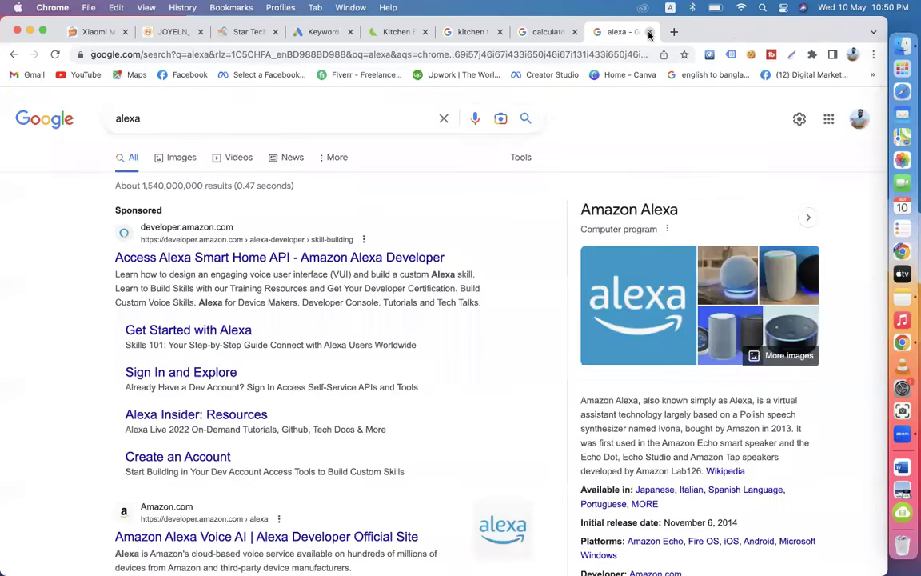
{"action": "left_click", "coordinate": [649, 32]}
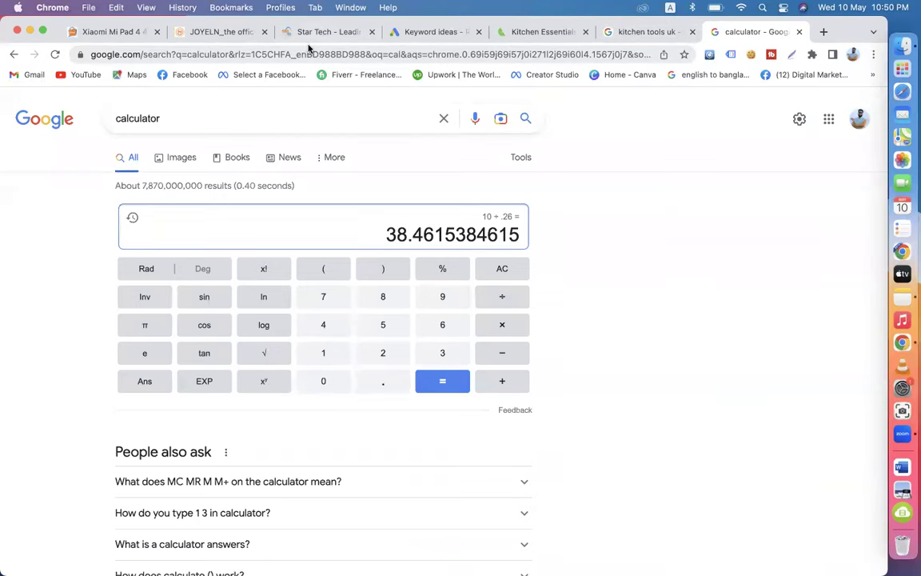
{"action": "left_click", "coordinate": [428, 32]}
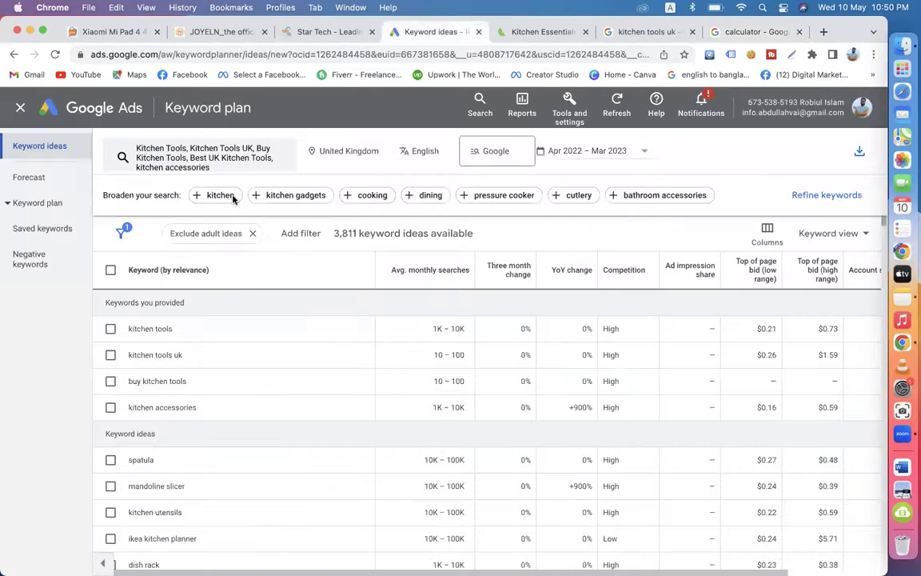
Step: Review the search network and date range options, keeping Google and Last 12 months selected
{"action": "left_click", "coordinate": [476, 157]}
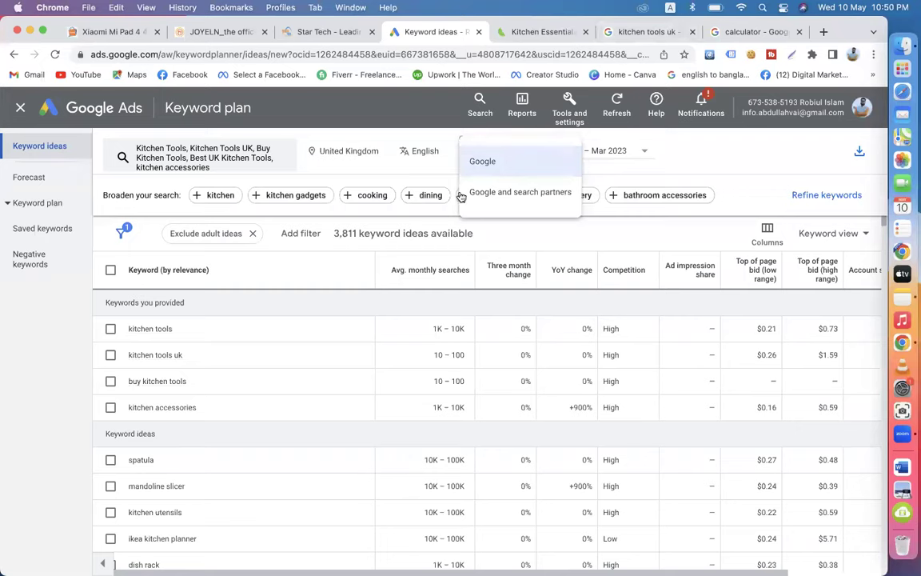
{"action": "left_click", "coordinate": [480, 160]}
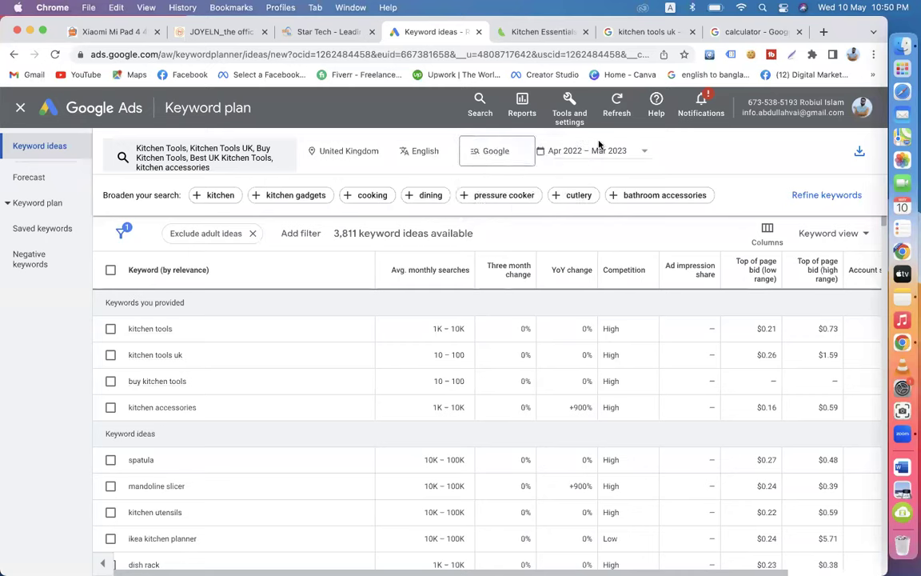
{"action": "left_click", "coordinate": [638, 152]}
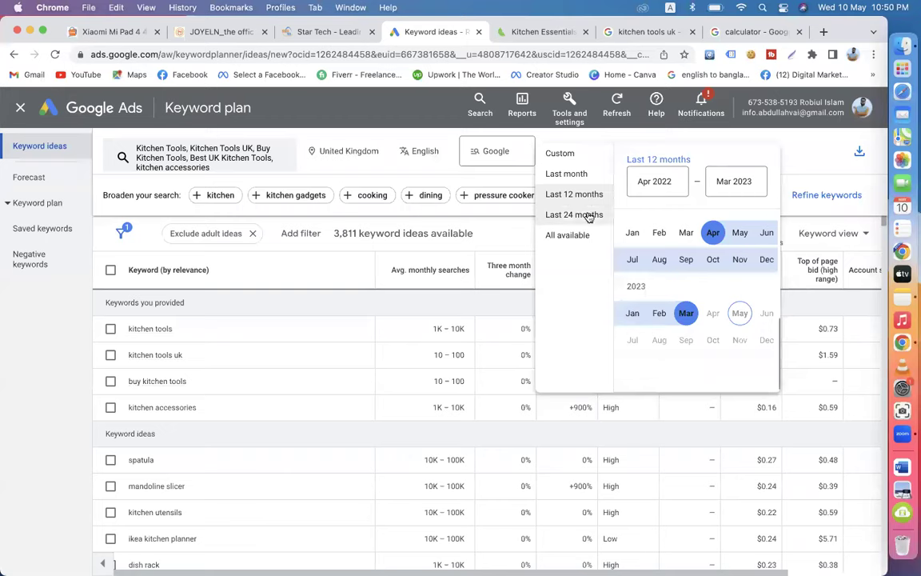
{"action": "left_click", "coordinate": [567, 194]}
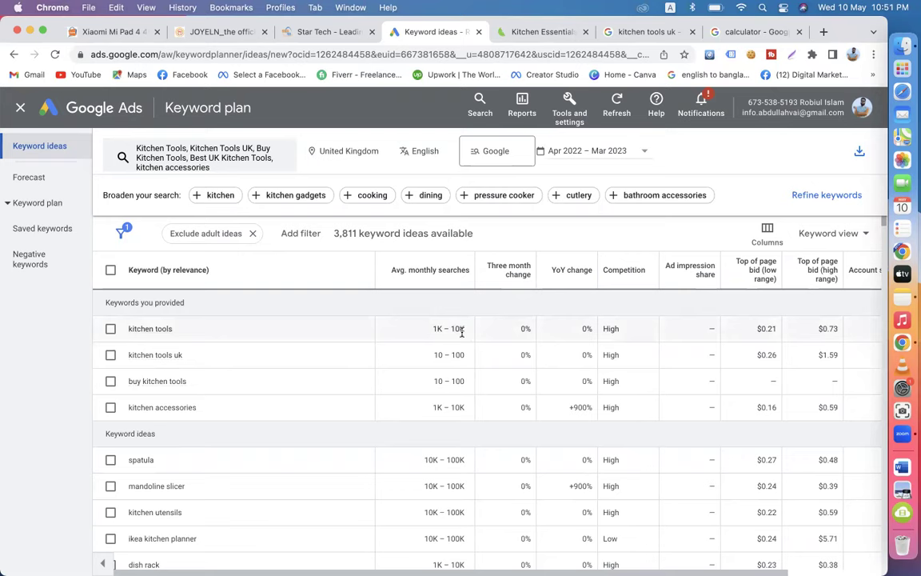
Step: Examine the three month change, YoY change, competition and top of page bid columns, highlighting the kitchen accessories keyword
{"action": "mouse_move", "coordinate": [509, 272]}
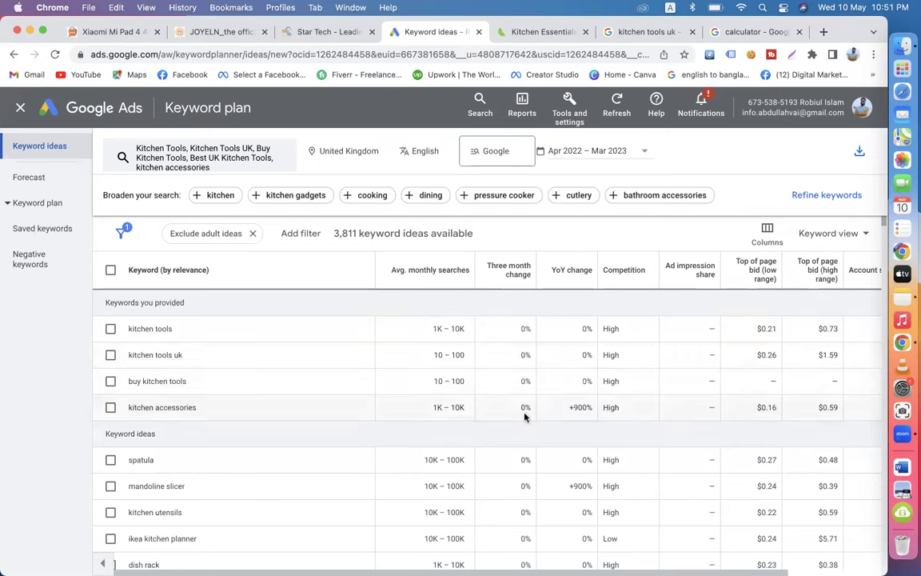
{"action": "mouse_move", "coordinate": [565, 276]}
{"action": "left_click_drag", "start_coordinate": [200, 410], "coordinate": [133, 407]}
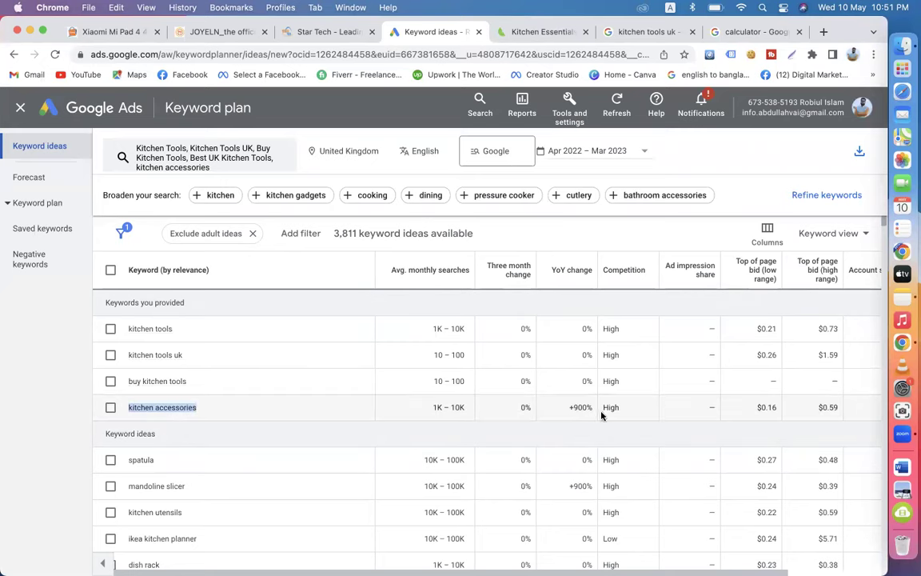
{"action": "mouse_move", "coordinate": [622, 272]}
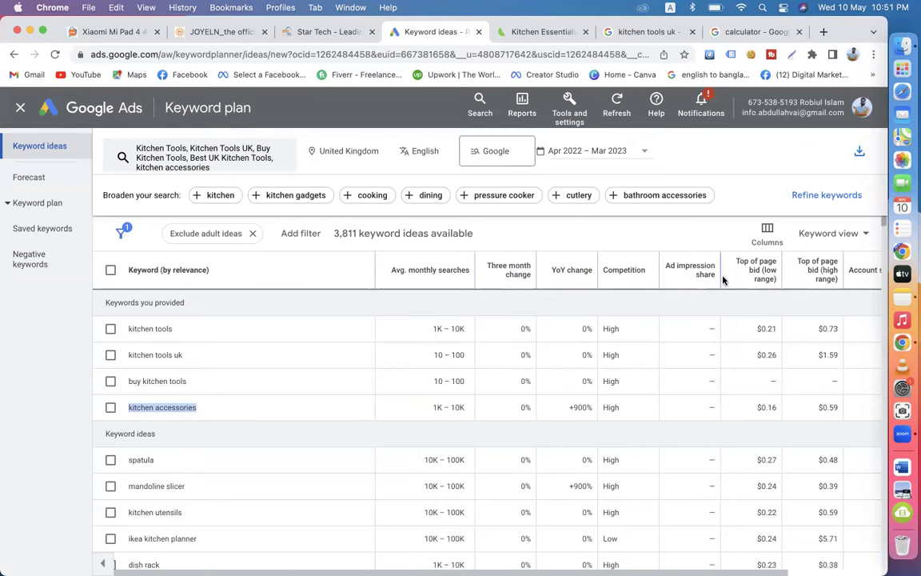
{"action": "mouse_move", "coordinate": [827, 268]}
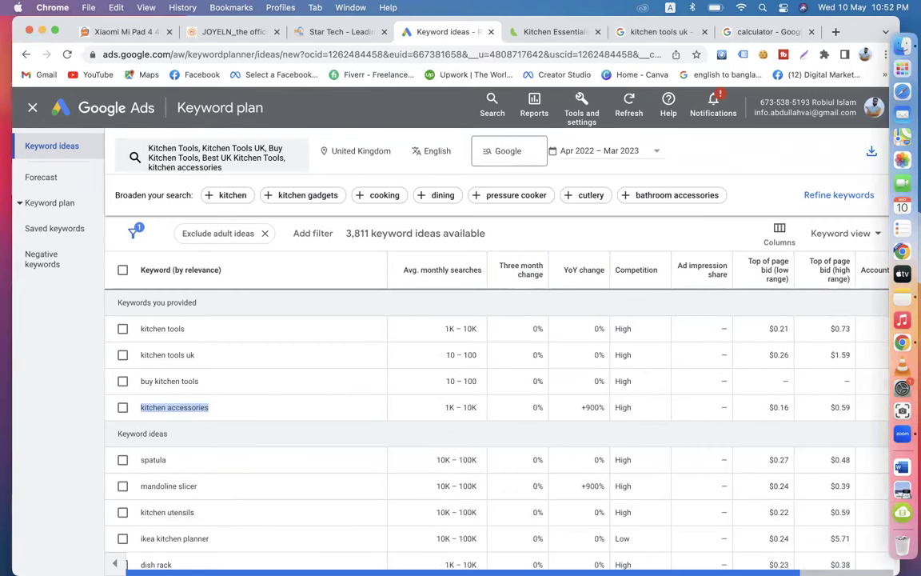
{"action": "left_click", "coordinate": [56, 442]}
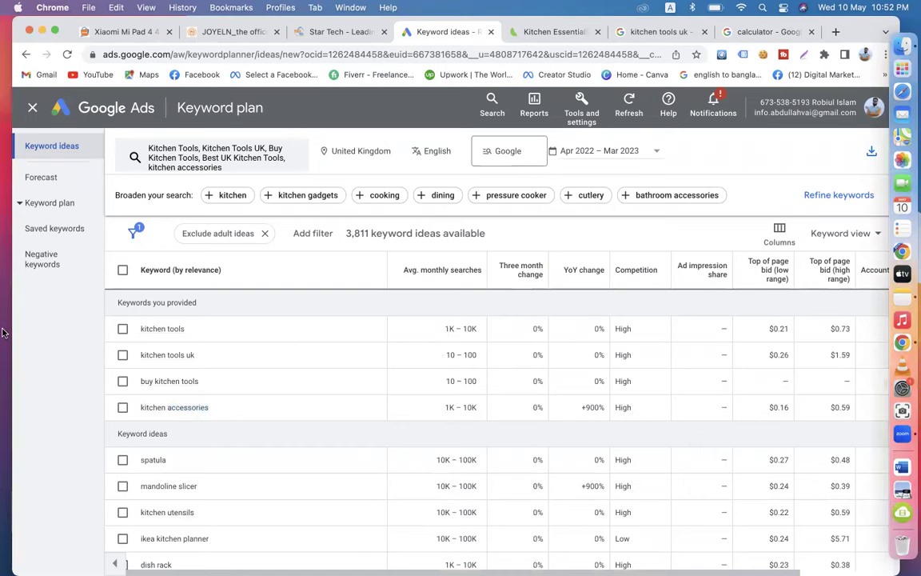
{"action": "left_click_drag", "start_coordinate": [27, 298], "coordinate": [55, 120]}
{"action": "mouse_move", "coordinate": [64, 22]}
{"action": "left_mouse_down"}
{"action": "mouse_move", "coordinate": [40, 22]}
{"action": "mouse_move", "coordinate": [64, 24]}
{"action": "left_mouse_up"}
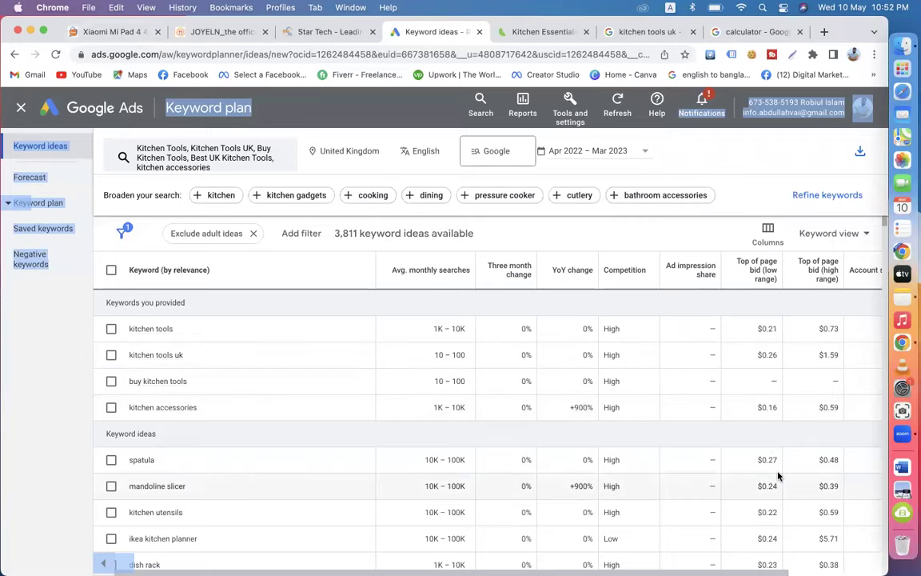
Step: Browse the list of suggested keyword ideas with their monthly searches and competition, and clear the stray text selection
{"action": "scroll", "coordinate": [777, 476], "scroll_direction": "down", "scroll_amount": 5}
{"action": "scroll", "coordinate": [778, 475], "scroll_direction": "up", "scroll_amount": 3}
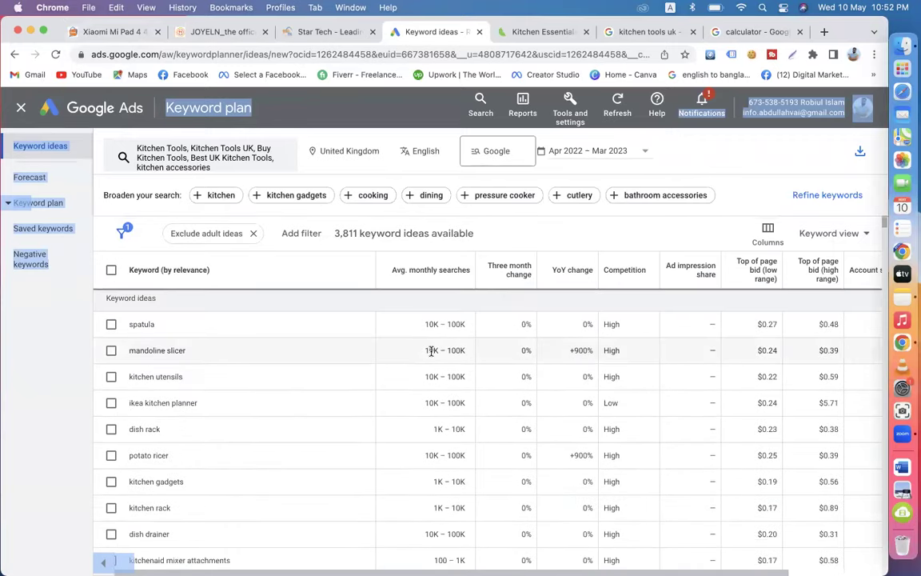
{"action": "scroll", "coordinate": [386, 436], "scroll_direction": "down", "scroll_amount": 10}
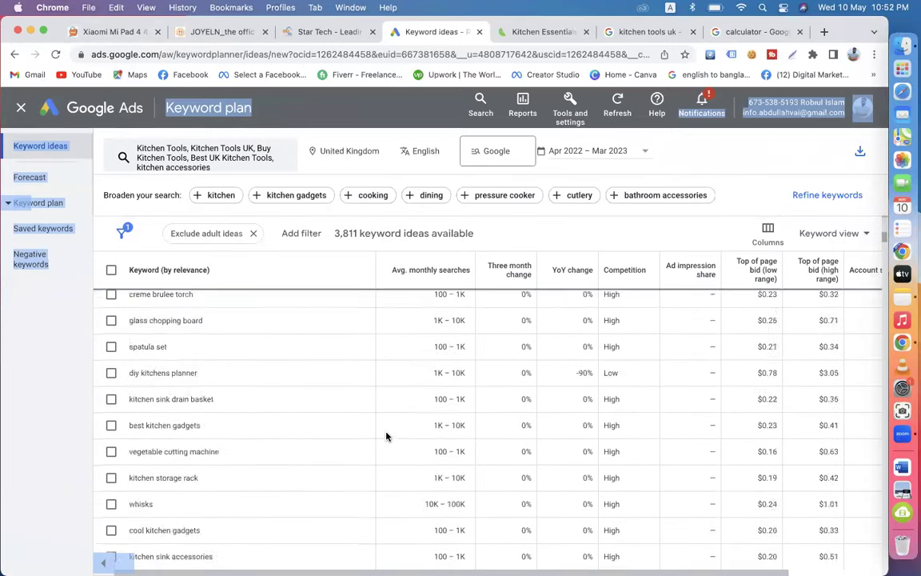
{"action": "scroll", "coordinate": [387, 436], "scroll_direction": "down", "scroll_amount": 15}
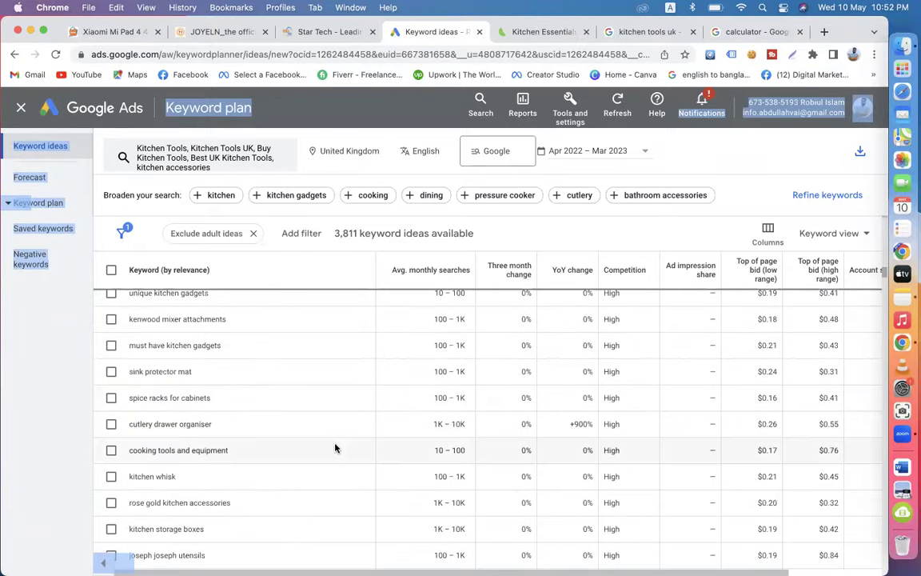
{"action": "scroll", "coordinate": [336, 448], "scroll_direction": "down", "scroll_amount": 10}
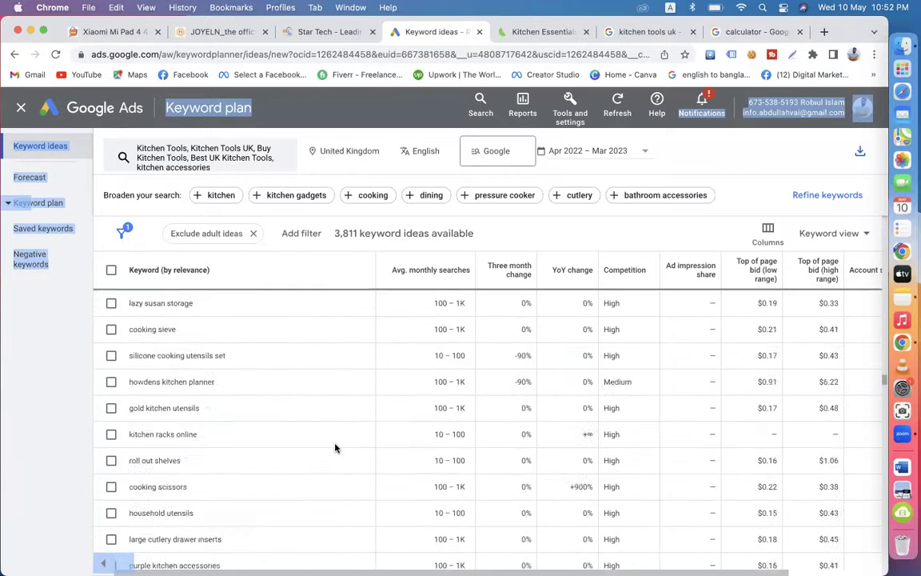
{"action": "scroll", "coordinate": [336, 448], "scroll_direction": "up", "scroll_amount": 15}
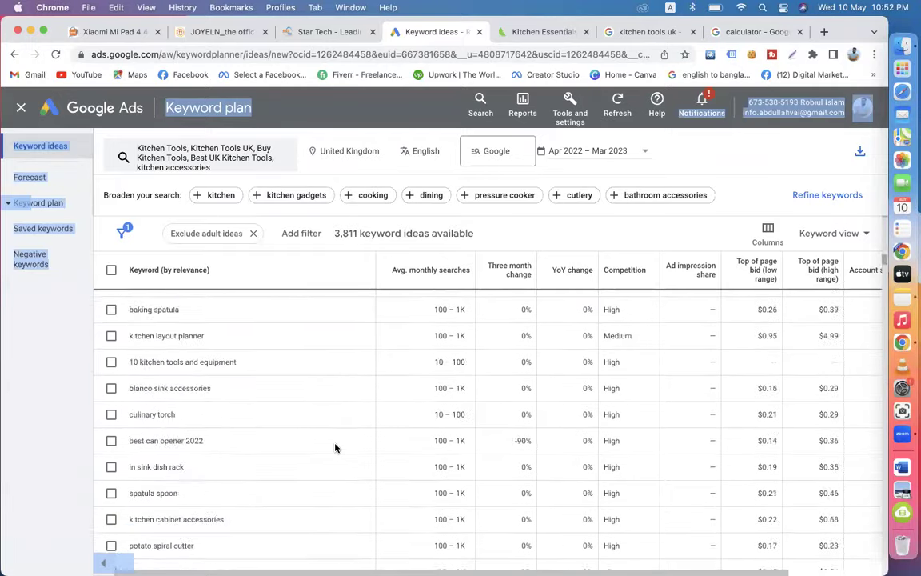
{"action": "scroll", "coordinate": [335, 448], "scroll_direction": "up", "scroll_amount": 5}
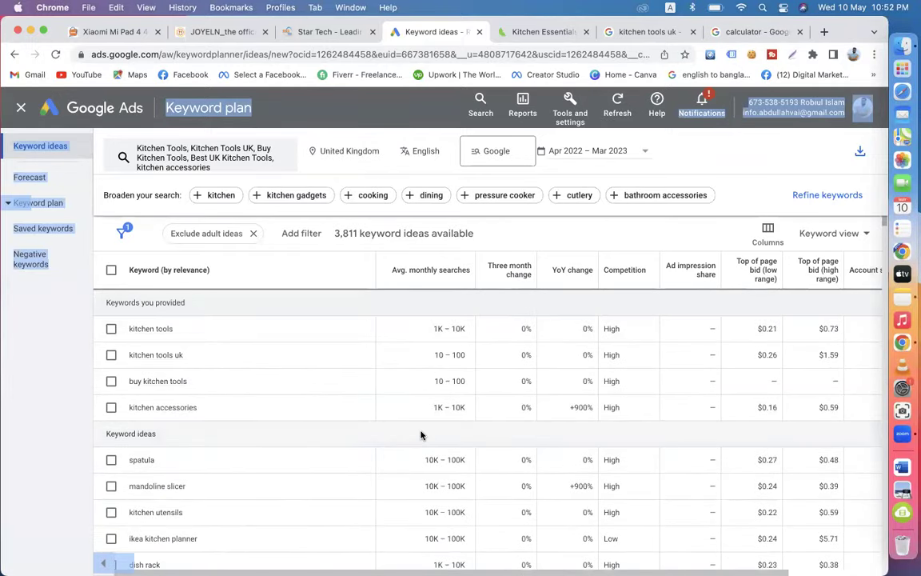
{"action": "left_click", "coordinate": [56, 313]}
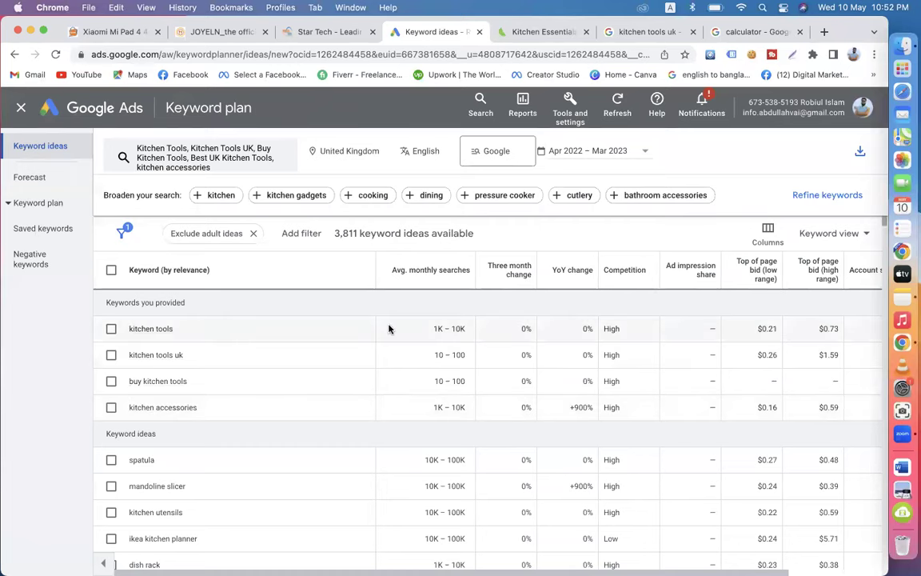
Step: Compare average monthly searches and the low and high top of page bids across the ideas, including the account status column
{"action": "mouse_move", "coordinate": [468, 274]}
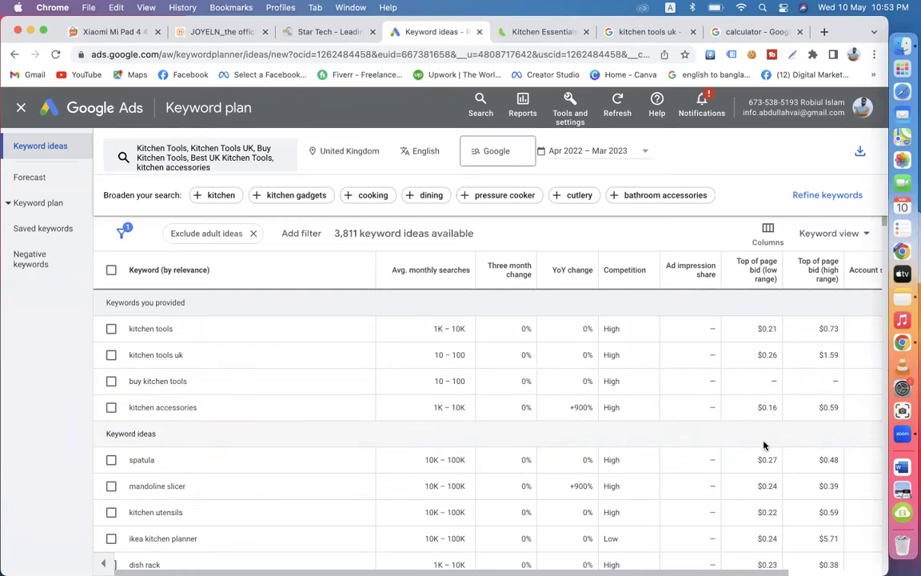
{"action": "scroll", "coordinate": [763, 446], "scroll_direction": "down", "scroll_amount": 5}
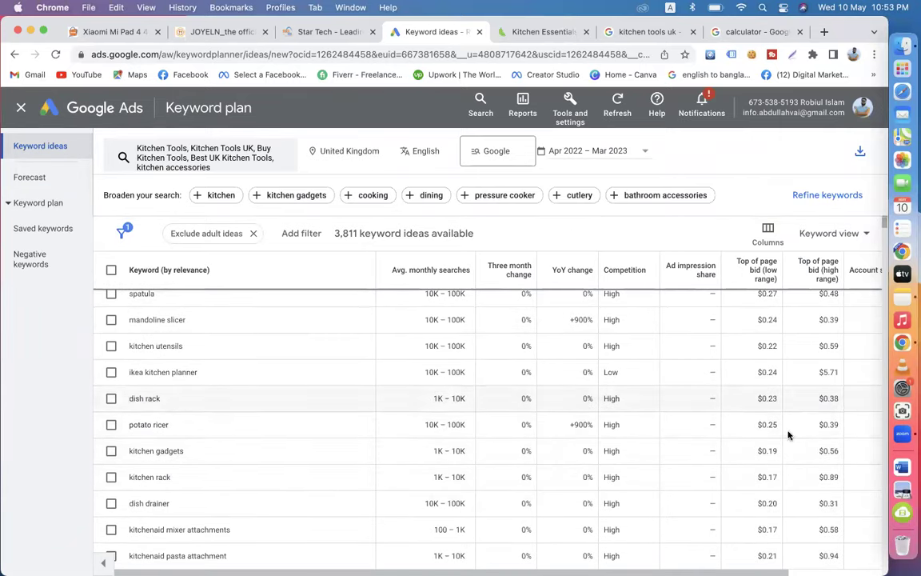
{"action": "scroll", "coordinate": [789, 478], "scroll_direction": "down", "scroll_amount": 2}
{"action": "scroll", "coordinate": [789, 477], "scroll_direction": "down", "scroll_amount": 3}
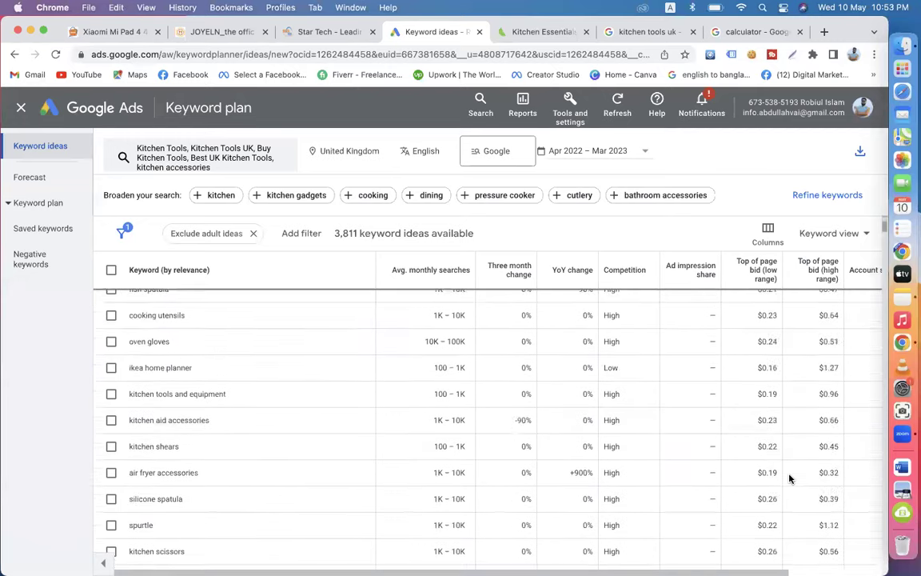
{"action": "scroll", "coordinate": [789, 478], "scroll_direction": "up", "scroll_amount": 6}
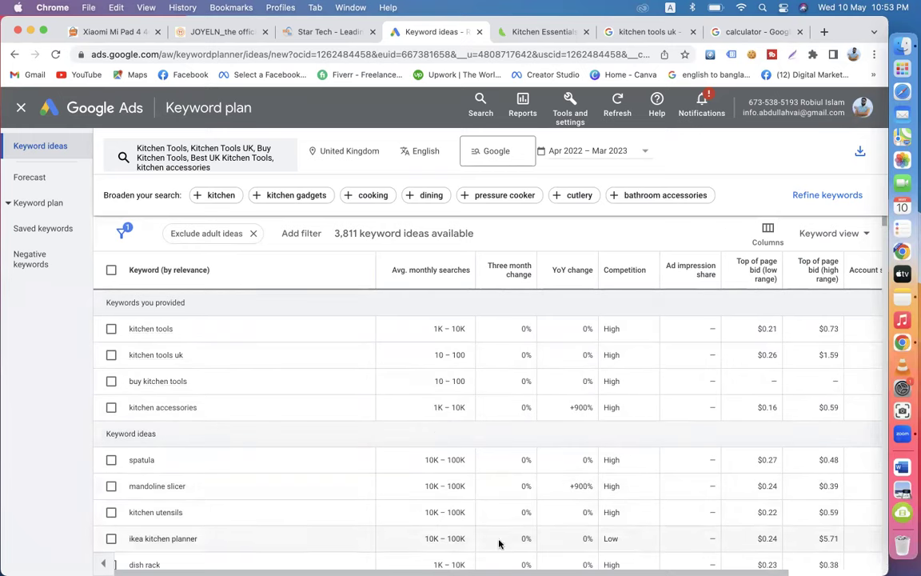
{"action": "scroll", "coordinate": [488, 416], "scroll_direction": "right", "scroll_amount": 3}
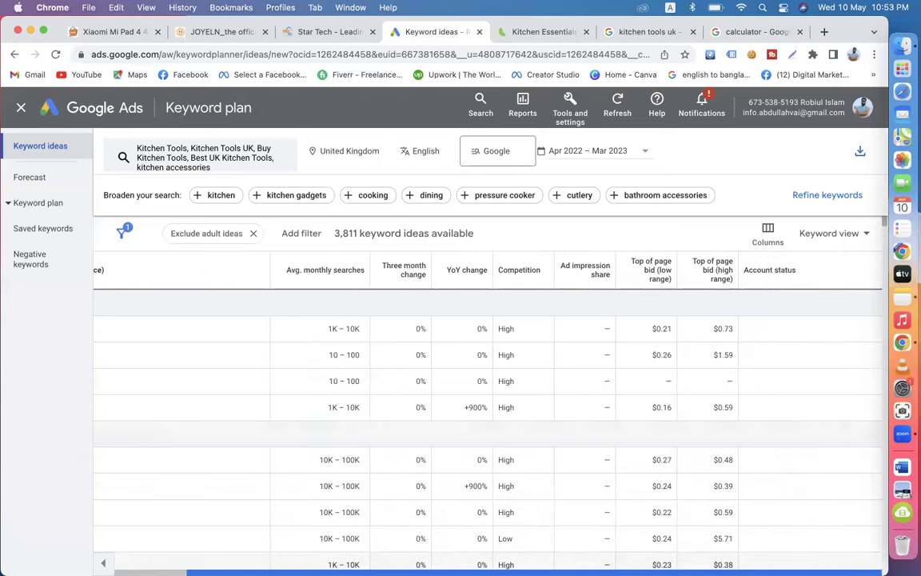
{"action": "scroll", "coordinate": [488, 415], "scroll_direction": "left", "scroll_amount": 3}
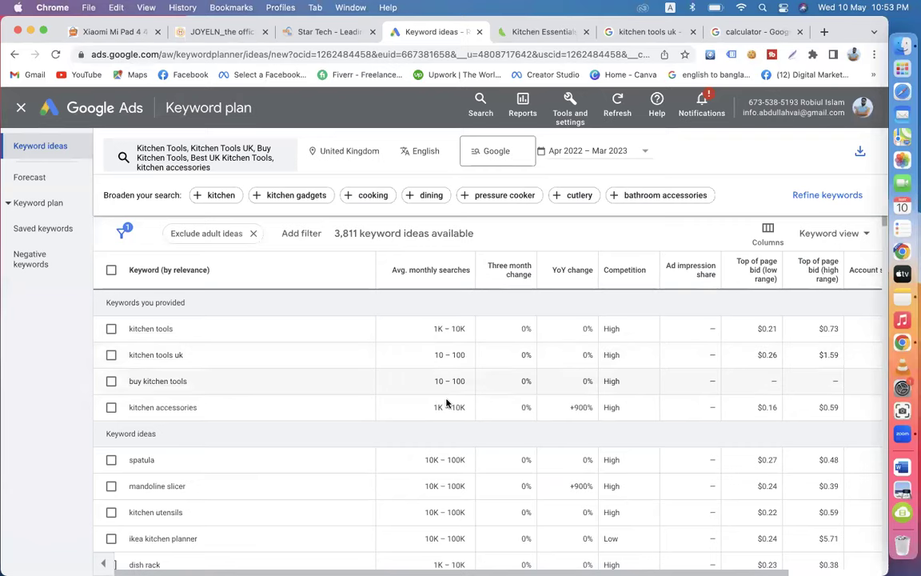
Step: Try selecting the buy kitchen tools keyword, deselect it, and select the kitchen tools uk keyword instead
{"action": "left_click", "coordinate": [110, 380]}
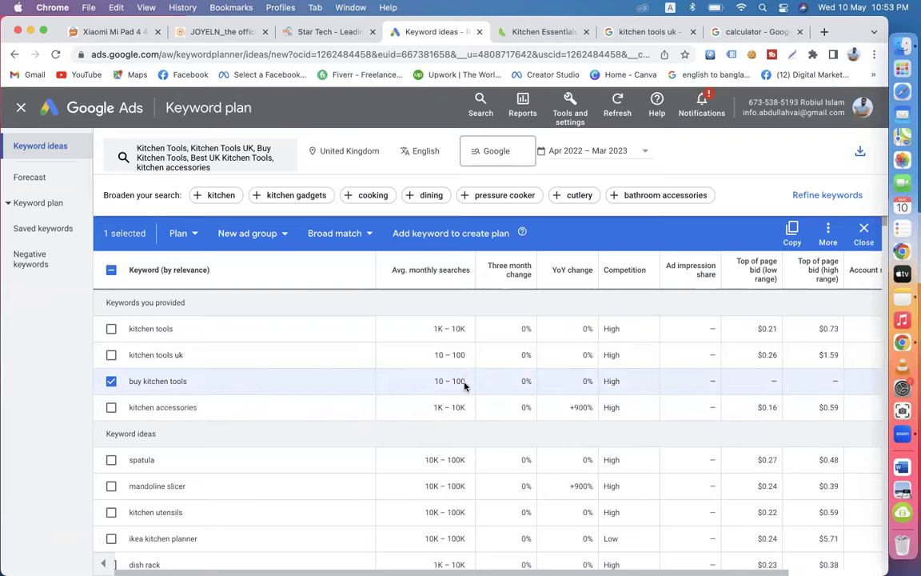
{"action": "left_click", "coordinate": [112, 381]}
{"action": "left_click", "coordinate": [111, 356]}
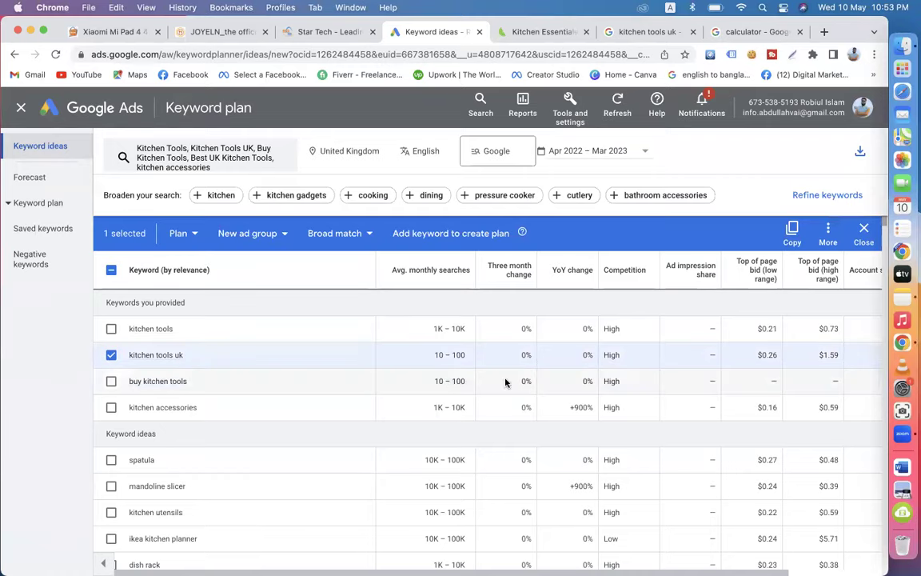
{"action": "left_click", "coordinate": [111, 356]}
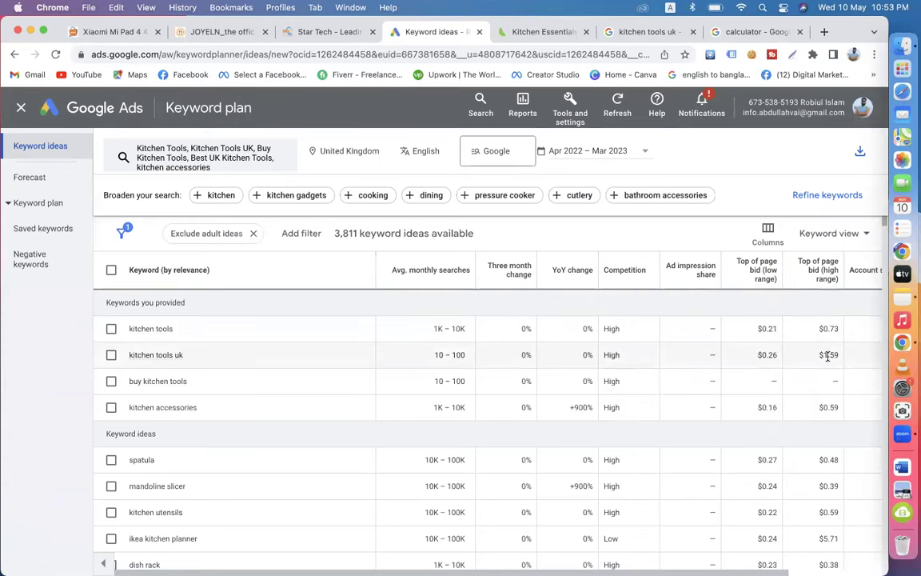
{"action": "left_click", "coordinate": [111, 356]}
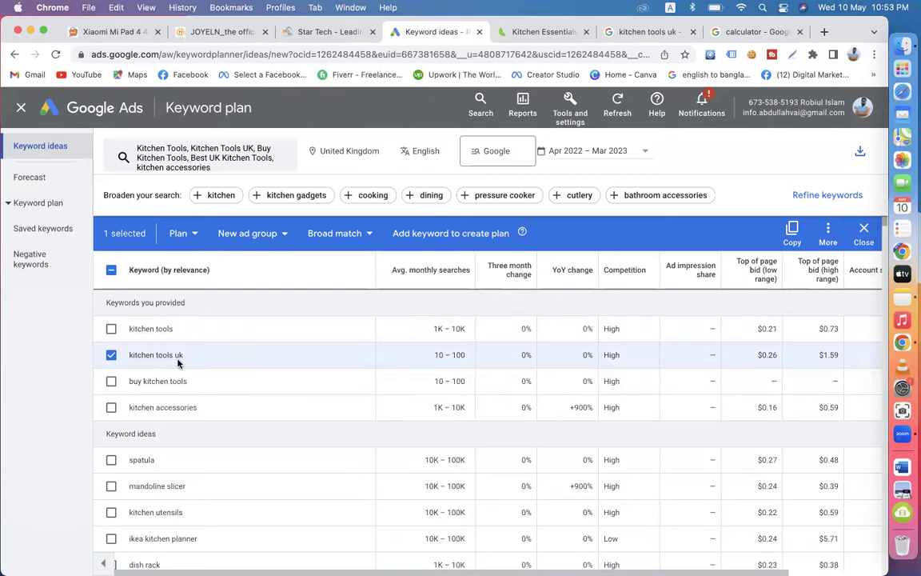
Step: Deselect the kitchen tools uk keyword, and try selecting the buy kitchen tools keyword before deselecting it again
{"action": "left_click", "coordinate": [111, 355]}
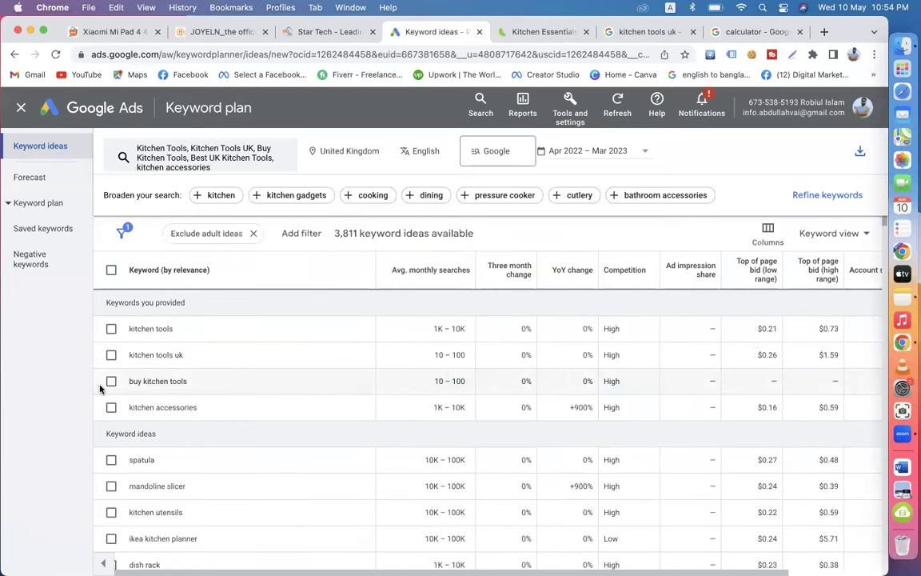
{"action": "scroll", "coordinate": [100, 389], "scroll_direction": "down", "scroll_amount": 1}
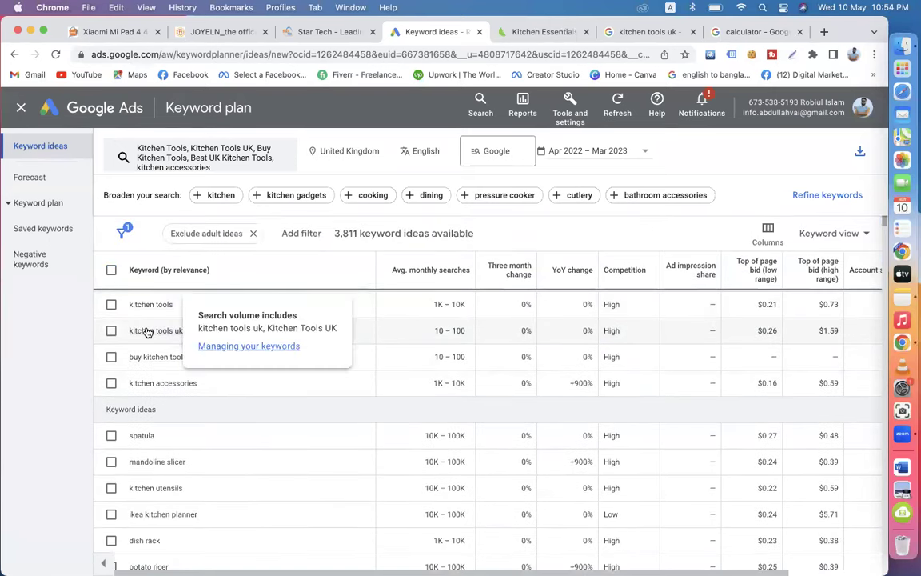
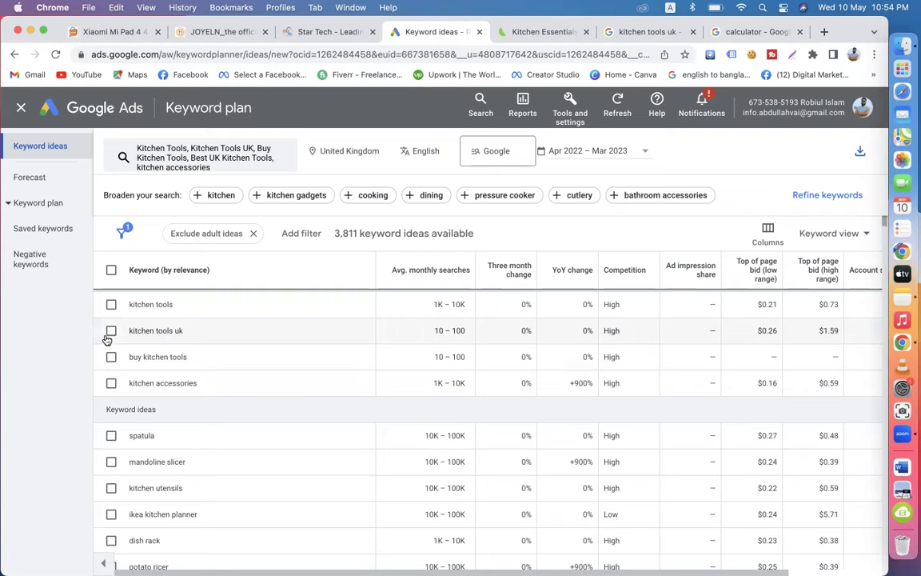
{"action": "mouse_move", "coordinate": [182, 338]}
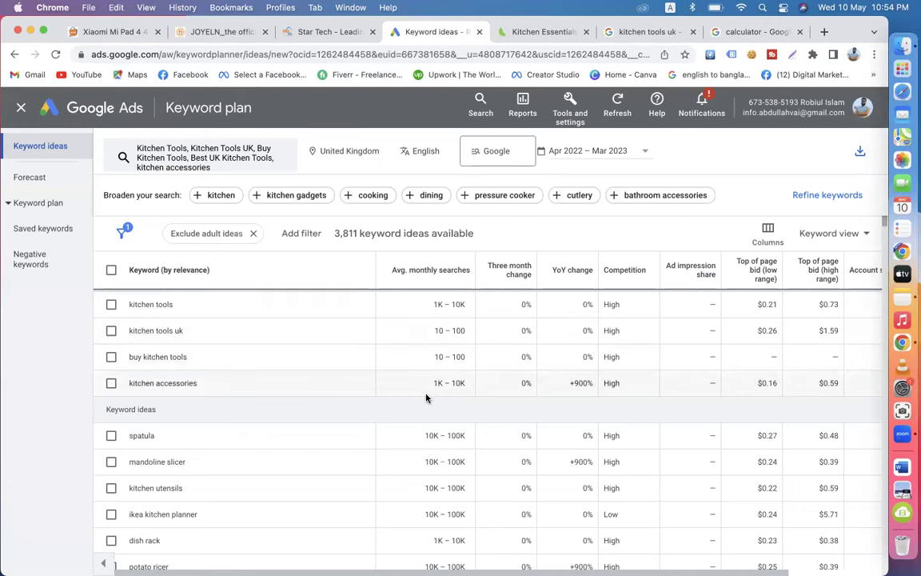
{"action": "left_click", "coordinate": [111, 357]}
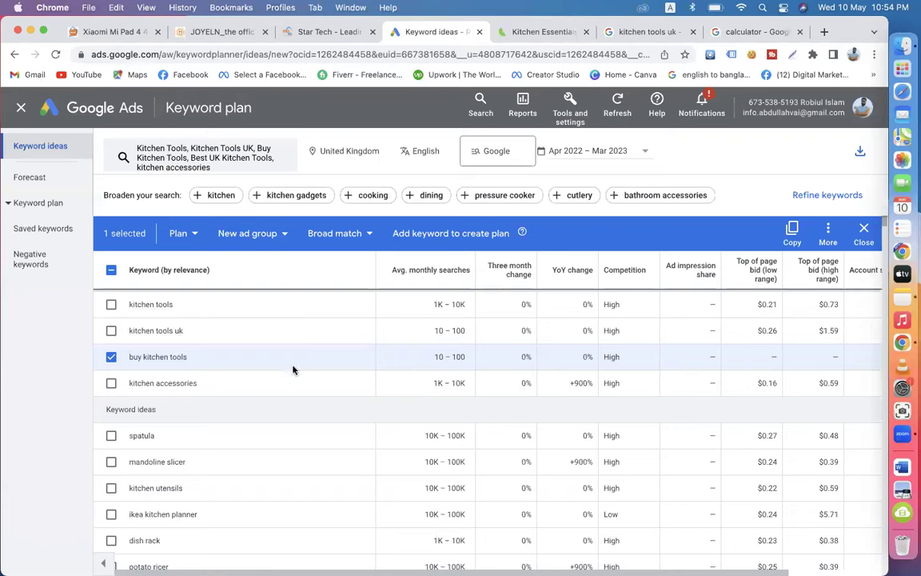
{"action": "left_click", "coordinate": [112, 358]}
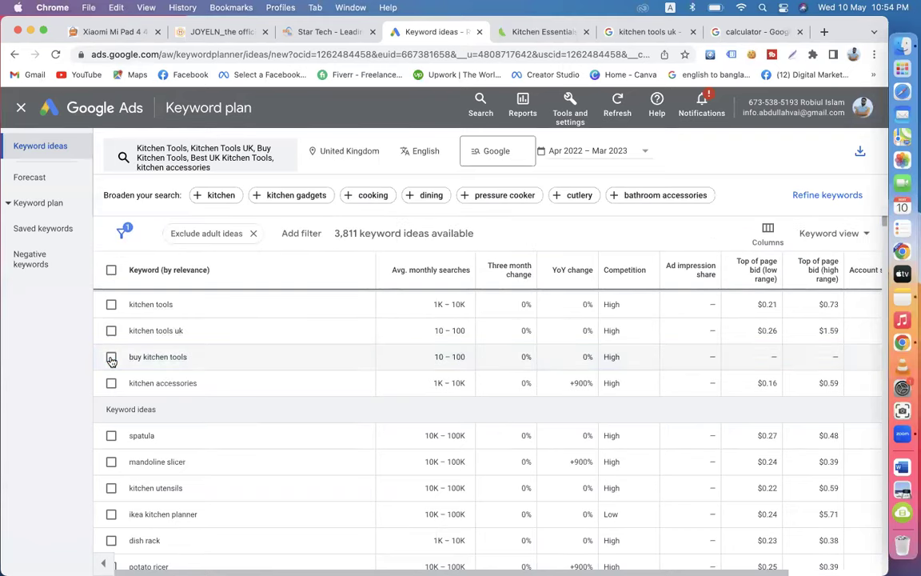
Step: Browse further through the suggested keyword ideas, checking their monthly searches, competition and bids, and return to the provided keywords
{"action": "scroll", "coordinate": [117, 442], "scroll_direction": "down", "scroll_amount": 5}
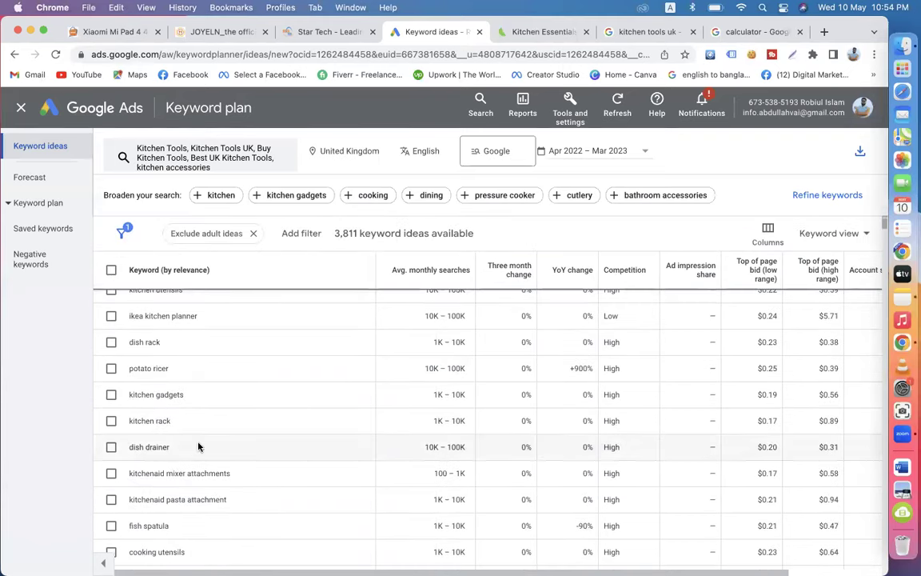
{"action": "scroll", "coordinate": [199, 447], "scroll_direction": "down", "scroll_amount": 20}
{"action": "scroll", "coordinate": [199, 447], "scroll_direction": "down", "scroll_amount": 20}
{"action": "scroll", "coordinate": [199, 447], "scroll_direction": "down", "scroll_amount": 15}
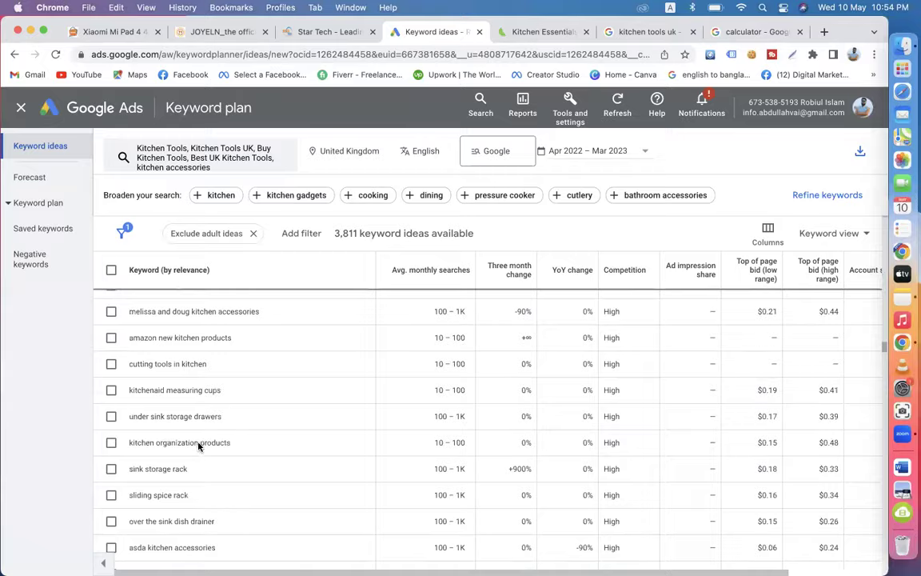
{"action": "scroll", "coordinate": [199, 447], "scroll_direction": "up", "scroll_amount": 20}
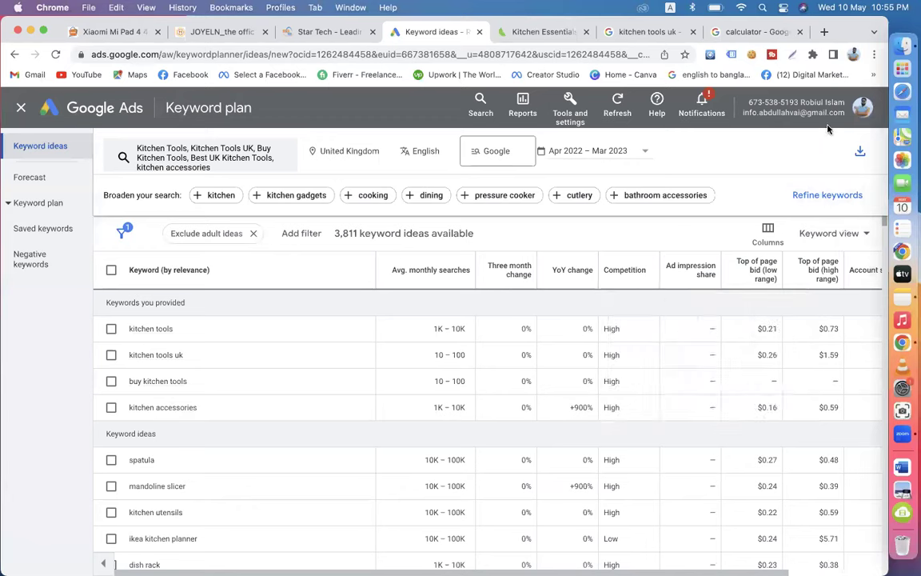
Step: Export the keyword ideas to Google Sheets in My Drive as Keyword Research Batch-35, authorising with the existing Google account
{"action": "left_click", "coordinate": [873, 53]}
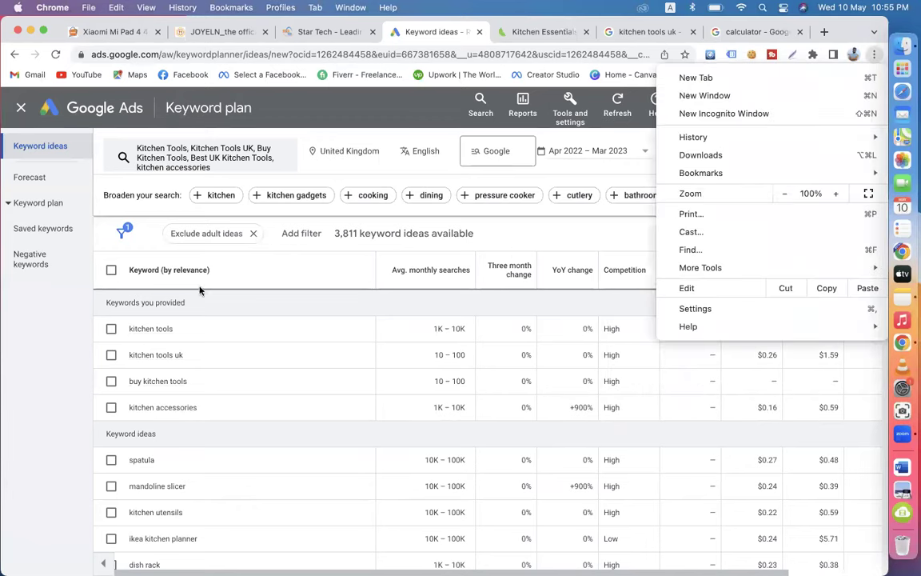
{"action": "left_click", "coordinate": [33, 316]}
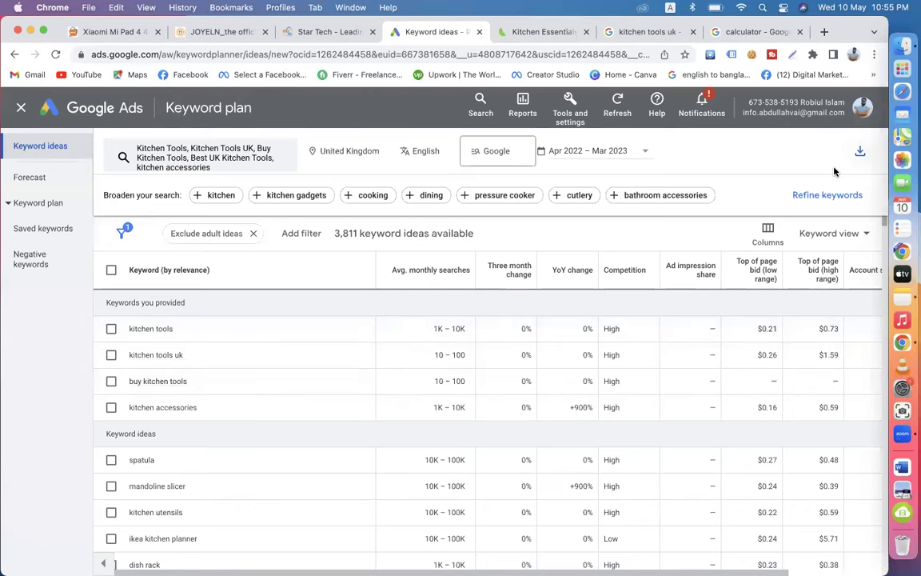
{"action": "left_click", "coordinate": [860, 152]}
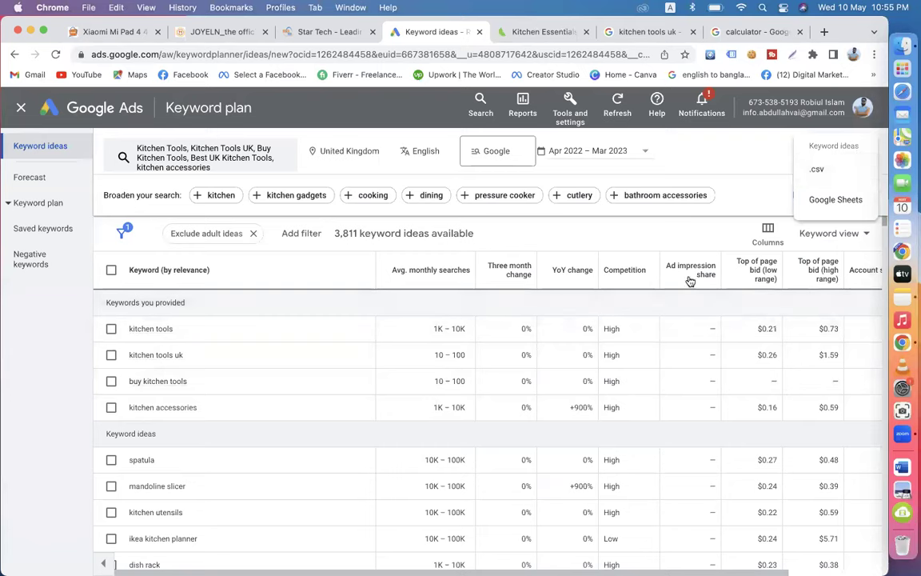
{"action": "left_click", "coordinate": [827, 201]}
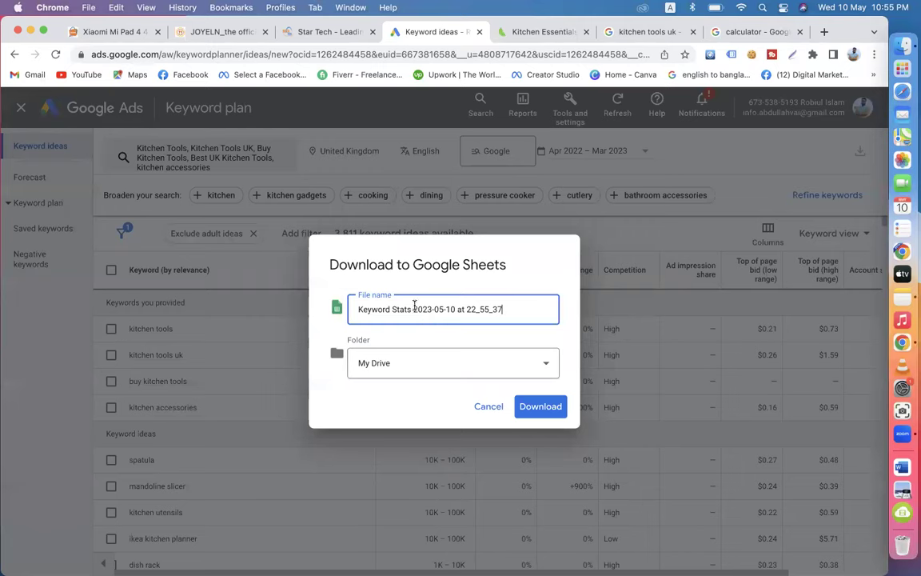
{"action": "left_click_drag", "start_coordinate": [391, 312], "coordinate": [530, 308]}
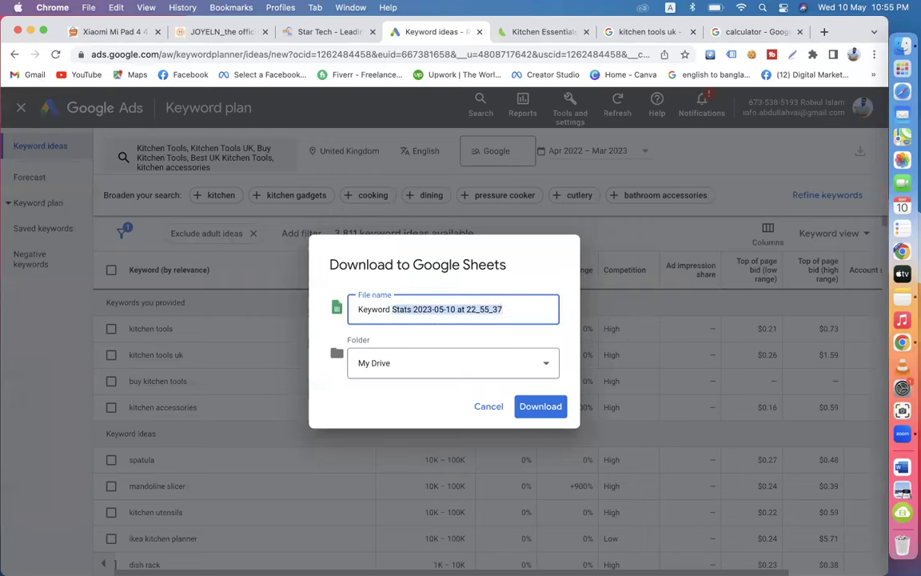
{"action": "type", "text": "Research Batch-35"}
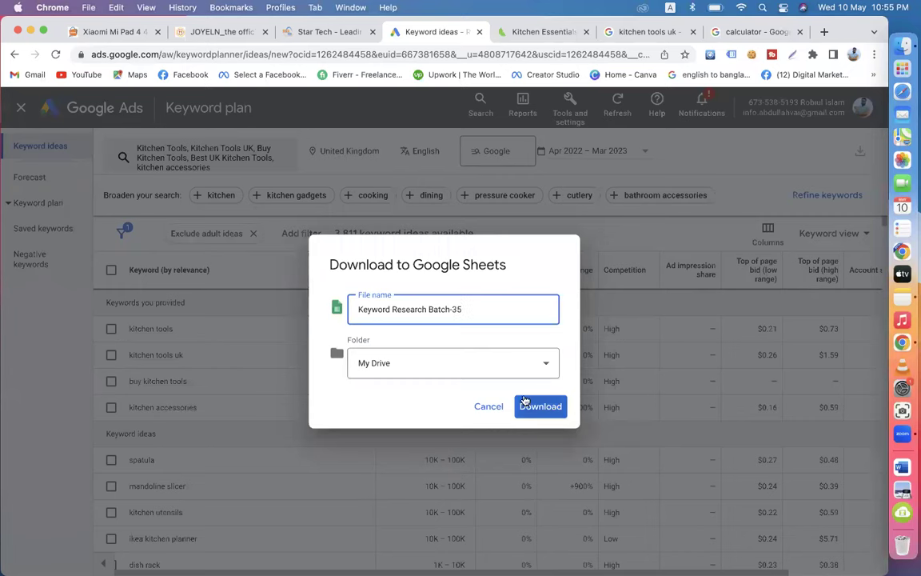
{"action": "left_click", "coordinate": [528, 406]}
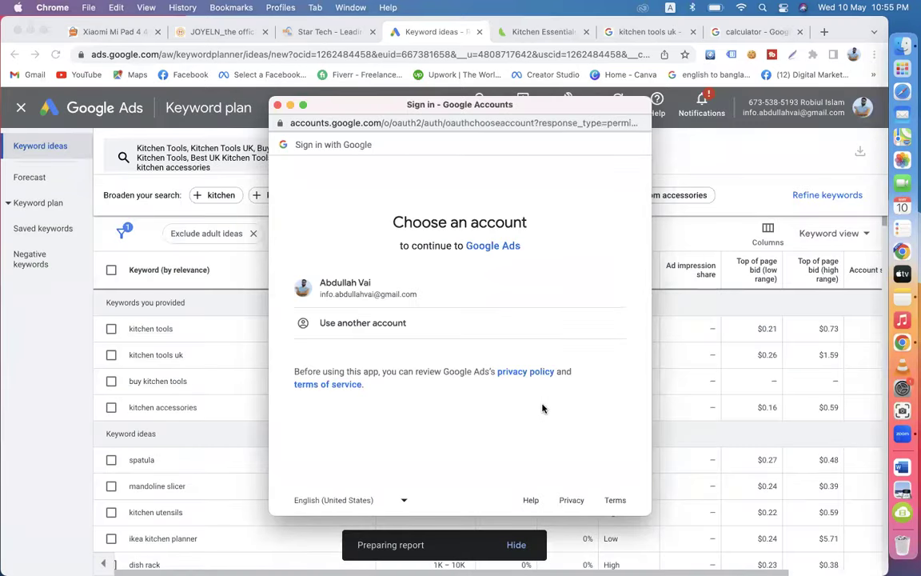
{"action": "left_click", "coordinate": [421, 288]}
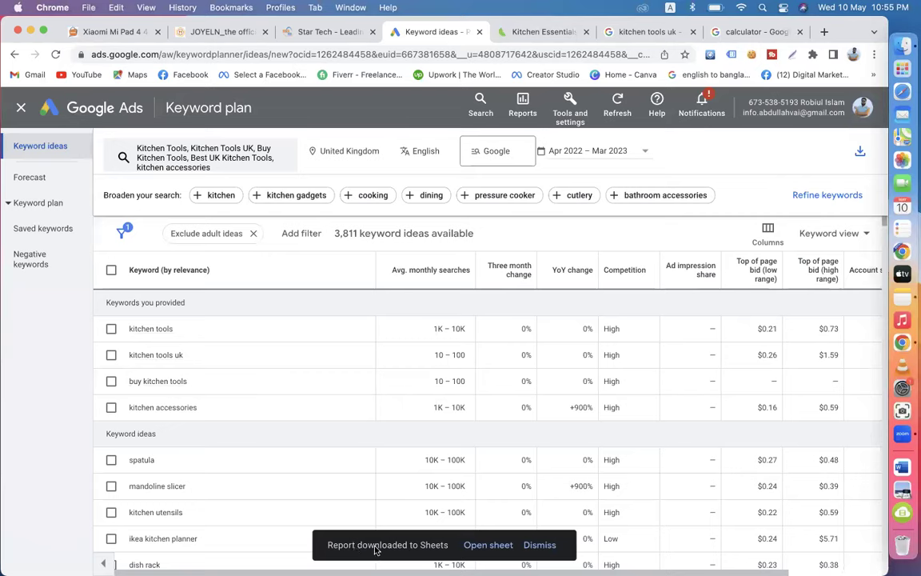
Step: Open the exported sheet and delete the date range row and the title row above the column headers
{"action": "left_click", "coordinate": [482, 545]}
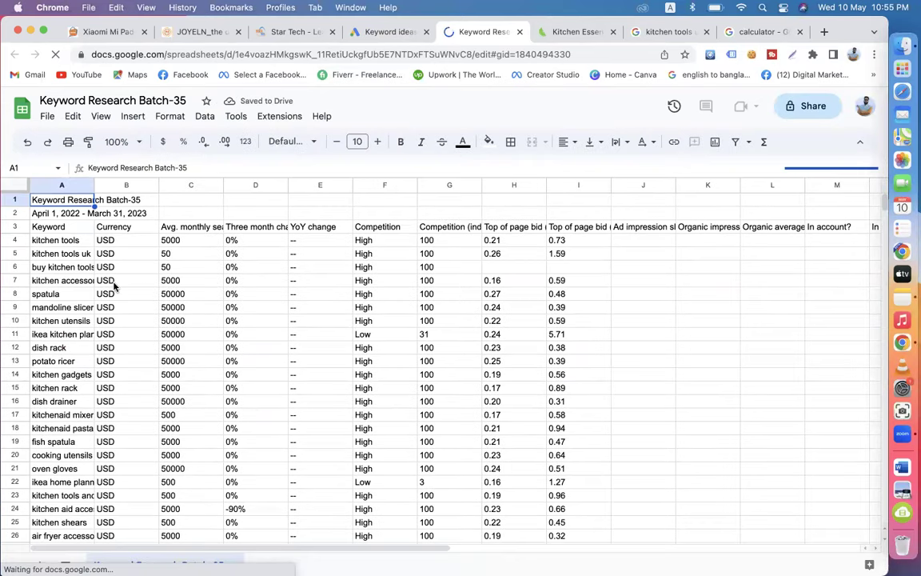
{"action": "left_click", "coordinate": [16, 214]}
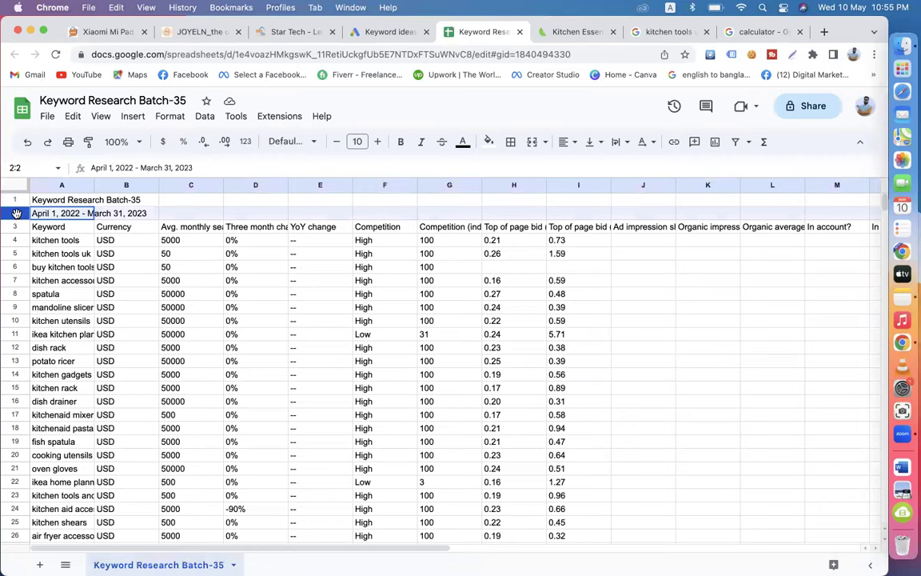
{"action": "right_click", "coordinate": [15, 215]}
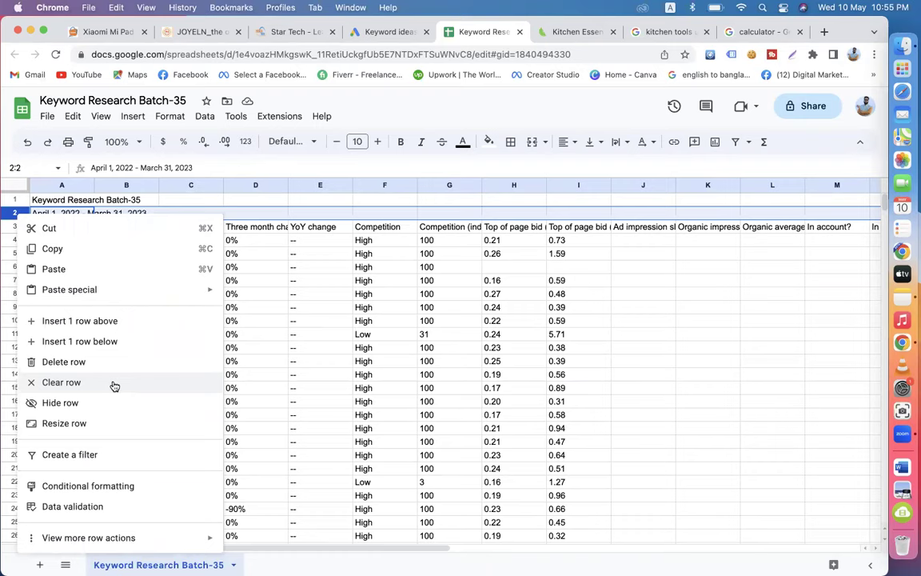
{"action": "left_click", "coordinate": [91, 363]}
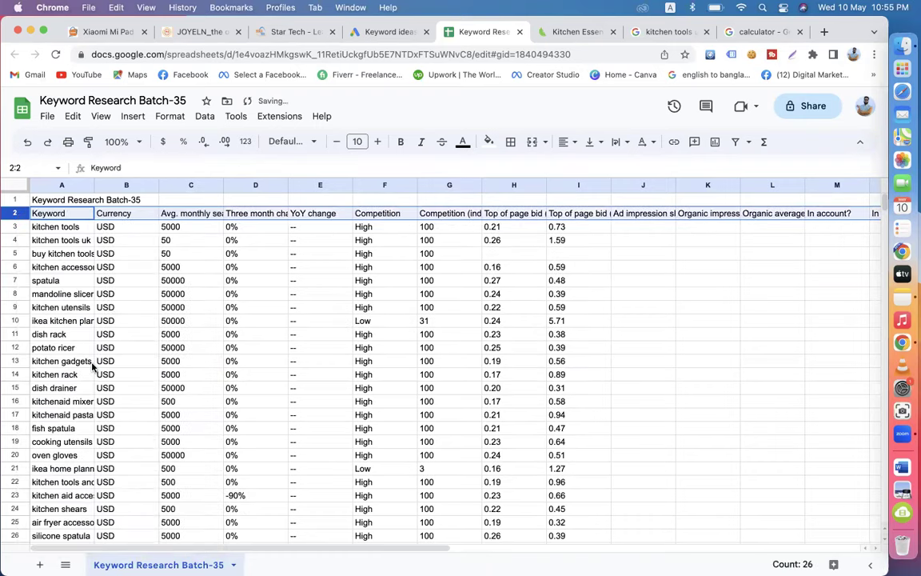
{"action": "left_click", "coordinate": [18, 199]}
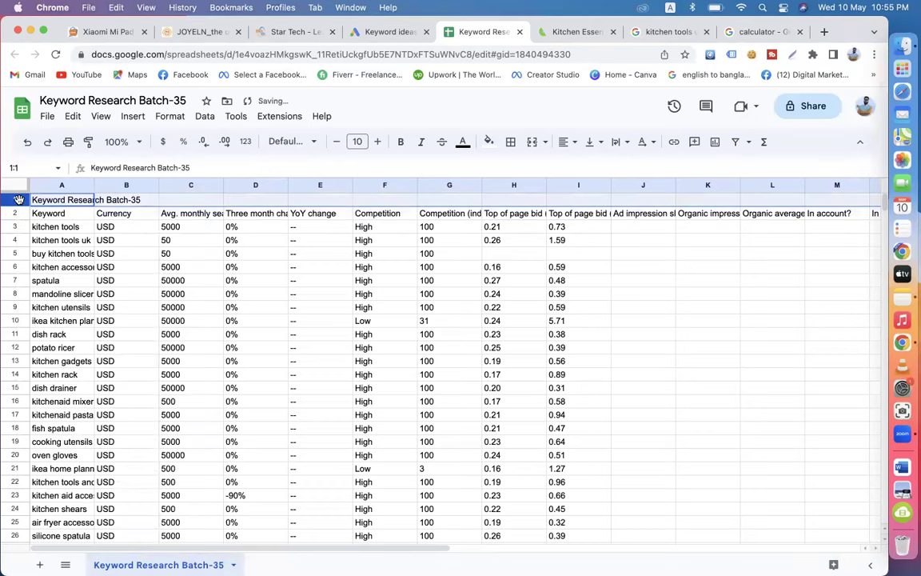
{"action": "right_click", "coordinate": [20, 199]}
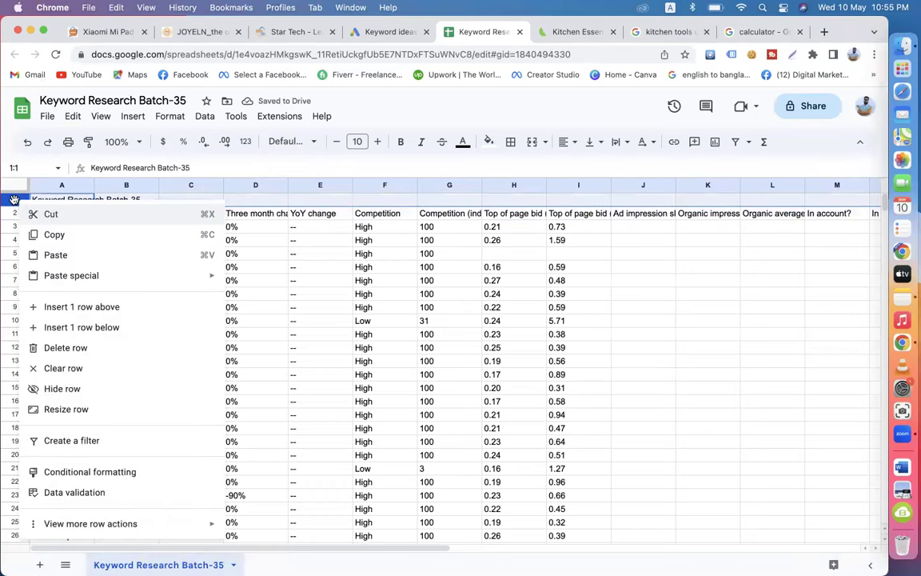
{"action": "left_click", "coordinate": [14, 200]}
{"action": "right_click", "coordinate": [17, 199]}
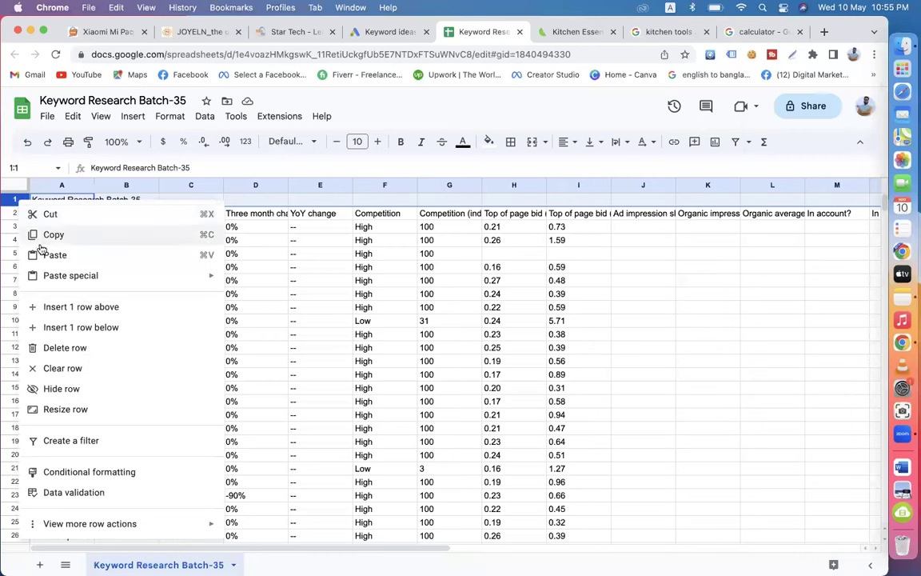
{"action": "left_click", "coordinate": [85, 348]}
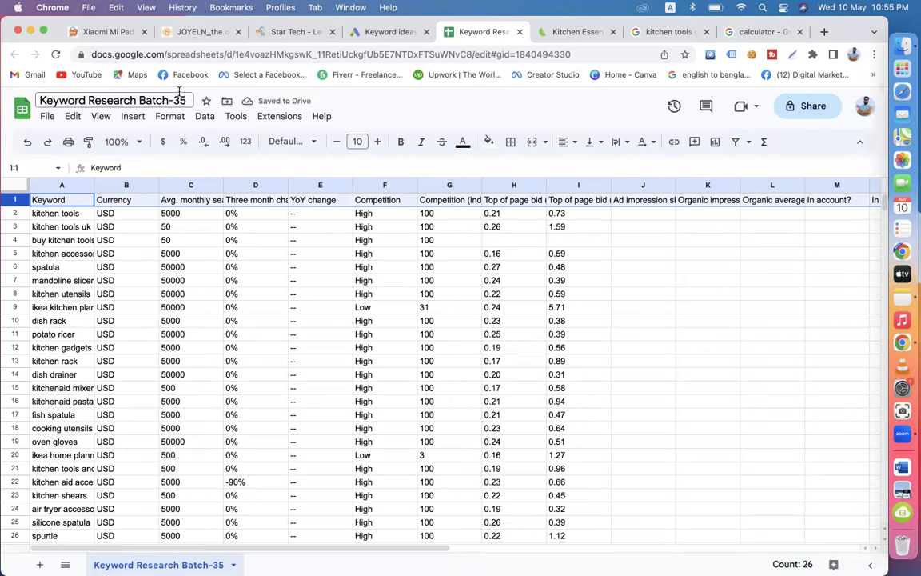
Step: Copy the exported spreadsheet's title and close the Kitchen Essentials, kitchen tools uk search and calculator pages
{"action": "left_click", "coordinate": [44, 101]}
{"action": "key", "text": "super+c"}
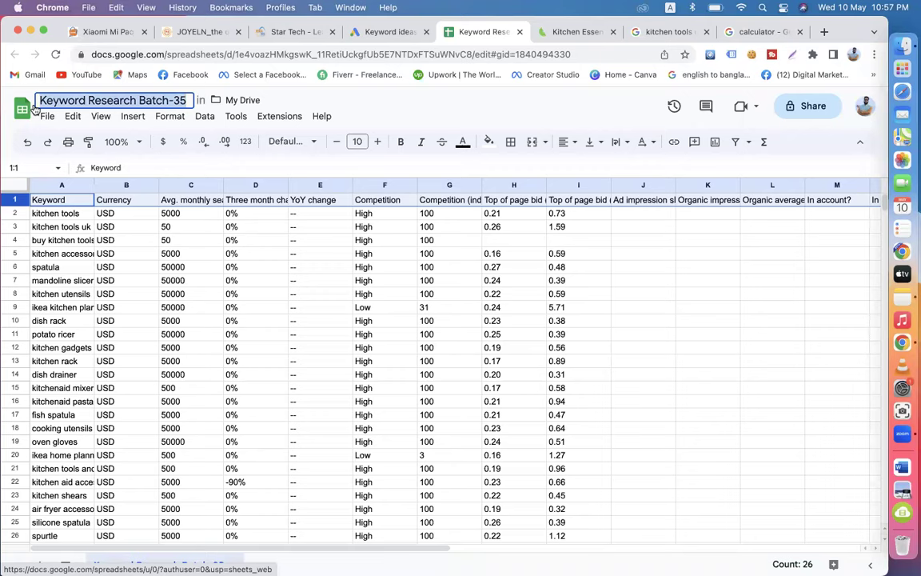
{"action": "left_click", "coordinate": [577, 25]}
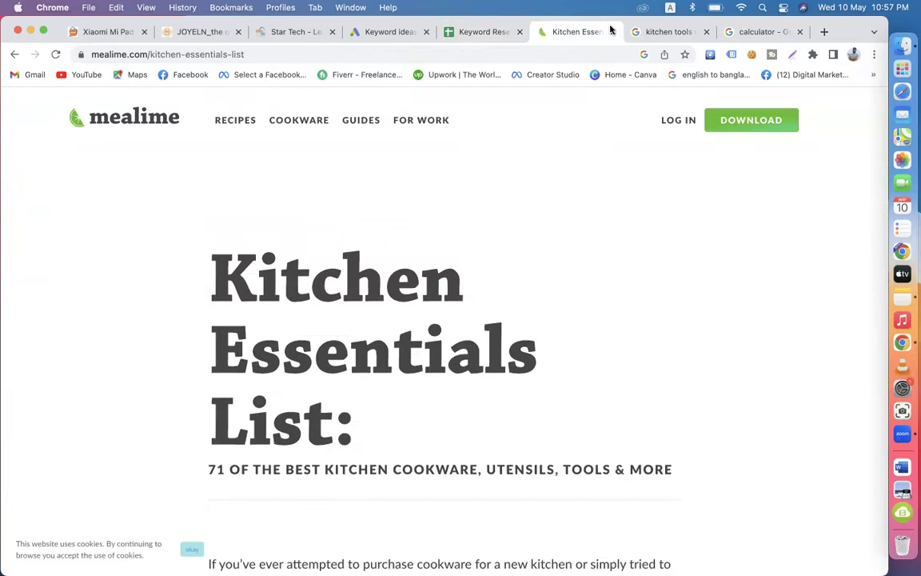
{"action": "left_click", "coordinate": [611, 31]}
{"action": "left_click", "coordinate": [610, 31]}
{"action": "left_click", "coordinate": [611, 31]}
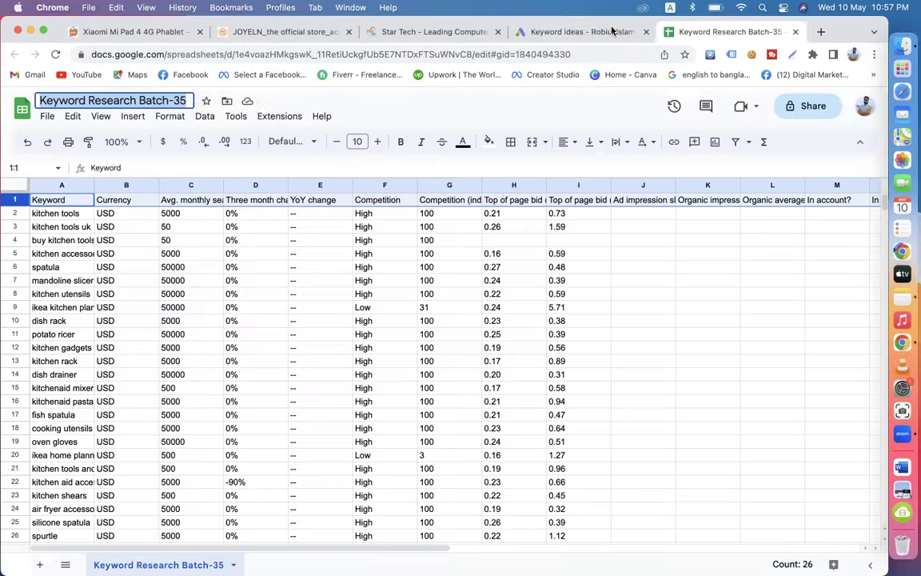
Step: Find Google Sheets through a web search for google sheets and create a new blank spreadsheet
{"action": "left_click", "coordinate": [825, 31]}
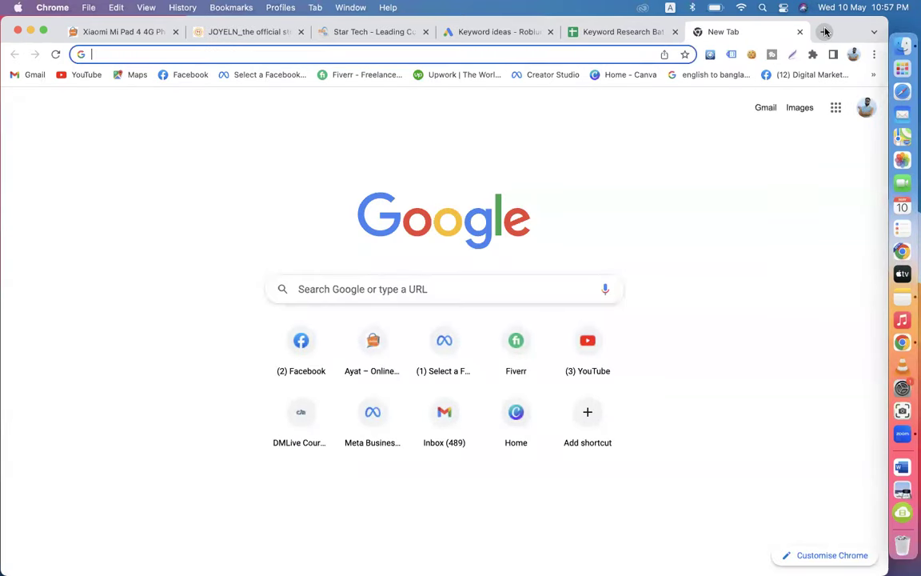
{"action": "type", "text": "google shee"}
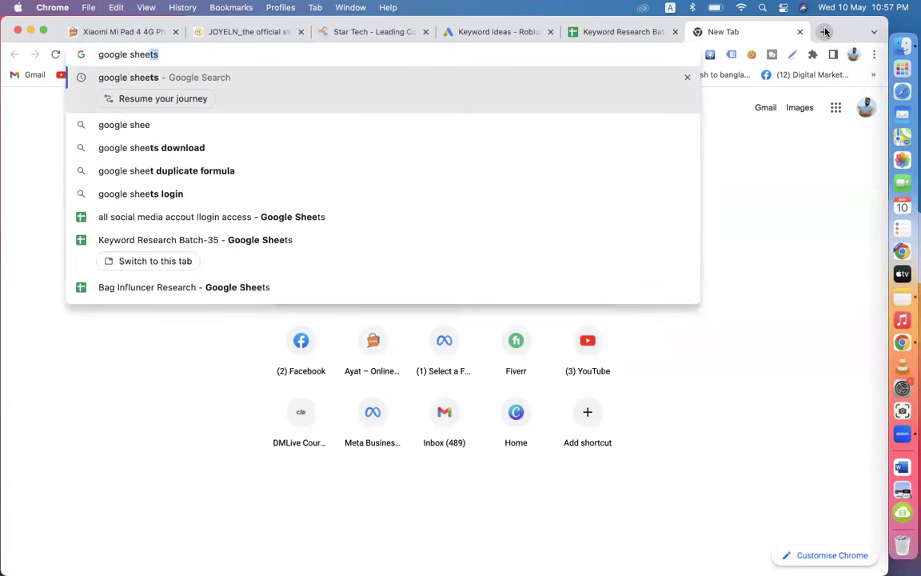
{"action": "key", "text": "Return"}
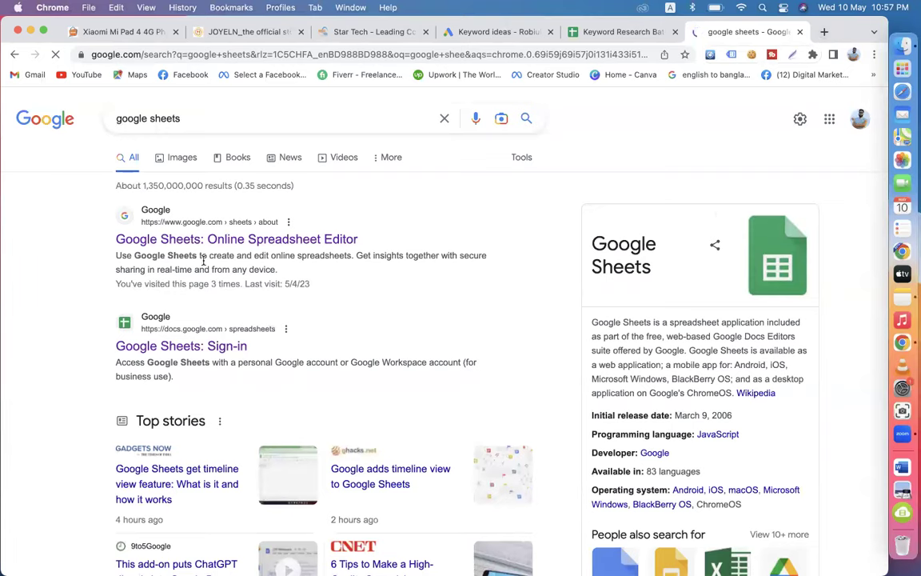
{"action": "left_click", "coordinate": [217, 231]}
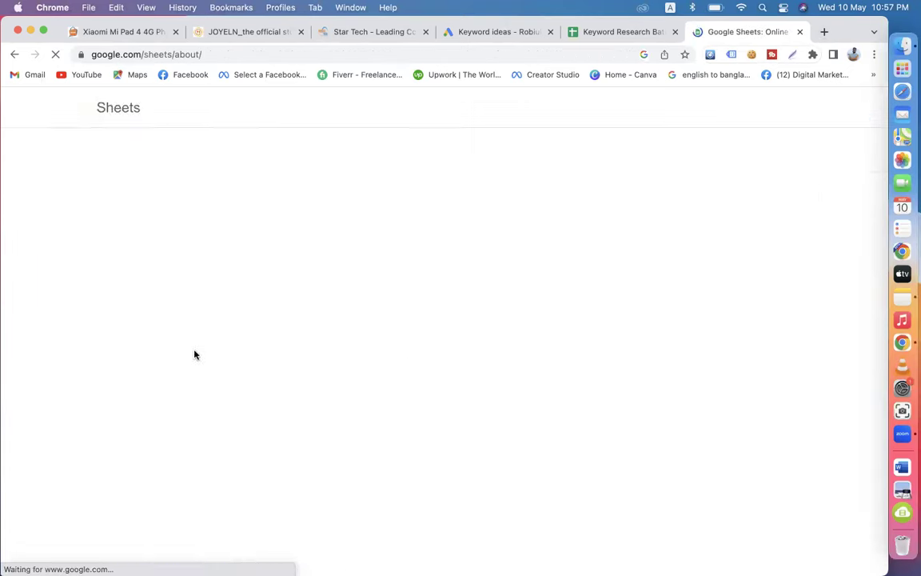
{"action": "left_click", "coordinate": [215, 371]}
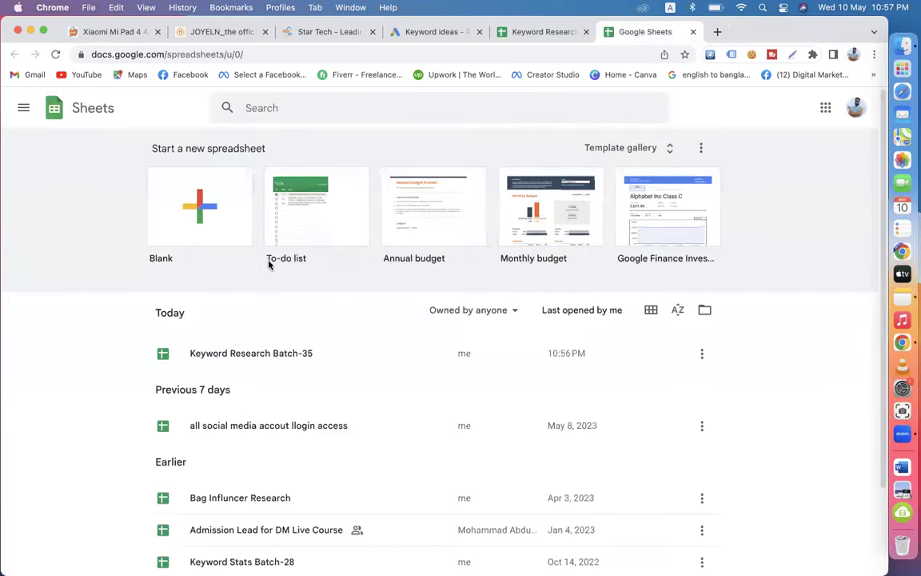
{"action": "left_click", "coordinate": [219, 222]}
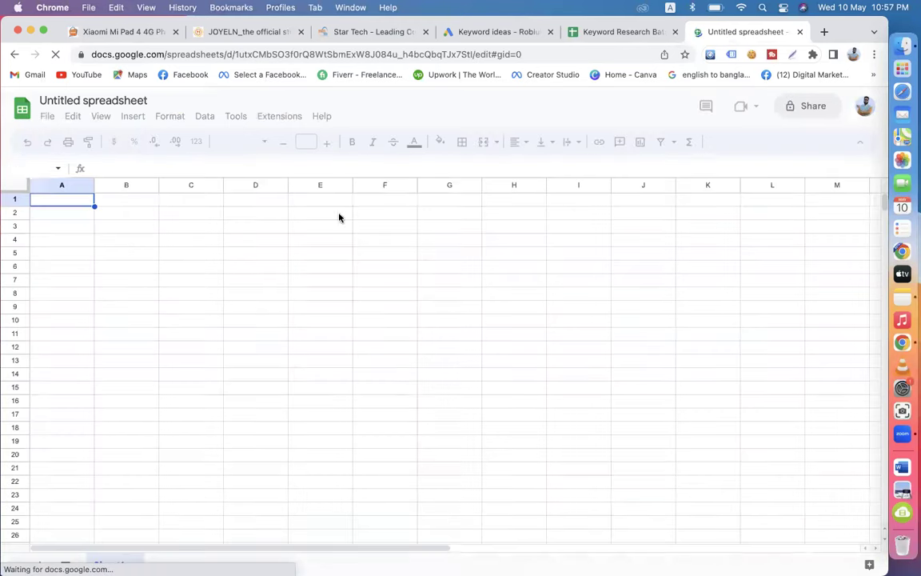
Step: Rename the new spreadsheet as Final Keyword Research Kitchen Tools UK Batch-35, building on the copied title
{"action": "left_click", "coordinate": [142, 101]}
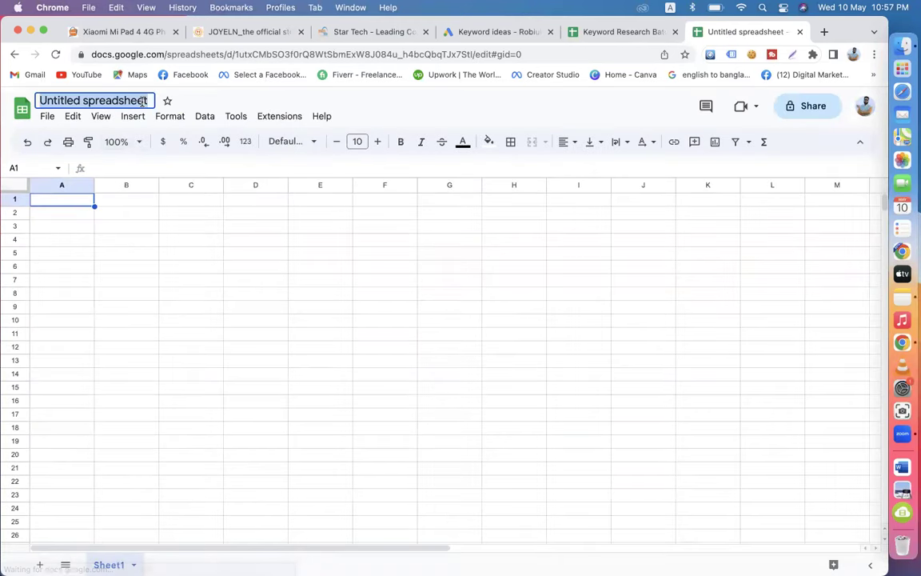
{"action": "key", "text": "super+v"}
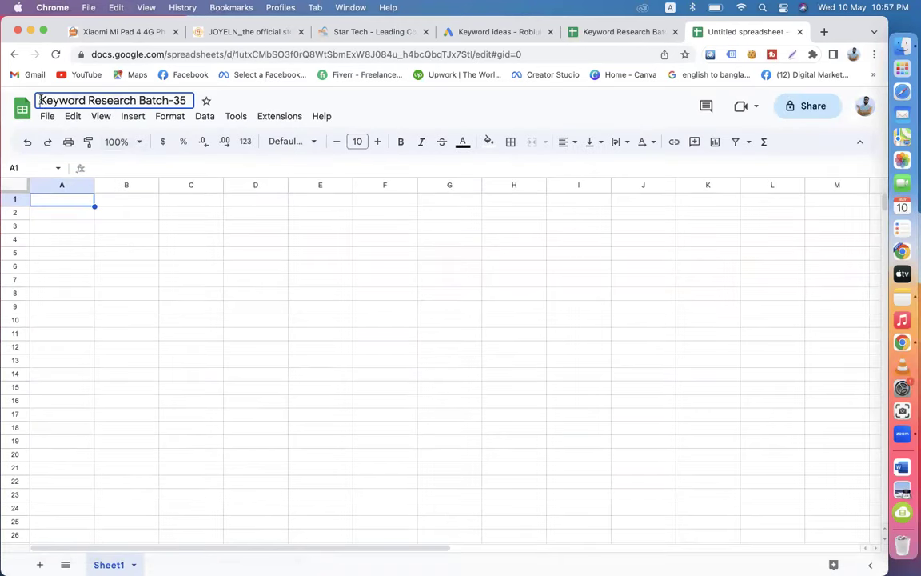
{"action": "type", "text": "Final "}
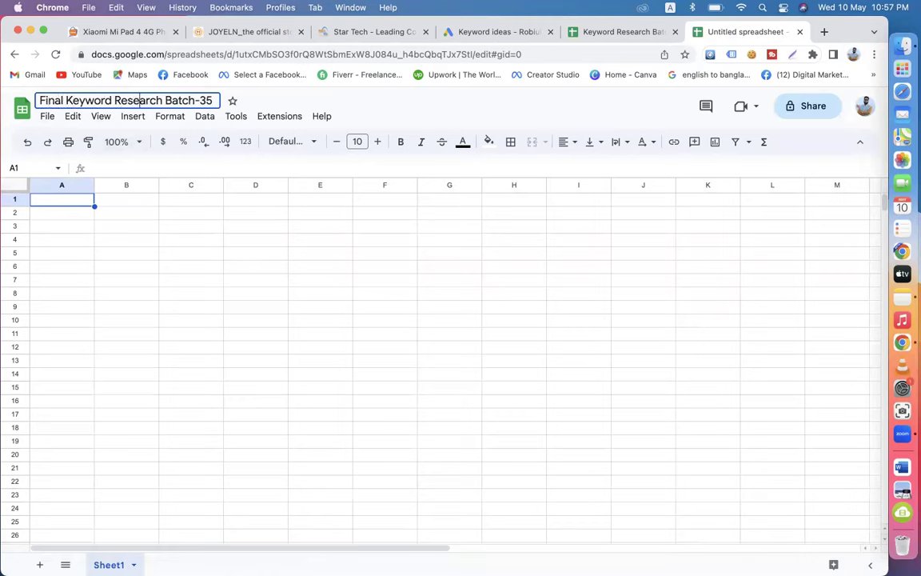
{"action": "type", "text": "Keyword Research Kitchen"}
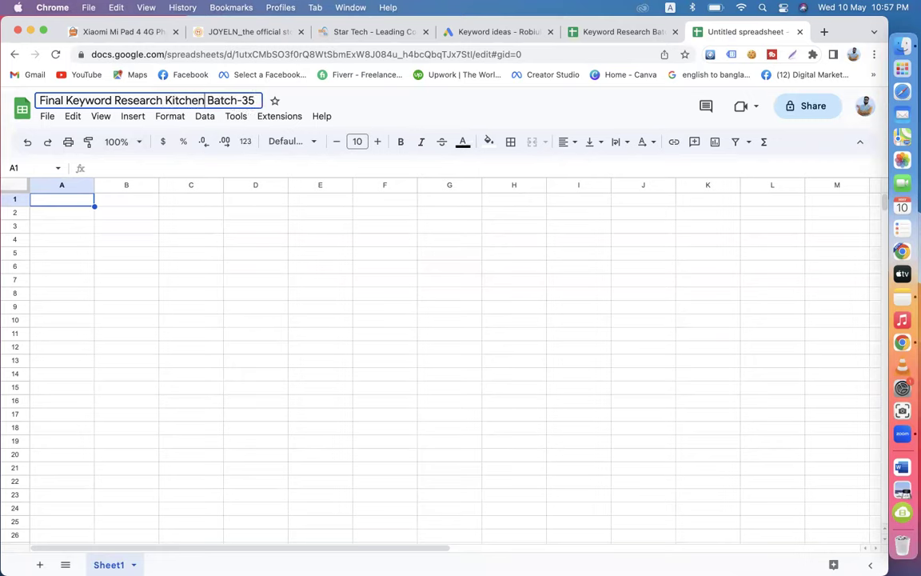
{"action": "type", "text": " Tools UK"}
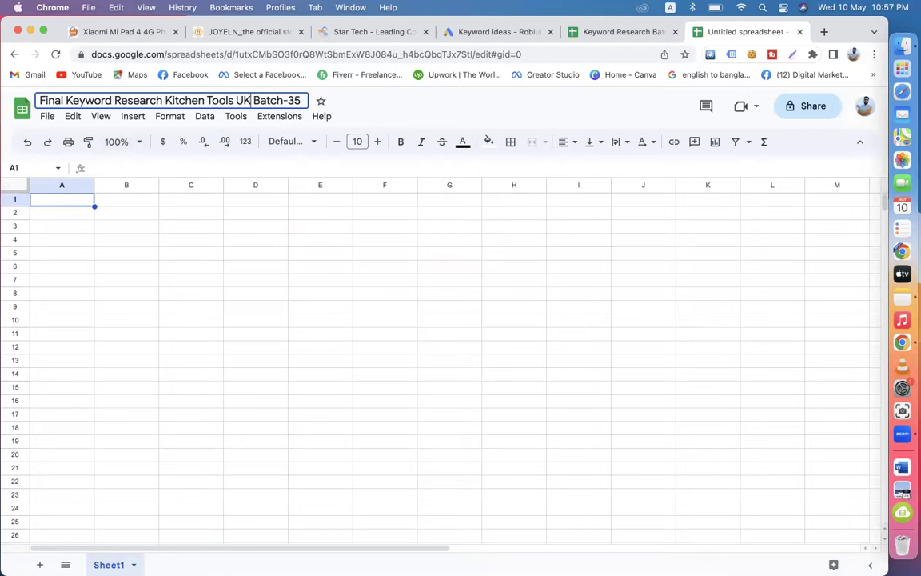
{"action": "left_click", "coordinate": [64, 204]}
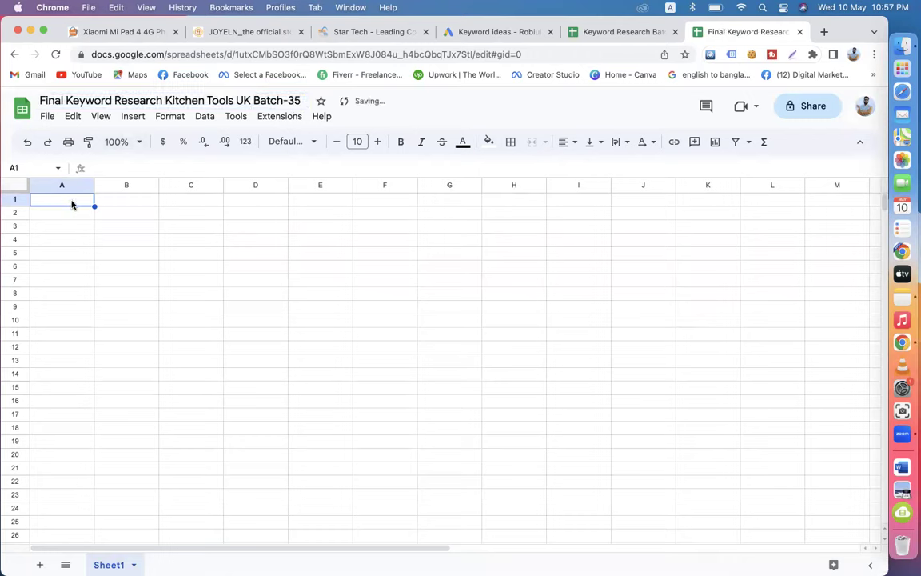
Step: Widen column A of the final spreadsheet and enter the header Keyword Name in cell A1
{"action": "left_click_drag", "start_coordinate": [94, 185], "coordinate": [180, 186]}
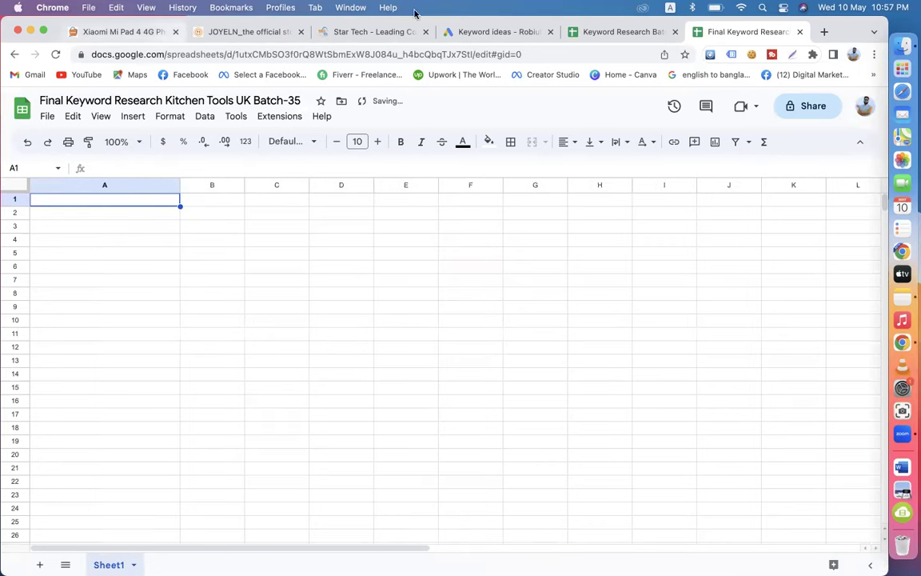
{"action": "key", "text": "ctrl+shift+Tab"}
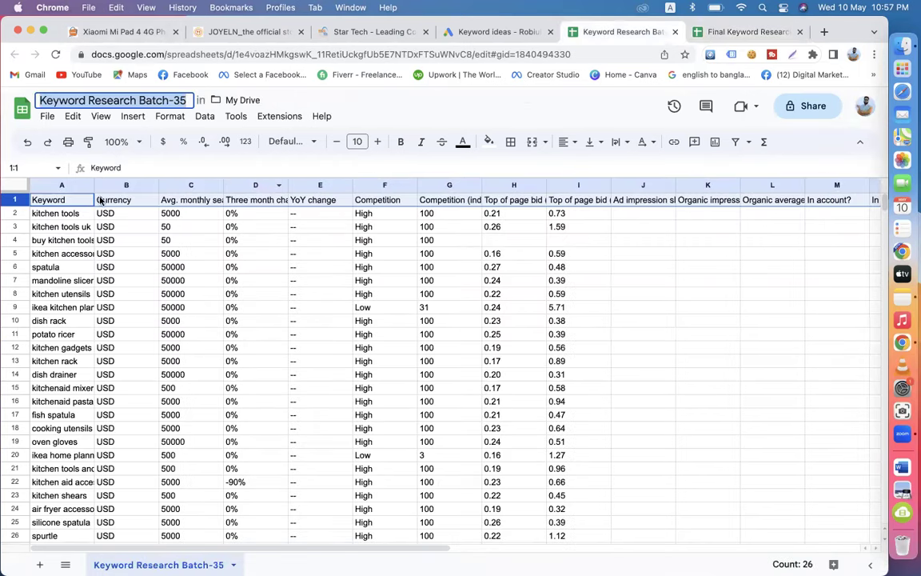
{"action": "left_click", "coordinate": [717, 32]}
{"action": "double_click", "coordinate": [124, 197]}
{"action": "type", "text": "Key"}
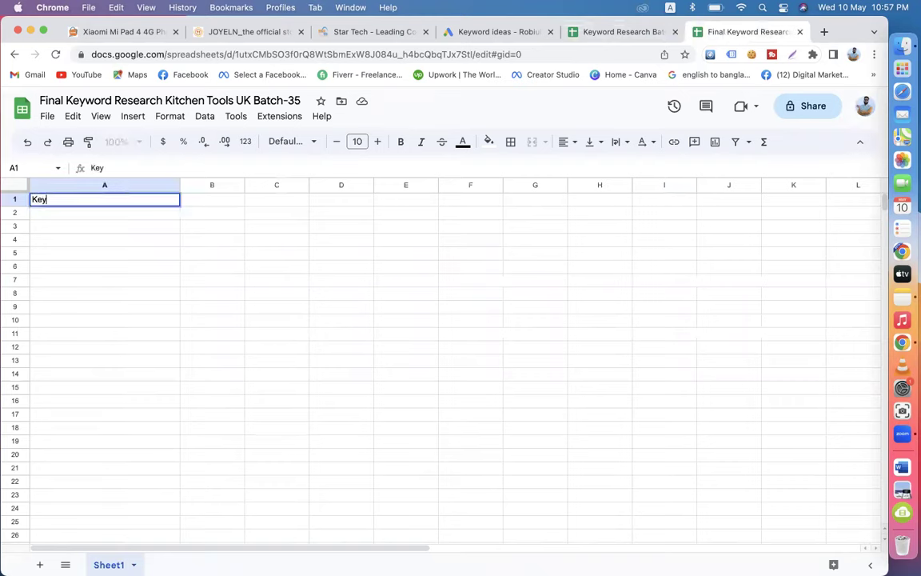
{"action": "type", "text": "word Na"}
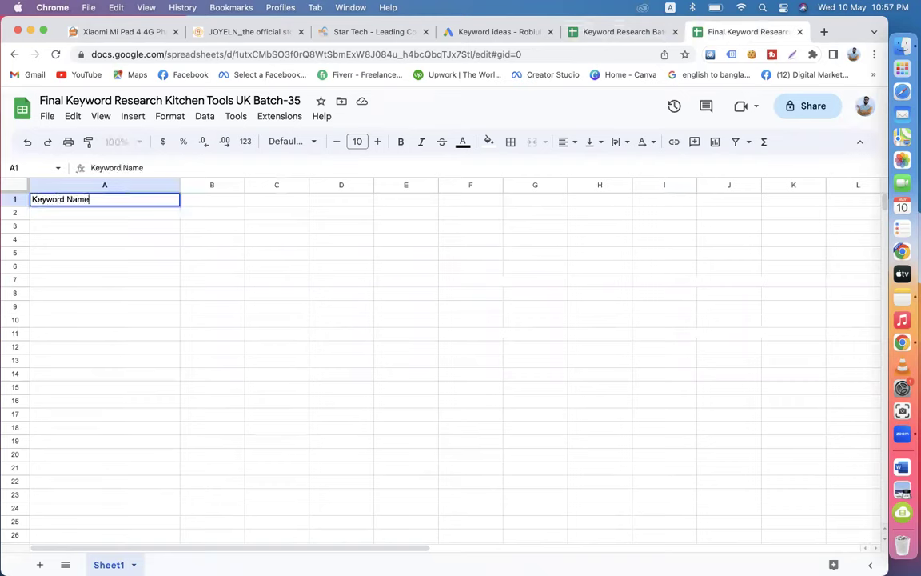
{"action": "type", "text": "me"}
Step: Copy the Avg. monthly searches header from the exported sheet into cell B1 of the final spreadsheet, widening that column in both sheets
{"action": "double_click", "coordinate": [213, 199]}
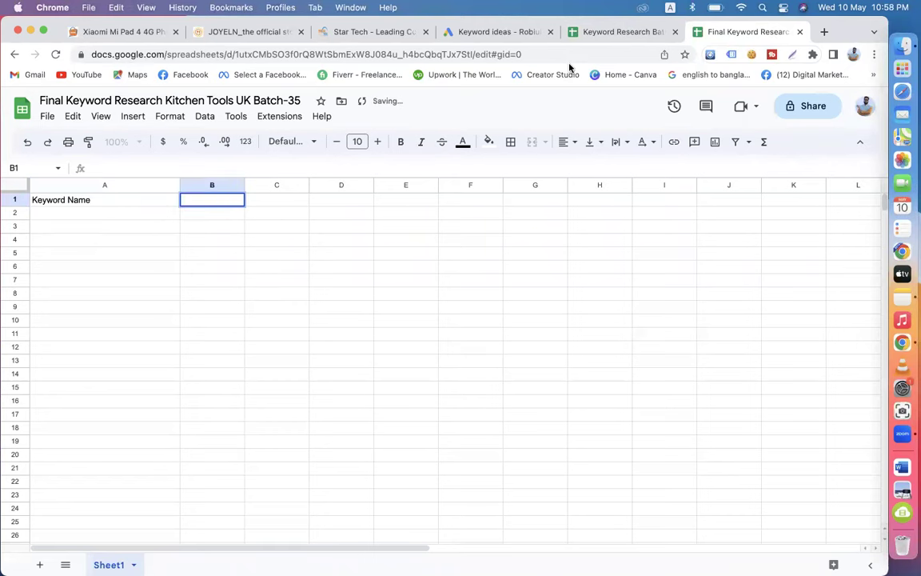
{"action": "left_click", "coordinate": [616, 32]}
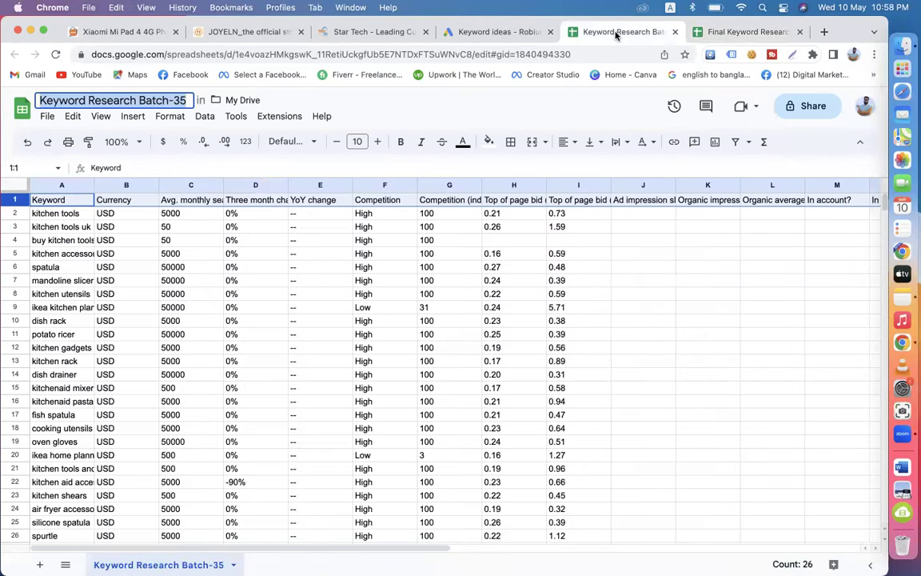
{"action": "mouse_move", "coordinate": [288, 184]}
{"action": "left_mouse_down"}
{"action": "mouse_move", "coordinate": [279, 181]}
{"action": "mouse_move", "coordinate": [292, 182]}
{"action": "left_mouse_up"}
{"action": "left_click", "coordinate": [251, 199]}
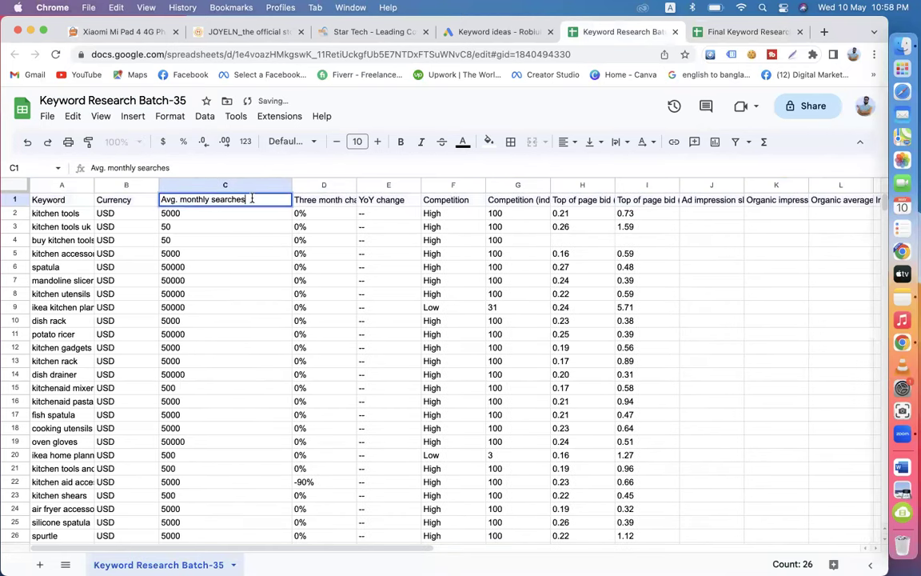
{"action": "double_click", "coordinate": [251, 199]}
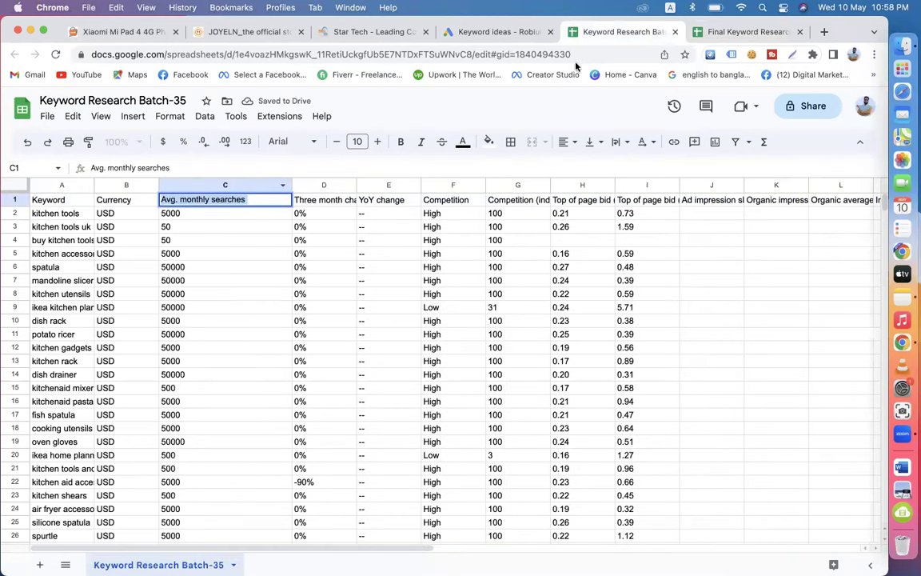
{"action": "left_click", "coordinate": [691, 36]}
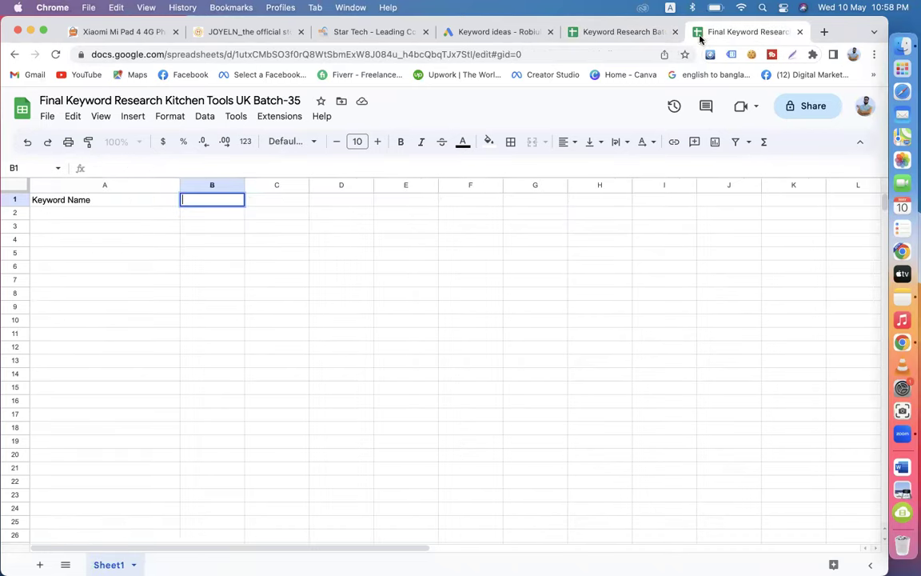
{"action": "left_click_drag", "start_coordinate": [243, 184], "coordinate": [297, 185]}
{"action": "double_click", "coordinate": [250, 199]}
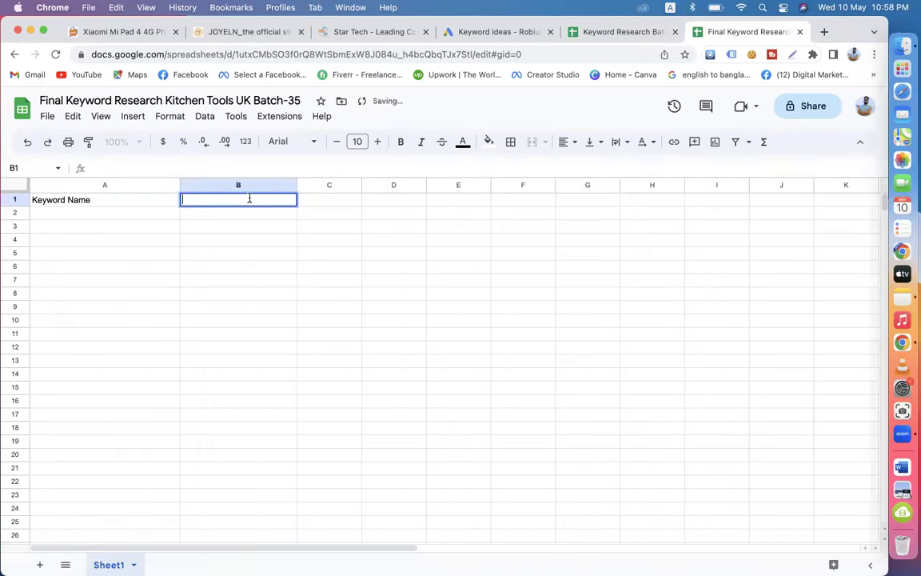
{"action": "type", "text": "Avg. monthly searches"}
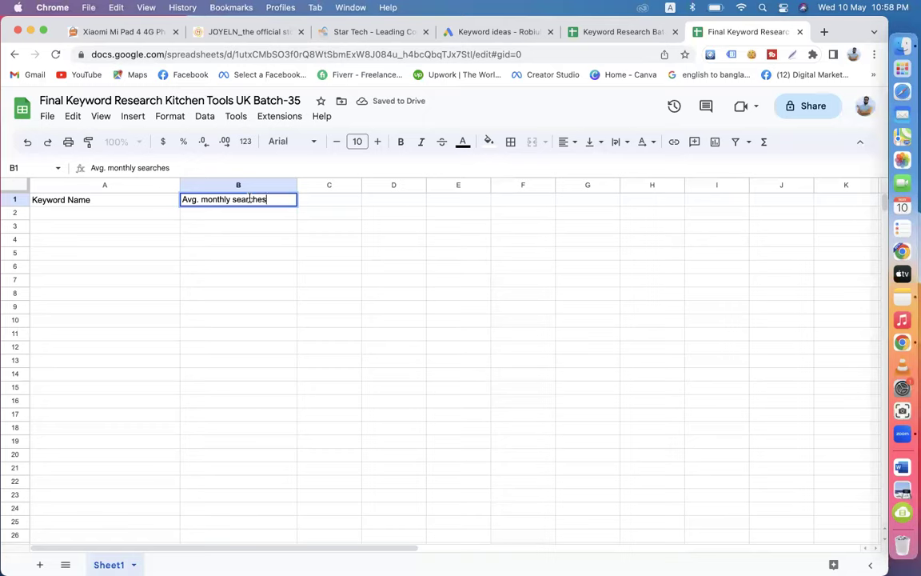
Step: Widen column C of the final spreadsheet and the Competition and two top of page bid columns of the exported sheet
{"action": "left_click", "coordinate": [330, 203]}
{"action": "left_click_drag", "start_coordinate": [363, 184], "coordinate": [446, 184]}
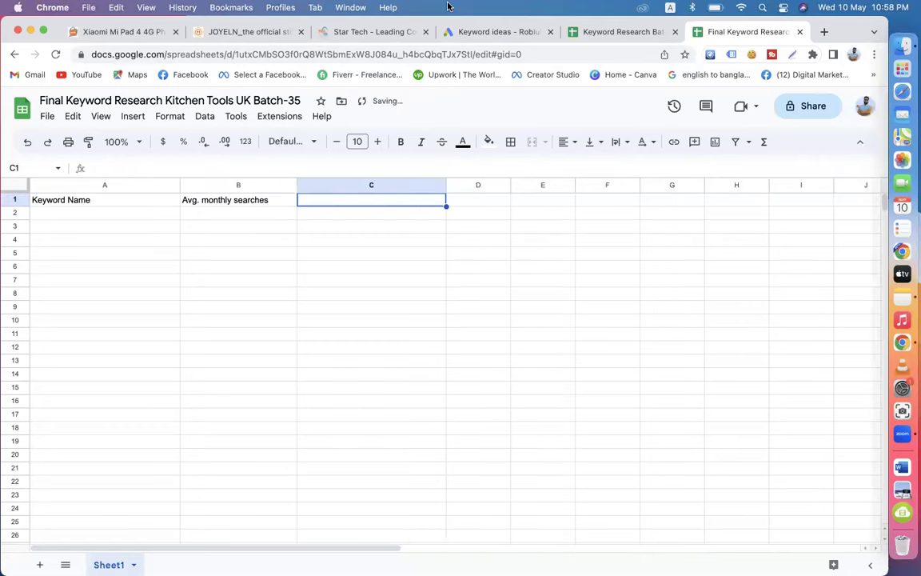
{"action": "left_click", "coordinate": [502, 31]}
{"action": "left_click", "coordinate": [572, 32]}
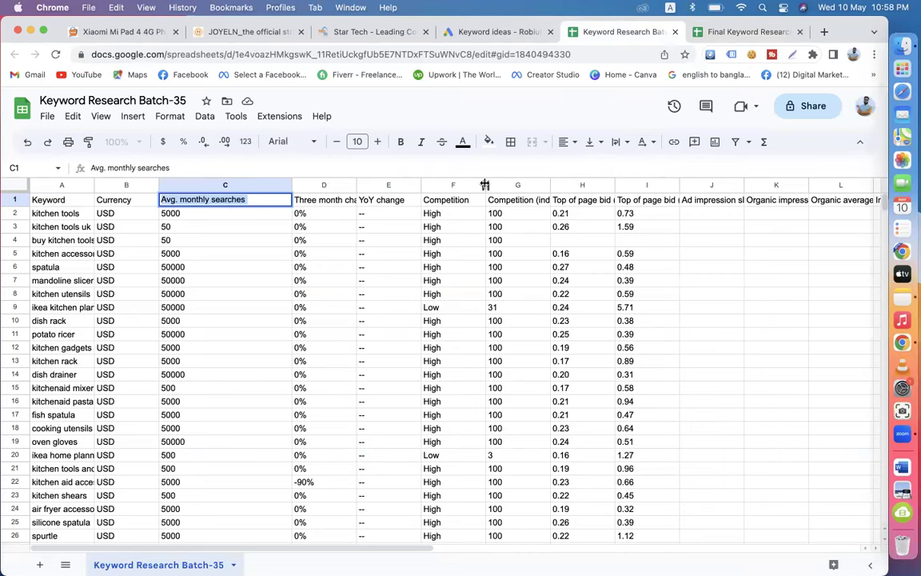
{"action": "left_click_drag", "start_coordinate": [485, 184], "coordinate": [567, 185]}
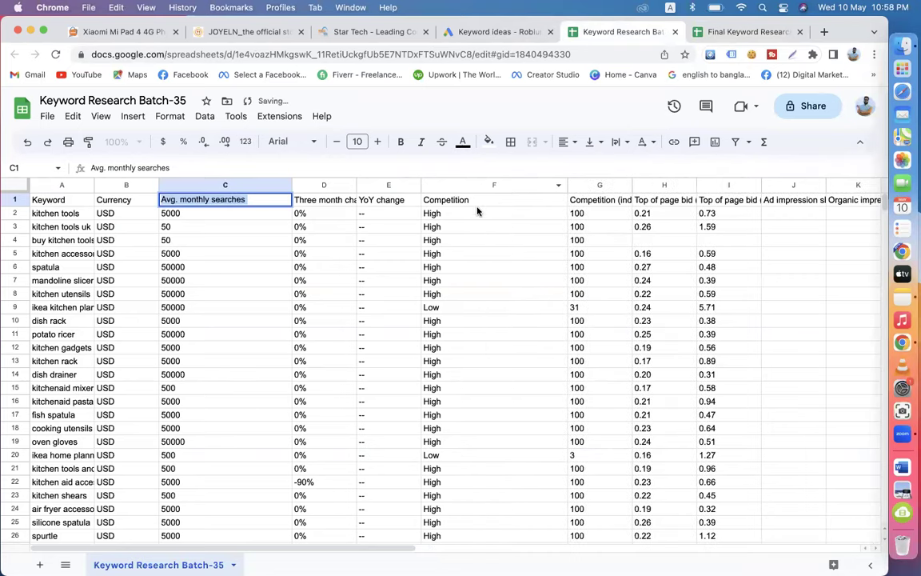
{"action": "scroll", "coordinate": [483, 259], "scroll_direction": "down", "scroll_amount": 4}
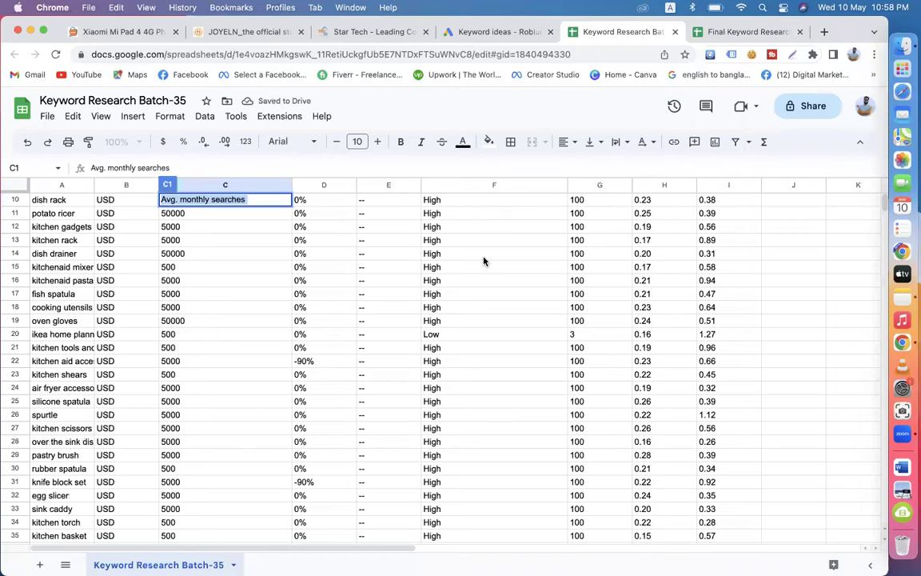
{"action": "scroll", "coordinate": [483, 260], "scroll_direction": "up", "scroll_amount": 4}
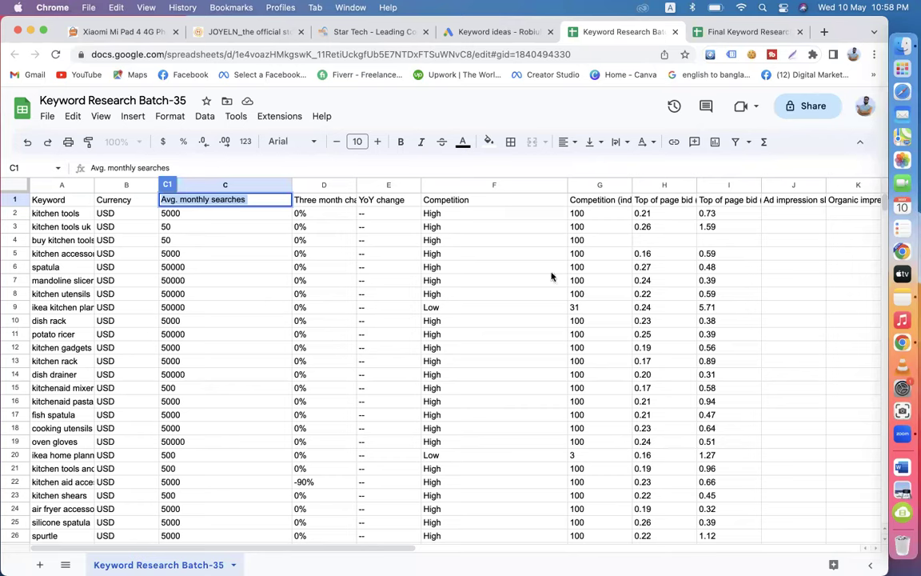
{"action": "left_click_drag", "start_coordinate": [697, 184], "coordinate": [752, 185]}
{"action": "left_click_drag", "start_coordinate": [817, 185], "coordinate": [852, 185]}
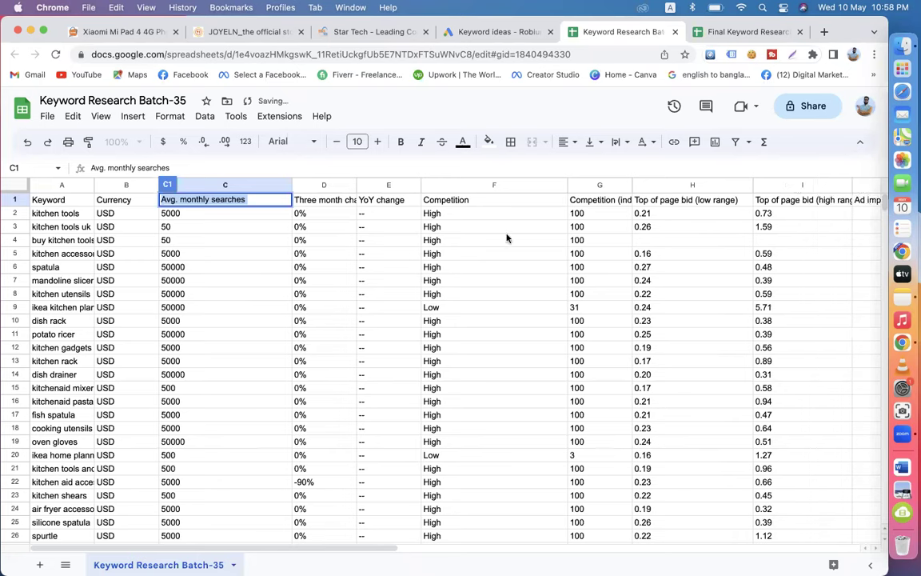
Step: Copy the Competition header from the exported sheet into cell C1 of the final spreadsheet
{"action": "left_click", "coordinate": [486, 200]}
{"action": "double_click", "coordinate": [486, 200]}
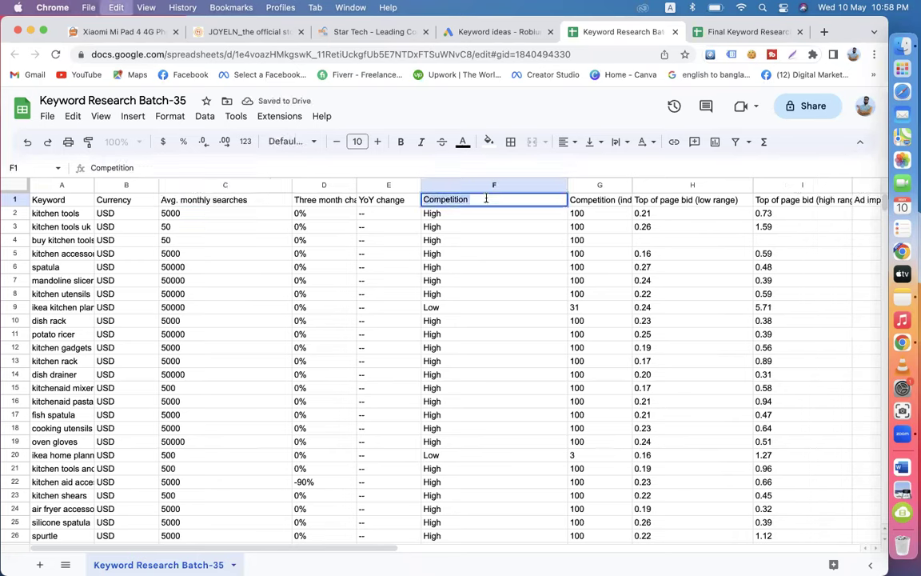
{"action": "left_click", "coordinate": [731, 32]}
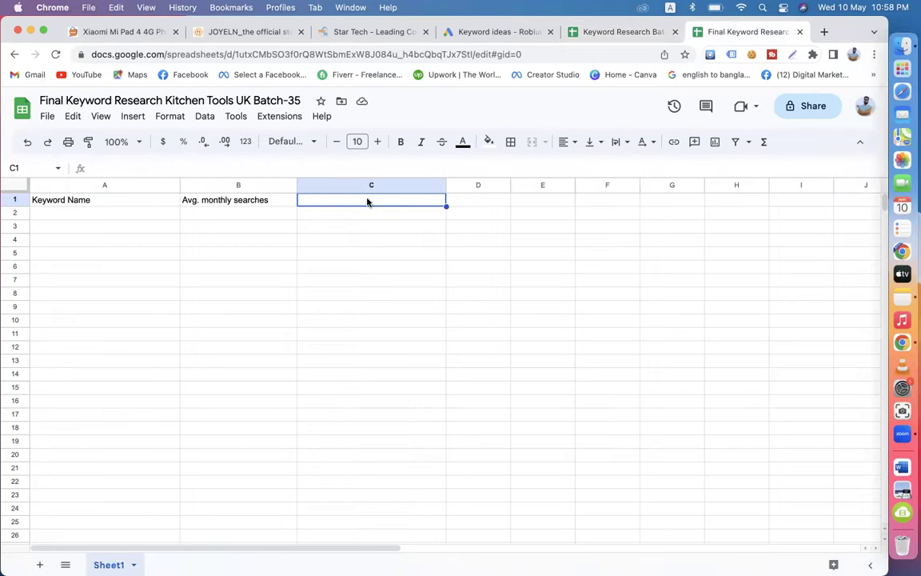
{"action": "type", "text": "Competition"}
Step: Widen column D of the final spreadsheet and copy the Top of page bid (low range) header from the exported sheet into D1
{"action": "left_click", "coordinate": [471, 199]}
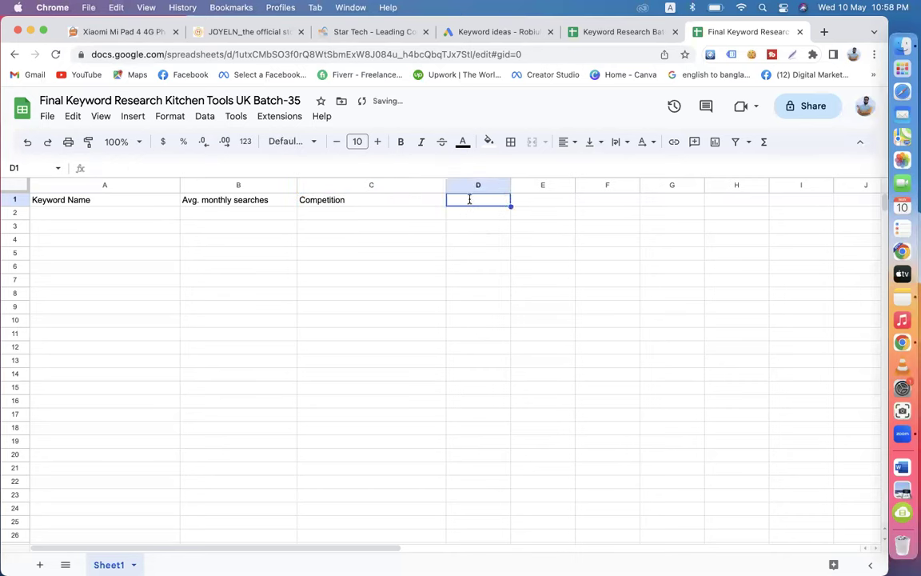
{"action": "left_click_drag", "start_coordinate": [510, 185], "coordinate": [571, 185]}
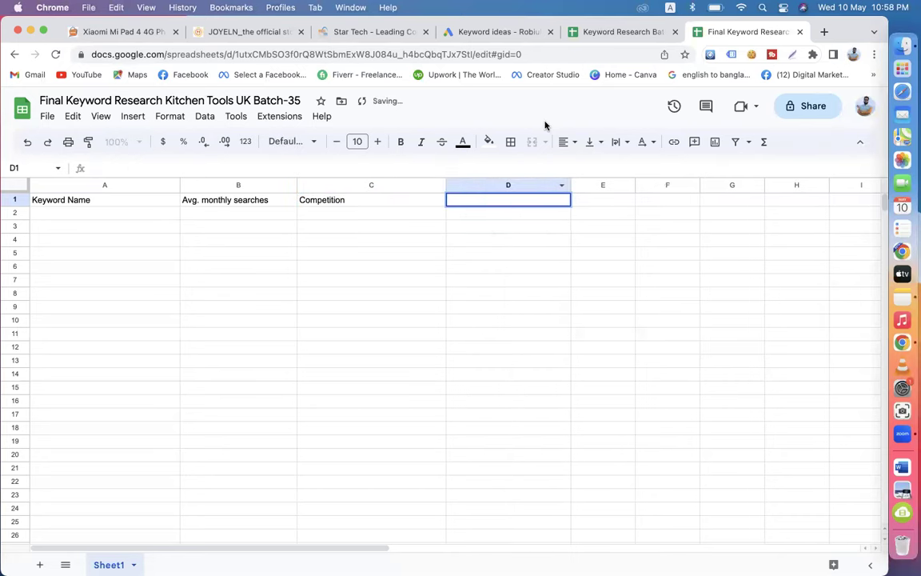
{"action": "left_click", "coordinate": [600, 31]}
{"action": "left_click", "coordinate": [695, 200]}
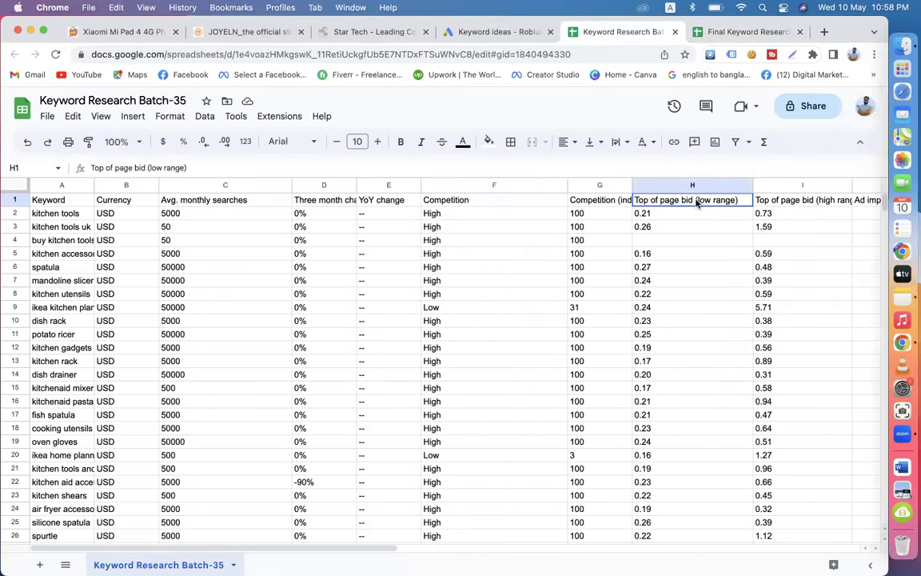
{"action": "double_click", "coordinate": [696, 200]}
{"action": "key", "text": "super+c"}
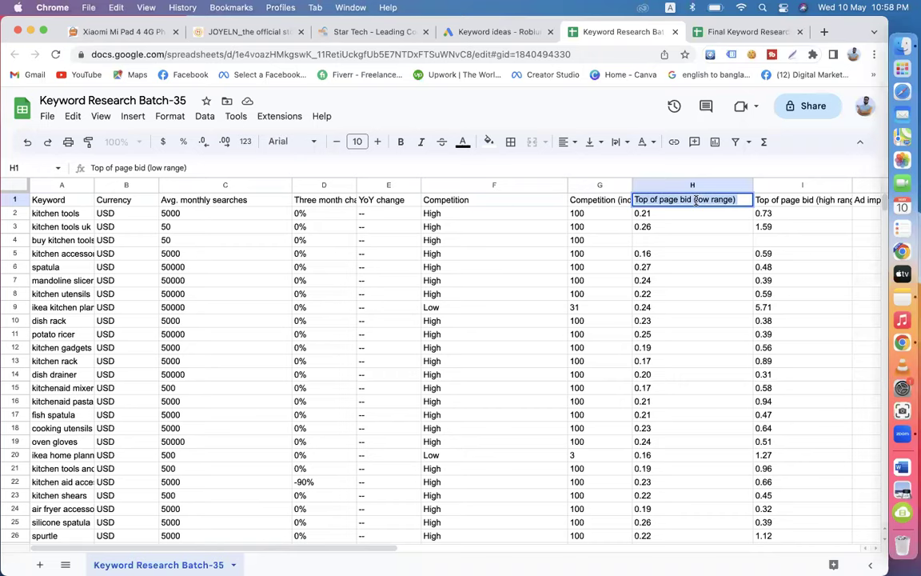
{"action": "left_click", "coordinate": [743, 32]}
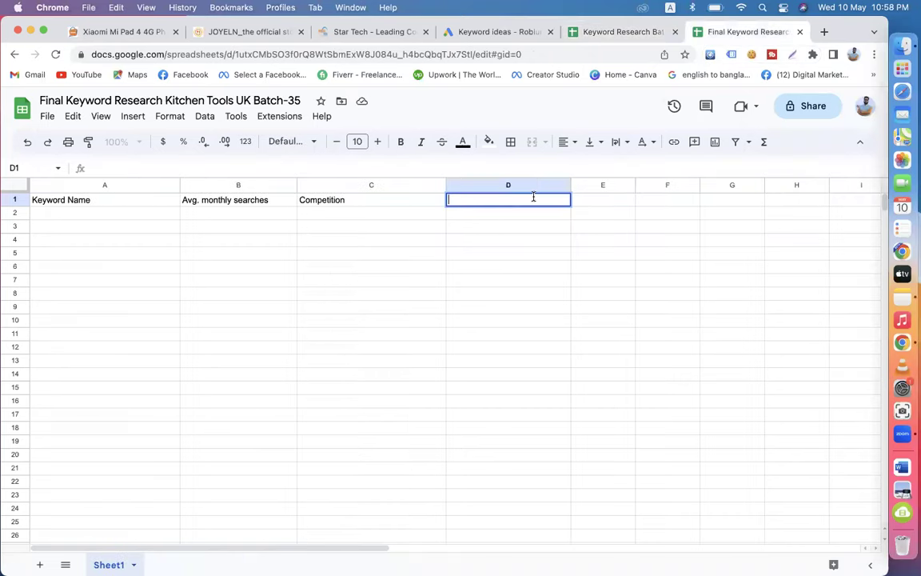
{"action": "key", "text": "super+v"}
Step: Widen column E of the final spreadsheet and copy the Top of page bid (high range) header from the exported sheet into E1
{"action": "left_click", "coordinate": [601, 206]}
{"action": "left_click_drag", "start_coordinate": [635, 184], "coordinate": [716, 185]}
{"action": "left_click", "coordinate": [624, 32]}
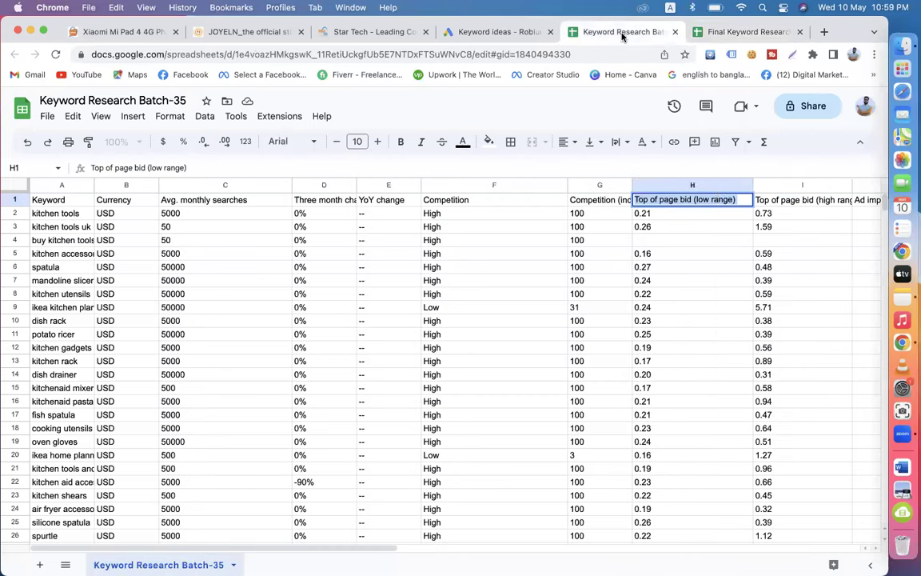
{"action": "left_click", "coordinate": [796, 196]}
{"action": "double_click", "coordinate": [796, 196]}
{"action": "key", "text": "super+c"}
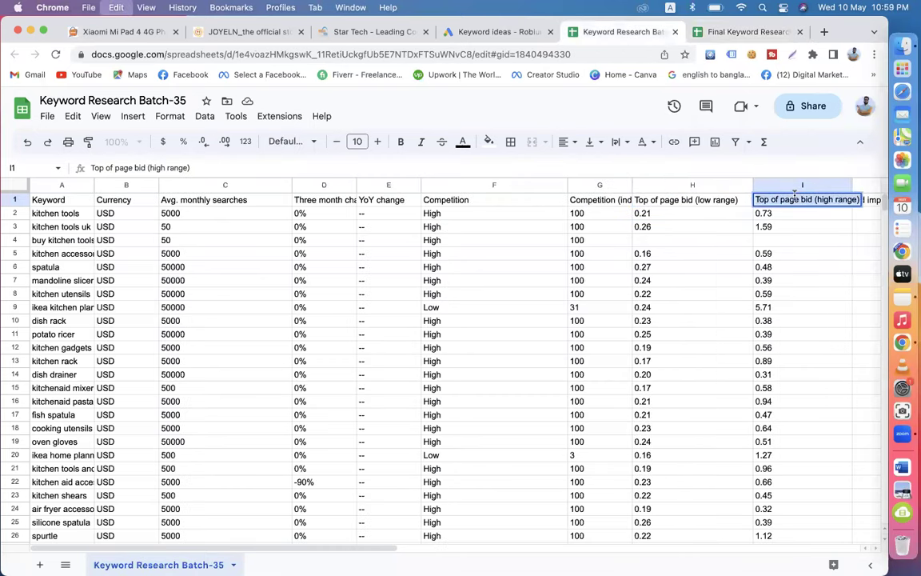
{"action": "left_click", "coordinate": [751, 32]}
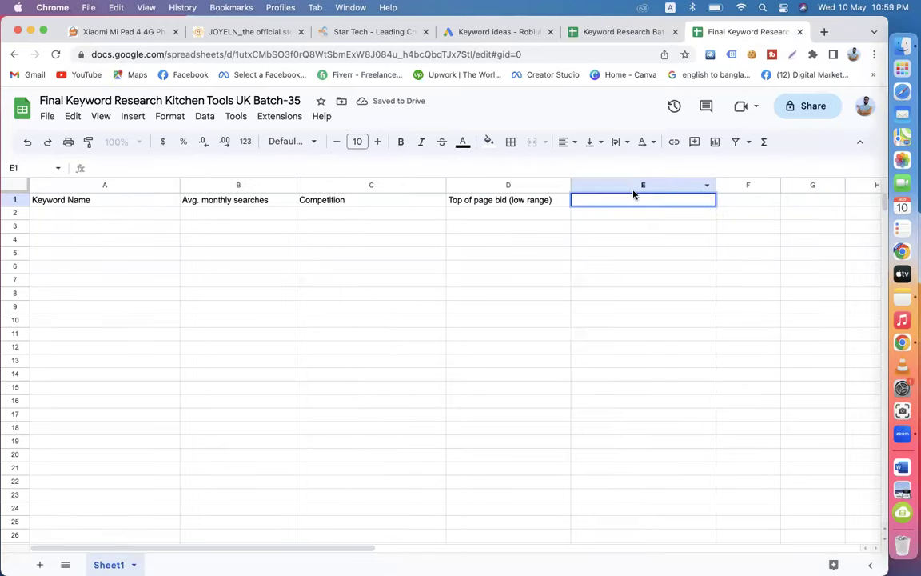
{"action": "key", "text": "super+v"}
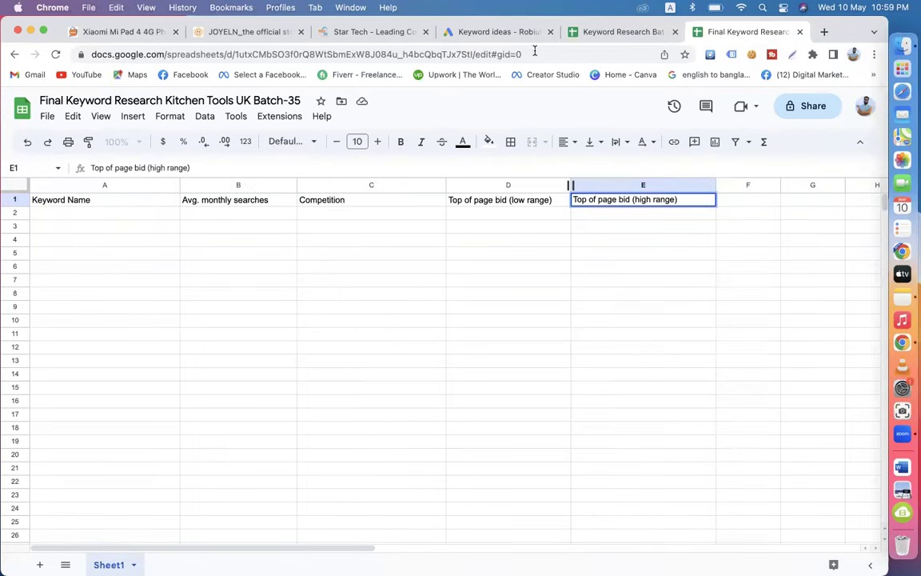
{"action": "left_click", "coordinate": [602, 33]}
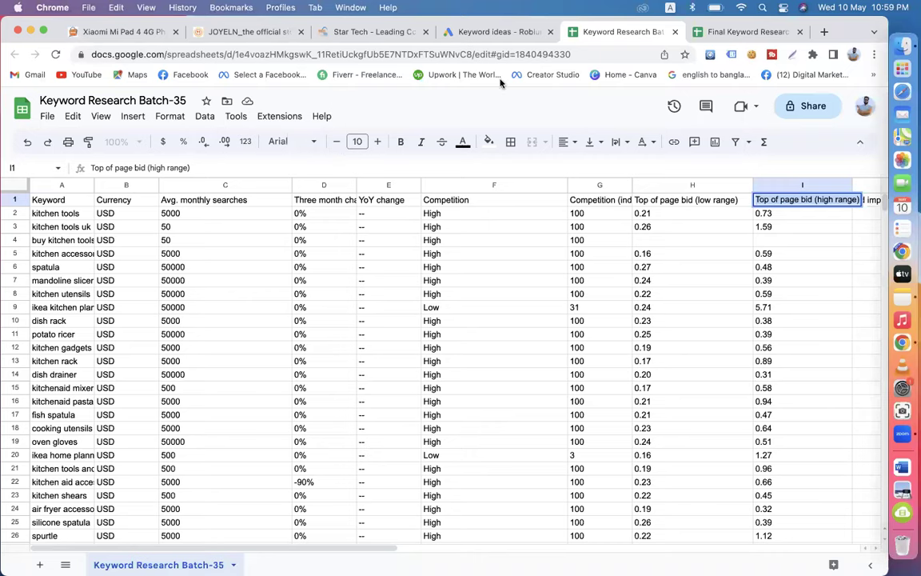
{"action": "left_click", "coordinate": [824, 32]}
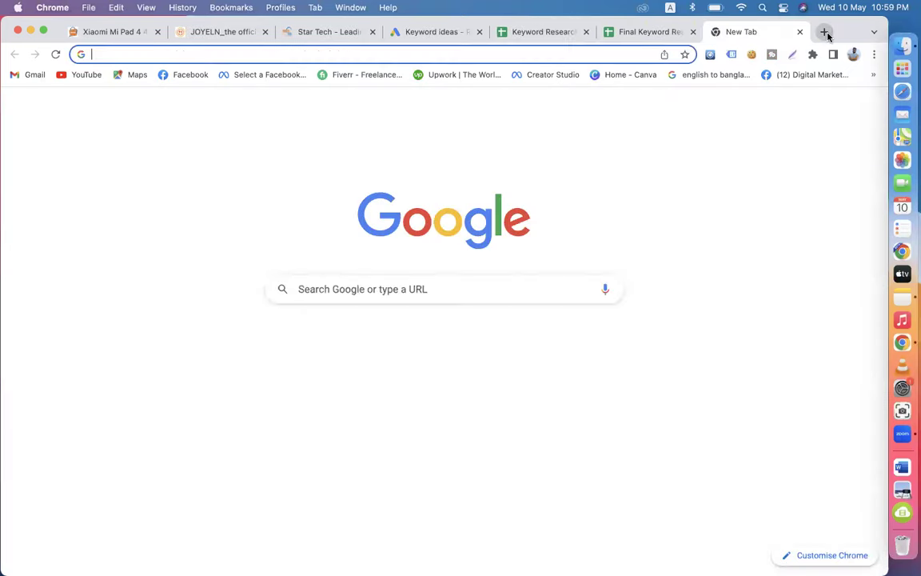
{"action": "left_click", "coordinate": [824, 31]}
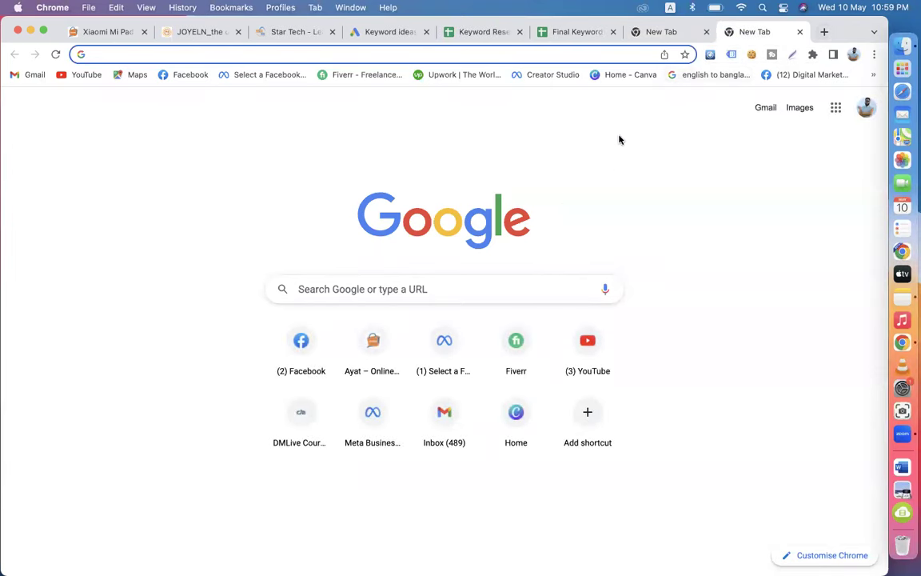
{"action": "left_click", "coordinate": [799, 32]}
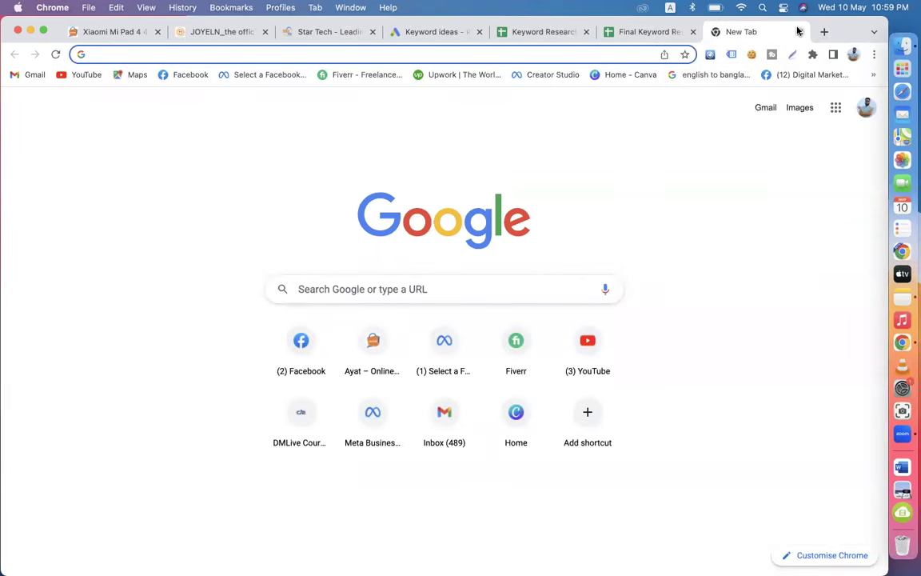
{"action": "left_click", "coordinate": [797, 31]}
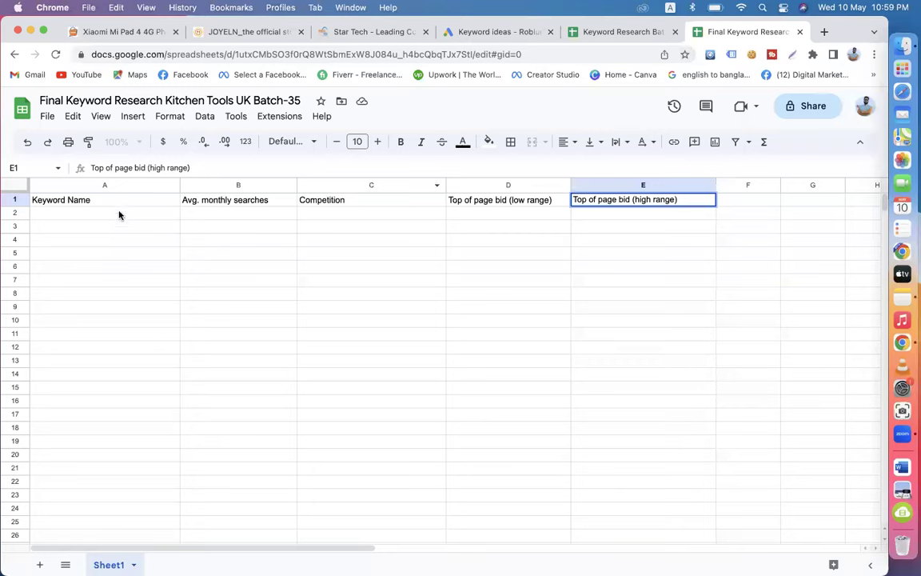
Step: Color the Keyword Name header text in cell A1 of the final spreadsheet red
{"action": "double_click", "coordinate": [95, 200]}
{"action": "left_click_drag", "start_coordinate": [95, 200], "coordinate": [32, 200]}
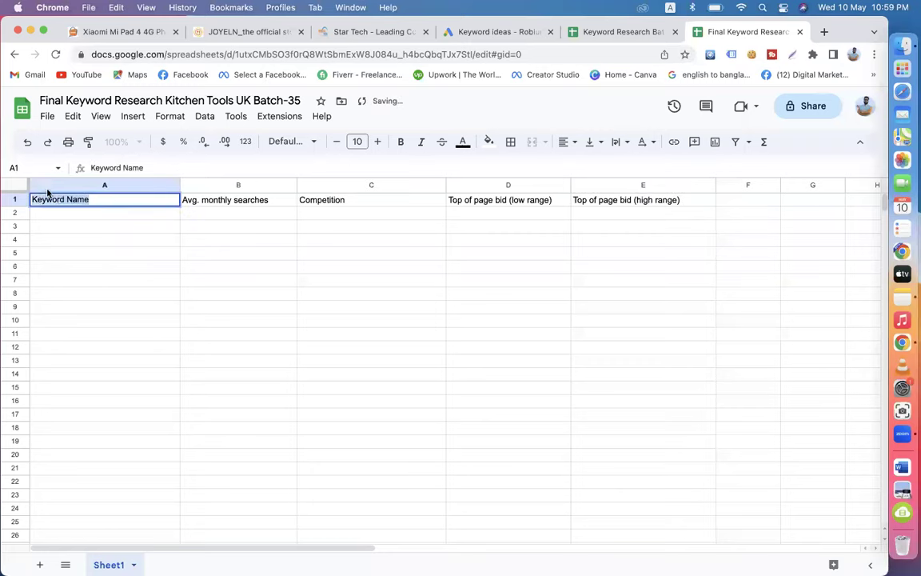
{"action": "left_click", "coordinate": [463, 141]}
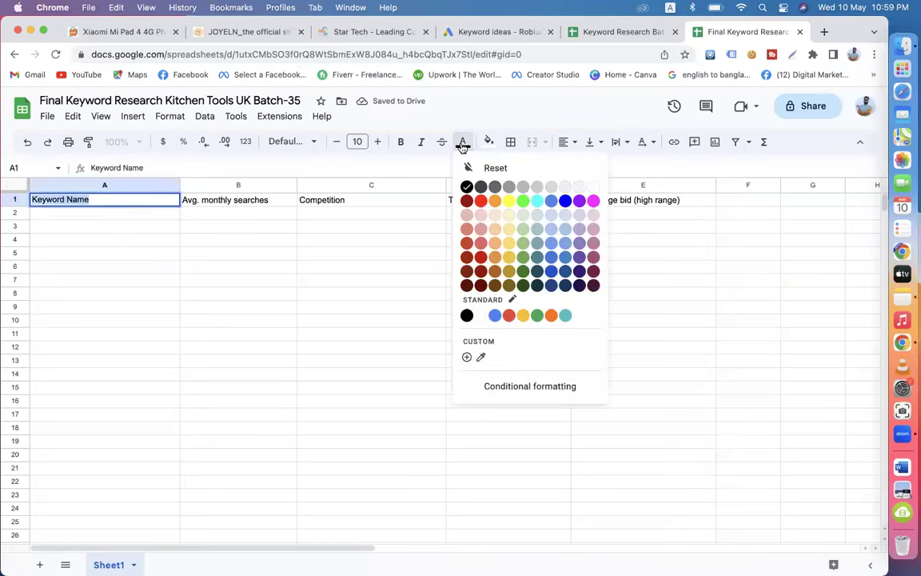
{"action": "left_click", "coordinate": [480, 203]}
Step: Color the Avg. monthly searches header text in cell B1 green, then change it to the standard blue
{"action": "left_click", "coordinate": [271, 200]}
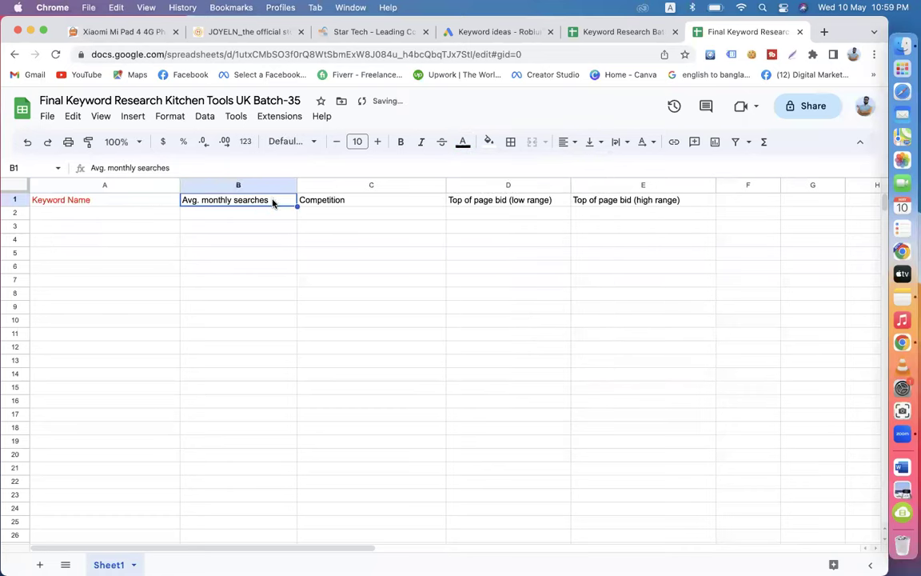
{"action": "double_click", "coordinate": [269, 197]}
{"action": "left_click_drag", "start_coordinate": [267, 199], "coordinate": [182, 194]}
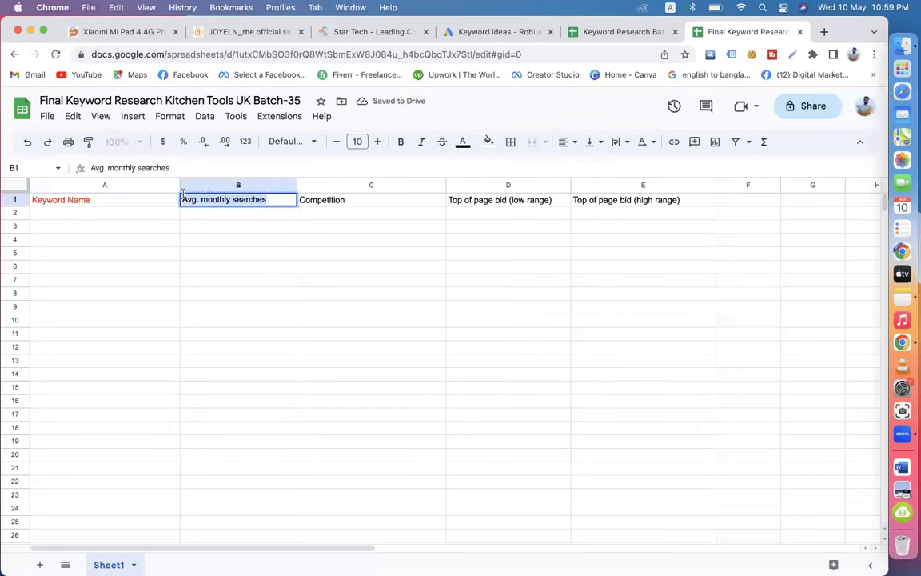
{"action": "left_click", "coordinate": [463, 143]}
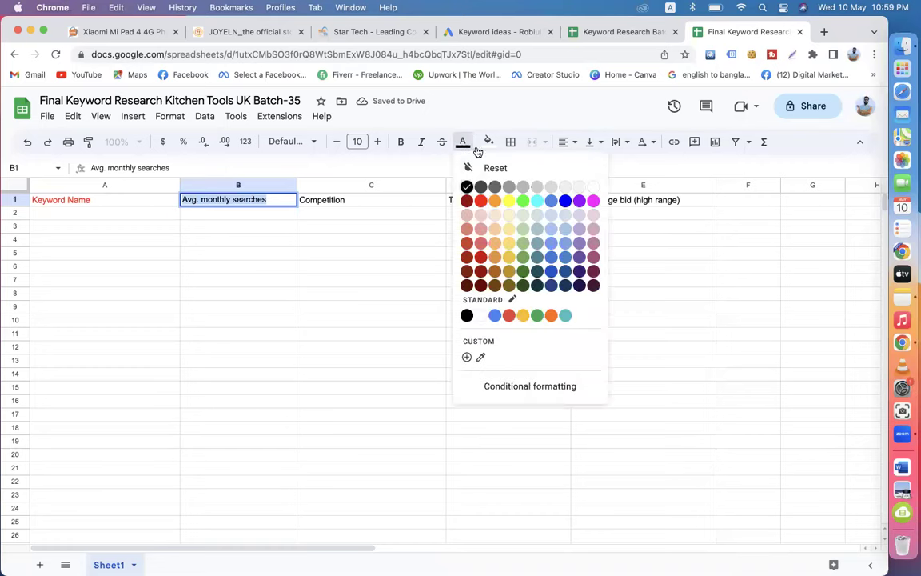
{"action": "left_click", "coordinate": [522, 201]}
{"action": "left_click", "coordinate": [463, 142]}
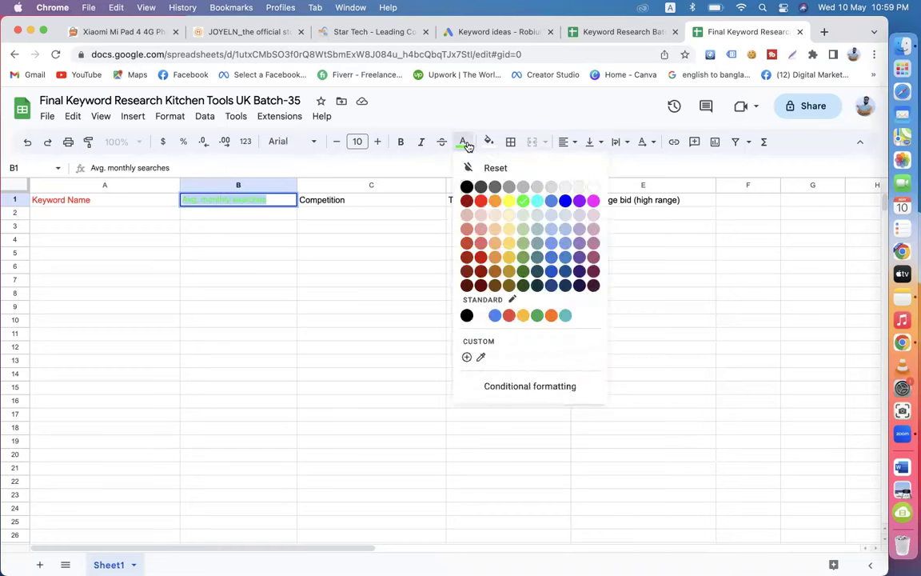
{"action": "left_click", "coordinate": [495, 316]}
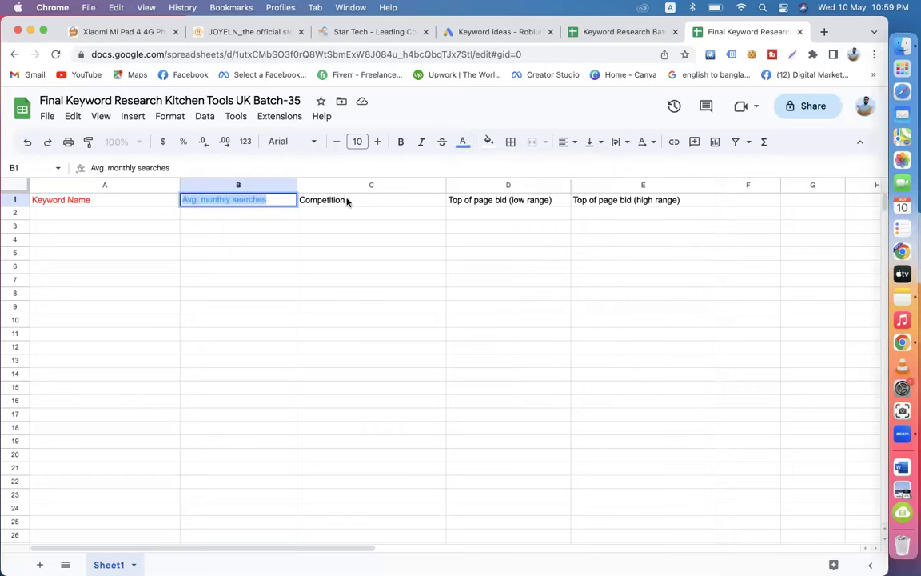
Step: Color the Competition header text in C1 magenta and the Top of page bid (low range) header text in D1 red
{"action": "double_click", "coordinate": [346, 199]}
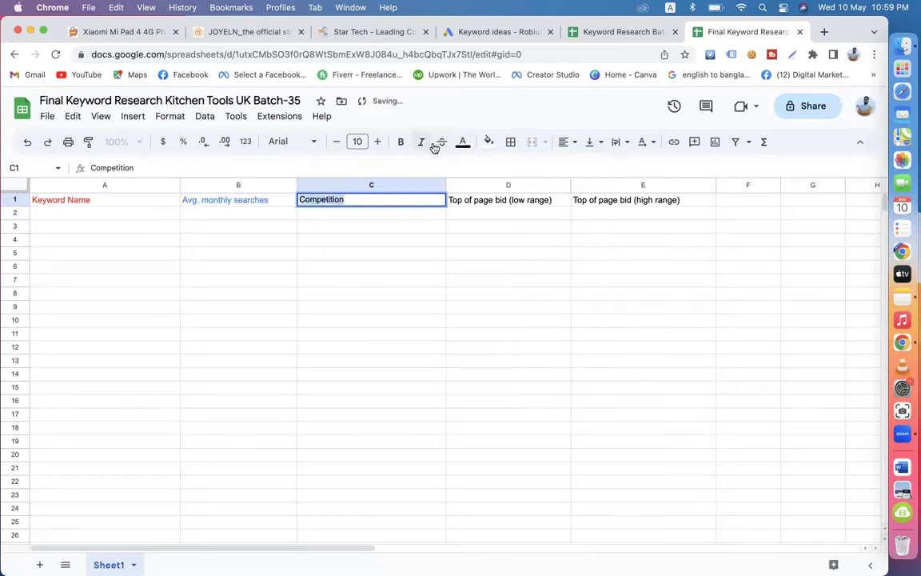
{"action": "left_click", "coordinate": [462, 142]}
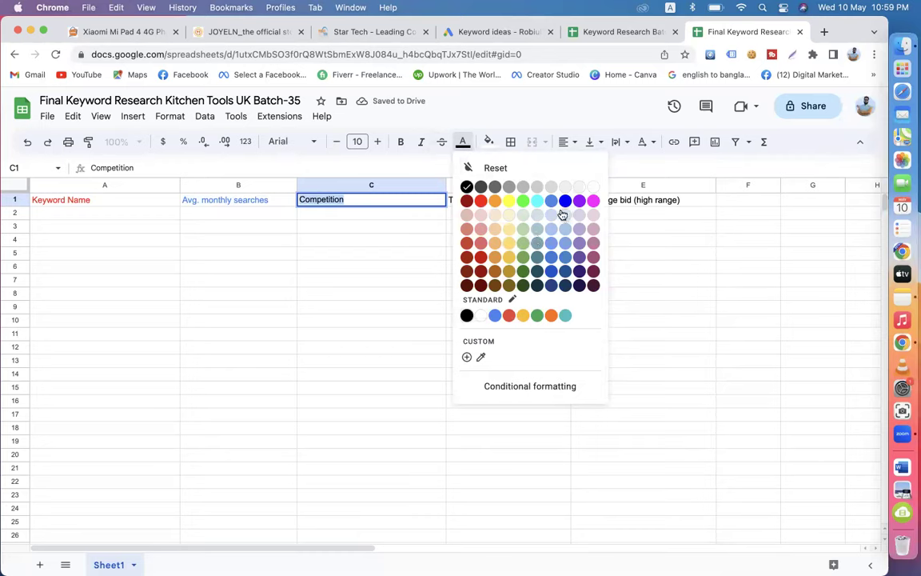
{"action": "left_click", "coordinate": [593, 200]}
{"action": "double_click", "coordinate": [498, 200]}
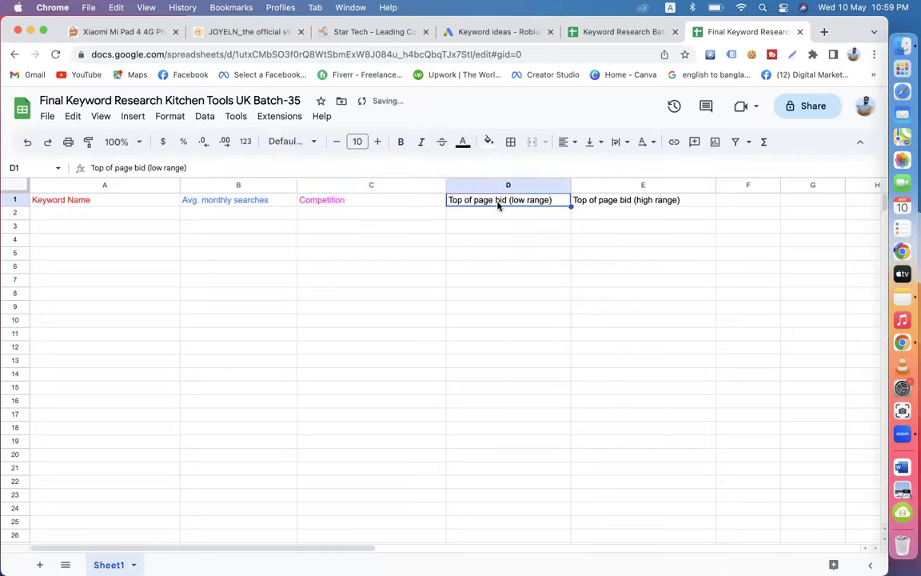
{"action": "triple_click", "coordinate": [498, 200]}
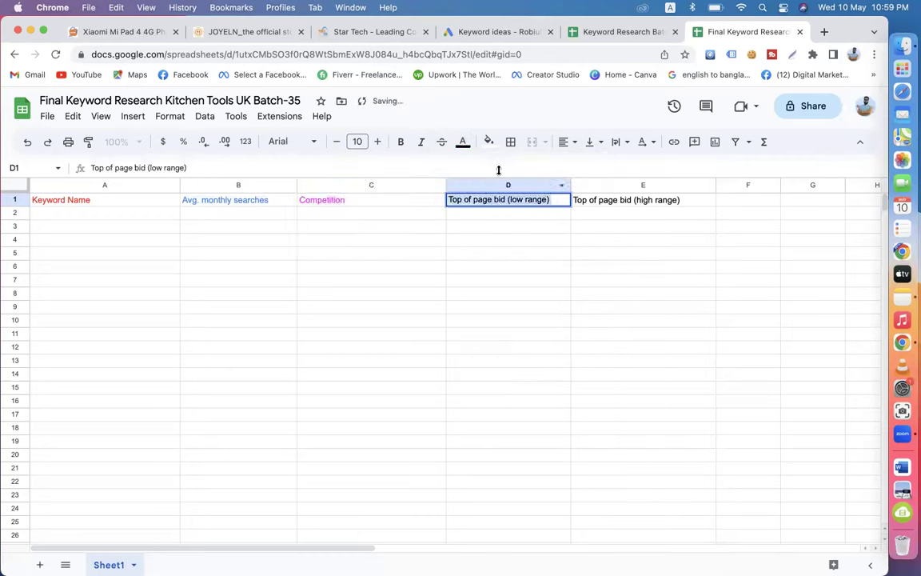
{"action": "left_click", "coordinate": [462, 142]}
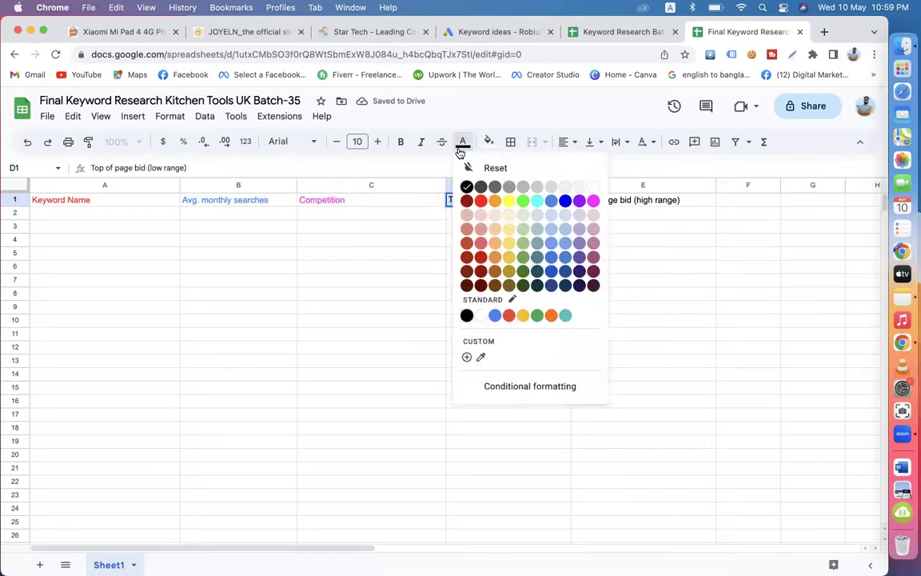
{"action": "left_click", "coordinate": [480, 200]}
Step: Color the Top of page bid (high range) header text in cell E1 the standard blue
{"action": "double_click", "coordinate": [654, 200]}
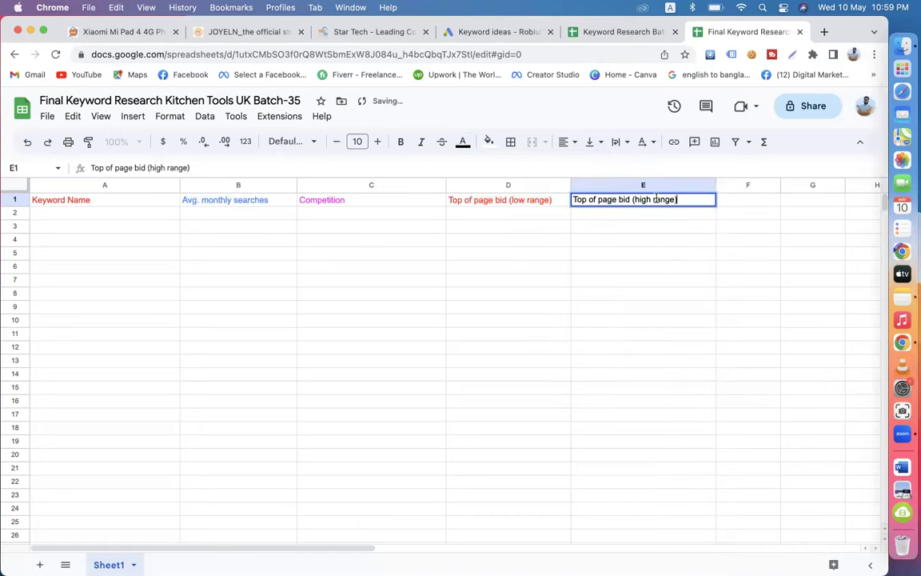
{"action": "triple_click", "coordinate": [655, 200]}
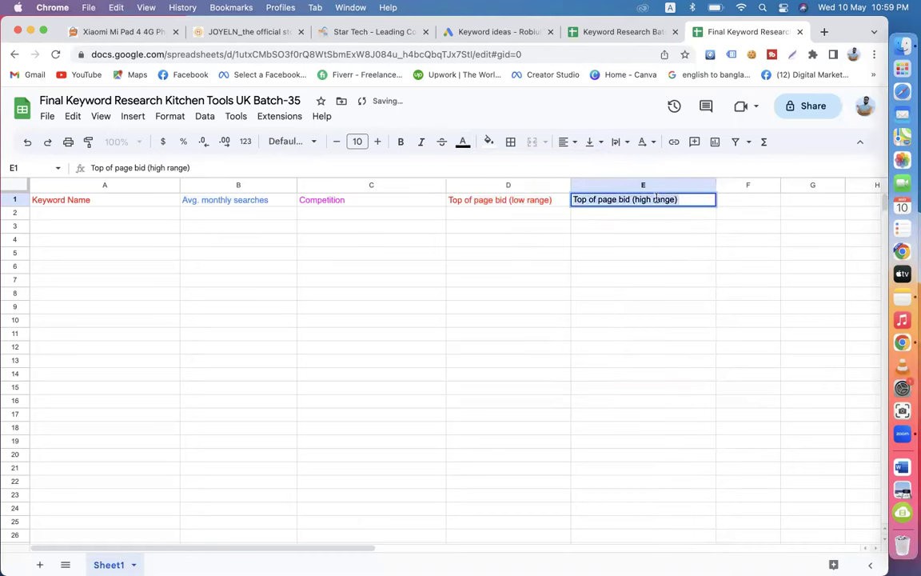
{"action": "left_click", "coordinate": [463, 142]}
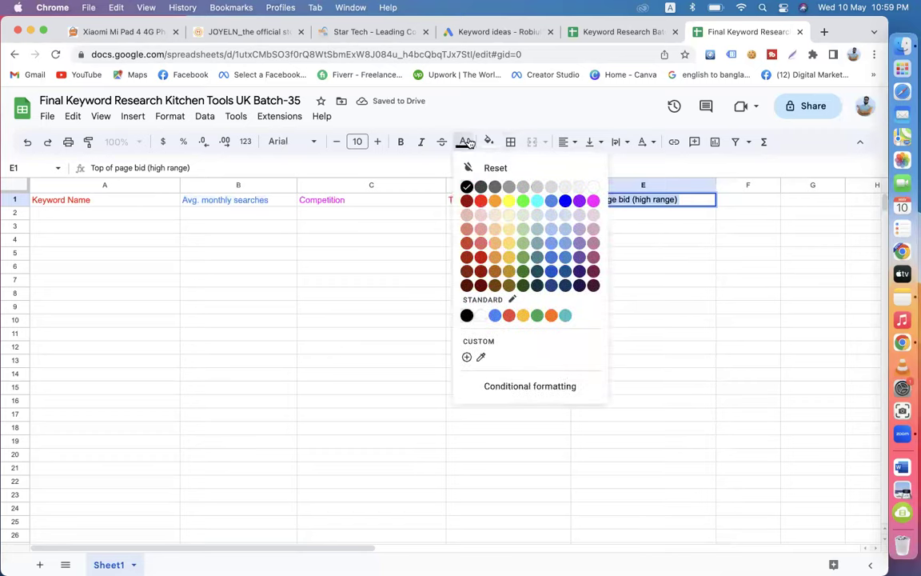
{"action": "left_click", "coordinate": [495, 315]}
{"action": "left_click", "coordinate": [86, 213]}
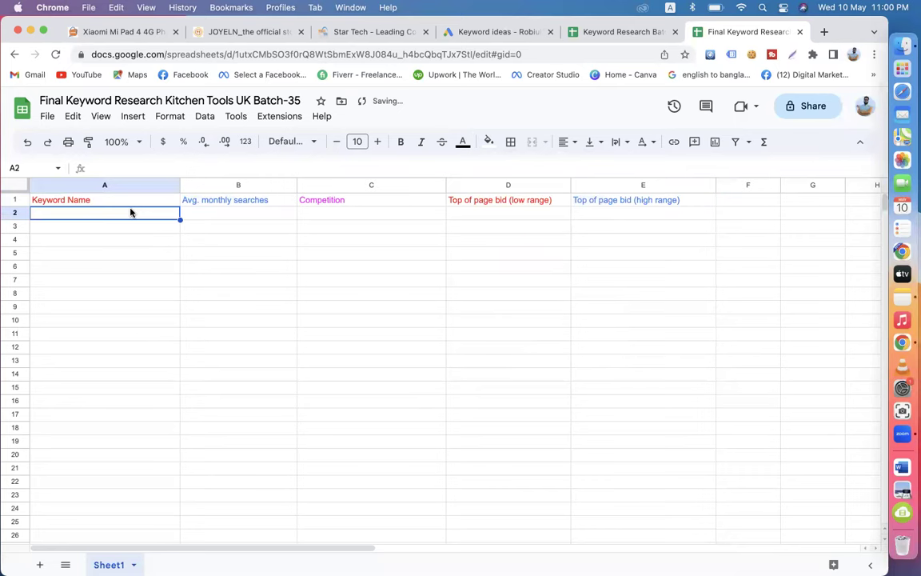
Step: Delete the Currency column from the exported Keyword Research Batch-35 sheet
{"action": "left_click", "coordinate": [584, 31]}
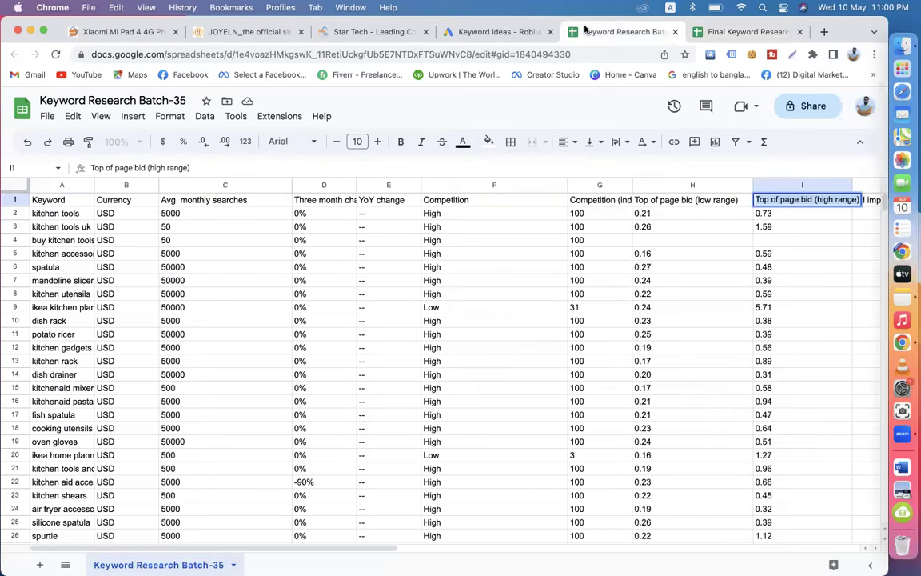
{"action": "left_click", "coordinate": [128, 185]}
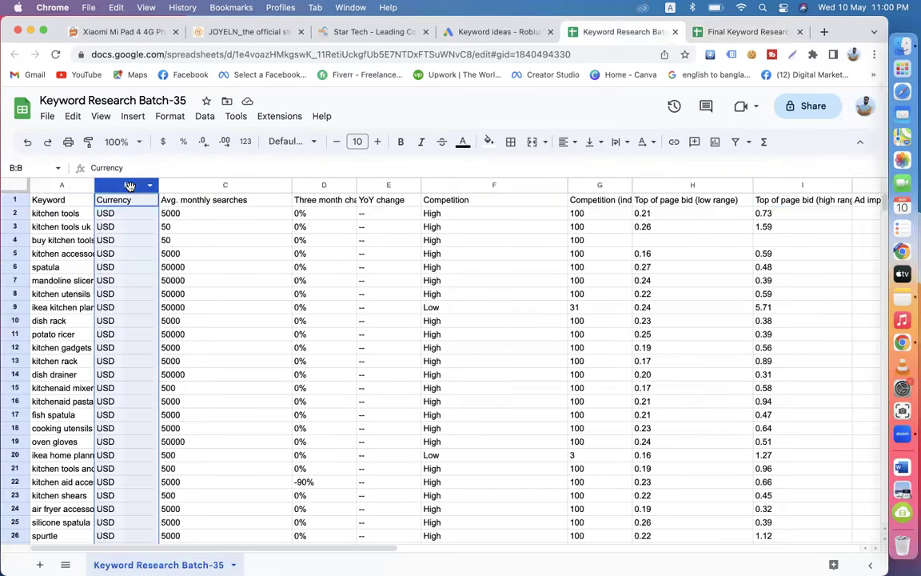
{"action": "right_click", "coordinate": [129, 188]}
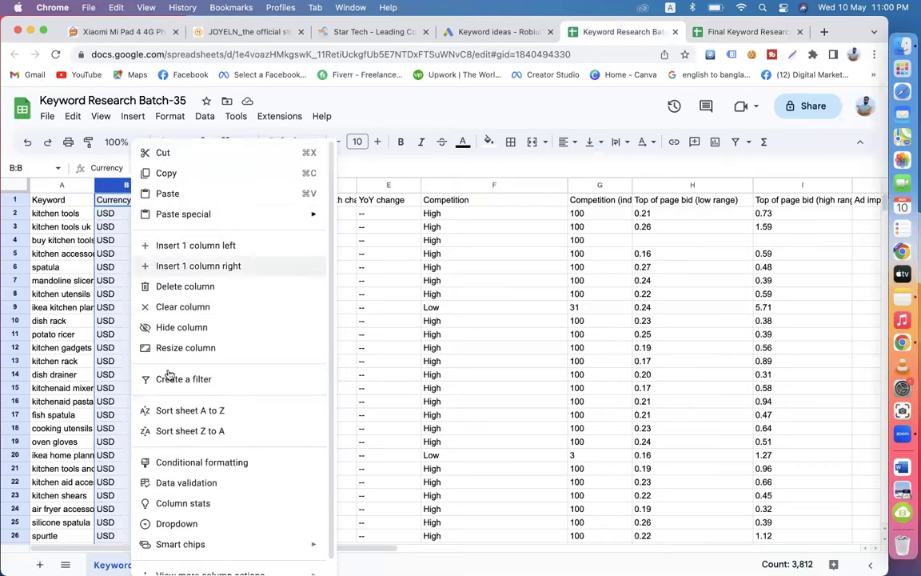
{"action": "left_click", "coordinate": [214, 288]}
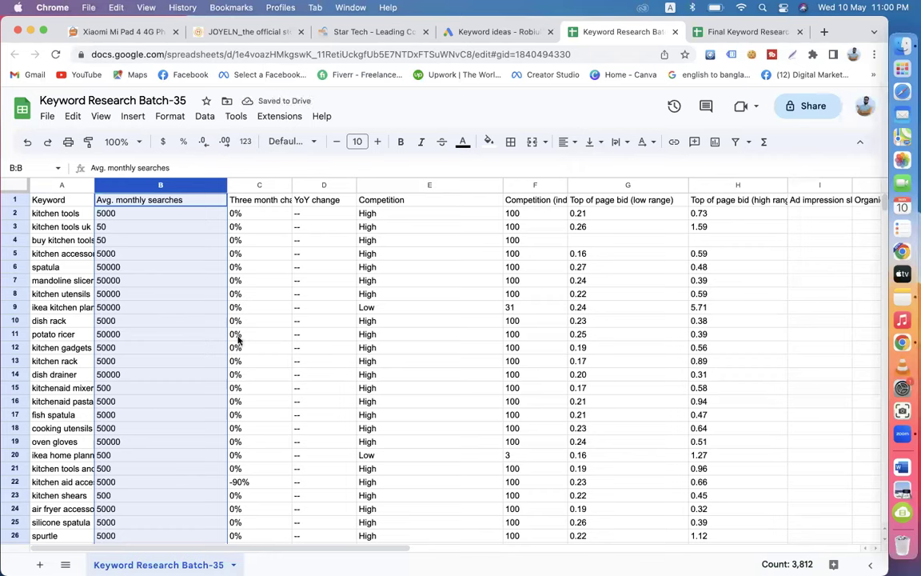
{"action": "left_click", "coordinate": [258, 187]}
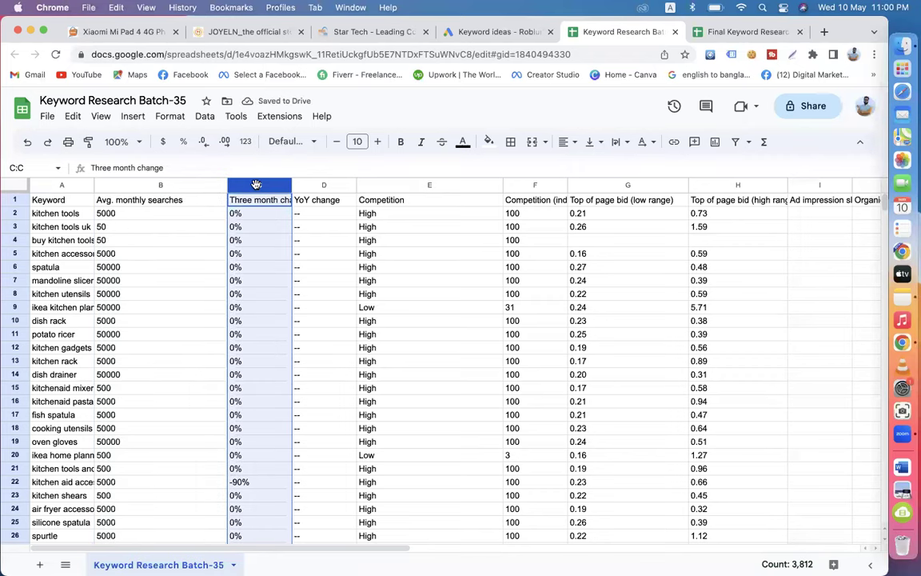
{"action": "right_click", "coordinate": [257, 187]}
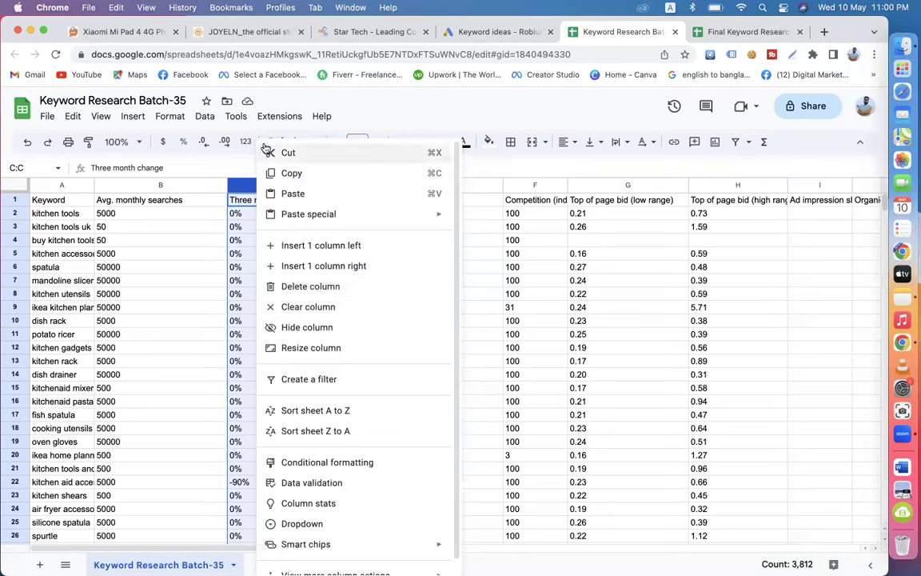
{"action": "left_click", "coordinate": [328, 100]}
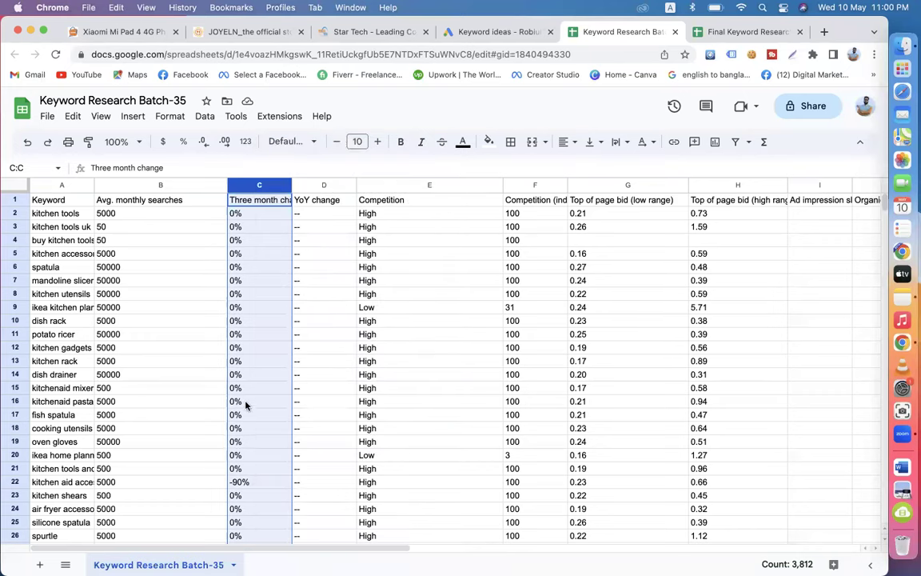
Step: Widen the Keyword, Three month change and YoY change columns so their full contents fit
{"action": "left_click_drag", "start_coordinate": [93, 185], "coordinate": [163, 186]}
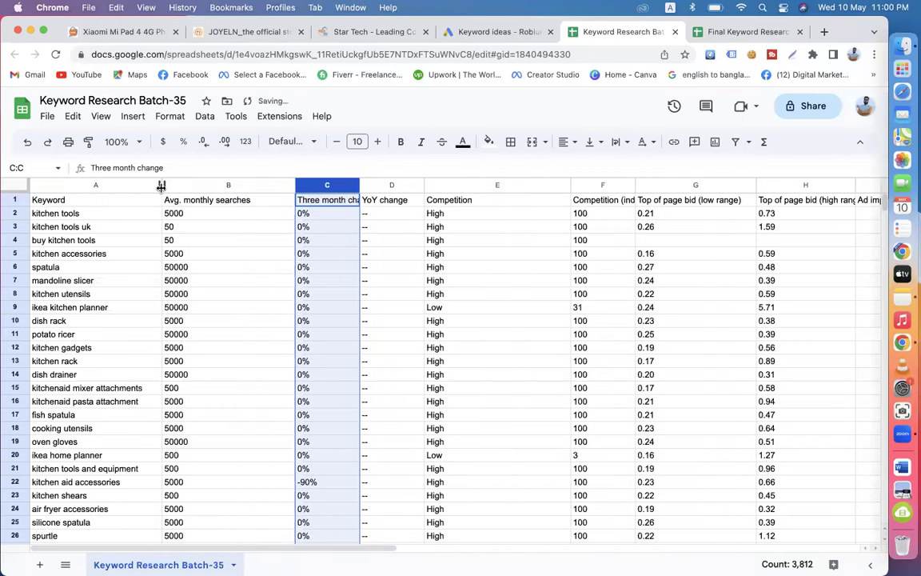
{"action": "left_click", "coordinate": [312, 484]}
{"action": "left_click", "coordinate": [112, 484]}
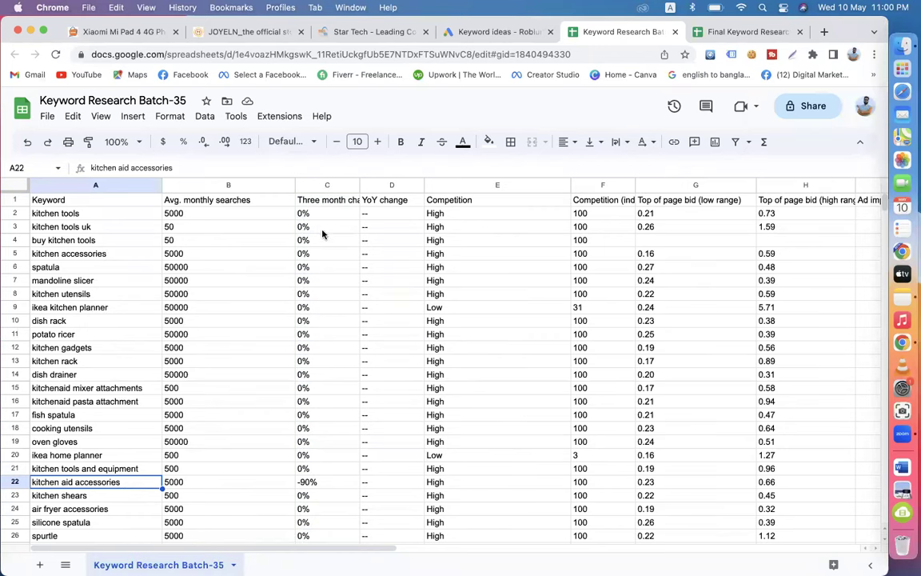
{"action": "left_click_drag", "start_coordinate": [361, 185], "coordinate": [391, 185]}
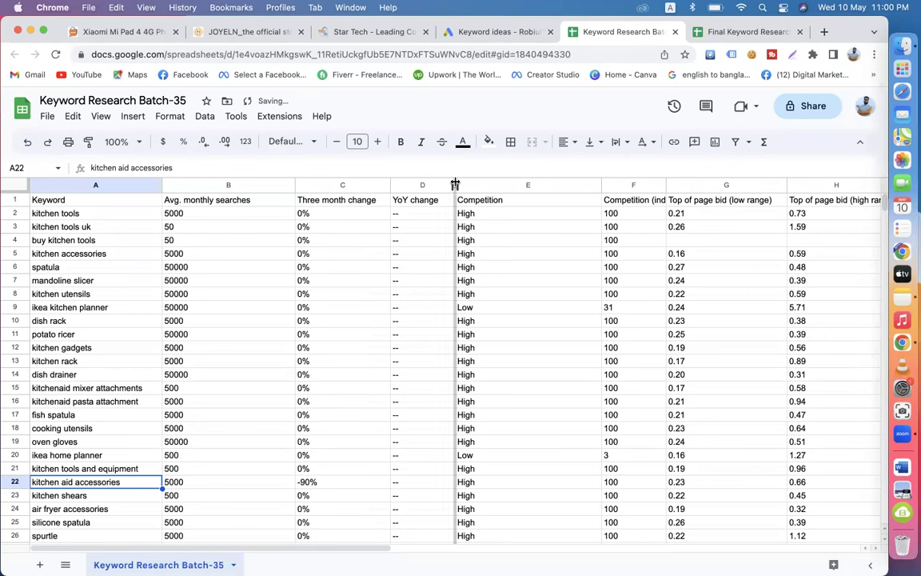
{"action": "left_click_drag", "start_coordinate": [454, 185], "coordinate": [473, 184]}
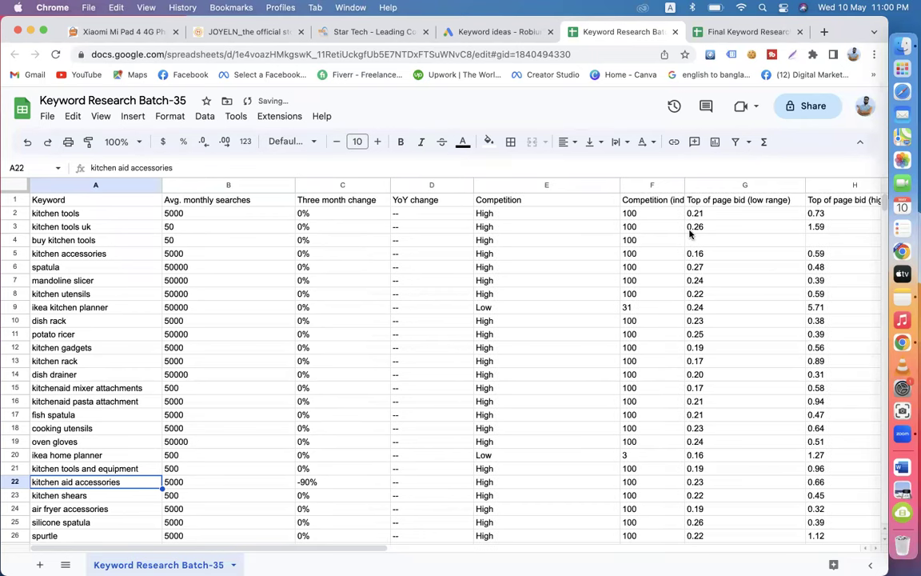
Step: Delete the Competition (indexed value) column from the exported Keyword Research Batch-35 sheet
{"action": "left_click", "coordinate": [652, 186]}
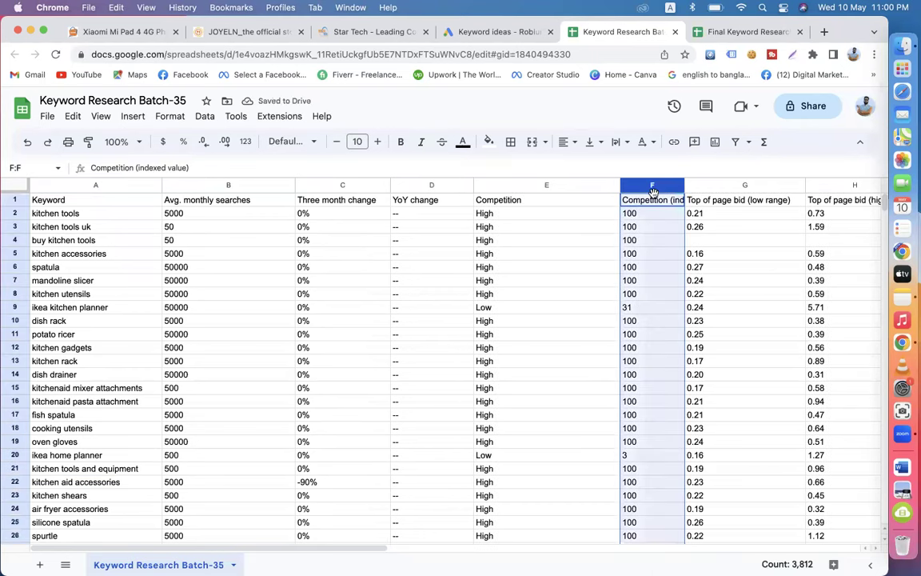
{"action": "right_click", "coordinate": [653, 192]}
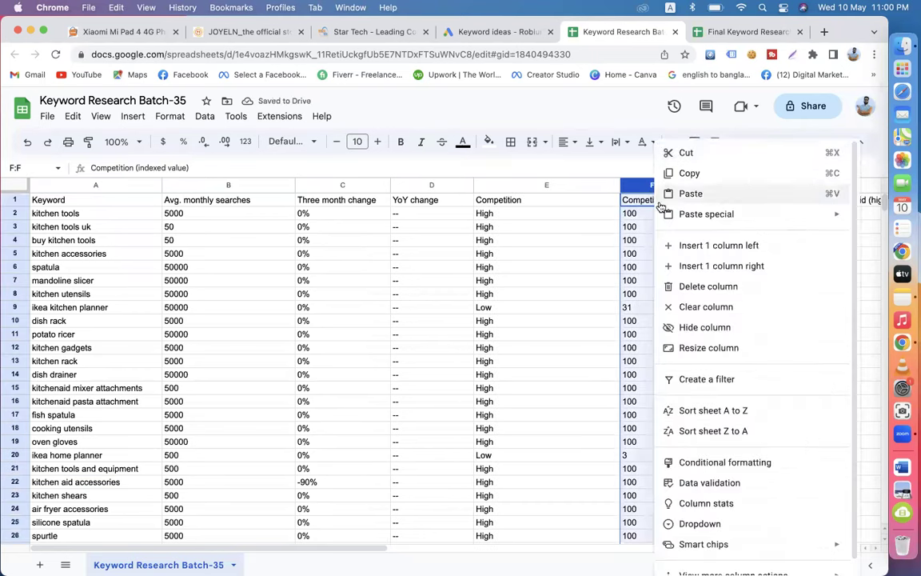
{"action": "left_click", "coordinate": [701, 288]}
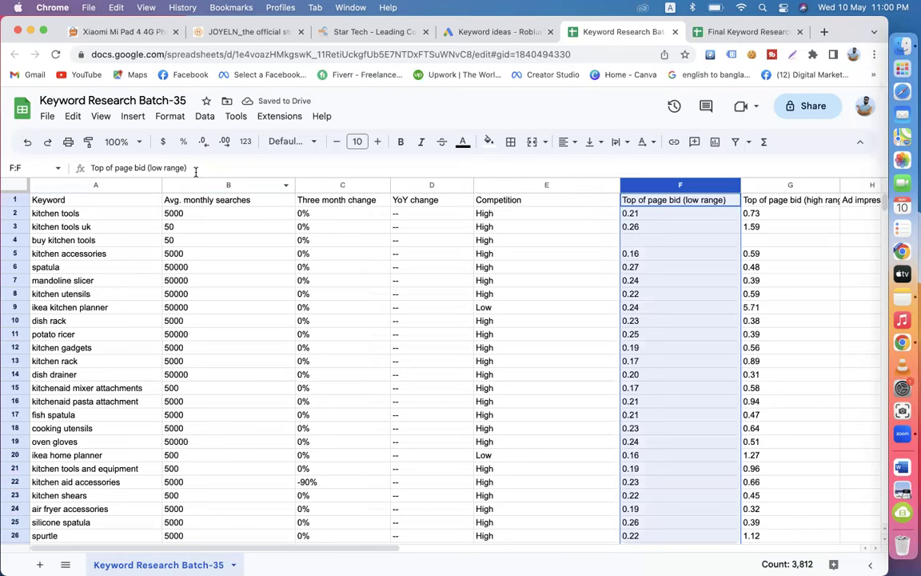
Step: Copy the keyword "kitchen tools" from the exported sheet into cell A2 of the Final Keyword Research Kitchen Tools UK Batch-35 sheet
{"action": "left_click", "coordinate": [84, 213]}
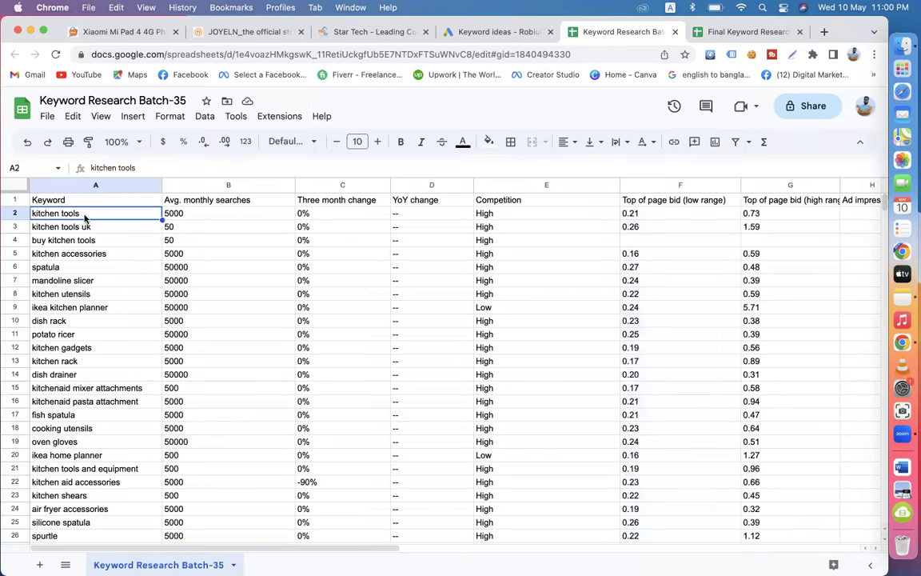
{"action": "double_click", "coordinate": [78, 213]}
{"action": "left_click_drag", "start_coordinate": [82, 213], "coordinate": [26, 209]}
{"action": "key", "text": "super+c"}
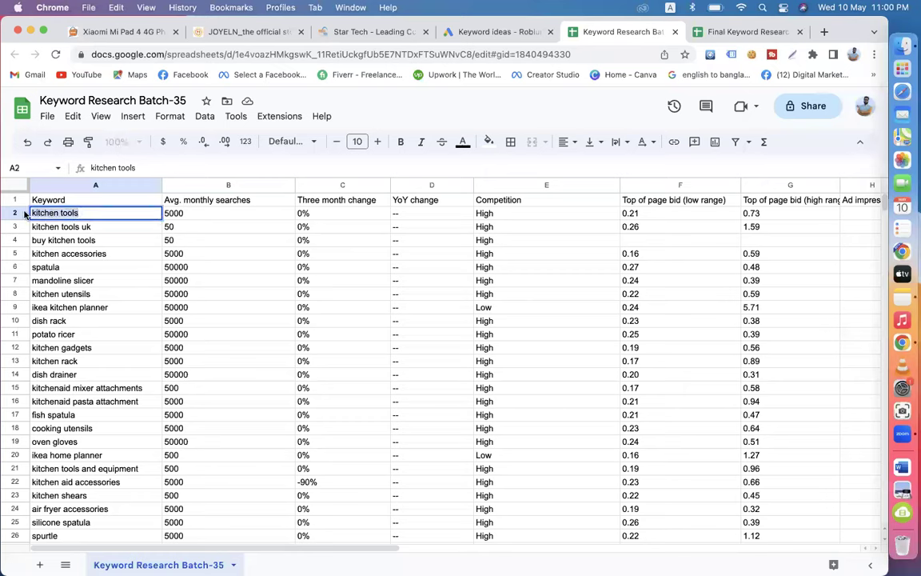
{"action": "left_click", "coordinate": [714, 30]}
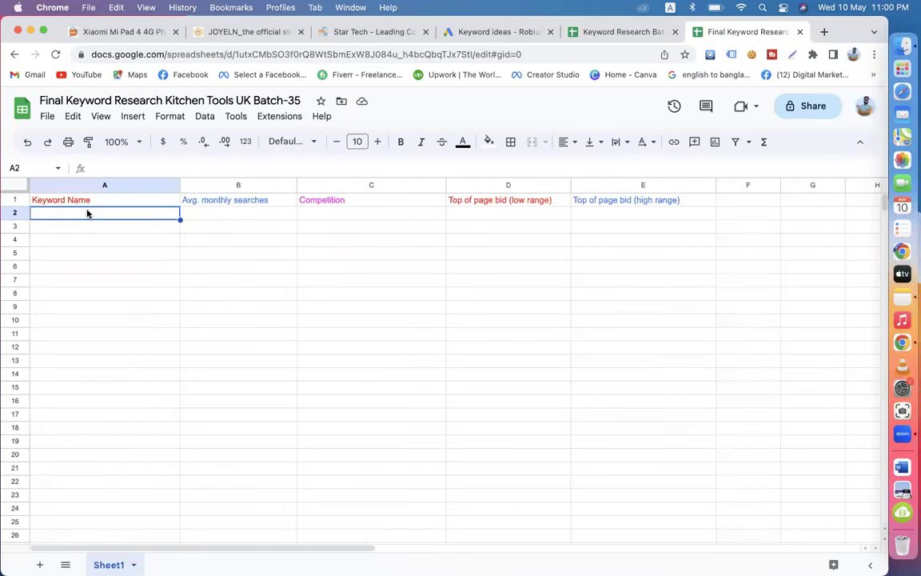
{"action": "key", "text": "super+v"}
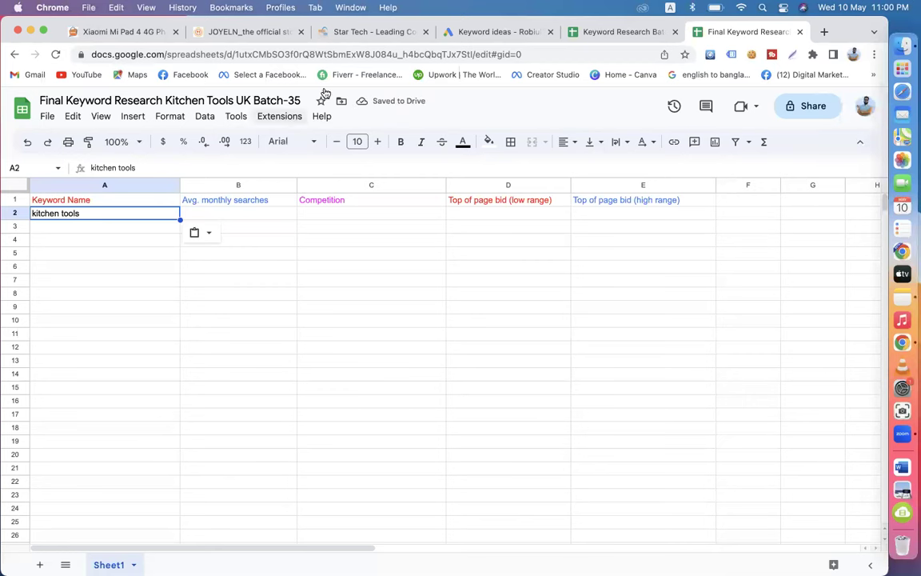
Step: Copy the keyword "kitchen tools uk" from the exported sheet into cell A3 of the final keyword sheet
{"action": "left_click", "coordinate": [587, 31]}
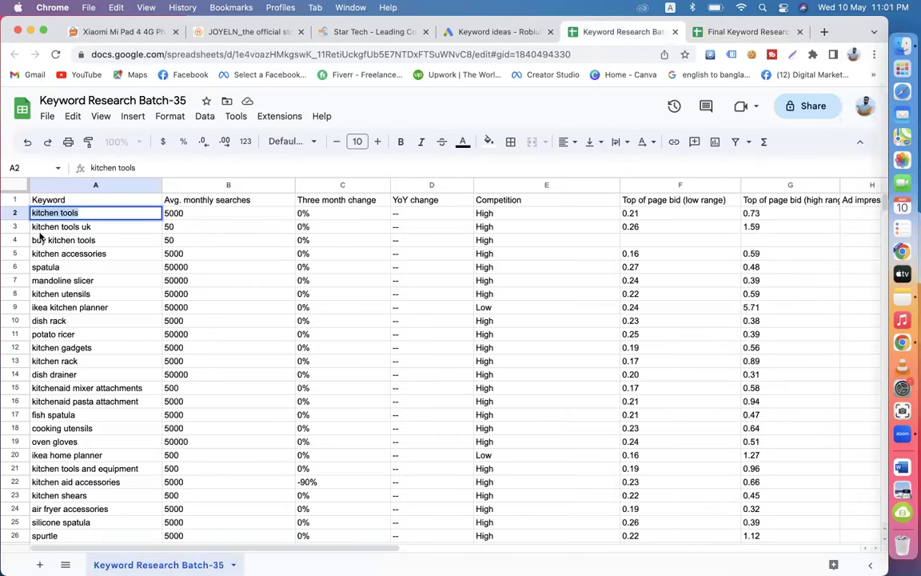
{"action": "left_click", "coordinate": [100, 228]}
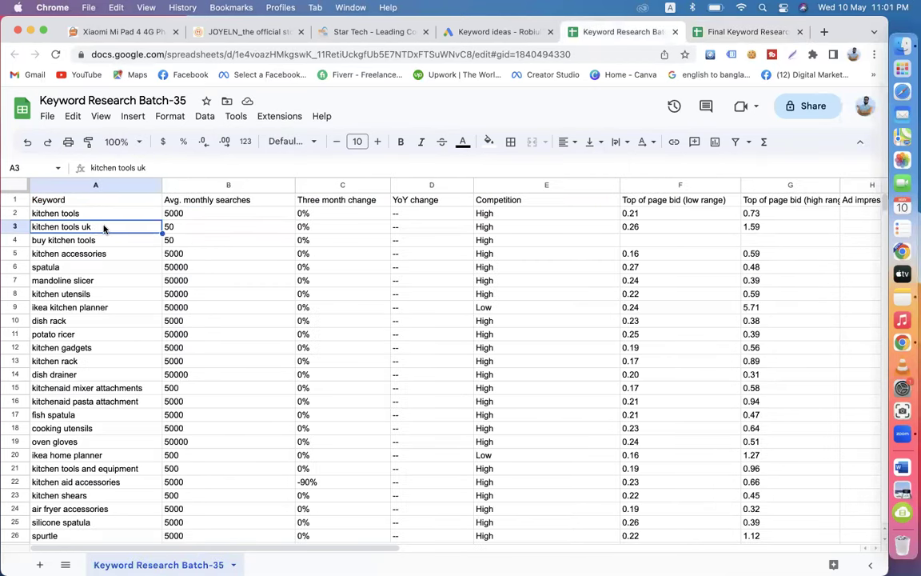
{"action": "double_click", "coordinate": [103, 229]}
{"action": "key", "text": "super+a"}
{"action": "key", "text": "super+c"}
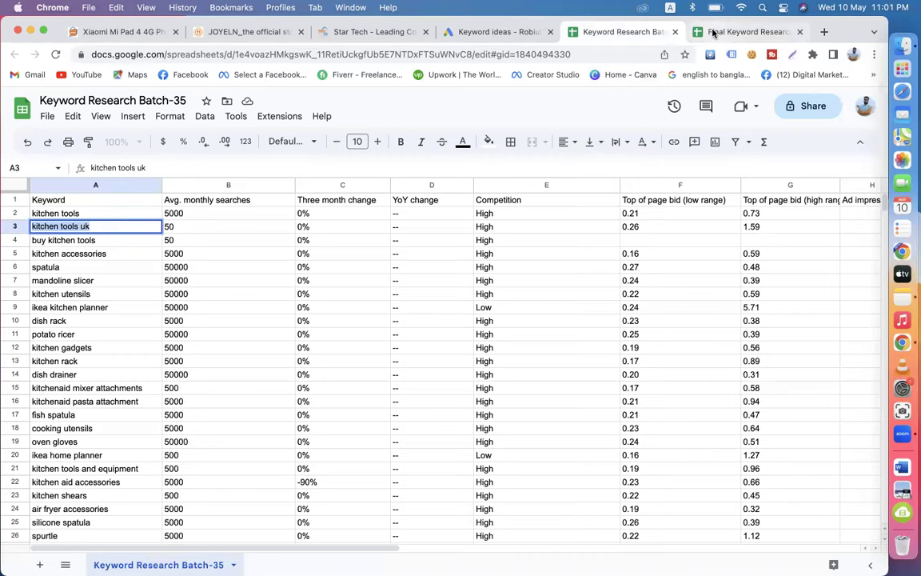
{"action": "left_click", "coordinate": [714, 32]}
{"action": "double_click", "coordinate": [105, 226]}
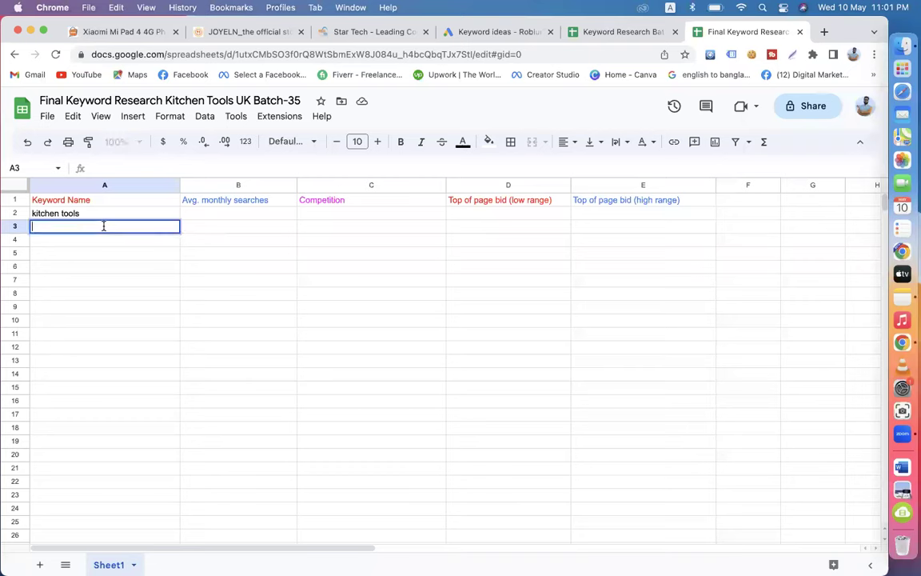
{"action": "key", "text": "super+v"}
{"action": "left_click", "coordinate": [227, 211]}
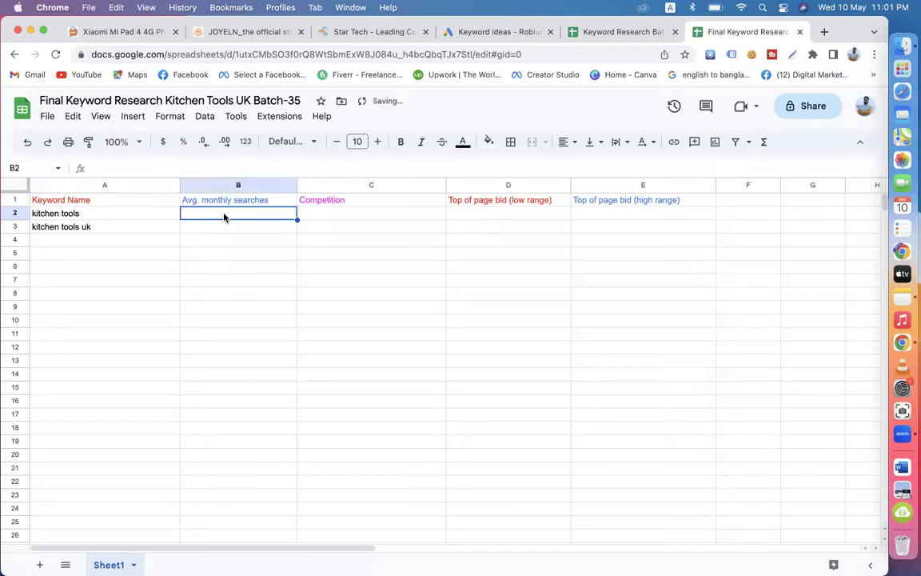
Step: Compare the exported average monthly searches for kitchen tools with the Google Ads keyword ideas, and examine the top of page bids for kitchen accessories there
{"action": "left_click", "coordinate": [586, 32]}
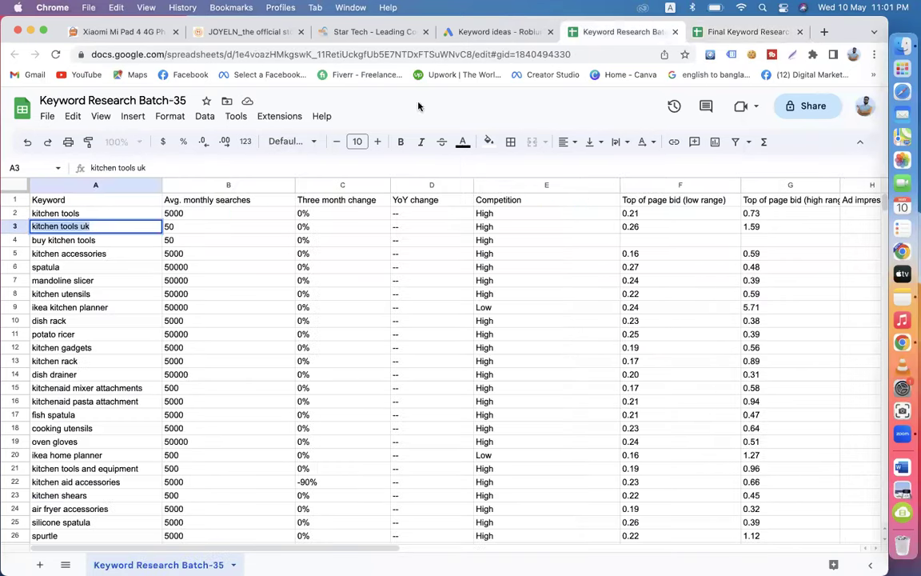
{"action": "left_click", "coordinate": [199, 212]}
{"action": "type", "text": "'5000"}
{"action": "left_click_drag", "start_coordinate": [199, 212], "coordinate": [165, 208]}
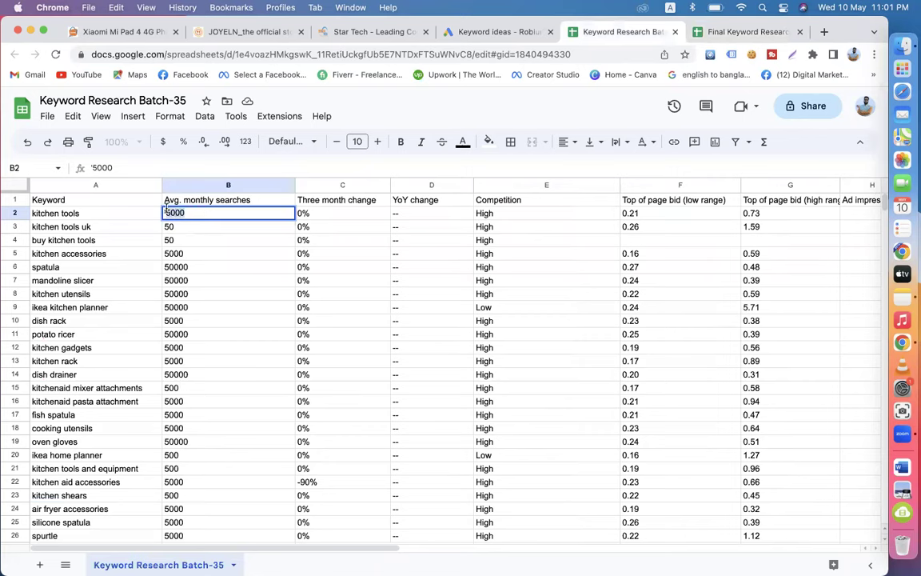
{"action": "left_click", "coordinate": [205, 213]}
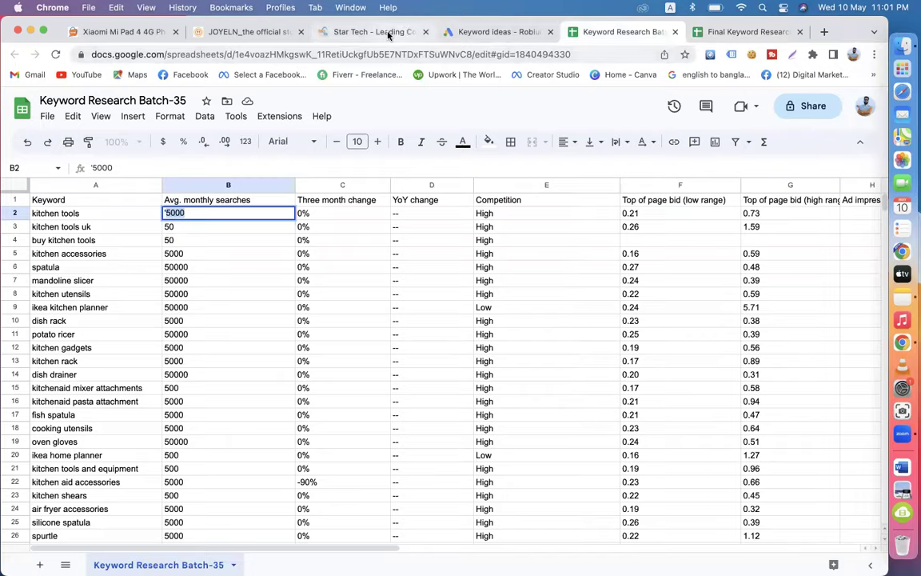
{"action": "left_click", "coordinate": [494, 32]}
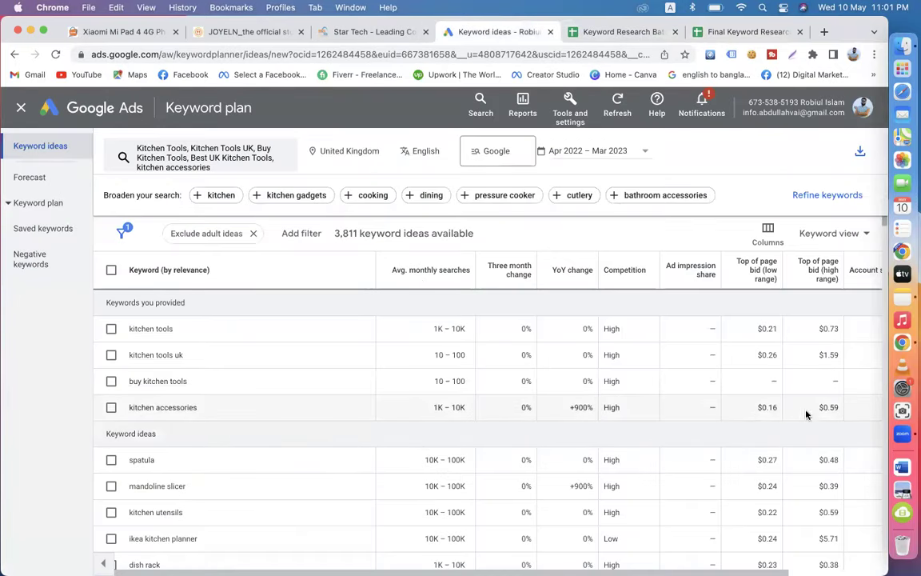
{"action": "left_click_drag", "start_coordinate": [761, 408], "coordinate": [853, 410]}
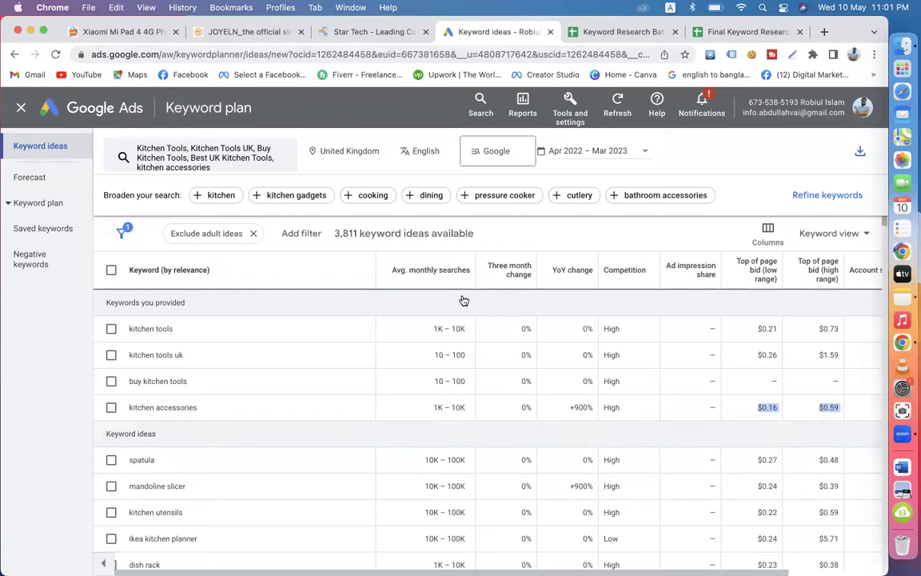
{"action": "left_click", "coordinate": [640, 32]}
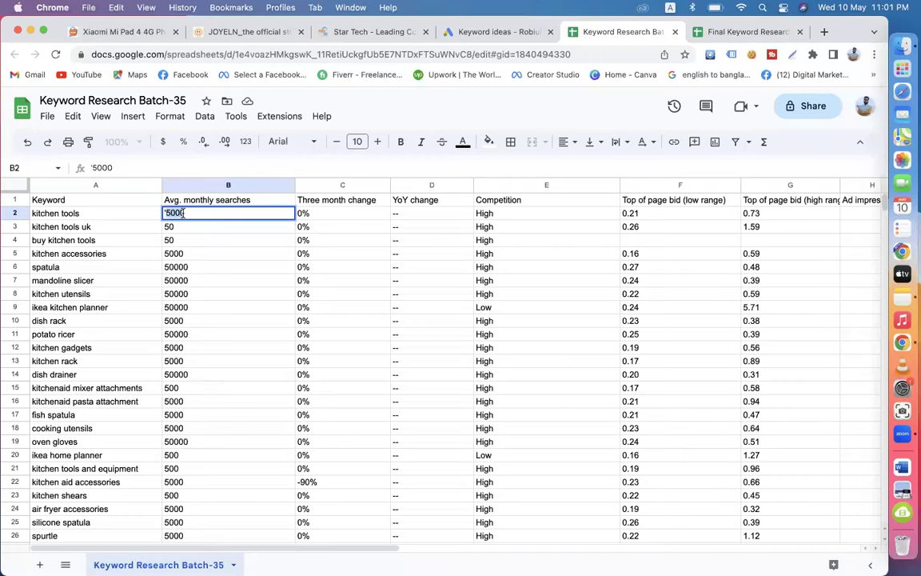
{"action": "left_click", "coordinate": [472, 32]}
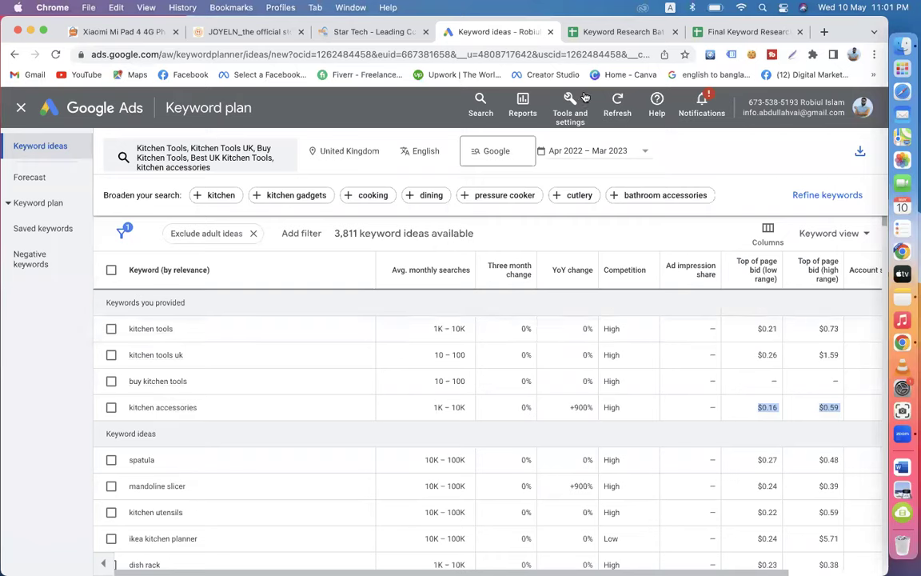
{"action": "left_click", "coordinate": [616, 32]}
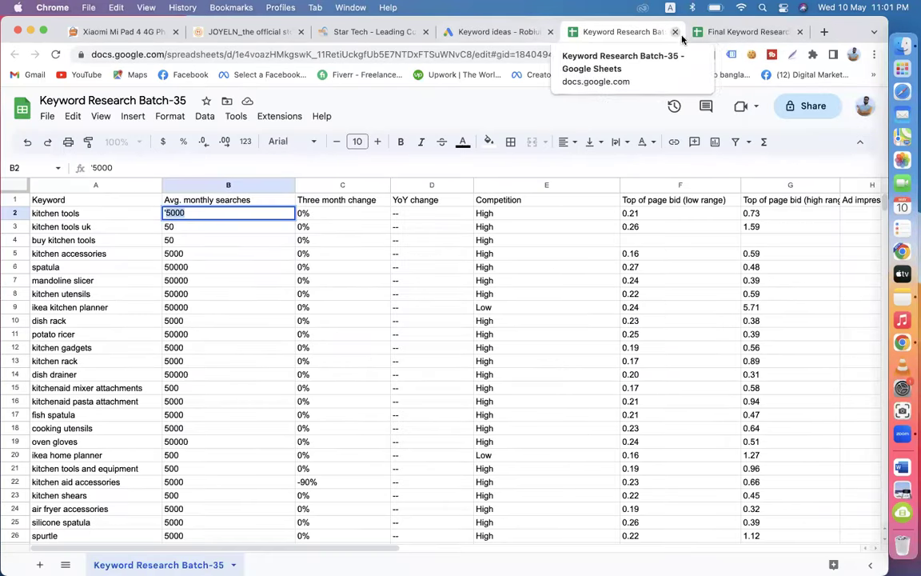
Step: Enter 5000 as the average monthly searches for kitchen tools in the final sheet, and look up its competition level in the exported sheet
{"action": "left_click", "coordinate": [744, 32]}
{"action": "double_click", "coordinate": [252, 215]}
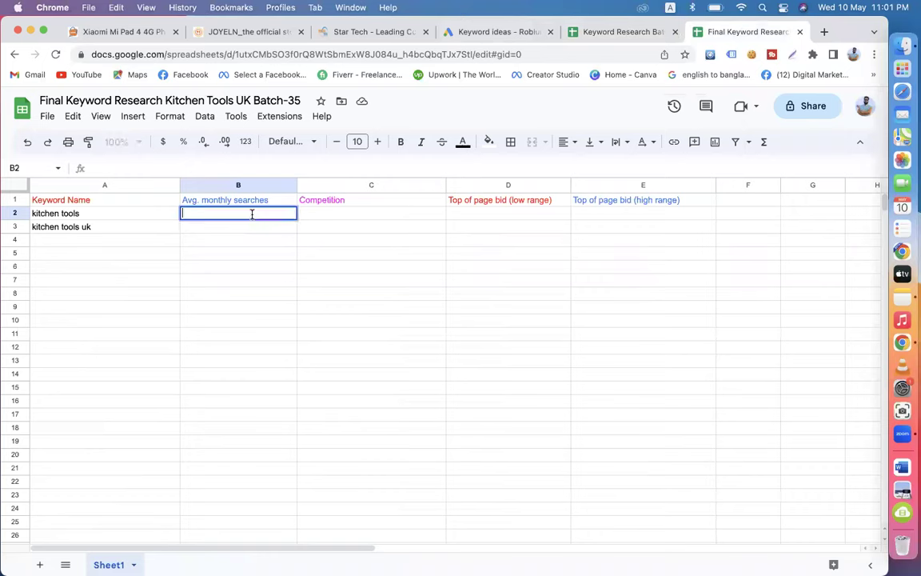
{"action": "type", "text": "5000"}
{"action": "left_click", "coordinate": [347, 213]}
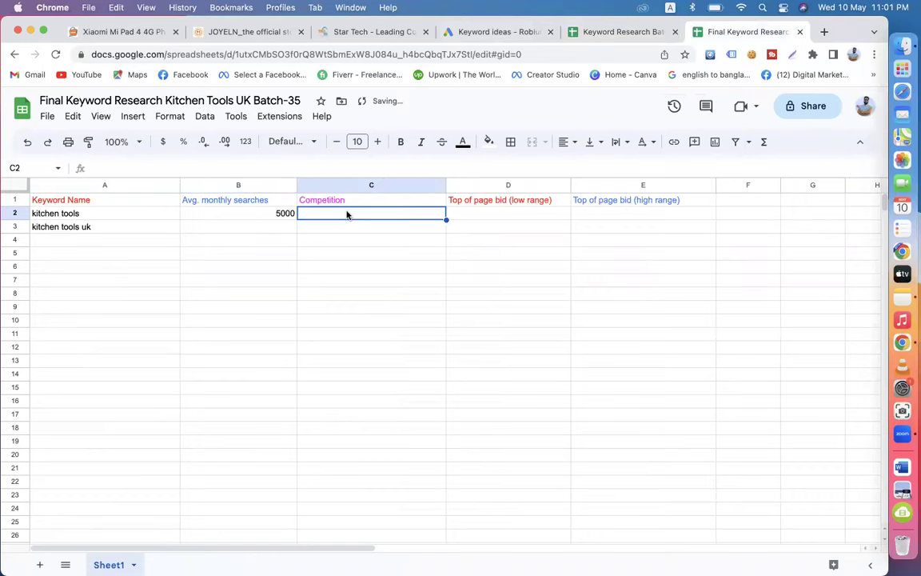
{"action": "left_click", "coordinate": [515, 36]}
{"action": "left_click", "coordinate": [596, 32]}
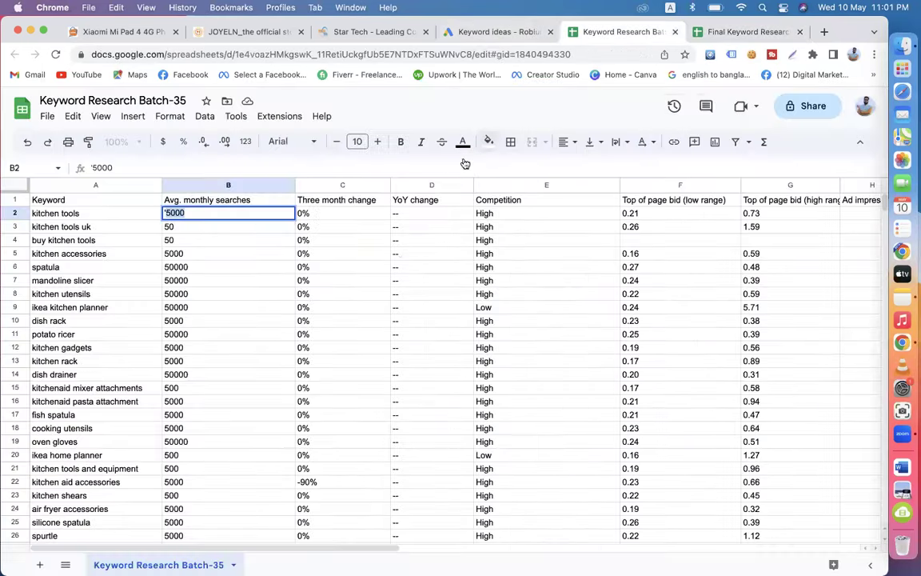
{"action": "left_click", "coordinate": [724, 32]}
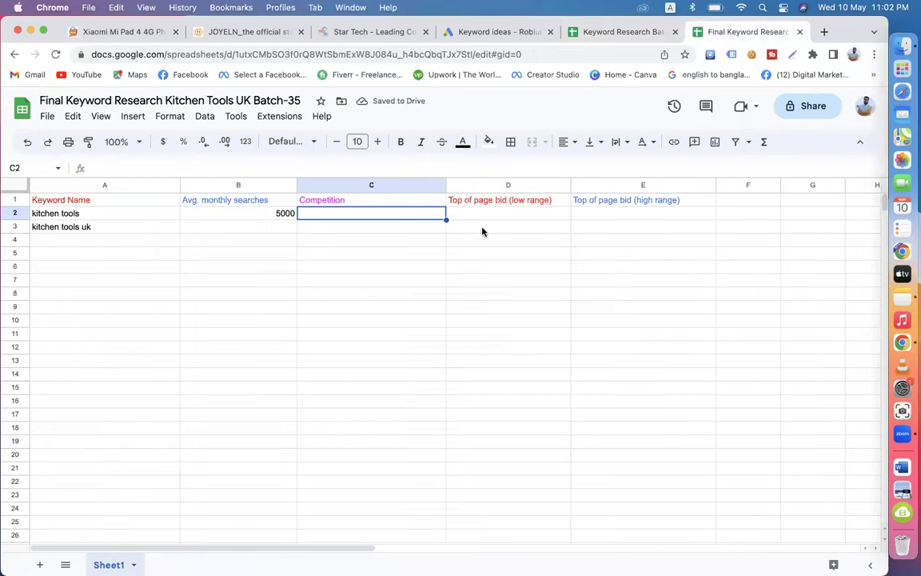
{"action": "left_click", "coordinate": [472, 214]}
{"action": "double_click", "coordinate": [471, 216]}
{"action": "type", "text": "High"}
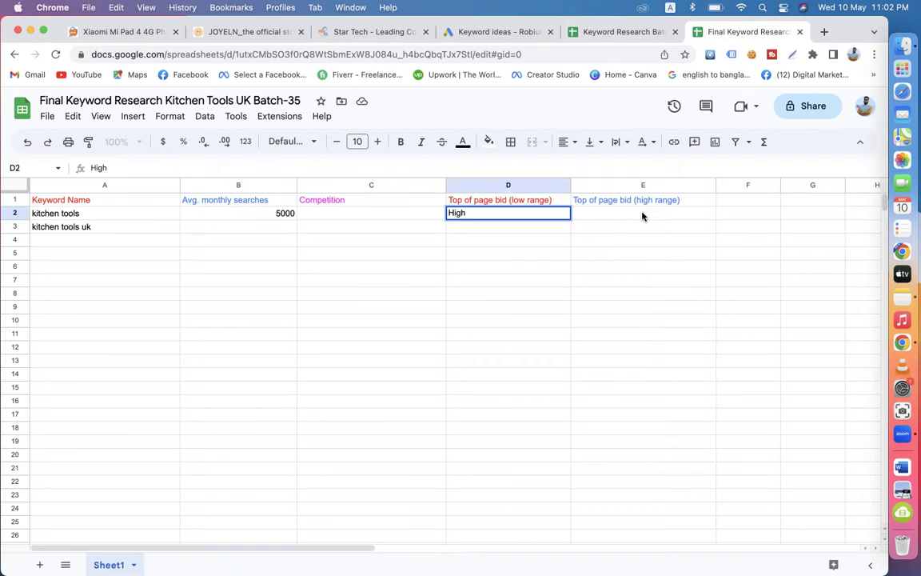
{"action": "key", "text": "Escape"}
Step: Enter High as the Competition value for kitchen tools in cell C2 of the final sheet
{"action": "left_click", "coordinate": [354, 214]}
{"action": "key", "text": "Return"}
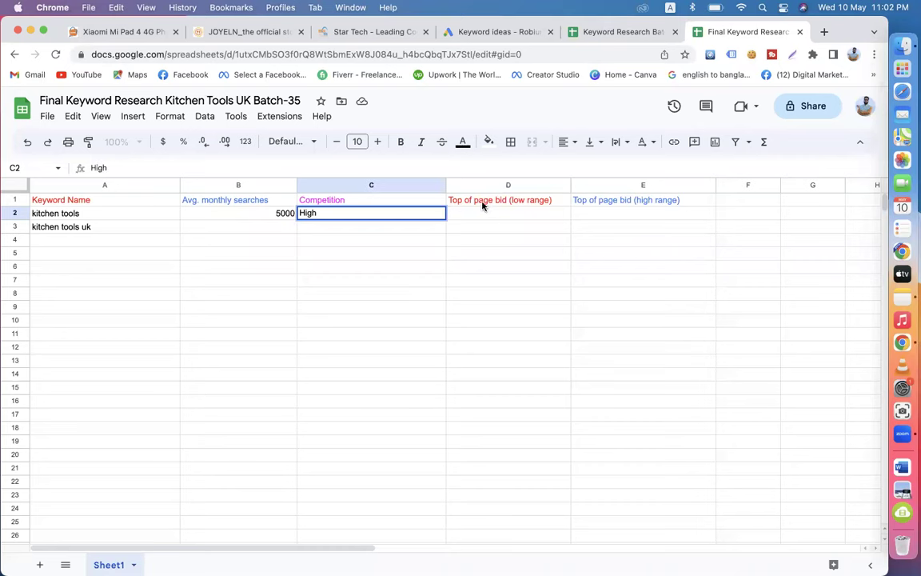
{"action": "left_click", "coordinate": [485, 213]}
Step: Copy the low-range top of page bid 0.21 for kitchen tools from the exported sheet into cell D2 of the final keyword sheet
{"action": "left_click", "coordinate": [601, 33]}
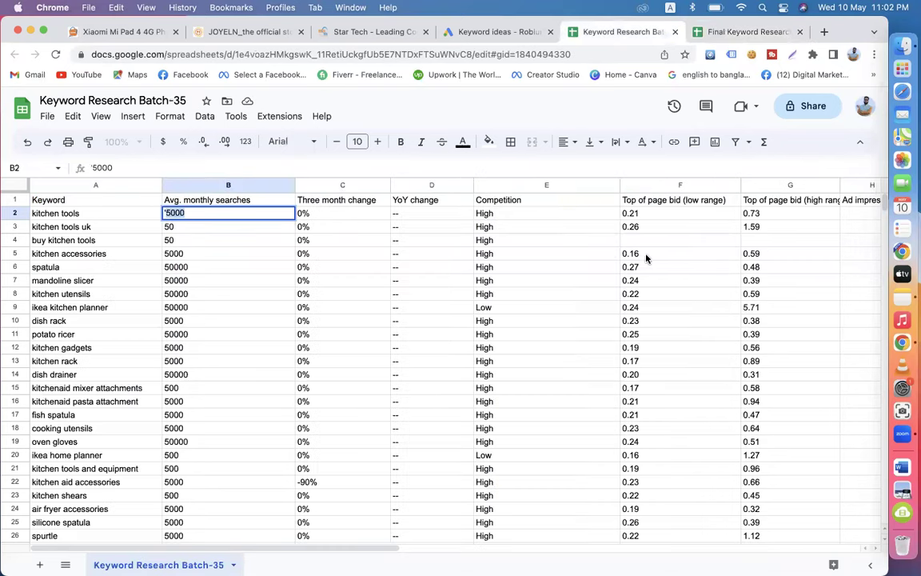
{"action": "left_click", "coordinate": [654, 211]}
{"action": "key", "text": "Return"}
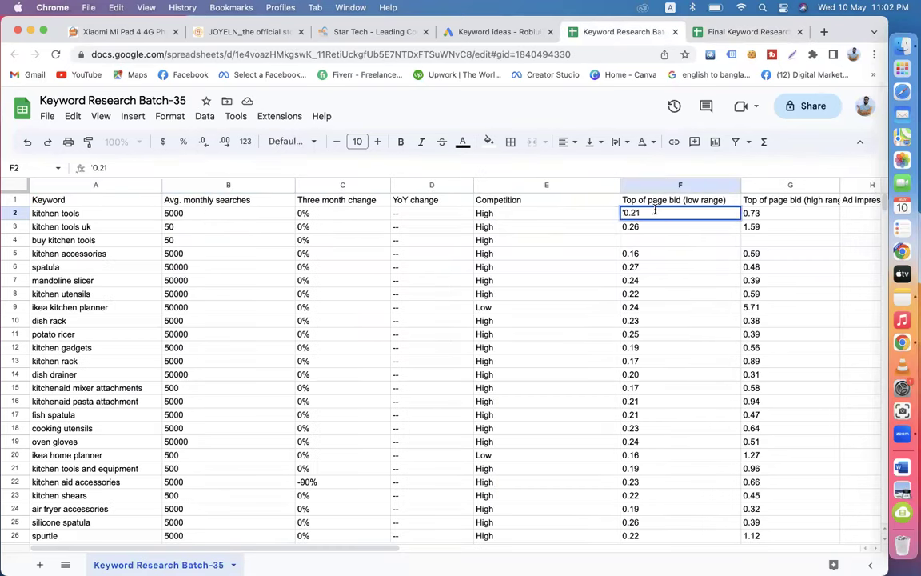
{"action": "key", "text": "super+c"}
{"action": "left_click", "coordinate": [689, 33]}
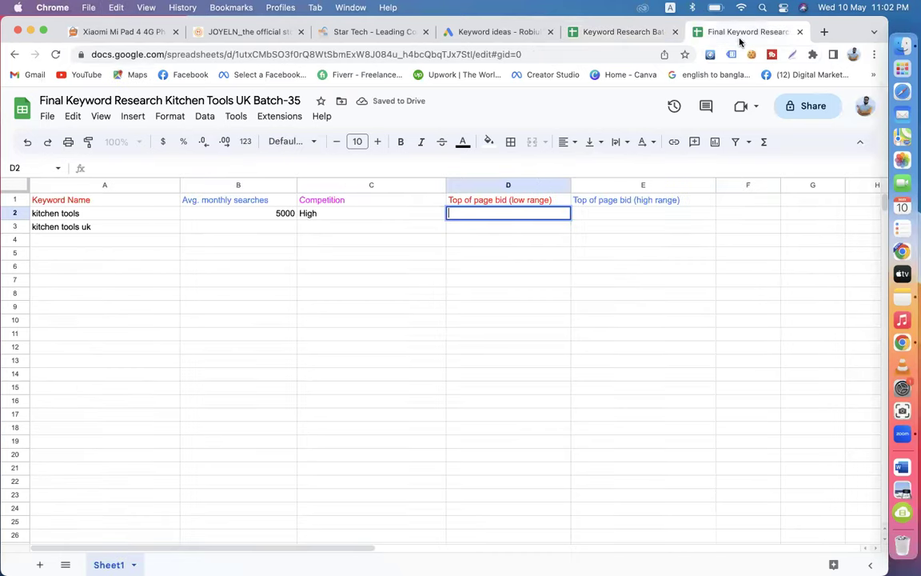
{"action": "key", "text": "super+v"}
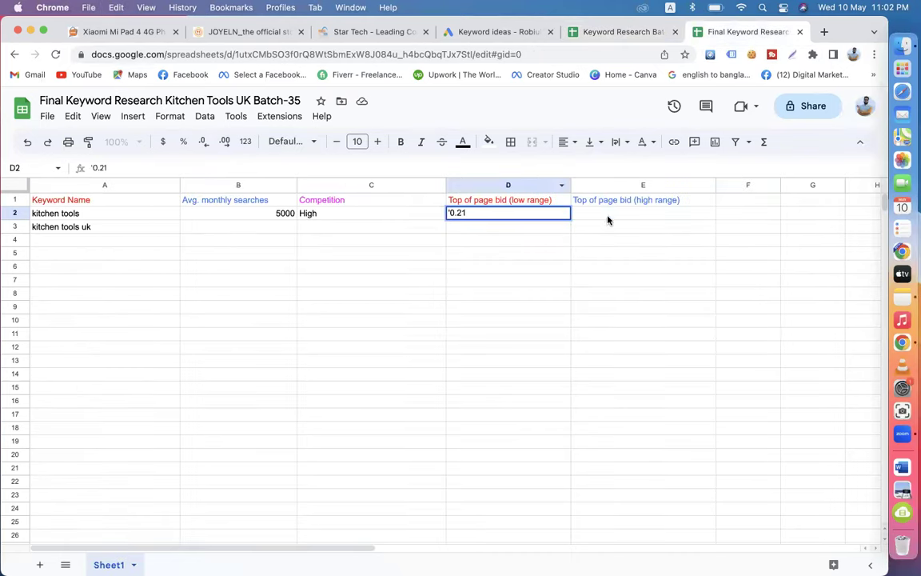
Step: Copy the high-range top of page bid 0.73 for kitchen tools from the exported sheet into cell E2 of the final sheet
{"action": "left_click", "coordinate": [606, 216]}
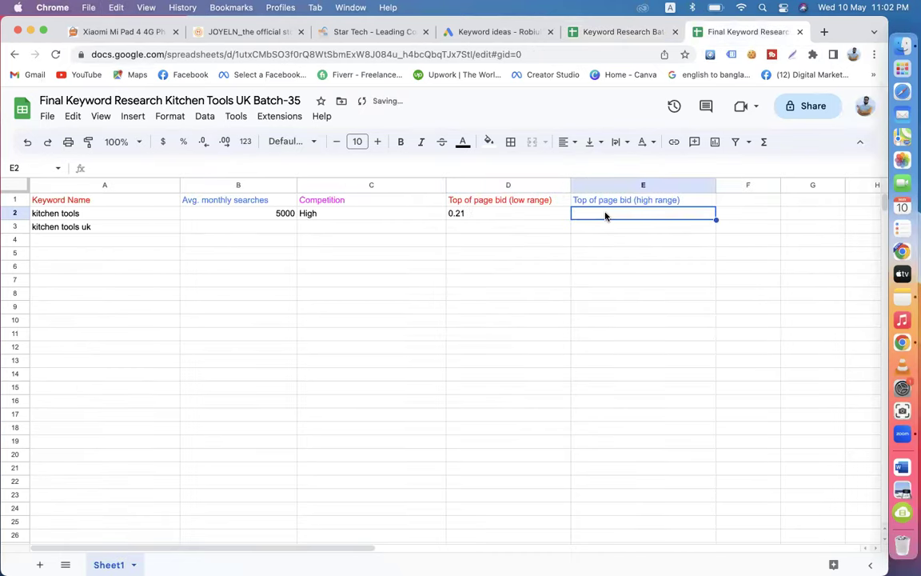
{"action": "left_click", "coordinate": [596, 33]}
{"action": "left_click", "coordinate": [772, 212]}
{"action": "double_click", "coordinate": [772, 212]}
{"action": "key", "text": "super+a"}
{"action": "key", "text": "super+c"}
{"action": "key", "text": "ctrl+Tab"}
{"action": "key", "text": "super+v"}
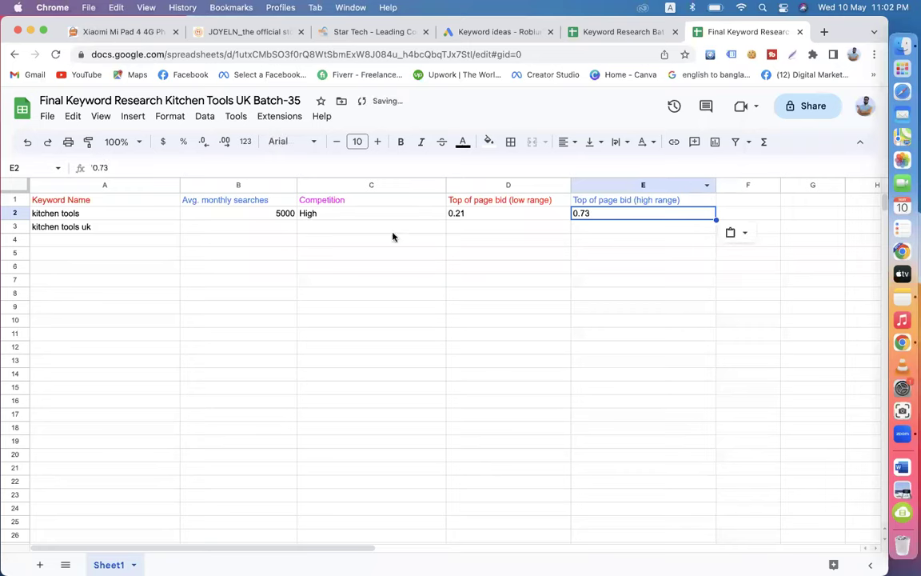
Step: Copy the average monthly searches value 50 for kitchen tools uk from the exported sheet into cell B3 of the final sheet
{"action": "left_click", "coordinate": [119, 227]}
{"action": "left_click", "coordinate": [218, 230]}
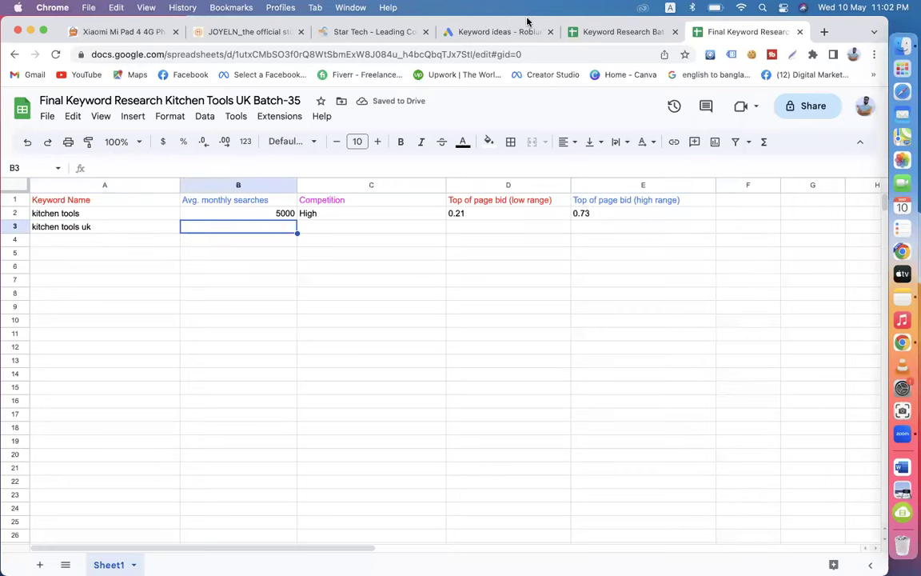
{"action": "key", "text": "ctrl+shift+Tab"}
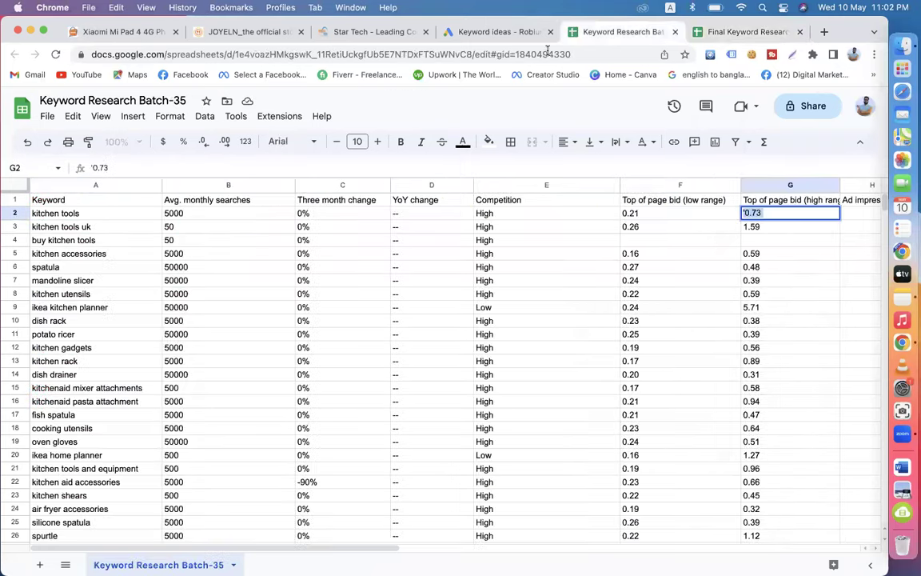
{"action": "left_click", "coordinate": [92, 230]}
{"action": "left_click", "coordinate": [192, 230]}
{"action": "type", "text": "'50"}
{"action": "key", "text": "super+a"}
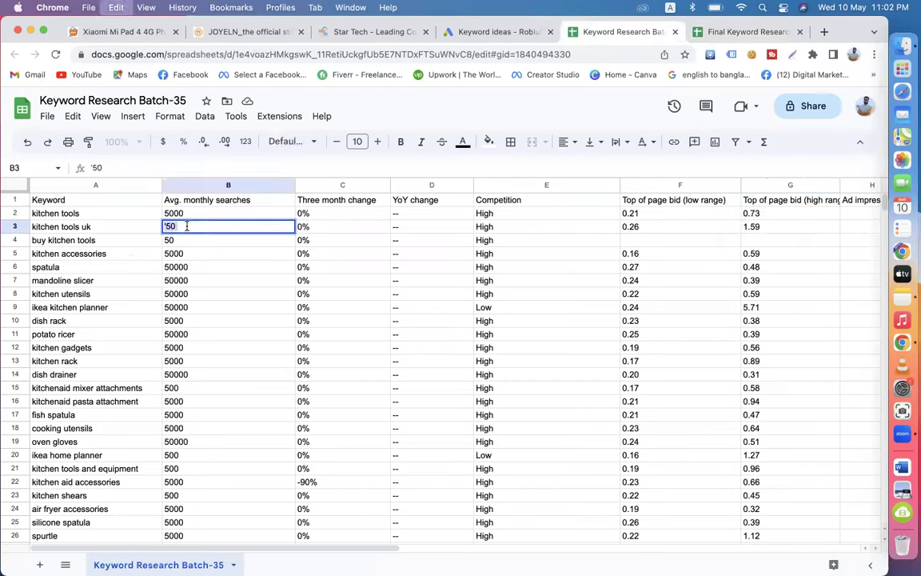
{"action": "left_click", "coordinate": [748, 31]}
{"action": "type", "text": "'50"}
{"action": "double_click", "coordinate": [336, 228]}
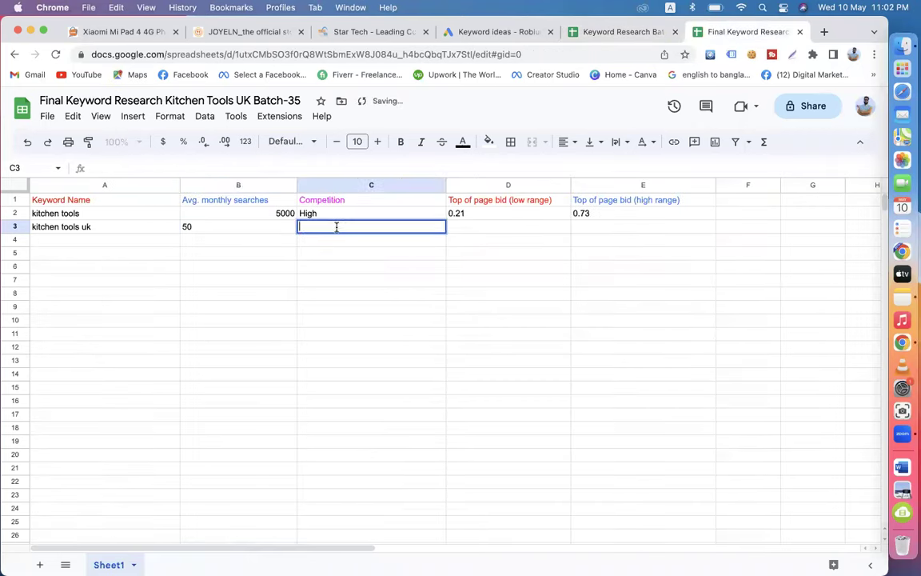
Step: Fill High from C2 down into C3 and check the kitchen tools uk competition in the Keyword Research Batch-35 sheet
{"action": "left_click", "coordinate": [405, 212]}
{"action": "left_click_drag", "start_coordinate": [449, 223], "coordinate": [449, 236]}
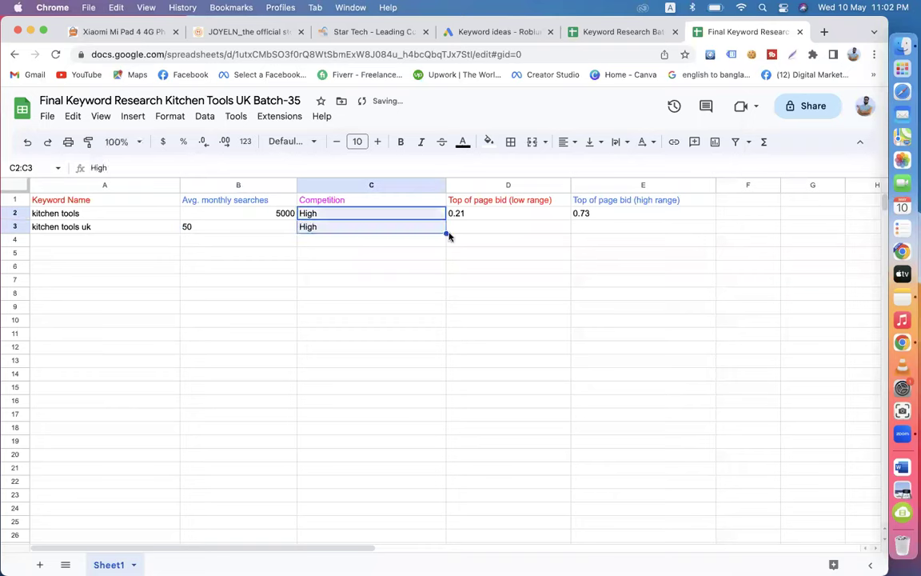
{"action": "left_click", "coordinate": [608, 32]}
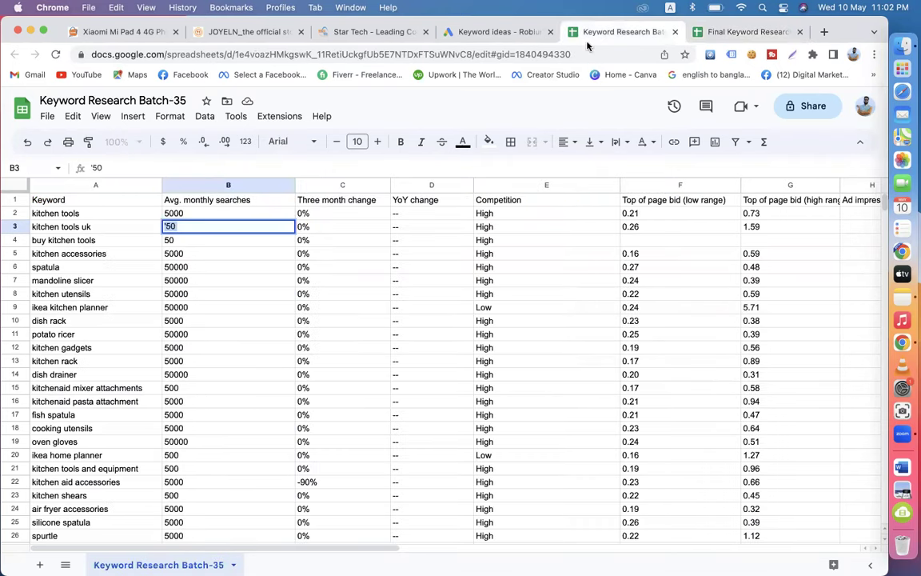
{"action": "left_click", "coordinate": [504, 227]}
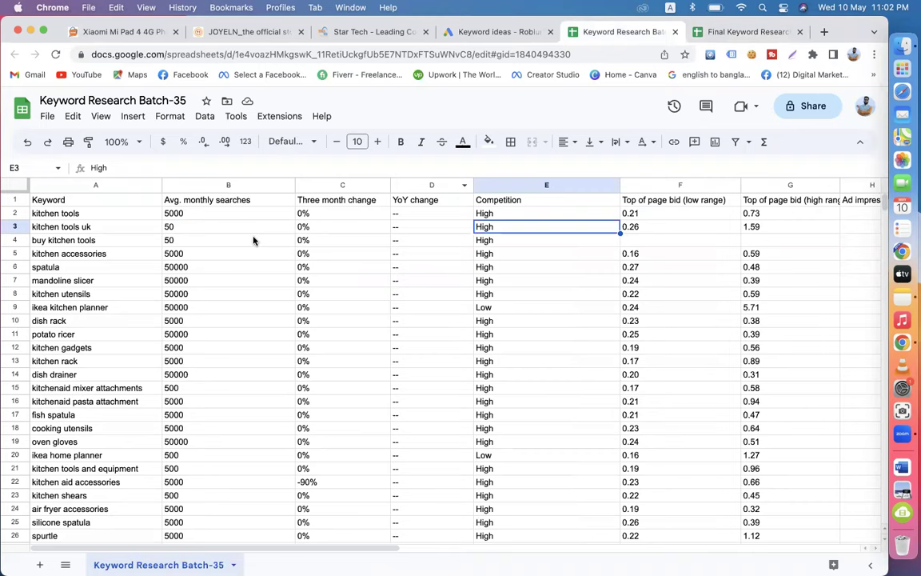
Step: Copy the kitchen tools uk low-range bid of 0.26 from the Batch-35 source sheet into D3 of the final sheet
{"action": "left_click", "coordinate": [654, 229]}
{"action": "double_click", "coordinate": [654, 228]}
{"action": "double_click", "coordinate": [654, 228]}
{"action": "key", "text": "super+c"}
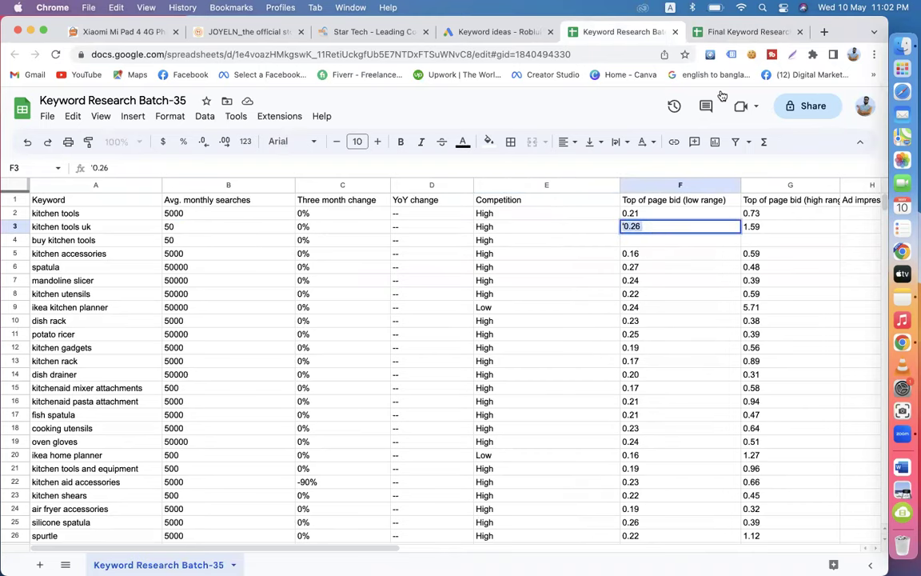
{"action": "left_click", "coordinate": [723, 30]}
{"action": "left_click", "coordinate": [483, 228]}
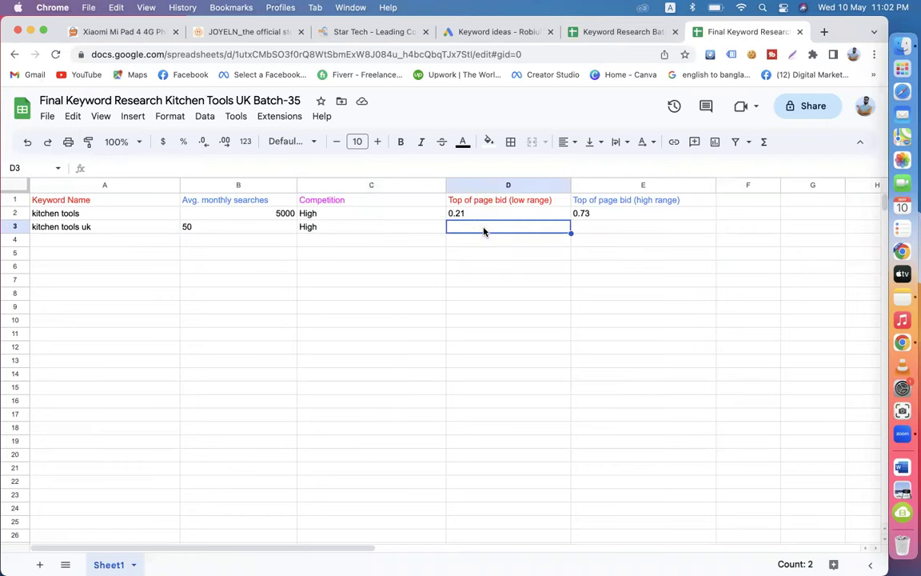
{"action": "double_click", "coordinate": [483, 227]}
Step: Copy the kitchen tools uk high-range bid of 1.59 from the source sheet into E3 of the final sheet
{"action": "left_click", "coordinate": [604, 230]}
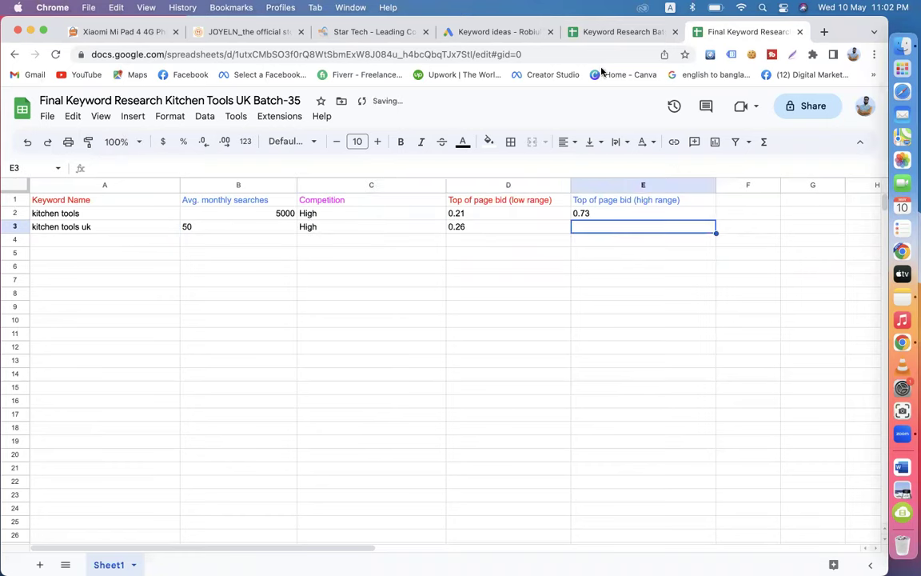
{"action": "left_click", "coordinate": [615, 31]}
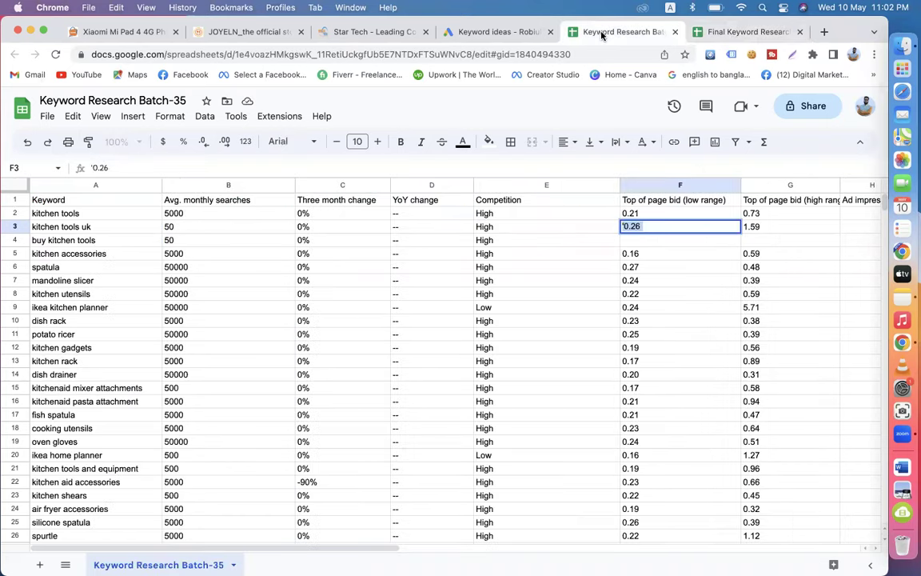
{"action": "double_click", "coordinate": [767, 226]}
{"action": "key", "text": "super+a"}
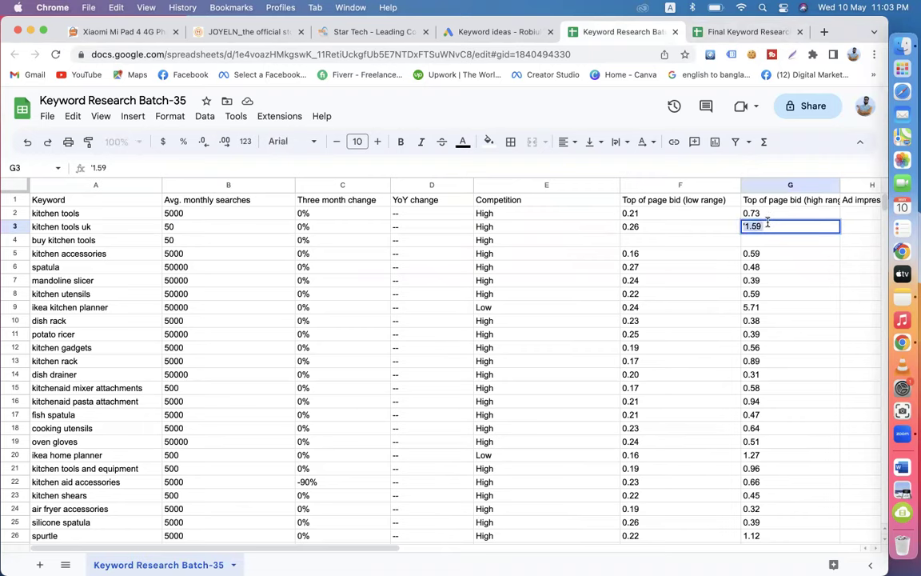
{"action": "left_click", "coordinate": [748, 32]}
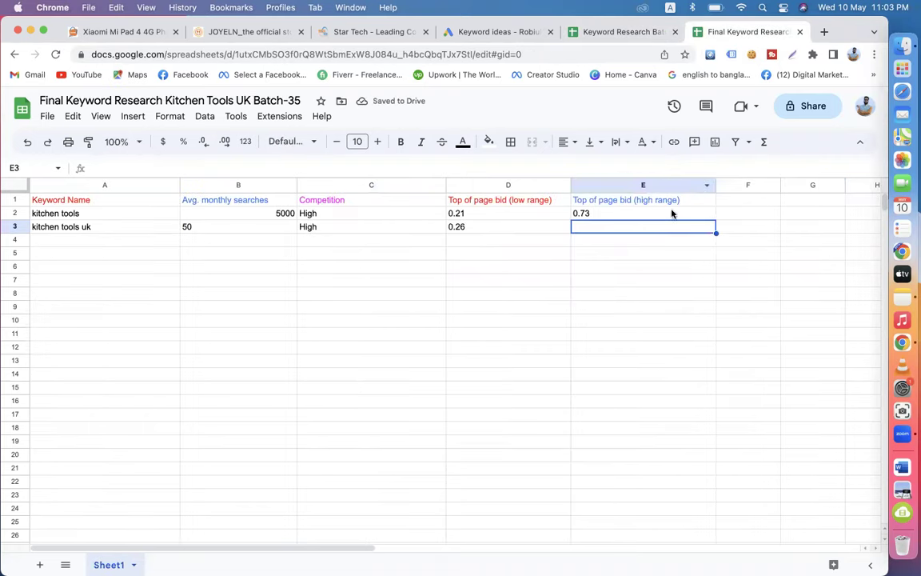
{"action": "double_click", "coordinate": [622, 226]}
{"action": "key", "text": "super+v"}
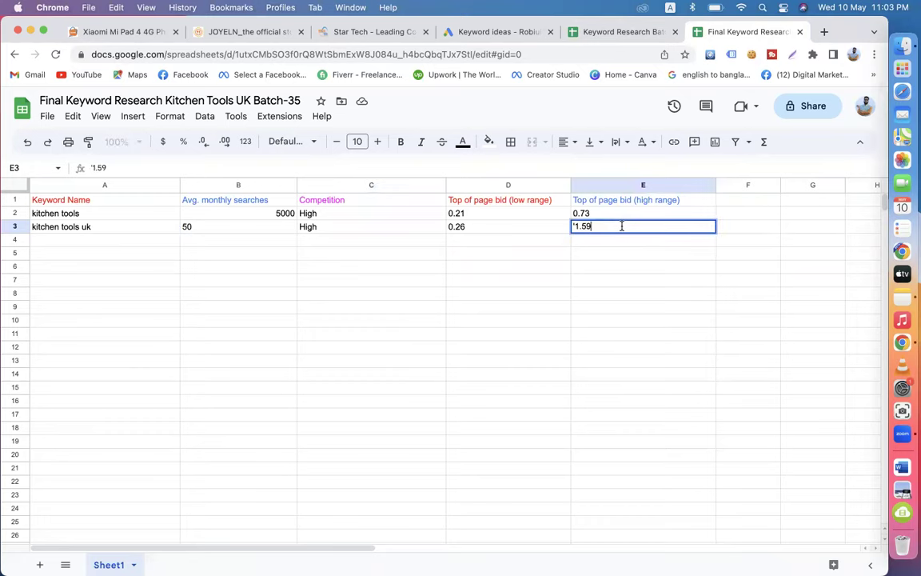
Step: Check the keyword ideas in Google Ads and copy the keyword "kitchen accessories" from the source sheet into A4 of the final sheet
{"action": "left_click", "coordinate": [64, 243]}
{"action": "left_click", "coordinate": [471, 34]}
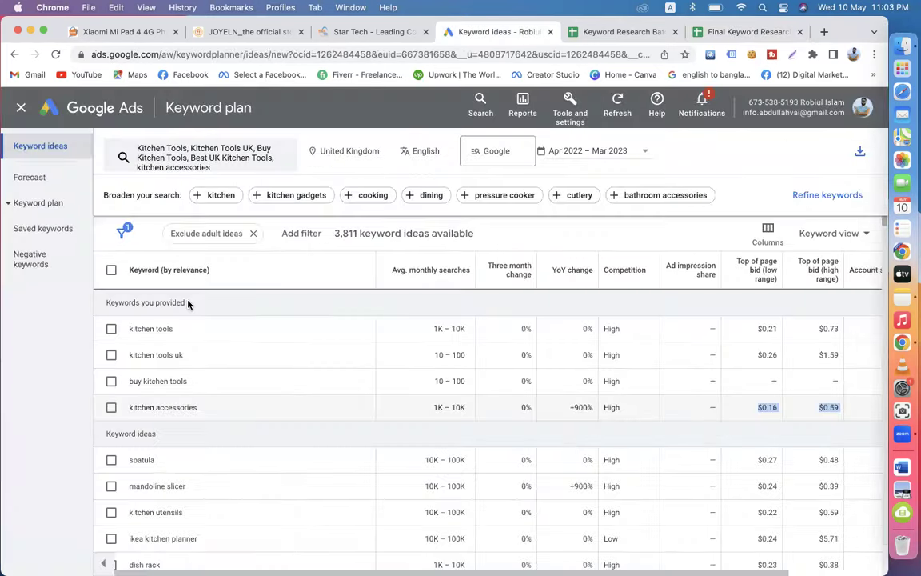
{"action": "left_click", "coordinate": [578, 34]}
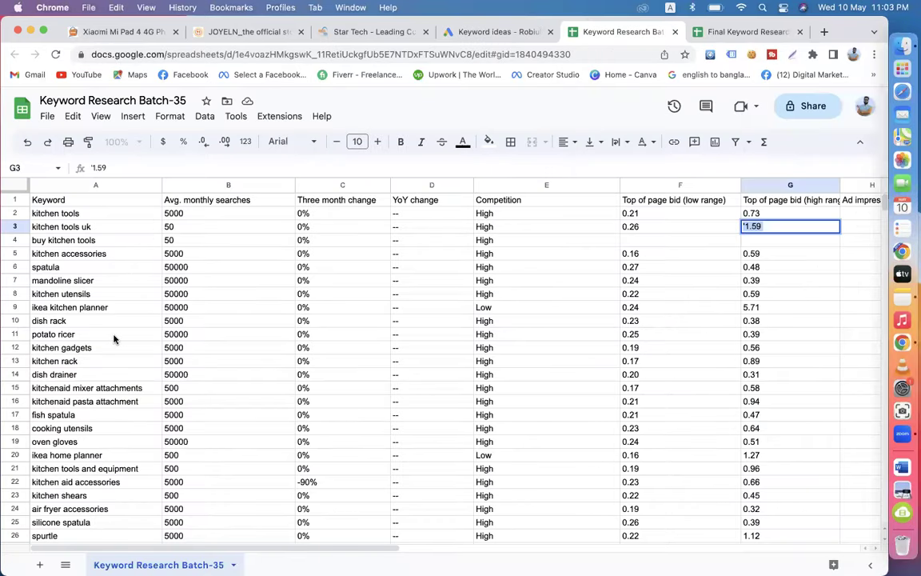
{"action": "left_click", "coordinate": [115, 254]}
{"action": "triple_click", "coordinate": [115, 253]}
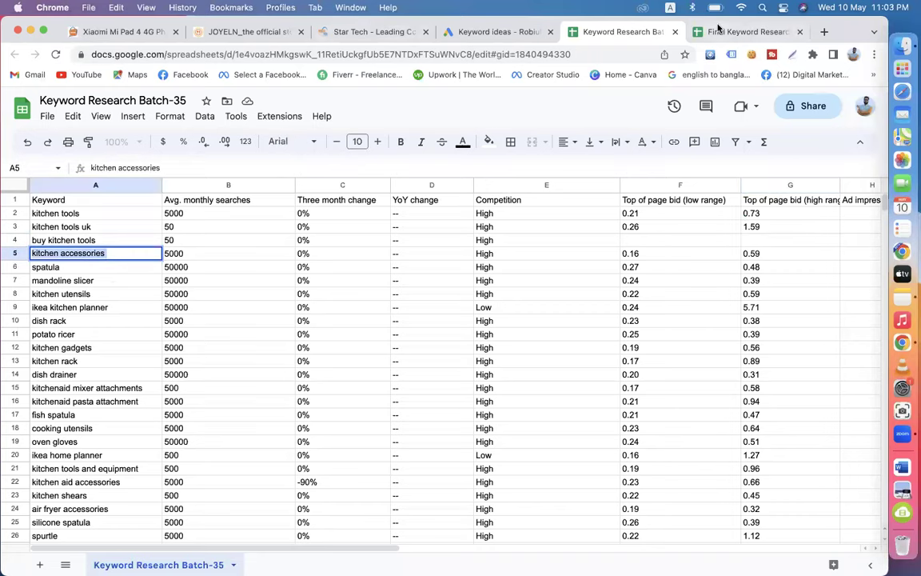
{"action": "left_click", "coordinate": [744, 32]}
{"action": "double_click", "coordinate": [214, 241]}
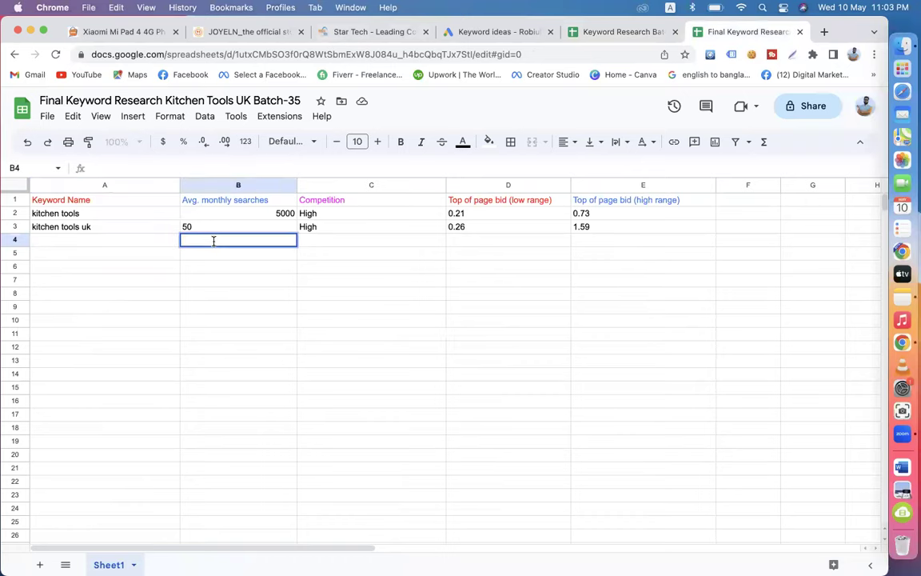
{"action": "left_click", "coordinate": [142, 240]}
{"action": "type", "text": "kitchen accessories"}
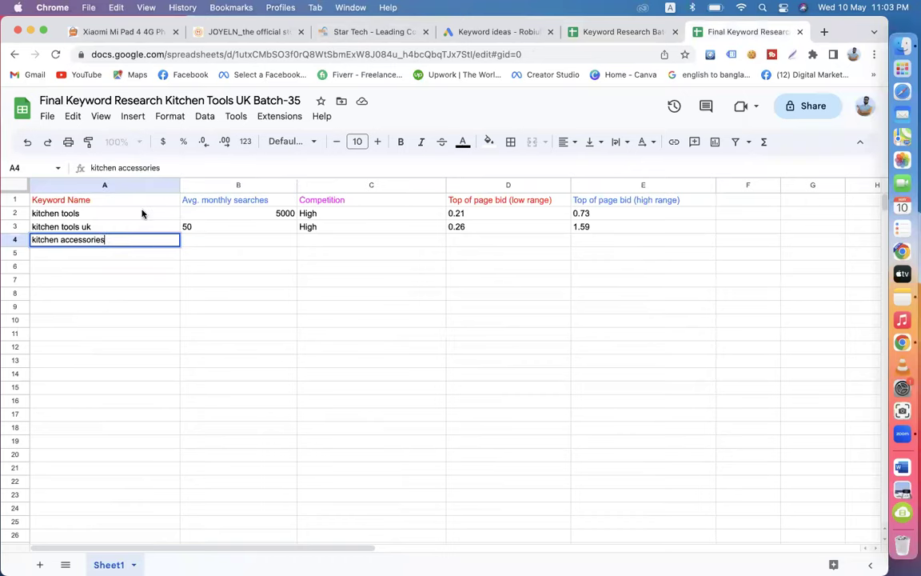
Step: Copy the average monthly searches of 5000 for kitchen accessories from the source sheet into B4 of the final sheet
{"action": "left_click", "coordinate": [616, 32]}
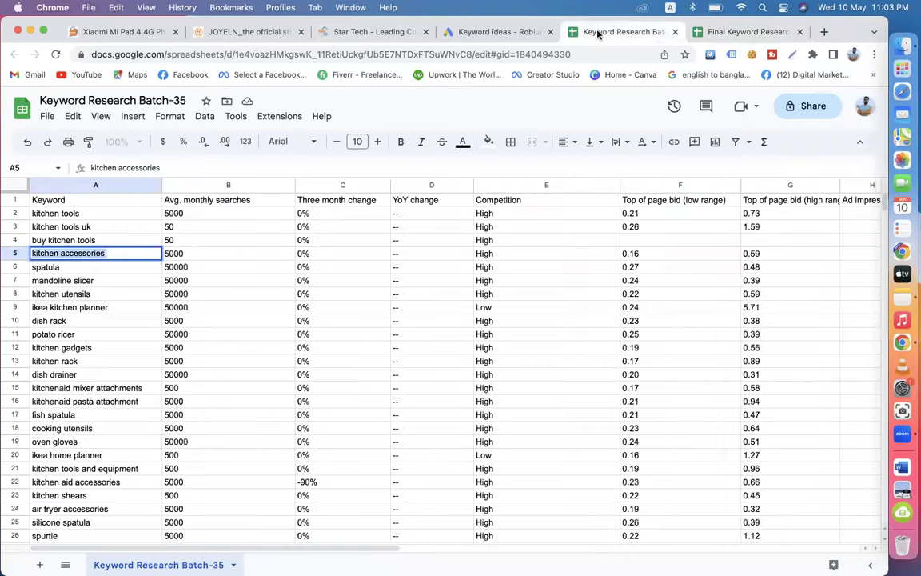
{"action": "double_click", "coordinate": [202, 255]}
{"action": "key", "text": "super+a"}
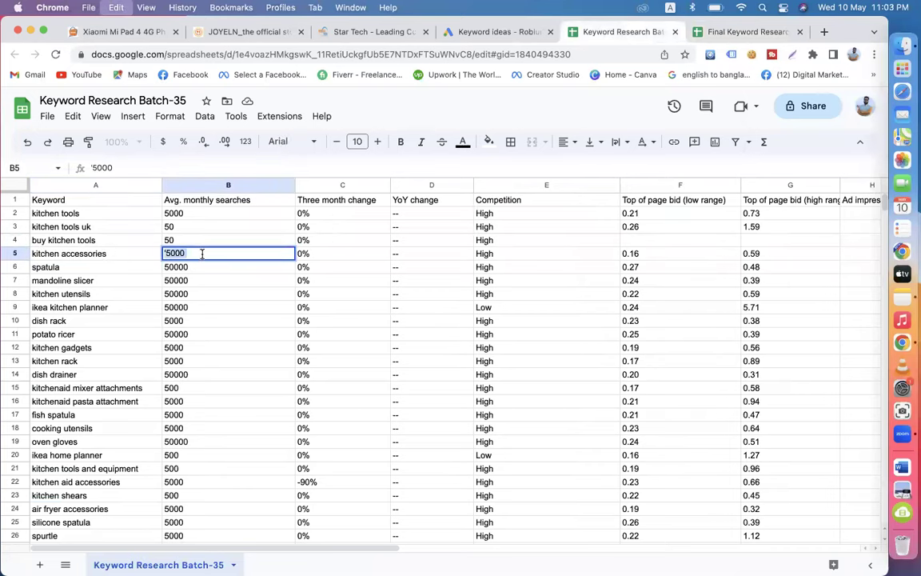
{"action": "left_click", "coordinate": [743, 30]}
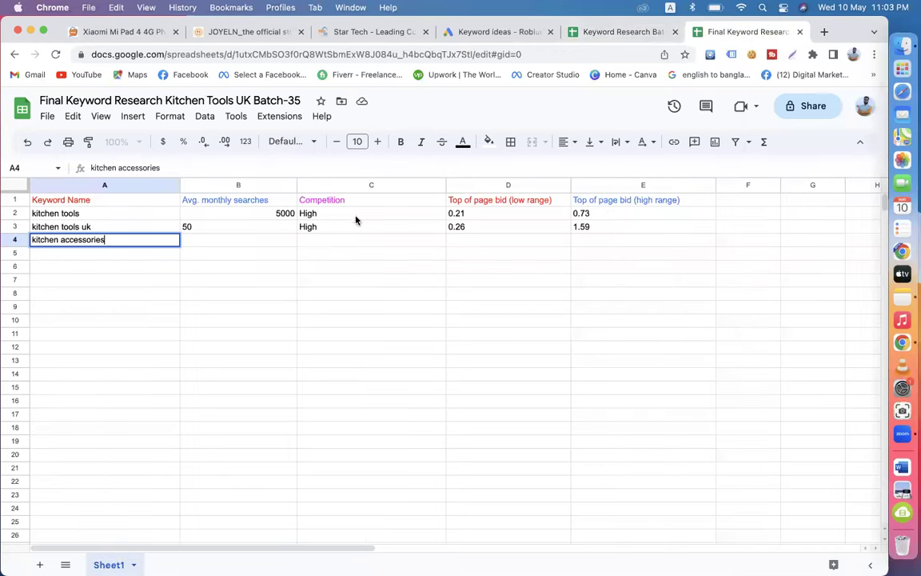
{"action": "left_click", "coordinate": [230, 243]}
{"action": "key", "text": "super+v"}
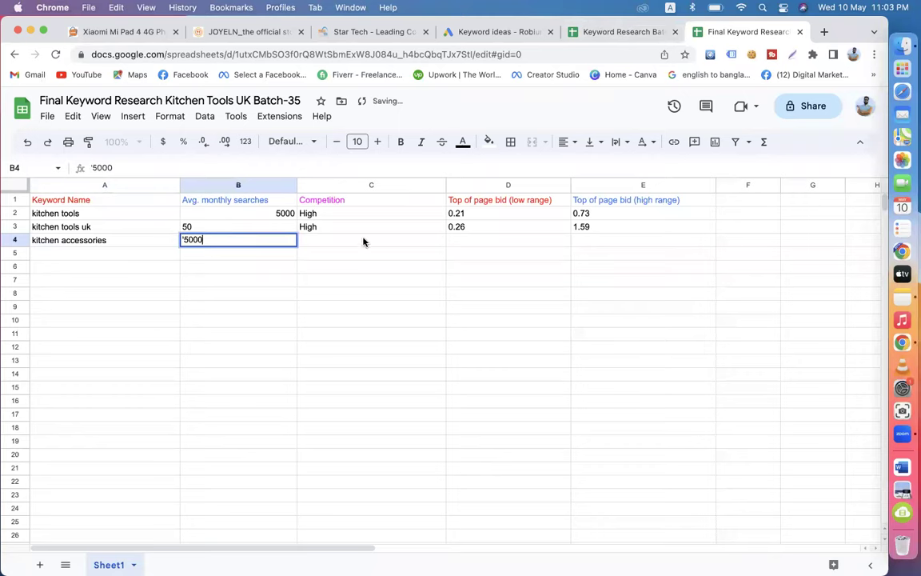
Step: Check the kitchen accessories competition in the source sheet and fill High from C3 down into C4 of the final sheet
{"action": "left_click", "coordinate": [339, 244]}
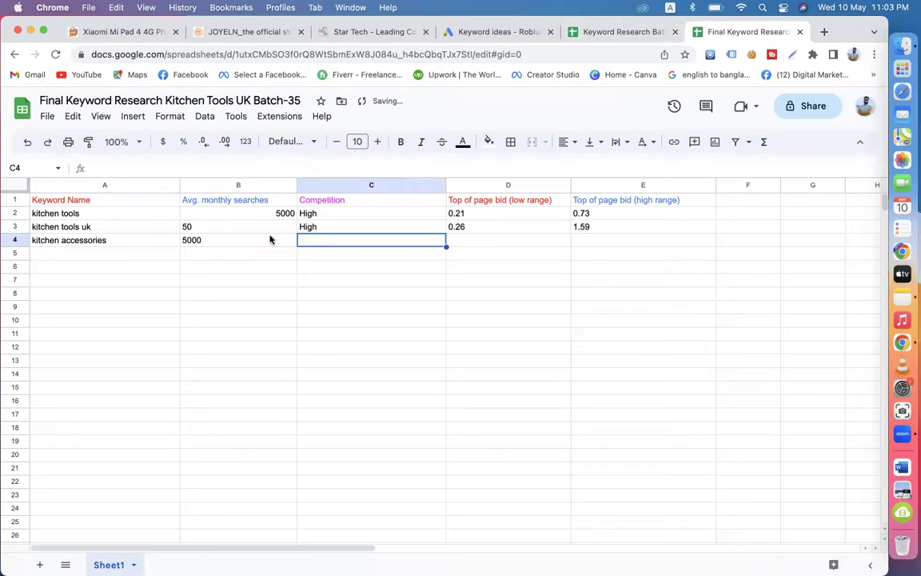
{"action": "left_click", "coordinate": [611, 32]}
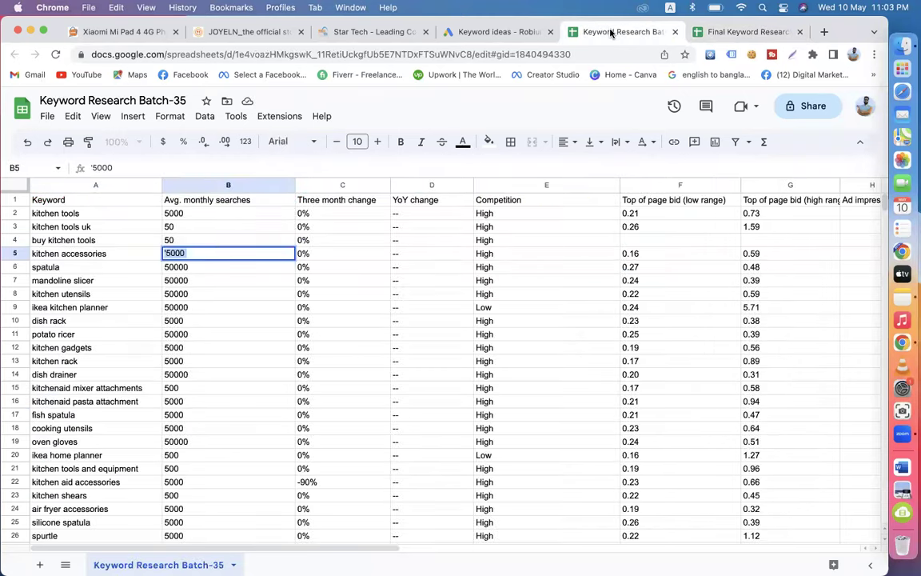
{"action": "left_click", "coordinate": [730, 32]}
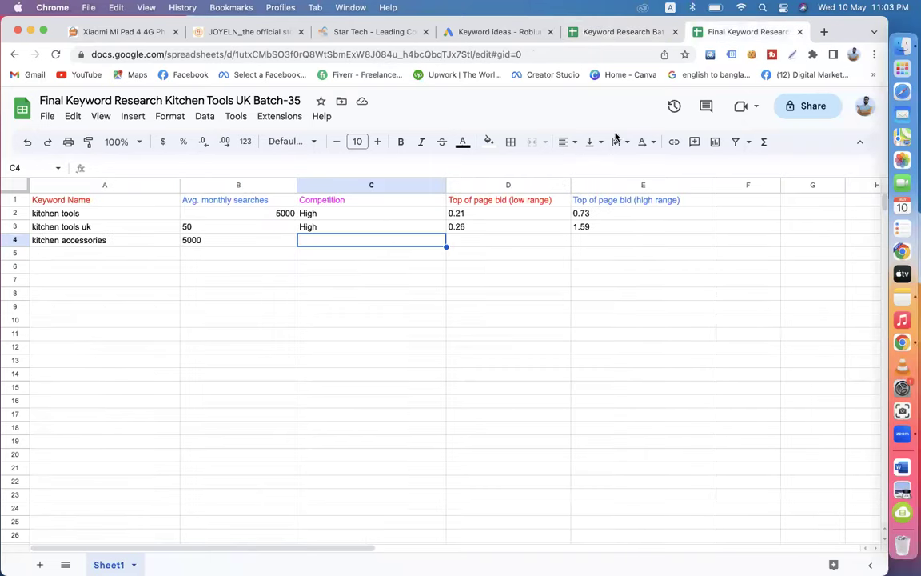
{"action": "left_click", "coordinate": [428, 227]}
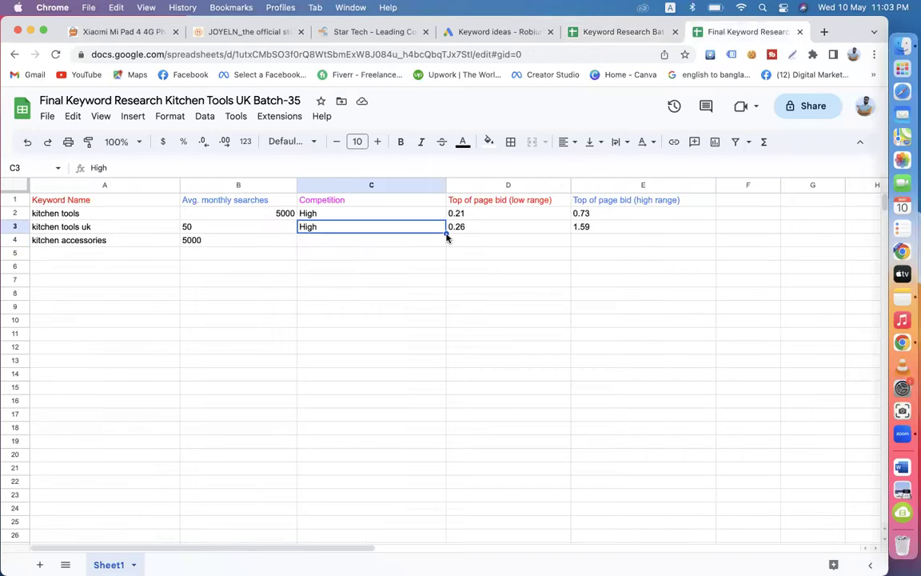
{"action": "left_click_drag", "start_coordinate": [446, 231], "coordinate": [444, 245]}
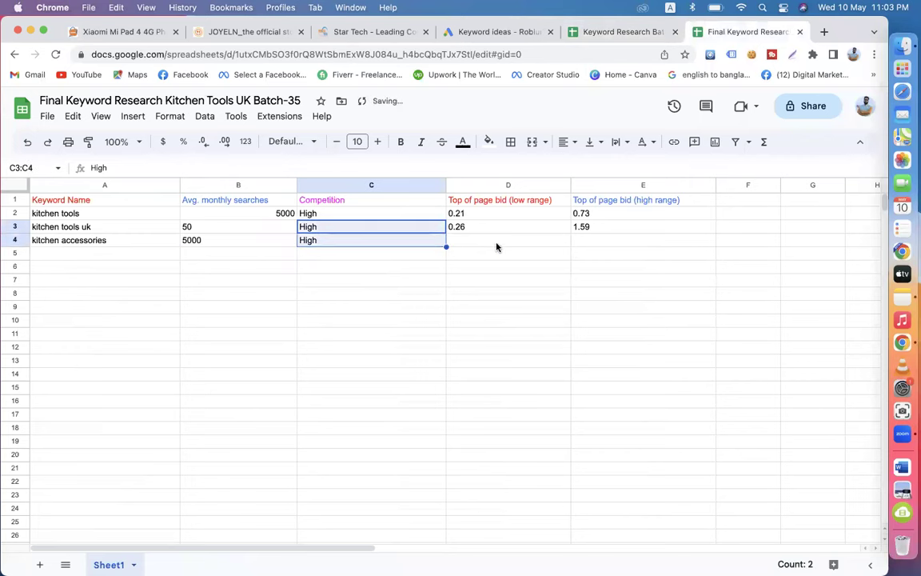
Step: Copy the kitchen accessories low-range bid of 0.16 from the source sheet into D4 of the final sheet
{"action": "left_click", "coordinate": [496, 247]}
{"action": "left_click", "coordinate": [640, 34]}
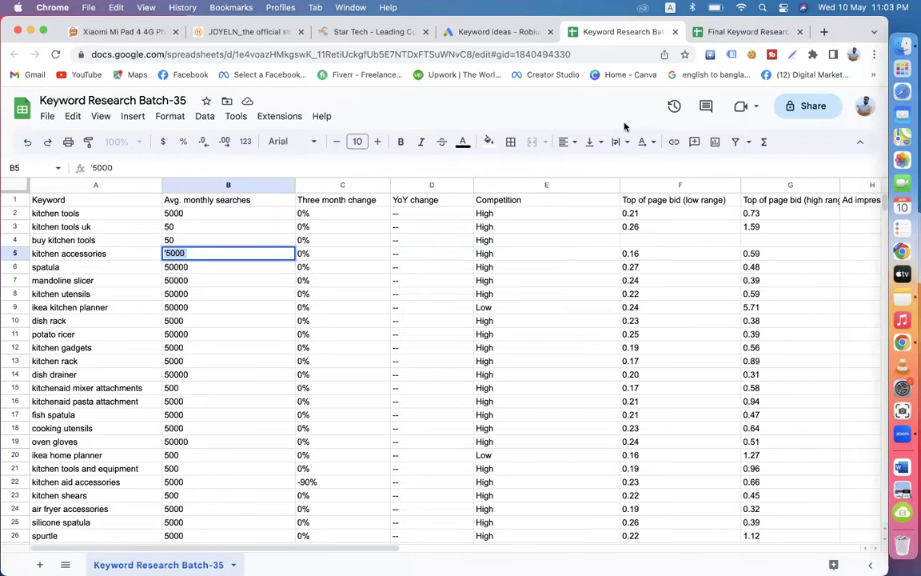
{"action": "left_click", "coordinate": [668, 258]}
{"action": "double_click", "coordinate": [650, 253]}
{"action": "key", "text": "super+a"}
{"action": "key", "text": "super+c"}
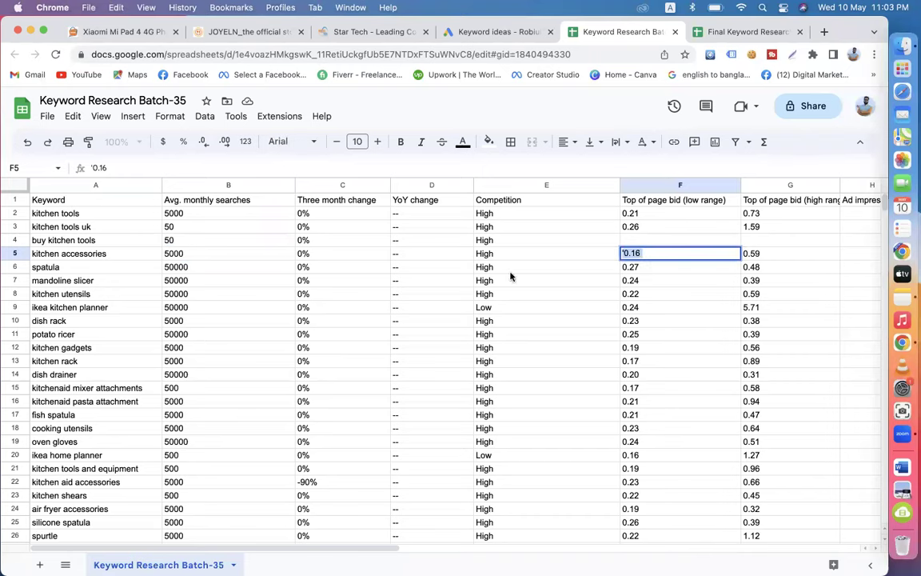
{"action": "left_click", "coordinate": [723, 32]}
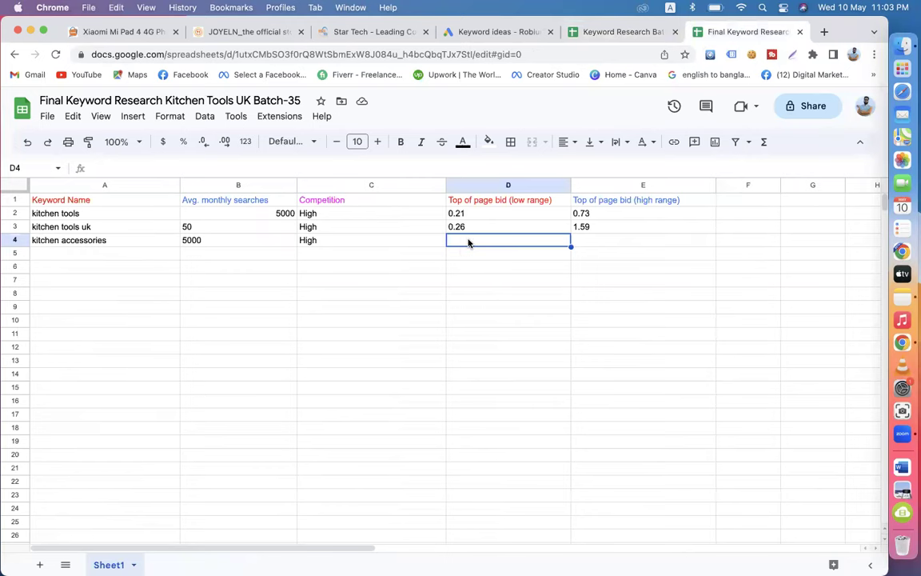
{"action": "key", "text": "super+v"}
Step: Copy the kitchen accessories high-range bid of 0.59 from the source sheet into E4 of the final sheet
{"action": "left_click", "coordinate": [586, 240]}
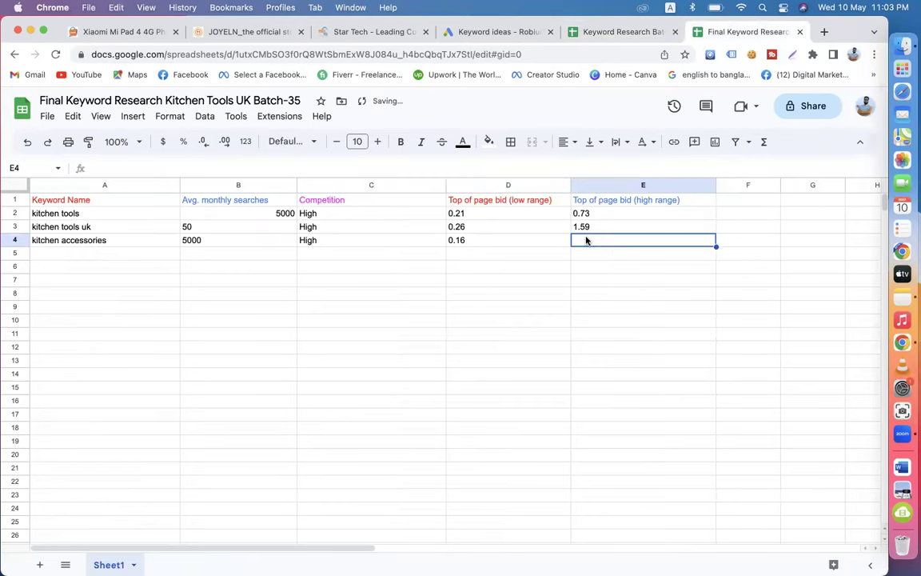
{"action": "left_click", "coordinate": [617, 32]}
{"action": "left_click", "coordinate": [770, 253]}
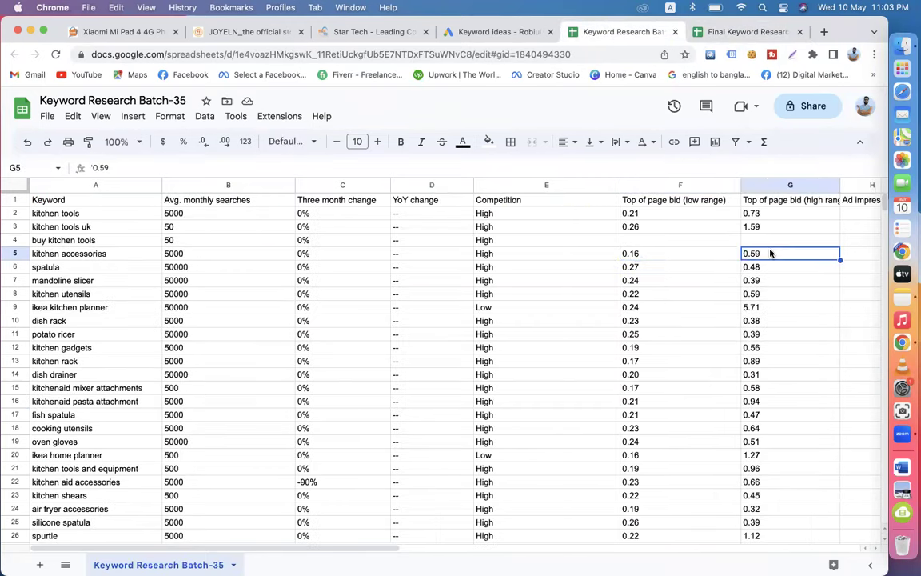
{"action": "double_click", "coordinate": [770, 252]}
{"action": "key", "text": "super+a"}
{"action": "key", "text": "super+c"}
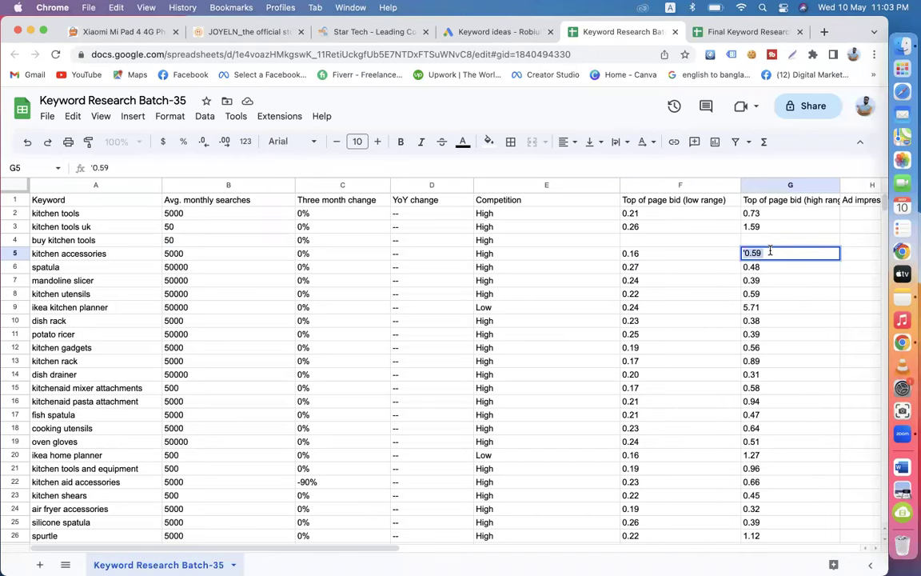
{"action": "left_click", "coordinate": [703, 32]}
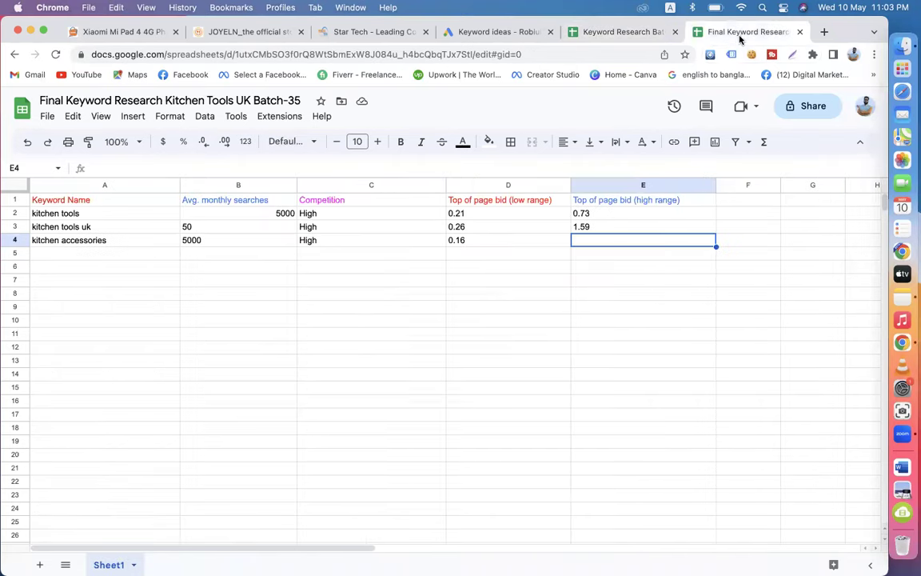
{"action": "double_click", "coordinate": [605, 242]}
{"action": "key", "text": "super+v"}
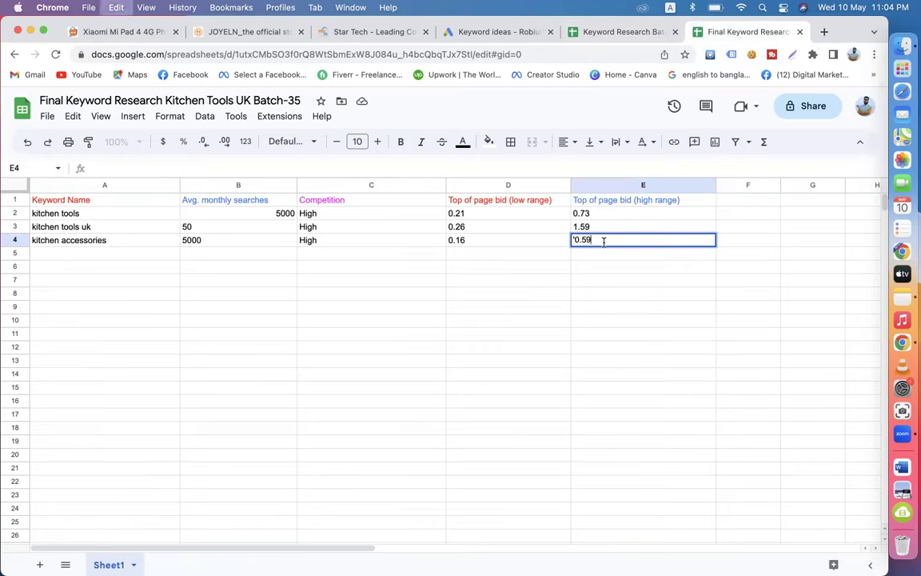
Step: Open Fiverr in a new tab, search for "google ads keyword research" and browse the listed services
{"action": "left_click", "coordinate": [824, 32]}
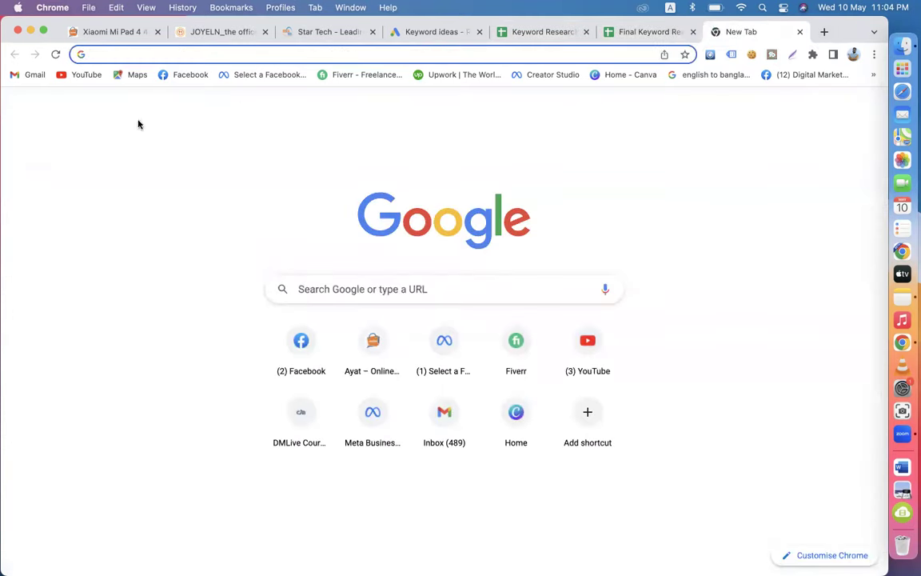
{"action": "left_click", "coordinate": [358, 75]}
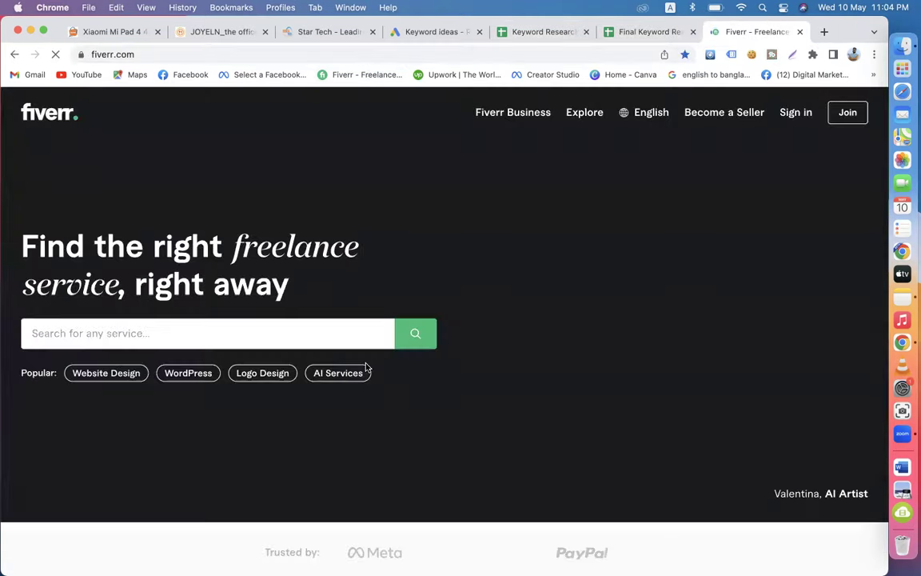
{"action": "left_click", "coordinate": [216, 339]}
{"action": "type", "text": "g"}
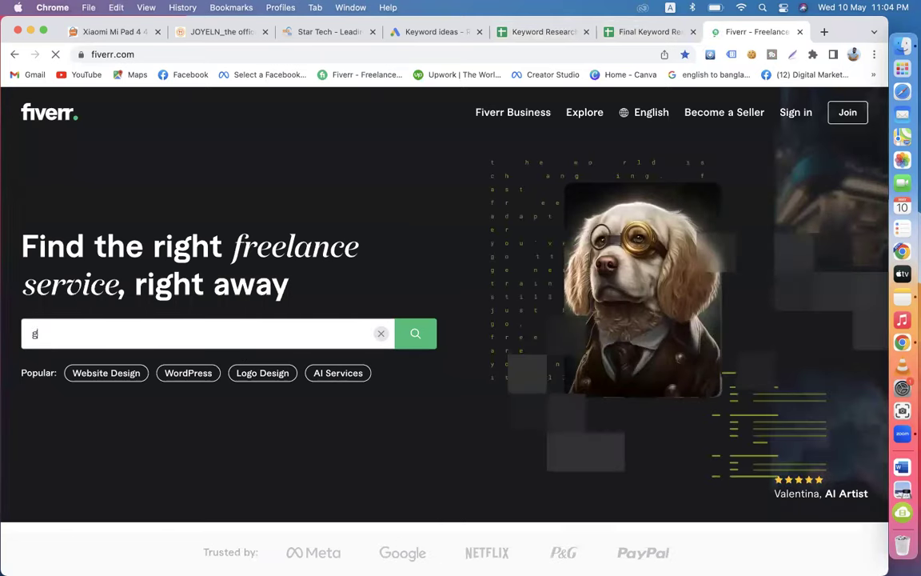
{"action": "type", "text": "oogle ads "}
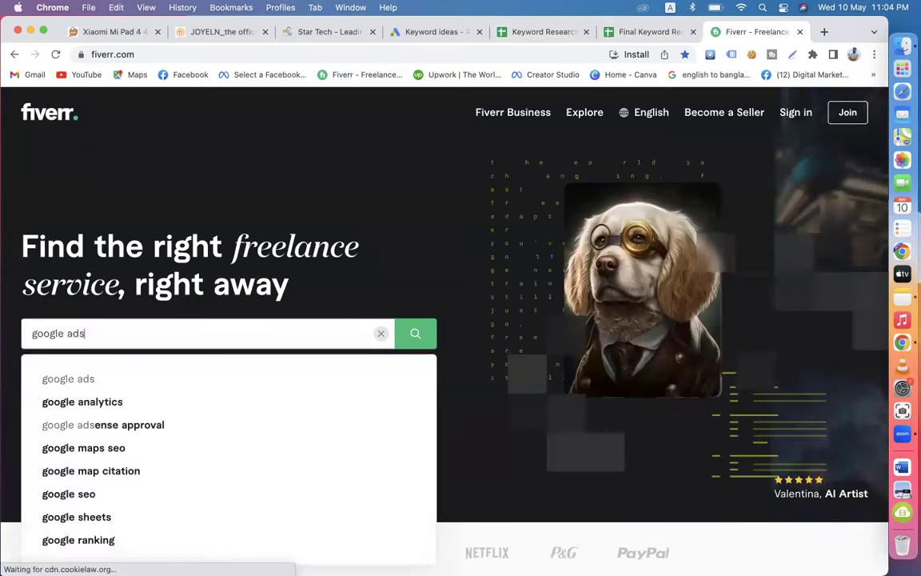
{"action": "type", "text": "keyw"}
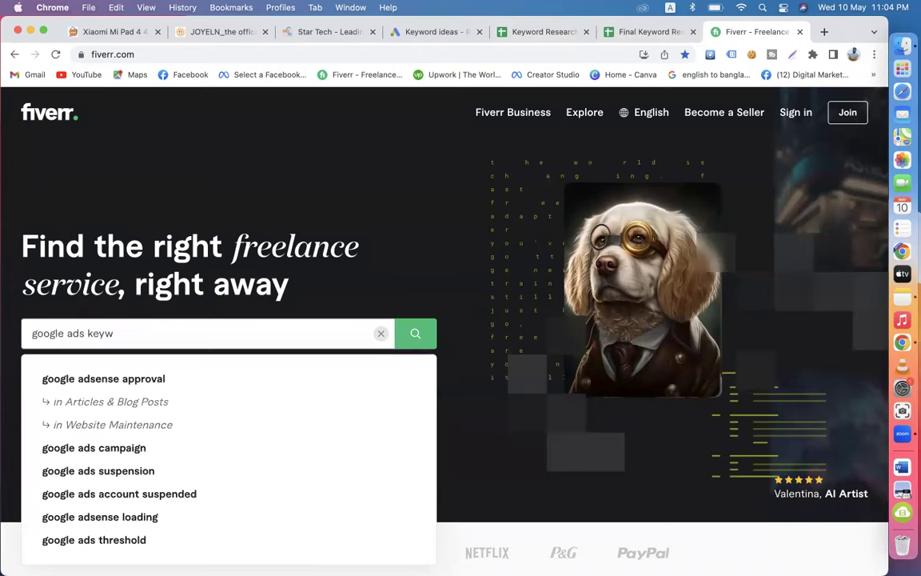
{"action": "type", "text": "o"}
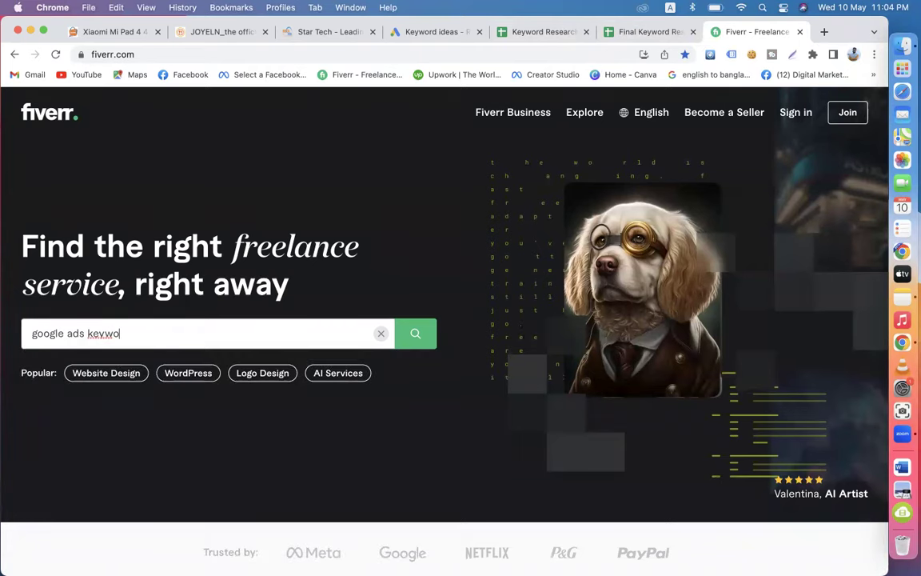
{"action": "type", "text": "rd res"}
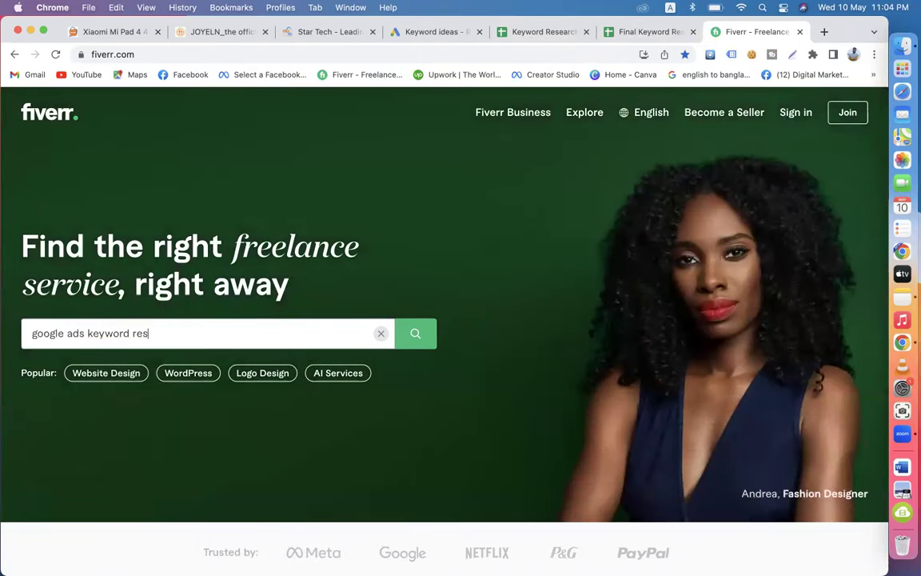
{"action": "key", "text": "Return"}
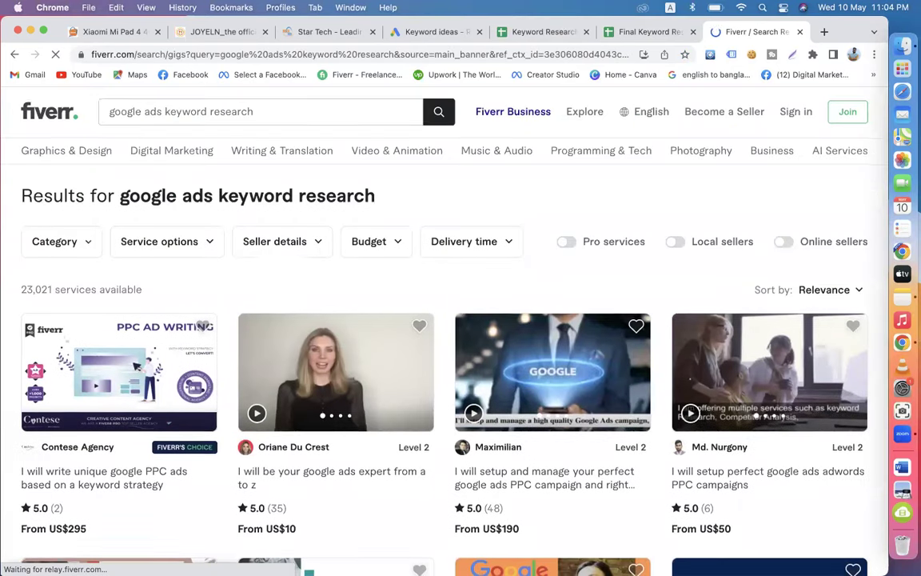
{"action": "scroll", "coordinate": [208, 352], "scroll_direction": "down", "scroll_amount": 5}
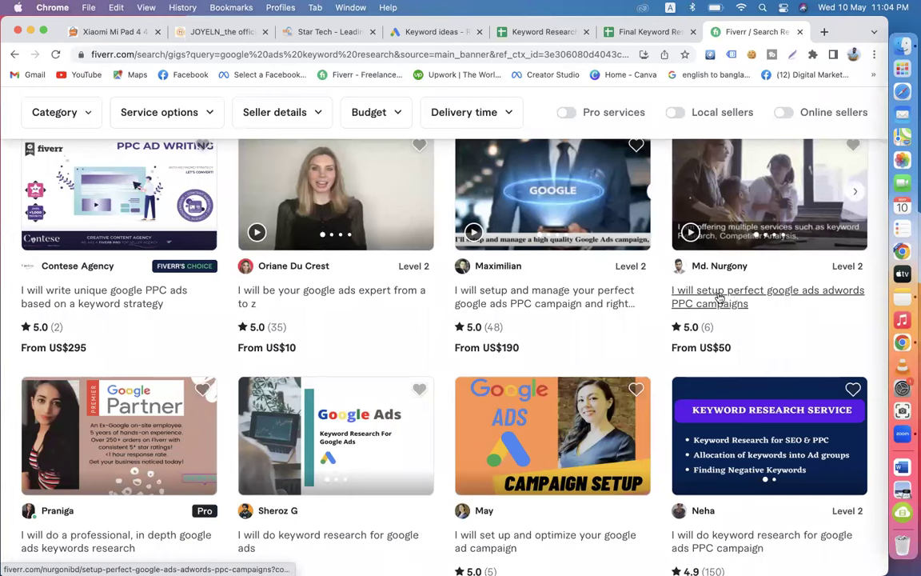
{"action": "scroll", "coordinate": [559, 296], "scroll_direction": "down", "scroll_amount": 2}
{"action": "scroll", "coordinate": [484, 287], "scroll_direction": "up", "scroll_amount": 5}
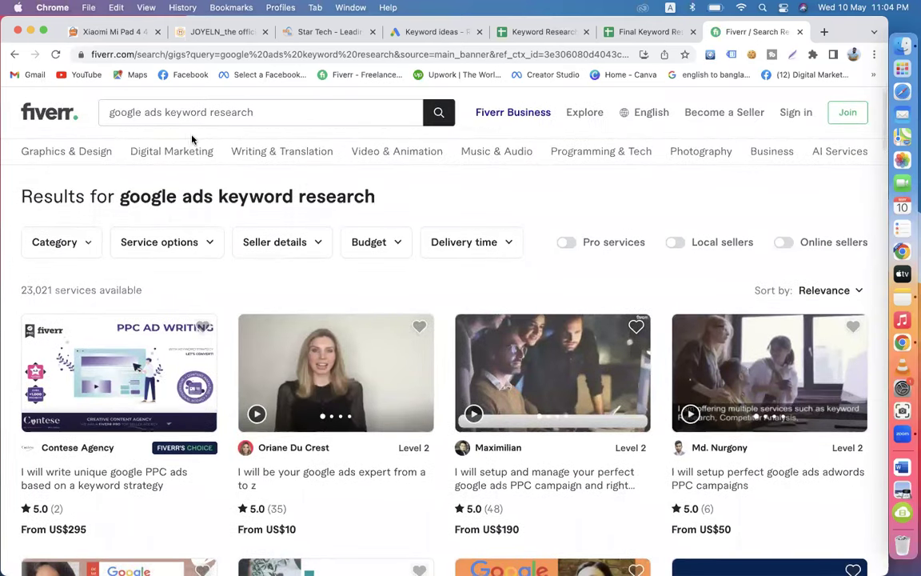
Step: Change the Fiverr search to "keyword research for google ads" and look through the listed gigs
{"action": "left_click_drag", "start_coordinate": [160, 111], "coordinate": [109, 112]}
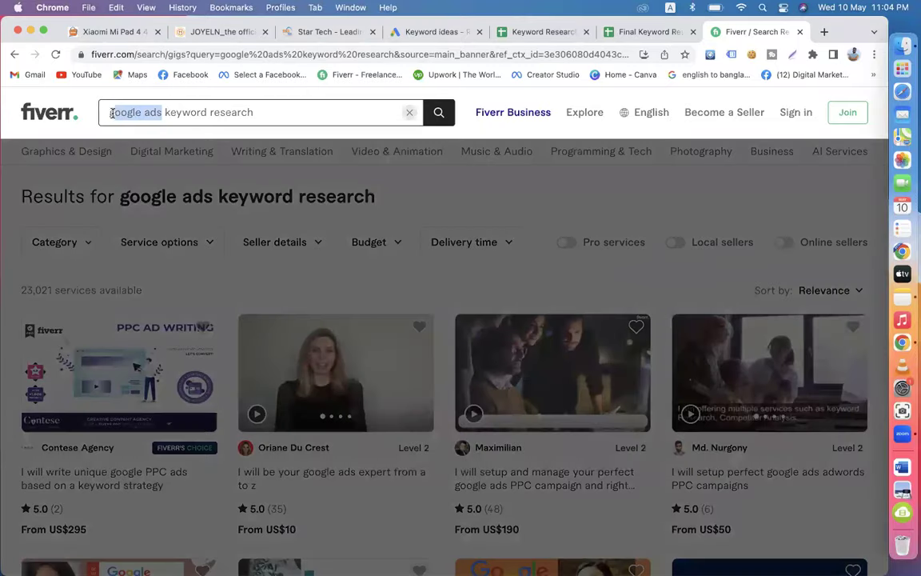
{"action": "key", "text": "BackSpace"}
{"action": "key", "text": "Delete"}
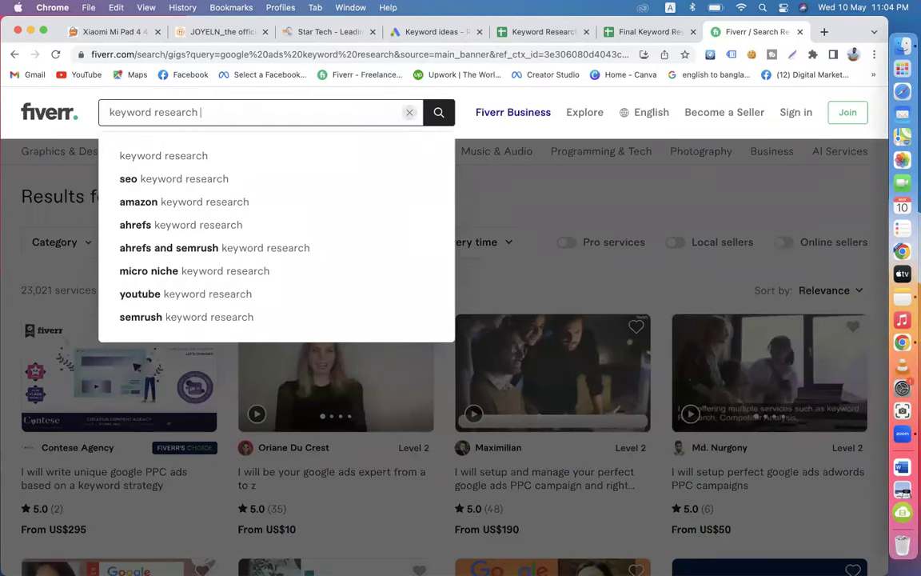
{"action": "type", "text": "for google ads"}
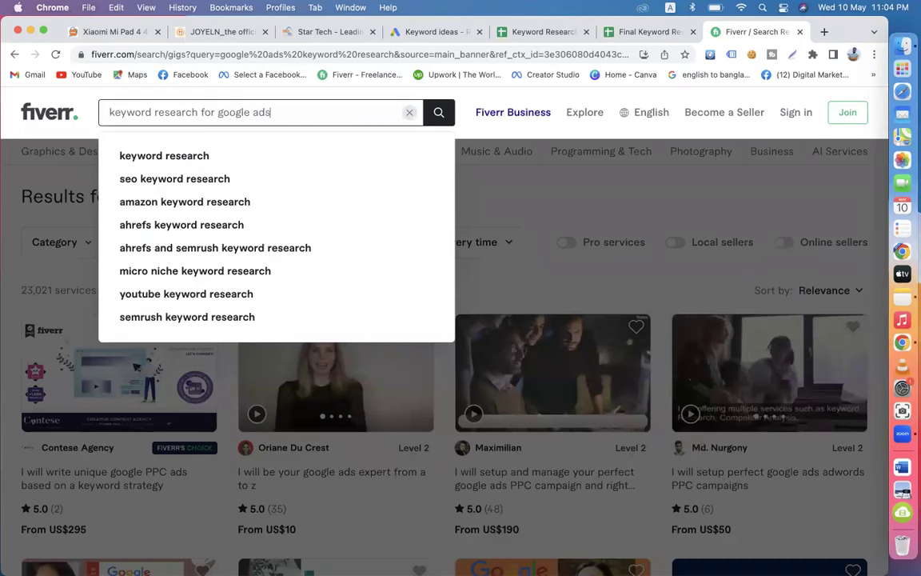
{"action": "key", "text": "Return"}
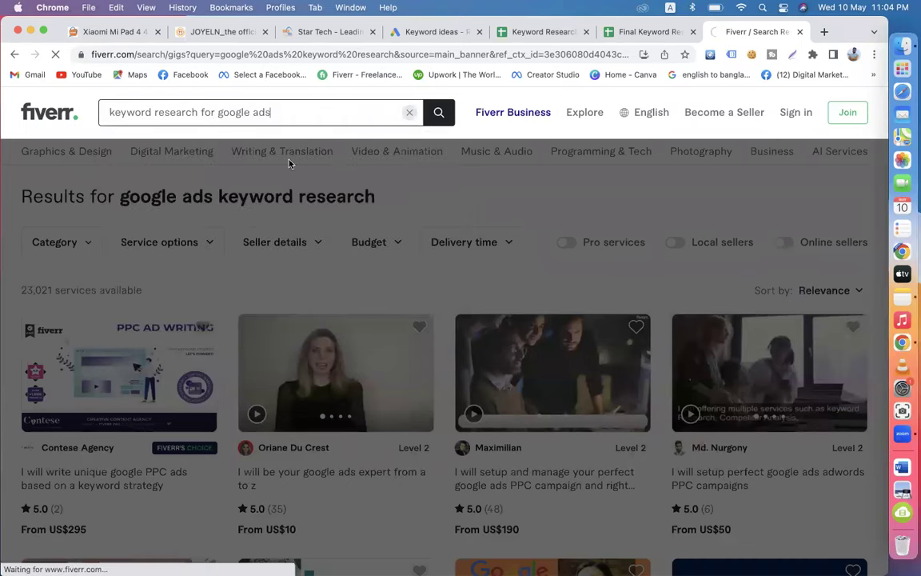
{"action": "scroll", "coordinate": [340, 294], "scroll_direction": "down", "scroll_amount": 5}
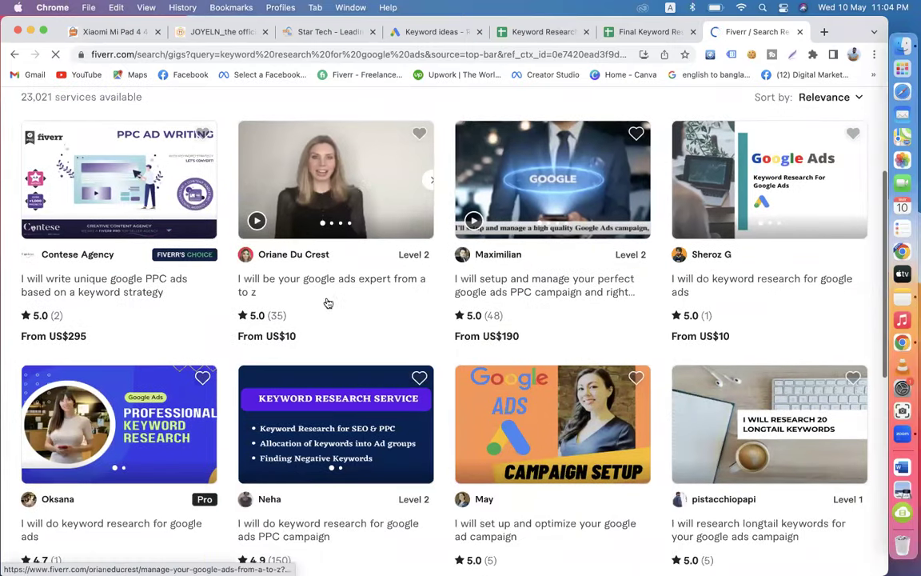
{"action": "scroll", "coordinate": [421, 345], "scroll_direction": "down", "scroll_amount": 3}
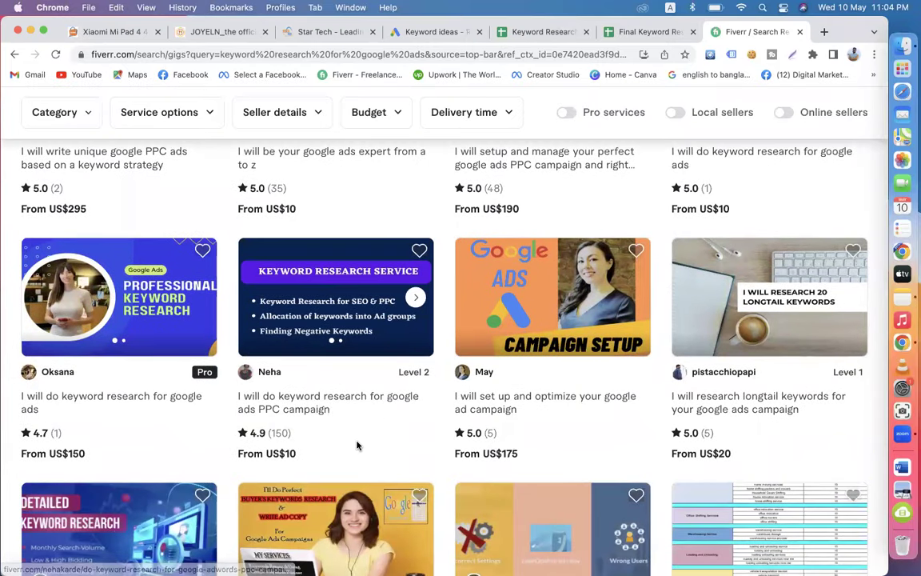
Step: Open the US$150 Pro gig for Google Ads keyword research and examine its keyword quantity and package description
{"action": "left_click", "coordinate": [138, 396]}
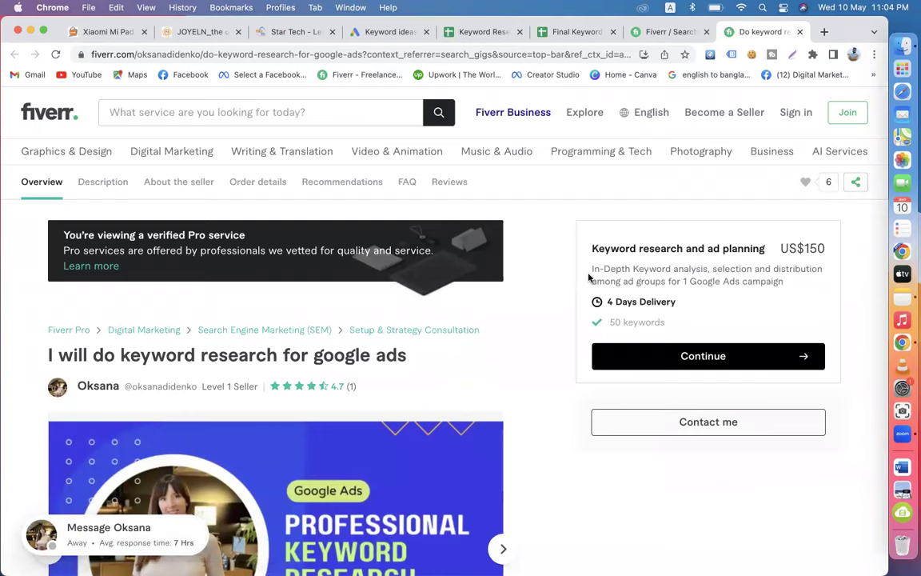
{"action": "left_click_drag", "start_coordinate": [610, 321], "coordinate": [673, 323]}
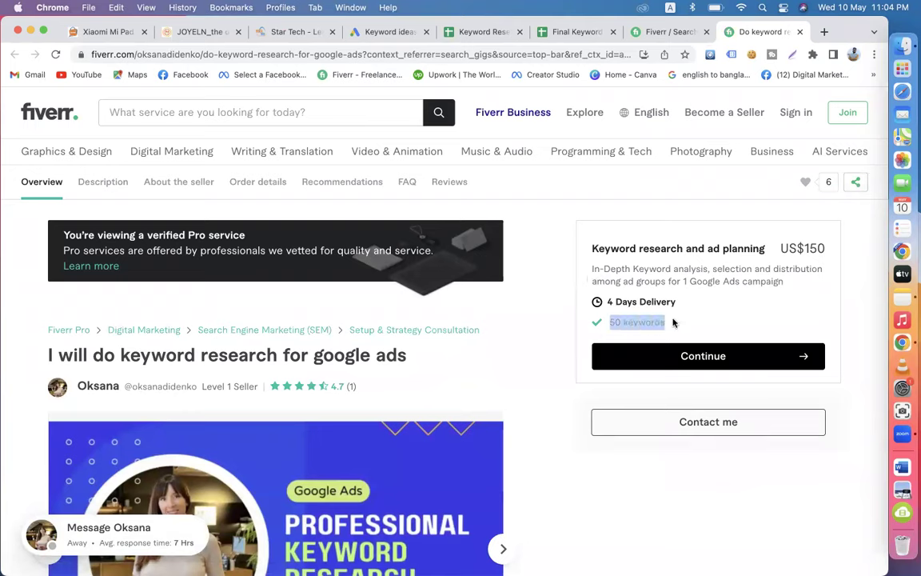
{"action": "left_click_drag", "start_coordinate": [591, 269], "coordinate": [788, 284]}
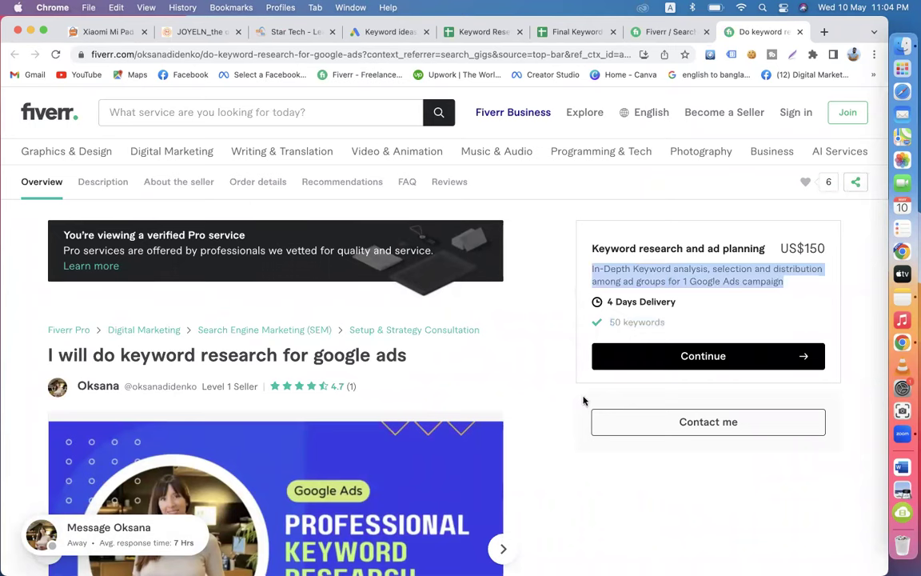
{"action": "scroll", "coordinate": [571, 423], "scroll_direction": "down", "scroll_amount": 3}
{"action": "scroll", "coordinate": [572, 399], "scroll_direction": "up", "scroll_amount": 5}
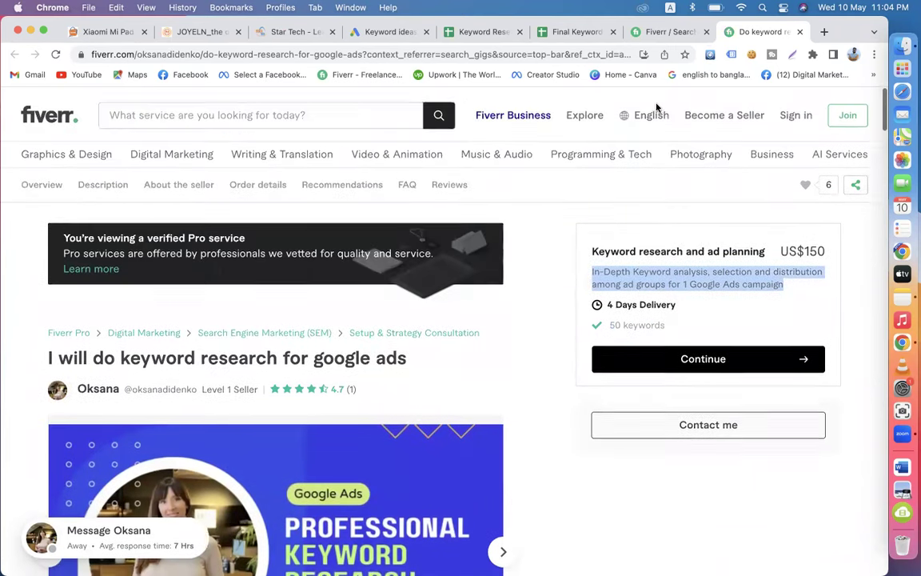
Step: Return to the search results, open the US$30 Google Ads keyword research gig and examine its package
{"action": "left_click", "coordinate": [655, 32]}
{"action": "scroll", "coordinate": [610, 410], "scroll_direction": "down", "scroll_amount": 2}
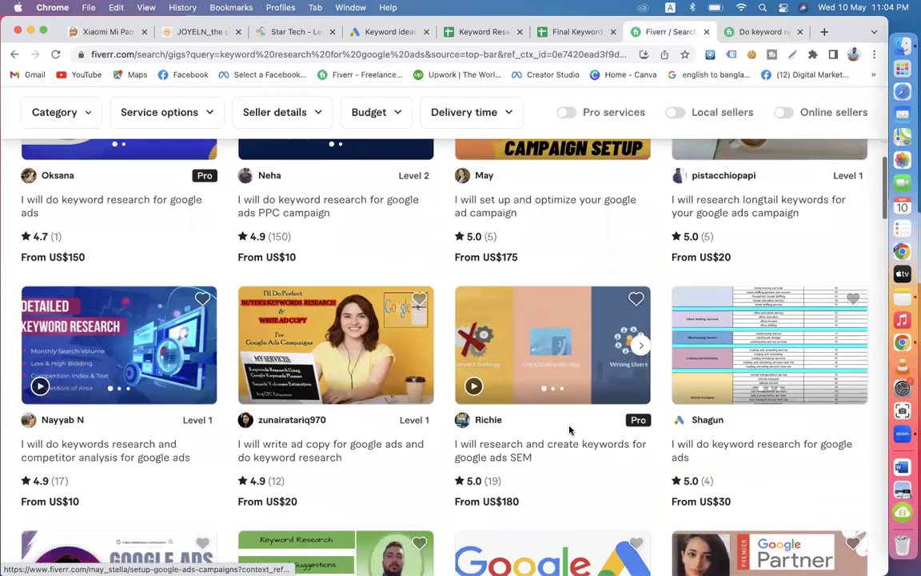
{"action": "left_click", "coordinate": [744, 454]}
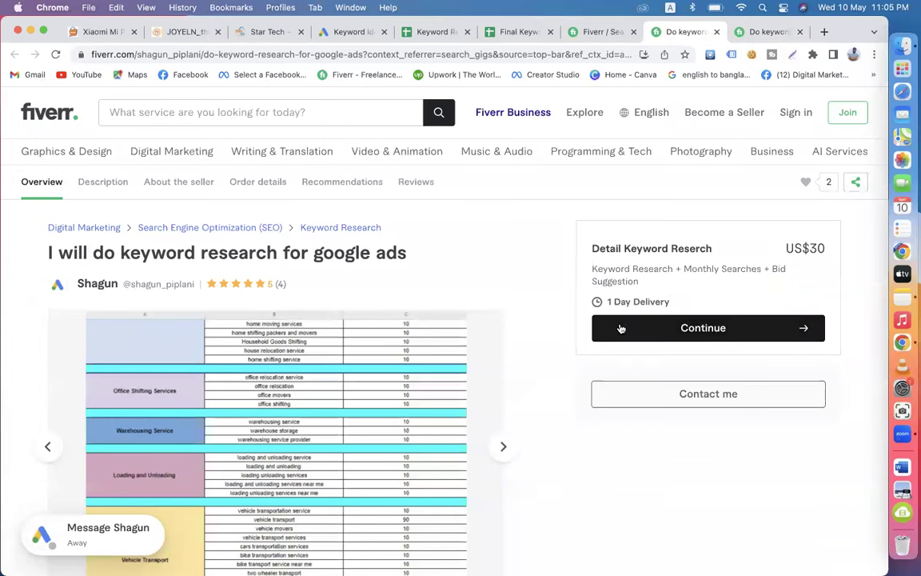
{"action": "scroll", "coordinate": [528, 405], "scroll_direction": "down", "scroll_amount": 2}
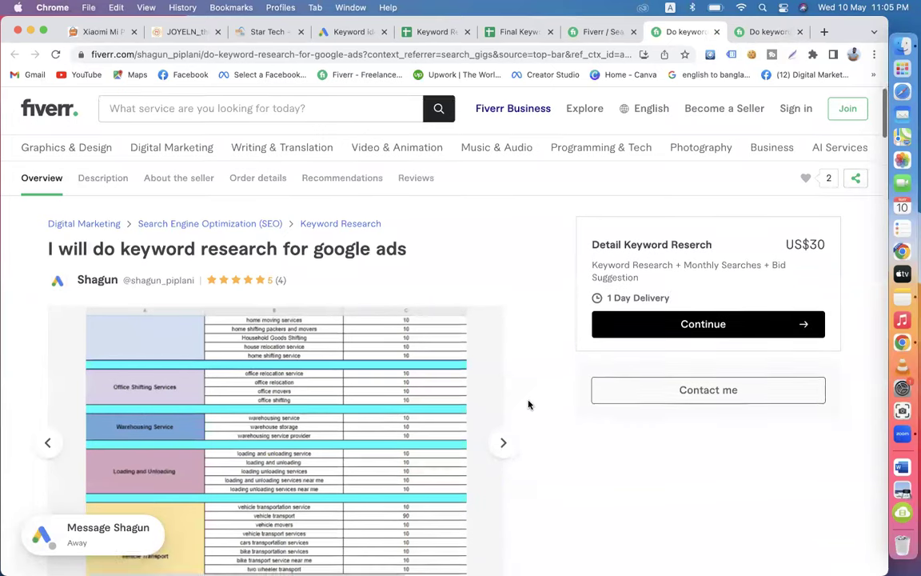
{"action": "scroll", "coordinate": [529, 405], "scroll_direction": "up", "scroll_amount": 2}
Step: Go back to the results and open the US$200 Pro gig for professional Google Ads keyword research with premium tools
{"action": "left_click", "coordinate": [601, 30]}
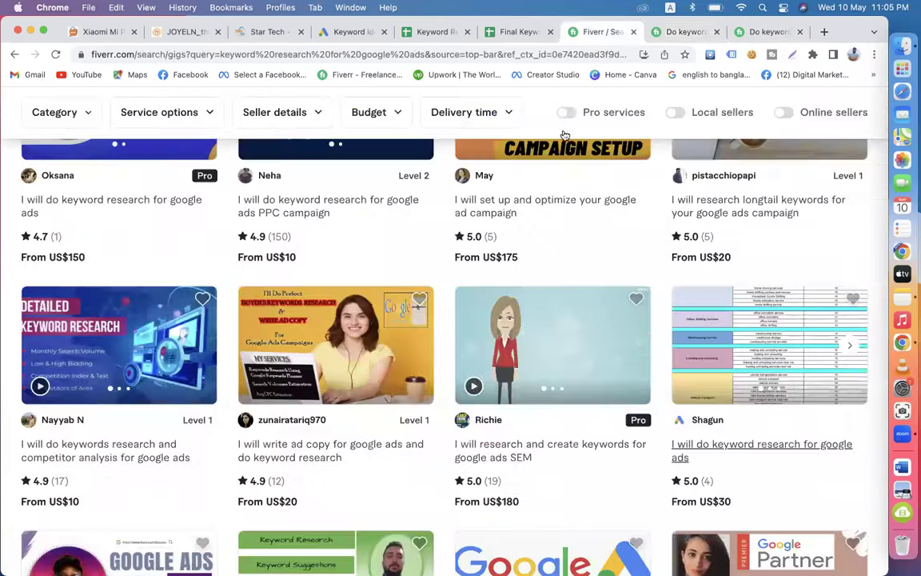
{"action": "scroll", "coordinate": [605, 309], "scroll_direction": "down", "scroll_amount": 3}
{"action": "scroll", "coordinate": [529, 399], "scroll_direction": "down", "scroll_amount": 2}
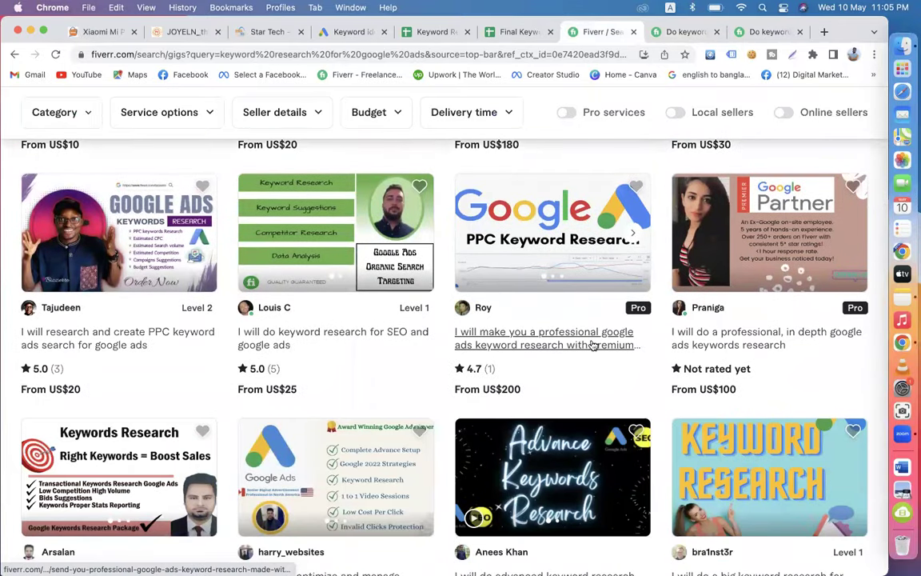
{"action": "left_click", "coordinate": [502, 360]}
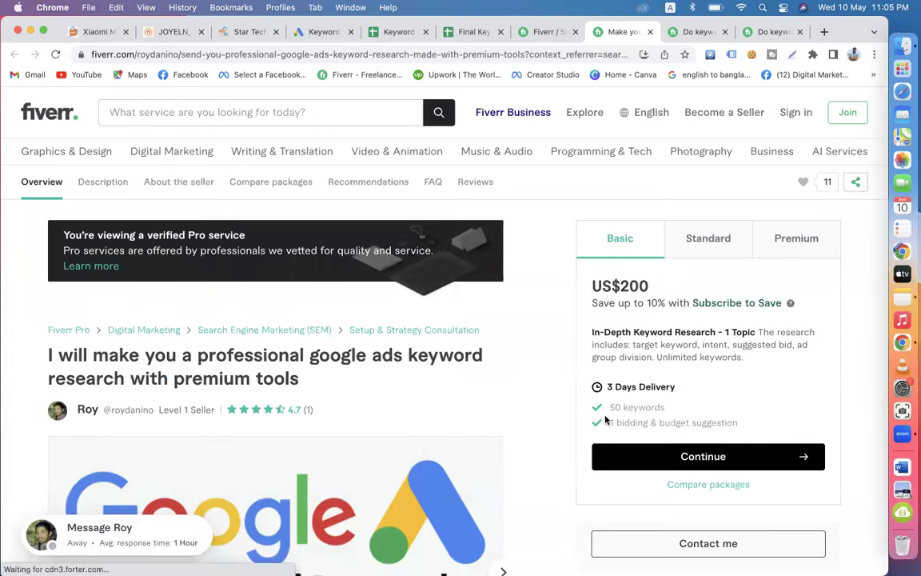
Step: Close all the open Fiverr pages to return to the final keyword research sheet
{"action": "left_click", "coordinate": [648, 33]}
{"action": "left_click", "coordinate": [574, 32]}
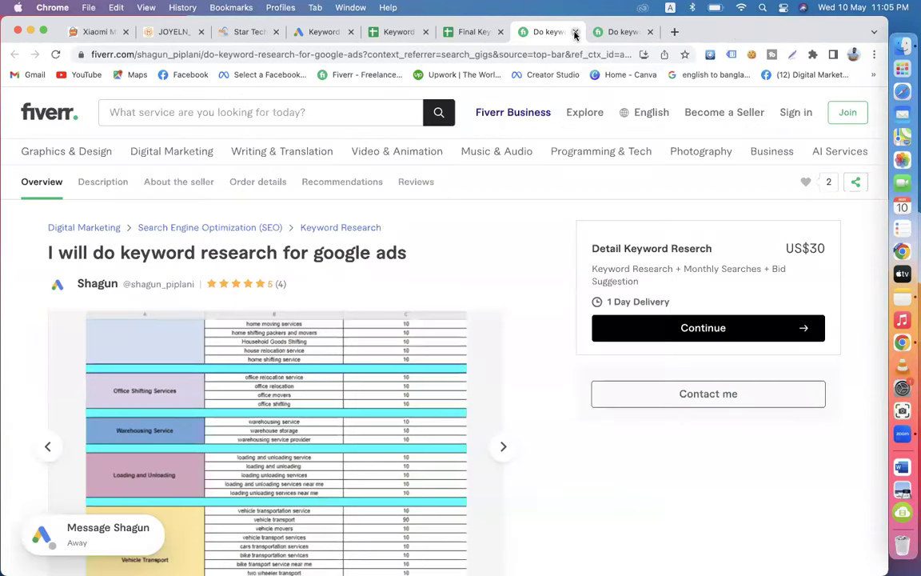
{"action": "left_click", "coordinate": [574, 33]}
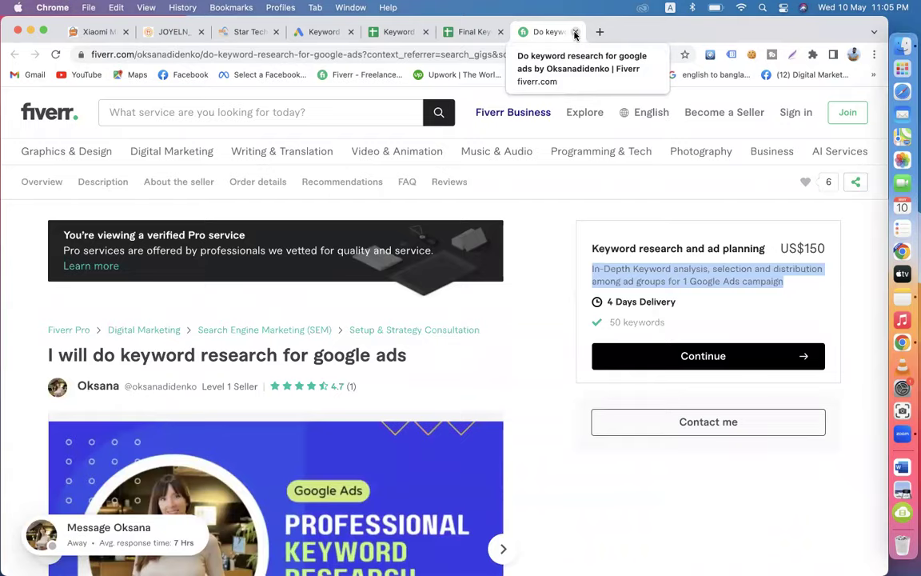
{"action": "left_click", "coordinate": [574, 33]}
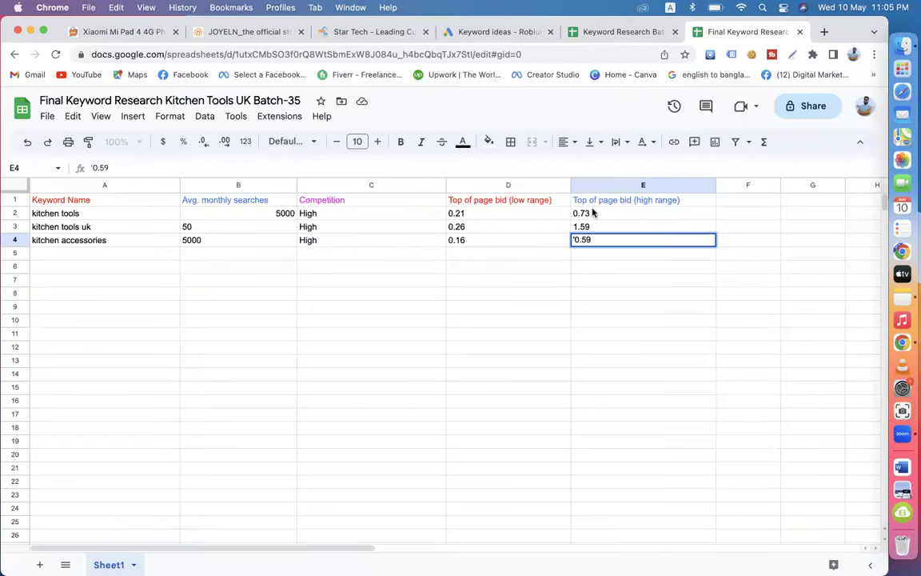
Step: Look through the keyword list in the Keyword Research Batch-35 source sheet
{"action": "left_click", "coordinate": [591, 32]}
{"action": "scroll", "coordinate": [119, 417], "scroll_direction": "down", "scroll_amount": 20}
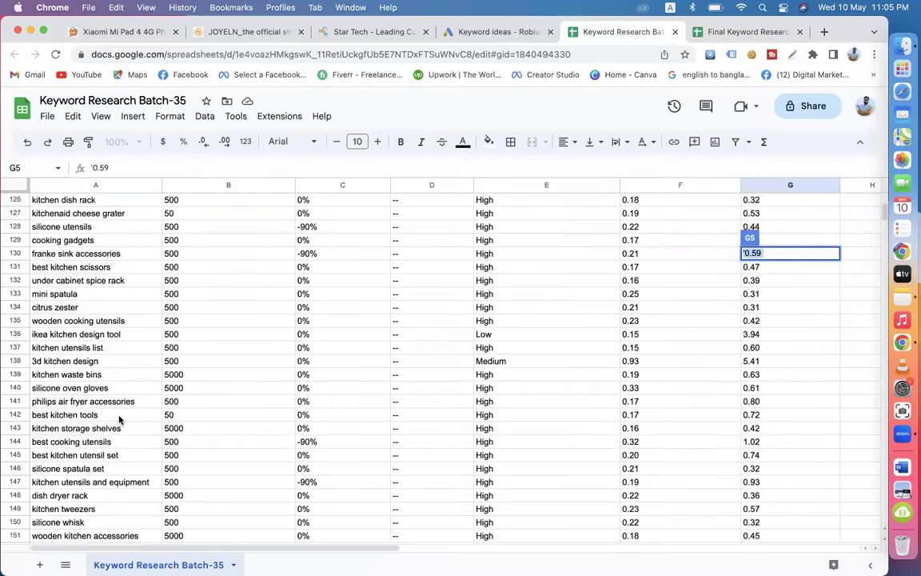
{"action": "scroll", "coordinate": [120, 418], "scroll_direction": "up", "scroll_amount": 20}
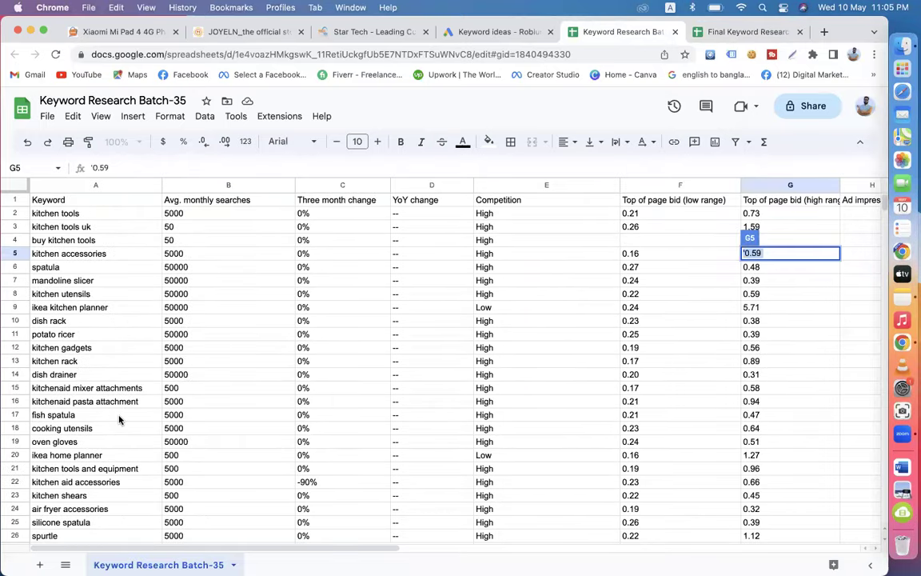
Step: Create a new filter view over the keyword data in the Batch-35 sheet and dismiss its introductory notice
{"action": "left_click", "coordinate": [19, 254]}
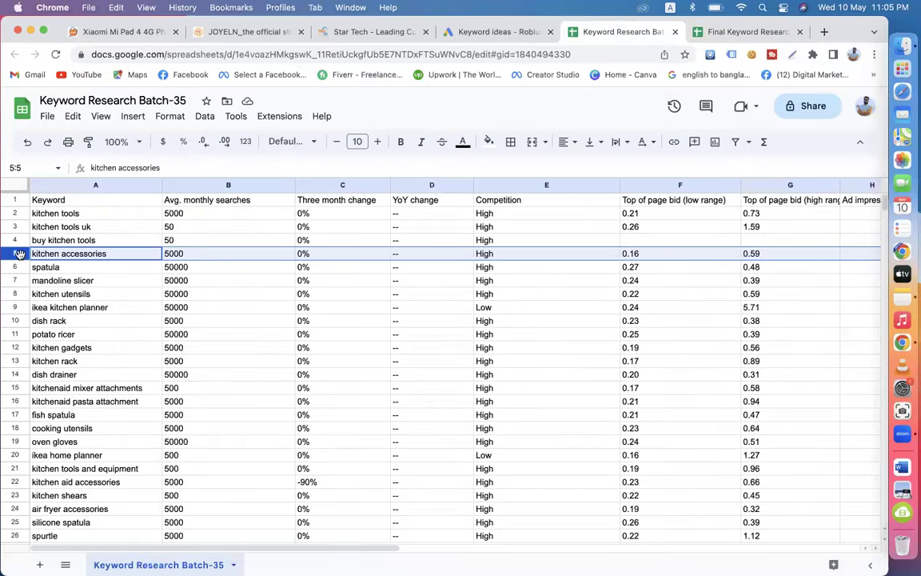
{"action": "left_click", "coordinate": [12, 200]}
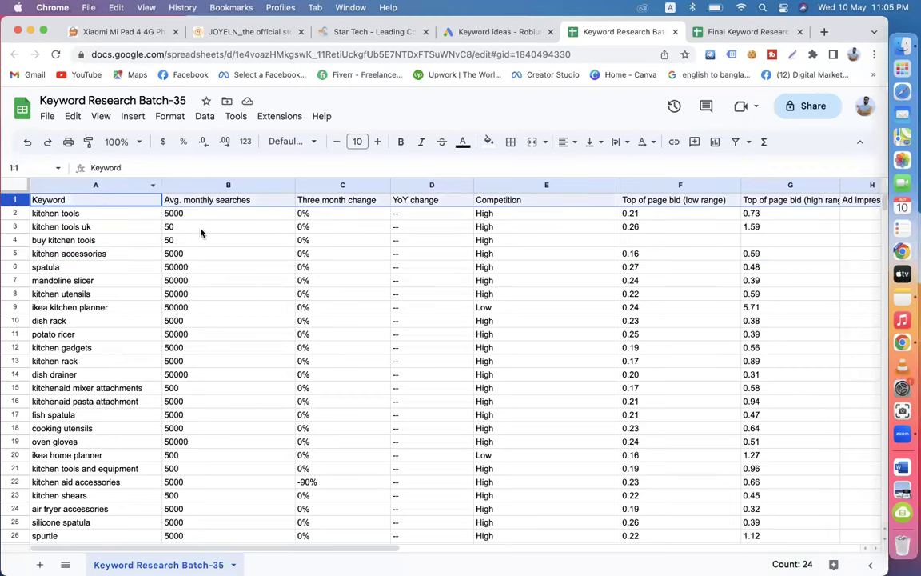
{"action": "left_click", "coordinate": [267, 201]}
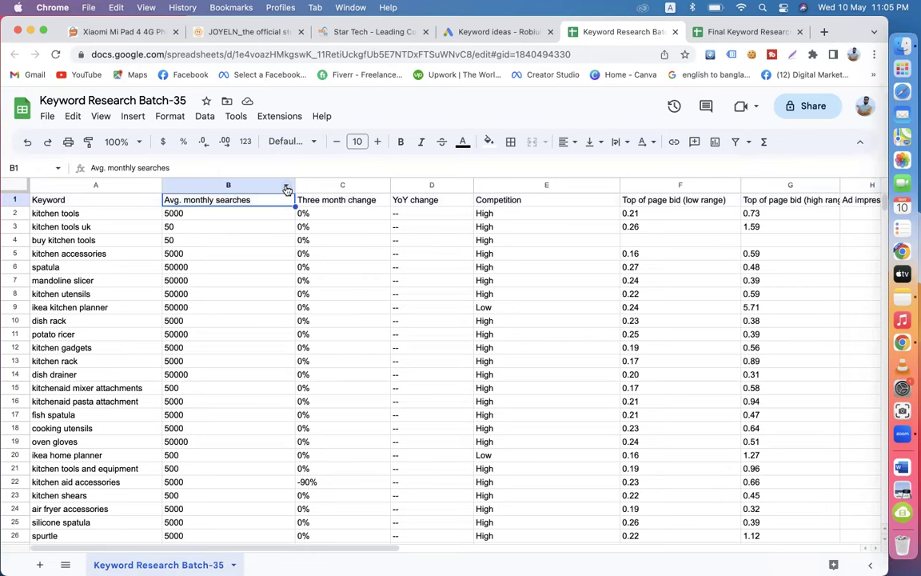
{"action": "left_click", "coordinate": [285, 185]}
{"action": "left_click", "coordinate": [238, 213]}
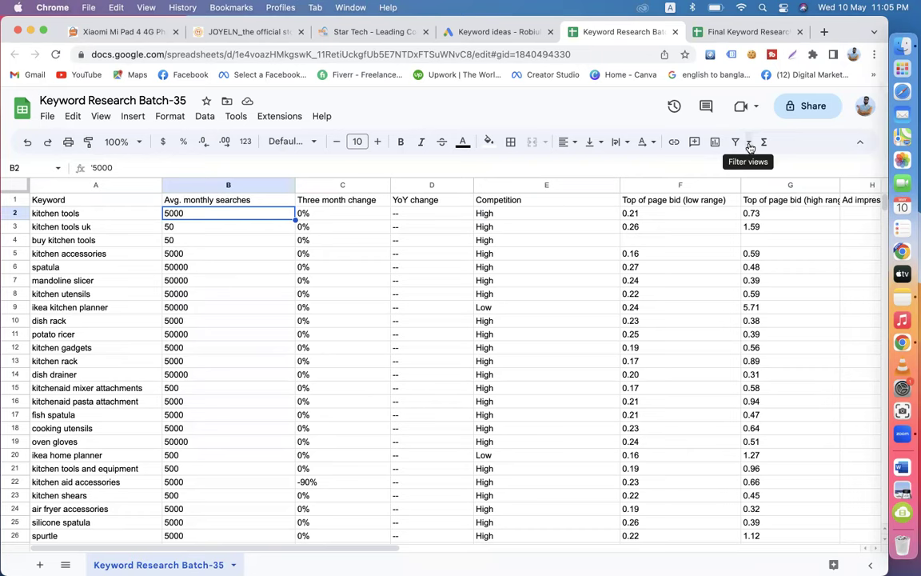
{"action": "left_click", "coordinate": [749, 144]}
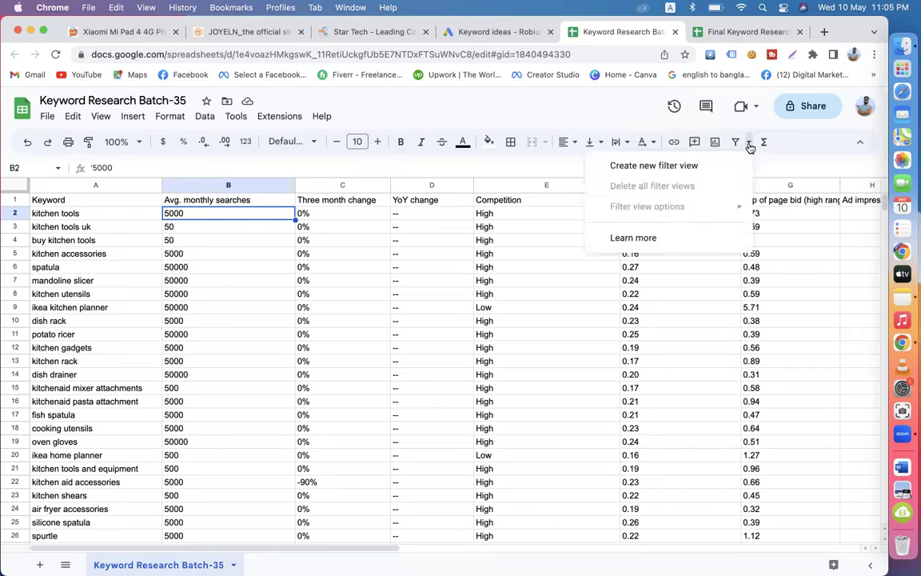
{"action": "left_click", "coordinate": [673, 166]}
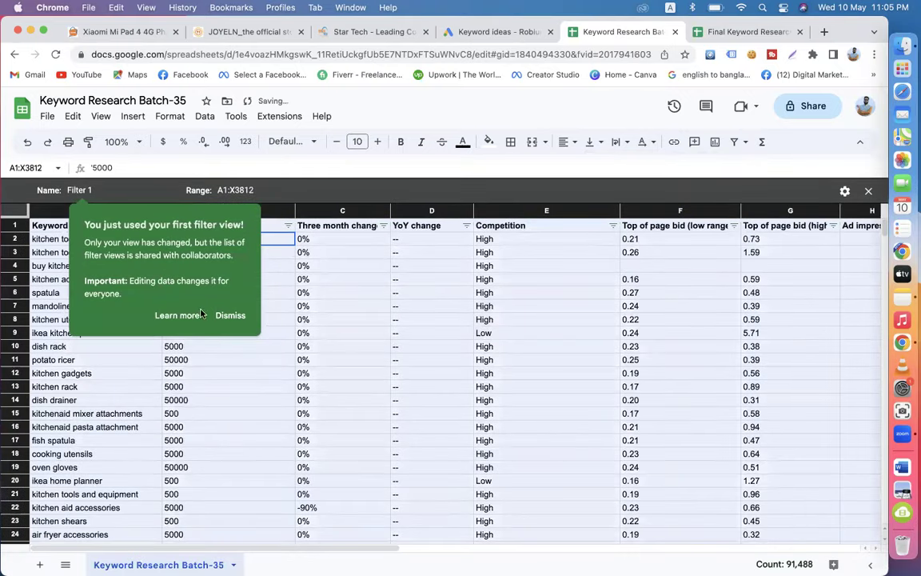
{"action": "left_click", "coordinate": [227, 315]}
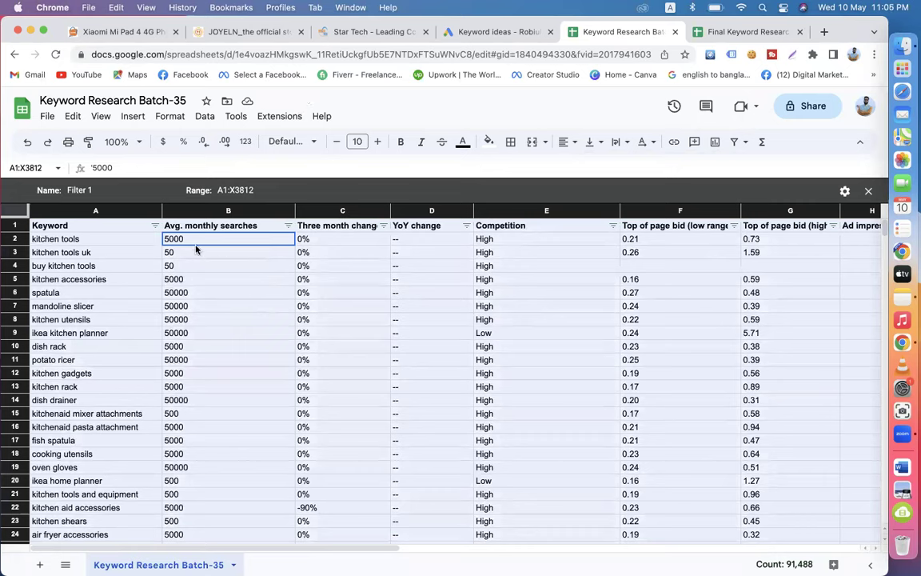
Step: Filter the Avg. monthly searches column by values so that only 50000 stays selected, excluding blanks, 0, 50, 500 and 5000
{"action": "left_click", "coordinate": [288, 226]}
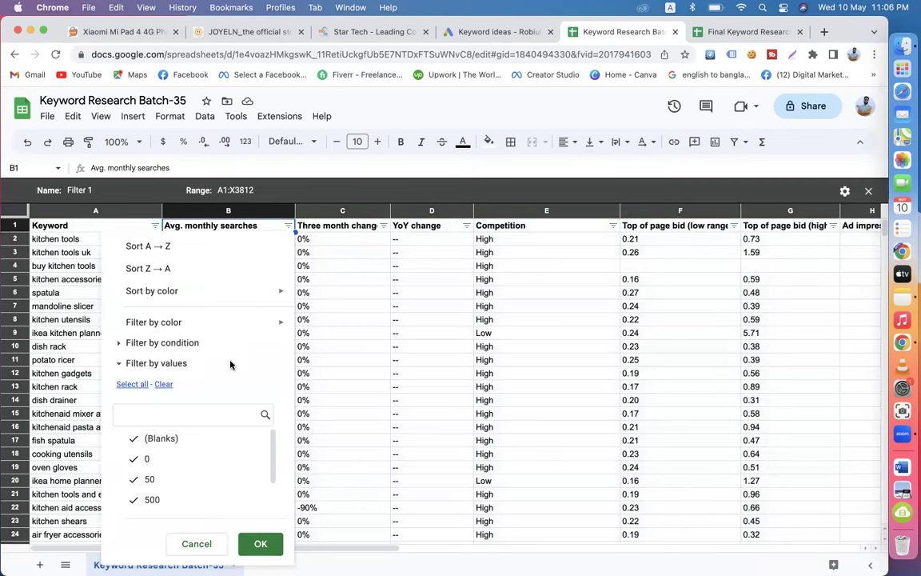
{"action": "scroll", "coordinate": [216, 477], "scroll_direction": "down", "scroll_amount": 2}
{"action": "scroll", "coordinate": [218, 475], "scroll_direction": "up", "scroll_amount": 2}
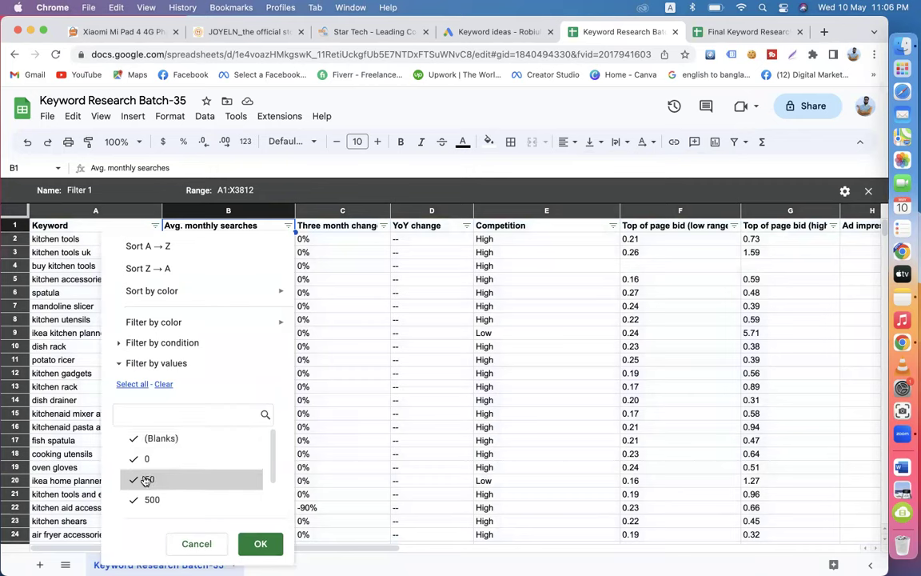
{"action": "scroll", "coordinate": [151, 480], "scroll_direction": "down", "scroll_amount": 2}
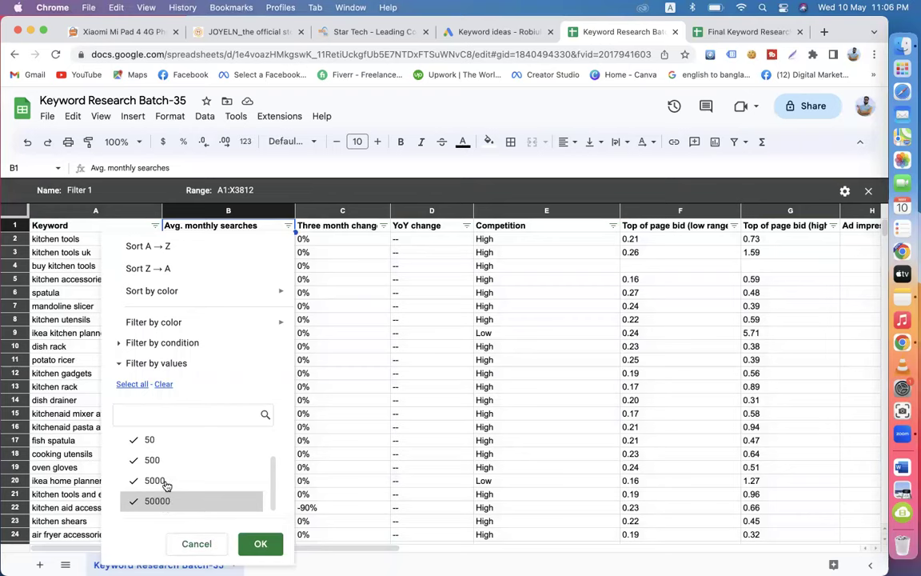
{"action": "left_click", "coordinate": [165, 482]}
{"action": "left_click", "coordinate": [165, 463]}
{"action": "left_click", "coordinate": [166, 442]}
{"action": "scroll", "coordinate": [179, 463], "scroll_direction": "up", "scroll_amount": 2}
{"action": "left_click", "coordinate": [162, 460]}
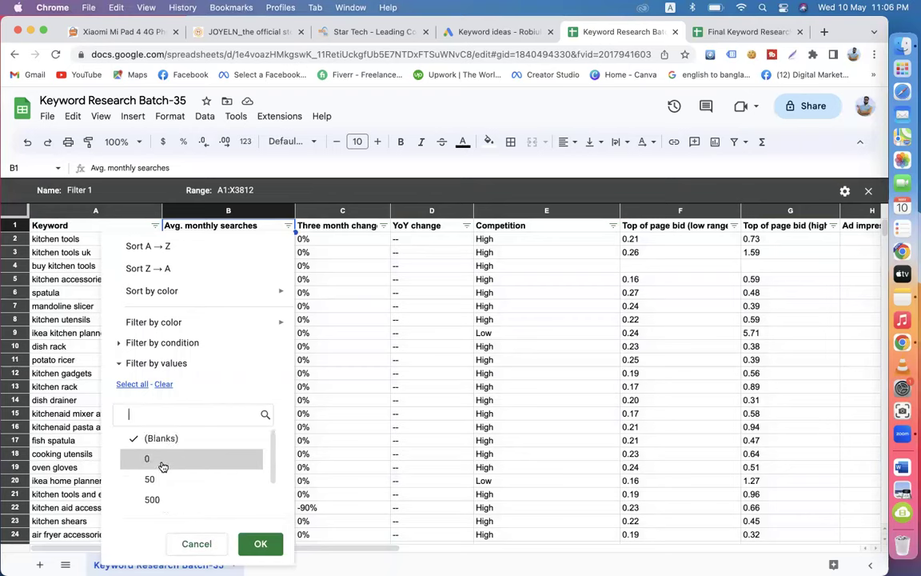
{"action": "left_click", "coordinate": [169, 442]}
{"action": "scroll", "coordinate": [199, 478], "scroll_direction": "down", "scroll_amount": 2}
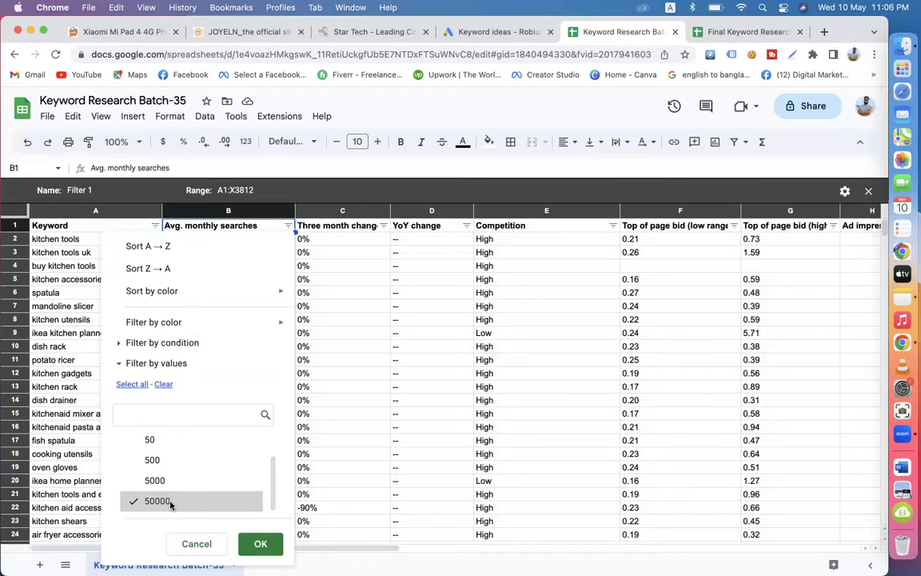
{"action": "left_click", "coordinate": [252, 545]}
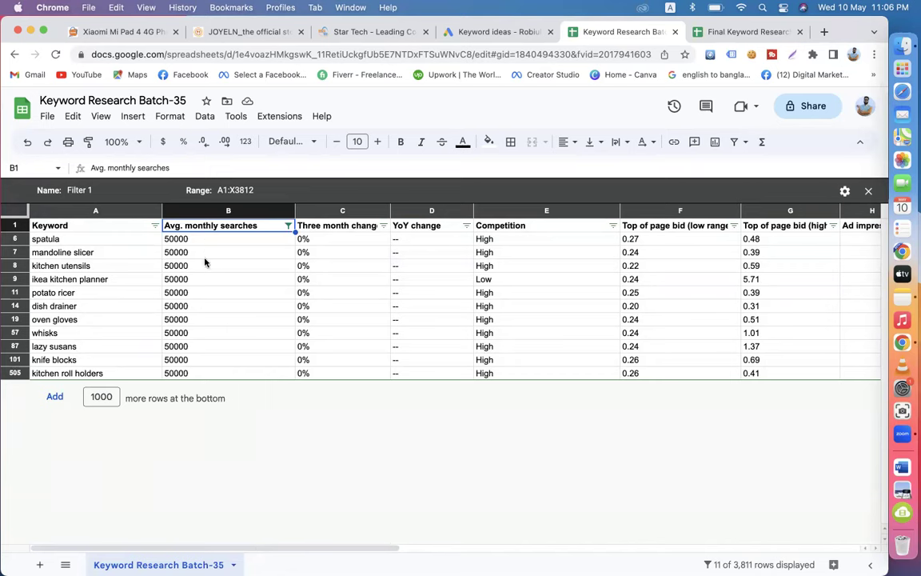
Step: Go through the filtered keywords one by one, from spatula down to kitchen roll holders
{"action": "left_click", "coordinate": [108, 240]}
{"action": "left_click", "coordinate": [108, 254]}
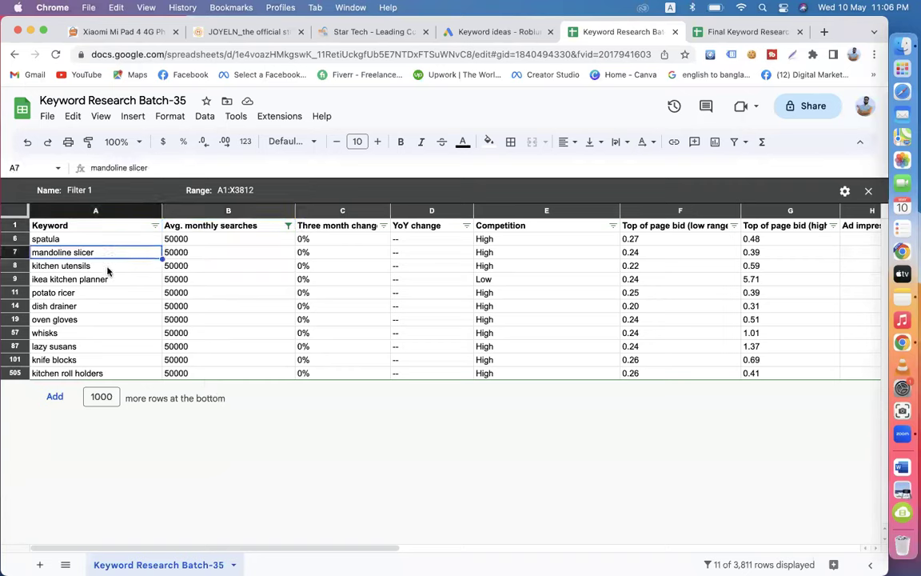
{"action": "left_click", "coordinate": [108, 268]}
{"action": "left_click", "coordinate": [110, 281]}
{"action": "left_click", "coordinate": [101, 294]}
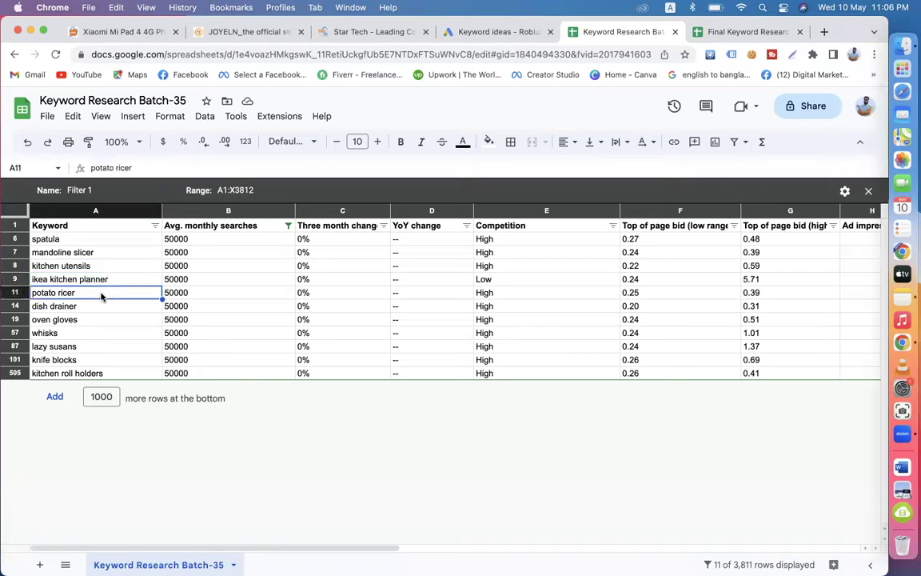
{"action": "left_click", "coordinate": [93, 307]}
{"action": "left_click", "coordinate": [91, 320]}
{"action": "left_click", "coordinate": [89, 333]}
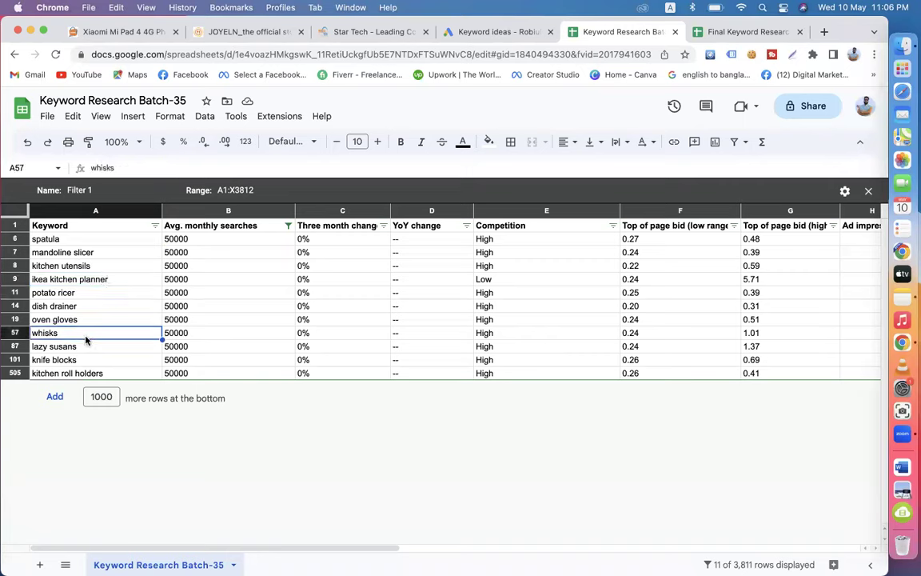
{"action": "left_click", "coordinate": [90, 347]}
{"action": "left_click", "coordinate": [93, 361]}
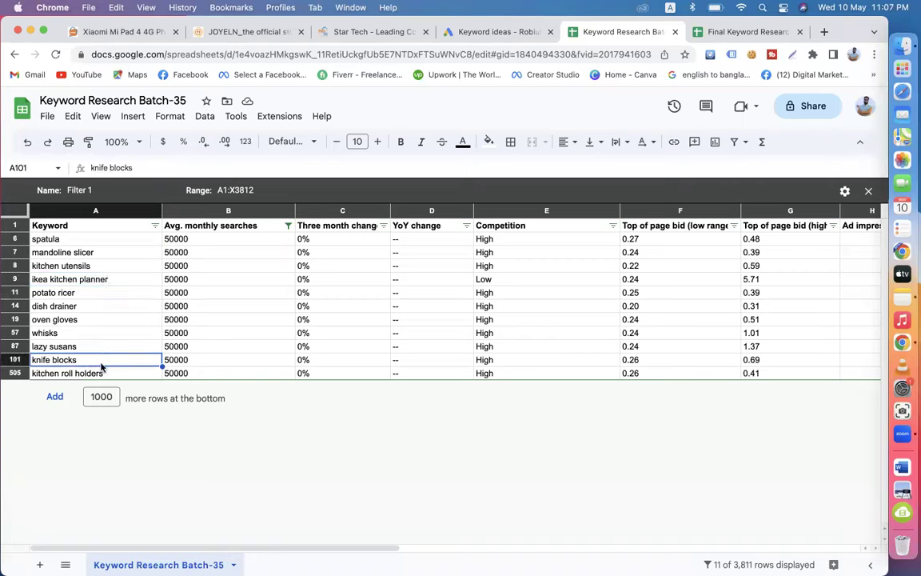
{"action": "left_click", "coordinate": [110, 374]}
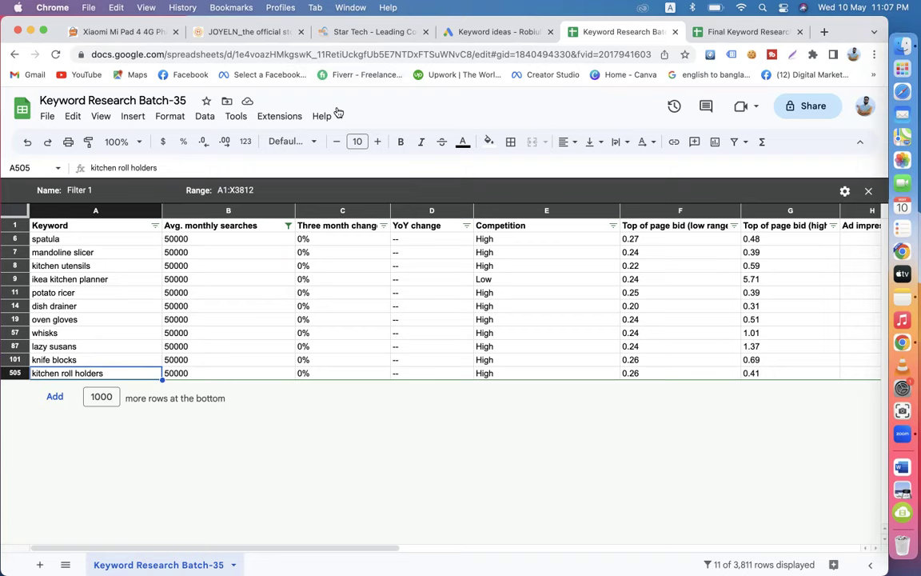
Step: Check the Kitchen Tools products on the JOYELN store against the filtered keywords, then return to the Batch-35 sheet
{"action": "left_click", "coordinate": [249, 32]}
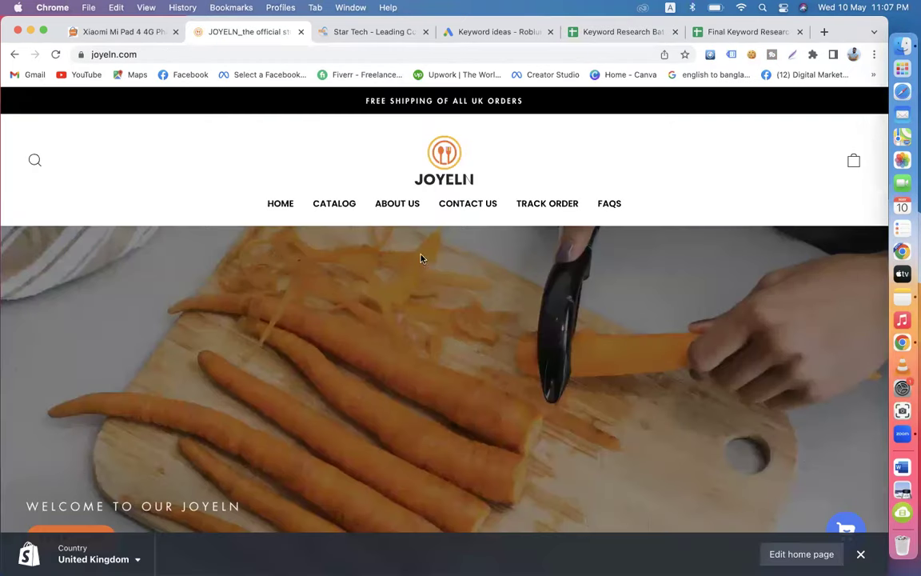
{"action": "scroll", "coordinate": [421, 260], "scroll_direction": "down", "scroll_amount": 6}
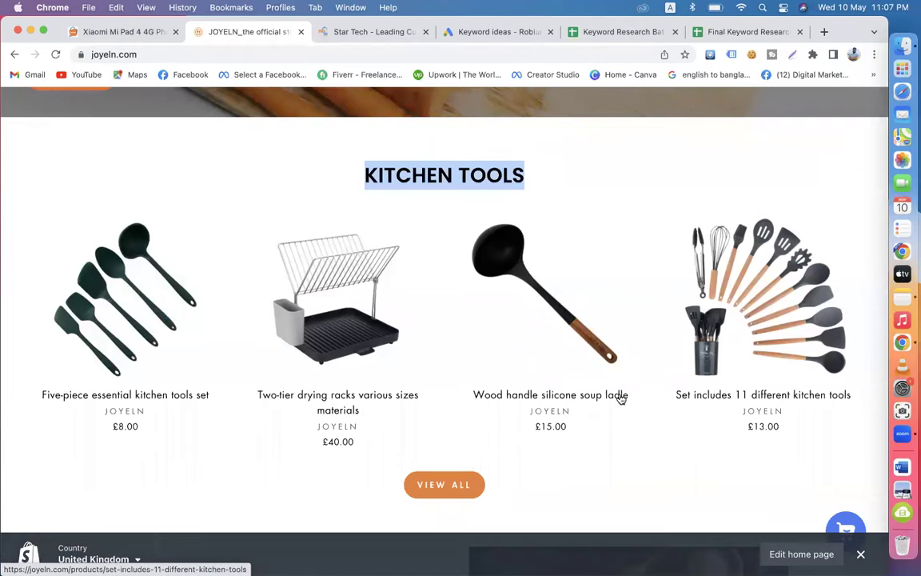
{"action": "left_click", "coordinate": [618, 32]}
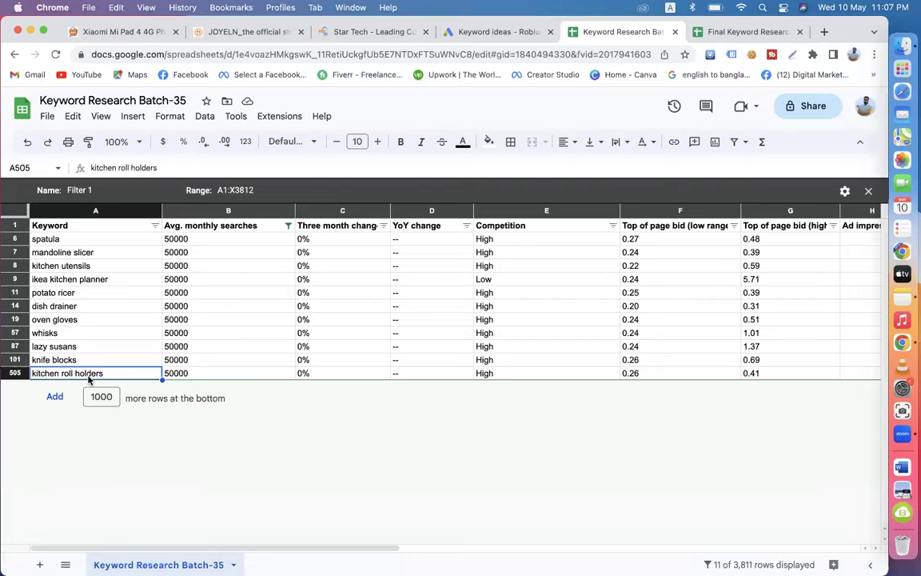
{"action": "left_click", "coordinate": [243, 34]}
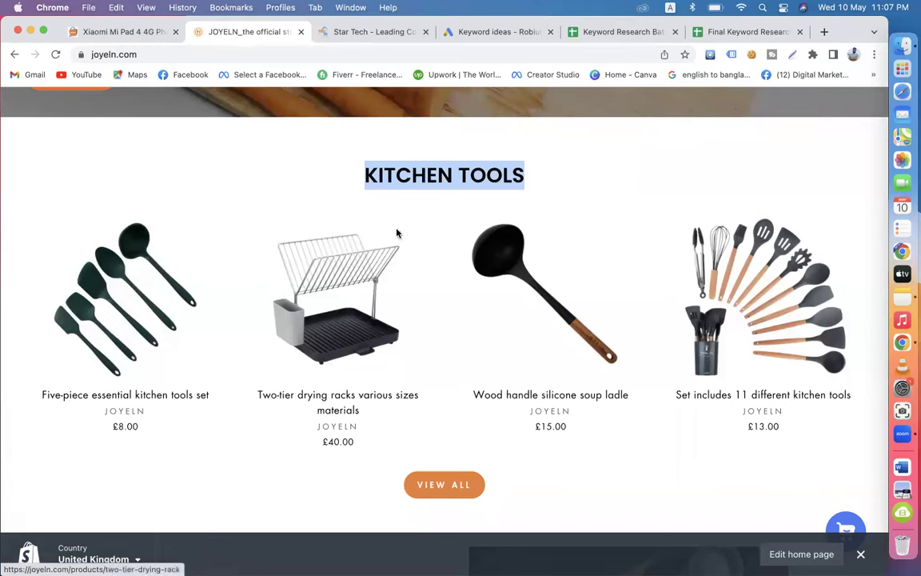
{"action": "left_click", "coordinate": [274, 422]}
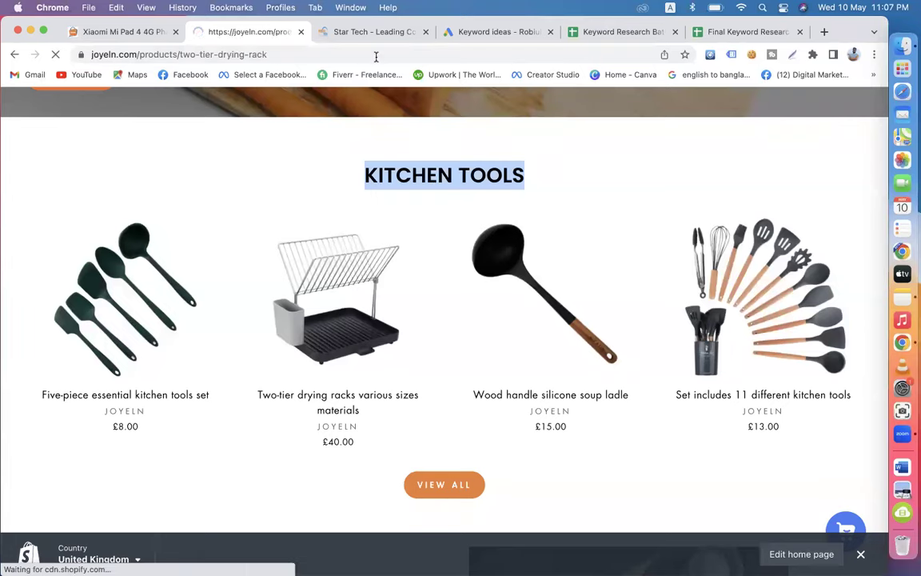
{"action": "left_click", "coordinate": [15, 54]}
{"action": "left_click", "coordinate": [601, 32]}
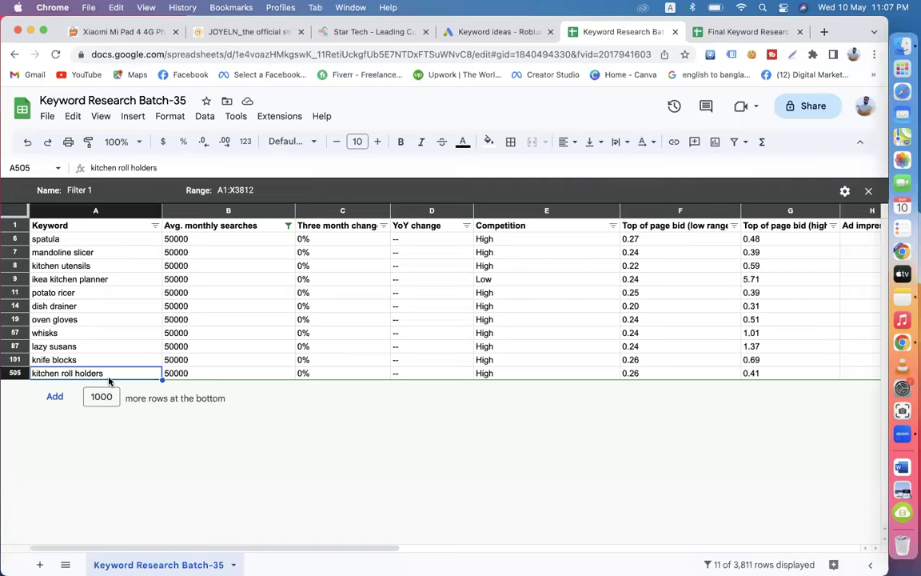
Step: Search Google Images for the keyword "kitchen roll holders", examine the product pictures and close the results
{"action": "double_click", "coordinate": [109, 374]}
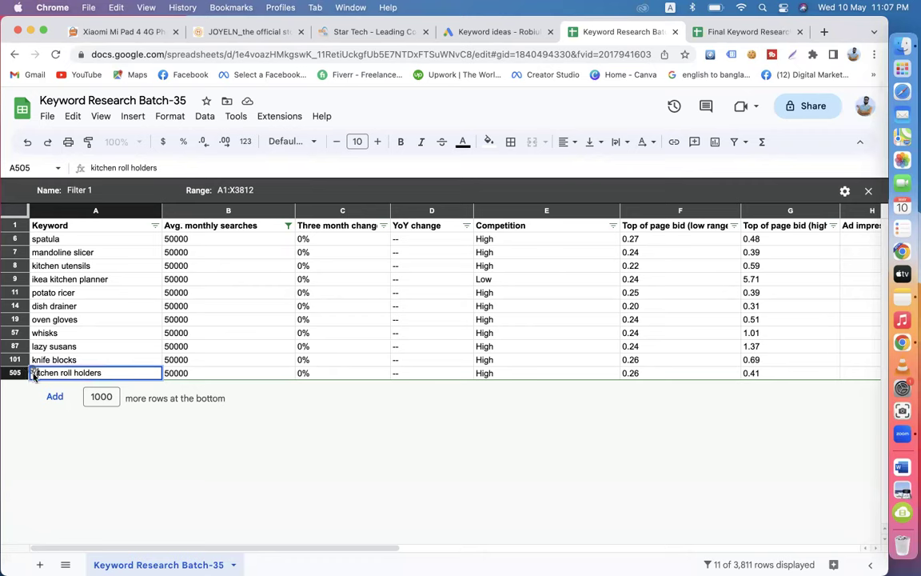
{"action": "left_click", "coordinate": [112, 373]}
{"action": "triple_click", "coordinate": [112, 372]}
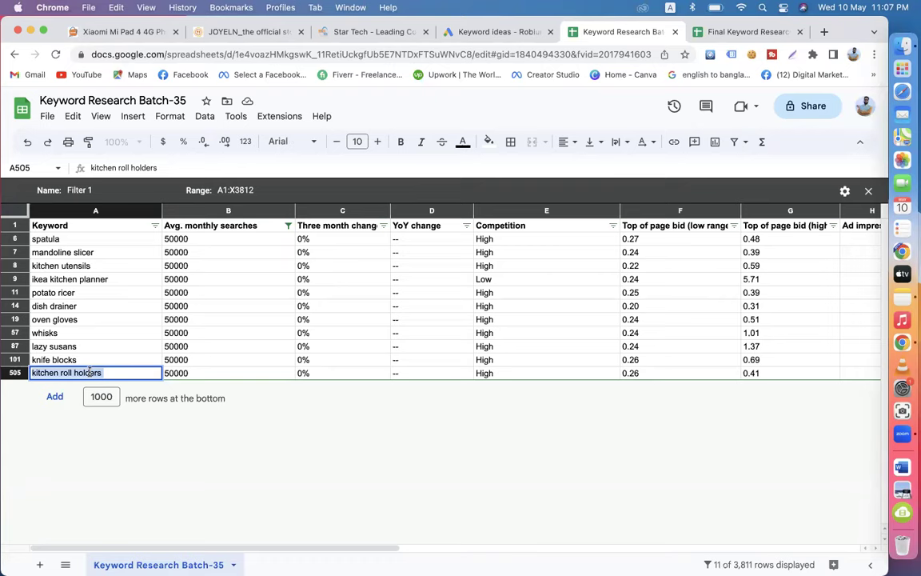
{"action": "right_click", "coordinate": [90, 372]}
{"action": "left_click", "coordinate": [162, 459]}
{"action": "left_click", "coordinate": [178, 158]}
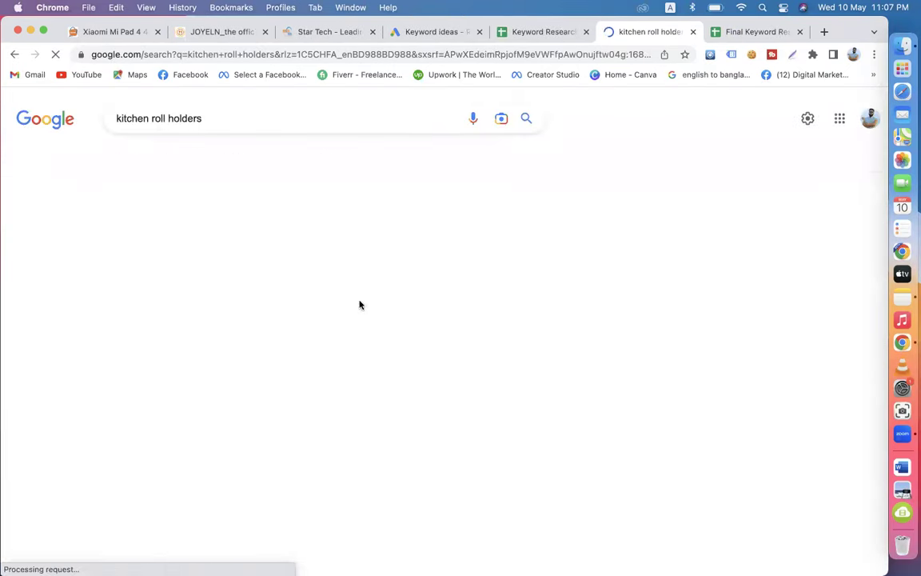
{"action": "scroll", "coordinate": [517, 339], "scroll_direction": "down", "scroll_amount": 5}
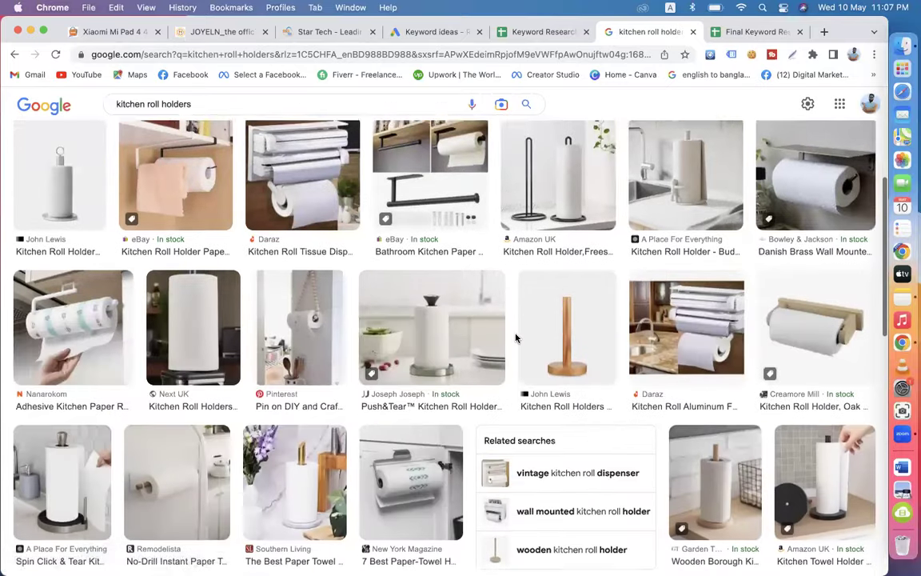
{"action": "left_click", "coordinate": [693, 32]}
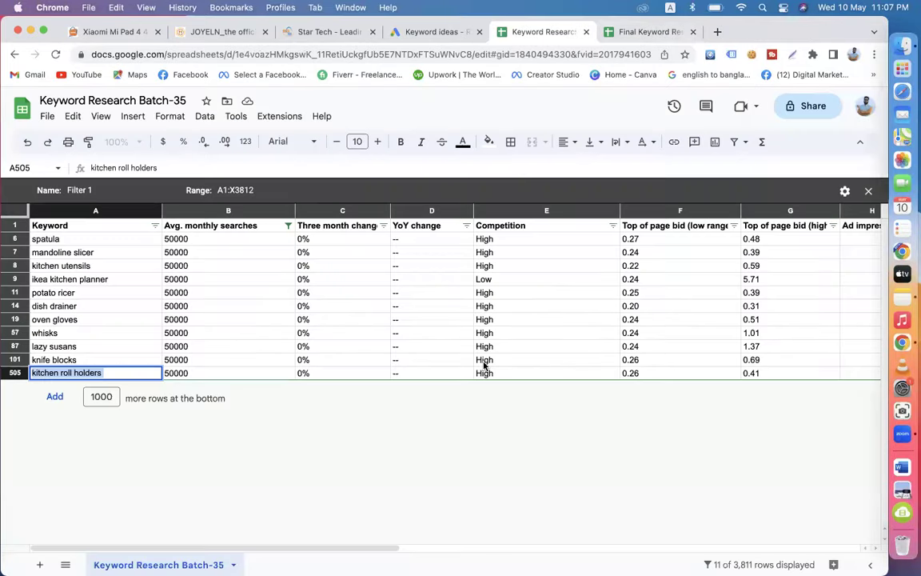
Step: Search Google for the keyword "knife blocks" from the filtered list and show its image results
{"action": "left_click", "coordinate": [74, 360]}
{"action": "double_click", "coordinate": [78, 359]}
{"action": "left_click_drag", "start_coordinate": [77, 360], "coordinate": [32, 359]}
{"action": "right_click", "coordinate": [53, 359]}
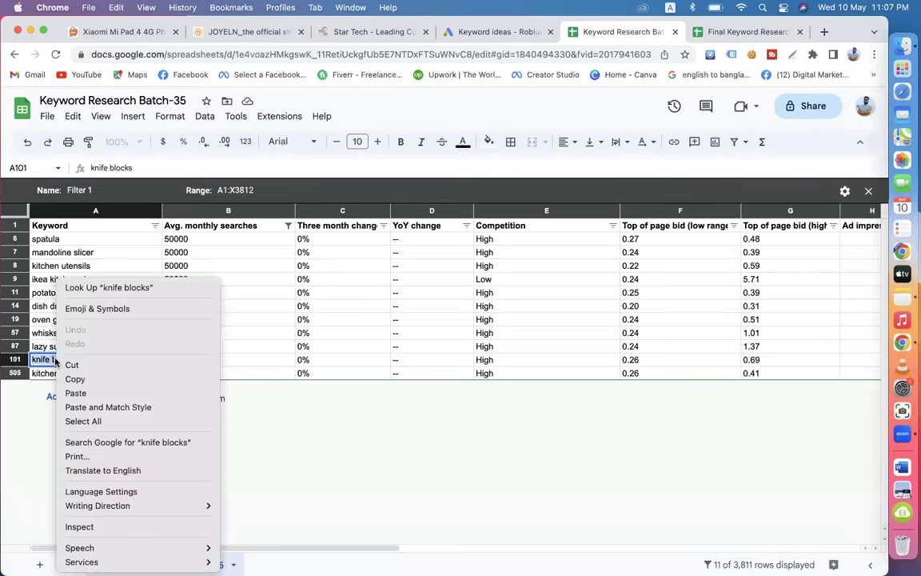
{"action": "left_click", "coordinate": [103, 439]}
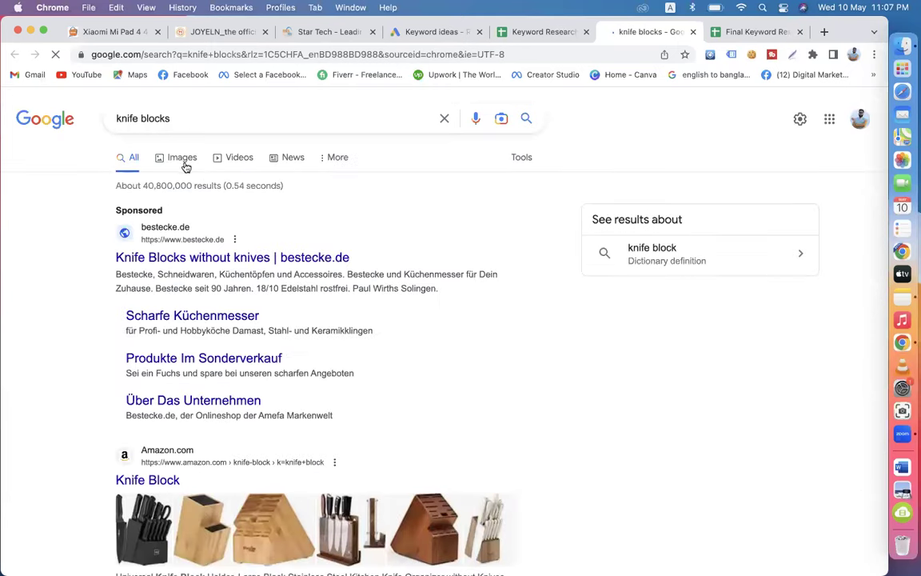
{"action": "left_click", "coordinate": [184, 164]}
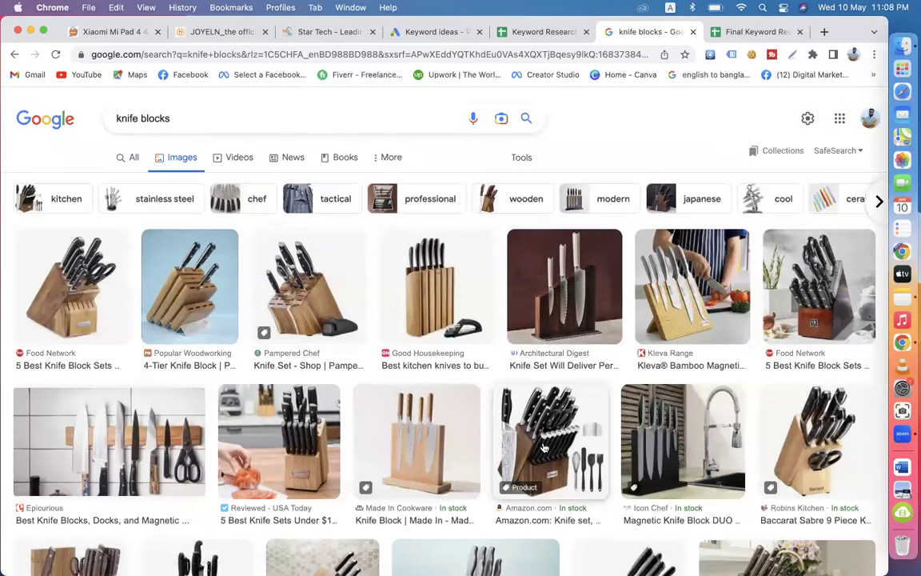
Step: Compare the JOYELN store's Kitchen Tools products with the knife block images
{"action": "left_click", "coordinate": [216, 29]}
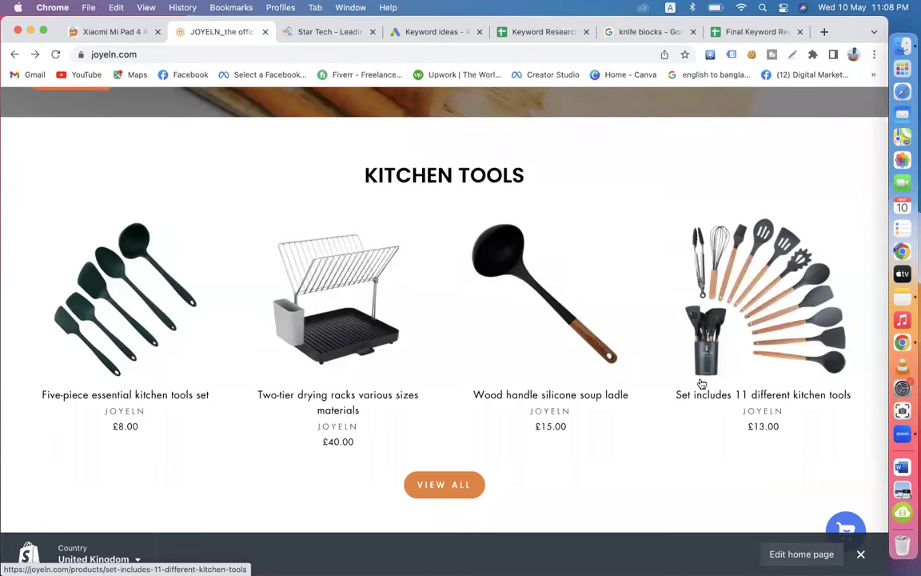
{"action": "left_click", "coordinate": [641, 31]}
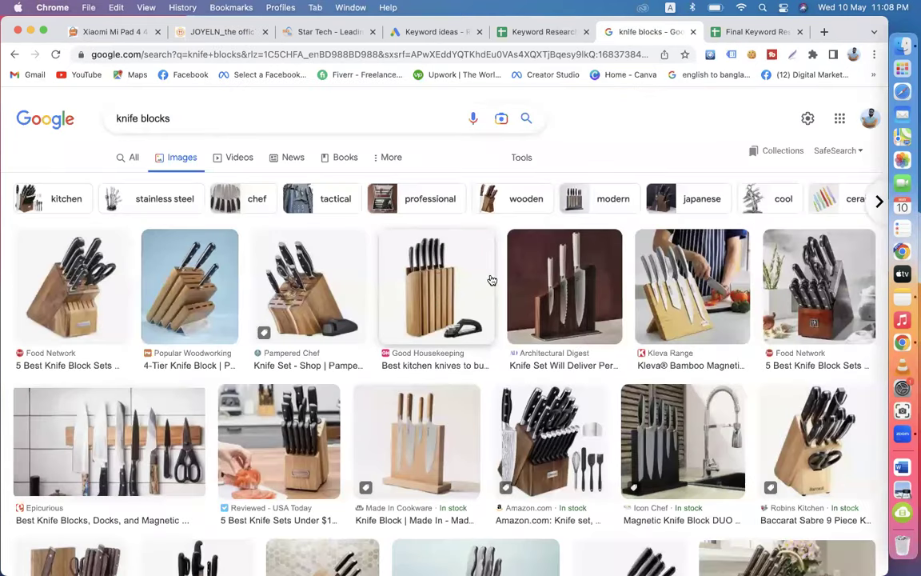
{"action": "scroll", "coordinate": [792, 358], "scroll_direction": "down", "scroll_amount": 5}
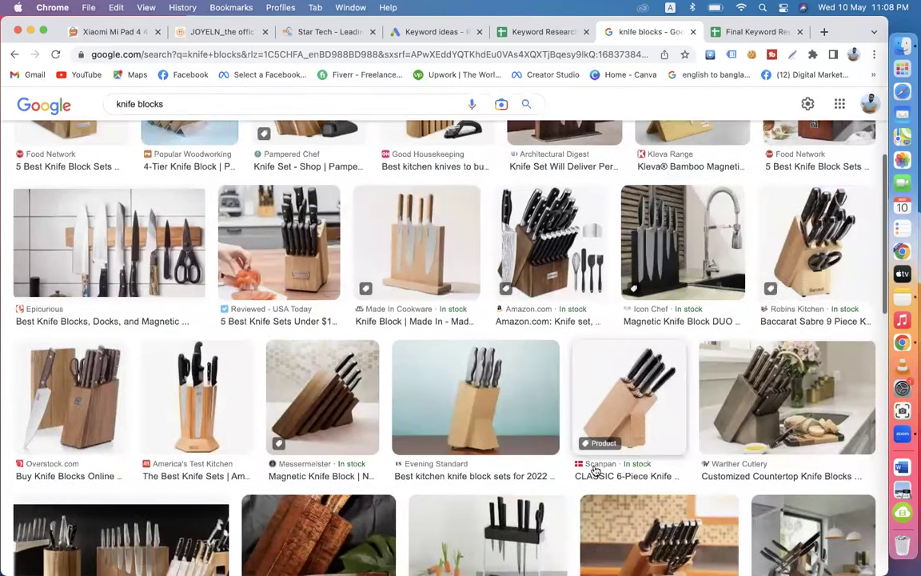
Step: Check the store's Kitchen Tools section and the 11-piece kitchen tools set page for products matching the knife block images
{"action": "left_click", "coordinate": [217, 32]}
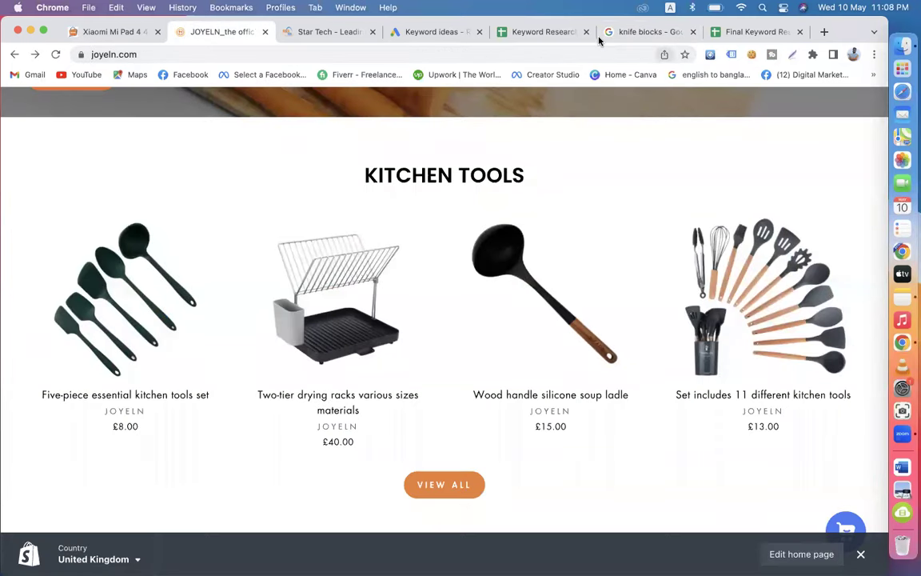
{"action": "left_click", "coordinate": [646, 32]}
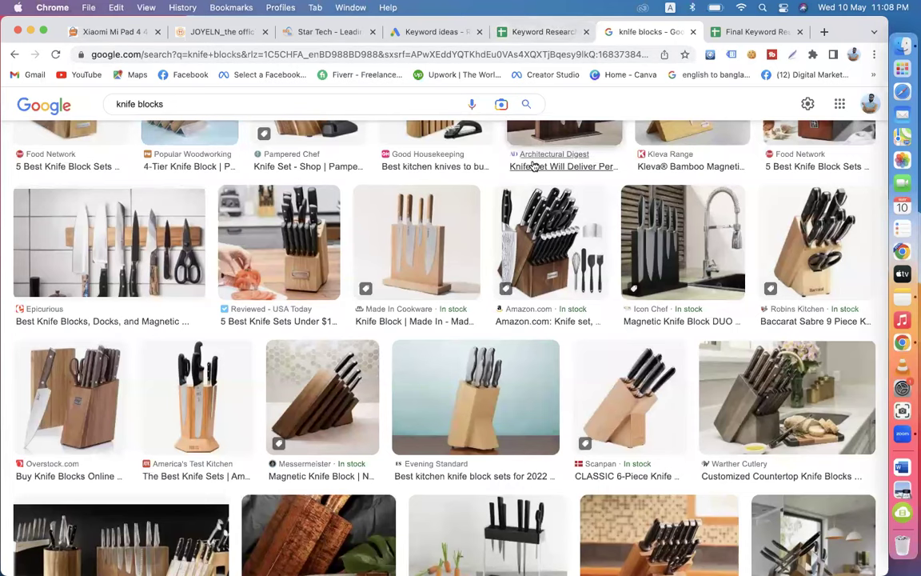
{"action": "scroll", "coordinate": [353, 437], "scroll_direction": "down", "scroll_amount": 10}
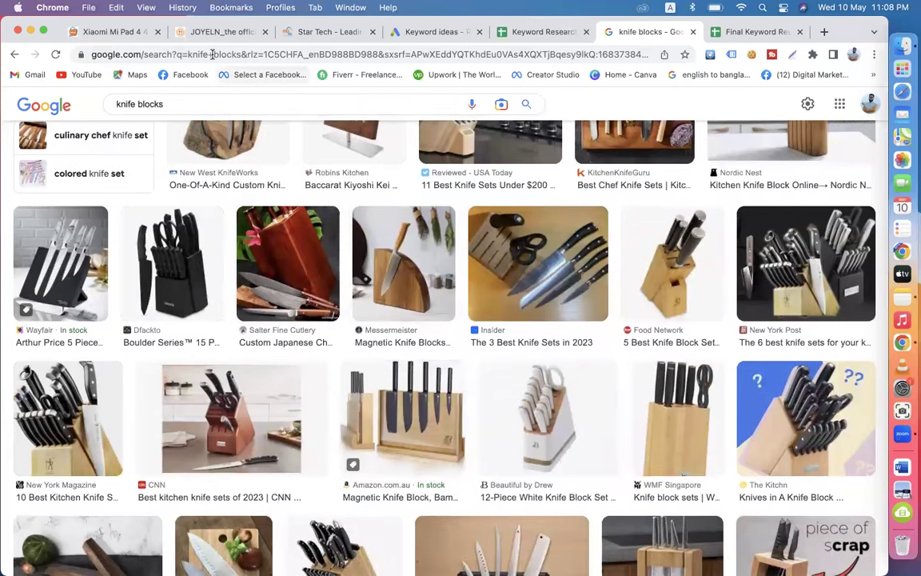
{"action": "left_click", "coordinate": [202, 32]}
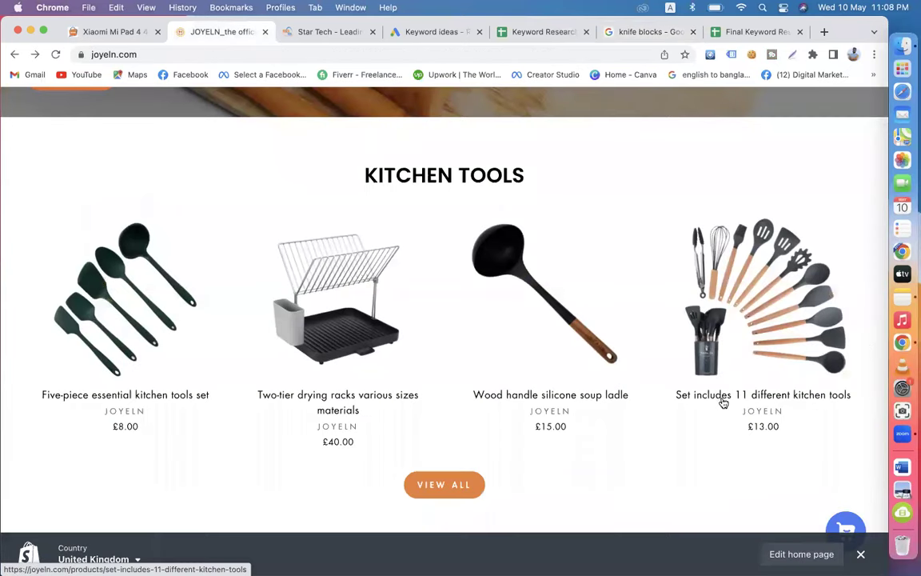
{"action": "left_click", "coordinate": [717, 302]}
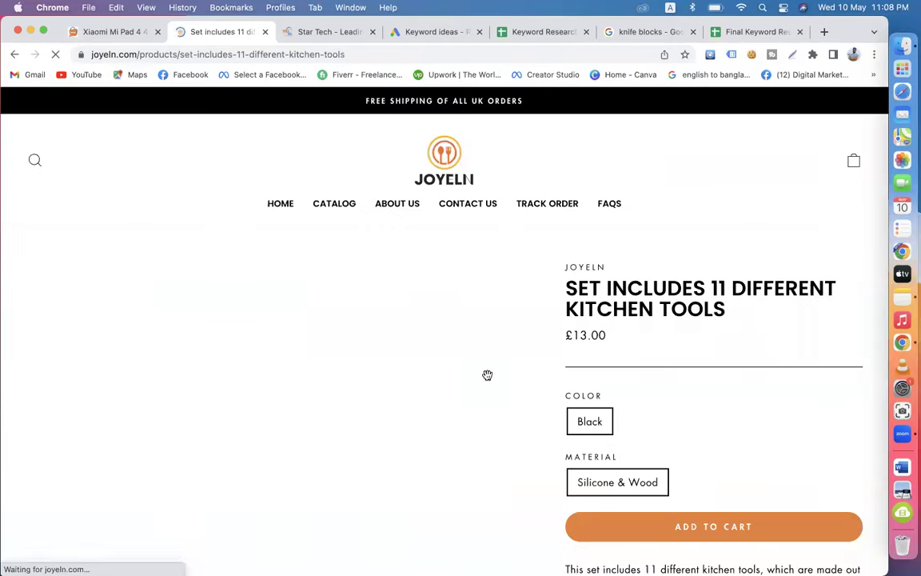
{"action": "scroll", "coordinate": [249, 298], "scroll_direction": "down", "scroll_amount": 2}
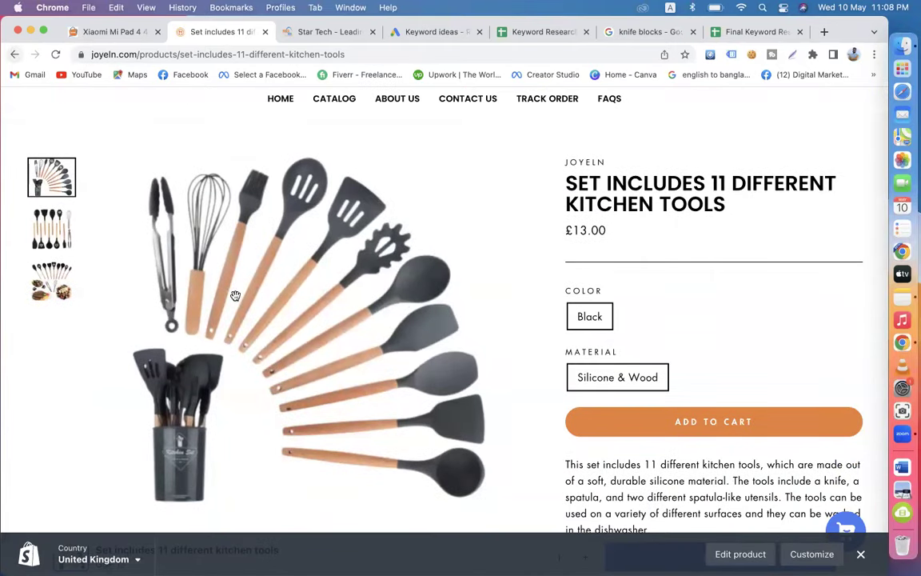
{"action": "left_click", "coordinate": [14, 55]}
{"action": "left_click", "coordinate": [621, 33]}
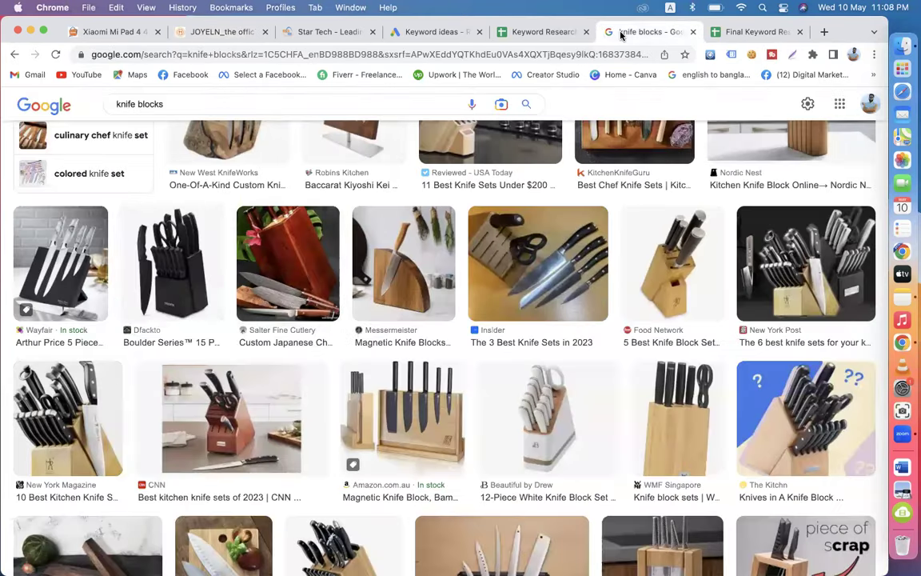
Step: In the Batch-35 sheet, filter Avg. monthly searches to show only keywords with the value 5000
{"action": "left_click", "coordinate": [543, 32]}
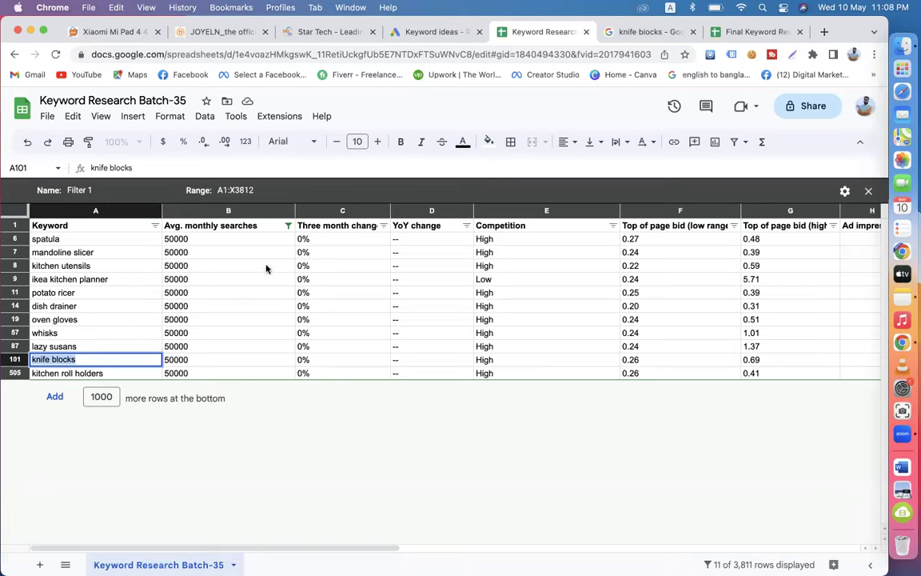
{"action": "left_click", "coordinate": [287, 225]}
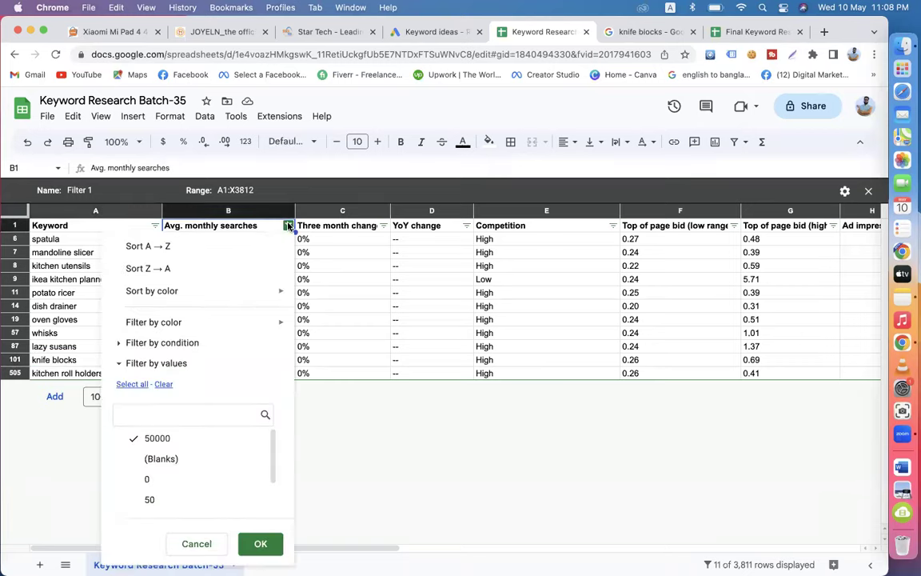
{"action": "scroll", "coordinate": [195, 442], "scroll_direction": "down", "scroll_amount": 2}
{"action": "left_click", "coordinate": [174, 500]}
{"action": "scroll", "coordinate": [175, 461], "scroll_direction": "up", "scroll_amount": 2}
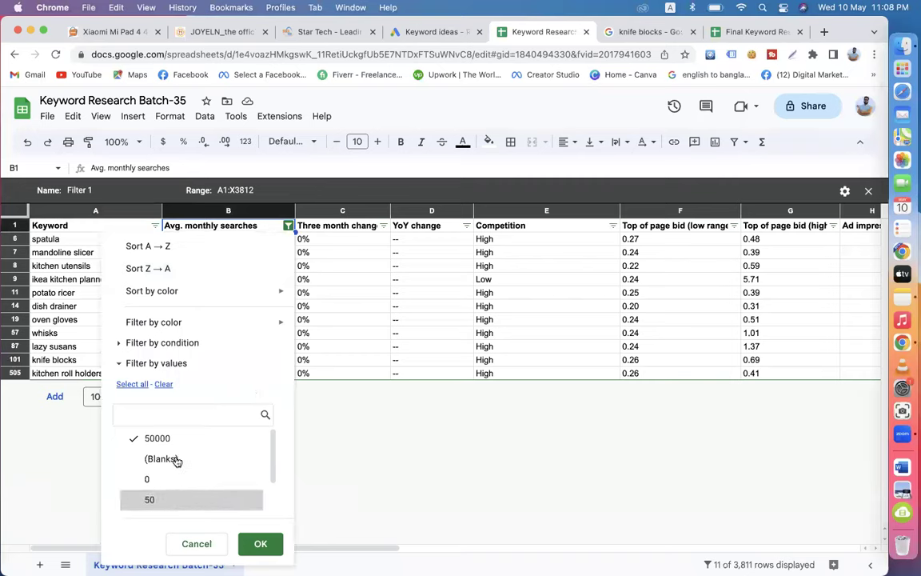
{"action": "scroll", "coordinate": [255, 446], "scroll_direction": "down", "scroll_amount": 2}
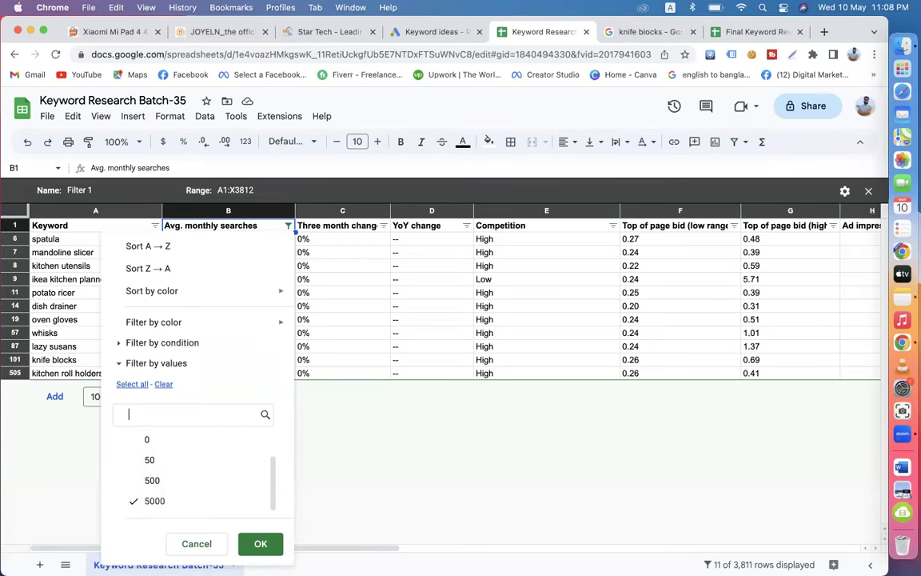
{"action": "left_click", "coordinate": [259, 543]}
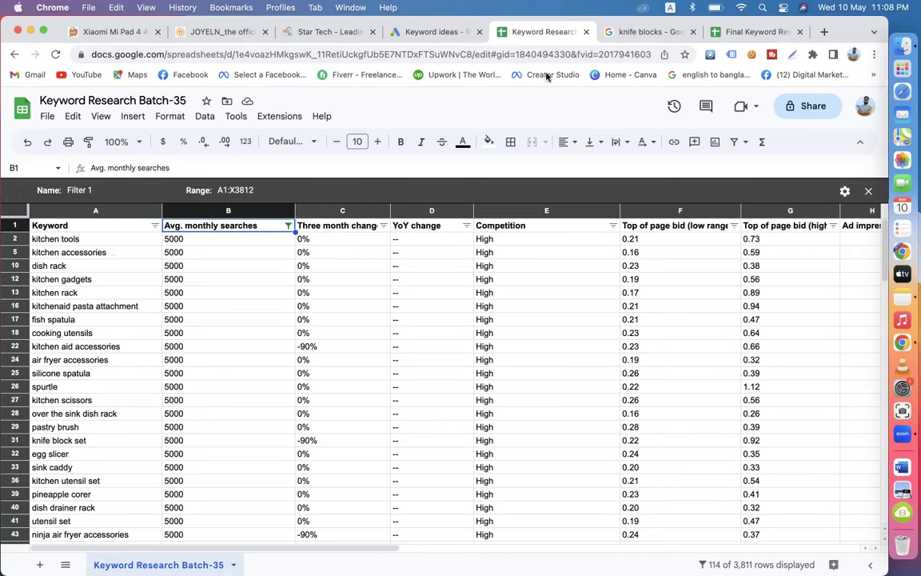
Step: Check which keywords the final Kitchen Tools UK sheet already holds, then close the knife blocks search results
{"action": "left_click", "coordinate": [751, 32]}
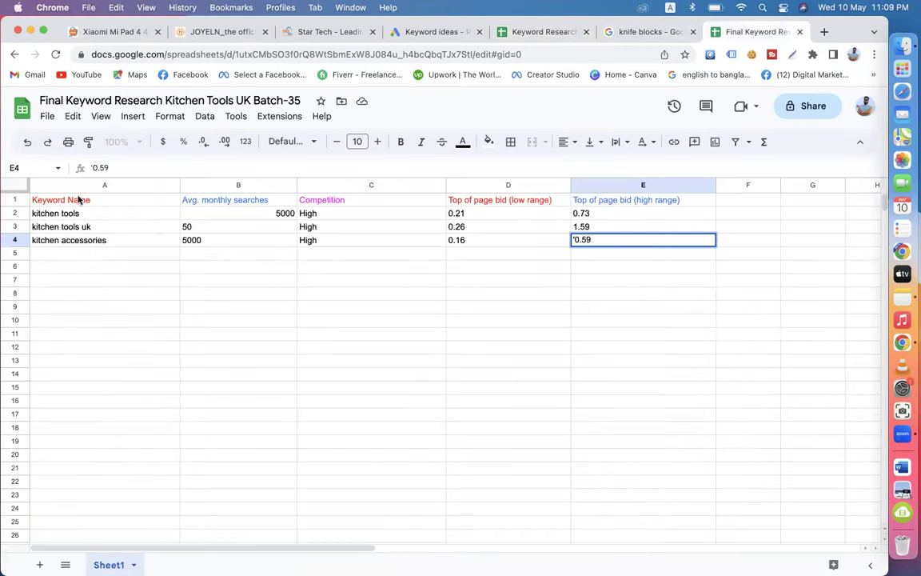
{"action": "left_click", "coordinate": [537, 32]}
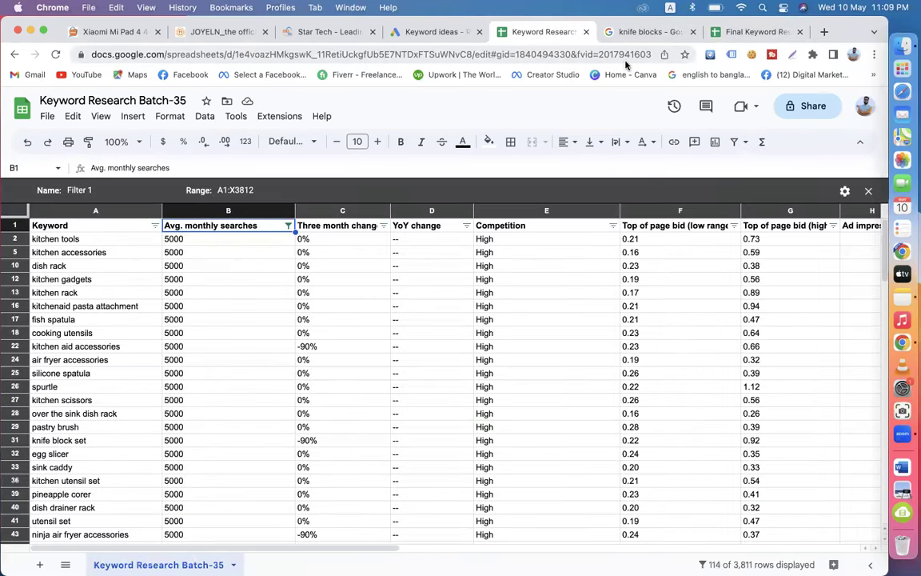
{"action": "left_click", "coordinate": [693, 32]}
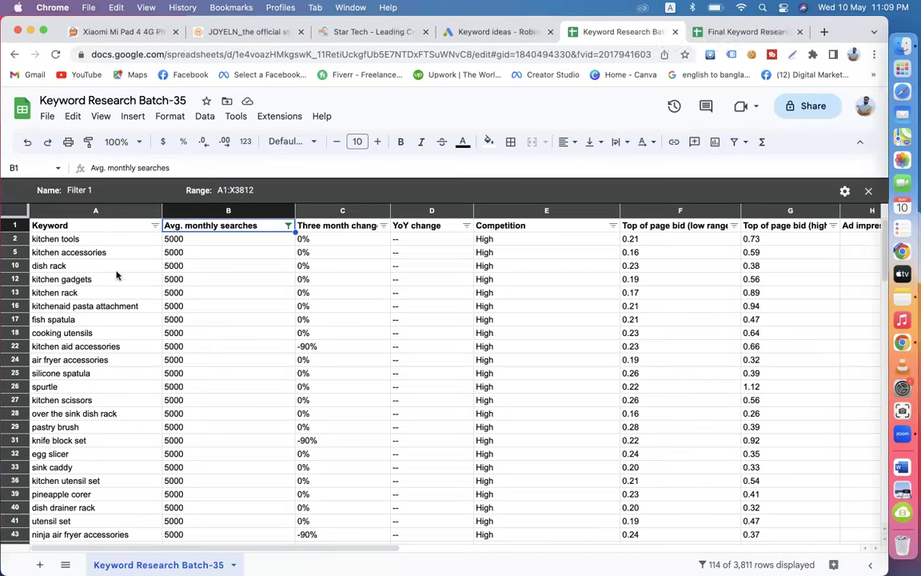
Step: Delete the "kitchen tools" and "kitchen accessories" rows from the filtered Batch-35 keyword list
{"action": "left_click", "coordinate": [13, 240]}
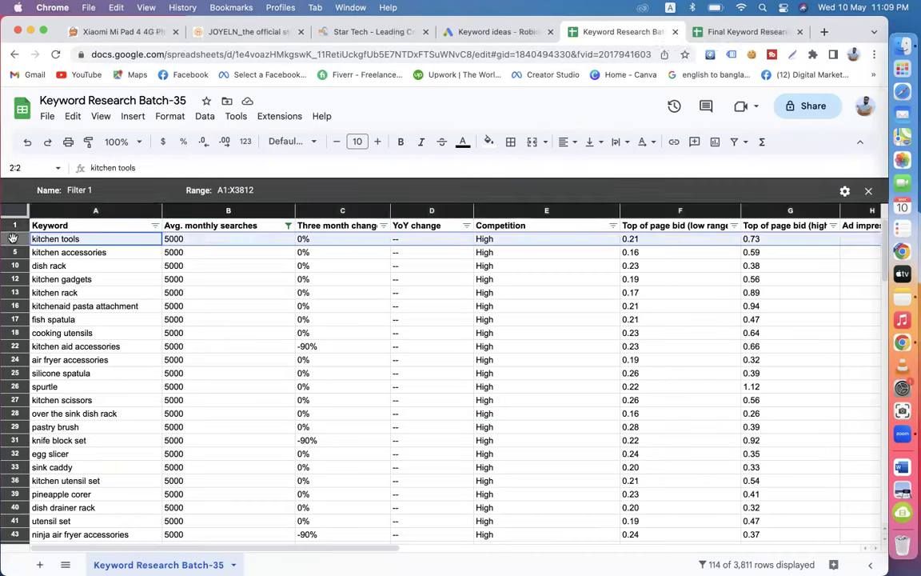
{"action": "right_click", "coordinate": [14, 240]}
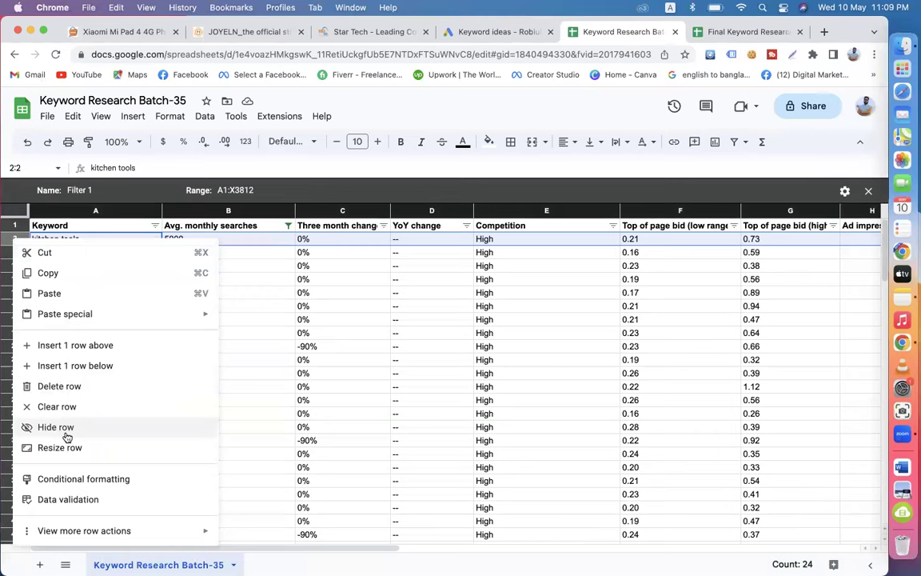
{"action": "left_click", "coordinate": [72, 385]}
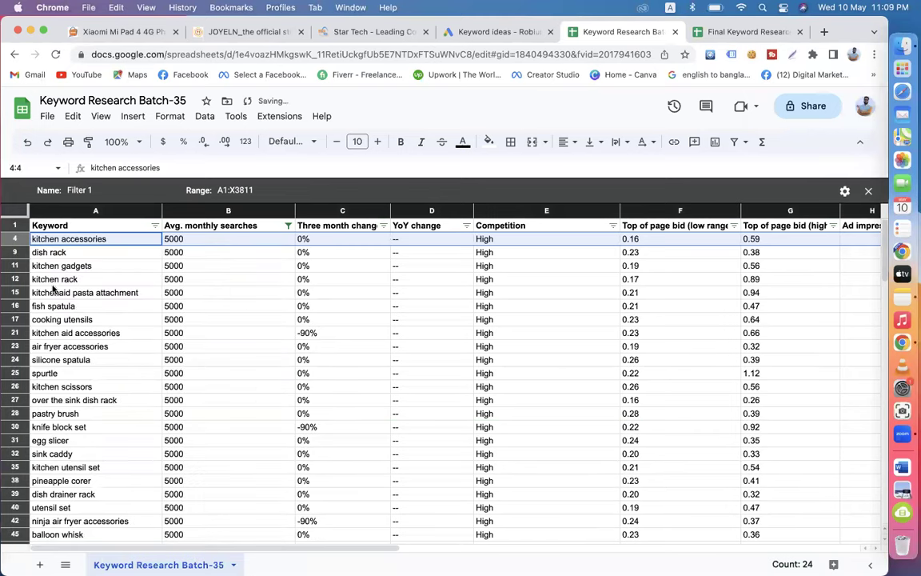
{"action": "right_click", "coordinate": [17, 239]}
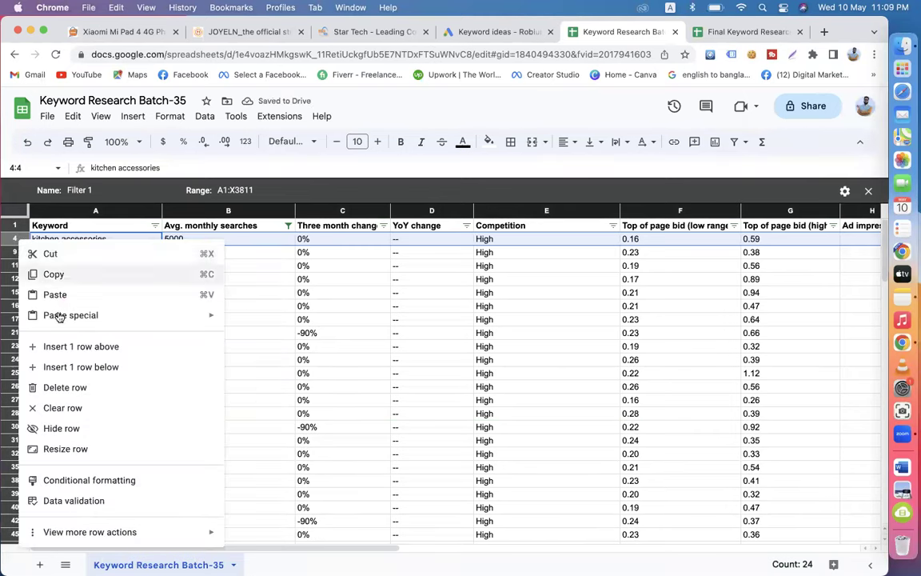
{"action": "left_click", "coordinate": [76, 386]}
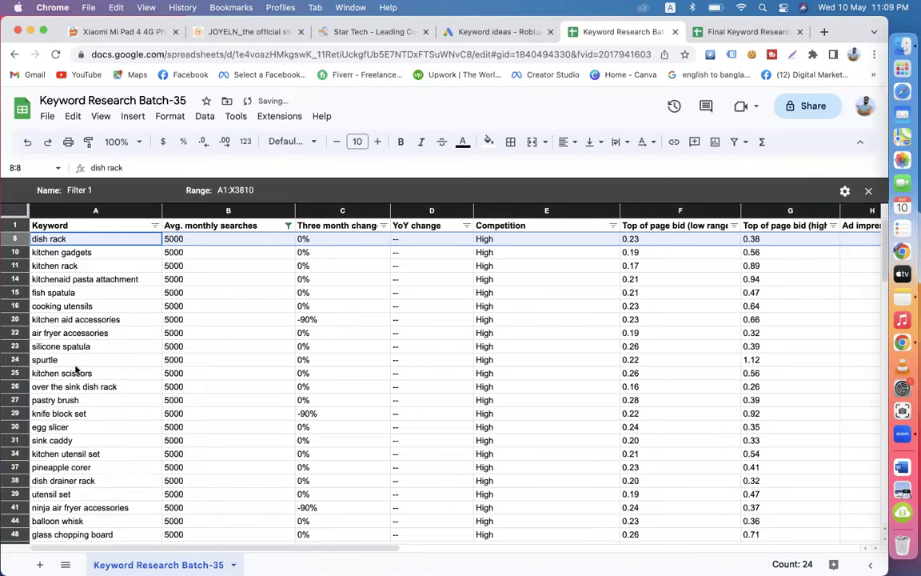
Step: Search Google for the keyword "kitchen gadgets" from the filtered list
{"action": "left_click", "coordinate": [99, 255]}
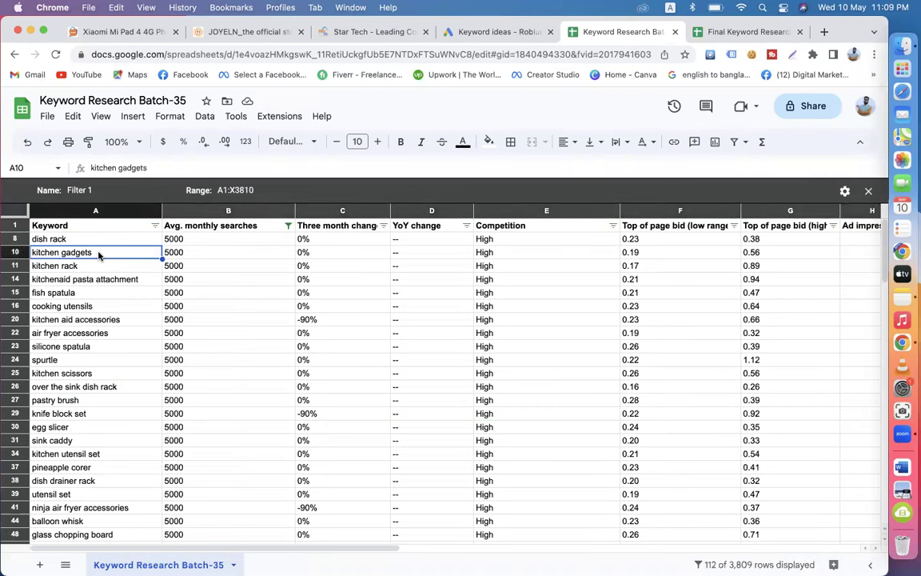
{"action": "double_click", "coordinate": [98, 254]}
{"action": "left_click_drag", "start_coordinate": [94, 251], "coordinate": [34, 251]}
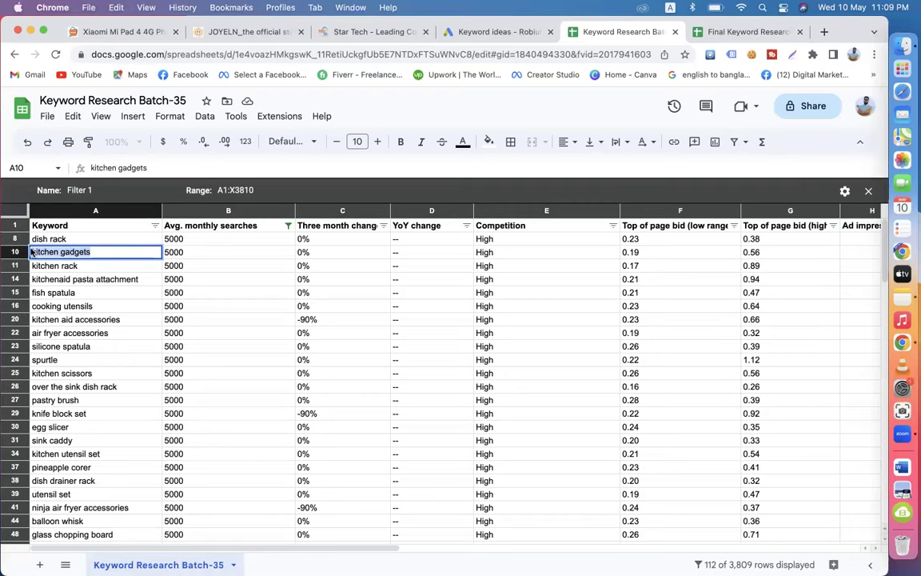
{"action": "right_click", "coordinate": [72, 252]}
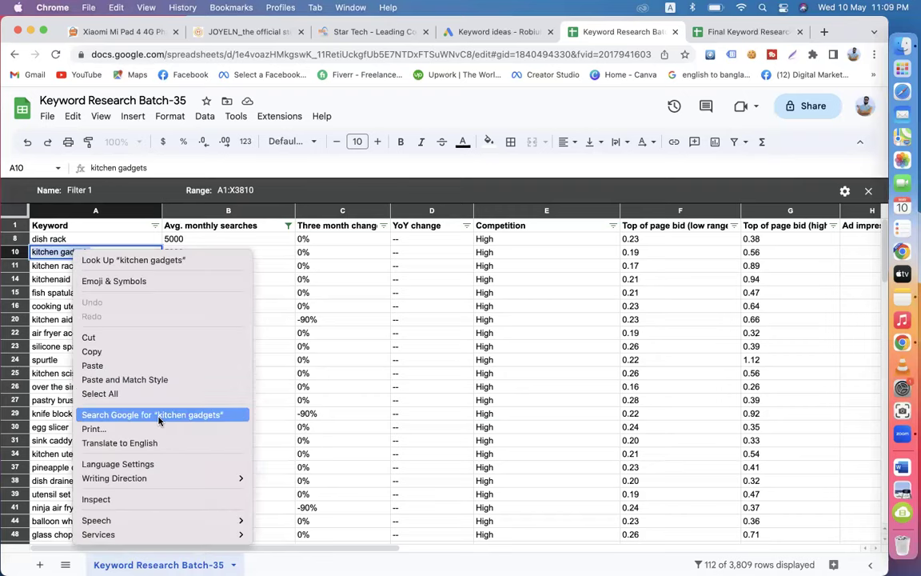
{"action": "left_click", "coordinate": [152, 375]}
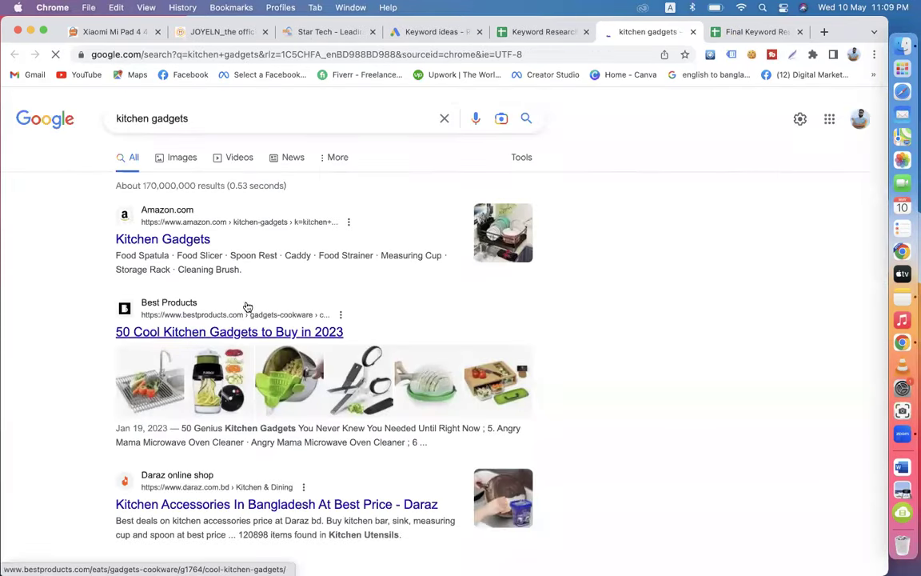
Step: Copy the keyword "kitchen gadgets" from the Batch-35 sheet into cell A5 of the final keyword sheet
{"action": "left_click", "coordinate": [542, 31]}
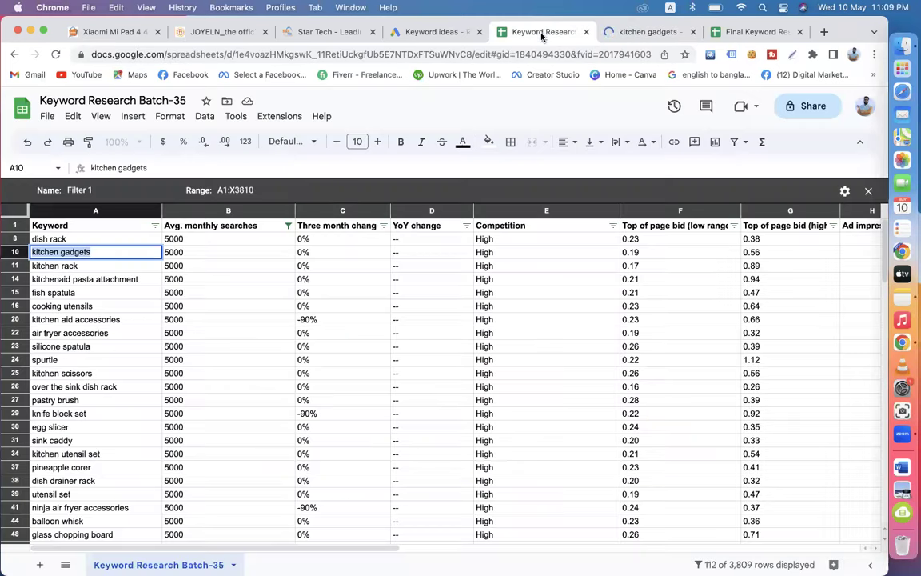
{"action": "right_click", "coordinate": [84, 253]}
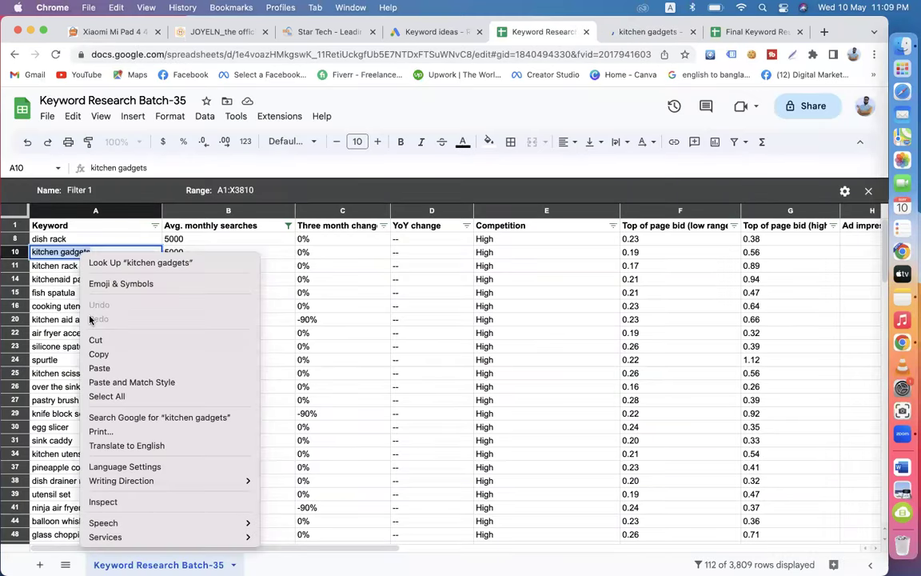
{"action": "left_click", "coordinate": [93, 354]}
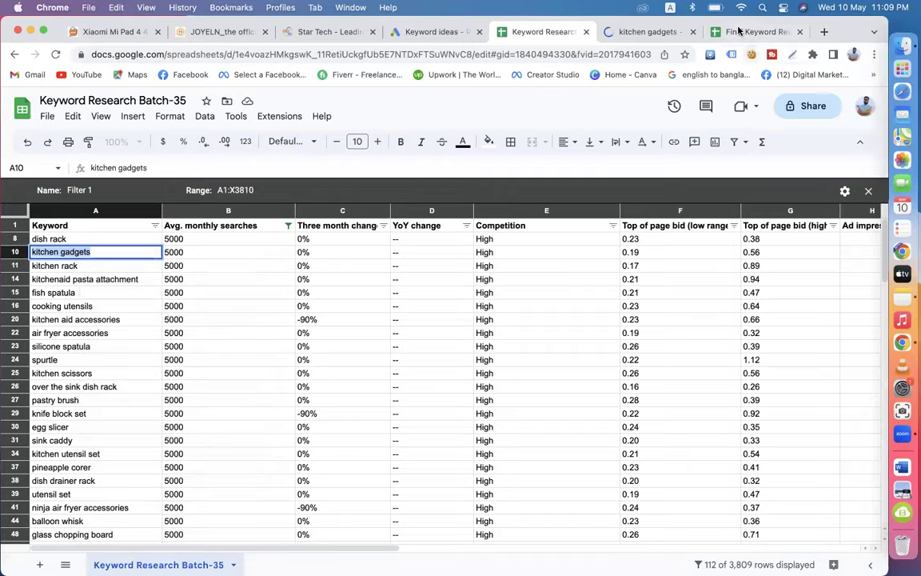
{"action": "left_click", "coordinate": [751, 32]}
{"action": "left_click", "coordinate": [93, 253]}
{"action": "key", "text": "super+v"}
Step: Fill in the "kitchen gadgets" row with 5000 average monthly searches and High competition
{"action": "left_click", "coordinate": [541, 33]}
{"action": "left_click", "coordinate": [727, 32]}
{"action": "left_click", "coordinate": [264, 239]}
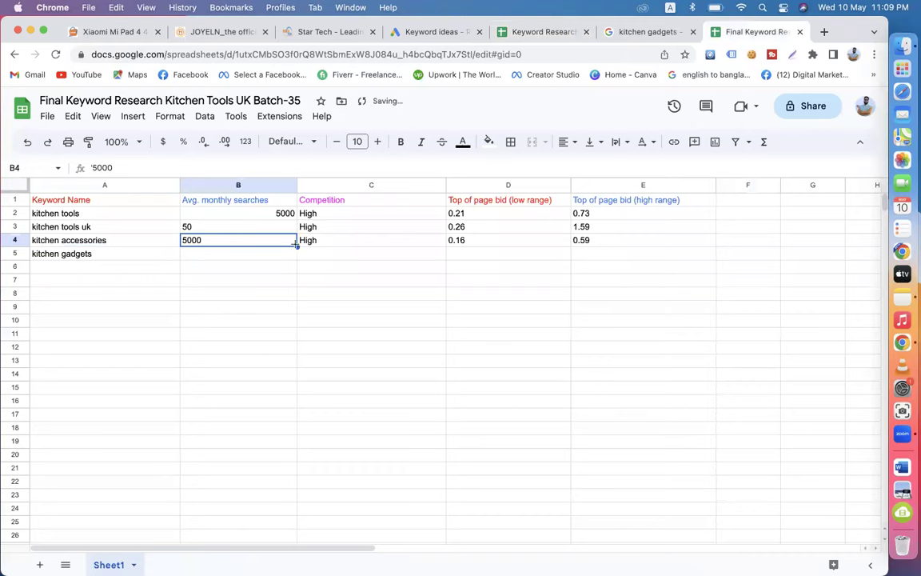
{"action": "left_click_drag", "start_coordinate": [296, 246], "coordinate": [297, 253]}
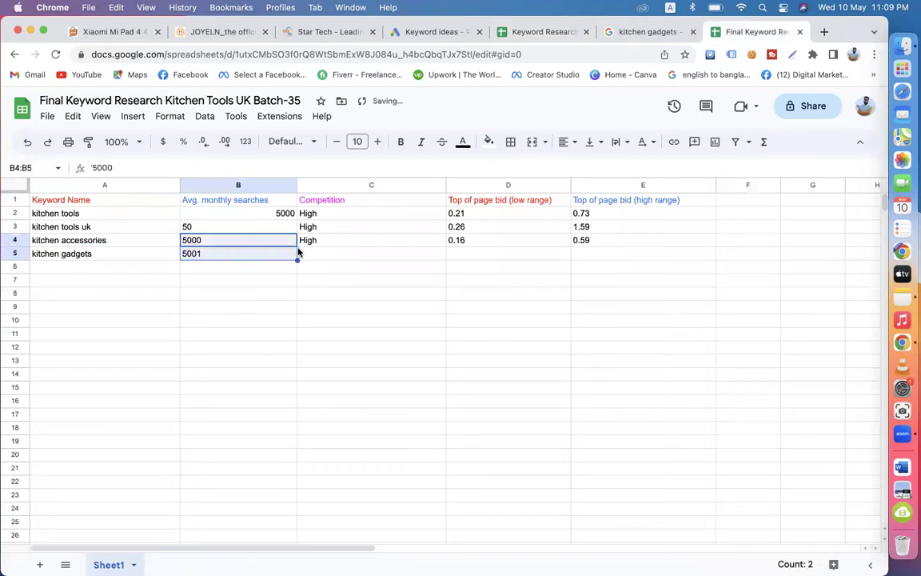
{"action": "double_click", "coordinate": [240, 254]}
{"action": "key", "text": "BackSpace"}
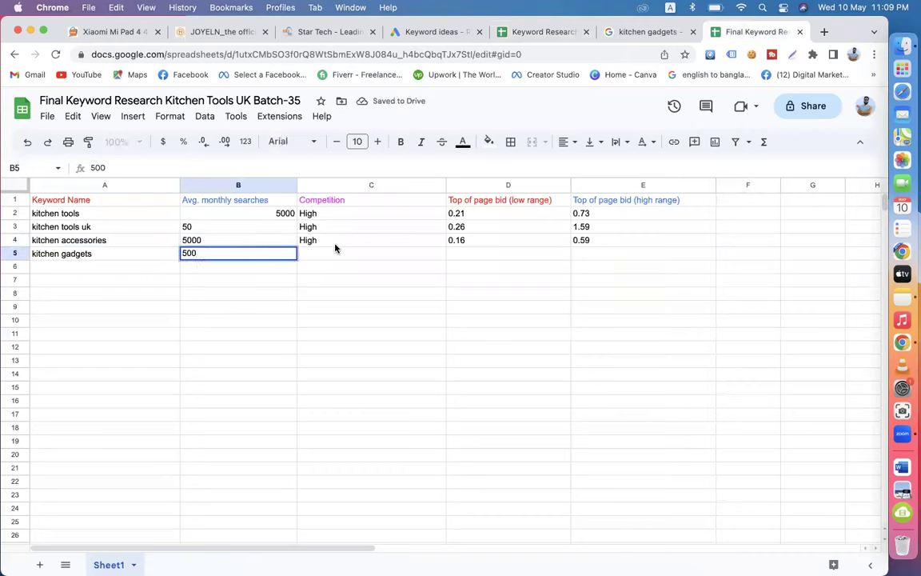
{"action": "type", "text": "0"}
{"action": "key", "text": "Tab"}
{"action": "type", "text": "High"}
{"action": "key", "text": "Tab"}
Step: Copy the "kitchen gadgets" low-range top of page bid of 0.19 into cell D5 of the final sheet, then return to the Batch-35 sheet
{"action": "left_click", "coordinate": [551, 32]}
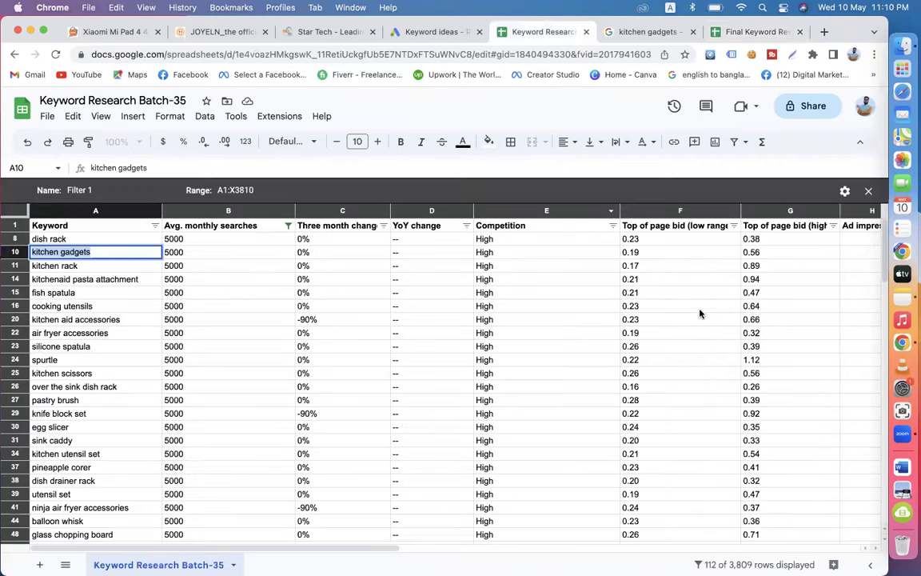
{"action": "left_click", "coordinate": [15, 252]}
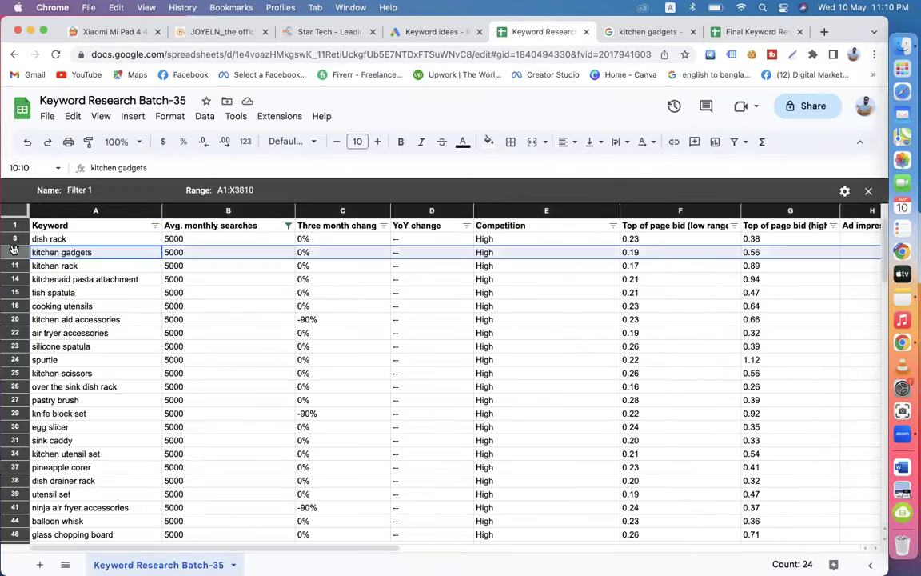
{"action": "left_click", "coordinate": [651, 254]}
{"action": "double_click", "coordinate": [623, 254]}
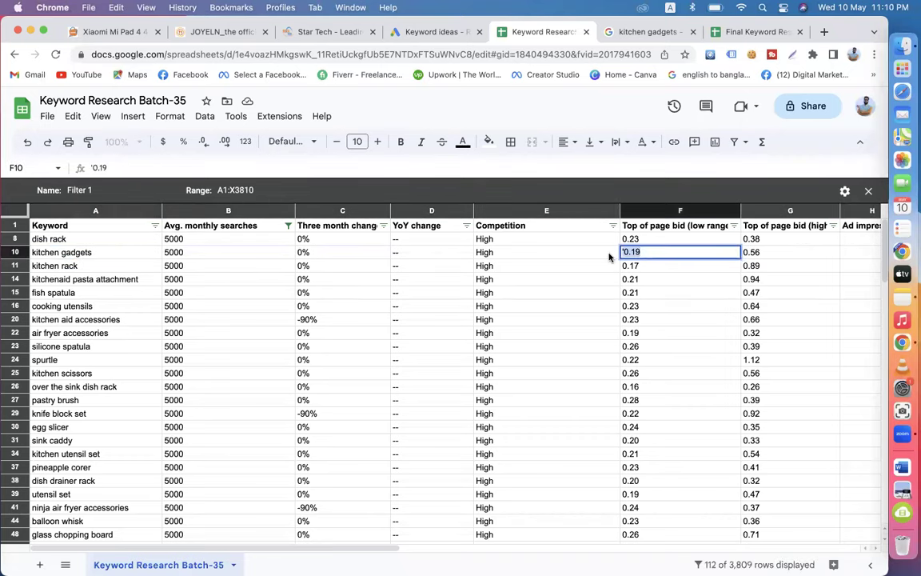
{"action": "left_click", "coordinate": [723, 32]}
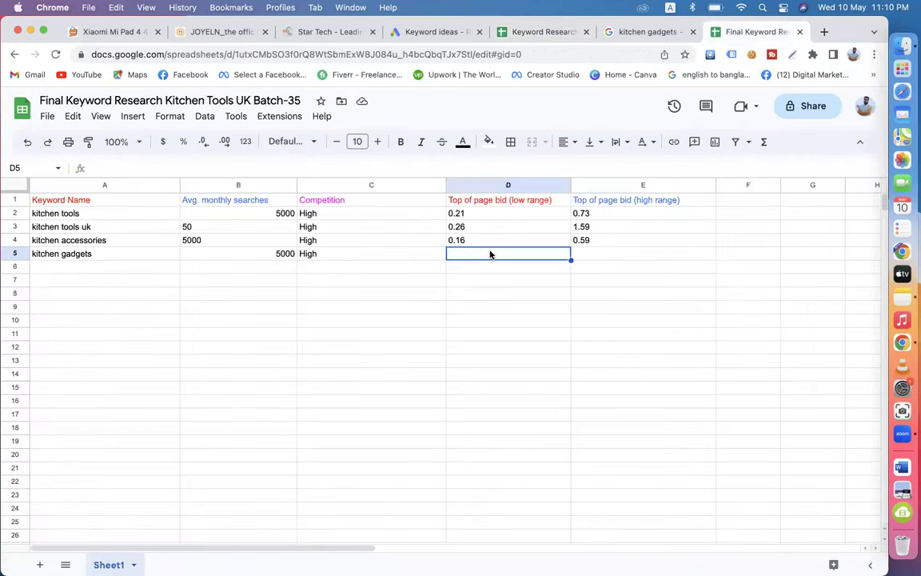
{"action": "key", "text": "ctrl+v"}
{"action": "left_click", "coordinate": [545, 32]}
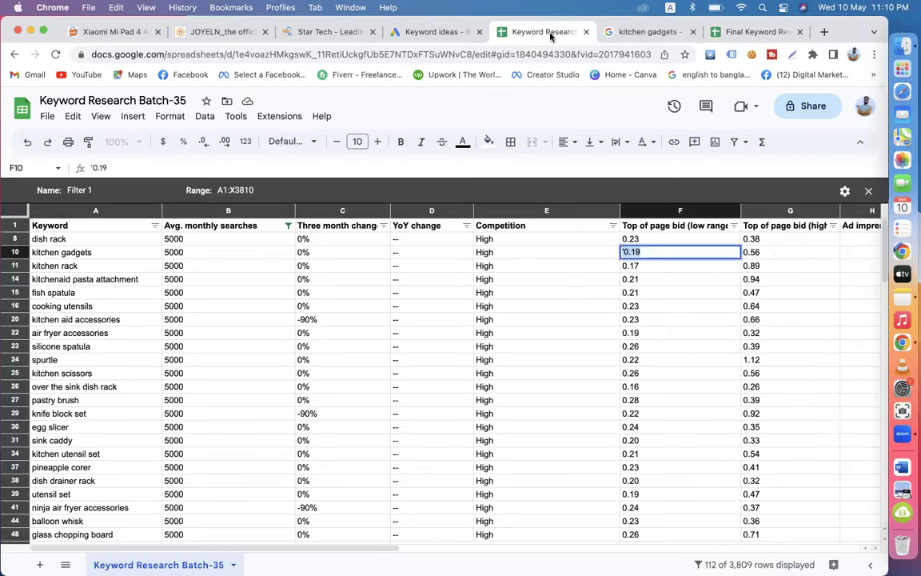
Step: Copy the "kitchen gadgets" high-range top of page bid of 0.56 into cell E5 of the final sheet, then return to the Batch-35 sheet
{"action": "left_click", "coordinate": [777, 250]}
{"action": "double_click", "coordinate": [777, 249]}
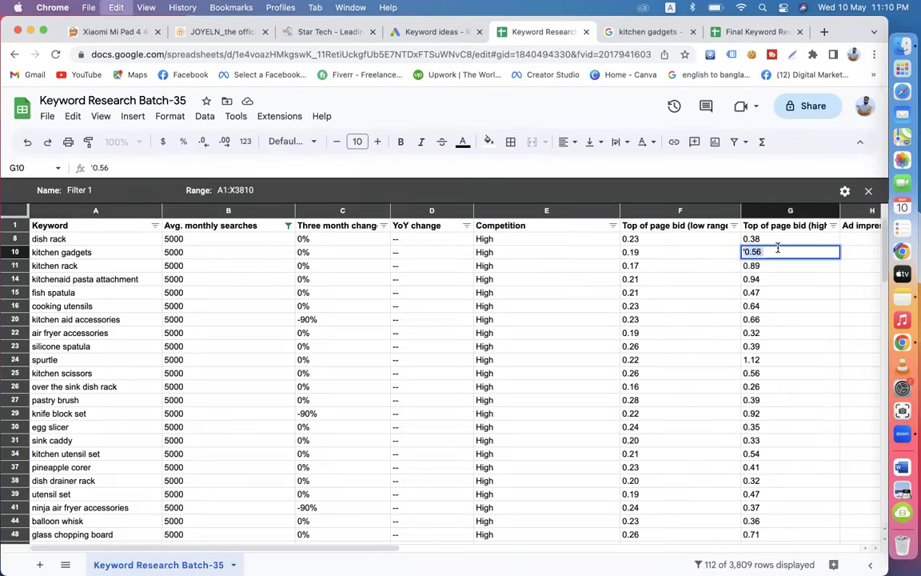
{"action": "left_click", "coordinate": [763, 32]}
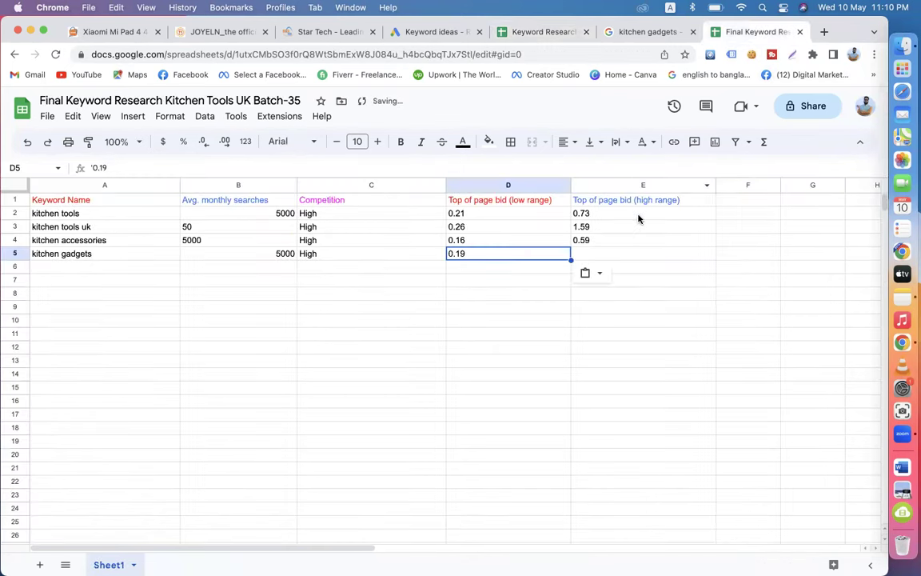
{"action": "double_click", "coordinate": [610, 251]}
{"action": "key", "text": "super+v"}
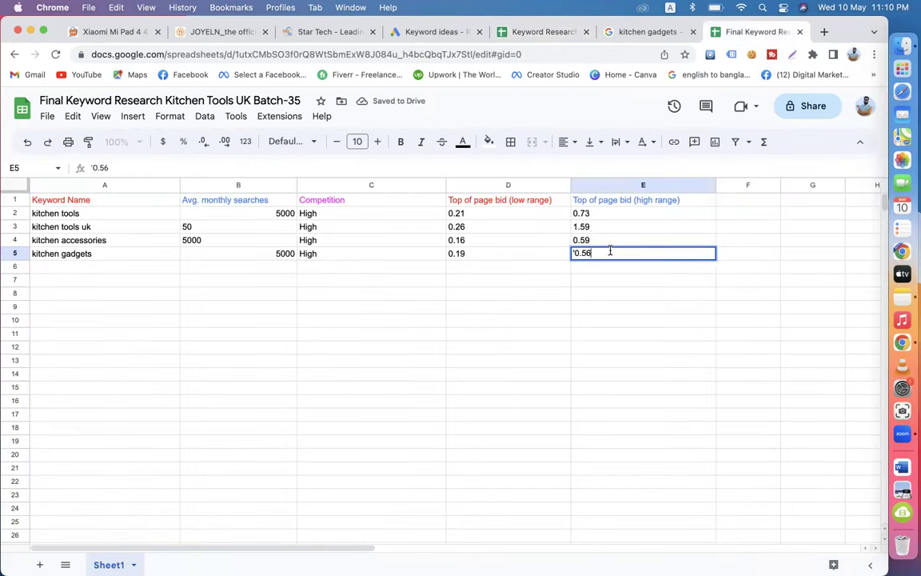
{"action": "left_click", "coordinate": [537, 31]}
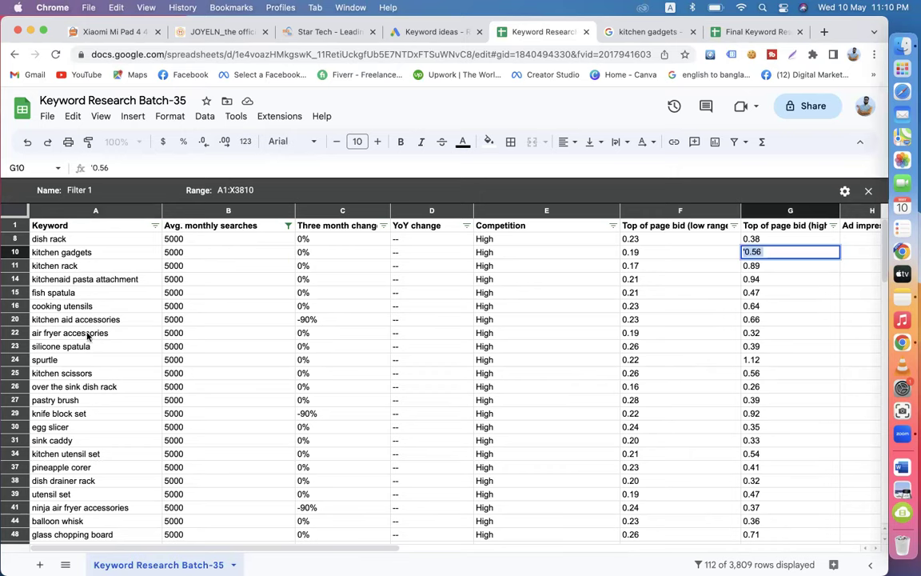
Step: Check the JOYELN store's kitchen tools, including the two-tier drying rack page, for relevance to the keyword "kitchen rack"
{"action": "double_click", "coordinate": [130, 317]}
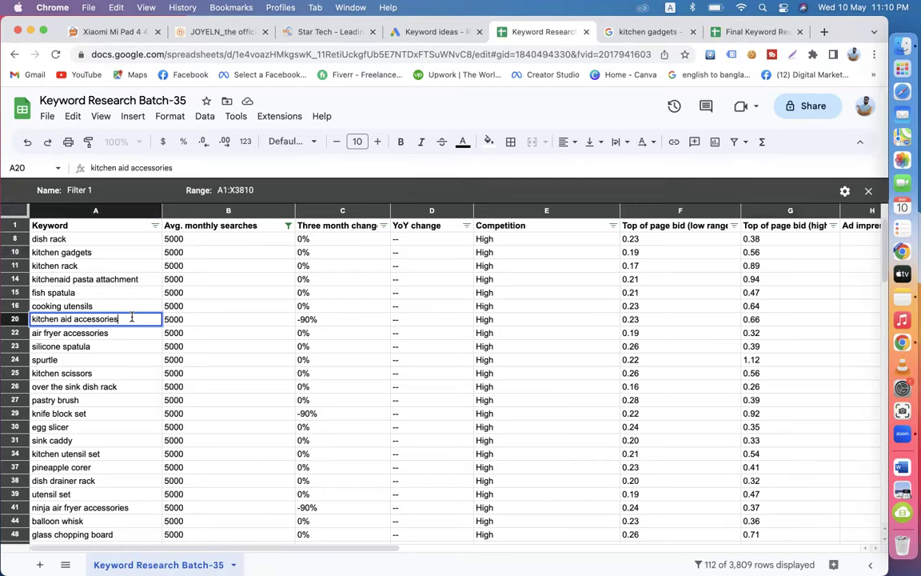
{"action": "left_click_drag", "start_coordinate": [132, 318], "coordinate": [36, 318]}
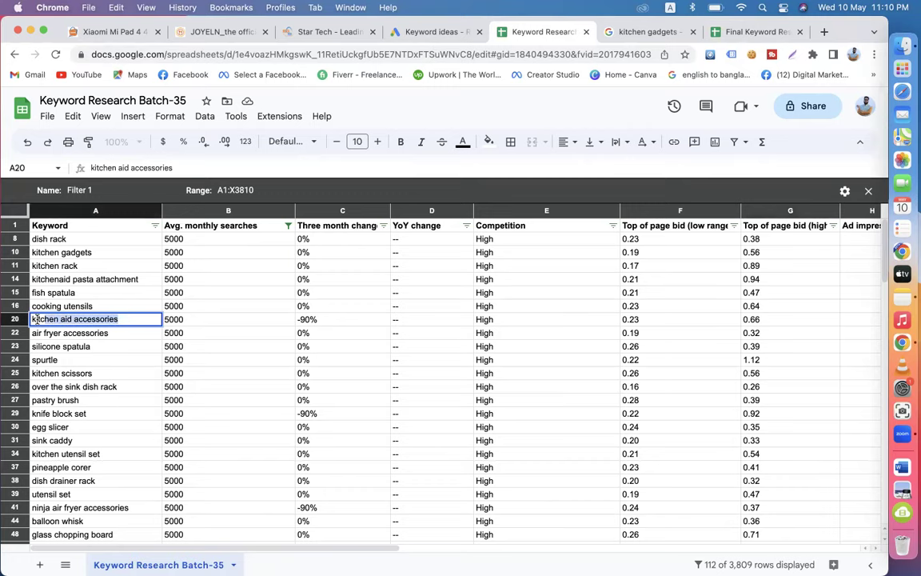
{"action": "left_click", "coordinate": [79, 265]}
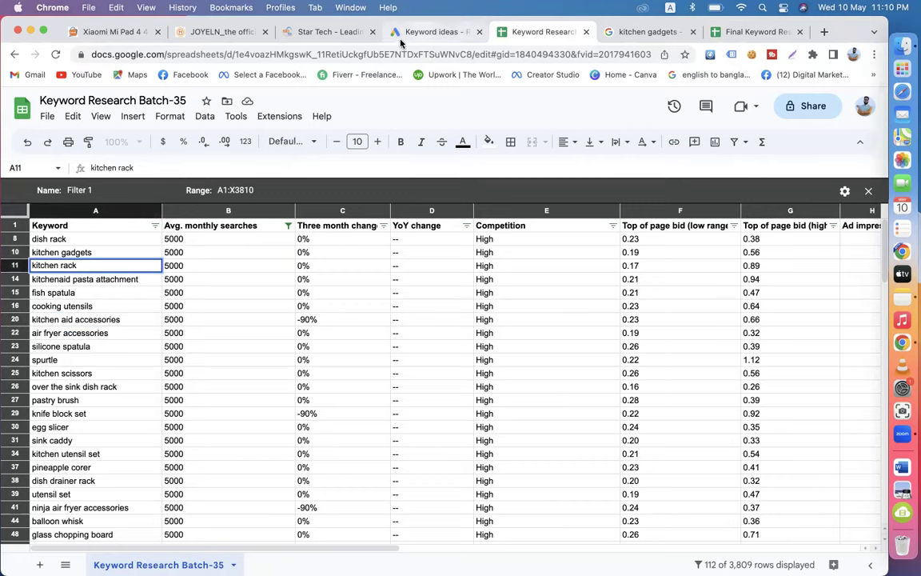
{"action": "left_click", "coordinate": [224, 31]}
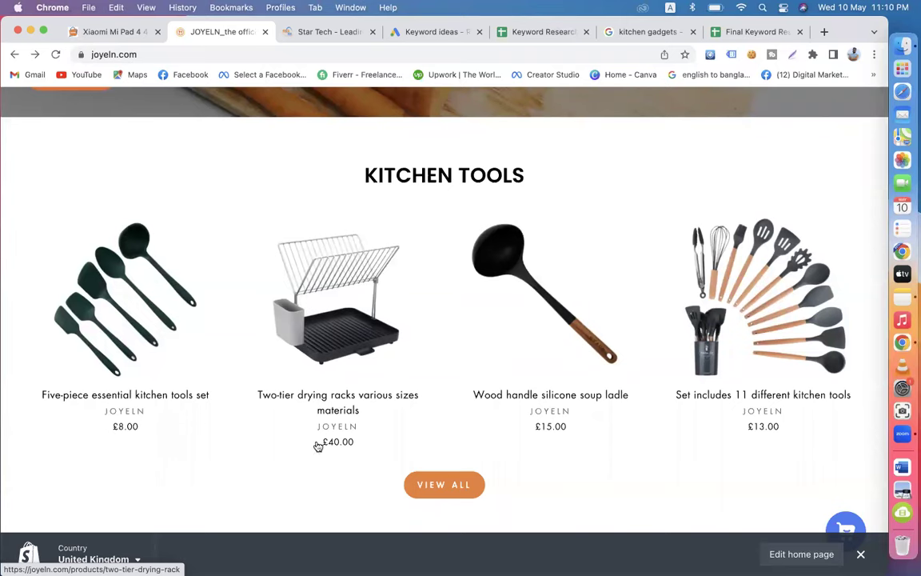
{"action": "left_click", "coordinate": [349, 335]}
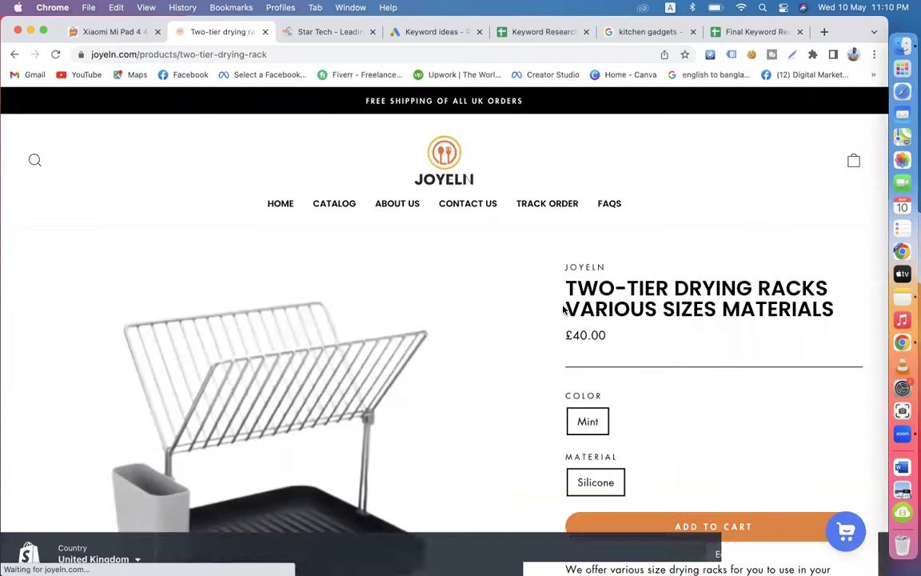
{"action": "scroll", "coordinate": [268, 382], "scroll_direction": "down", "scroll_amount": 3}
{"action": "left_click", "coordinate": [15, 54]}
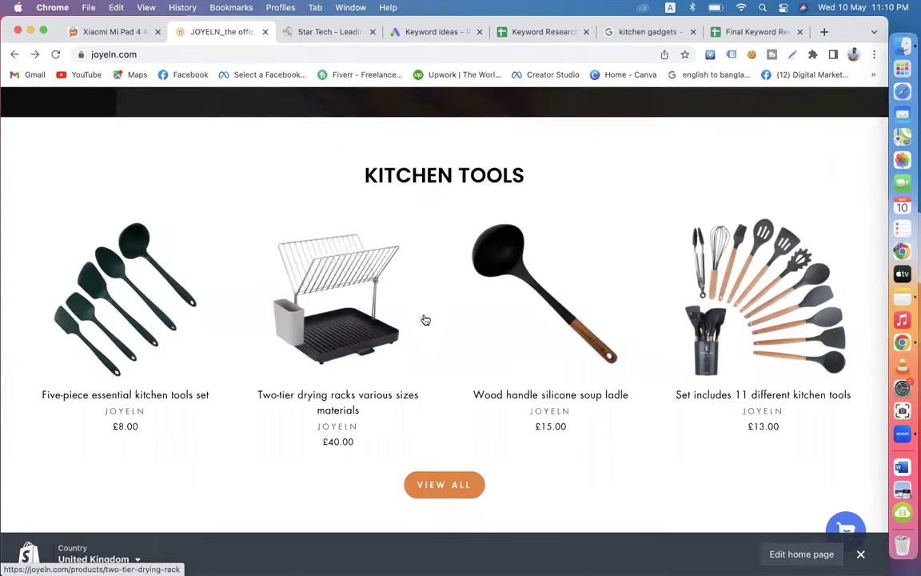
{"action": "left_click", "coordinate": [541, 36]}
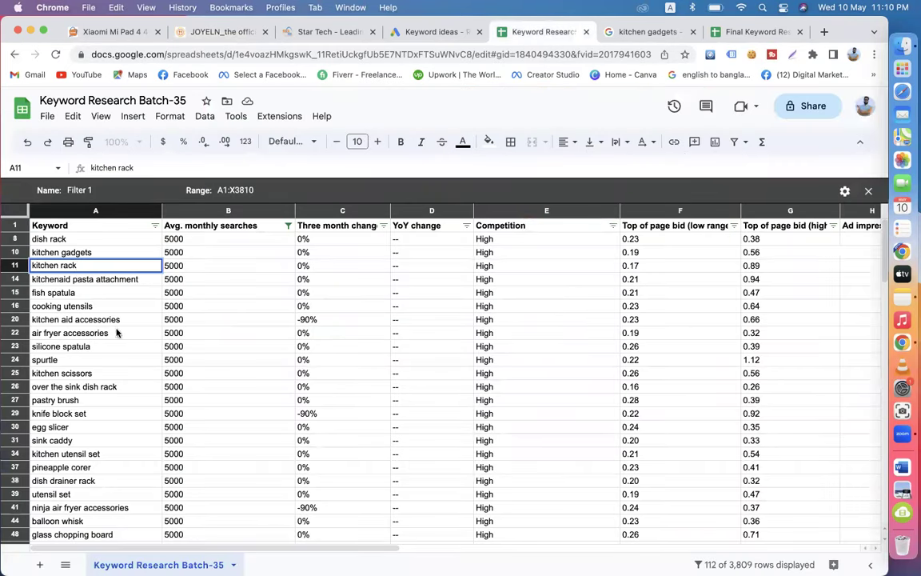
{"action": "left_click", "coordinate": [219, 36]}
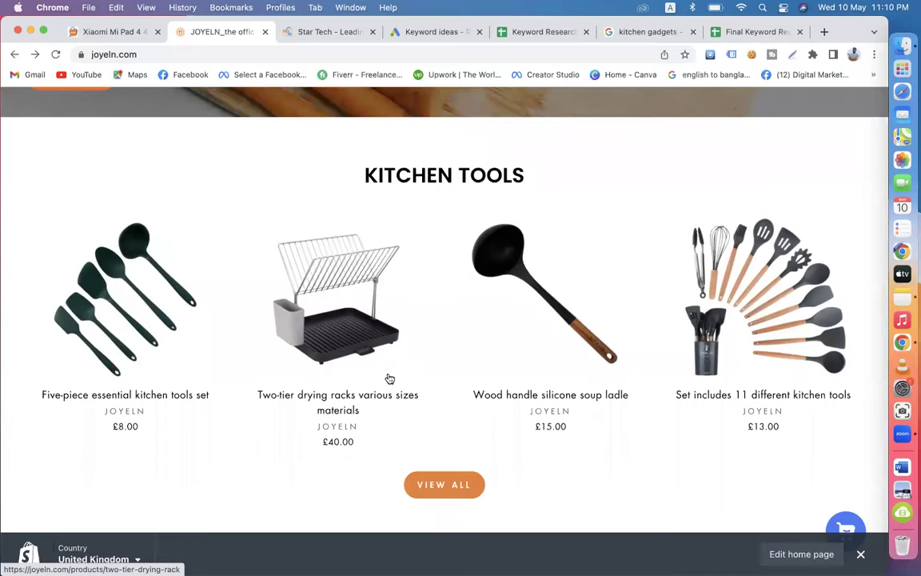
{"action": "scroll", "coordinate": [388, 375], "scroll_direction": "up", "scroll_amount": 20}
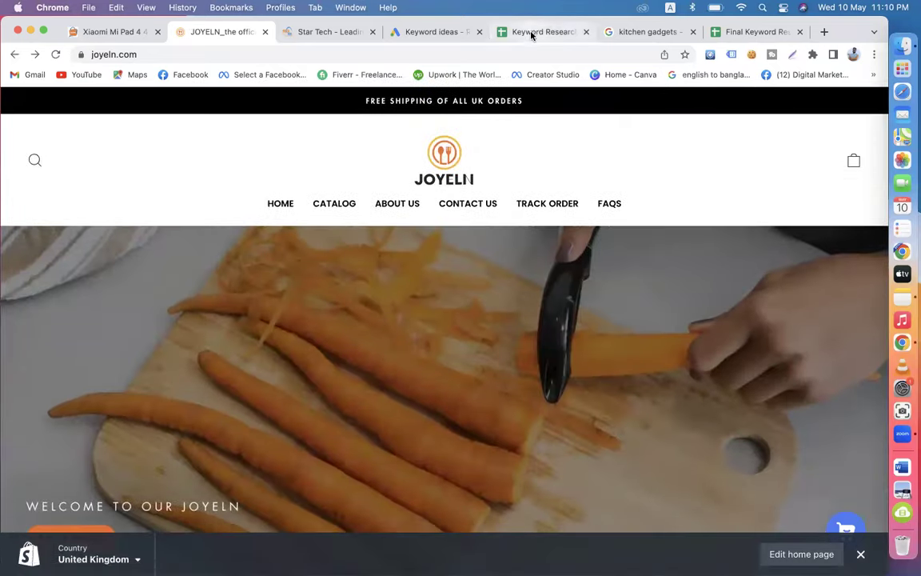
Step: Copy the keyword "kitchen rack" from the Batch-35 sheet into cell A6 of the final keyword sheet
{"action": "left_click", "coordinate": [531, 33]}
{"action": "double_click", "coordinate": [77, 265]}
{"action": "left_click_drag", "start_coordinate": [77, 264], "coordinate": [28, 265]}
{"action": "key", "text": "super+c"}
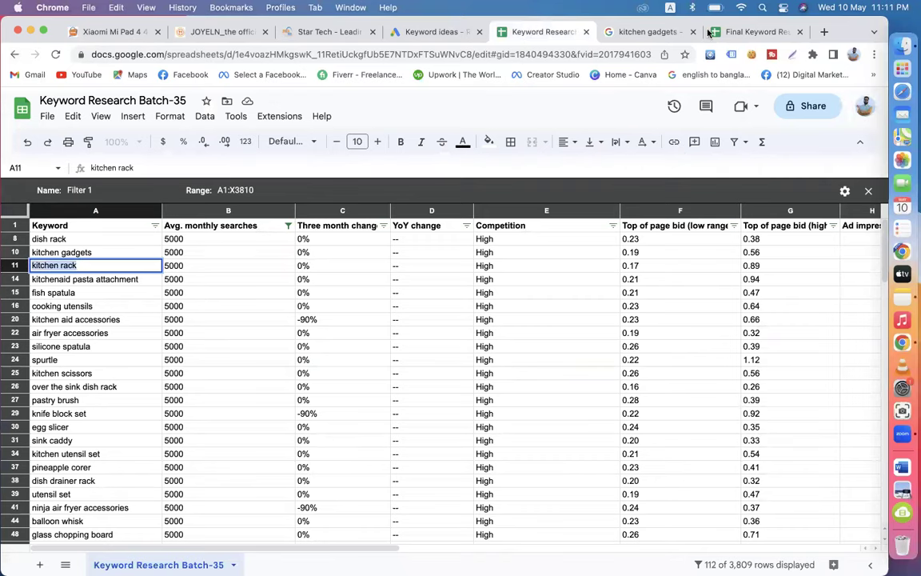
{"action": "left_click", "coordinate": [740, 32]}
{"action": "left_click", "coordinate": [104, 266]}
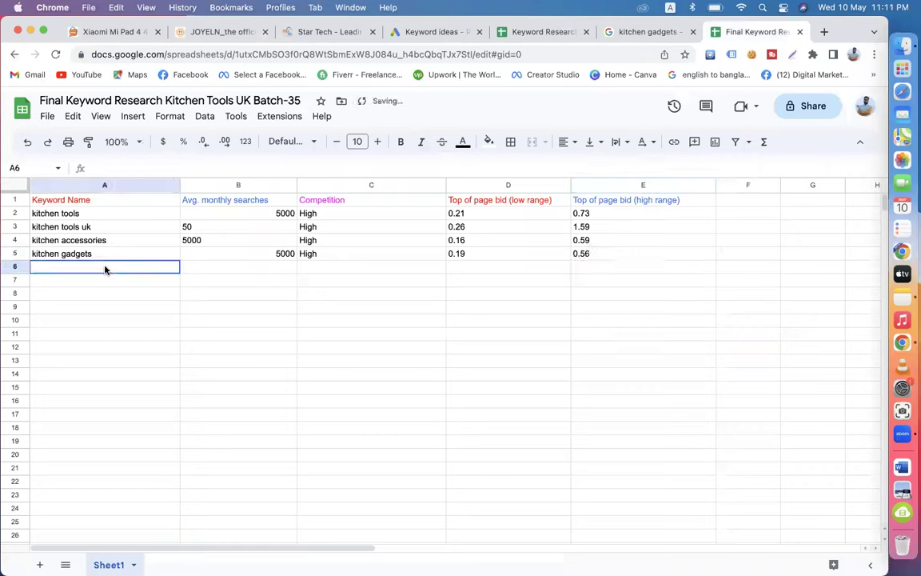
{"action": "key", "text": "super+v"}
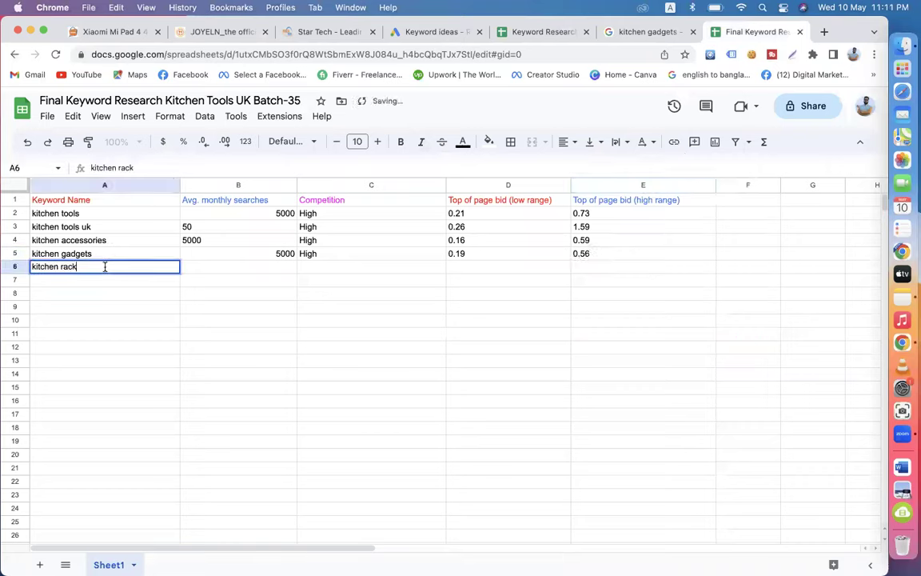
Step: Fill in the "kitchen rack" row with 5000 average monthly searches and High competition
{"action": "left_click", "coordinate": [275, 269]}
{"action": "left_click", "coordinate": [284, 255]}
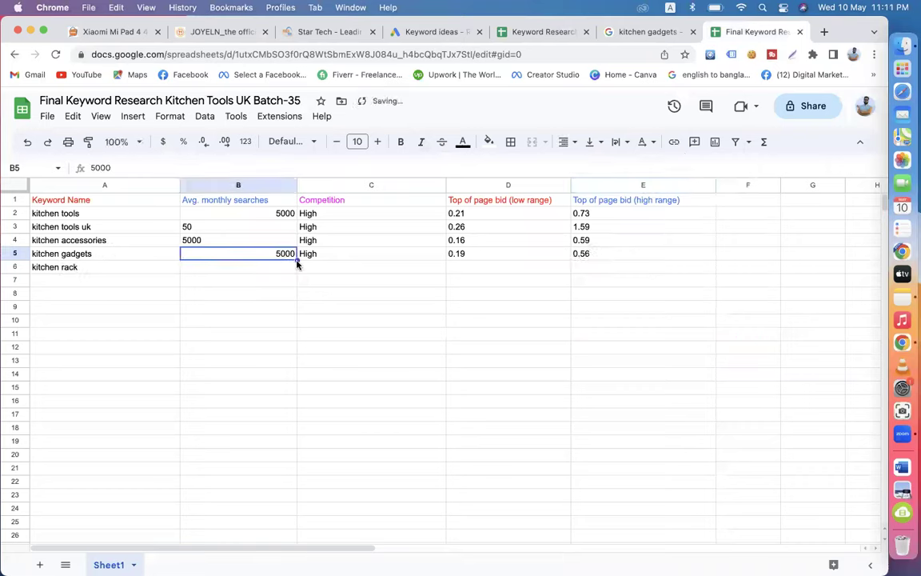
{"action": "left_click_drag", "start_coordinate": [296, 261], "coordinate": [297, 270]}
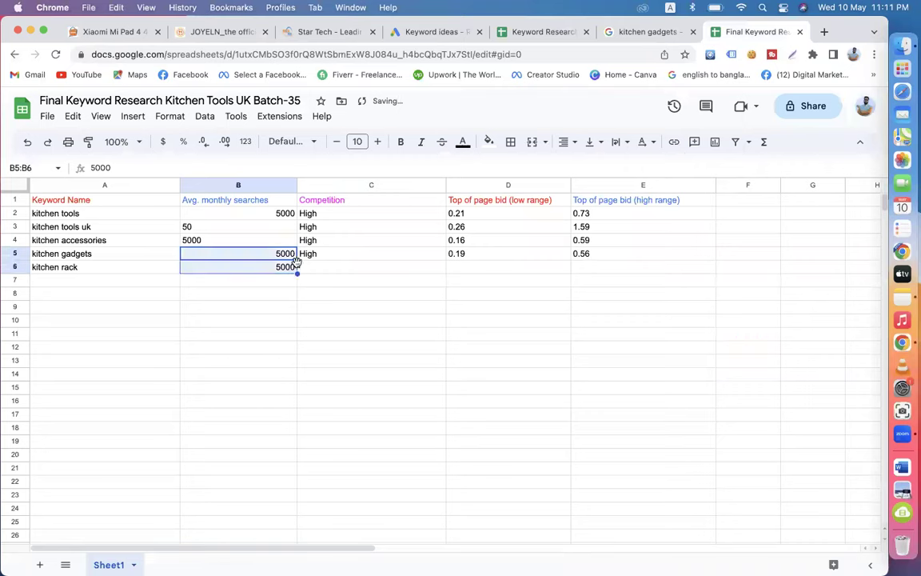
{"action": "left_click", "coordinate": [330, 270]}
{"action": "left_click", "coordinate": [380, 255]}
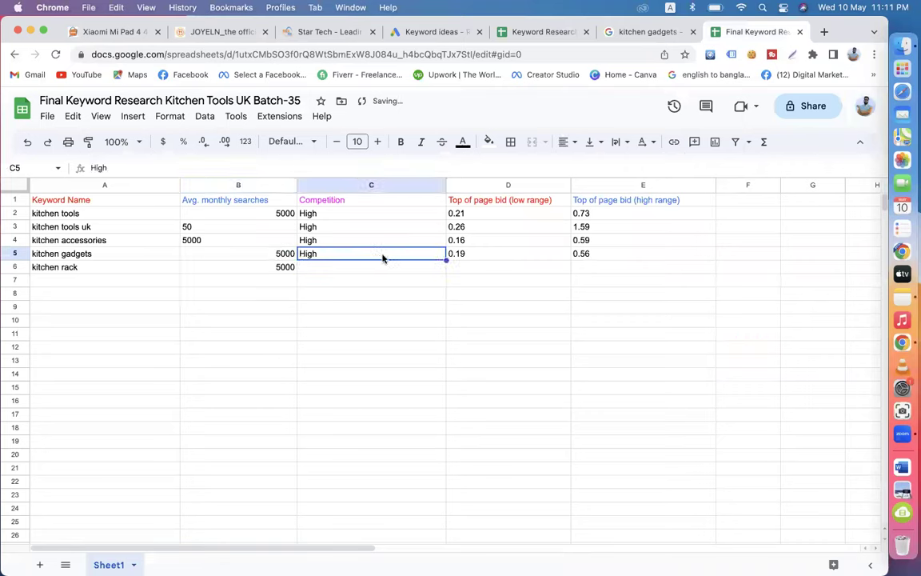
{"action": "left_click_drag", "start_coordinate": [446, 257], "coordinate": [446, 269]}
Step: Copy the "kitchen rack" low-range top of page bid of 0.17 from the Batch-35 sheet into cell D6 of the final sheet
{"action": "left_click", "coordinate": [469, 267]}
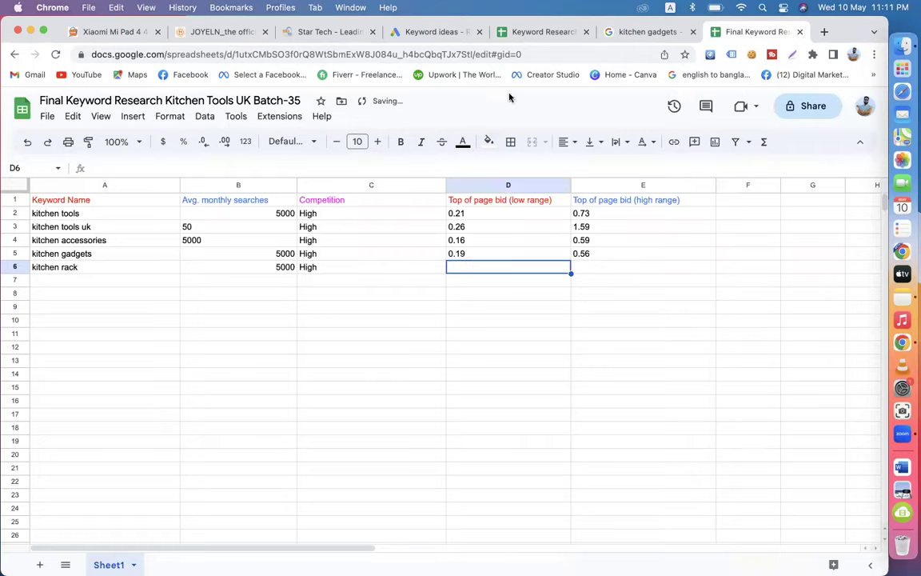
{"action": "left_click", "coordinate": [530, 34]}
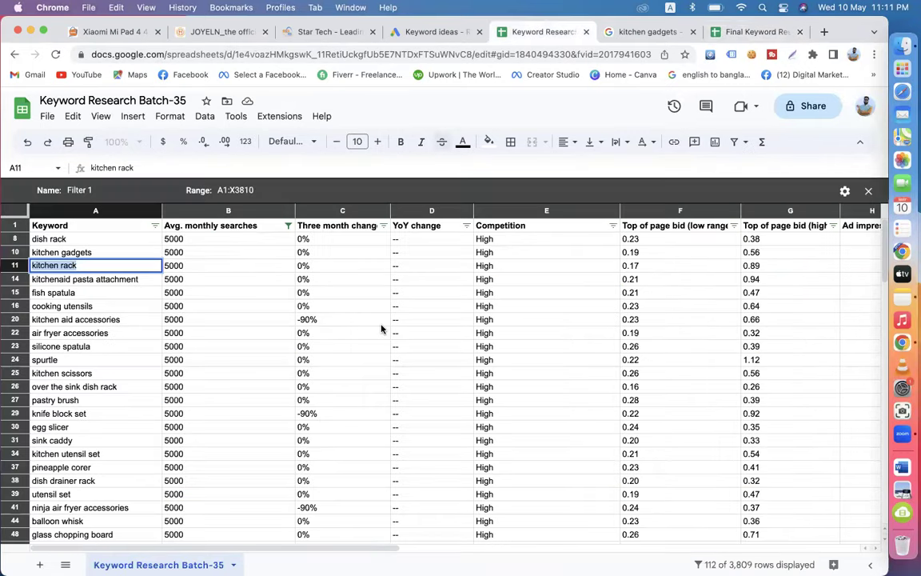
{"action": "left_click", "coordinate": [12, 268]}
{"action": "double_click", "coordinate": [652, 265]}
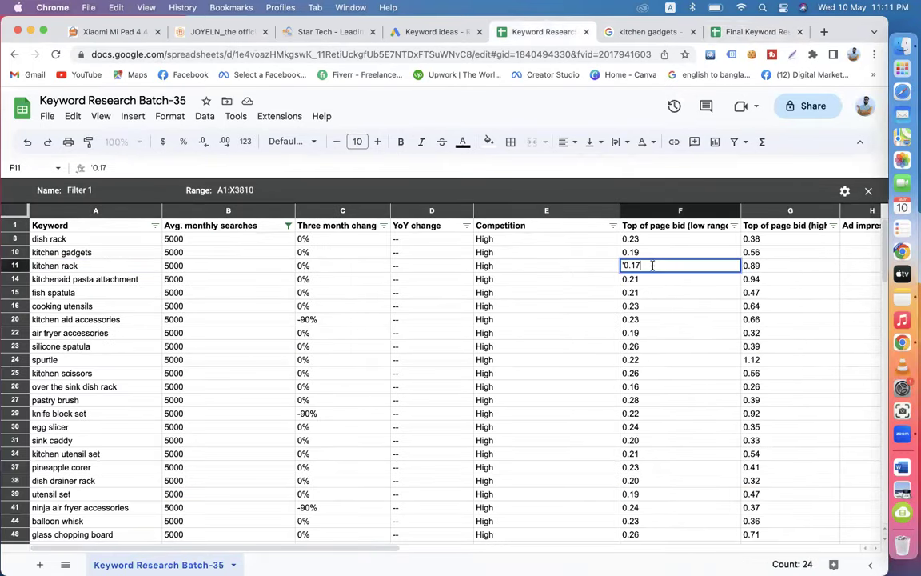
{"action": "key", "text": "super+a"}
{"action": "key", "text": "super+c"}
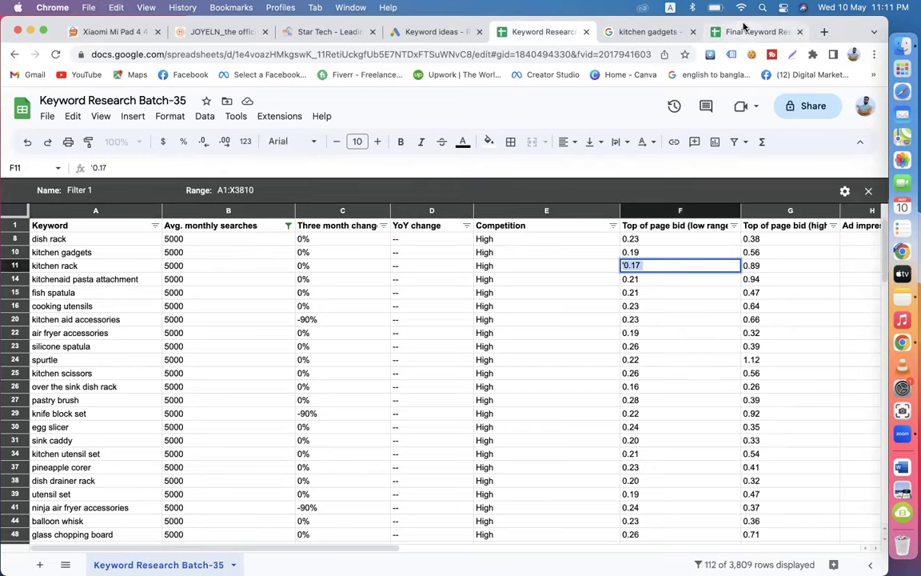
{"action": "left_click", "coordinate": [744, 31]}
{"action": "key", "text": "super+v"}
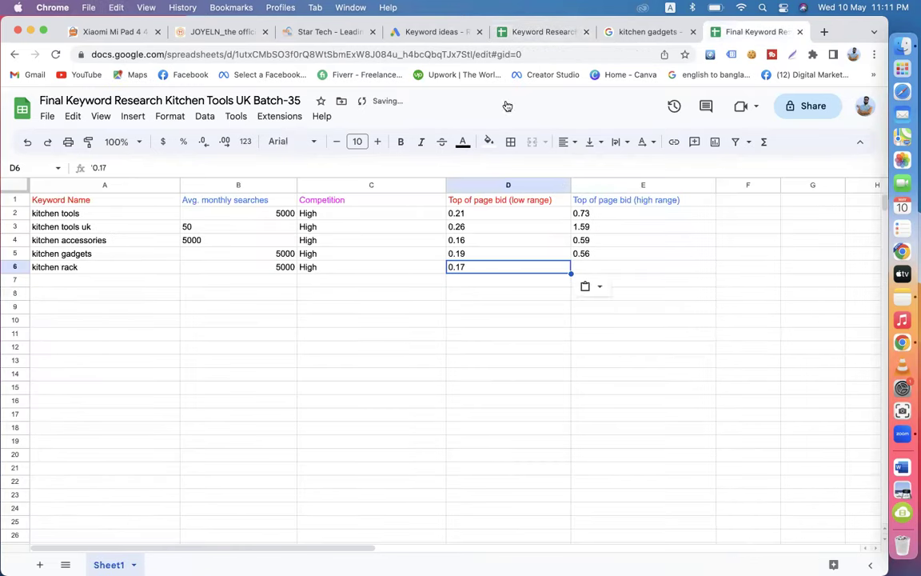
Step: Return to the Batch-35 sheet and select the contents of the "kitchen rack" high-range bid in cell G11
{"action": "left_click", "coordinate": [541, 32]}
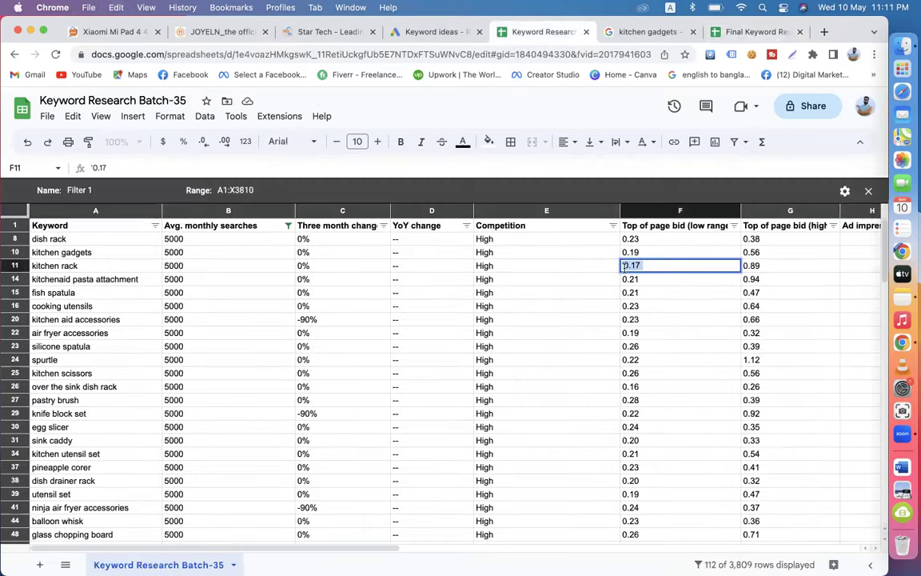
{"action": "double_click", "coordinate": [752, 269]}
{"action": "key", "text": "super+a"}
{"action": "type", "text": "c"}
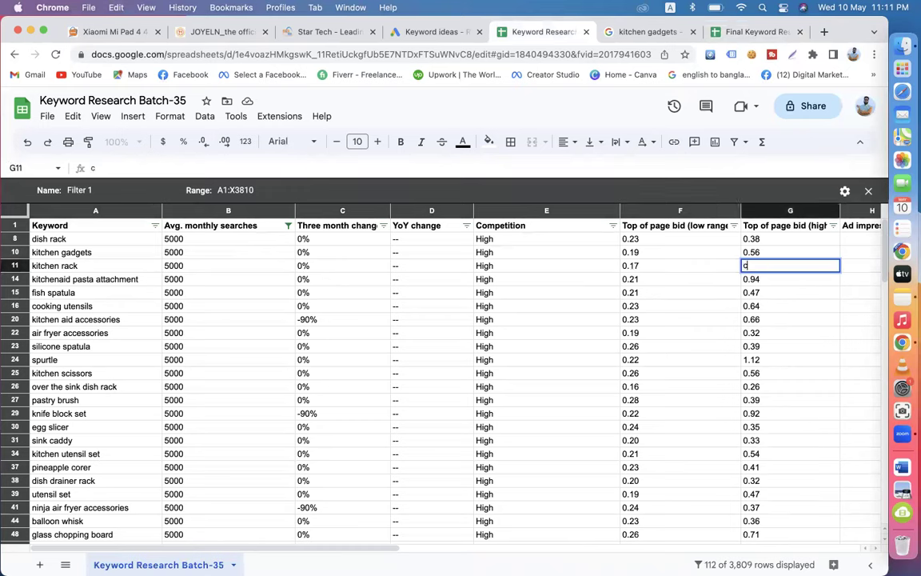
{"action": "key", "text": "super+z"}
{"action": "key", "text": "super+a"}
{"action": "type", "text": "c"}
{"action": "key", "text": "super+z"}
Step: Copy the "kitchen rack" high-range top of page bid of 0.89 into cell E6 of the final sheet
{"action": "key", "text": "super+a"}
{"action": "key", "text": "super+c"}
{"action": "left_click", "coordinate": [723, 31]}
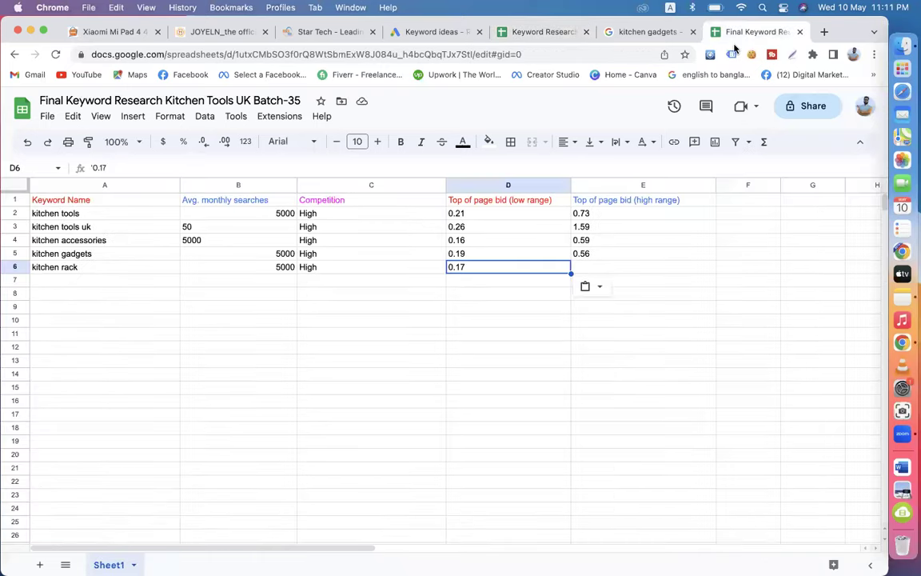
{"action": "double_click", "coordinate": [602, 266]}
{"action": "key", "text": "super+v"}
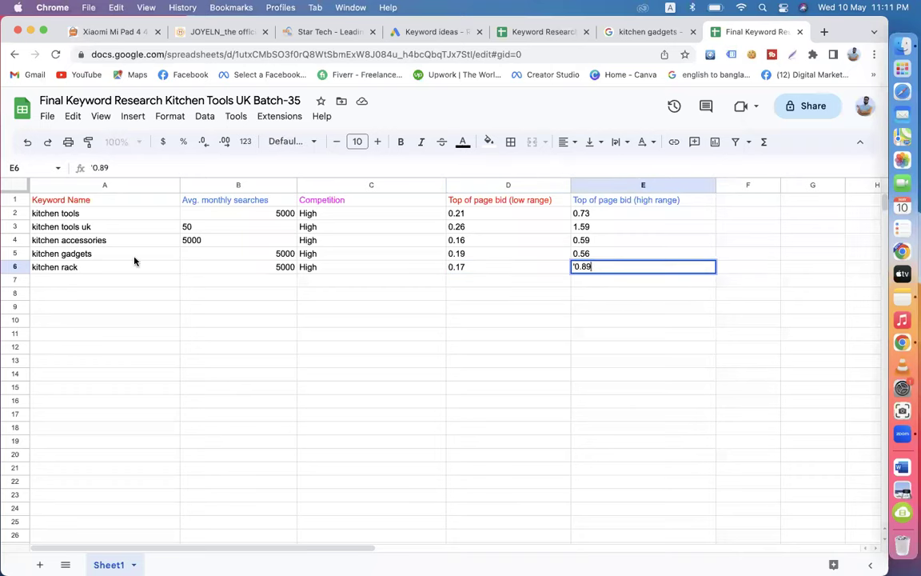
{"action": "left_click", "coordinate": [124, 286]}
Step: Search Google Images for the Batch-35 keyword "kitchen aid accessories" and look through the pictured products
{"action": "left_click", "coordinate": [544, 32]}
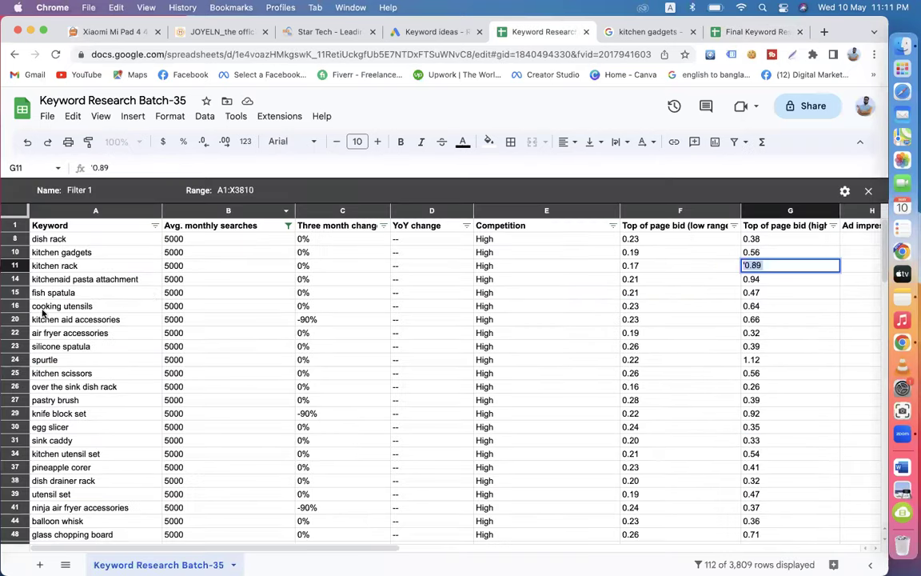
{"action": "double_click", "coordinate": [121, 319]}
{"action": "key", "text": "super+a"}
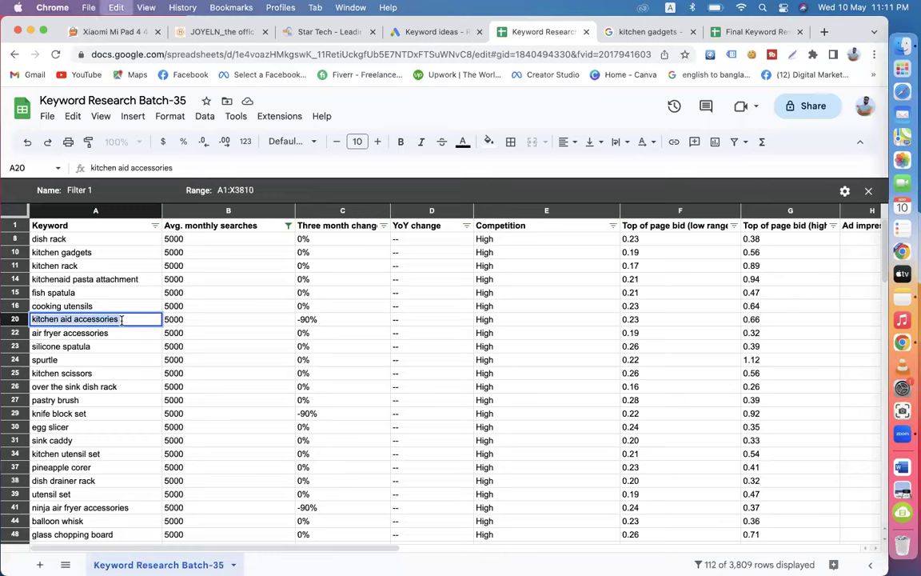
{"action": "right_click", "coordinate": [120, 321]}
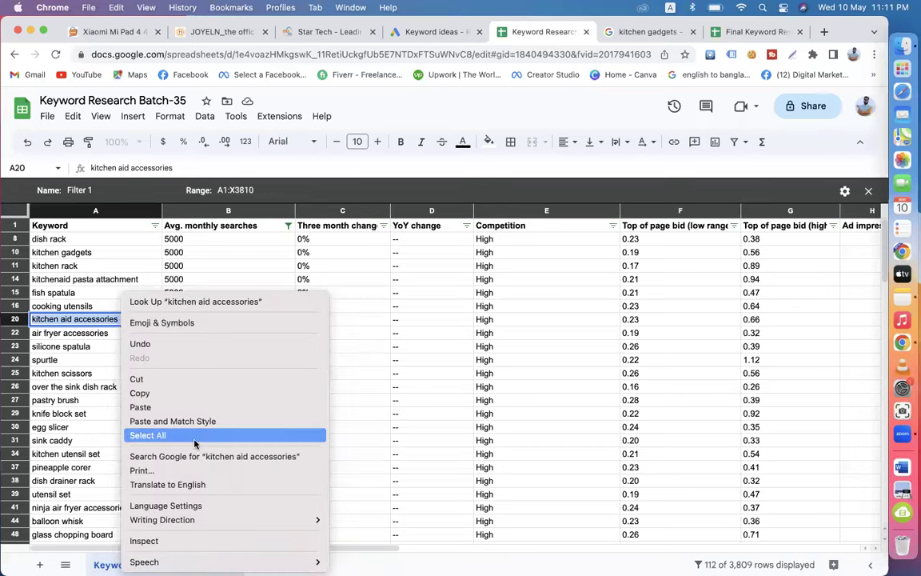
{"action": "left_click", "coordinate": [177, 413]}
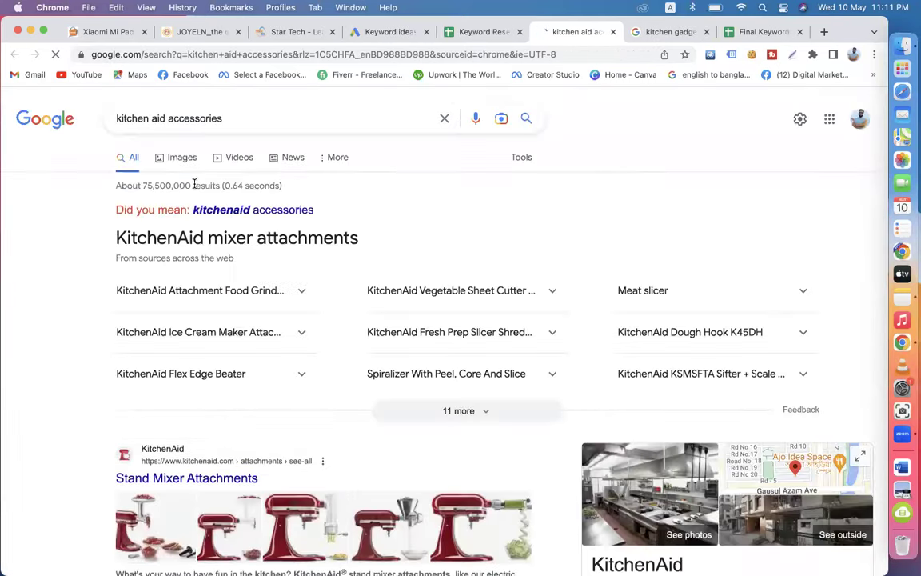
{"action": "left_click", "coordinate": [180, 157]}
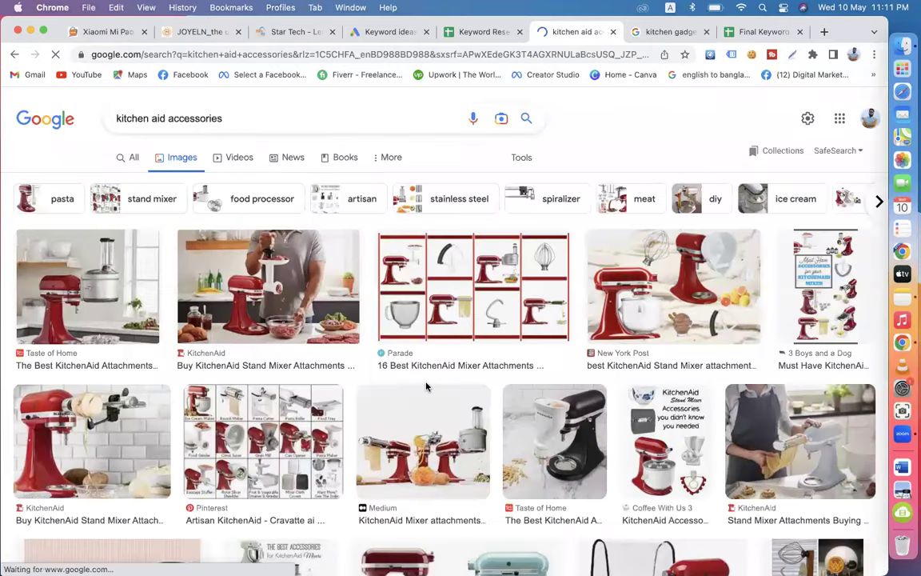
{"action": "scroll", "coordinate": [423, 385], "scroll_direction": "down", "scroll_amount": 10}
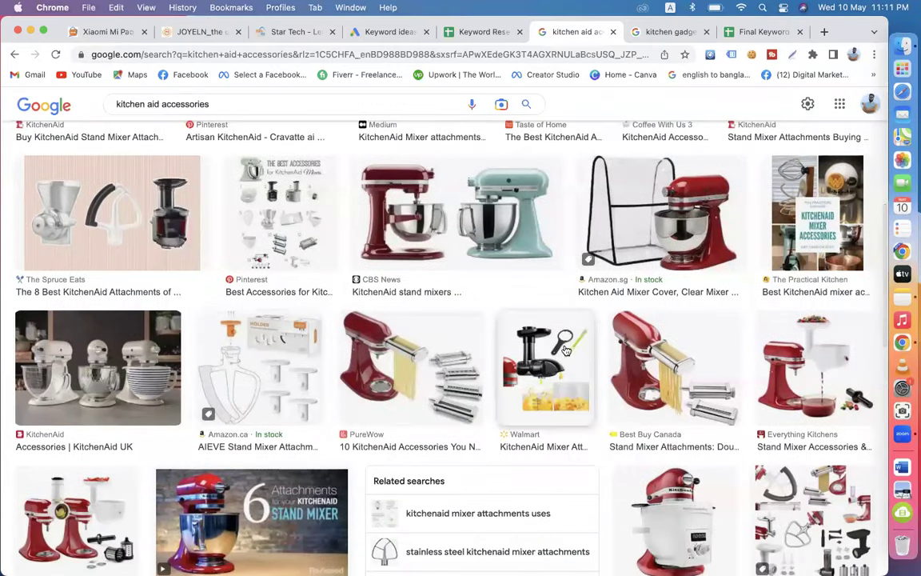
{"action": "scroll", "coordinate": [566, 350], "scroll_direction": "down", "scroll_amount": 5}
{"action": "scroll", "coordinate": [565, 350], "scroll_direction": "up", "scroll_amount": 15}
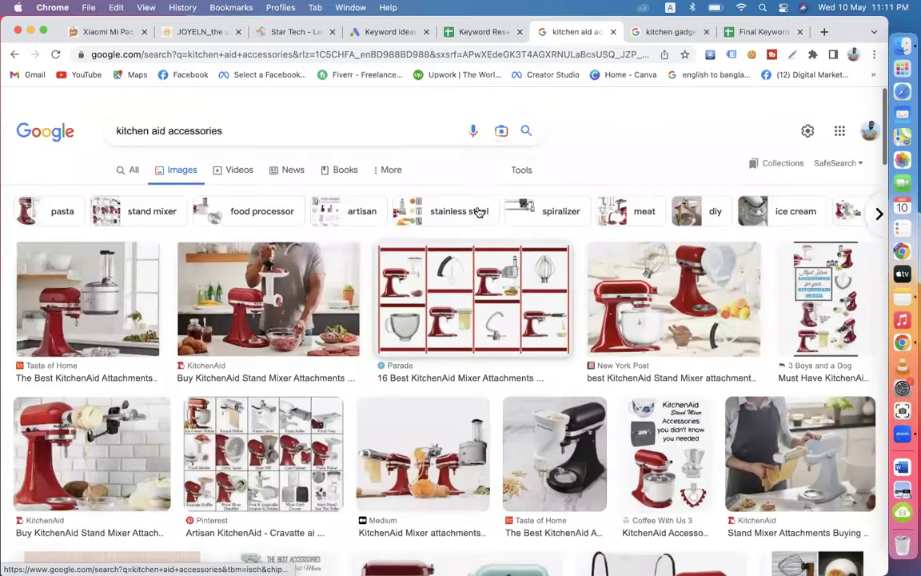
Step: Check the JOYELN store's home page, close the "kitchen aid accessories" image search and return to the Batch-35 sheet
{"action": "left_click", "coordinate": [204, 32]}
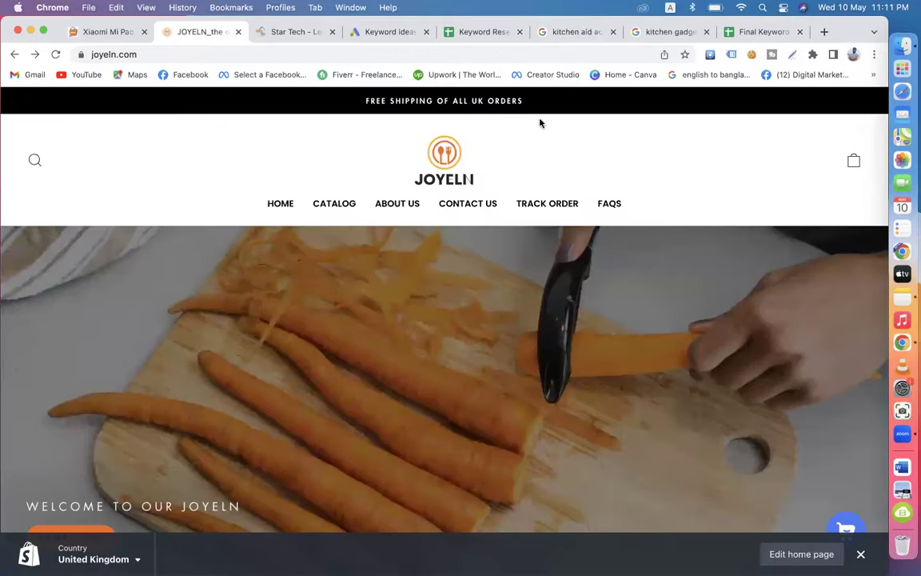
{"action": "left_click", "coordinate": [566, 37]}
{"action": "left_click", "coordinate": [478, 37]}
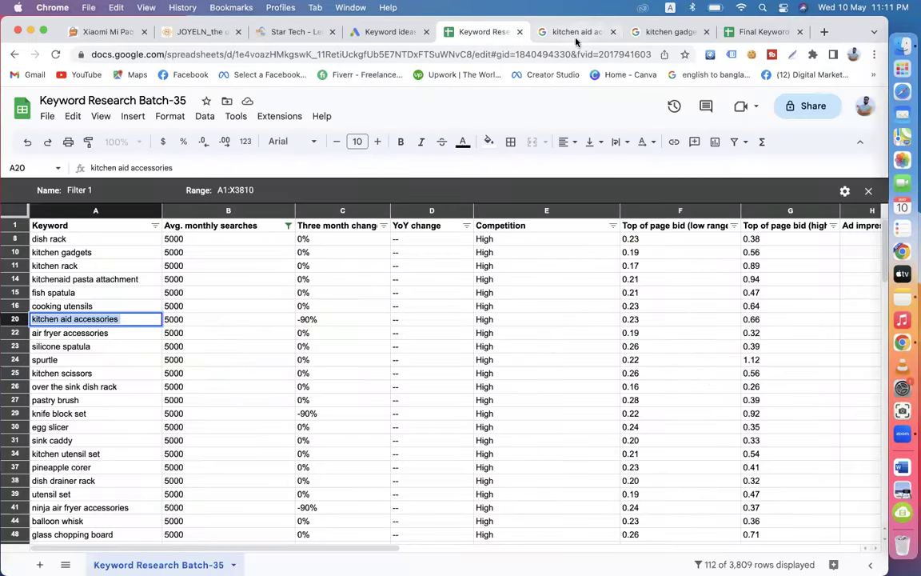
{"action": "left_click", "coordinate": [612, 34]}
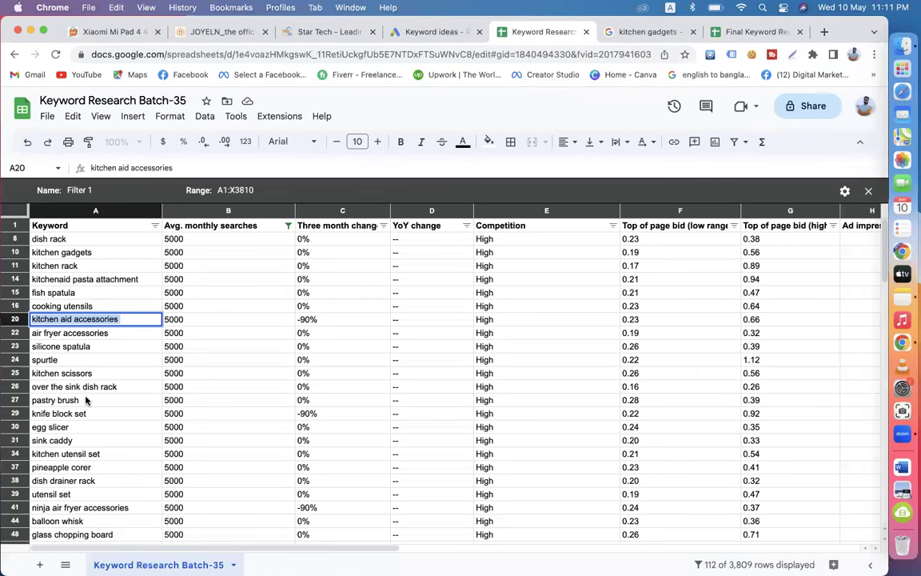
Step: Look through the Batch-35 keywords filtered to 5000 average monthly searches for further store-relevant terms
{"action": "scroll", "coordinate": [86, 400], "scroll_direction": "down", "scroll_amount": 2}
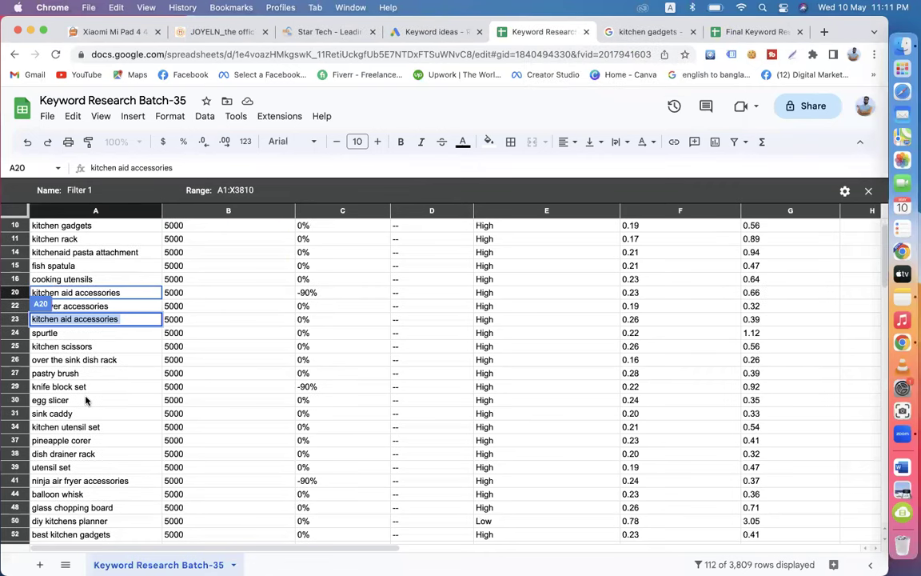
{"action": "scroll", "coordinate": [86, 400], "scroll_direction": "up", "scroll_amount": 2}
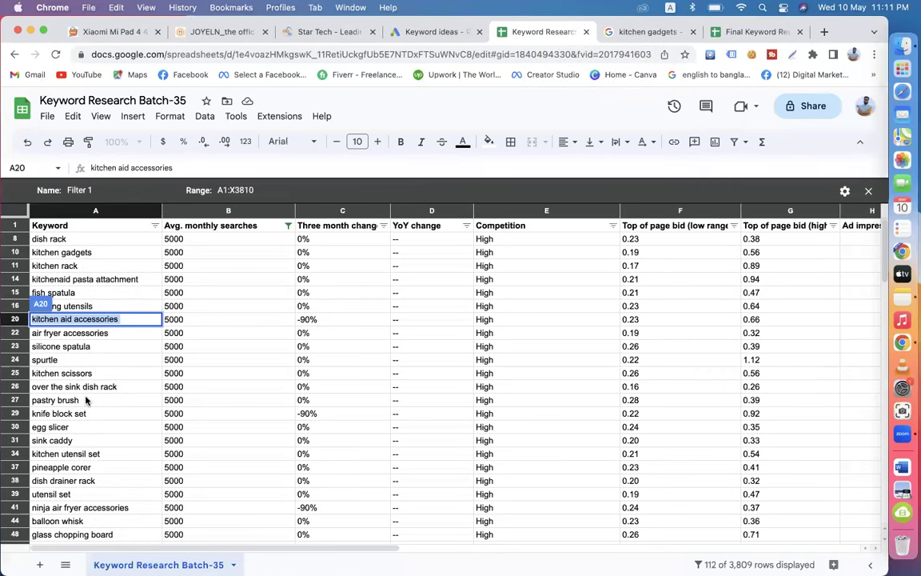
{"action": "left_click", "coordinate": [94, 307]}
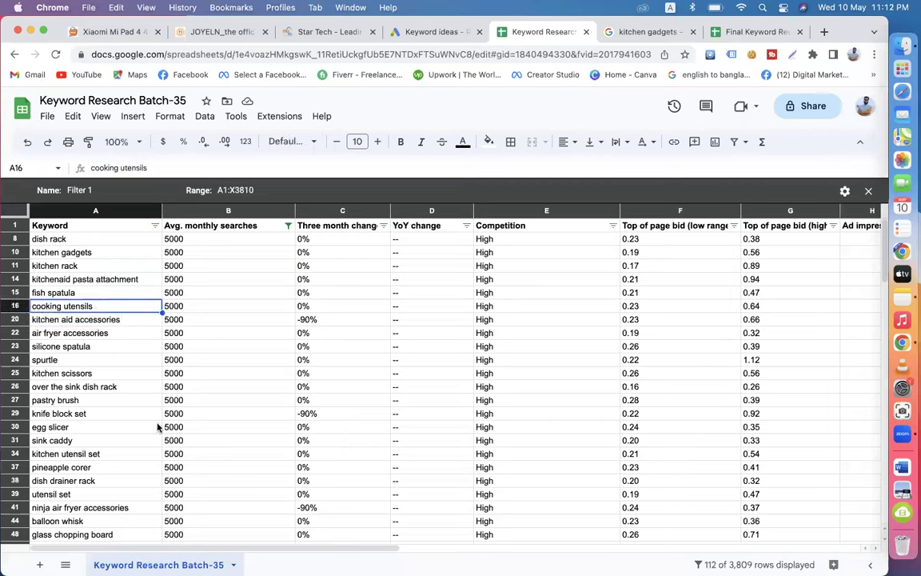
{"action": "scroll", "coordinate": [158, 428], "scroll_direction": "down", "scroll_amount": 20}
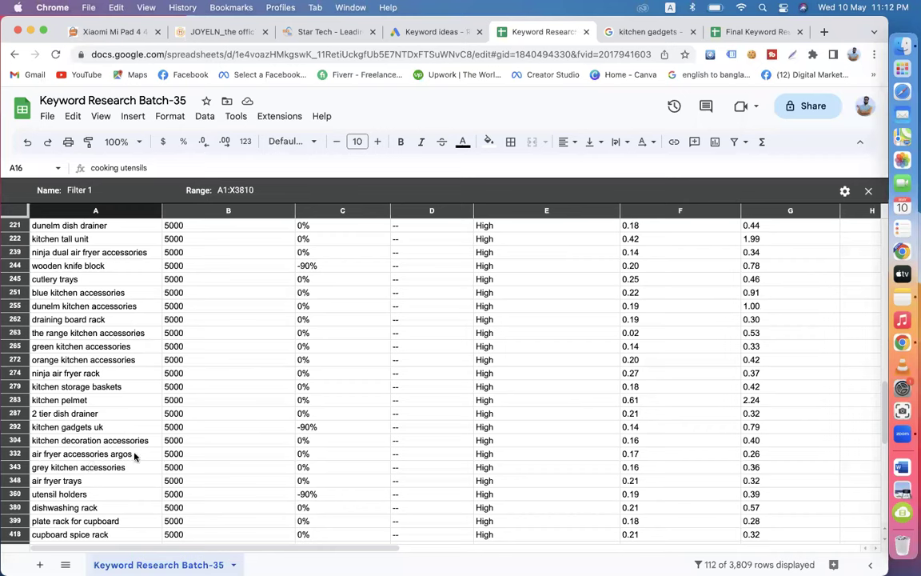
{"action": "scroll", "coordinate": [125, 480], "scroll_direction": "down", "scroll_amount": 1}
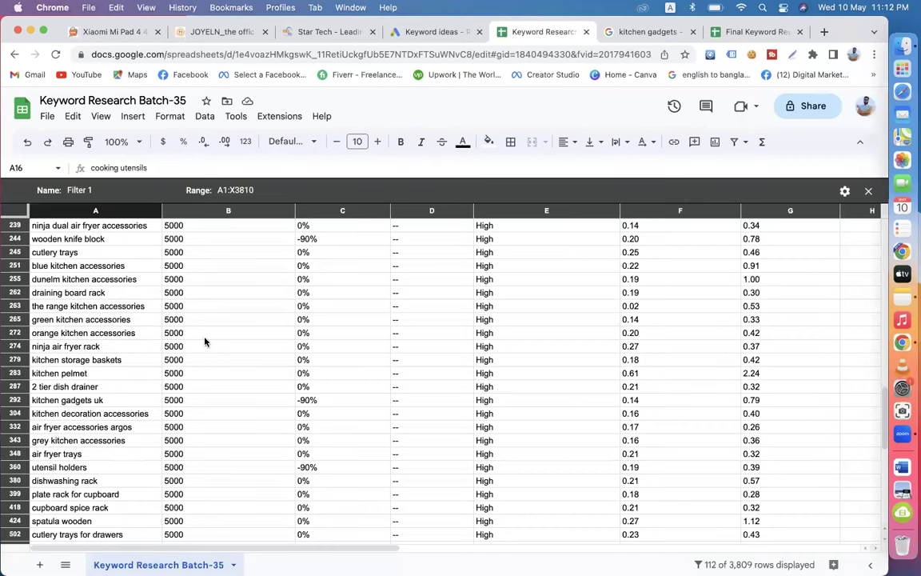
{"action": "left_click", "coordinate": [284, 211]}
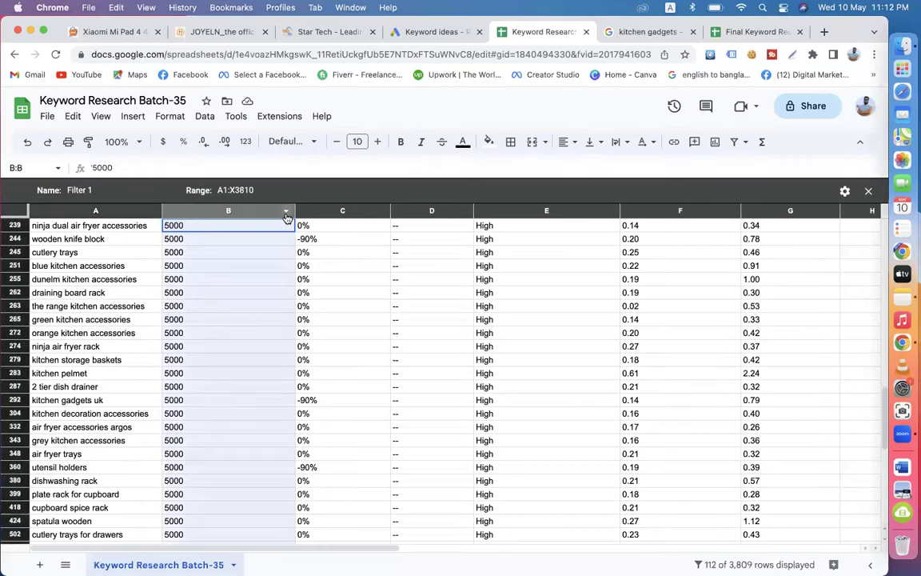
{"action": "left_click", "coordinate": [281, 212]}
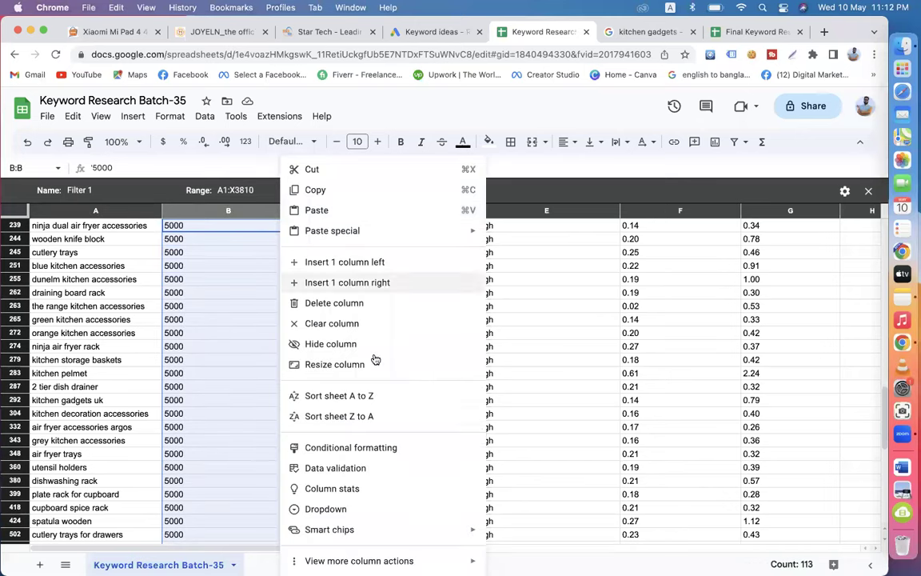
{"action": "scroll", "coordinate": [212, 232], "scroll_direction": "up", "scroll_amount": 5}
{"action": "scroll", "coordinate": [212, 232], "scroll_direction": "up", "scroll_amount": 5}
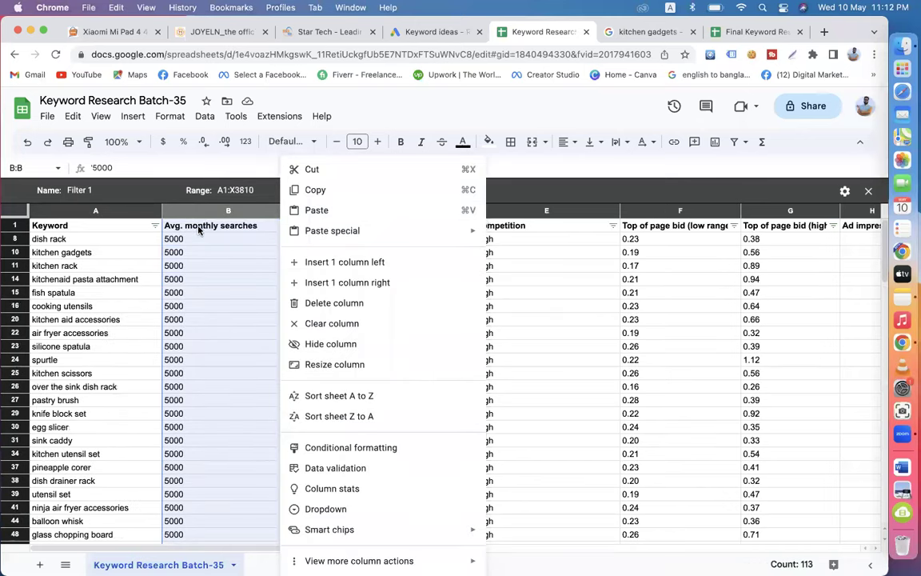
{"action": "left_click", "coordinate": [199, 230]}
Step: Change the Batch-35 filter on Avg. monthly searches to show only keywords with the value 500 instead of 5000
{"action": "left_click", "coordinate": [288, 225]}
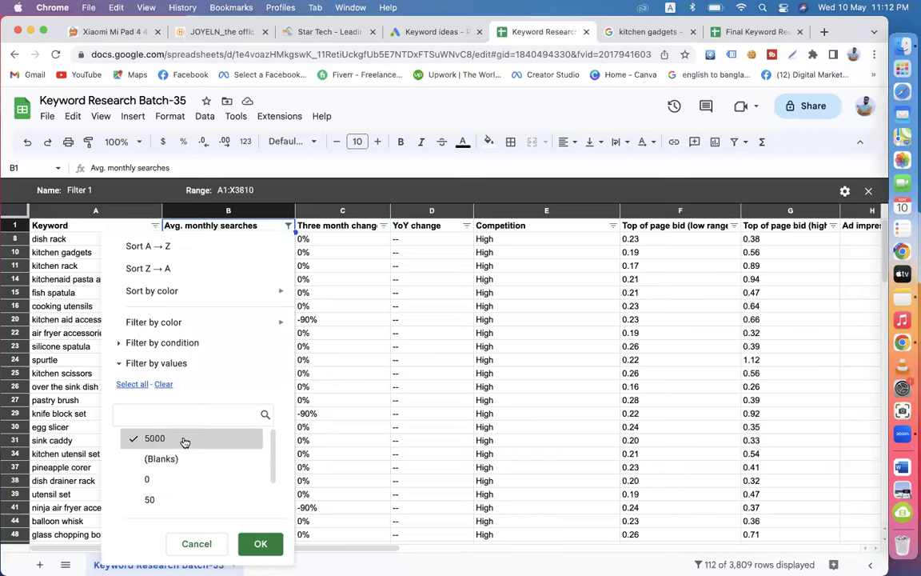
{"action": "scroll", "coordinate": [184, 442], "scroll_direction": "down", "scroll_amount": 2}
{"action": "left_click", "coordinate": [165, 488]}
{"action": "scroll", "coordinate": [176, 474], "scroll_direction": "up", "scroll_amount": 2}
{"action": "left_click", "coordinate": [137, 440]}
{"action": "left_click", "coordinate": [144, 440]}
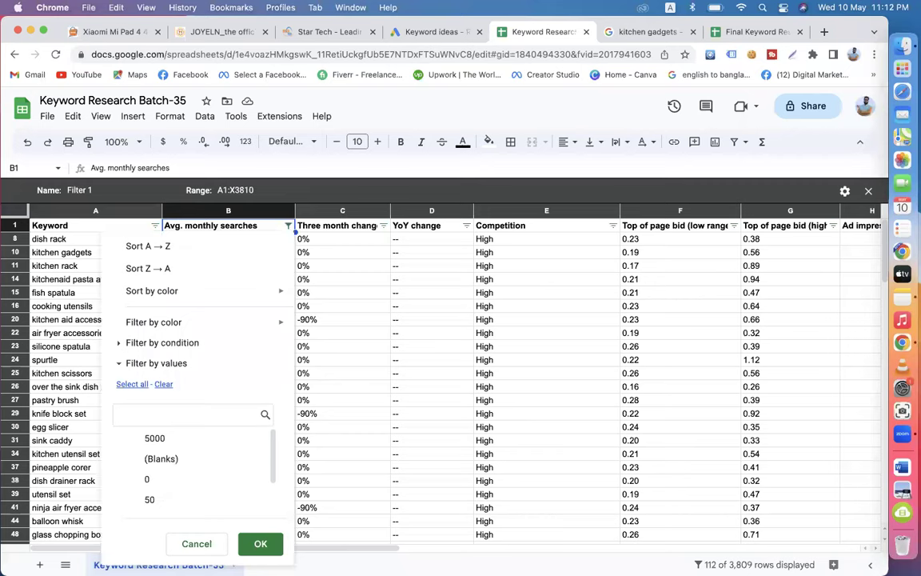
{"action": "left_click", "coordinate": [256, 543]}
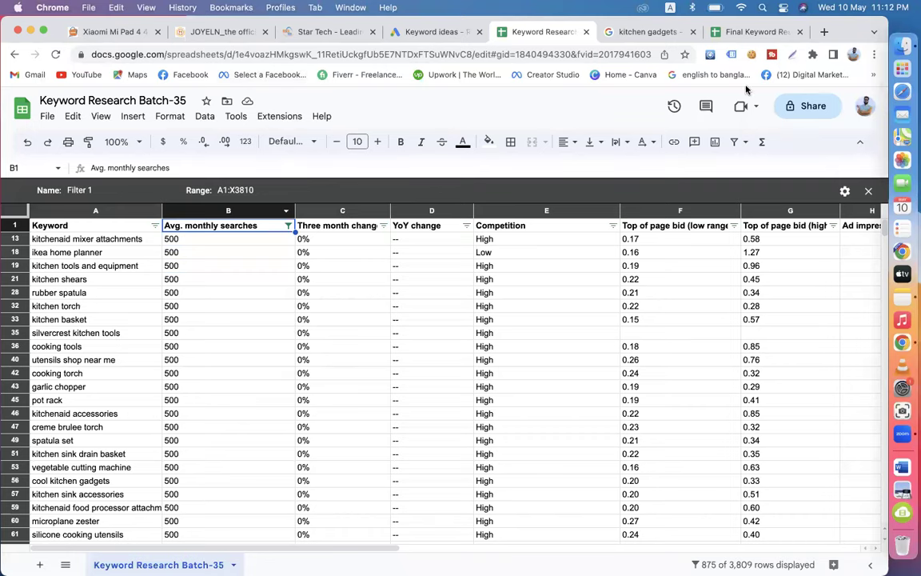
Step: Review the keywords compiled in the final kitchen tools sheet and return to the Batch-35 sheet
{"action": "left_click", "coordinate": [756, 31]}
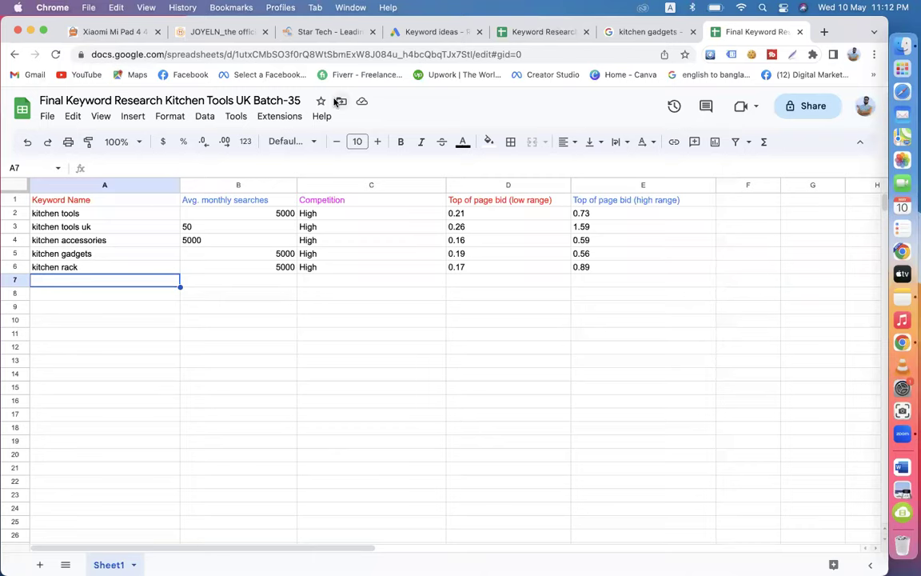
{"action": "left_click", "coordinate": [92, 271]}
{"action": "left_click", "coordinate": [547, 31]}
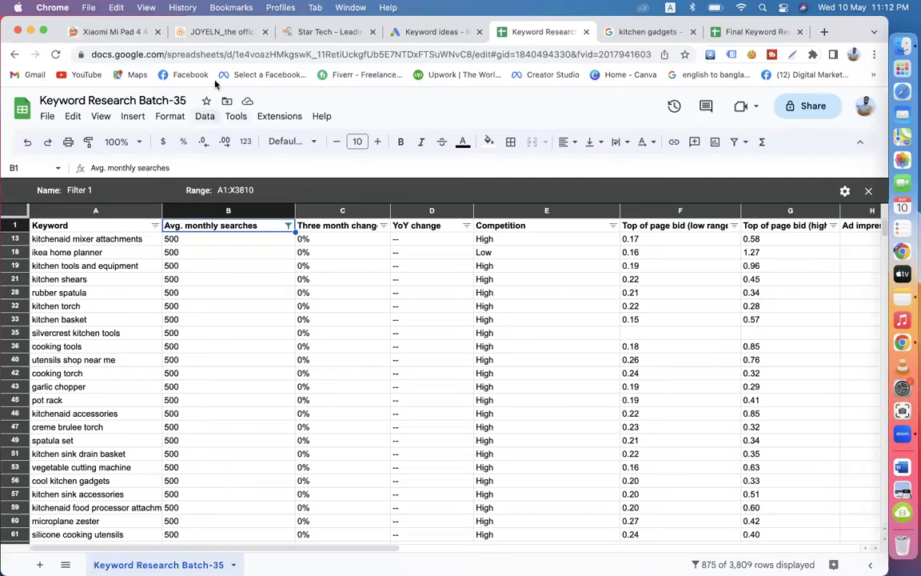
Step: Examine the JOYELN home page's web address and the kitchen products it presents
{"action": "left_click", "coordinate": [200, 31]}
{"action": "scroll", "coordinate": [320, 304], "scroll_direction": "down", "scroll_amount": 2}
{"action": "scroll", "coordinate": [328, 318], "scroll_direction": "down", "scroll_amount": 10}
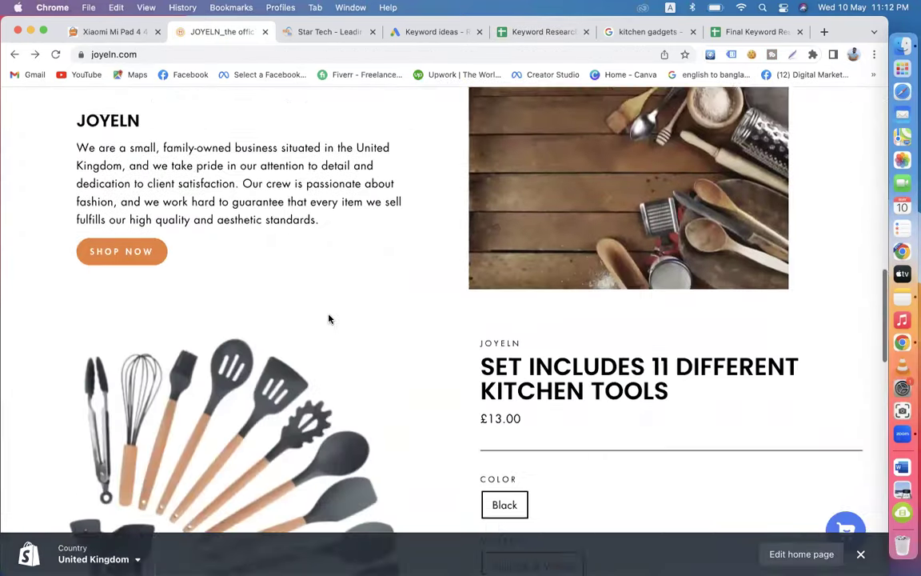
{"action": "scroll", "coordinate": [327, 318], "scroll_direction": "up", "scroll_amount": 12}
{"action": "left_click", "coordinate": [160, 56]}
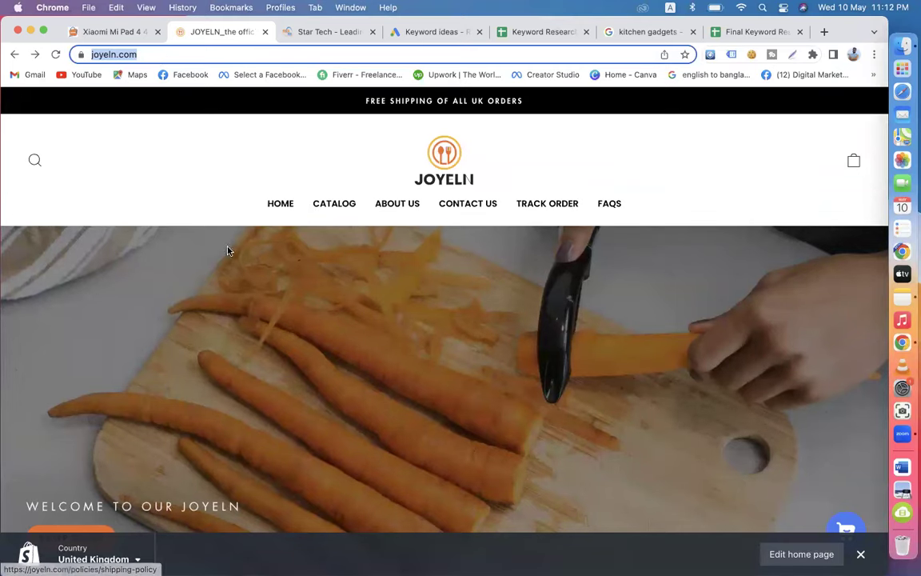
{"action": "scroll", "coordinate": [279, 325], "scroll_direction": "down", "scroll_amount": 3}
{"action": "scroll", "coordinate": [268, 288], "scroll_direction": "down", "scroll_amount": 3}
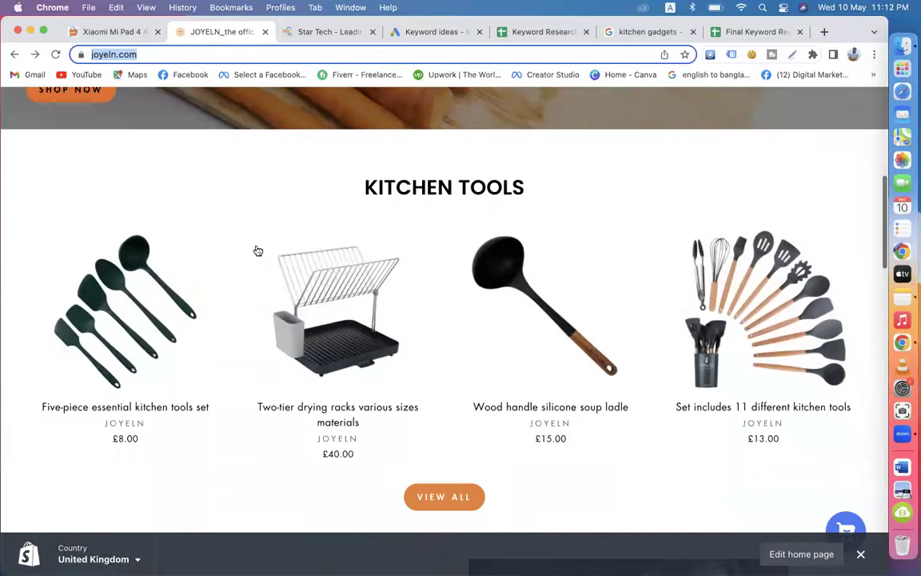
{"action": "scroll", "coordinate": [360, 320], "scroll_direction": "down", "scroll_amount": 6}
{"action": "scroll", "coordinate": [401, 350], "scroll_direction": "up", "scroll_amount": 10}
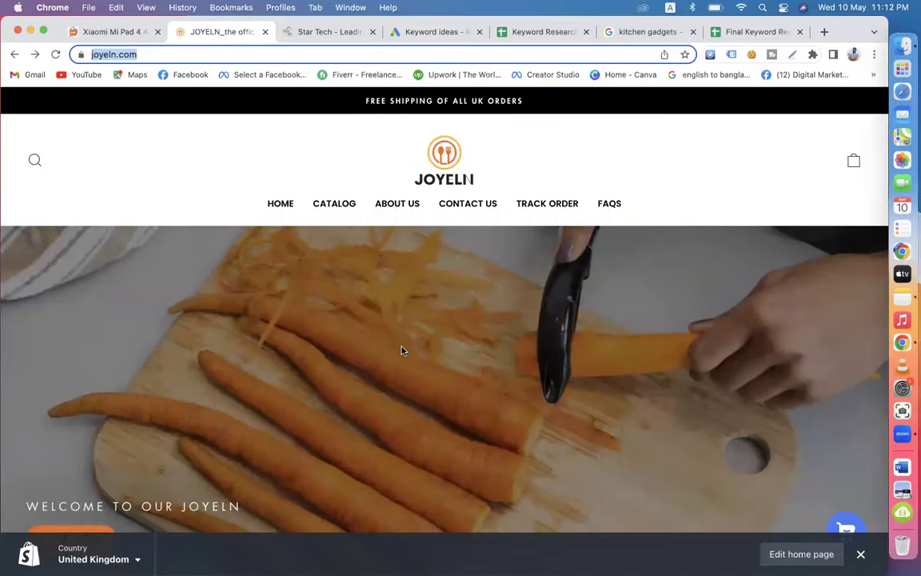
Step: Compare the web address of the Xiaomi Mi Pad 4 product page with that of Star Tech's Laptop category page
{"action": "left_click", "coordinate": [127, 31]}
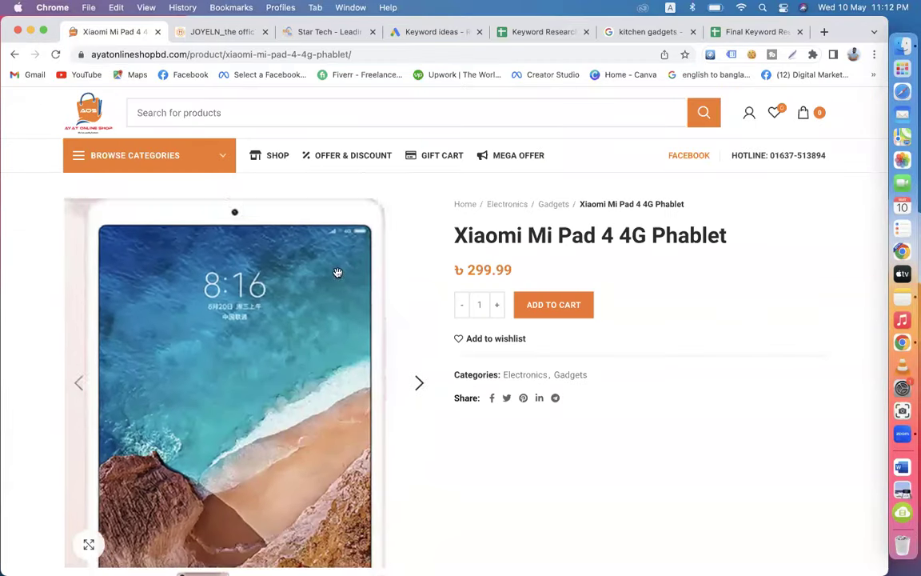
{"action": "left_click", "coordinate": [320, 54]}
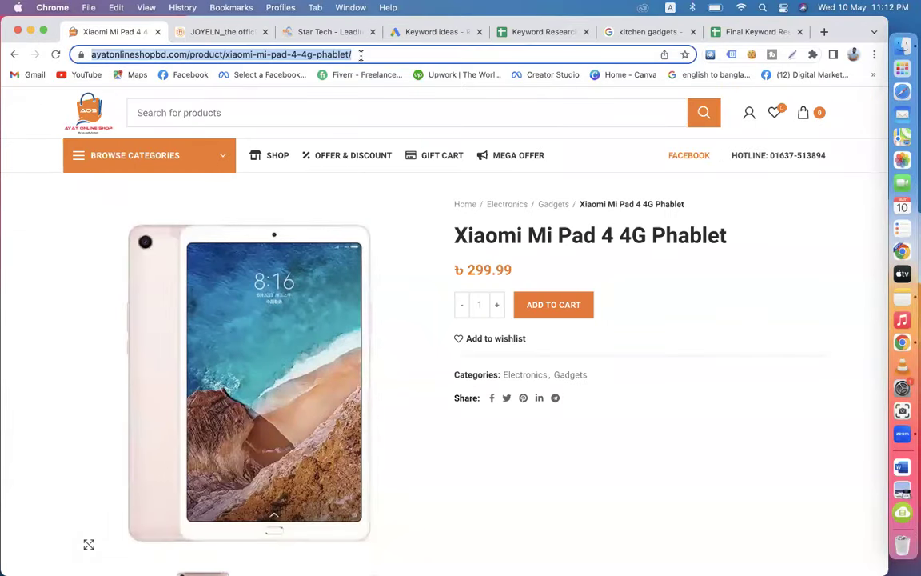
{"action": "left_click", "coordinate": [326, 32]}
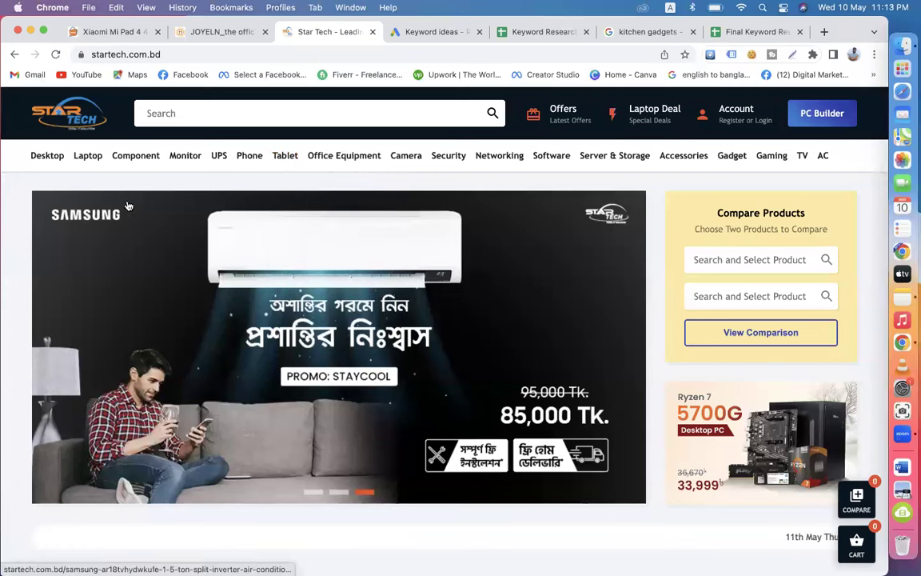
{"action": "left_click", "coordinate": [85, 156]}
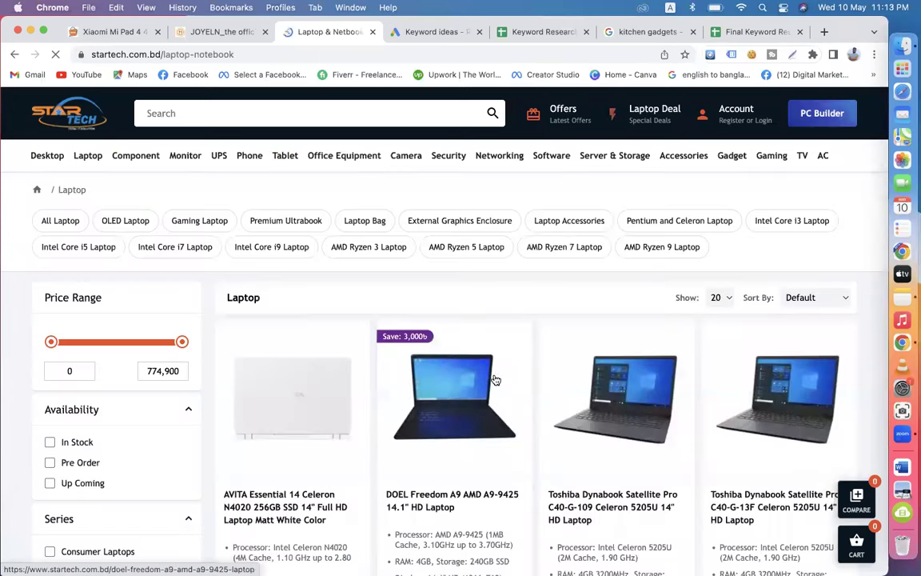
{"action": "scroll", "coordinate": [530, 391], "scroll_direction": "down", "scroll_amount": 5}
{"action": "scroll", "coordinate": [530, 391], "scroll_direction": "up", "scroll_amount": 5}
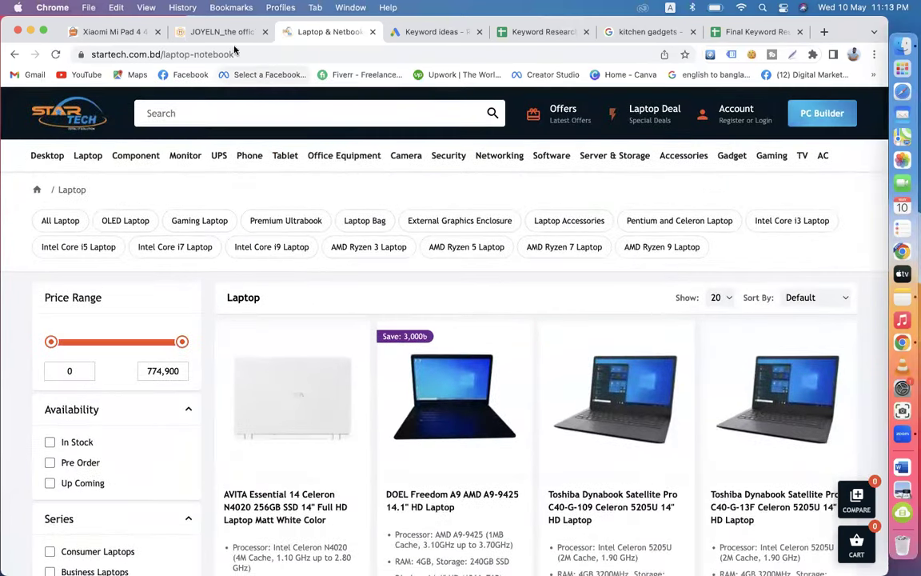
{"action": "left_click", "coordinate": [243, 52]}
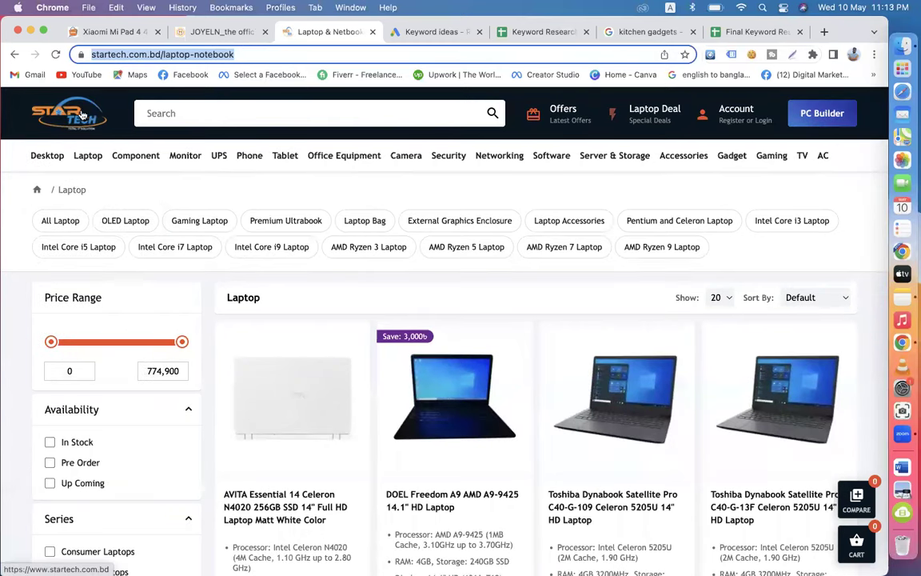
Step: Select the full JOYELN home page address and look over the whole page down to the shop location
{"action": "left_click", "coordinate": [187, 33]}
{"action": "left_click", "coordinate": [163, 54]}
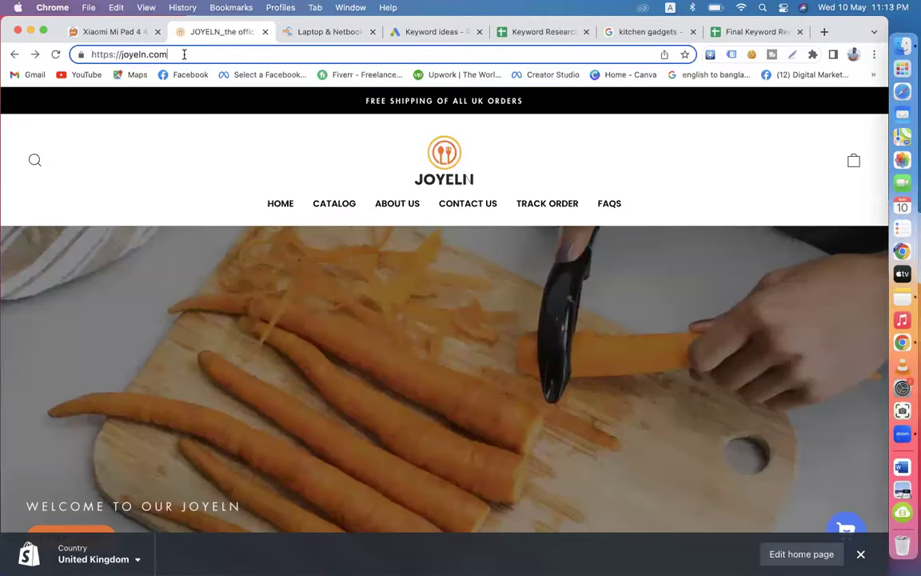
{"action": "key", "text": "super+a"}
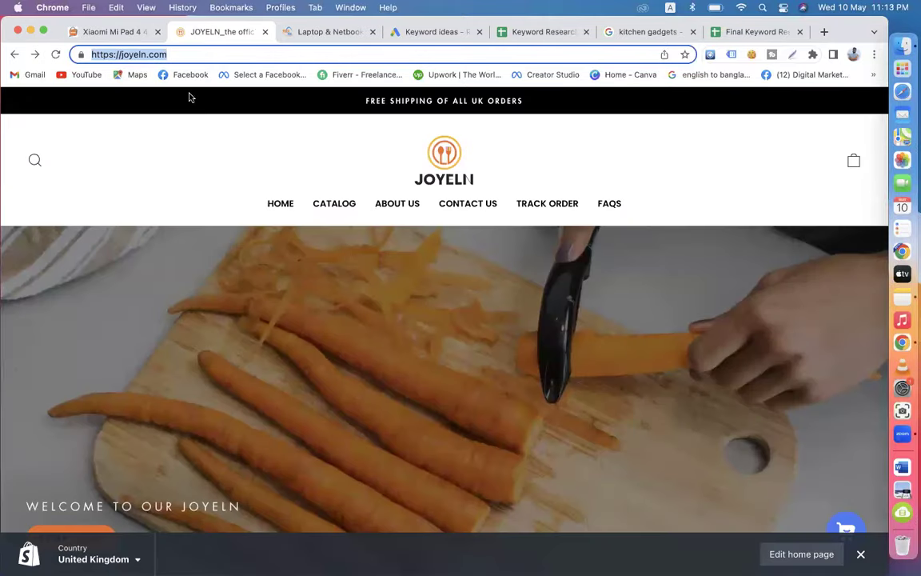
{"action": "scroll", "coordinate": [346, 359], "scroll_direction": "down", "scroll_amount": 20}
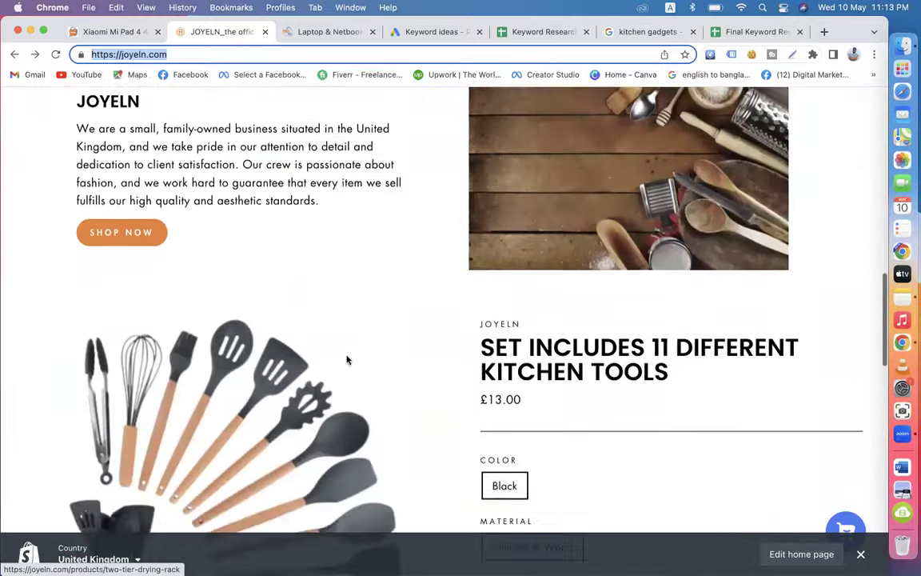
{"action": "scroll", "coordinate": [346, 360], "scroll_direction": "up", "scroll_amount": 10}
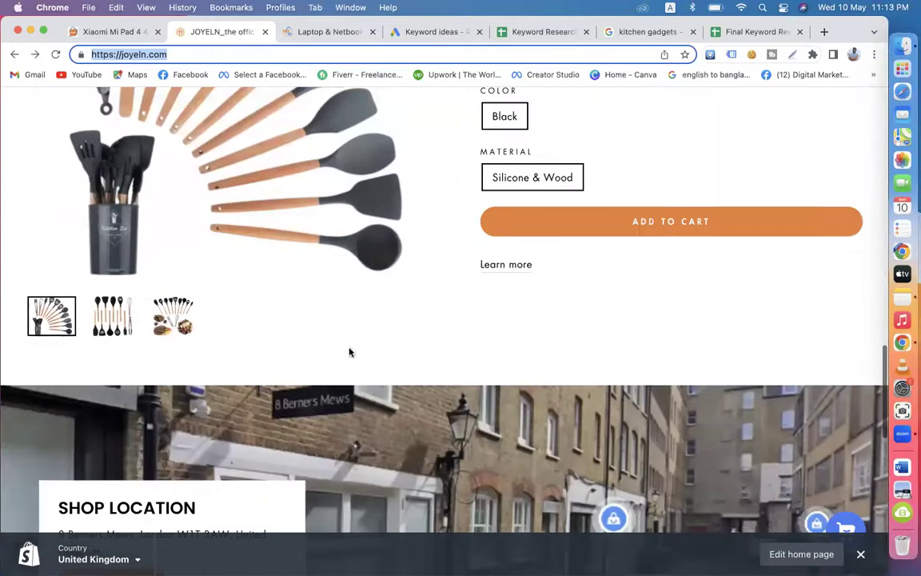
{"action": "scroll", "coordinate": [501, 286], "scroll_direction": "up", "scroll_amount": 10}
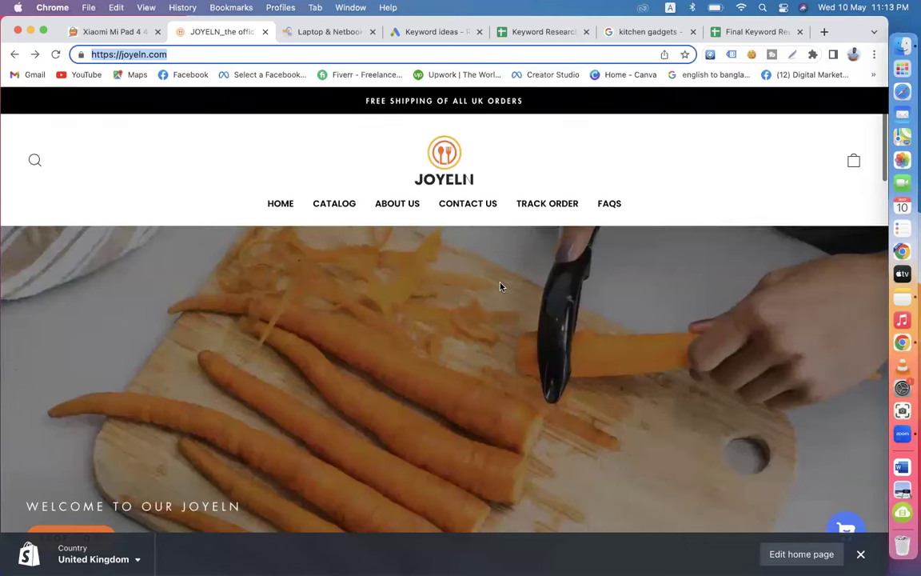
Step: Open the Ayat Online Shop home page in a new tab from the Xiaomi product page and select its web address
{"action": "left_click", "coordinate": [100, 34]}
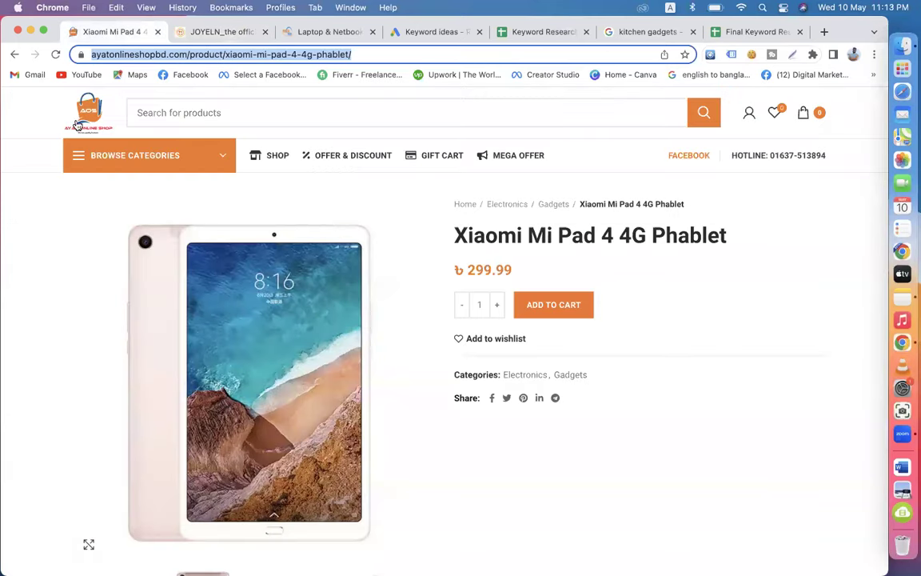
{"action": "right_click", "coordinate": [72, 99]}
{"action": "left_click", "coordinate": [88, 108]}
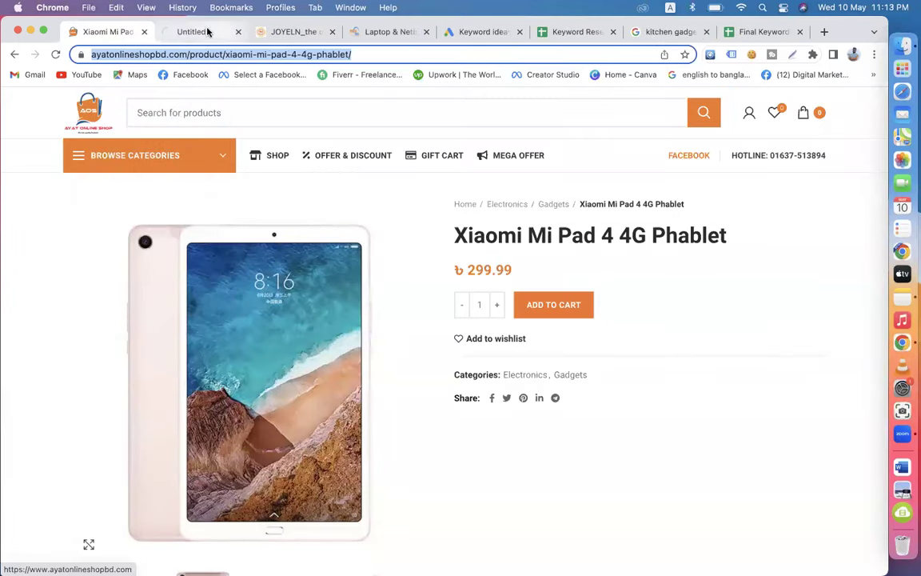
{"action": "left_click", "coordinate": [207, 31]}
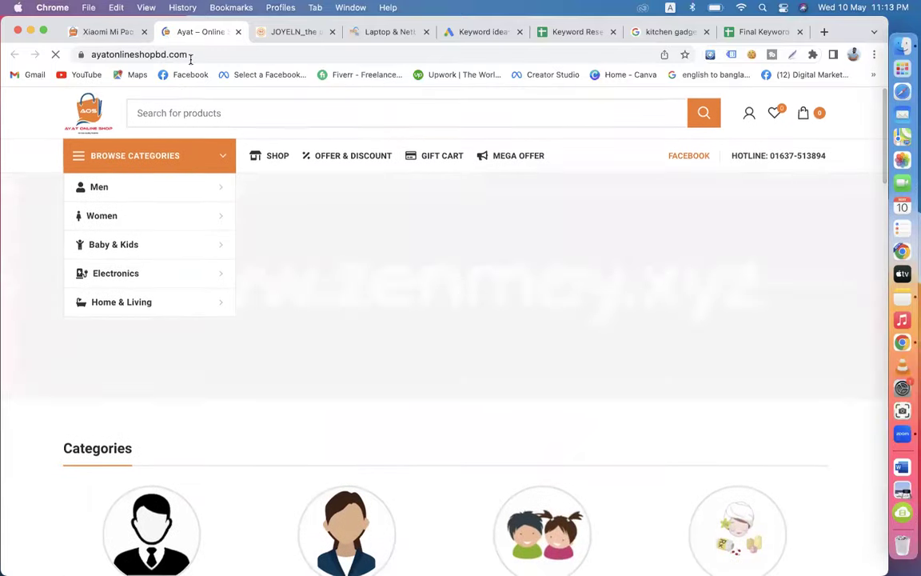
{"action": "left_click", "coordinate": [96, 54]}
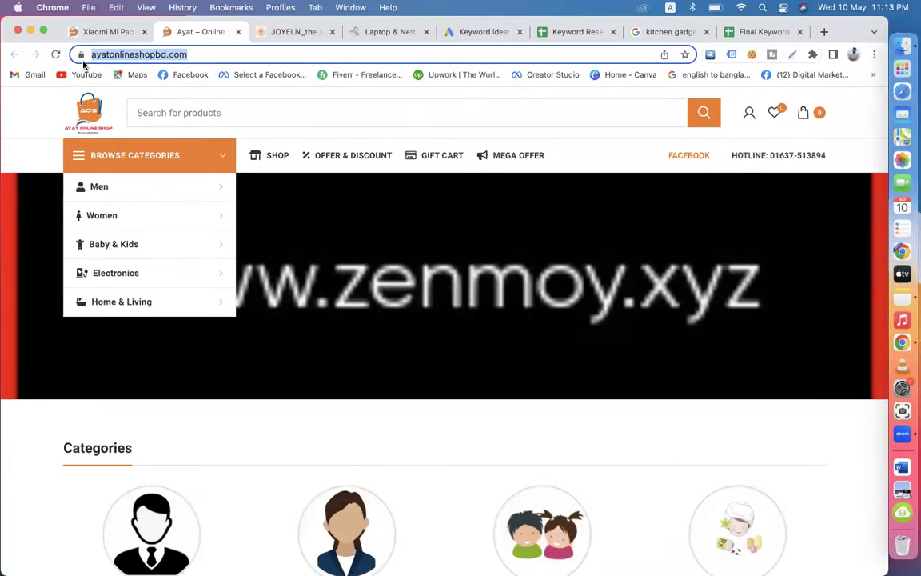
Step: Close the Ayat Online Shop home page and select the domain portion of the Star Tech Laptop page address
{"action": "left_click", "coordinate": [97, 31]}
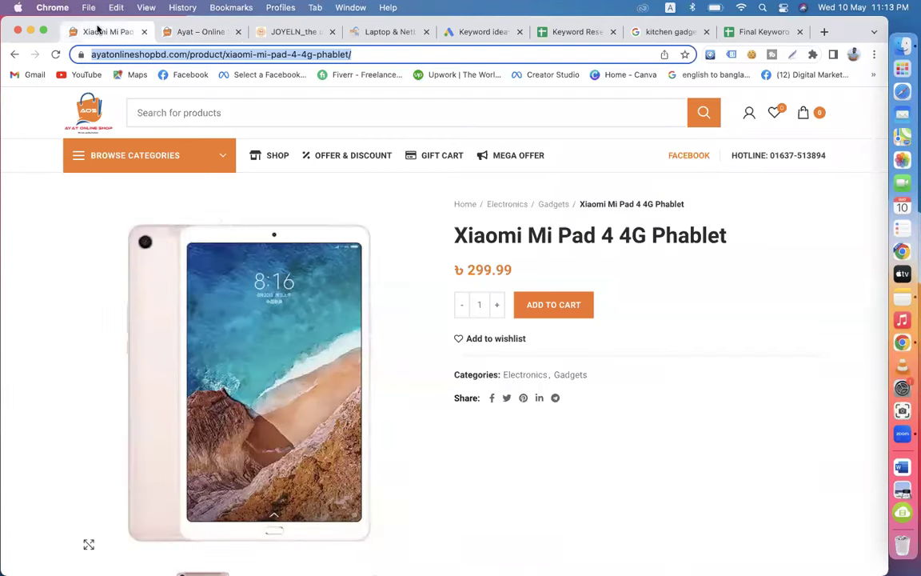
{"action": "left_click", "coordinate": [237, 31]}
{"action": "left_click", "coordinate": [263, 32]}
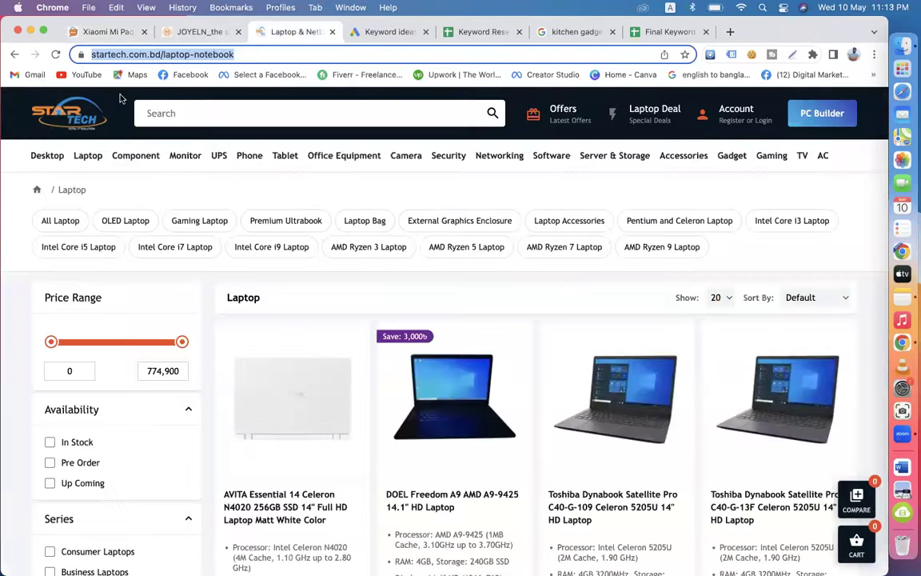
{"action": "left_click", "coordinate": [160, 55]}
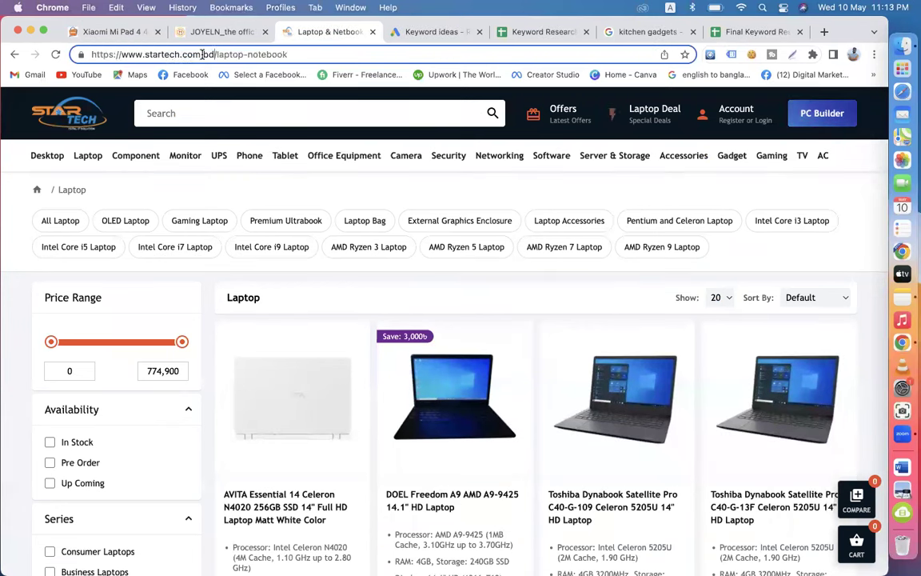
{"action": "left_click_drag", "start_coordinate": [215, 54], "coordinate": [29, 52]}
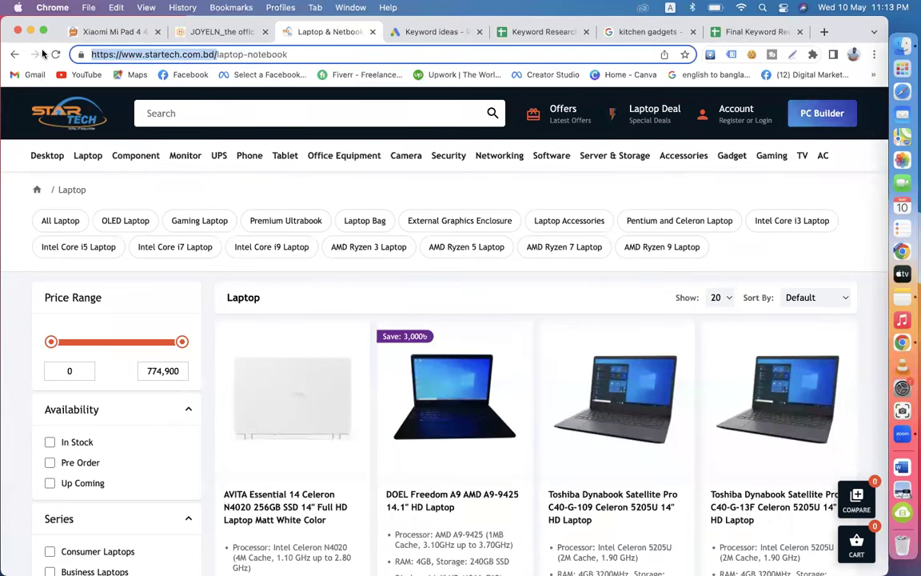
Step: Open Star Tech's Laptop category, select its full web address and look over the laptops listed there
{"action": "left_click", "coordinate": [90, 158]}
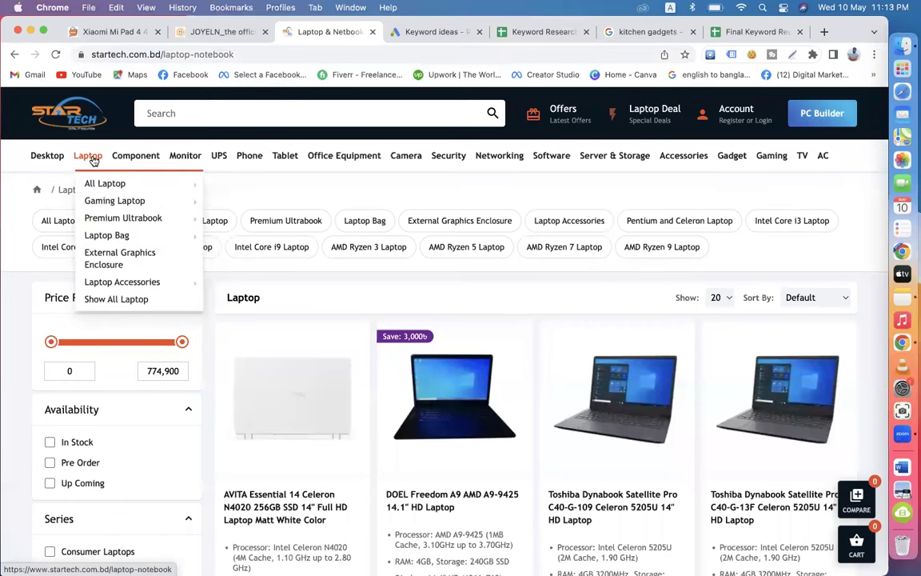
{"action": "mouse_move", "coordinate": [219, 157]}
{"action": "left_click_drag", "start_coordinate": [236, 54], "coordinate": [13, 64]}
{"action": "scroll", "coordinate": [472, 396], "scroll_direction": "down", "scroll_amount": 10}
{"action": "scroll", "coordinate": [474, 408], "scroll_direction": "up", "scroll_amount": 3}
{"action": "scroll", "coordinate": [472, 408], "scroll_direction": "up", "scroll_amount": 10}
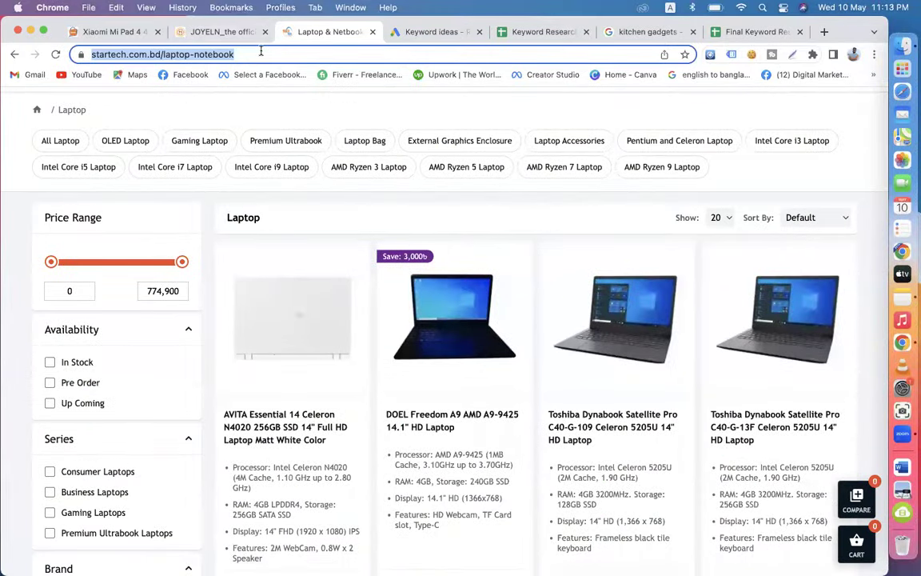
{"action": "scroll", "coordinate": [467, 381], "scroll_direction": "down", "scroll_amount": 10}
{"action": "scroll", "coordinate": [467, 382], "scroll_direction": "up", "scroll_amount": 12}
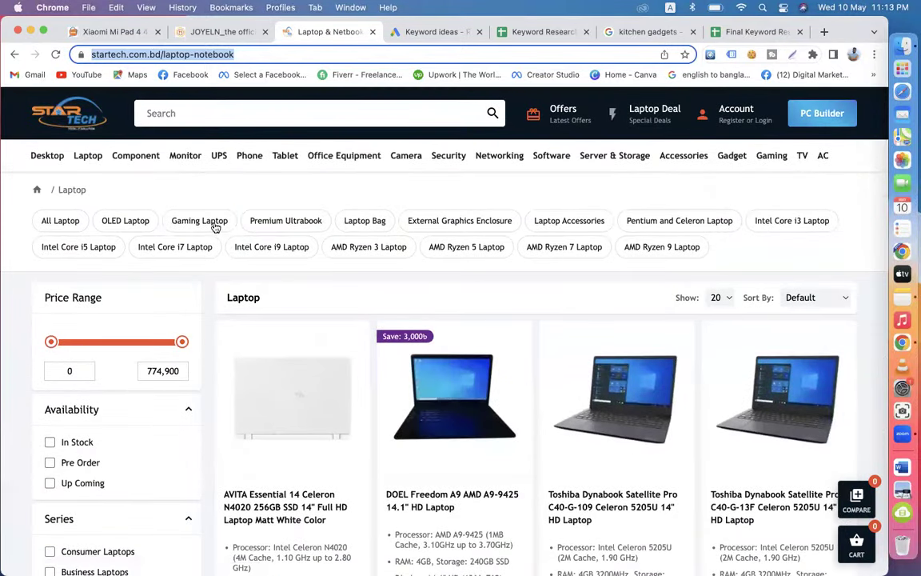
Step: Copy the JOYELN home page address and look over the page's kitchen tools
{"action": "left_click", "coordinate": [194, 31]}
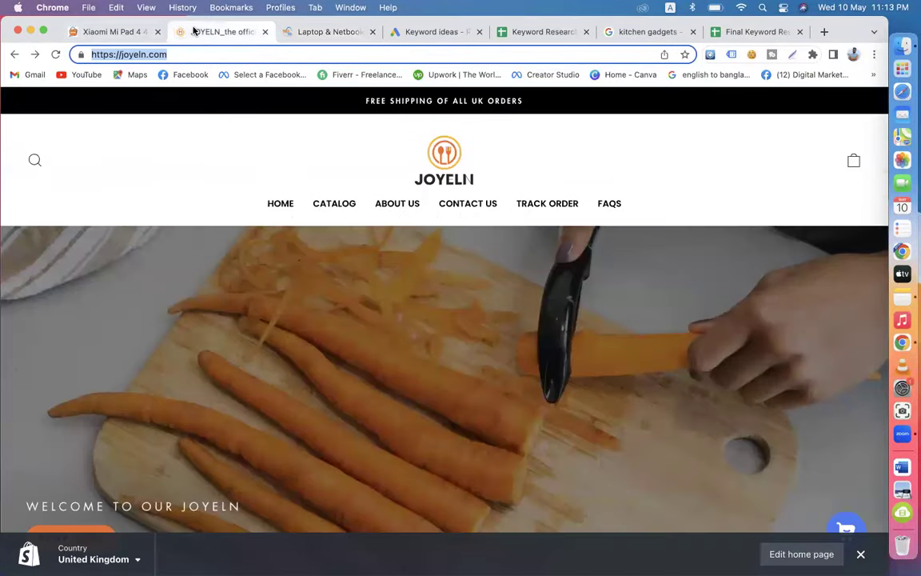
{"action": "scroll", "coordinate": [341, 292], "scroll_direction": "down", "scroll_amount": 5}
{"action": "scroll", "coordinate": [320, 259], "scroll_direction": "up", "scroll_amount": 6}
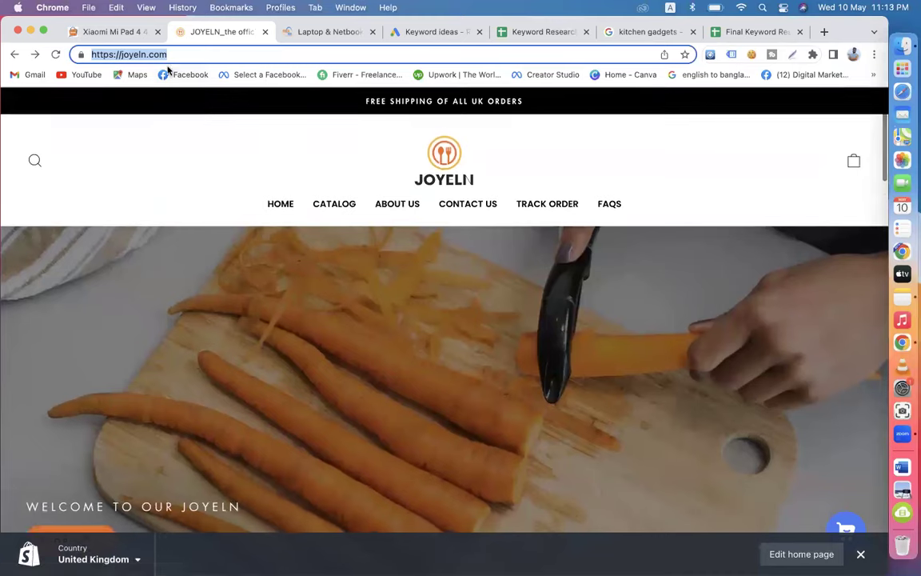
{"action": "right_click", "coordinate": [160, 57]}
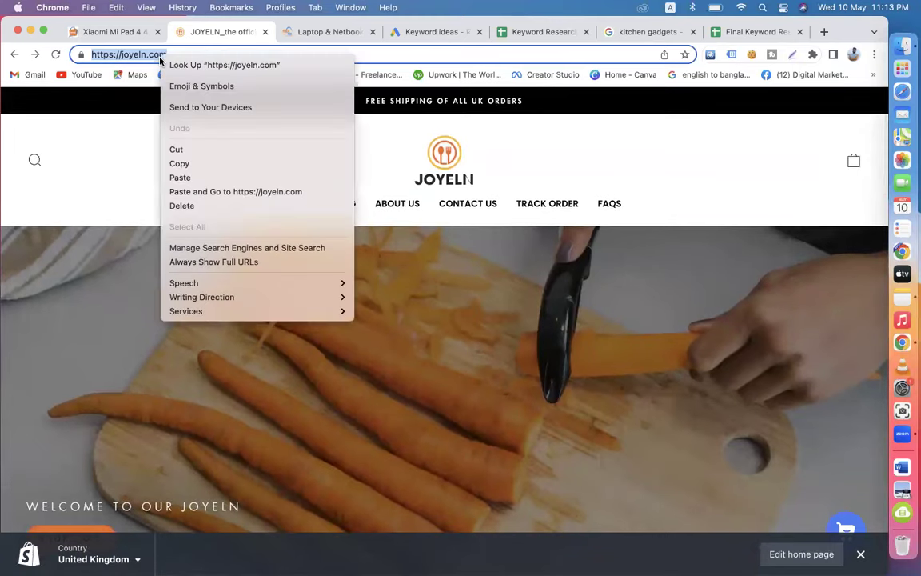
{"action": "left_click", "coordinate": [192, 162]}
{"action": "scroll", "coordinate": [430, 341], "scroll_direction": "down", "scroll_amount": 10}
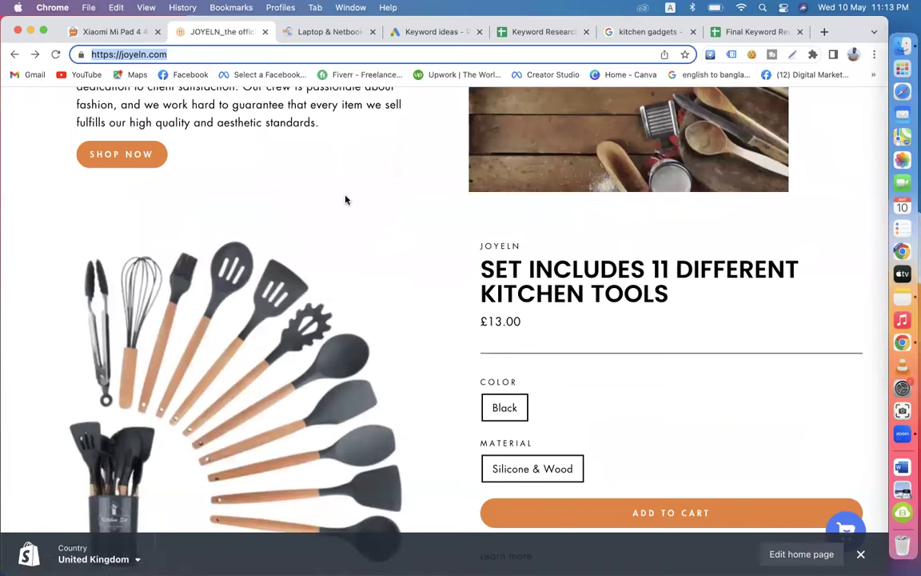
{"action": "scroll", "coordinate": [346, 200], "scroll_direction": "up", "scroll_amount": 8}
{"action": "scroll", "coordinate": [477, 294], "scroll_direction": "down", "scroll_amount": 5}
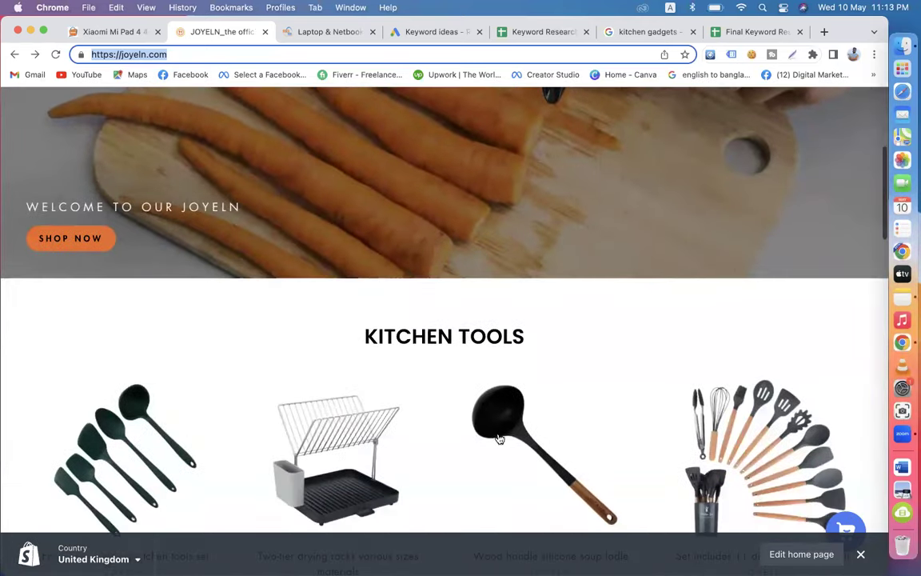
Step: Compare the web addresses of JOYELN's Wood handle silicone soup ladle page and its full catalog page
{"action": "left_click", "coordinate": [512, 433]}
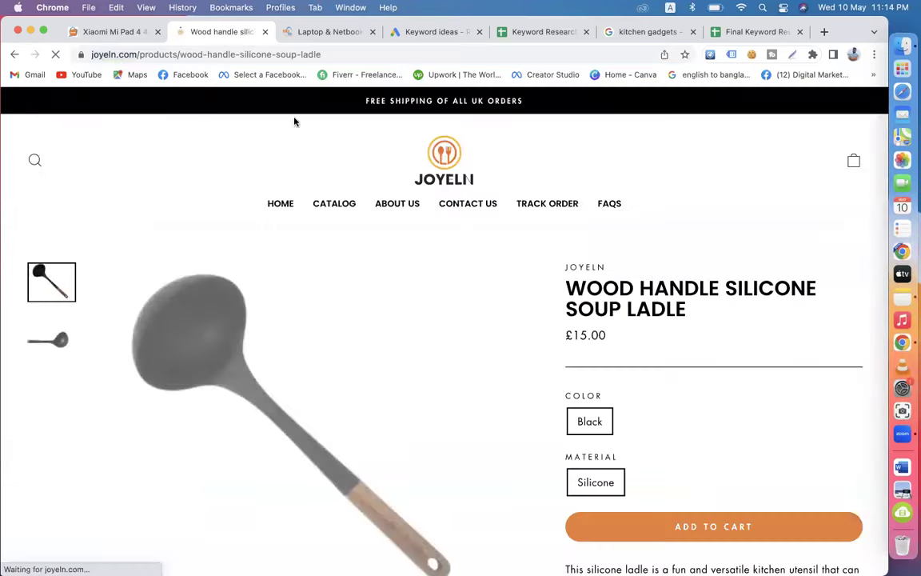
{"action": "left_click", "coordinate": [15, 55]}
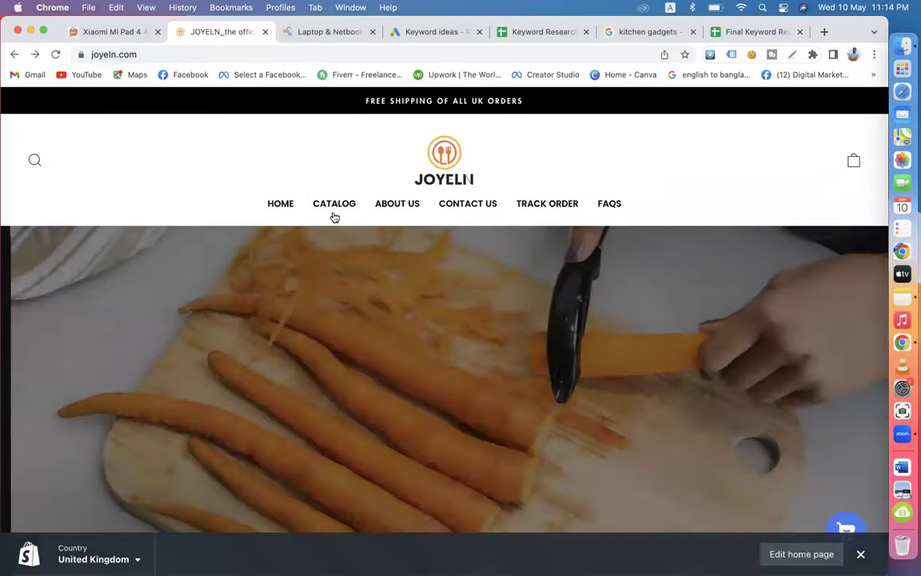
{"action": "left_click", "coordinate": [335, 206]}
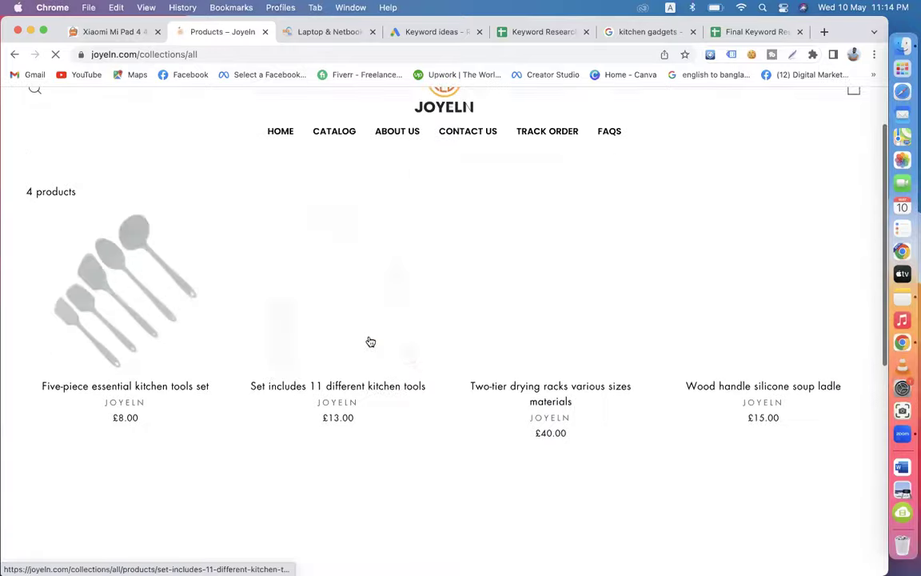
{"action": "scroll", "coordinate": [384, 308], "scroll_direction": "down", "scroll_amount": 1}
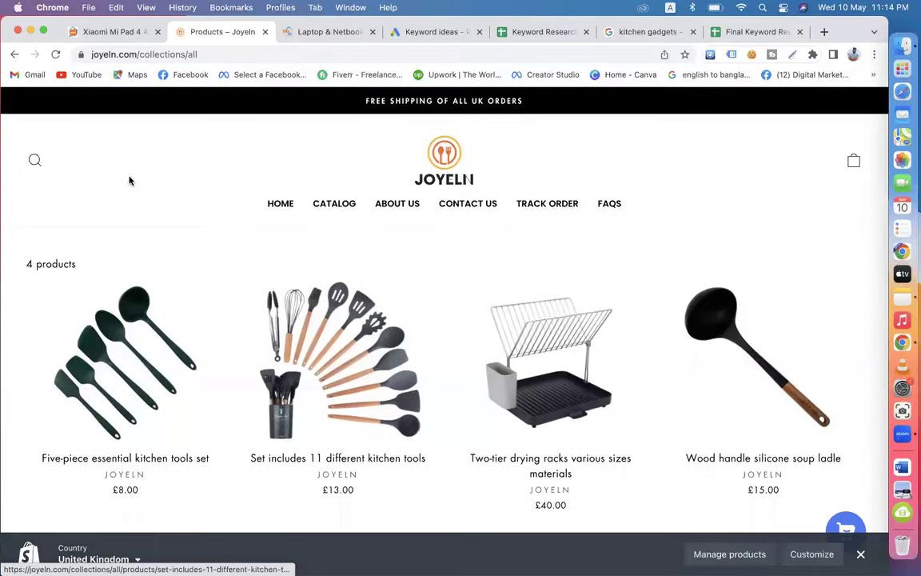
Step: Return to the JOYELN home page and copy its web address
{"action": "left_click", "coordinate": [280, 201]}
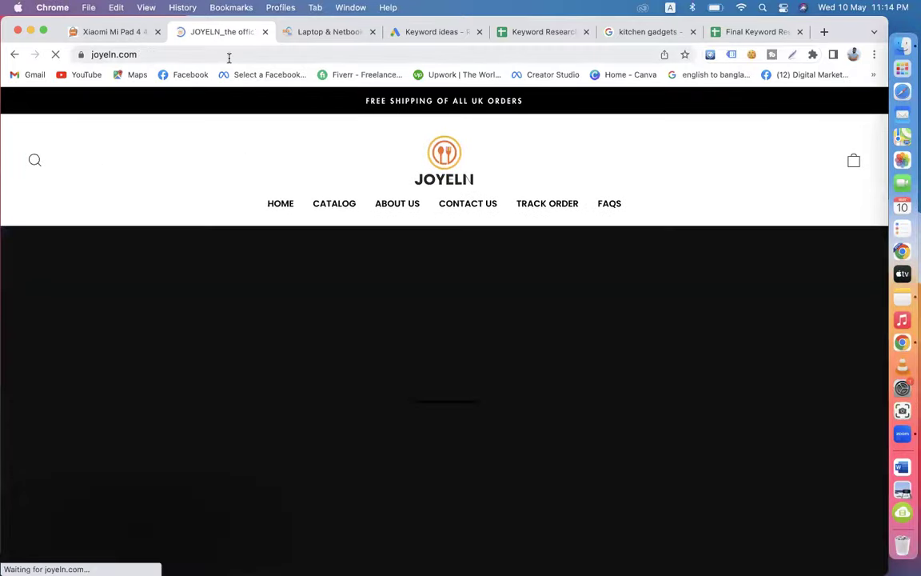
{"action": "left_click", "coordinate": [212, 52]}
{"action": "key", "text": "super+c"}
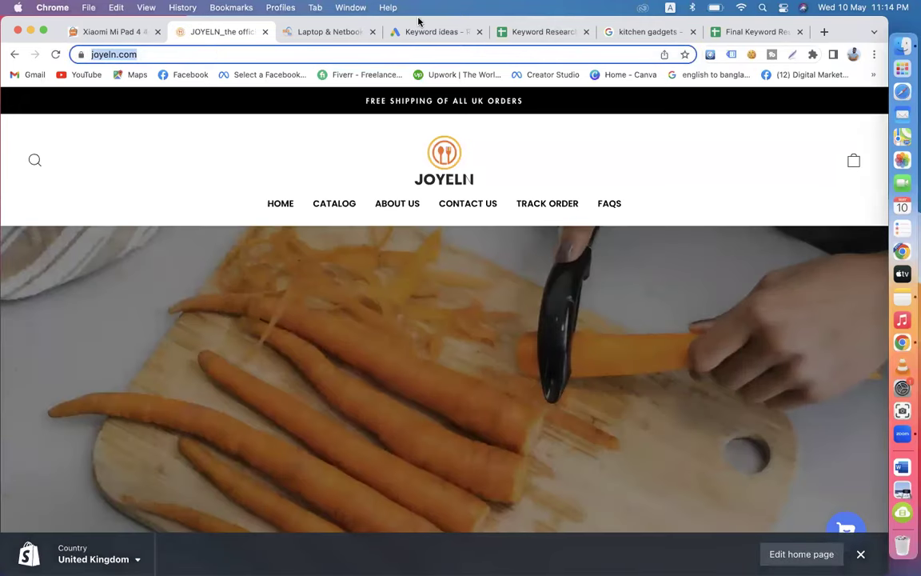
Step: Leave the kitchen tools keyword ideas in Google Ads and start a new Discover new keywords search in Keyword Planner
{"action": "left_click", "coordinate": [418, 29]}
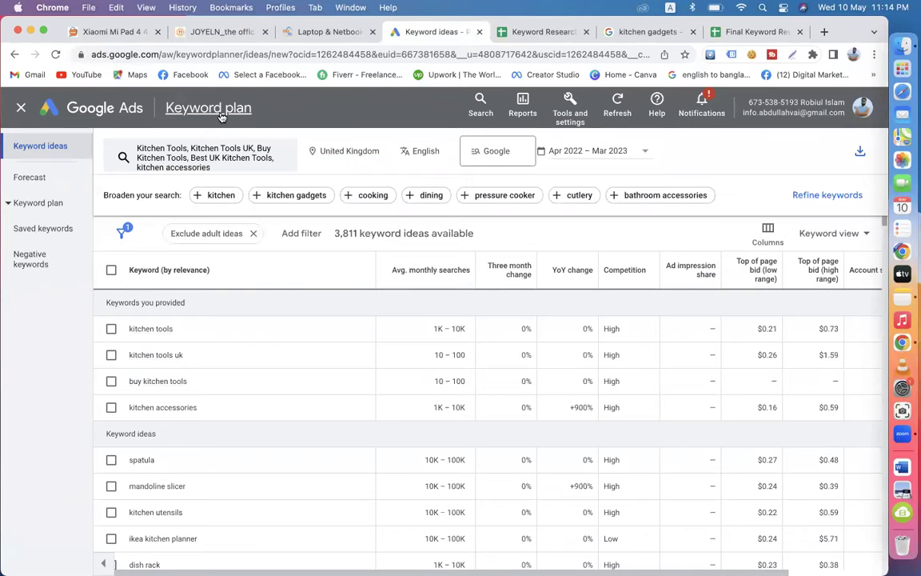
{"action": "left_click", "coordinate": [570, 106]}
{"action": "left_click", "coordinate": [85, 213]}
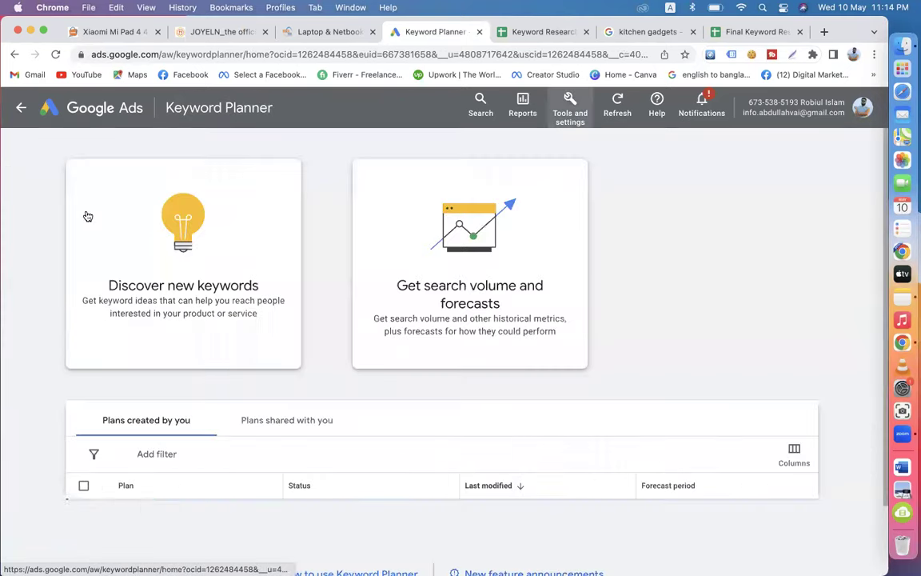
{"action": "left_click", "coordinate": [237, 265]}
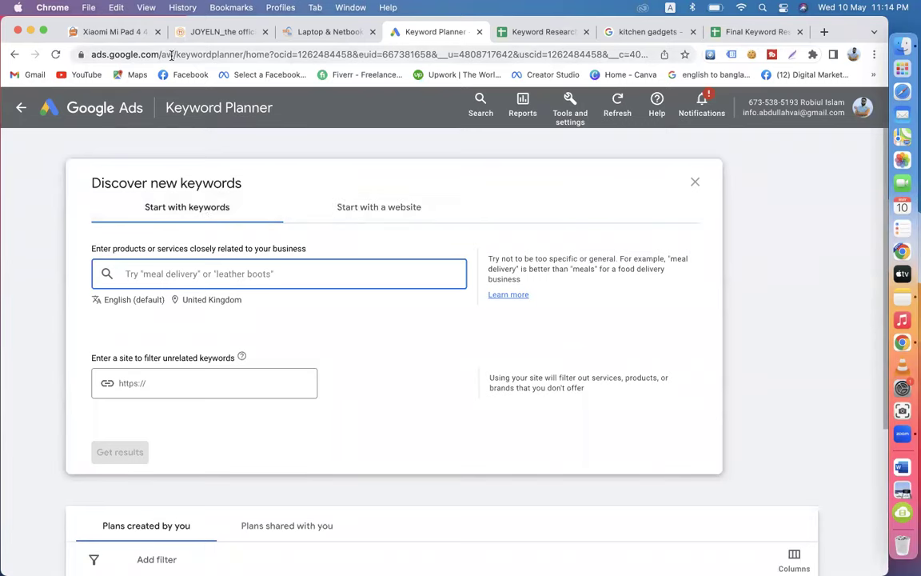
Step: Compare the addresses of the Xiaomi Mi Pad 4 product page and Star Tech's Laptop category page
{"action": "left_click", "coordinate": [120, 32]}
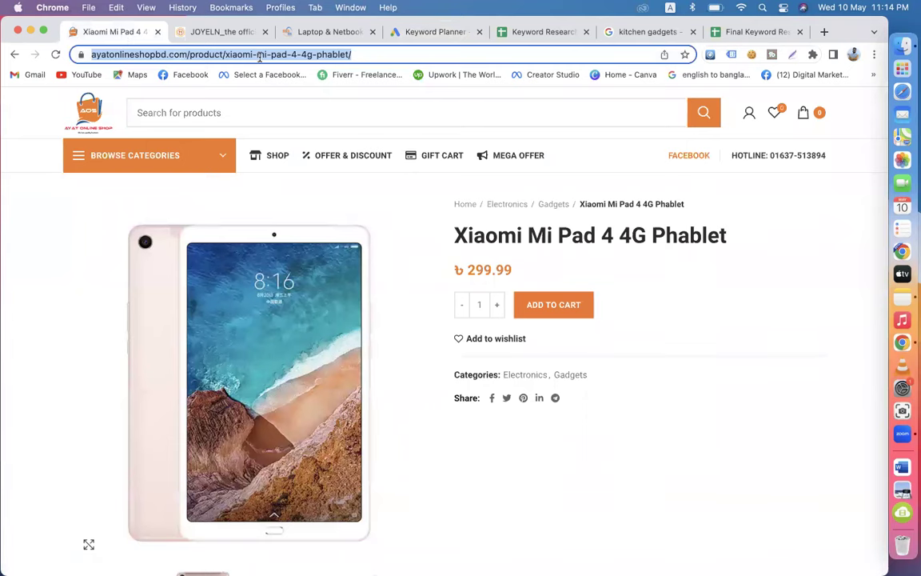
{"action": "left_click", "coordinate": [300, 34]}
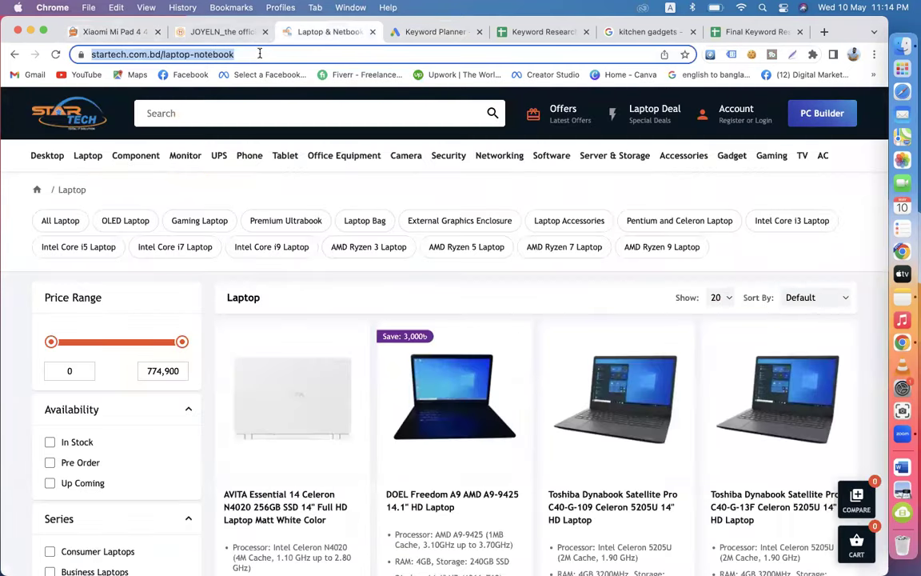
{"action": "left_click", "coordinate": [108, 36]}
{"action": "left_click", "coordinate": [316, 33]}
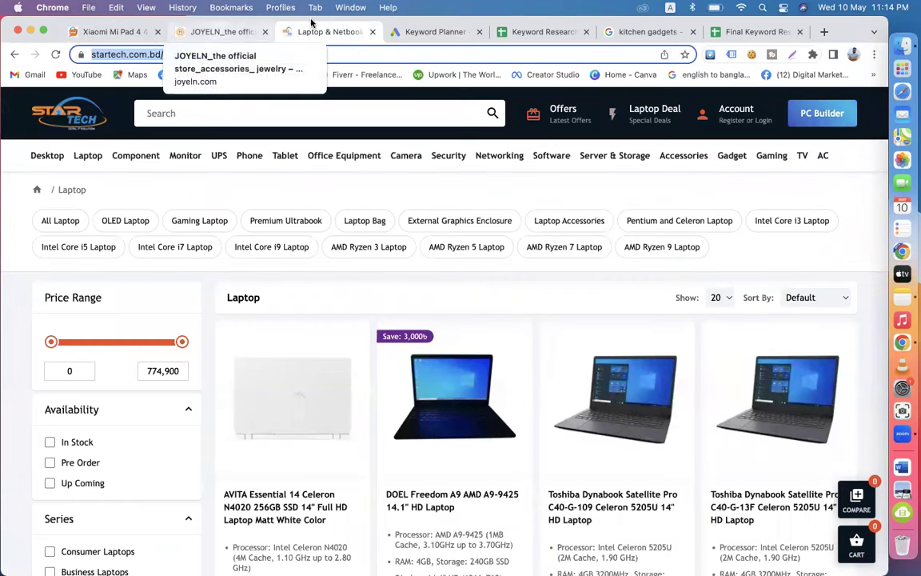
{"action": "left_click", "coordinate": [435, 33]}
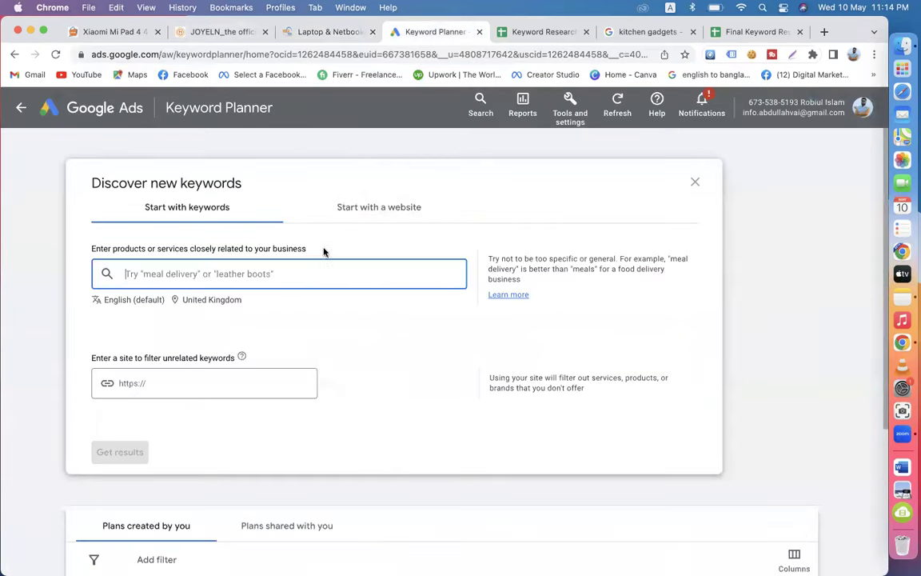
{"action": "left_click", "coordinate": [372, 210]}
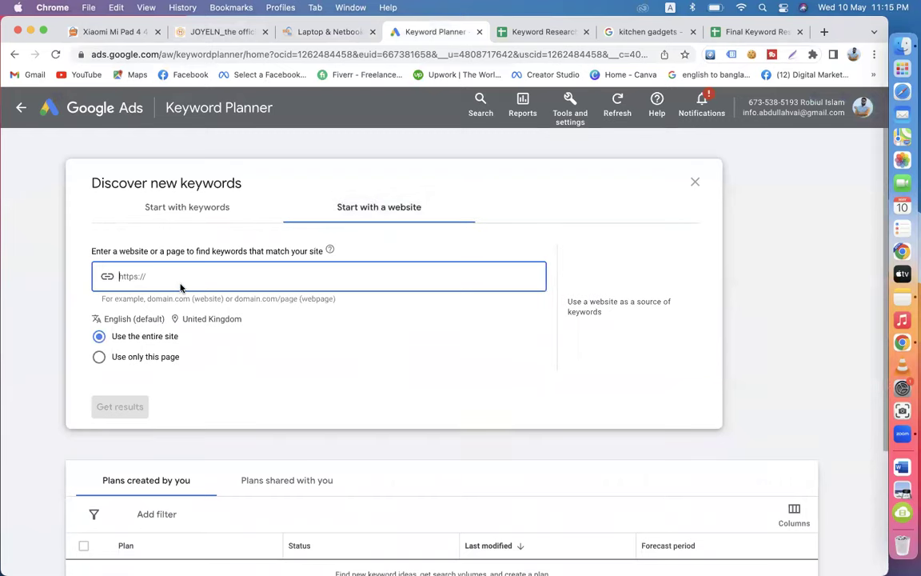
{"action": "key", "text": "super+v"}
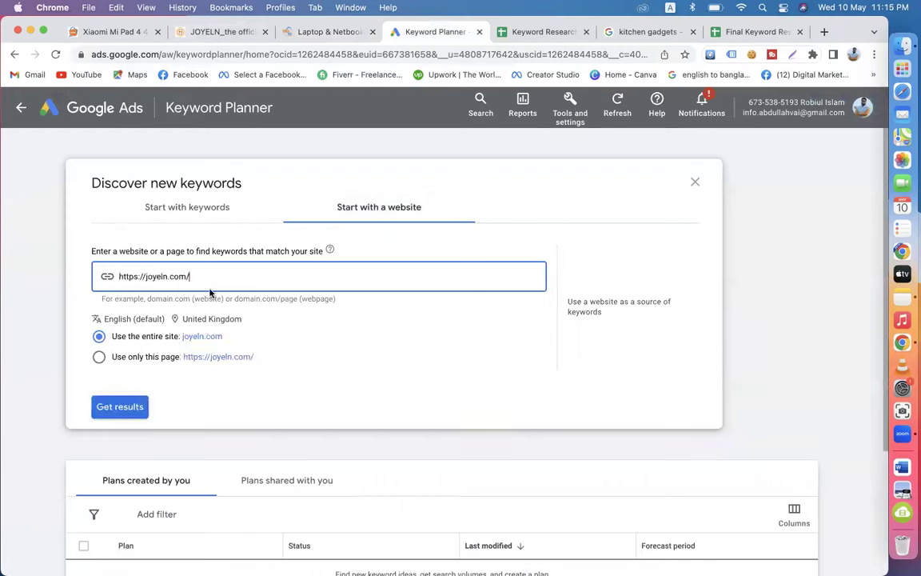
{"action": "left_click", "coordinate": [107, 33]}
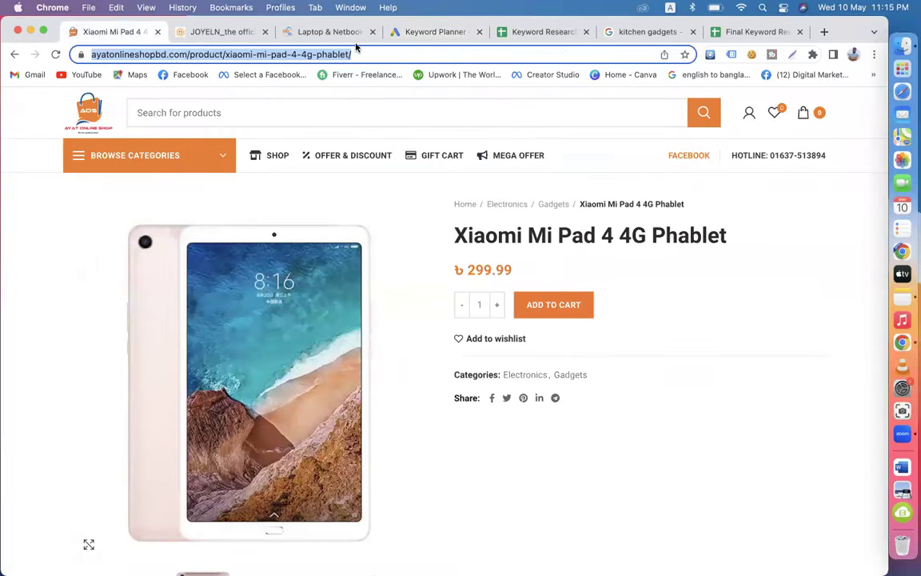
{"action": "left_click", "coordinate": [419, 32]}
{"action": "left_click", "coordinate": [313, 32]}
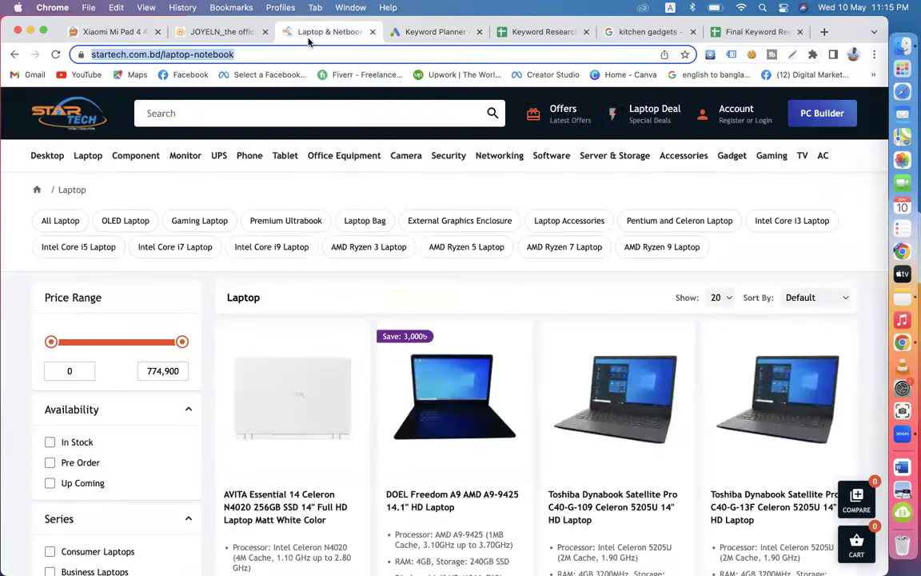
{"action": "scroll", "coordinate": [404, 366], "scroll_direction": "down", "scroll_amount": 10}
{"action": "scroll", "coordinate": [404, 367], "scroll_direction": "up", "scroll_amount": 10}
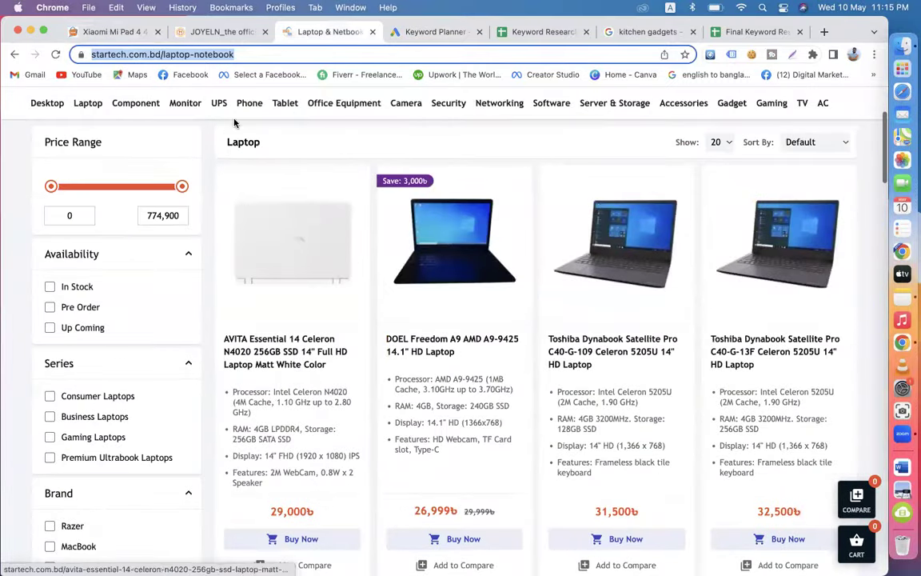
{"action": "left_click", "coordinate": [435, 32]}
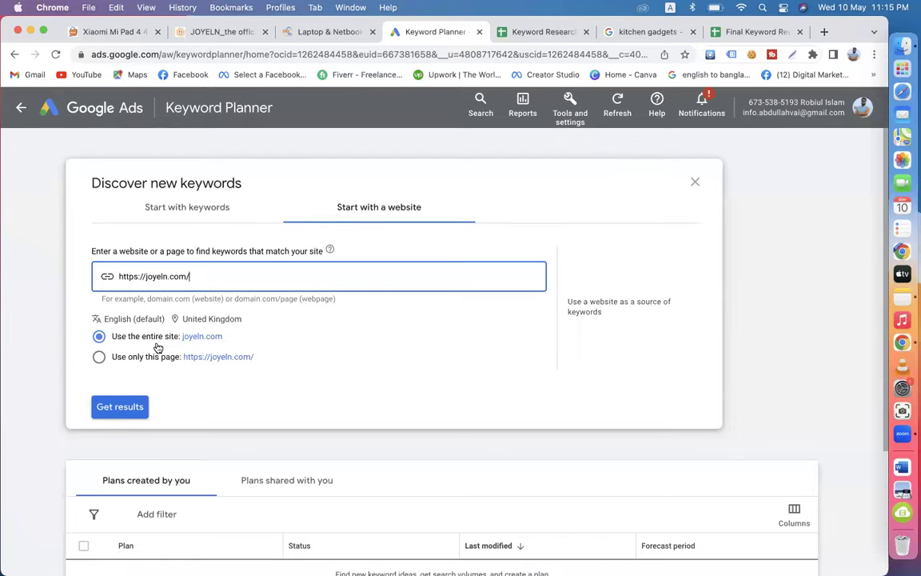
Step: Review the JOYELN home page content against the entire-site option, and bring up the Xiaomi product page for comparison
{"action": "left_click", "coordinate": [215, 32]}
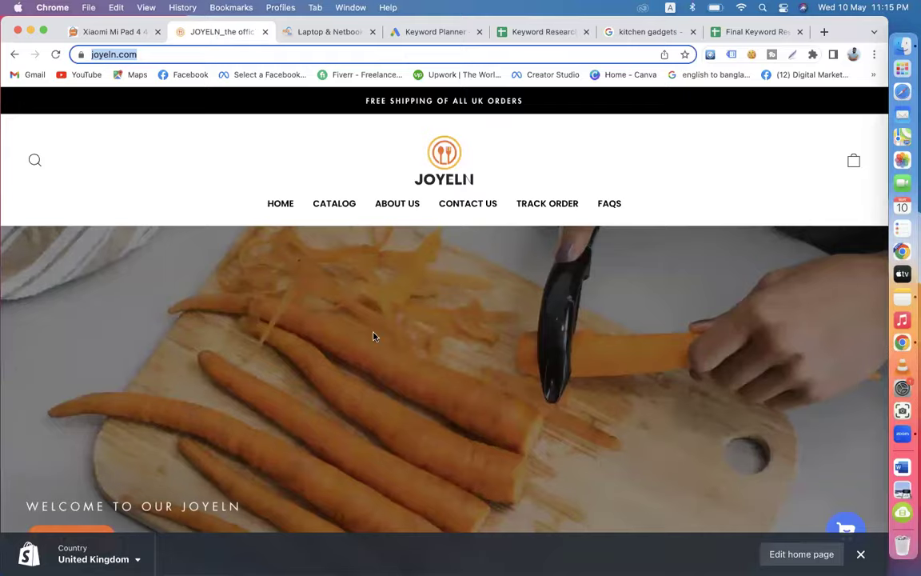
{"action": "scroll", "coordinate": [373, 336], "scroll_direction": "down", "scroll_amount": 20}
{"action": "scroll", "coordinate": [529, 262], "scroll_direction": "up", "scroll_amount": 12}
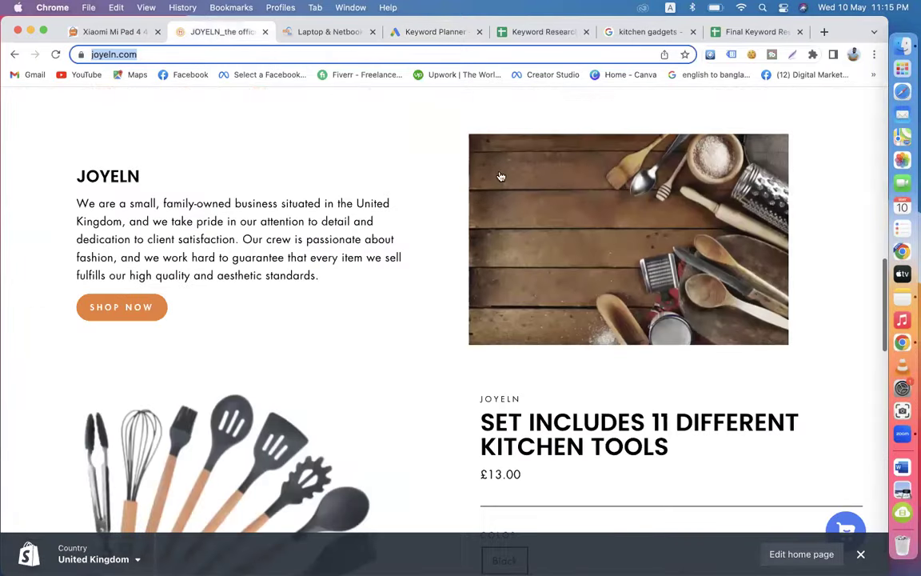
{"action": "left_click", "coordinate": [413, 39]}
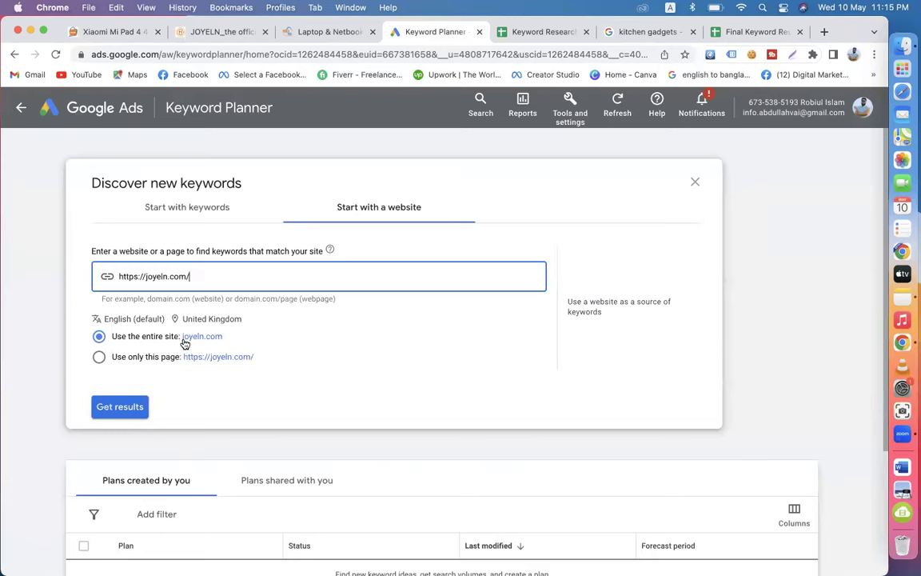
{"action": "left_click", "coordinate": [106, 33]}
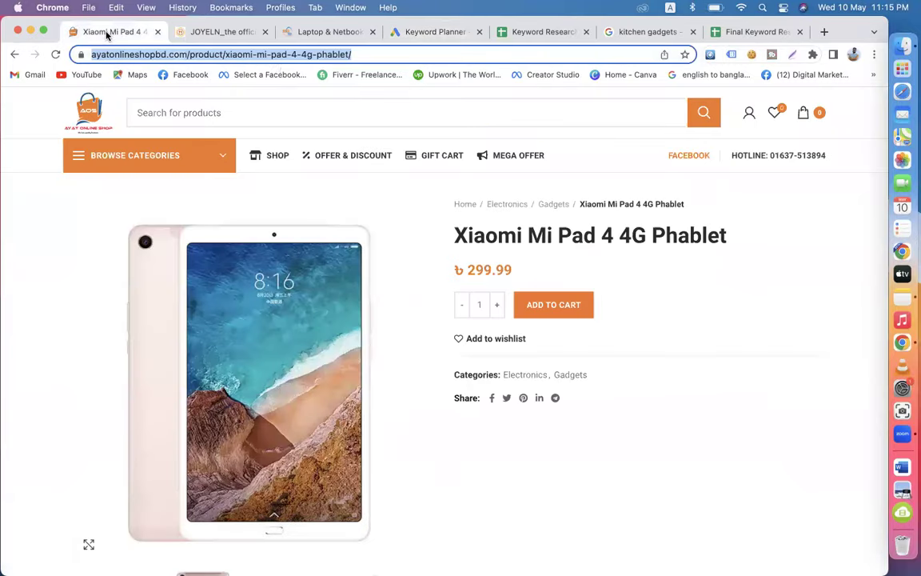
Step: Enter the Xiaomi Mi Pad 4 4G Phablet product page address as Keyword Planner's website source and restrict it to only this page
{"action": "right_click", "coordinate": [278, 56]}
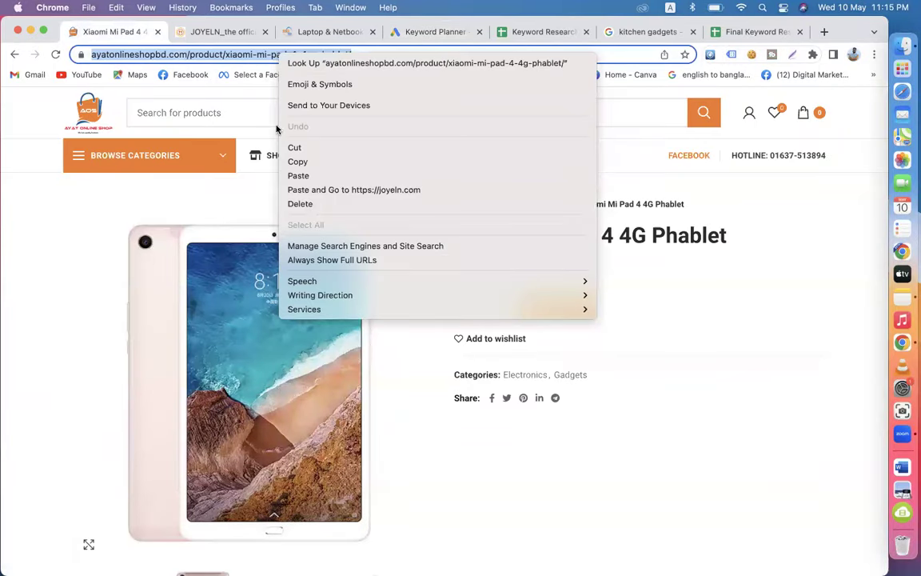
{"action": "left_click", "coordinate": [296, 152]}
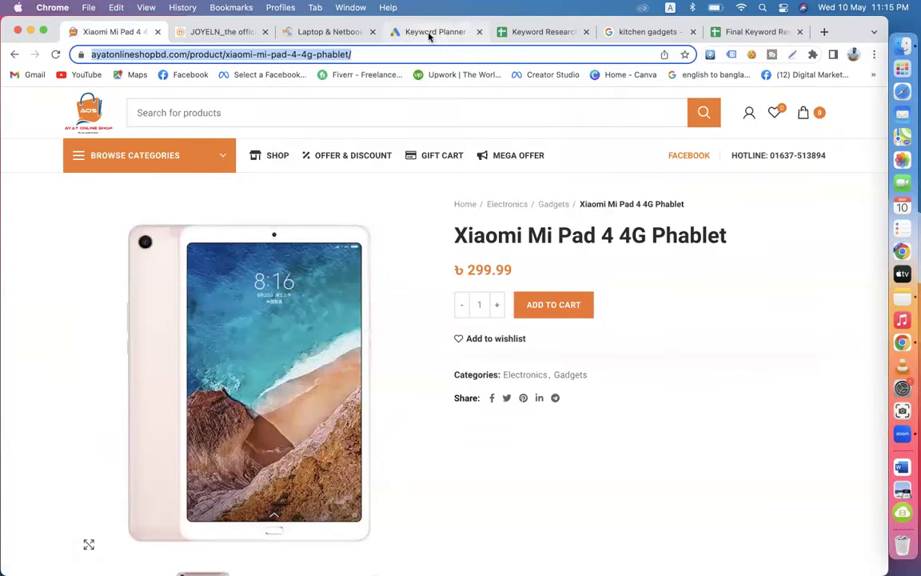
{"action": "left_click", "coordinate": [432, 32]}
{"action": "left_click_drag", "start_coordinate": [198, 273], "coordinate": [60, 275]}
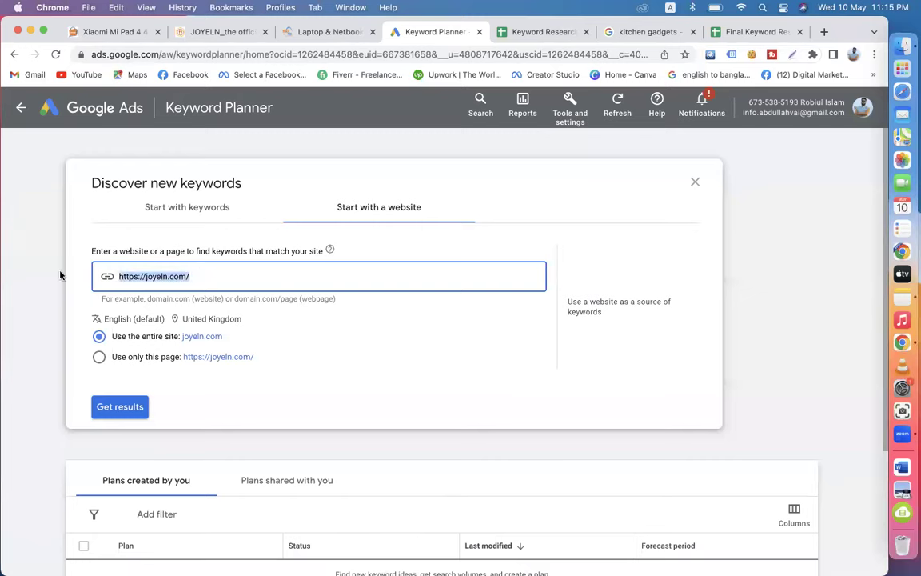
{"action": "key", "text": "super+v"}
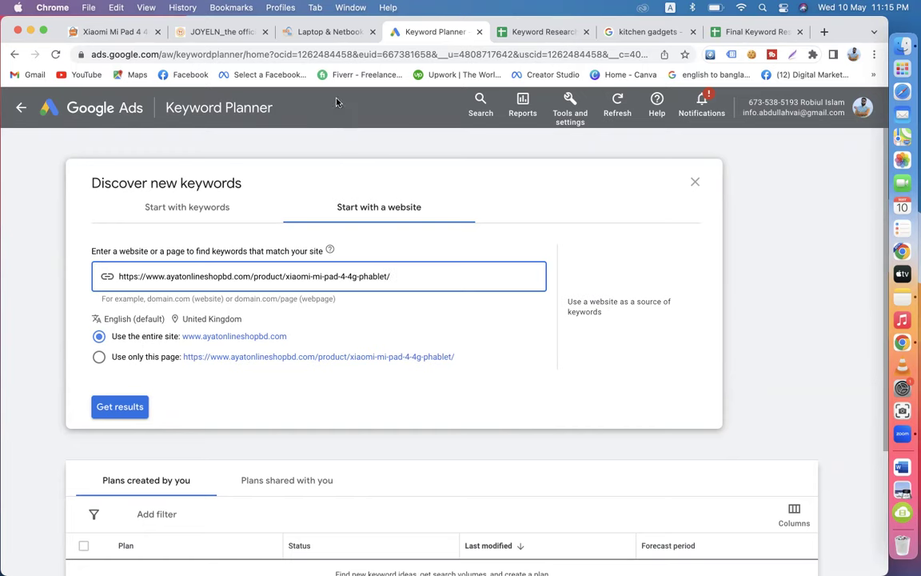
{"action": "left_click", "coordinate": [98, 357]}
{"action": "left_click", "coordinate": [302, 33]}
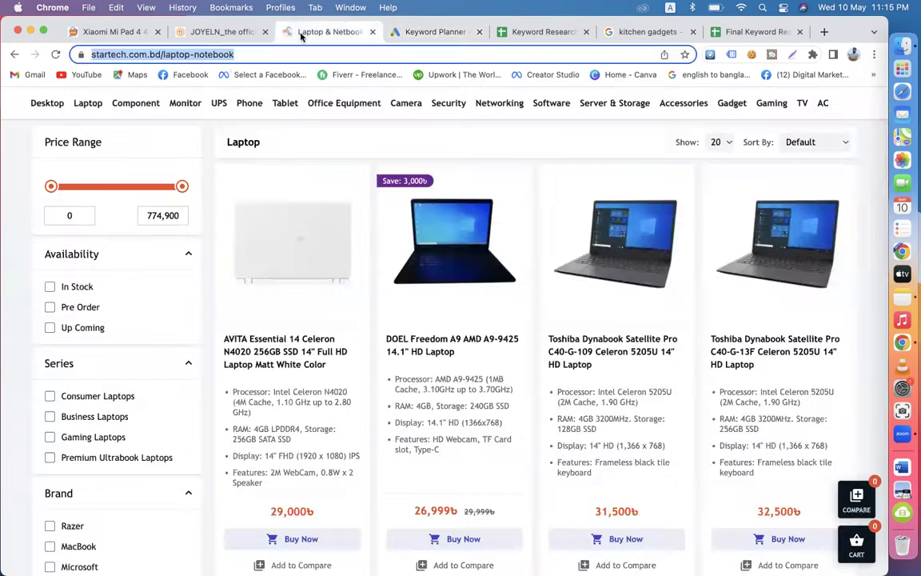
{"action": "right_click", "coordinate": [222, 55]}
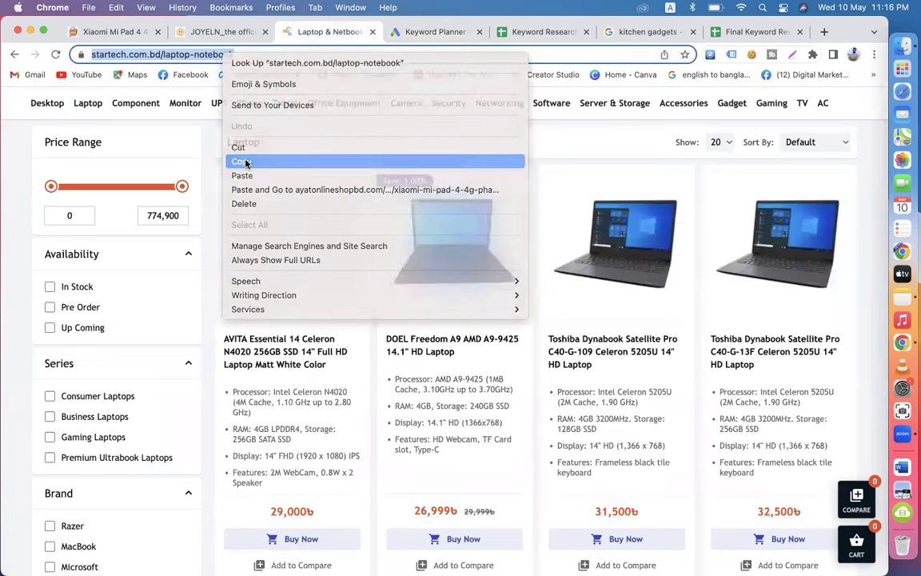
{"action": "left_click", "coordinate": [223, 145]}
{"action": "left_click", "coordinate": [419, 33]}
{"action": "left_click_drag", "start_coordinate": [400, 278], "coordinate": [182, 257]}
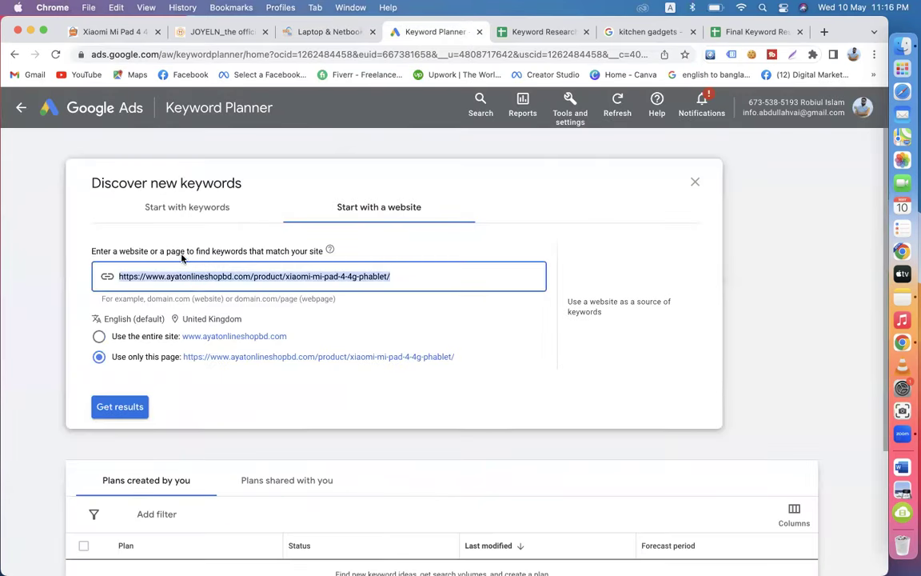
{"action": "key", "text": "super+v"}
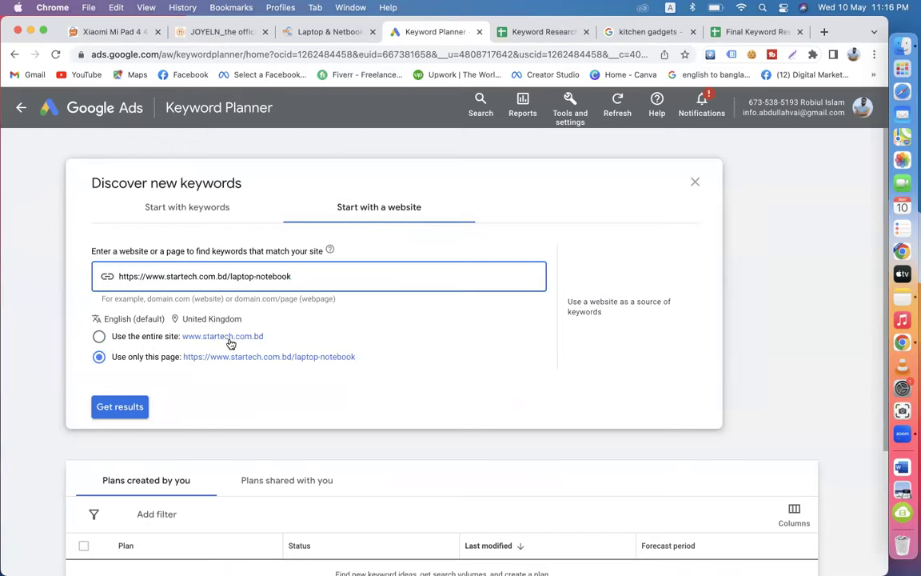
{"action": "left_click", "coordinate": [332, 32]}
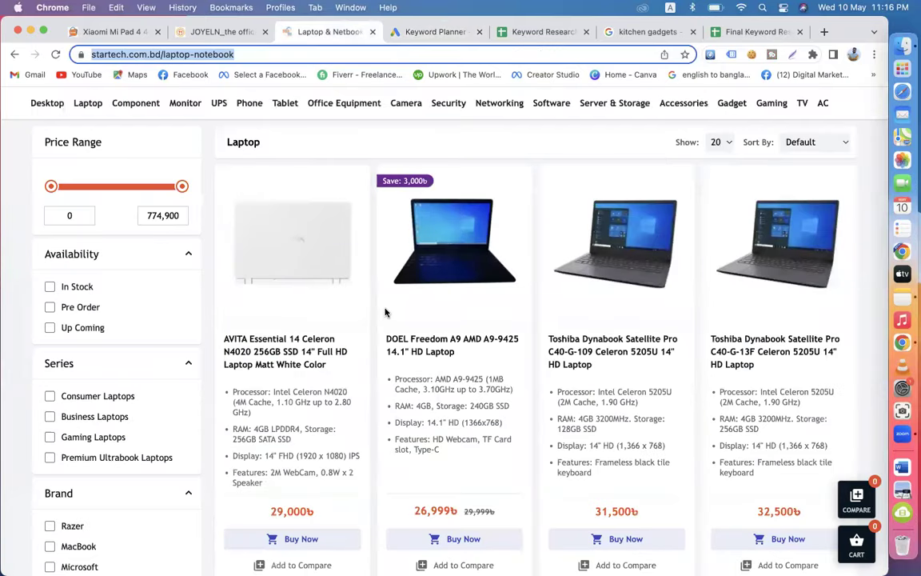
{"action": "left_click", "coordinate": [209, 32]}
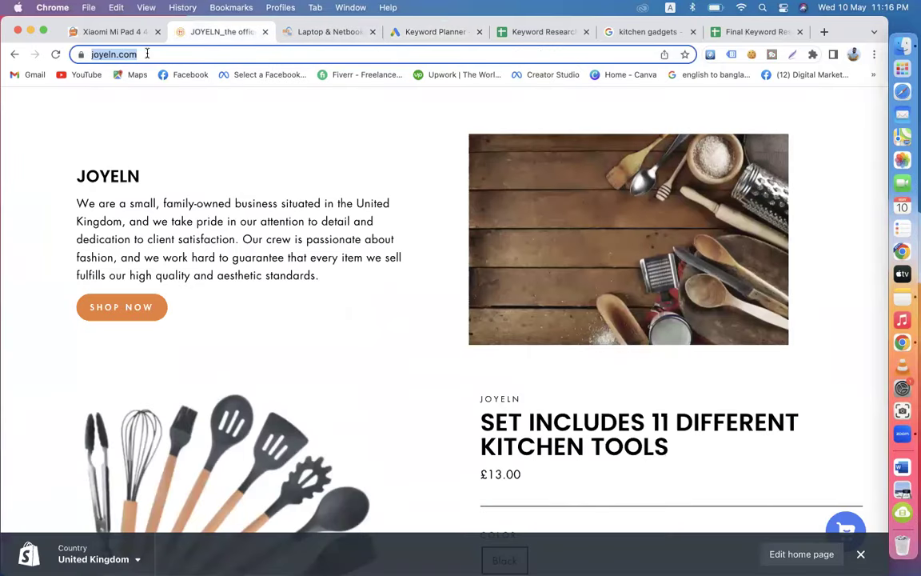
{"action": "right_click", "coordinate": [119, 59]}
{"action": "left_click", "coordinate": [146, 164]}
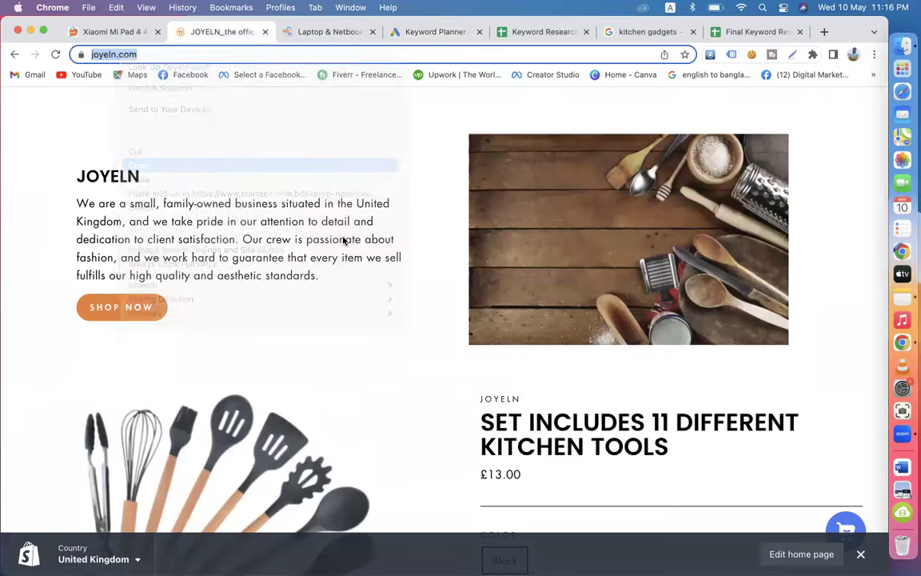
{"action": "left_click", "coordinate": [435, 33]}
{"action": "left_click", "coordinate": [99, 335]}
{"action": "left_click_drag", "start_coordinate": [304, 277], "coordinate": [126, 261]}
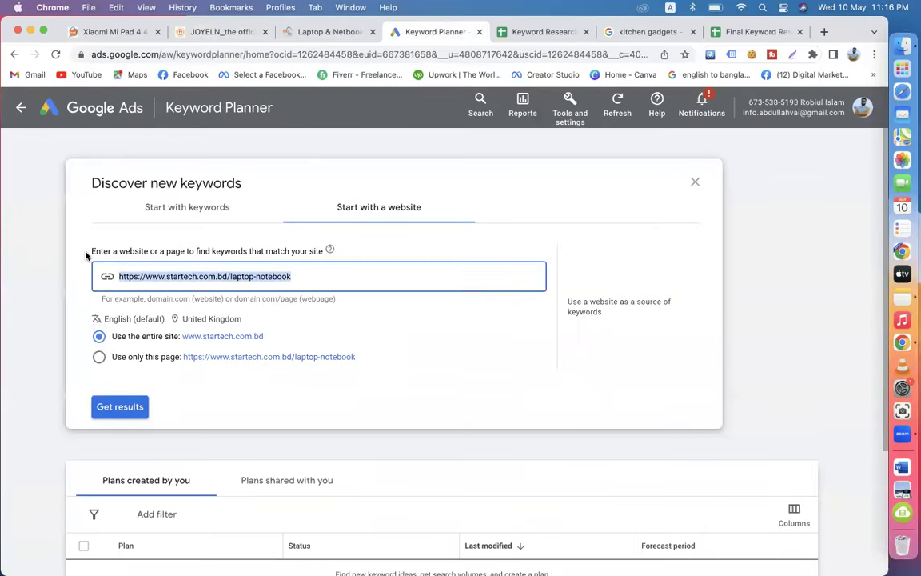
{"action": "key", "text": "super+v"}
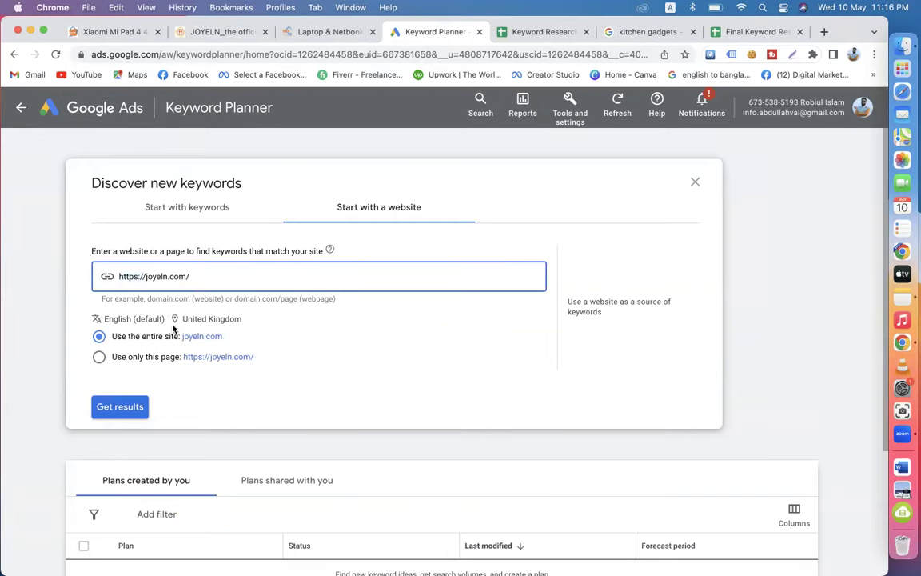
{"action": "left_click", "coordinate": [122, 407]}
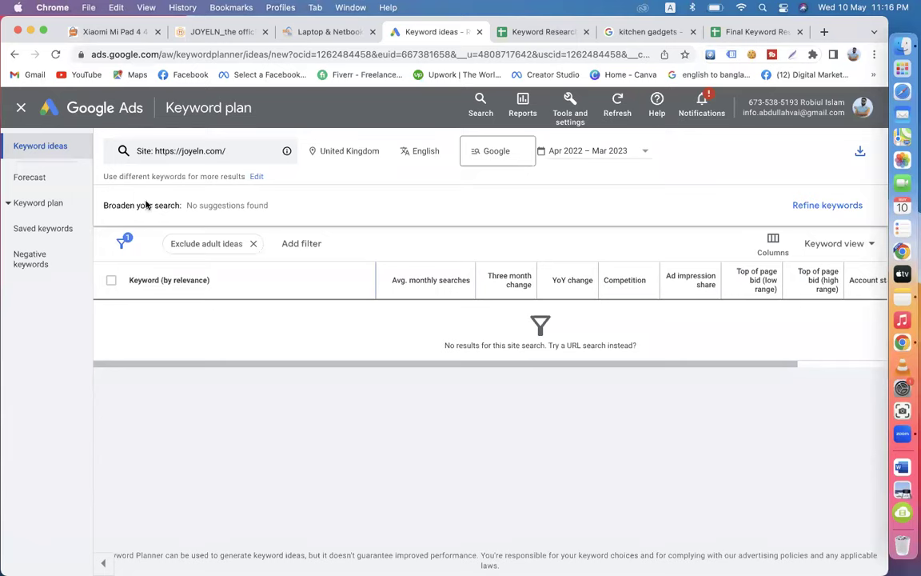
{"action": "left_click", "coordinate": [274, 156]}
{"action": "left_click", "coordinate": [137, 289]}
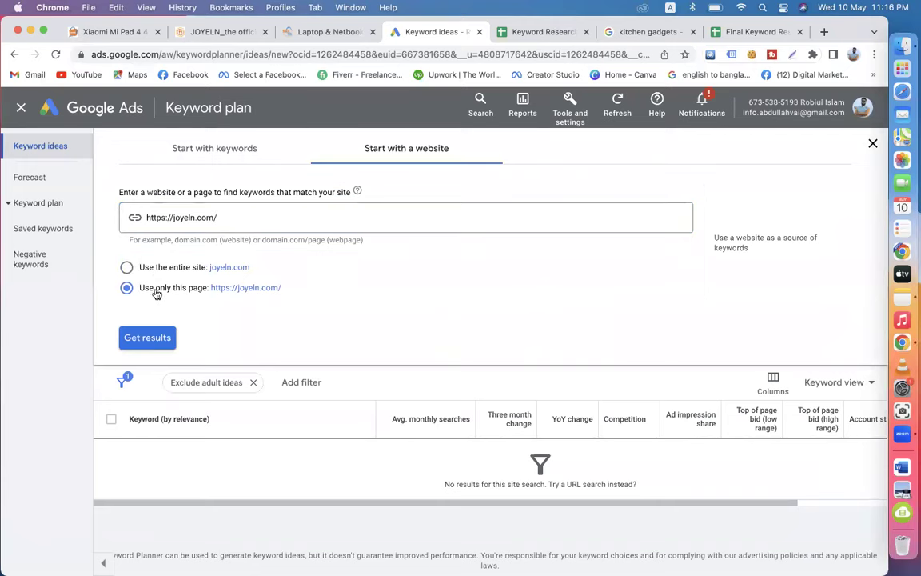
{"action": "left_click", "coordinate": [169, 345]}
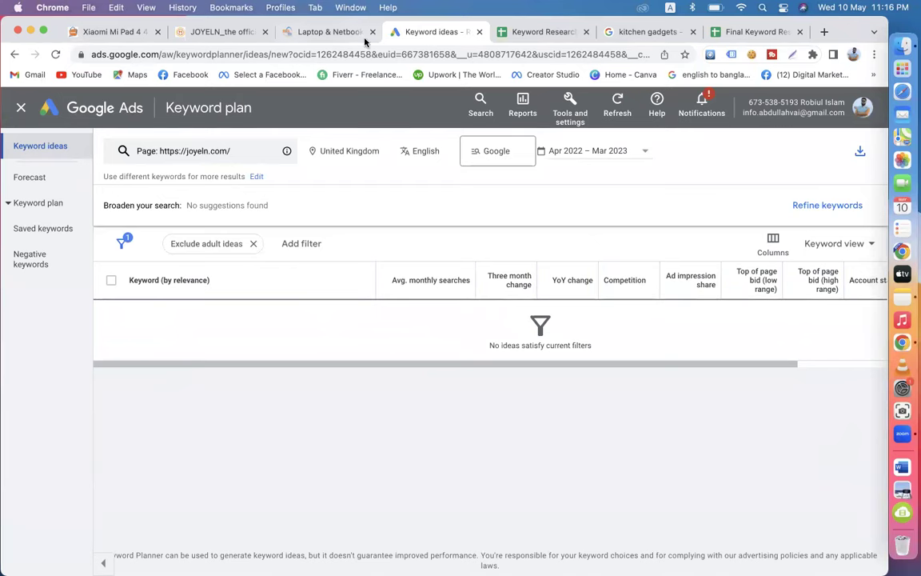
{"action": "left_click", "coordinate": [329, 32]}
{"action": "left_click", "coordinate": [248, 55]}
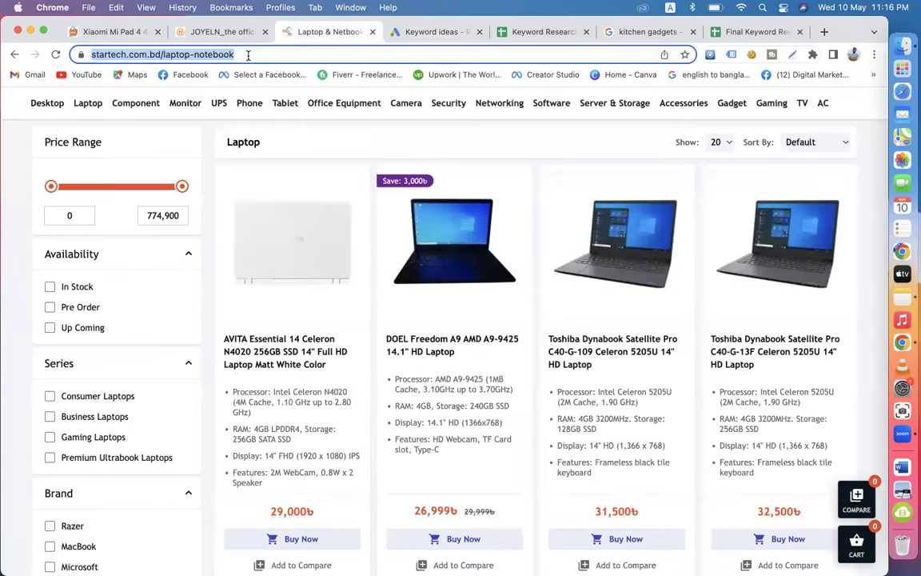
{"action": "left_click", "coordinate": [420, 31]}
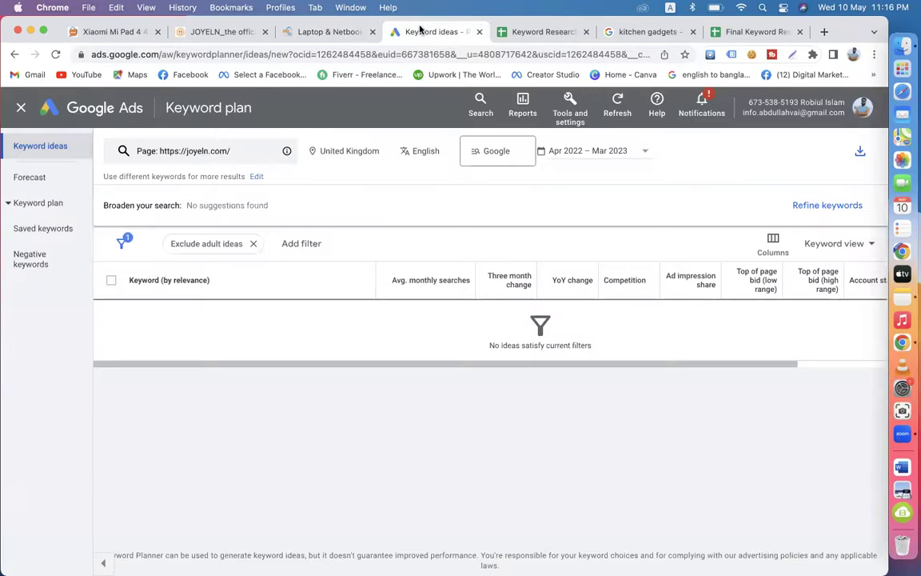
{"action": "left_click", "coordinate": [256, 176]}
{"action": "left_click_drag", "start_coordinate": [225, 221], "coordinate": [147, 219]}
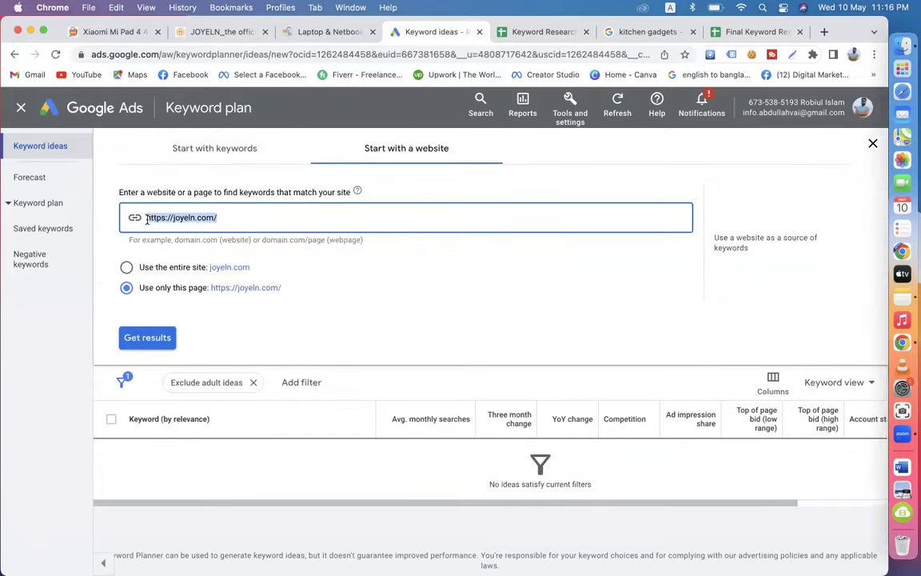
{"action": "key", "text": "super+v"}
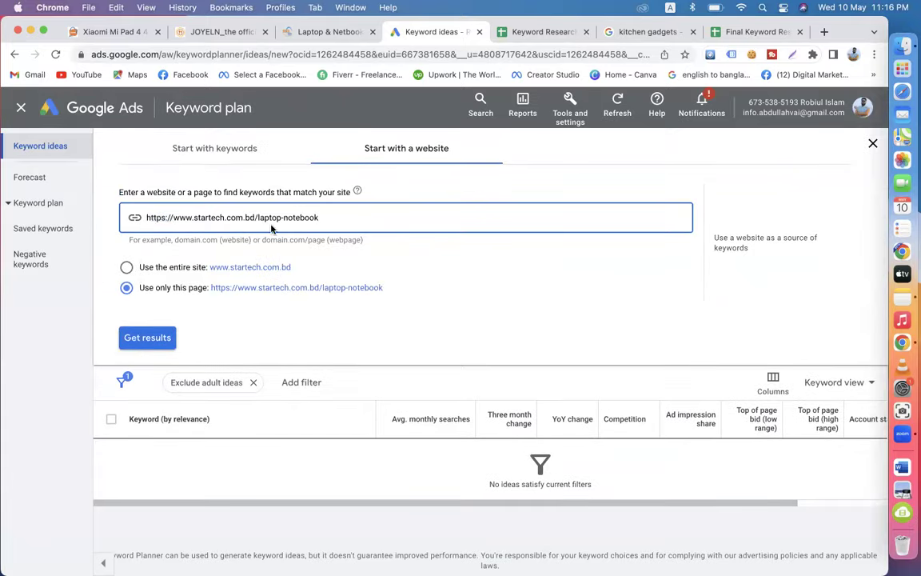
{"action": "left_click", "coordinate": [145, 338]}
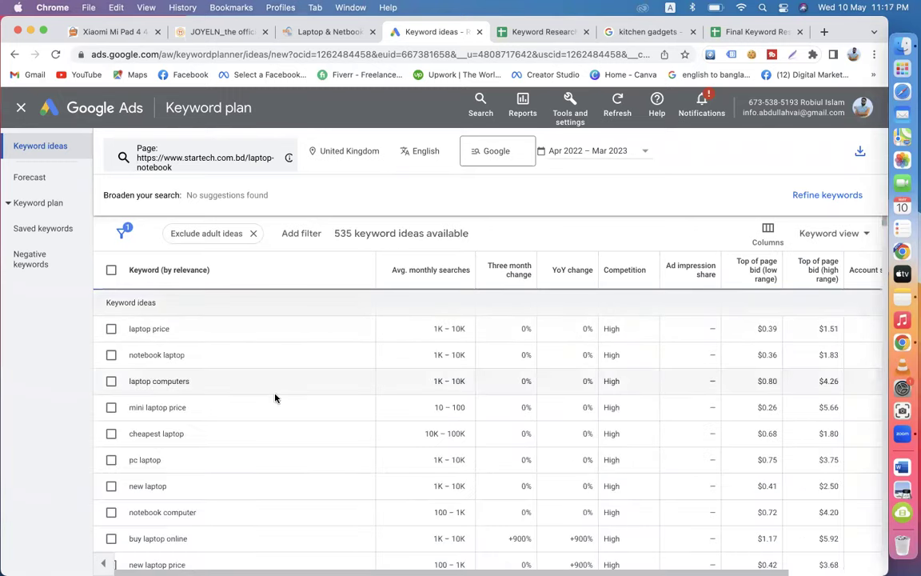
Step: Examine the keyword ideas for the Star Tech laptop page and compare that page address with JOYELN's home page address
{"action": "scroll", "coordinate": [356, 442], "scroll_direction": "down", "scroll_amount": 5}
{"action": "scroll", "coordinate": [355, 442], "scroll_direction": "down", "scroll_amount": 15}
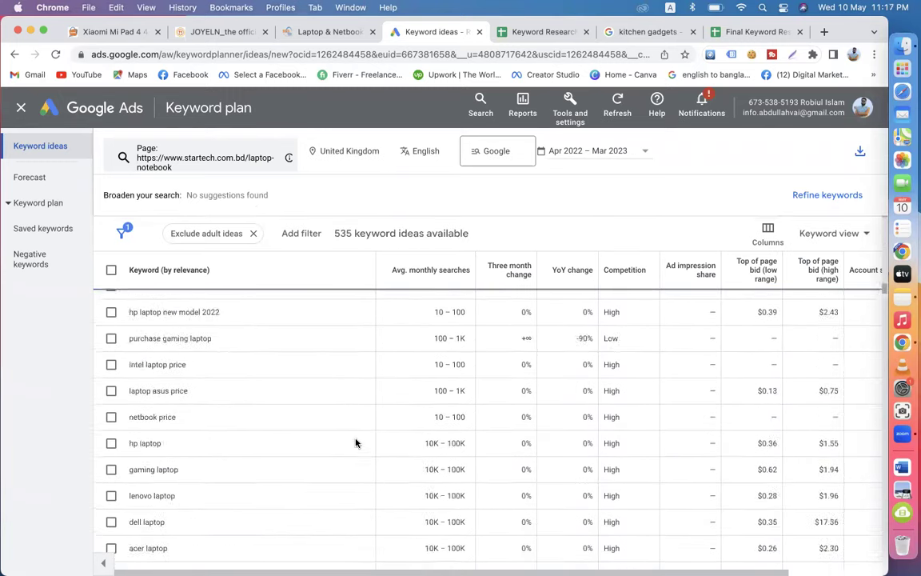
{"action": "scroll", "coordinate": [355, 442], "scroll_direction": "up", "scroll_amount": 20}
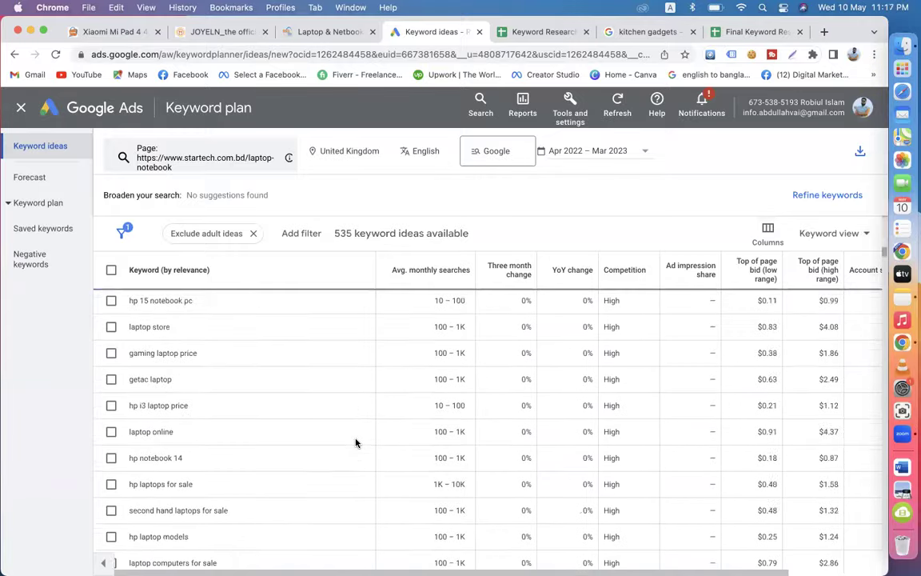
{"action": "scroll", "coordinate": [328, 428], "scroll_direction": "down", "scroll_amount": 15}
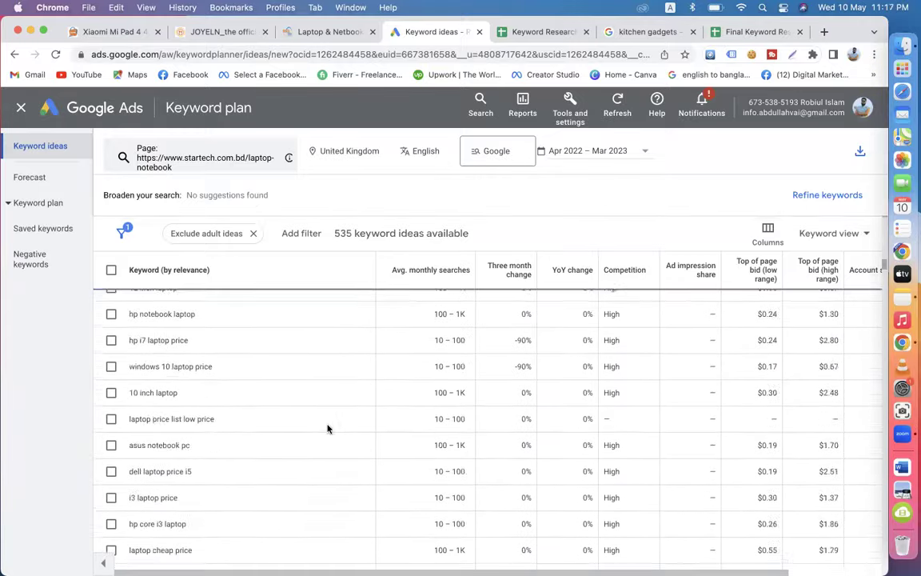
{"action": "scroll", "coordinate": [327, 429], "scroll_direction": "down", "scroll_amount": 5}
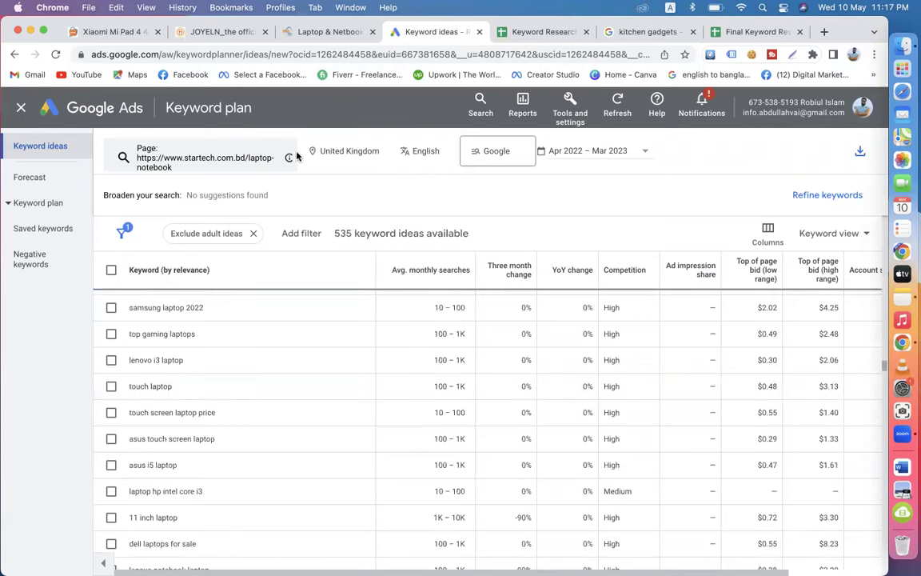
{"action": "left_click", "coordinate": [204, 32]}
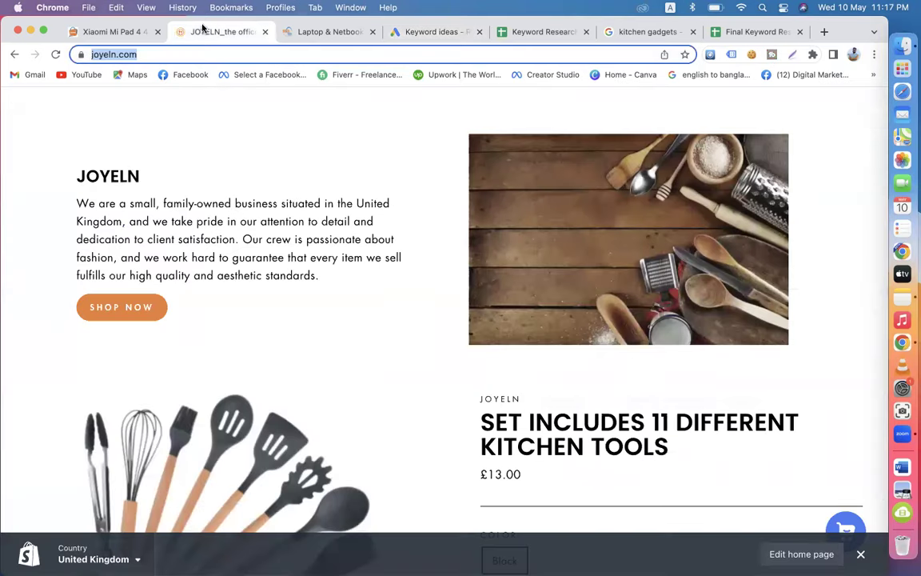
{"action": "left_click", "coordinate": [146, 53]}
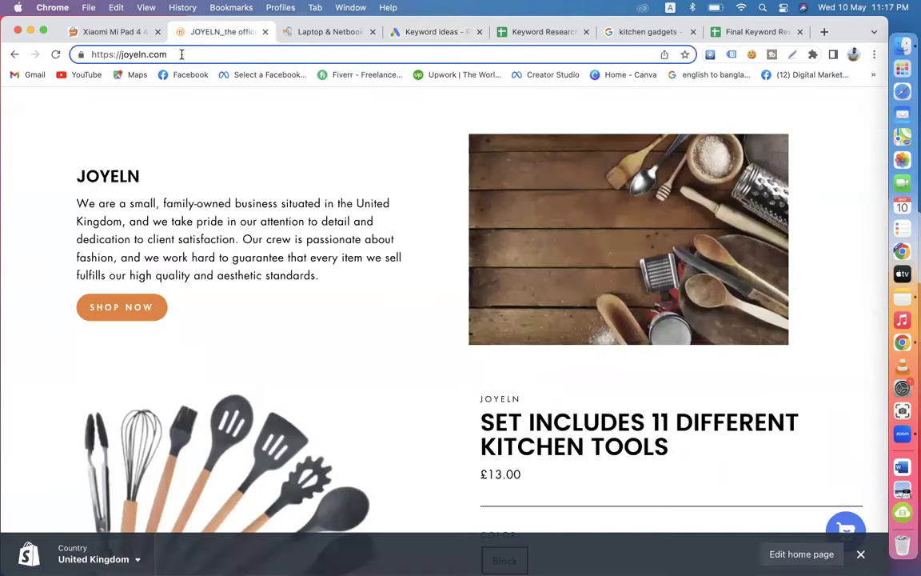
{"action": "left_click_drag", "start_coordinate": [182, 53], "coordinate": [73, 49]}
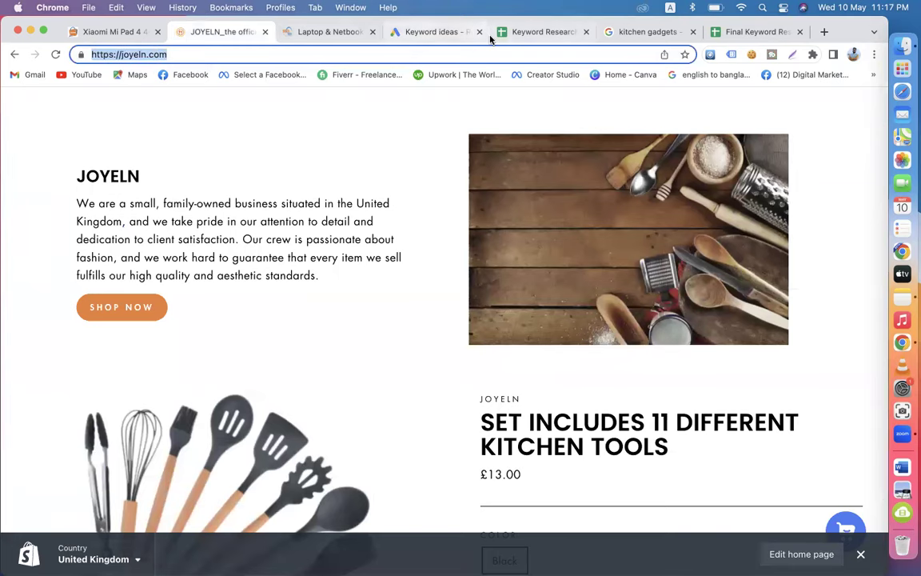
{"action": "left_click", "coordinate": [422, 32]}
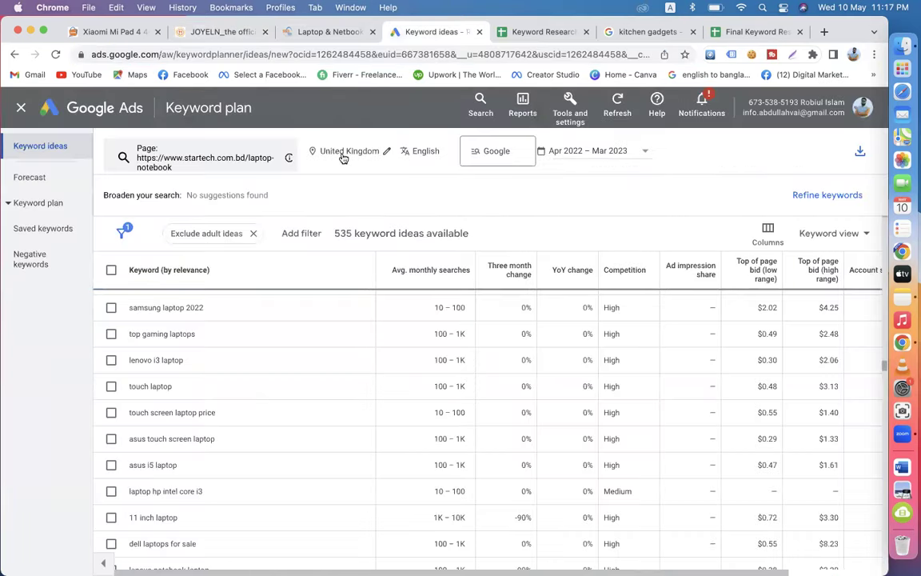
Step: From the JOYELN home page, view the full kitchen tools collection and open the Five-piece essential kitchen tools set product
{"action": "left_click", "coordinate": [197, 30]}
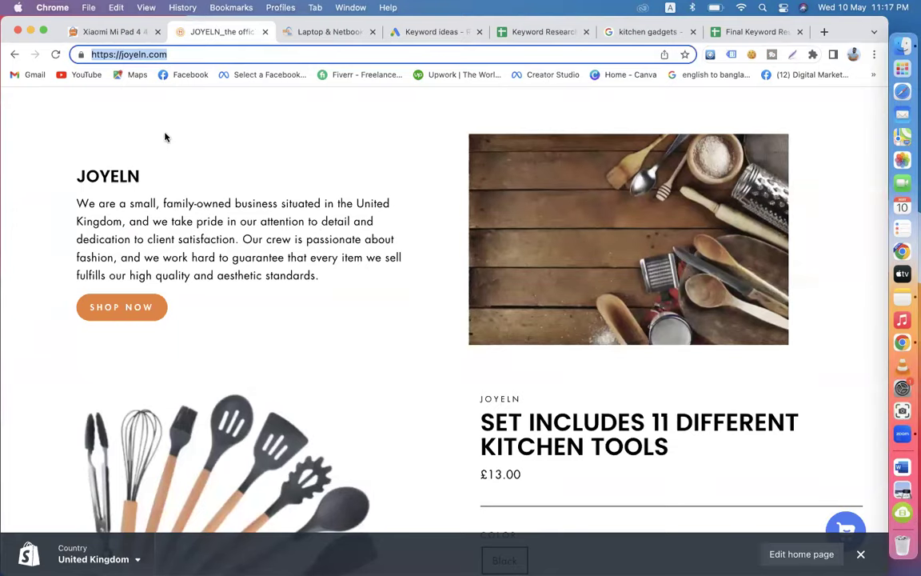
{"action": "scroll", "coordinate": [304, 219], "scroll_direction": "down", "scroll_amount": 1}
{"action": "scroll", "coordinate": [318, 232], "scroll_direction": "down", "scroll_amount": 3}
{"action": "scroll", "coordinate": [318, 231], "scroll_direction": "up", "scroll_amount": 15}
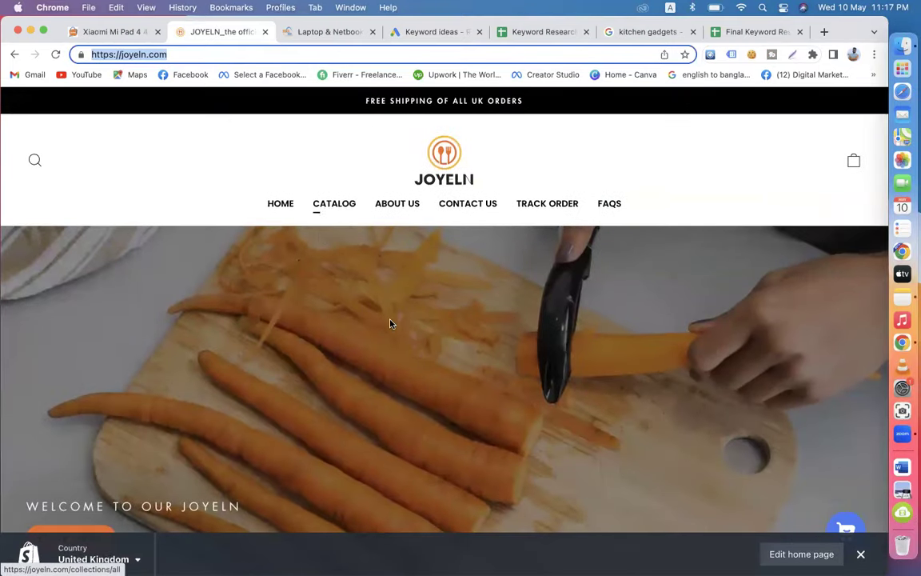
{"action": "scroll", "coordinate": [391, 323], "scroll_direction": "down", "scroll_amount": 5}
{"action": "scroll", "coordinate": [392, 325], "scroll_direction": "up", "scroll_amount": 2}
{"action": "scroll", "coordinate": [390, 323], "scroll_direction": "down", "scroll_amount": 5}
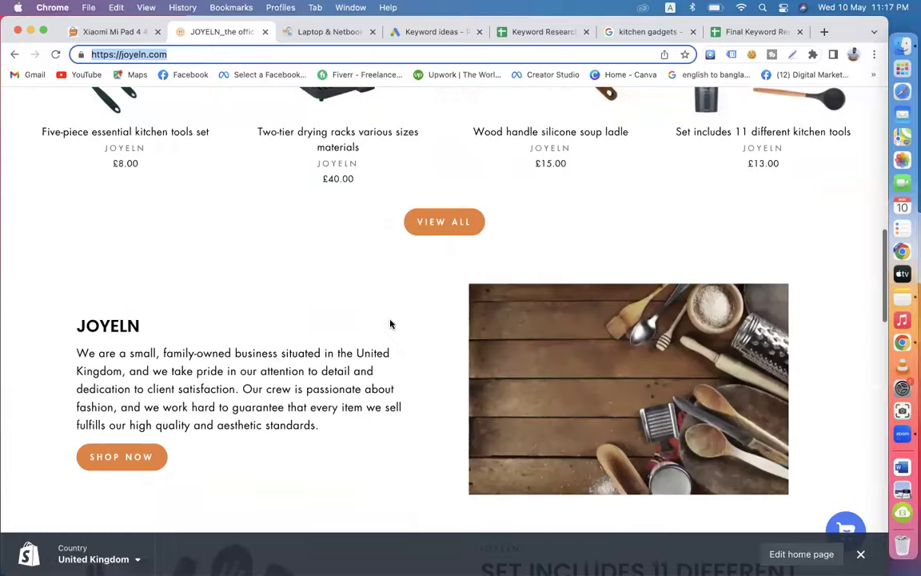
{"action": "left_click", "coordinate": [432, 227]}
{"action": "scroll", "coordinate": [434, 327], "scroll_direction": "down", "scroll_amount": 10}
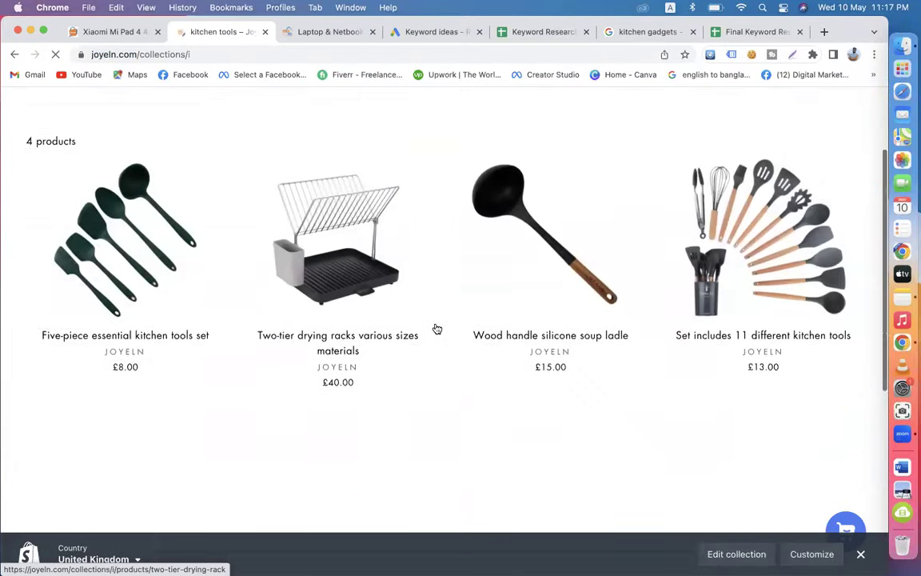
{"action": "scroll", "coordinate": [434, 324], "scroll_direction": "up", "scroll_amount": 15}
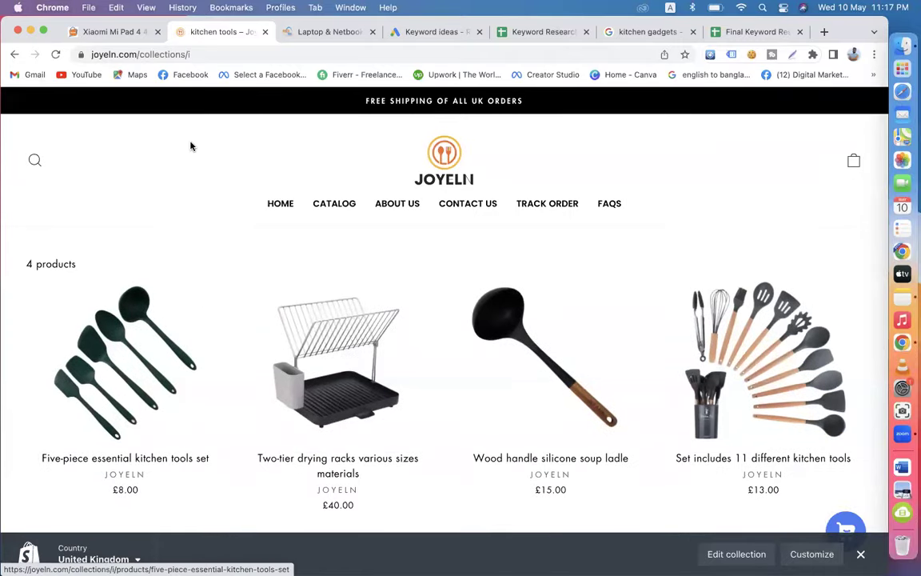
{"action": "left_click", "coordinate": [142, 310]}
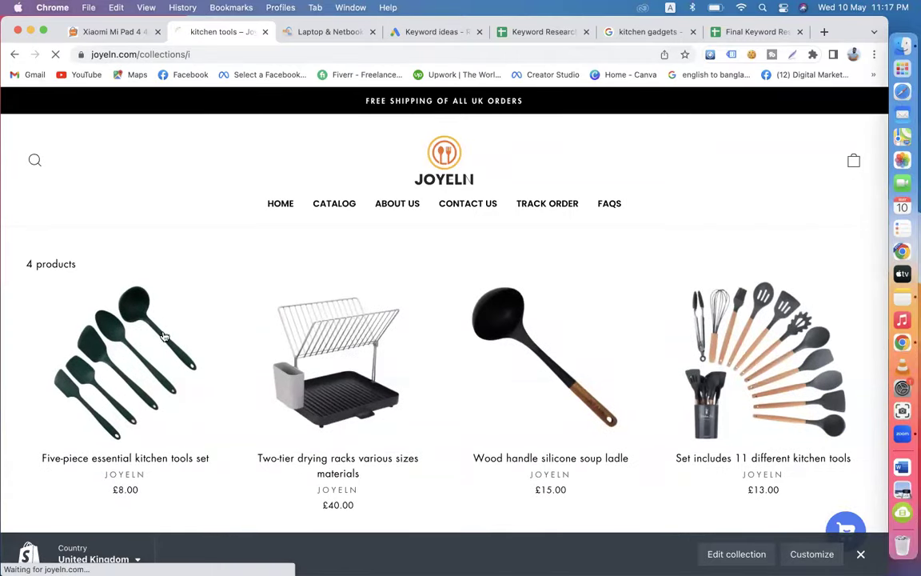
Step: Enter the Five-piece essential kitchen tools set product page address as the website source in Google Ads Keyword Planner
{"action": "left_click", "coordinate": [419, 54]}
{"action": "key", "text": "super+c"}
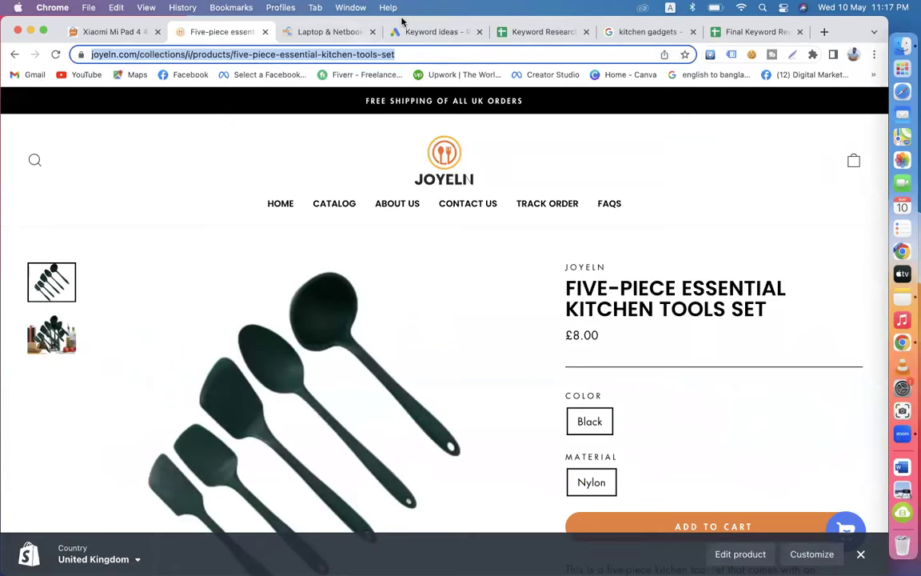
{"action": "left_click", "coordinate": [402, 28]}
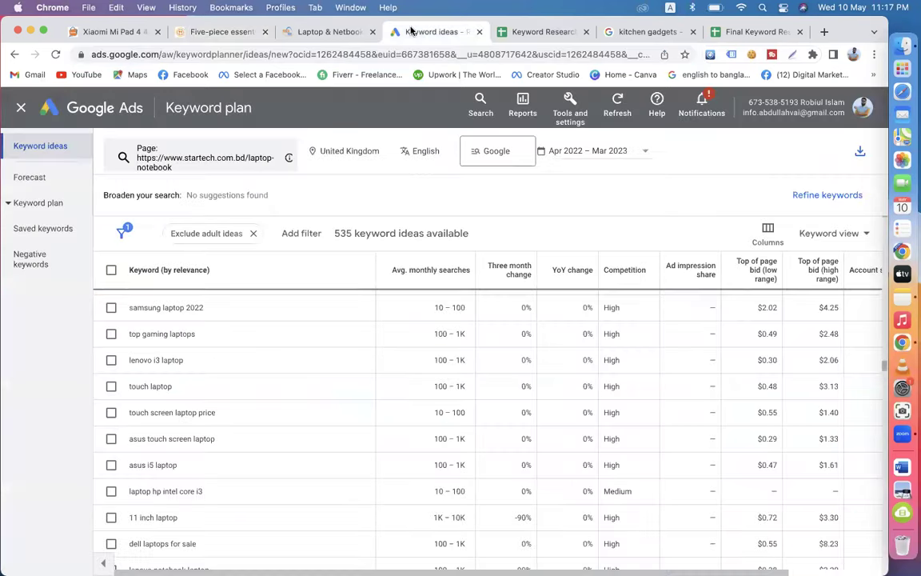
{"action": "left_click", "coordinate": [290, 162]}
{"action": "left_click_drag", "start_coordinate": [327, 216], "coordinate": [141, 218]}
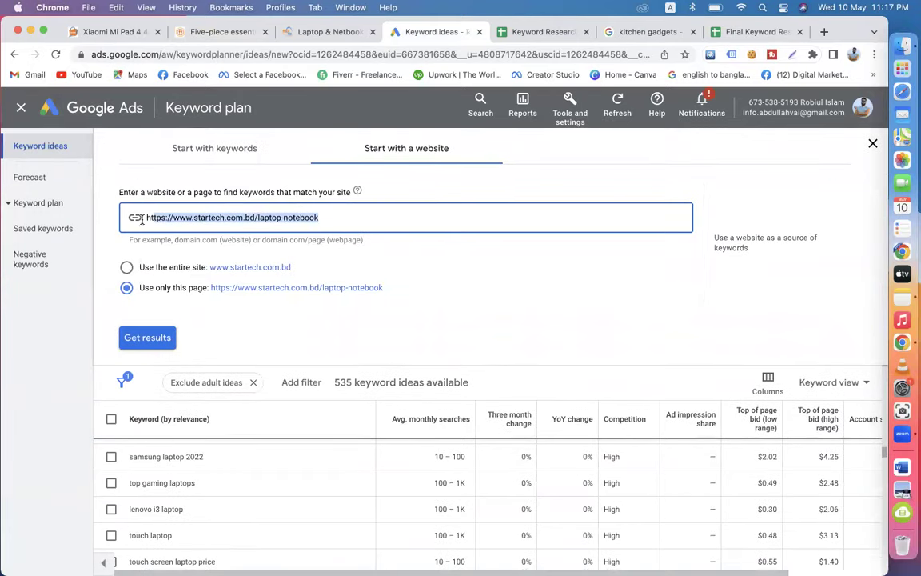
{"action": "key", "text": "super+v"}
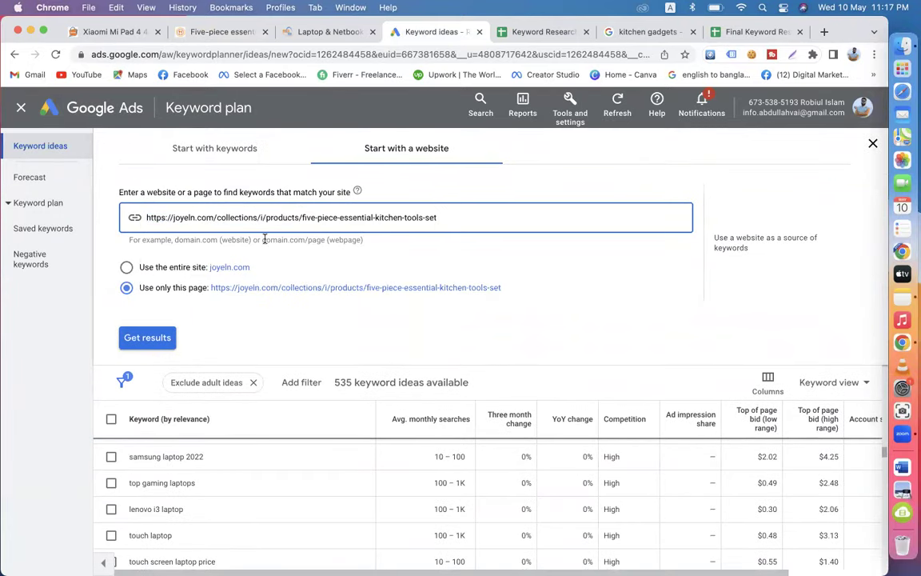
Step: Look over the five-piece set's product page on JOYELN and get keyword ideas using only that page
{"action": "left_click", "coordinate": [230, 32]}
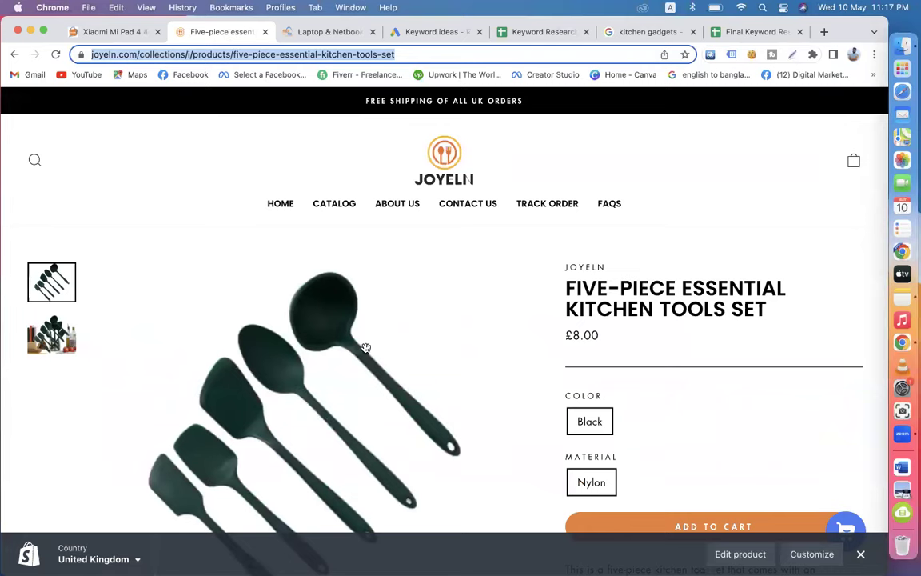
{"action": "scroll", "coordinate": [375, 347], "scroll_direction": "down", "scroll_amount": 2}
{"action": "scroll", "coordinate": [376, 352], "scroll_direction": "down", "scroll_amount": 5}
{"action": "scroll", "coordinate": [333, 144], "scroll_direction": "up", "scroll_amount": 6}
{"action": "left_click", "coordinate": [424, 34]}
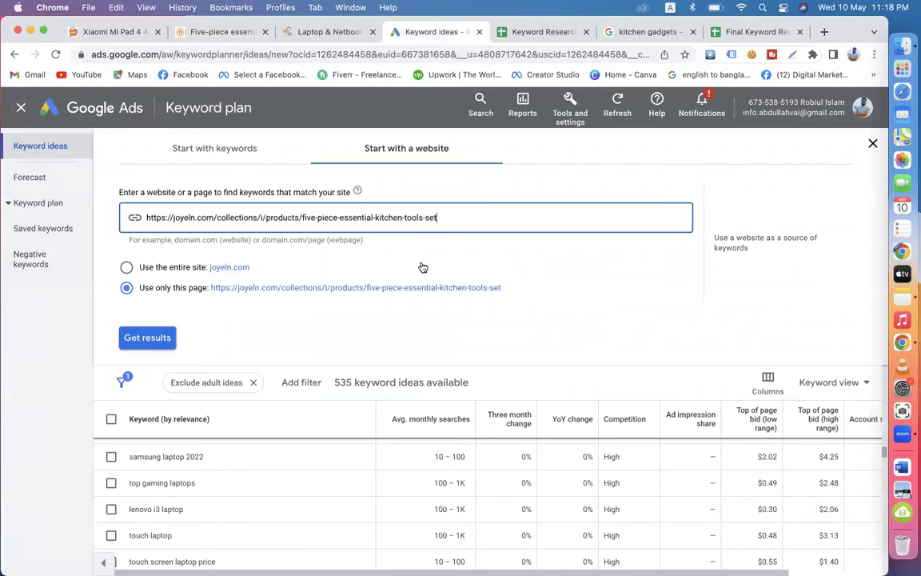
{"action": "left_click", "coordinate": [149, 337]}
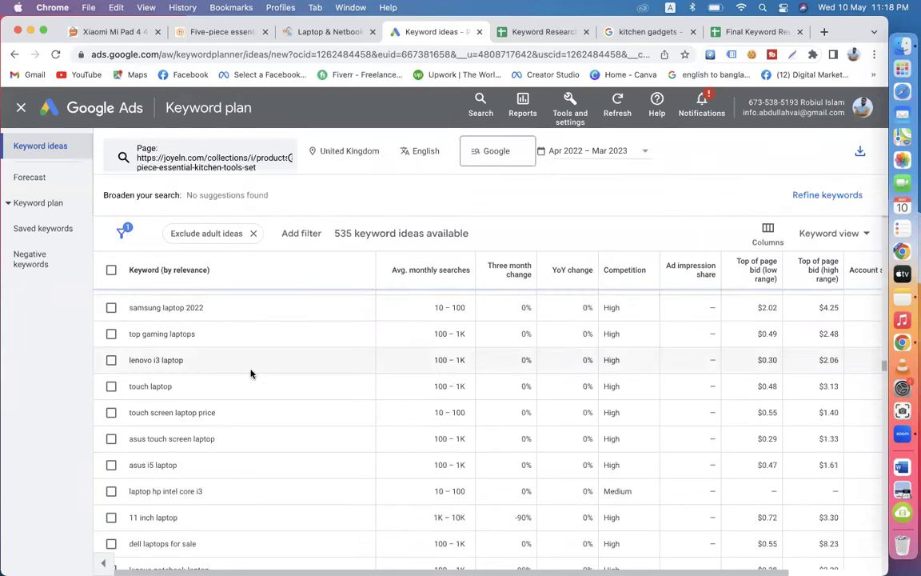
Step: Examine the keyword ideas for the five-piece set page, comparing relevance, average monthly searches and competition, including "utensils in kitchen"
{"action": "scroll", "coordinate": [250, 374], "scroll_direction": "down", "scroll_amount": 10}
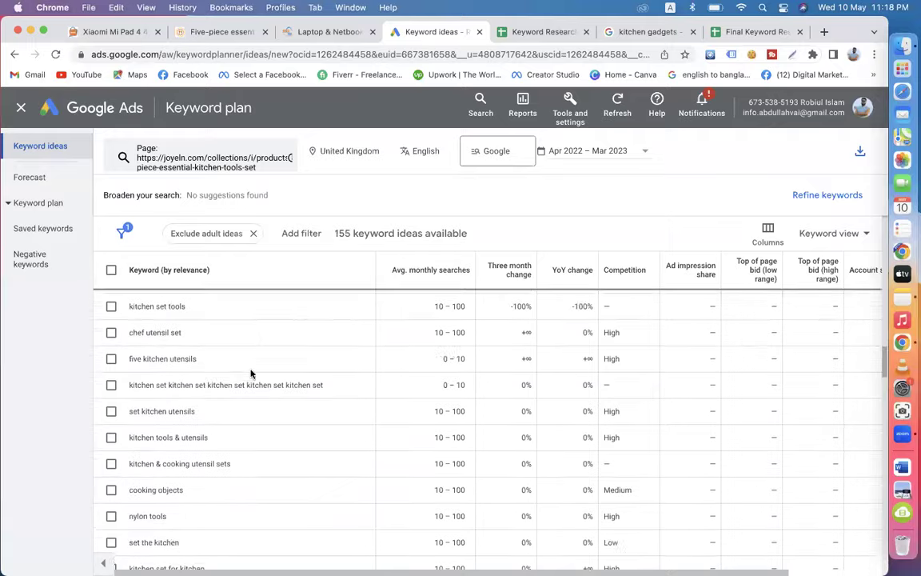
{"action": "scroll", "coordinate": [297, 285], "scroll_direction": "up", "scroll_amount": 15}
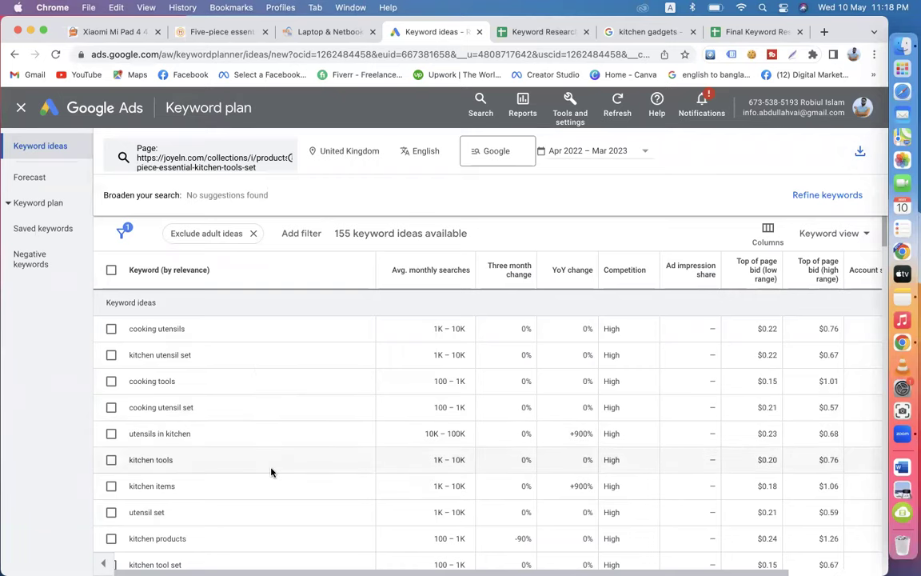
{"action": "scroll", "coordinate": [270, 472], "scroll_direction": "down", "scroll_amount": 10}
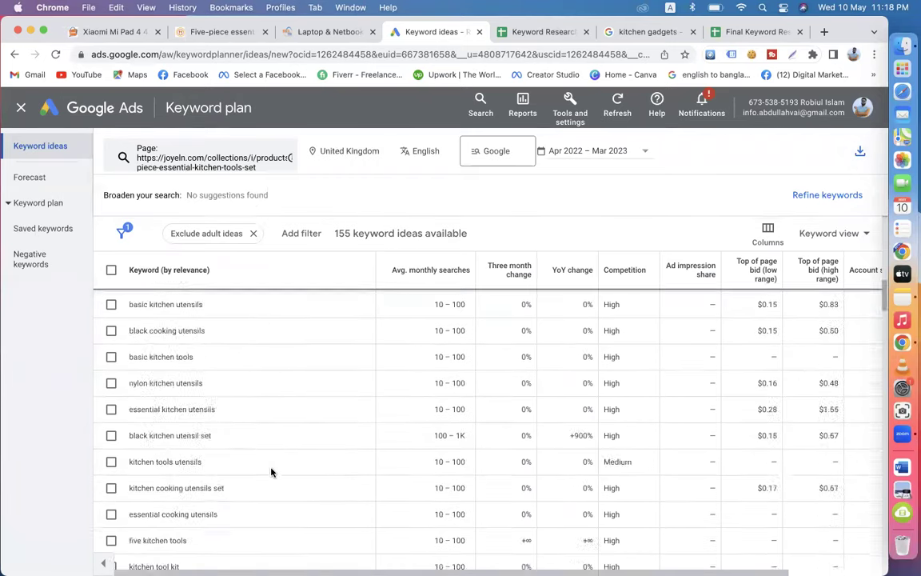
{"action": "scroll", "coordinate": [271, 471], "scroll_direction": "down", "scroll_amount": 10}
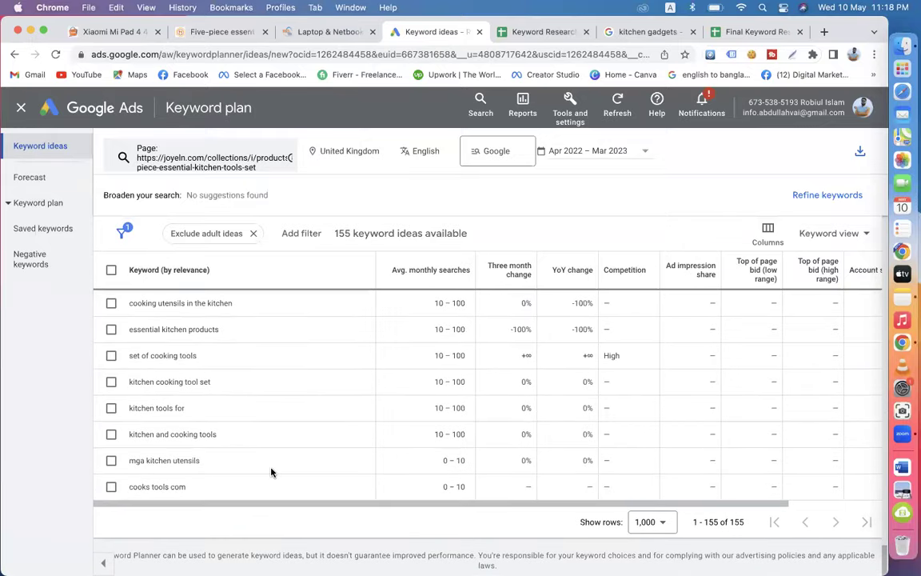
{"action": "scroll", "coordinate": [238, 462], "scroll_direction": "up", "scroll_amount": 20}
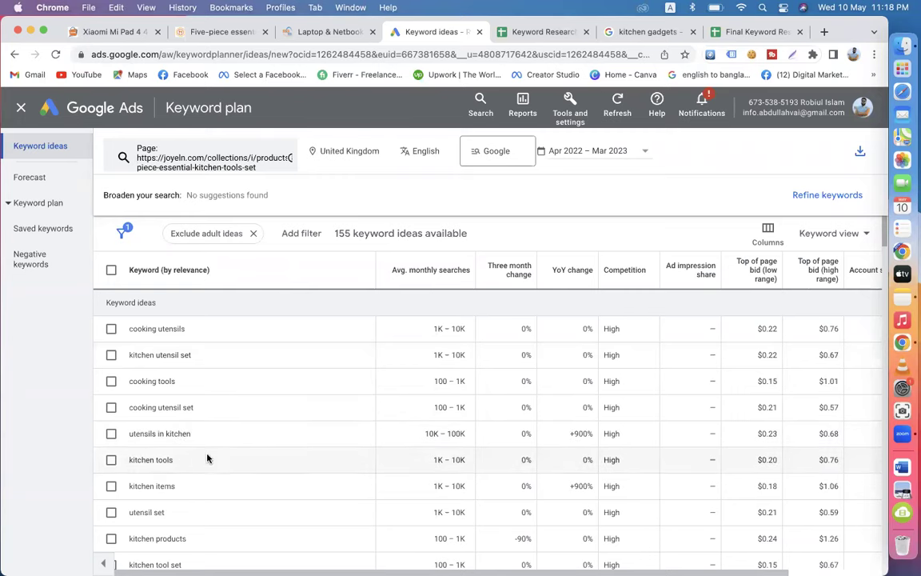
{"action": "scroll", "coordinate": [183, 480], "scroll_direction": "down", "scroll_amount": 2}
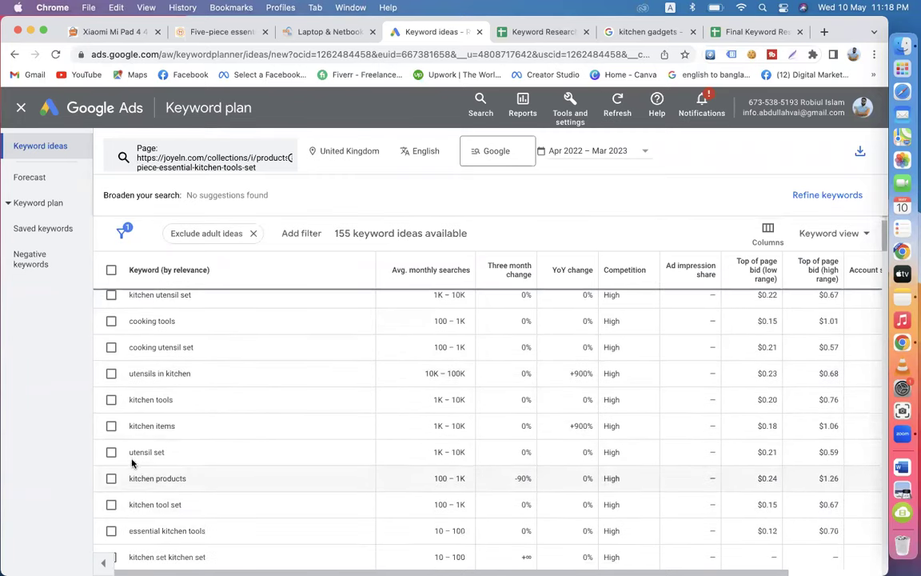
{"action": "scroll", "coordinate": [169, 462], "scroll_direction": "down", "scroll_amount": 2}
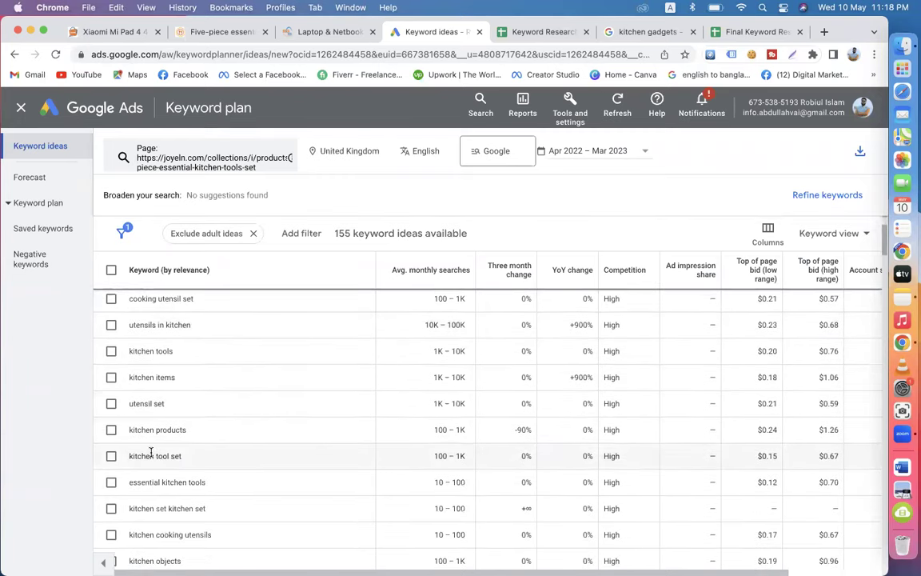
{"action": "scroll", "coordinate": [239, 462], "scroll_direction": "down", "scroll_amount": 3}
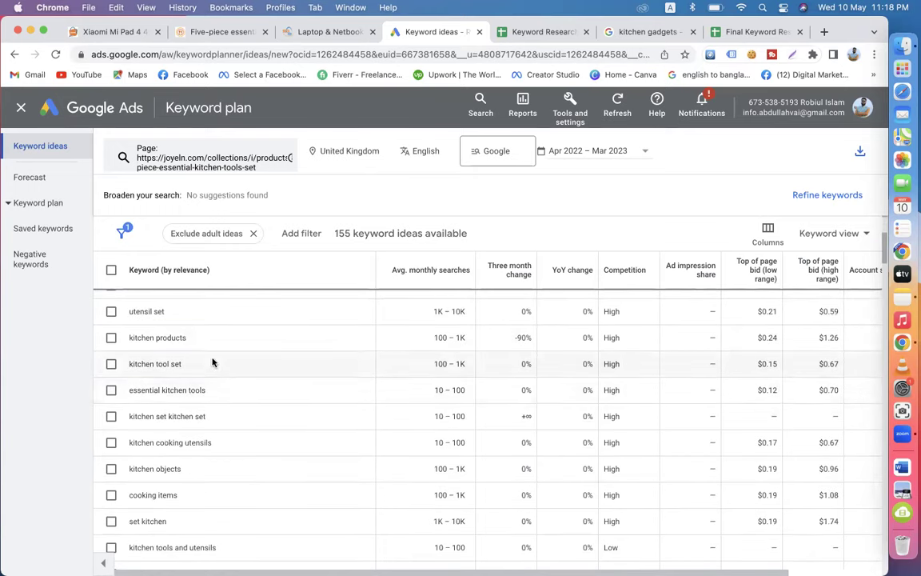
{"action": "scroll", "coordinate": [211, 456], "scroll_direction": "down", "scroll_amount": 8}
{"action": "scroll", "coordinate": [213, 457], "scroll_direction": "up", "scroll_amount": 10}
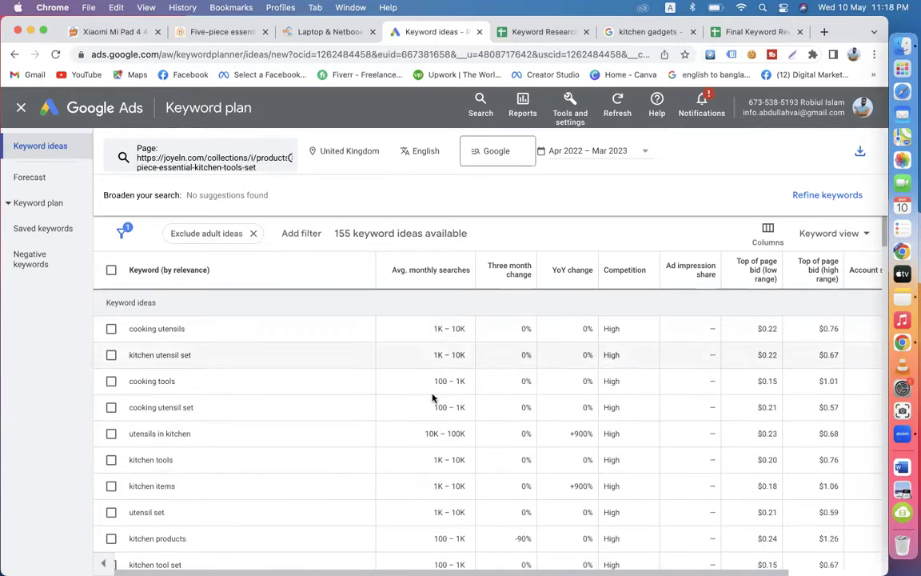
{"action": "scroll", "coordinate": [426, 444], "scroll_direction": "down", "scroll_amount": 4}
{"action": "scroll", "coordinate": [426, 446], "scroll_direction": "down", "scroll_amount": 1}
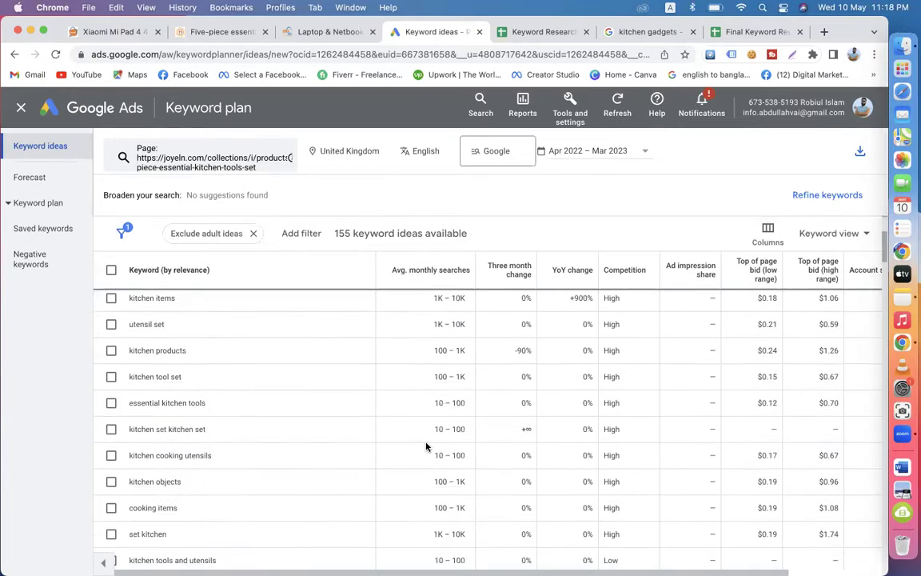
{"action": "scroll", "coordinate": [430, 384], "scroll_direction": "up", "scroll_amount": 5}
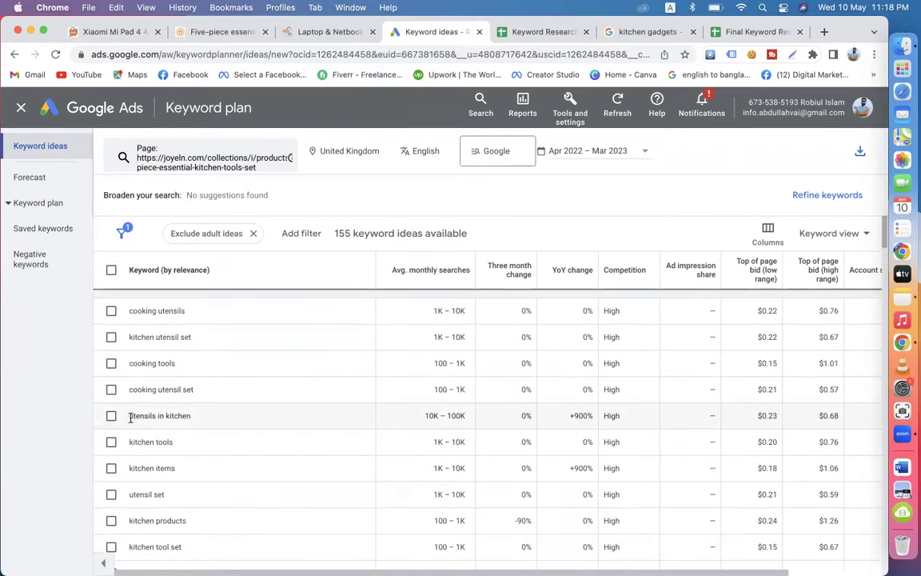
{"action": "left_click_drag", "start_coordinate": [128, 419], "coordinate": [196, 419]}
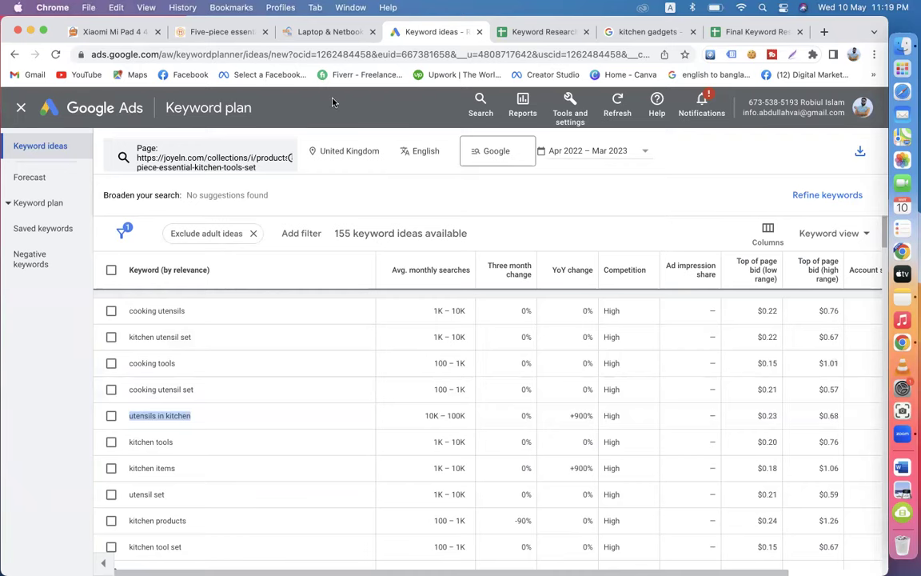
Step: Copy the keyword "cooking utensils" from the keyword ideas into cell A7 of the Final Keyword Research Kitchen Tools UK Batch-35 spreadsheet
{"action": "left_click", "coordinate": [737, 32]}
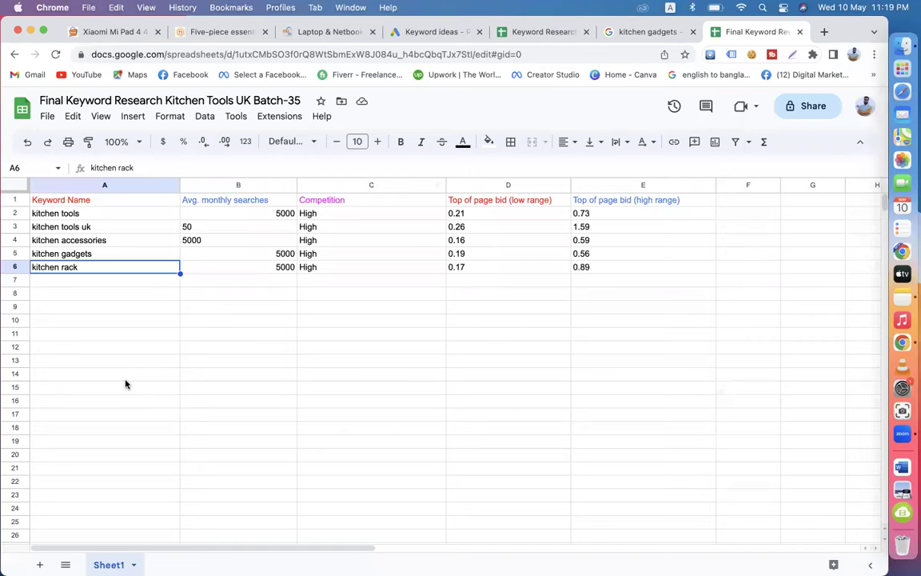
{"action": "left_click", "coordinate": [409, 33]}
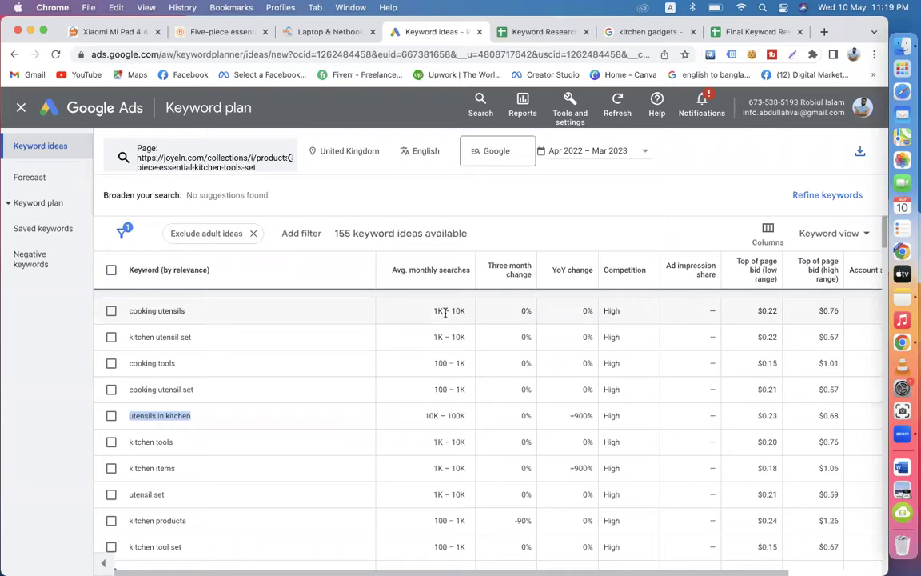
{"action": "left_click_drag", "start_coordinate": [189, 312], "coordinate": [130, 309]}
{"action": "key", "text": "super+c"}
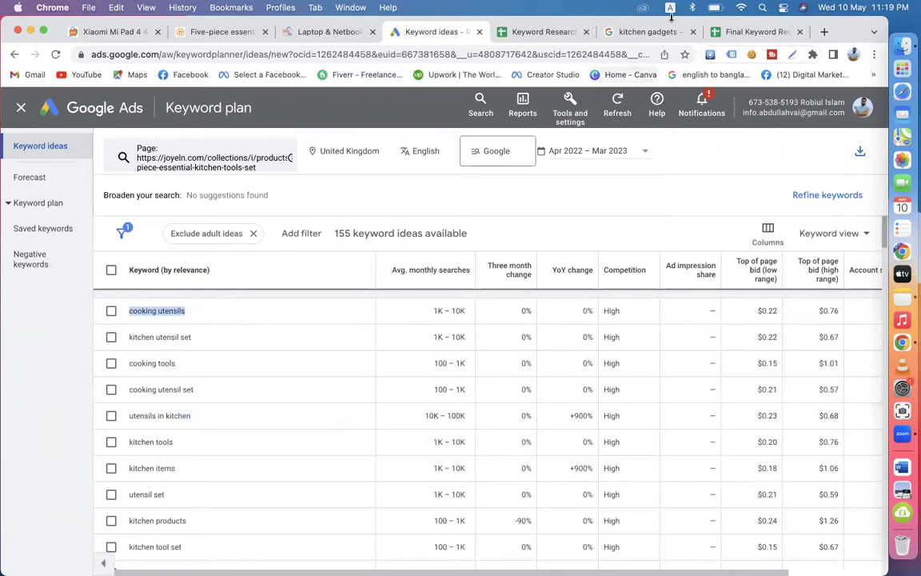
{"action": "left_click", "coordinate": [758, 31]}
{"action": "double_click", "coordinate": [109, 285]}
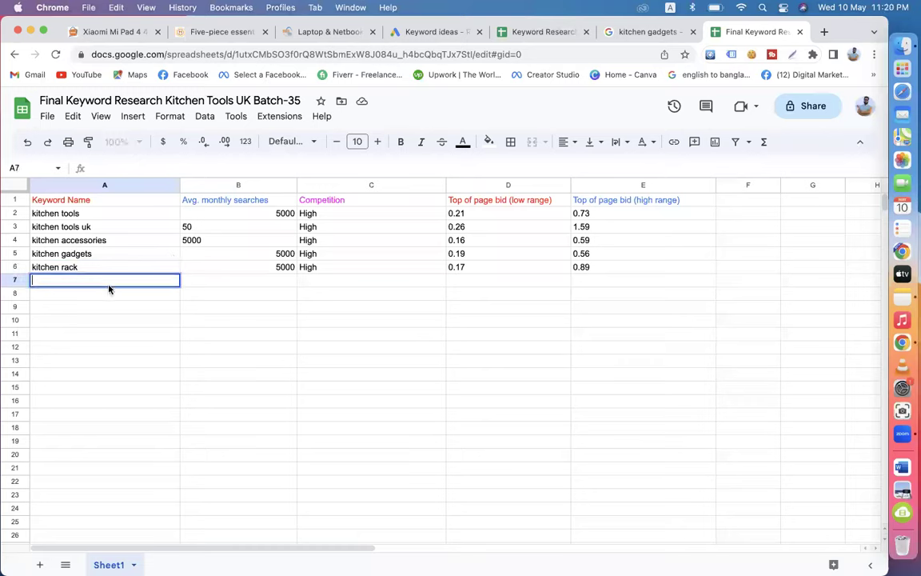
{"action": "key", "text": "super+v"}
Step: Fill in 5000 average monthly searches and High competition for cooking utensils in row 7, checking against the Keyword Planner figures
{"action": "left_click", "coordinate": [236, 280]}
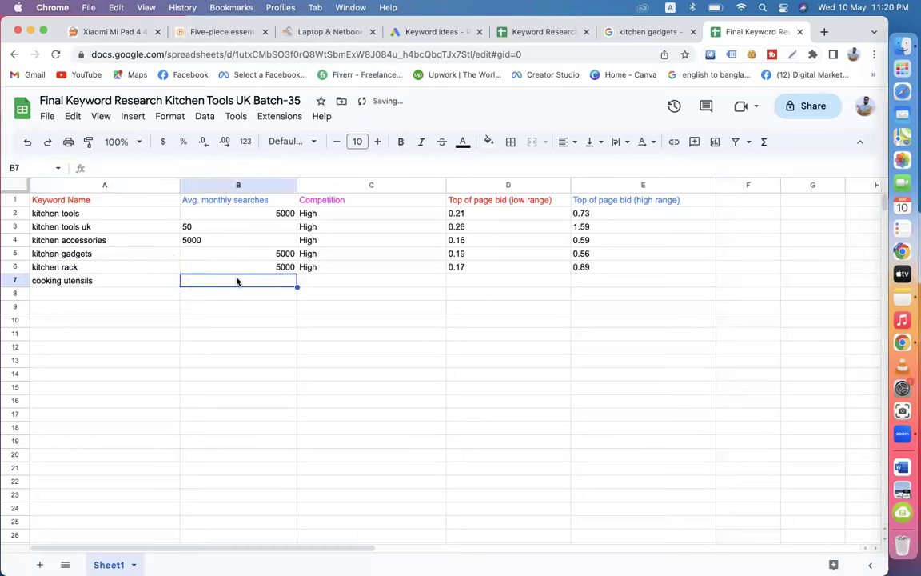
{"action": "left_click", "coordinate": [411, 32]}
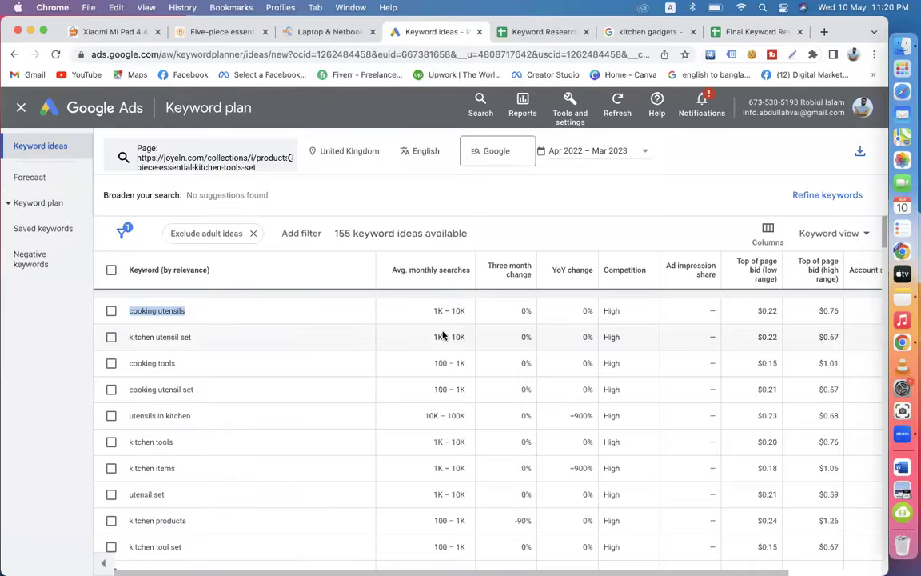
{"action": "left_click", "coordinate": [736, 32]}
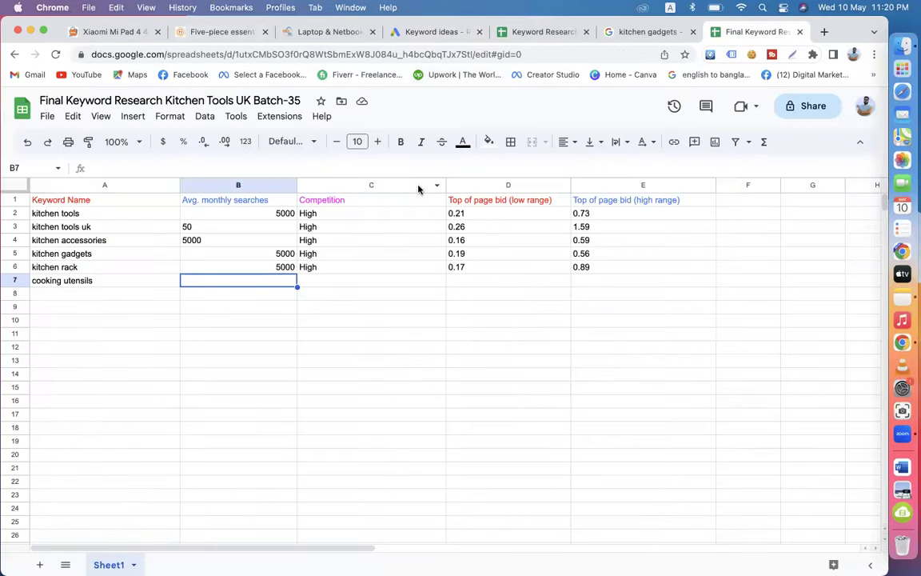
{"action": "left_click", "coordinate": [286, 269]}
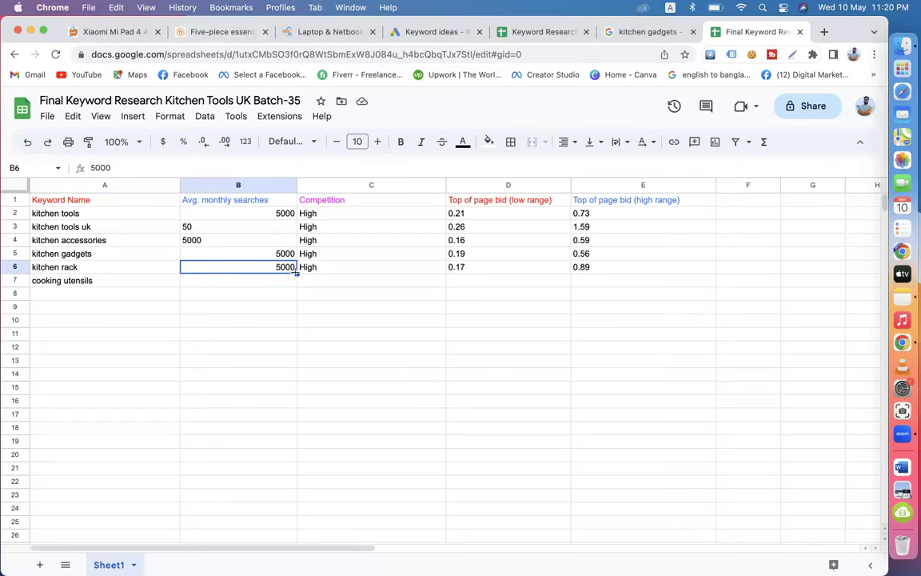
{"action": "left_click_drag", "start_coordinate": [297, 274], "coordinate": [296, 285]}
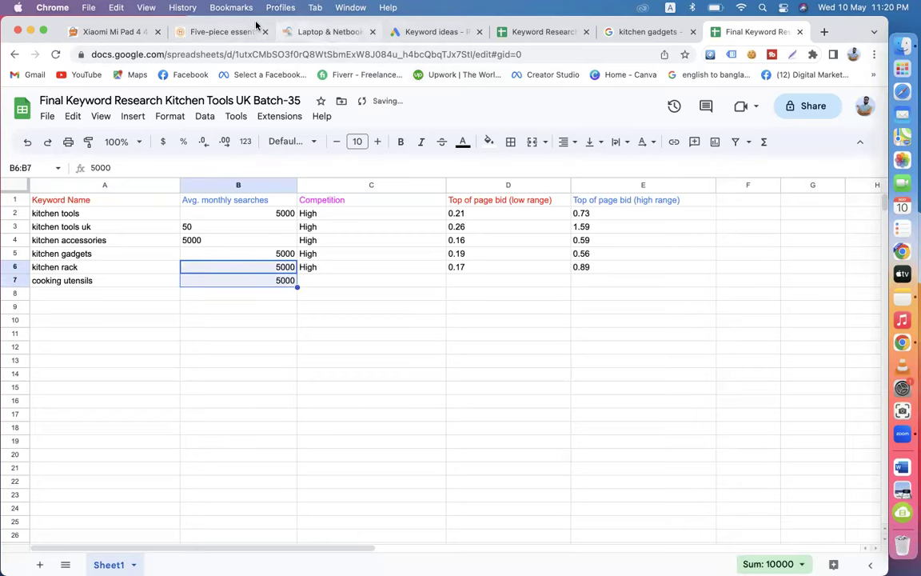
{"action": "left_click", "coordinate": [520, 32]}
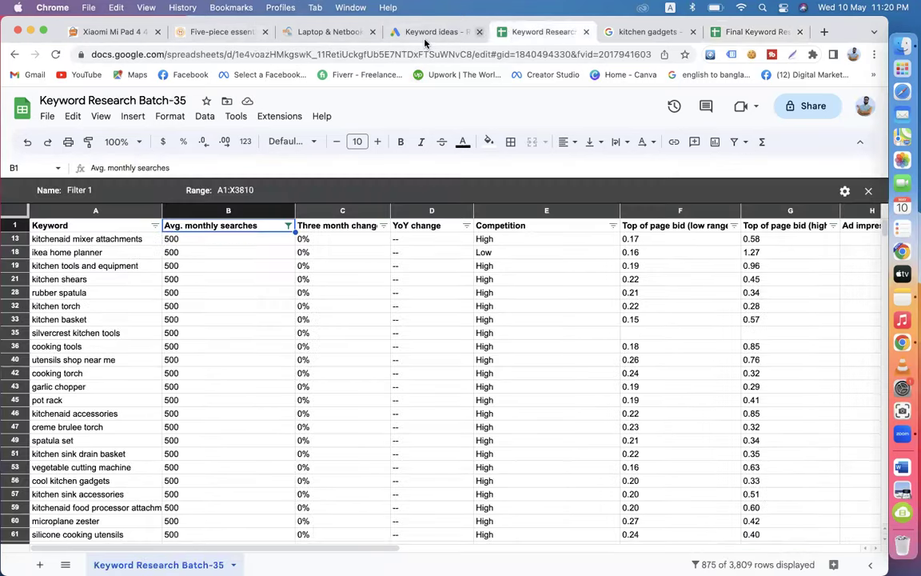
{"action": "left_click", "coordinate": [423, 34]}
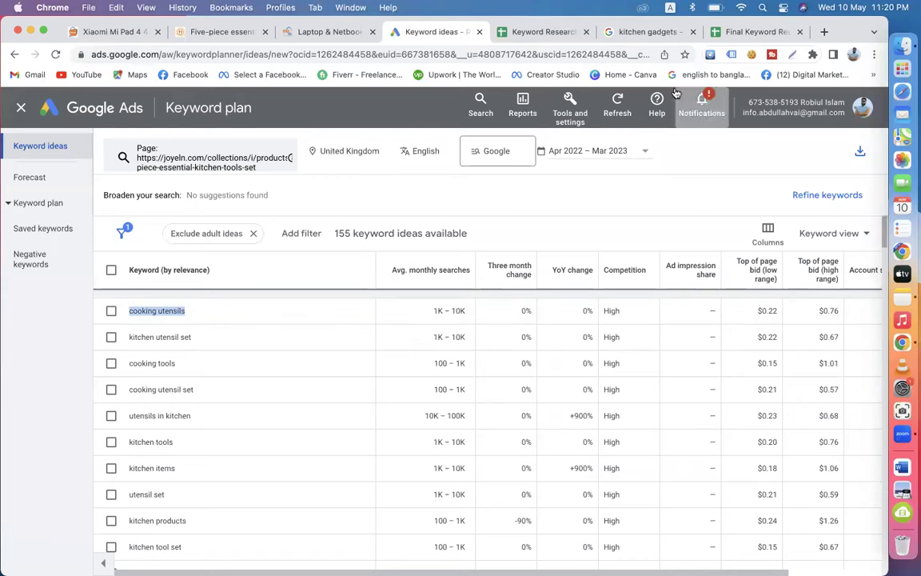
{"action": "left_click", "coordinate": [732, 32]}
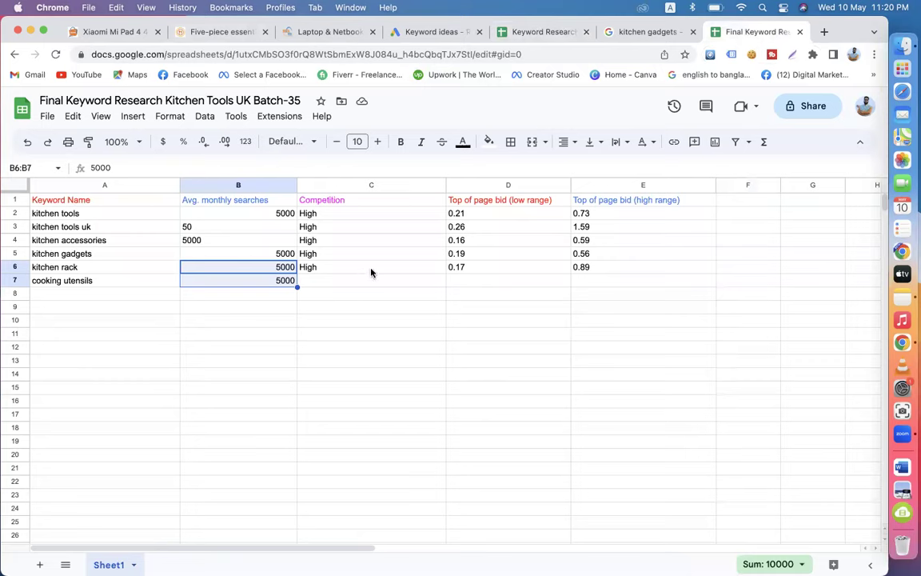
{"action": "left_click", "coordinate": [371, 271]}
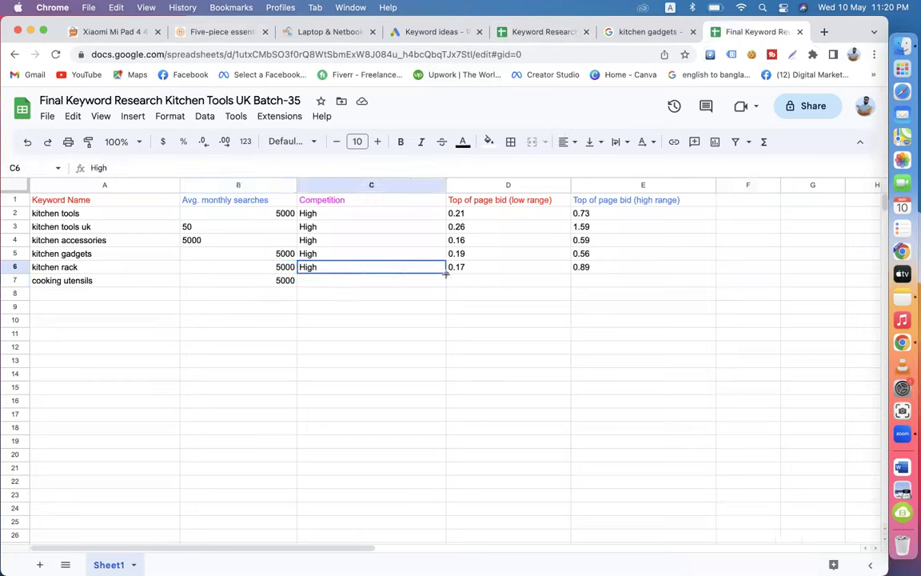
{"action": "left_click_drag", "start_coordinate": [446, 274], "coordinate": [445, 284]}
Step: Select the low range bid cell for cooking utensils in row 7 and close the Keyword Research Batch-35 spreadsheet
{"action": "left_click", "coordinate": [92, 282]}
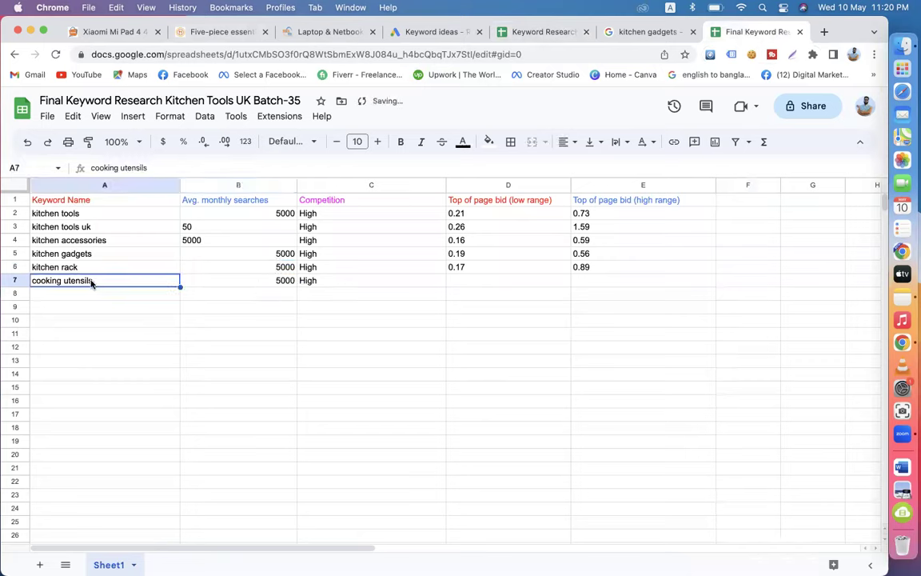
{"action": "double_click", "coordinate": [93, 281]}
{"action": "left_click", "coordinate": [67, 279]}
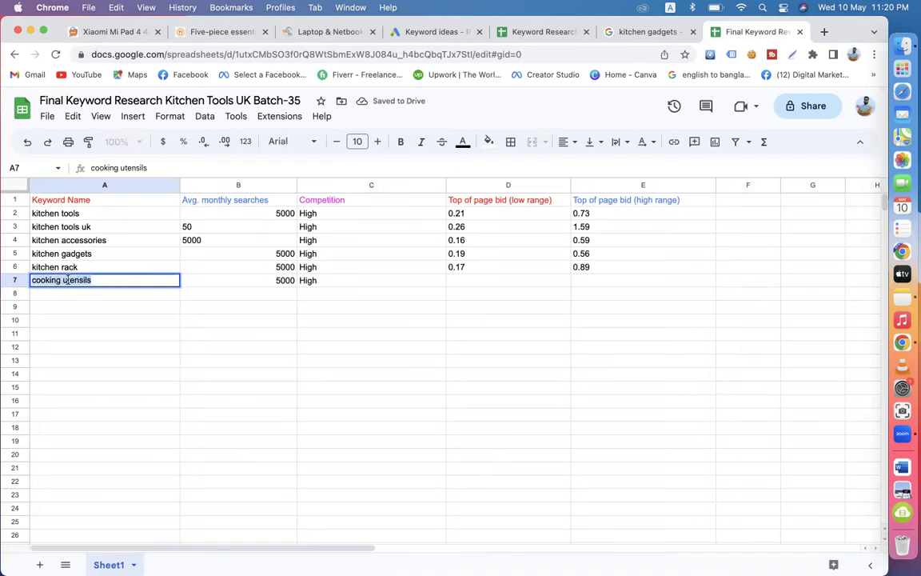
{"action": "left_click", "coordinate": [477, 282]}
{"action": "left_click", "coordinate": [560, 32]}
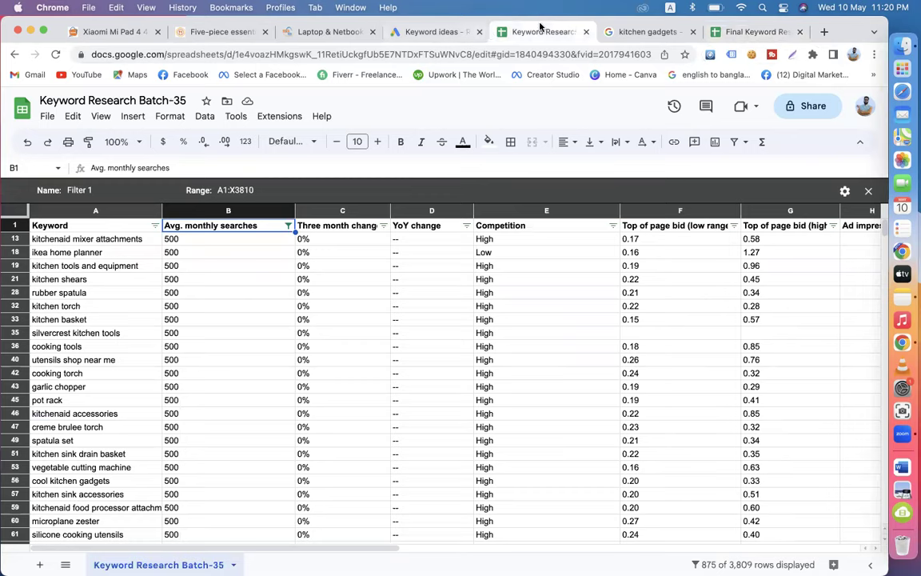
{"action": "left_click", "coordinate": [587, 36]}
Step: Copy the $0.22 low range top of page bid for cooking utensils from the keyword ideas into cell D7 of the final spreadsheet
{"action": "left_click", "coordinate": [442, 31]}
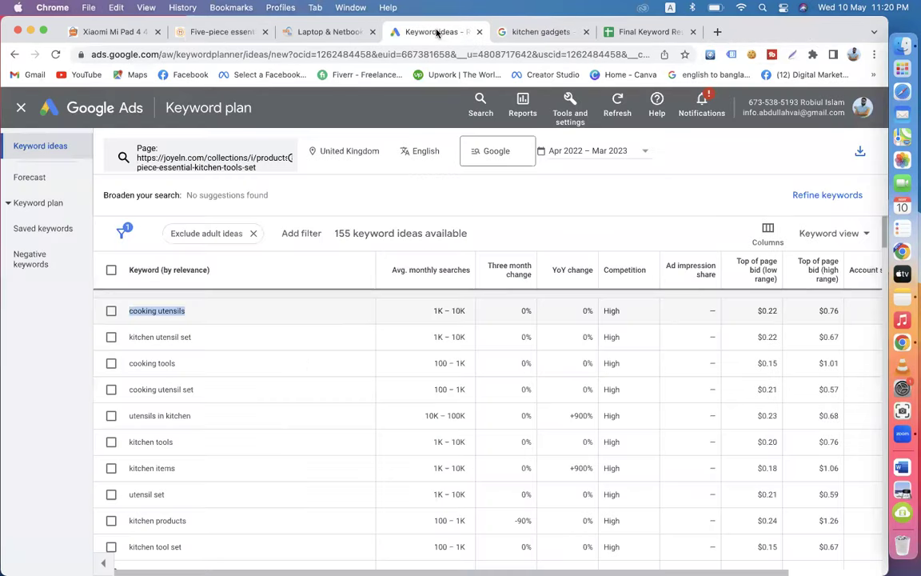
{"action": "left_click", "coordinate": [111, 311]}
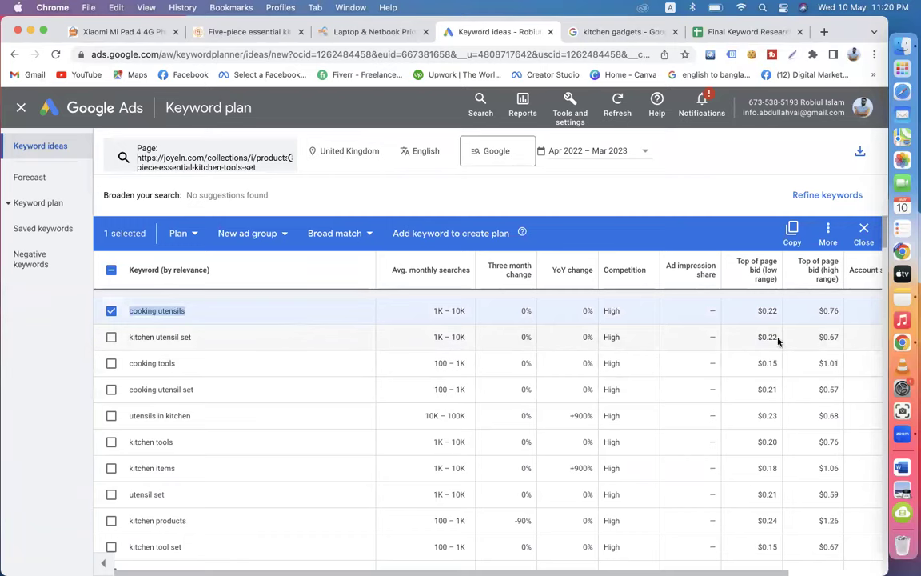
{"action": "left_click_drag", "start_coordinate": [756, 310], "coordinate": [782, 314]}
{"action": "key", "text": "super+c"}
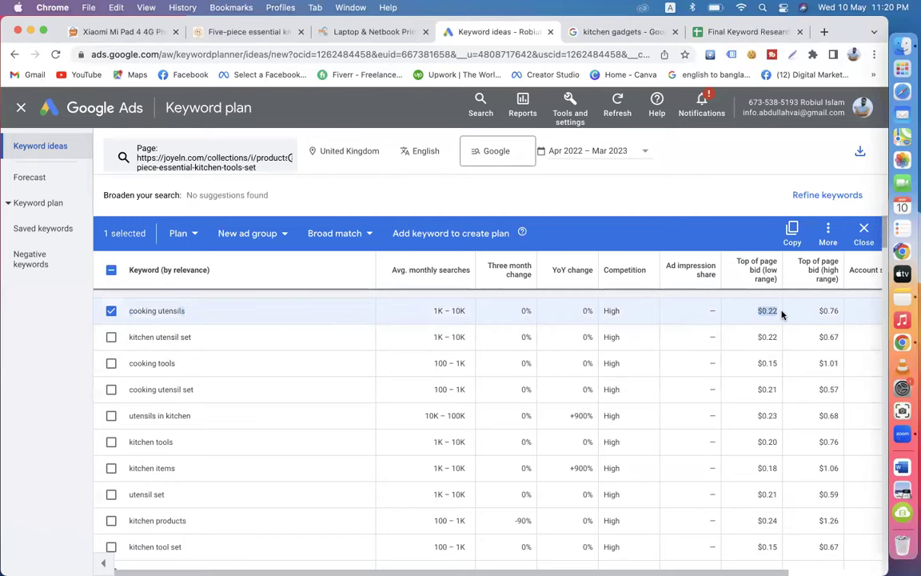
{"action": "left_click", "coordinate": [711, 32]}
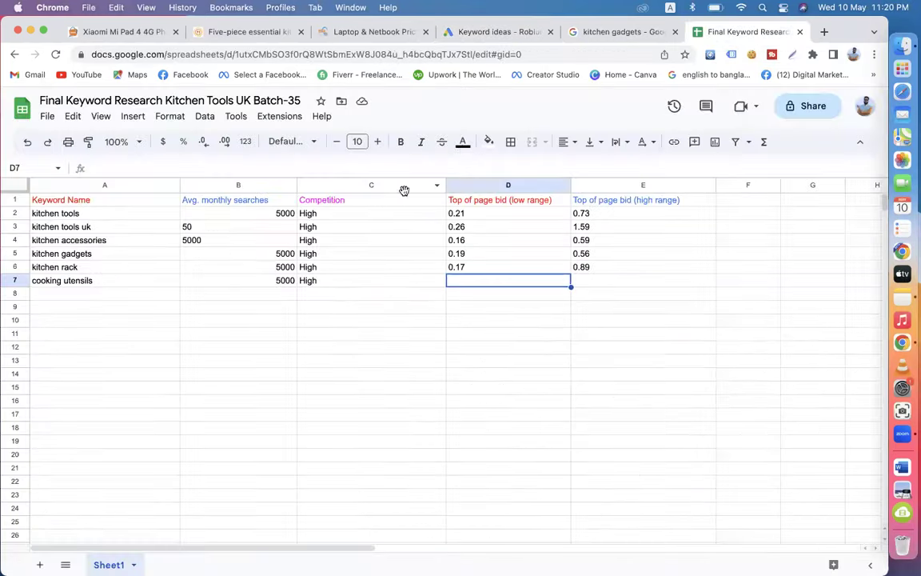
{"action": "key", "text": "super+v"}
Step: Close the kitchen gadgets search results and copy the $0.76 high range bid for cooking utensils from Keyword Planner into cell E7
{"action": "left_click", "coordinate": [594, 278]}
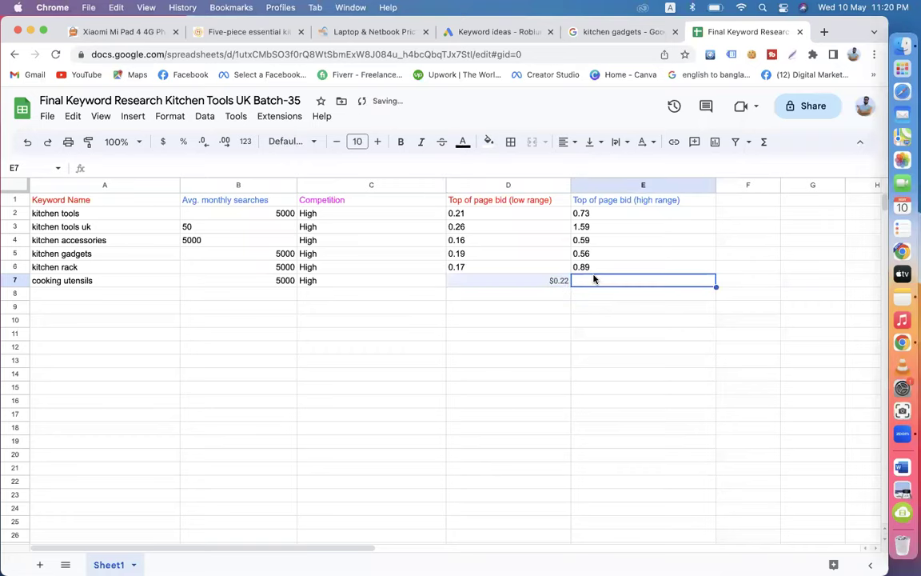
{"action": "left_click", "coordinate": [591, 32]}
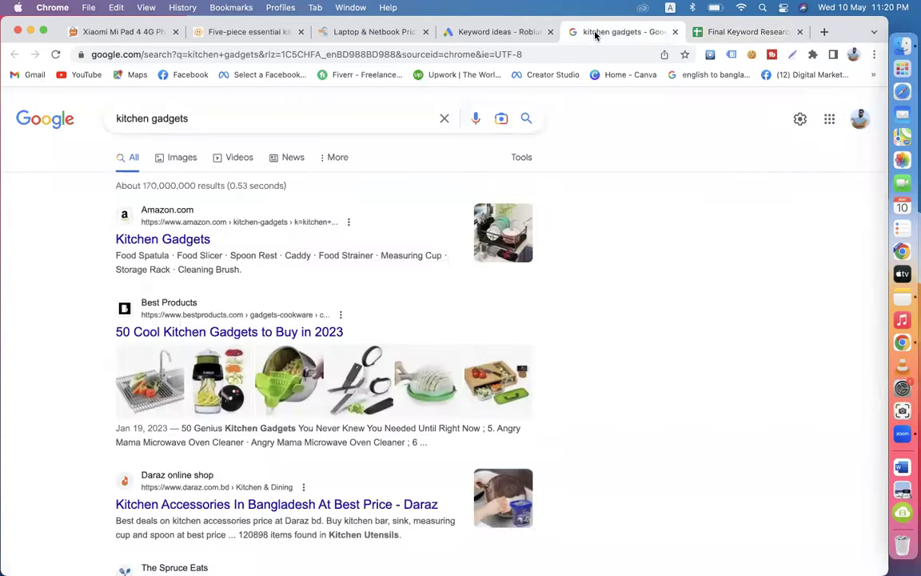
{"action": "left_click", "coordinate": [674, 32]}
{"action": "left_click", "coordinate": [554, 32]}
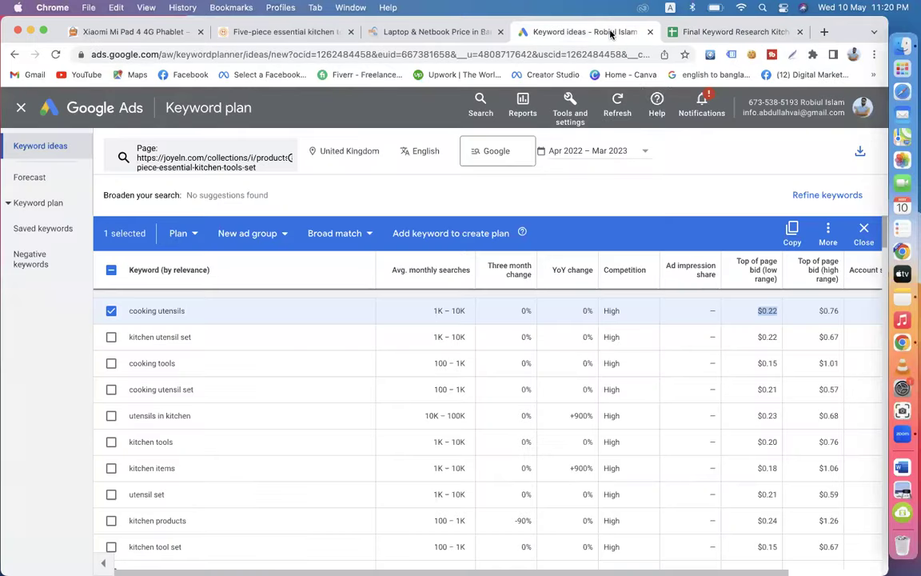
{"action": "left_click_drag", "start_coordinate": [817, 310], "coordinate": [838, 310]}
{"action": "key", "text": "super+c"}
{"action": "left_click", "coordinate": [696, 32]}
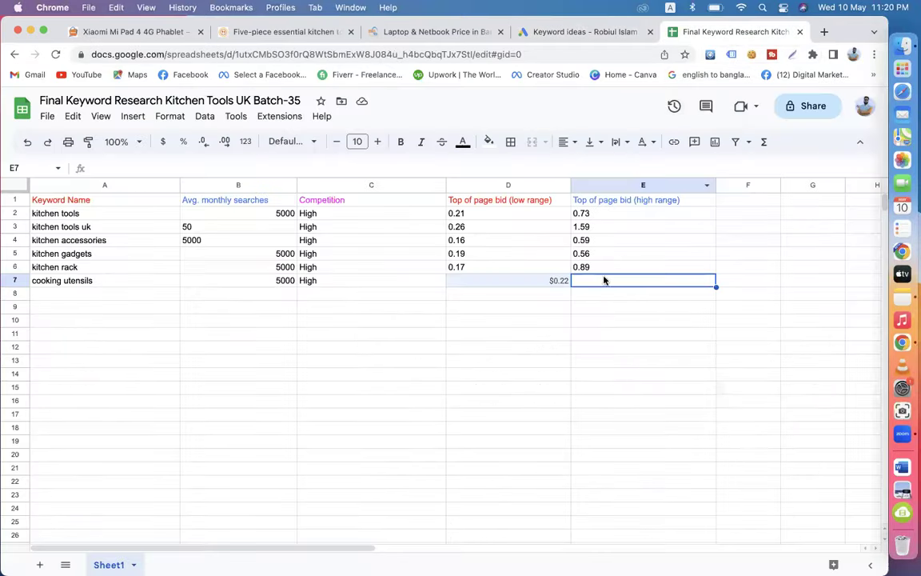
{"action": "key", "text": "super+v"}
Step: Mark only "kitchen utensil set" in the keyword ideas and copy that keyword into cell A8 of the final spreadsheet
{"action": "left_click", "coordinate": [552, 32]}
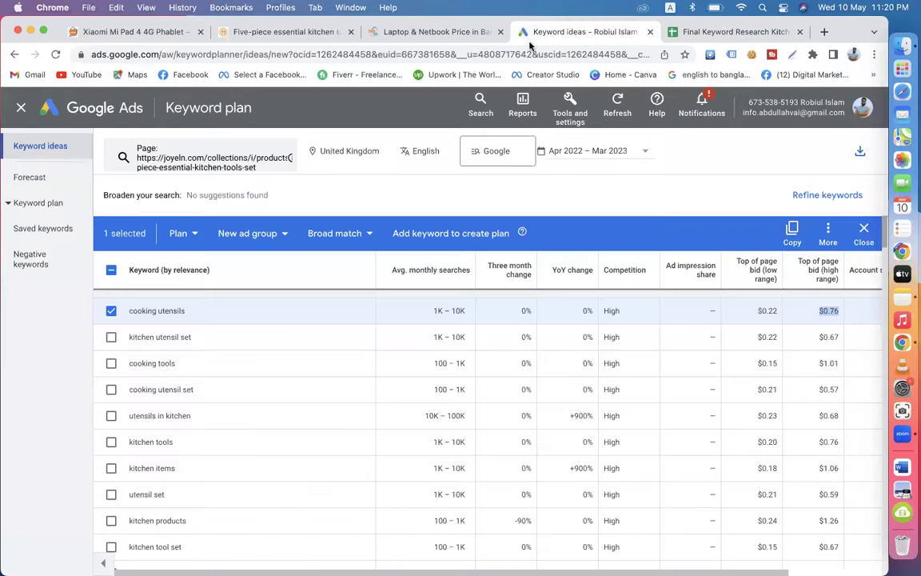
{"action": "left_click", "coordinate": [111, 337]}
{"action": "left_click", "coordinate": [111, 311]}
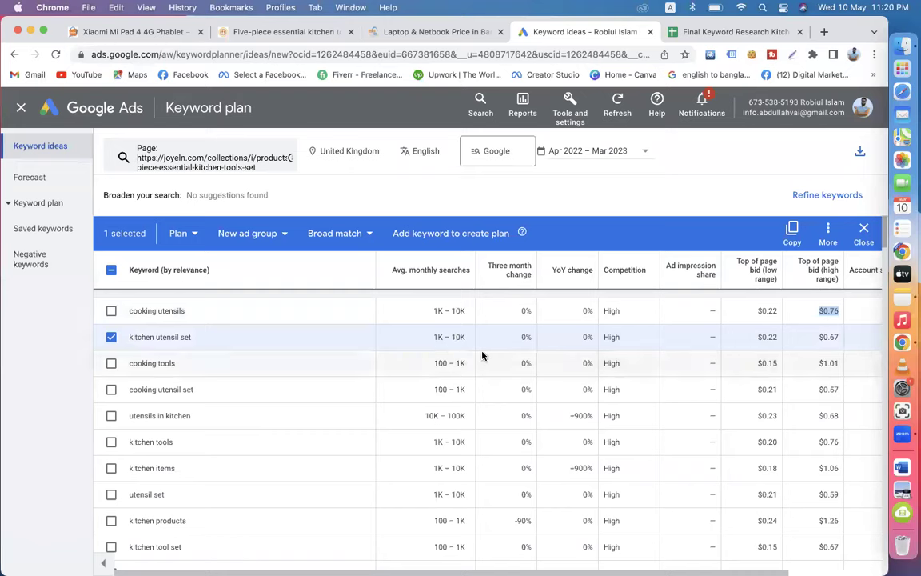
{"action": "left_click_drag", "start_coordinate": [196, 337], "coordinate": [130, 335]}
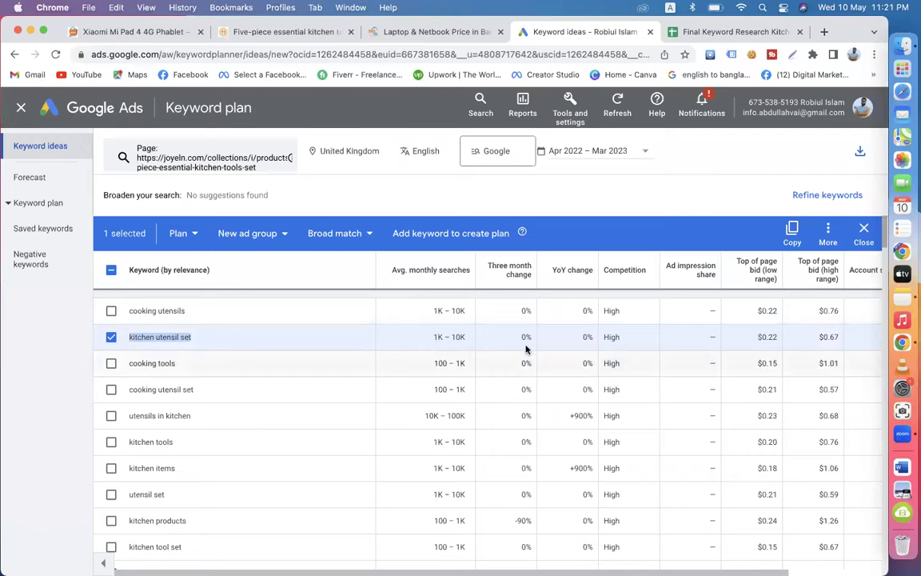
{"action": "left_click", "coordinate": [712, 34]}
{"action": "double_click", "coordinate": [113, 296]}
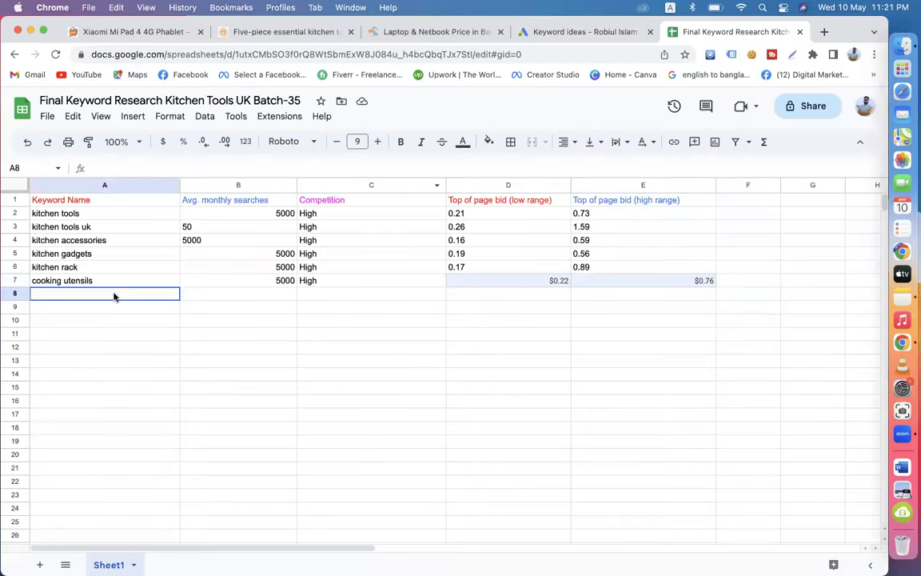
{"action": "key", "text": "super+v"}
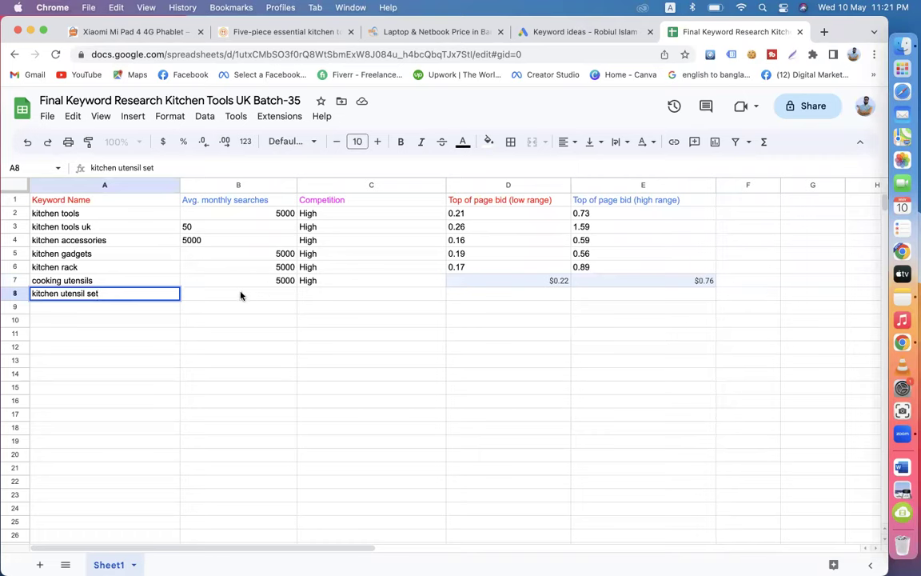
Step: Fill the 5000 average monthly searches and High competition values from row 7 into row 8 for kitchen utensil set
{"action": "left_click", "coordinate": [239, 296]}
{"action": "left_click", "coordinate": [264, 280]}
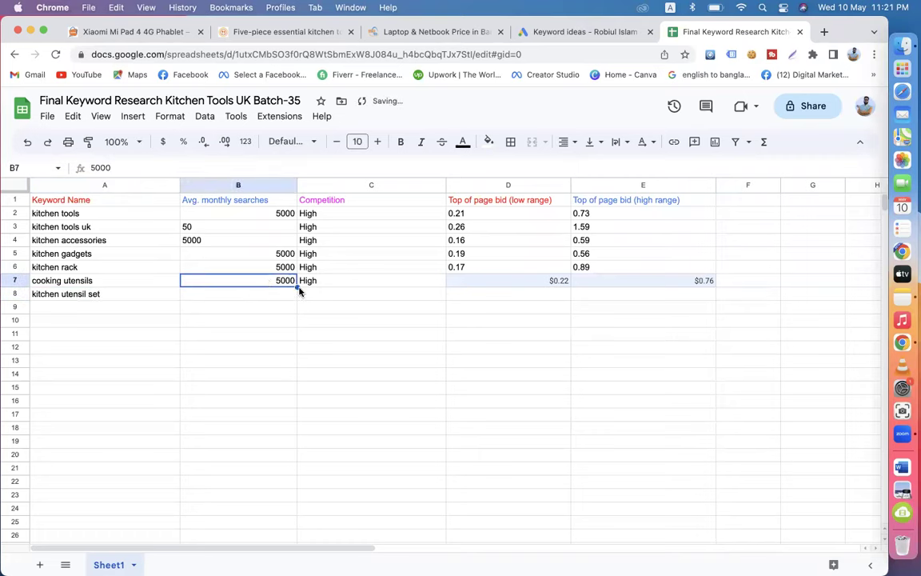
{"action": "left_click_drag", "start_coordinate": [300, 291], "coordinate": [298, 299]}
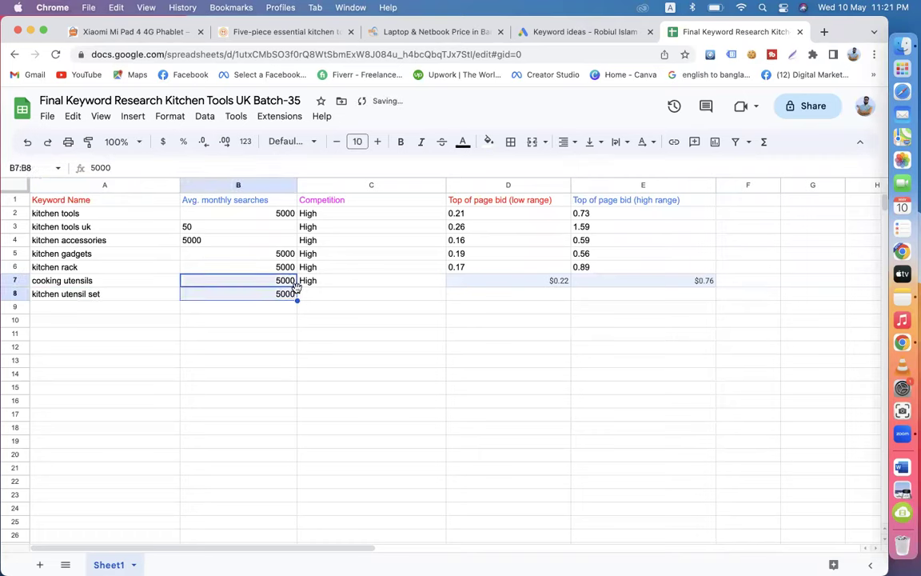
{"action": "left_click", "coordinate": [371, 285]}
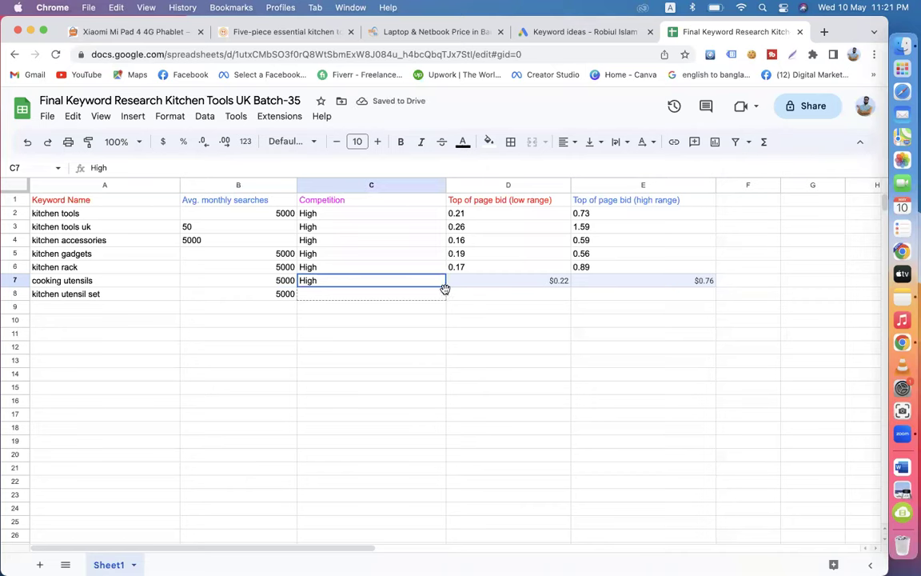
{"action": "left_click_drag", "start_coordinate": [446, 285], "coordinate": [448, 297]}
Step: Enter the kitchen utensil set bids in row 8, $0.22 low range and $0.67 high range, checking against Keyword Planner
{"action": "left_click", "coordinate": [487, 298]}
{"action": "left_click", "coordinate": [564, 34]}
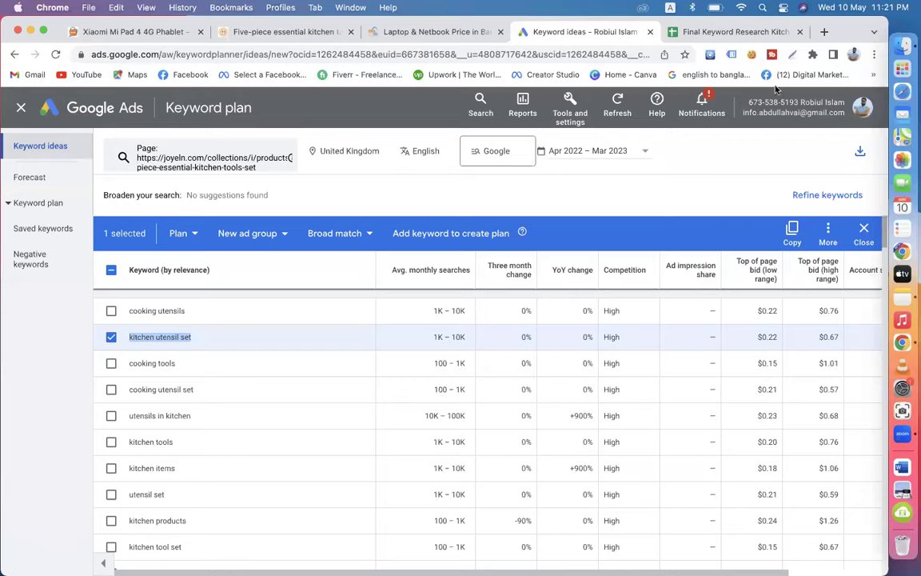
{"action": "left_click", "coordinate": [748, 36]}
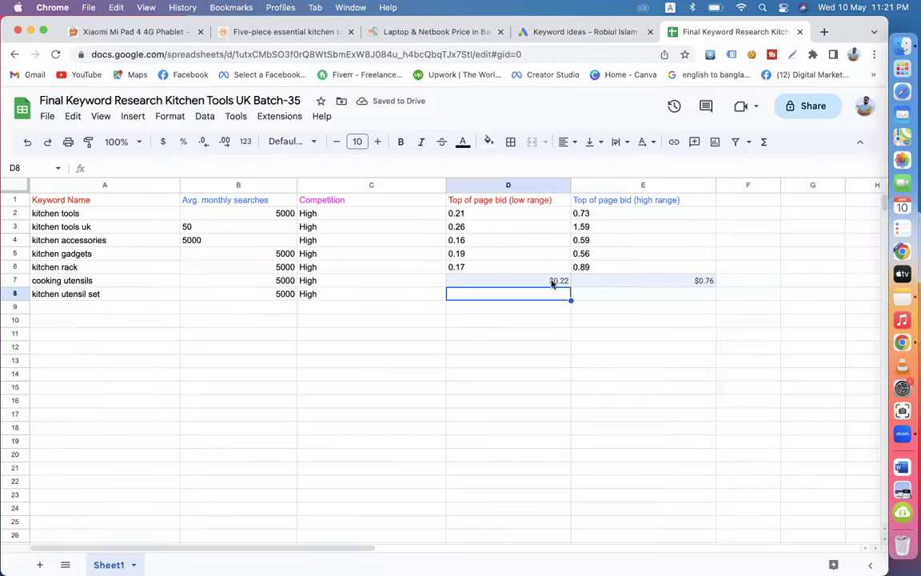
{"action": "left_click", "coordinate": [547, 280]}
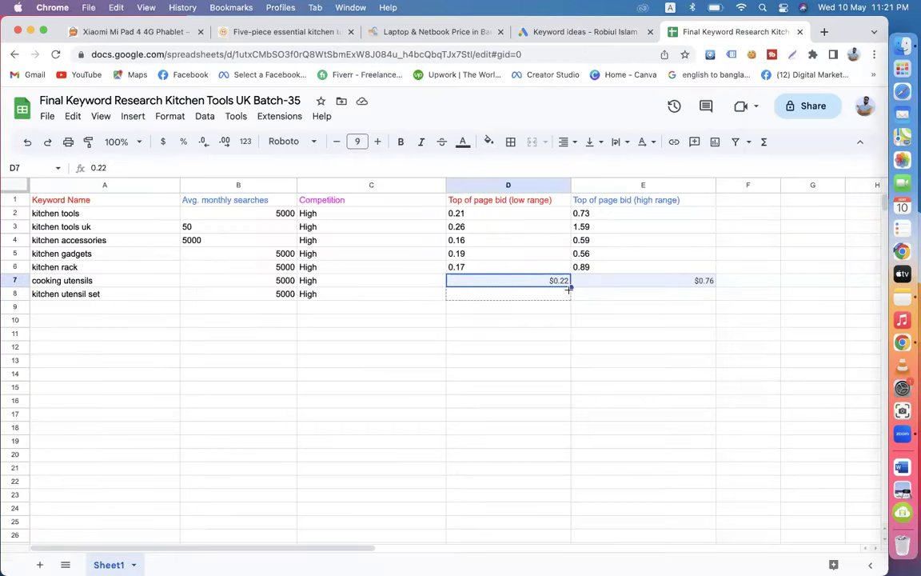
{"action": "left_click_drag", "start_coordinate": [569, 286], "coordinate": [568, 294]}
{"action": "left_click", "coordinate": [697, 286]}
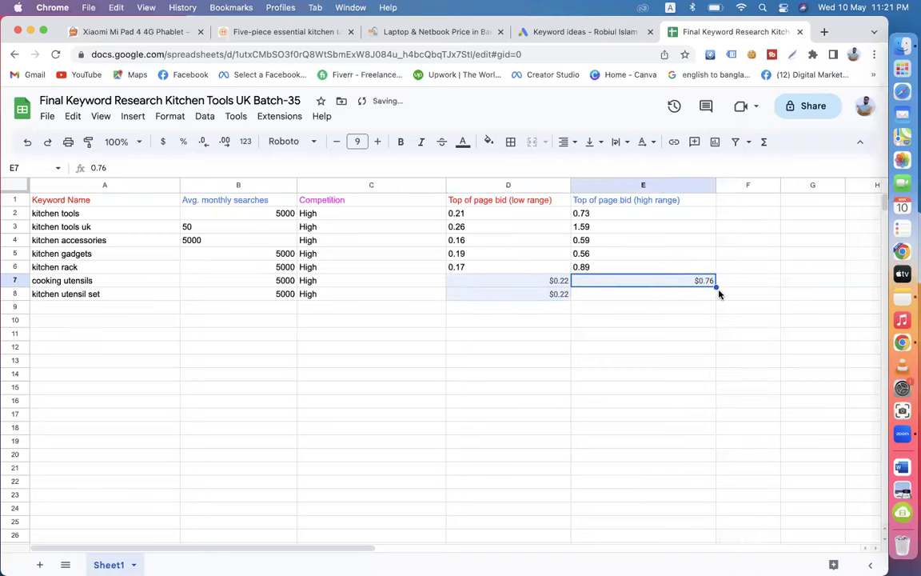
{"action": "left_click_drag", "start_coordinate": [716, 287], "coordinate": [710, 295]}
{"action": "left_click", "coordinate": [708, 295]}
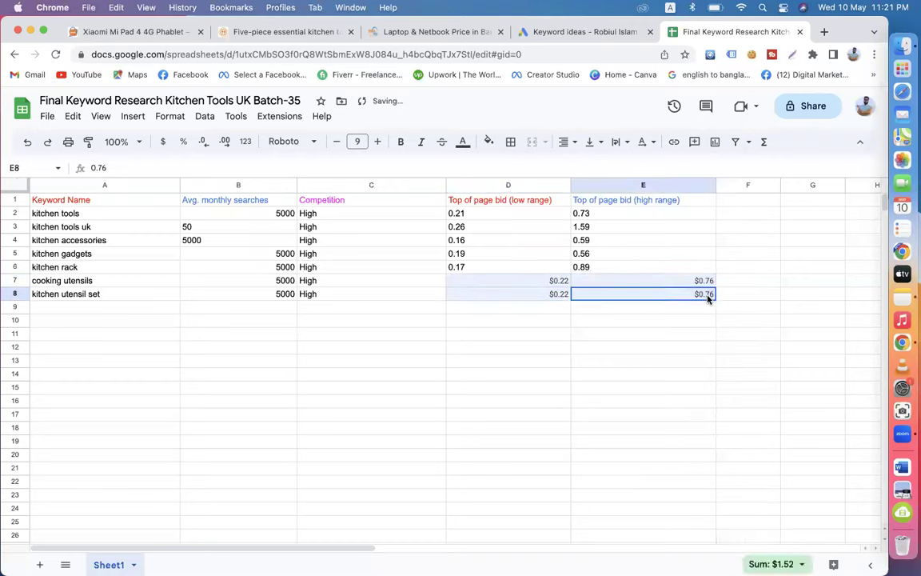
{"action": "type", "text": "0.6"}
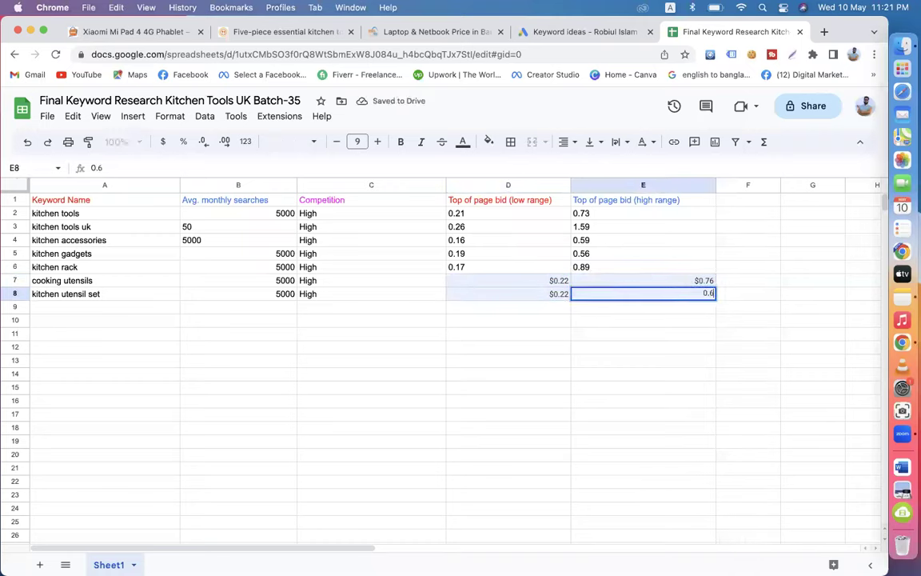
{"action": "left_click", "coordinate": [69, 310]}
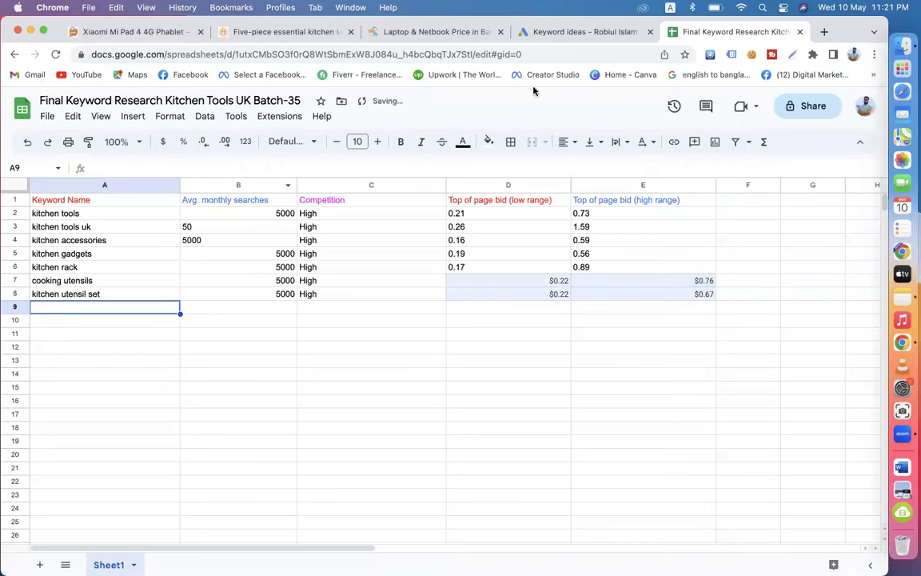
Step: Open the two-tier drying racks product page on JOYELN and copy its web address
{"action": "left_click", "coordinate": [559, 32]}
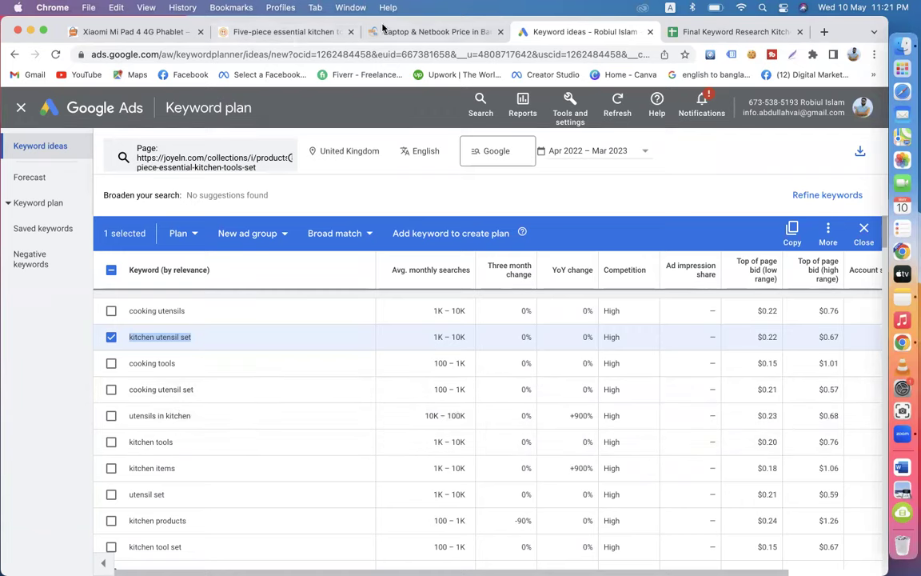
{"action": "left_click", "coordinate": [254, 32]}
{"action": "left_click", "coordinate": [15, 54]}
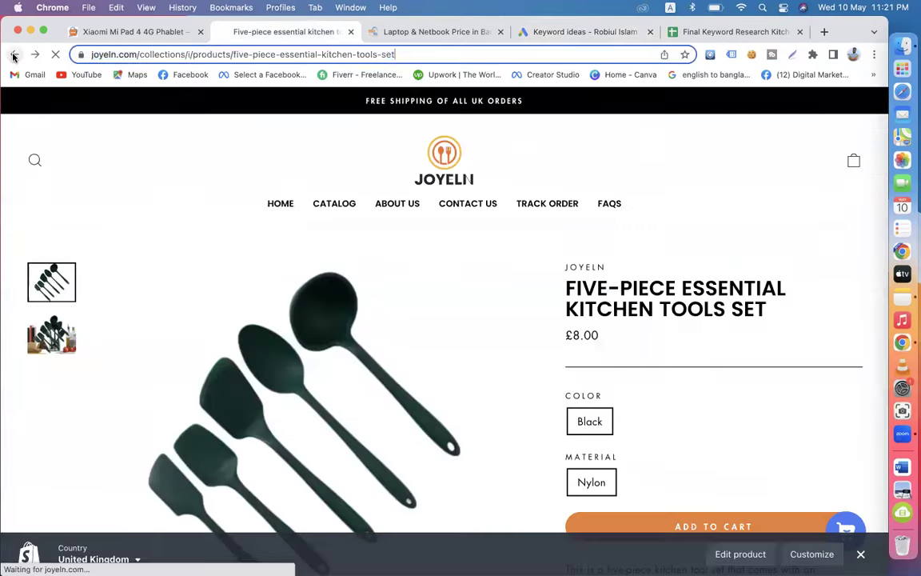
{"action": "left_click", "coordinate": [380, 374]}
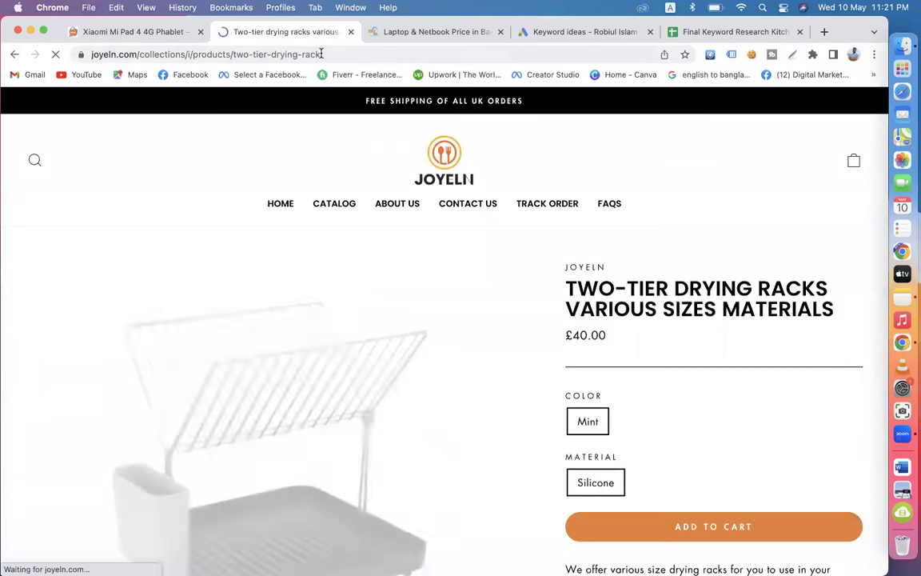
{"action": "left_click", "coordinate": [333, 54]}
{"action": "key", "text": "super+c"}
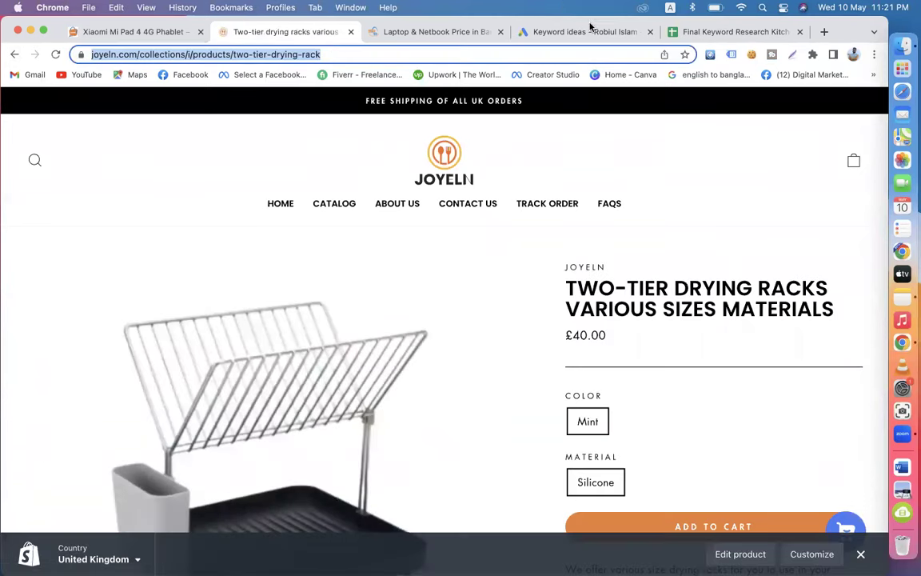
{"action": "left_click", "coordinate": [590, 29]}
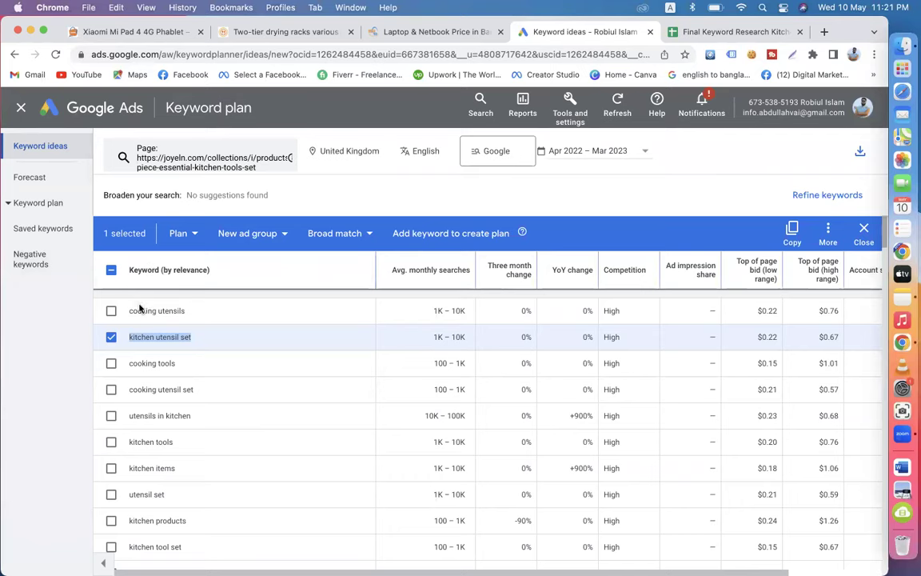
{"action": "left_click", "coordinate": [264, 32]}
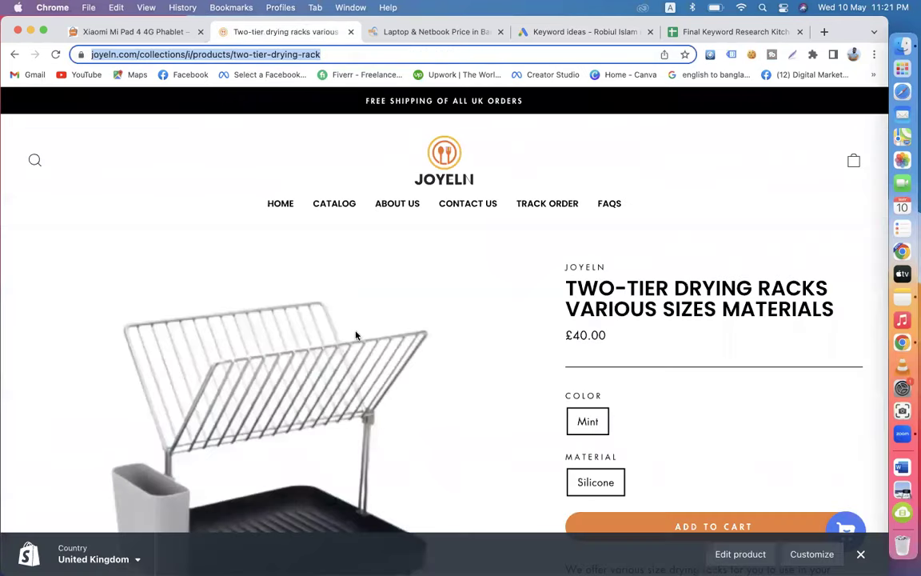
Step: Look over the Star Tech laptop category page and select its web address
{"action": "left_click", "coordinate": [414, 32]}
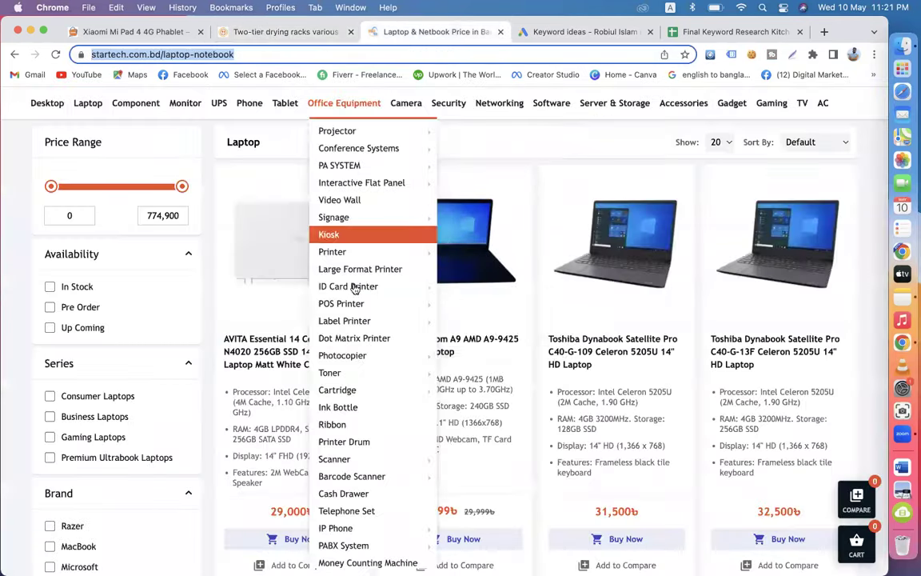
{"action": "scroll", "coordinate": [580, 344], "scroll_direction": "down", "scroll_amount": 5}
{"action": "scroll", "coordinate": [574, 377], "scroll_direction": "down", "scroll_amount": 5}
{"action": "scroll", "coordinate": [573, 376], "scroll_direction": "up", "scroll_amount": 15}
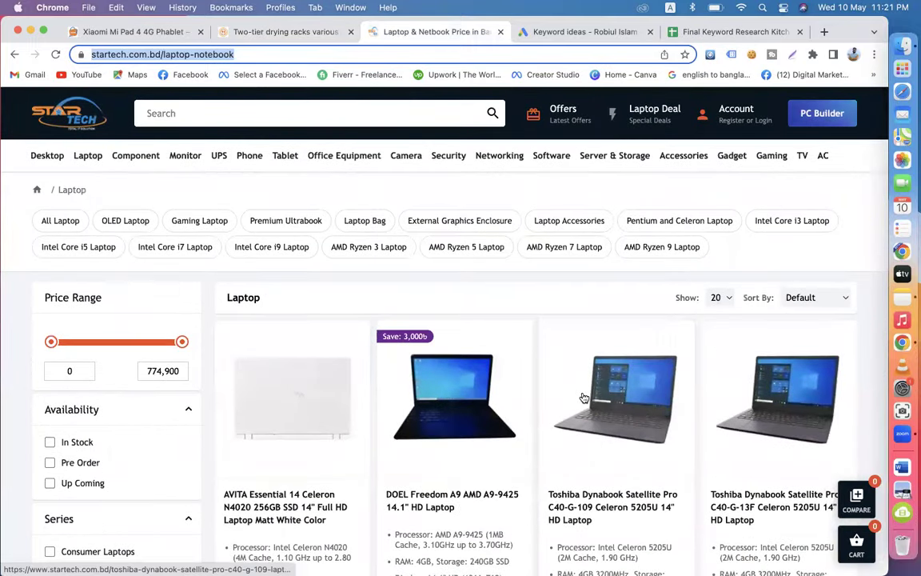
{"action": "left_click", "coordinate": [216, 50]}
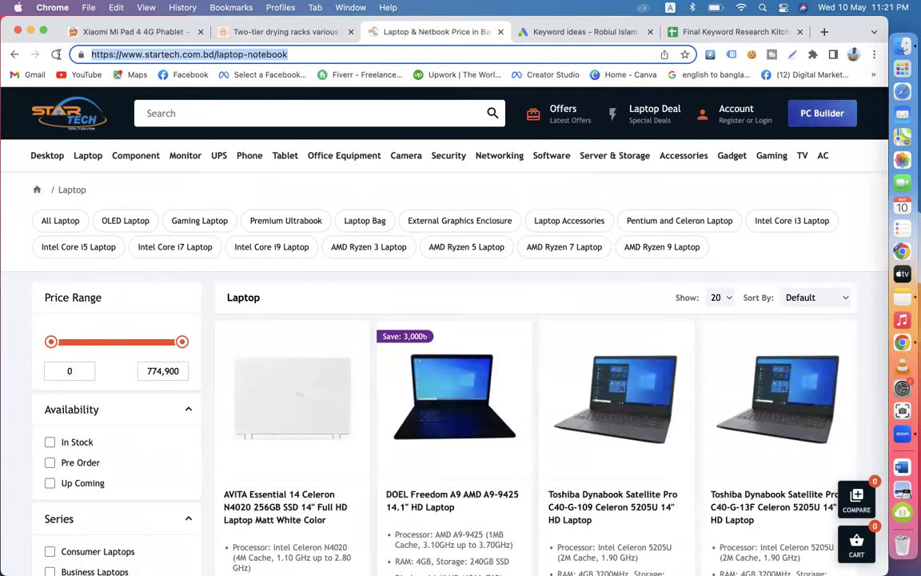
Step: Replace the page address in Keyword Planner's website search with the copied two-tier drying racks product page address
{"action": "left_click", "coordinate": [128, 32]}
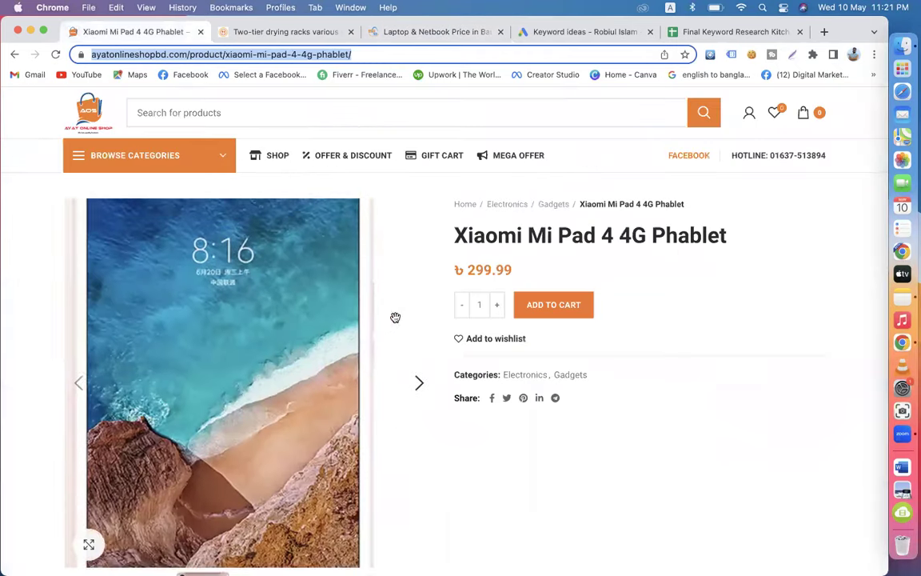
{"action": "left_click", "coordinate": [274, 32]}
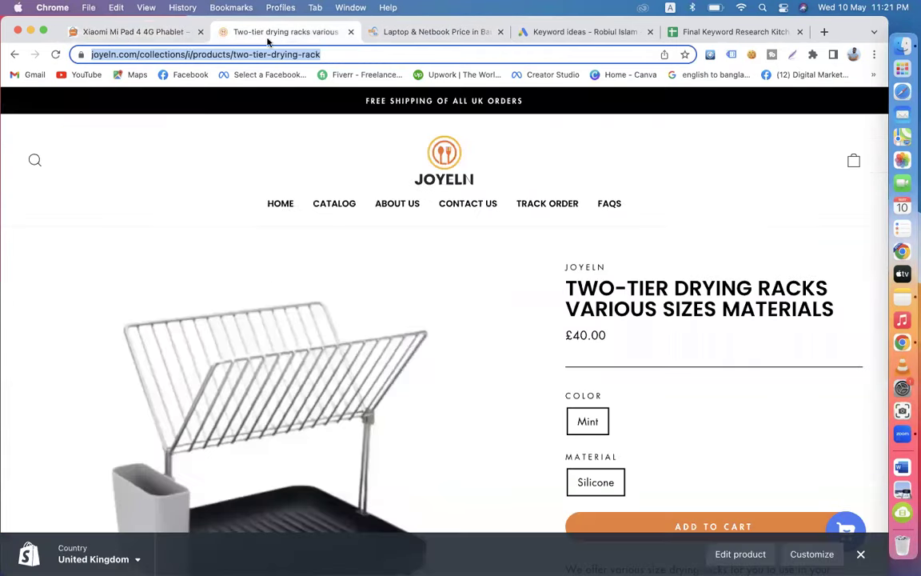
{"action": "left_click", "coordinate": [563, 33]}
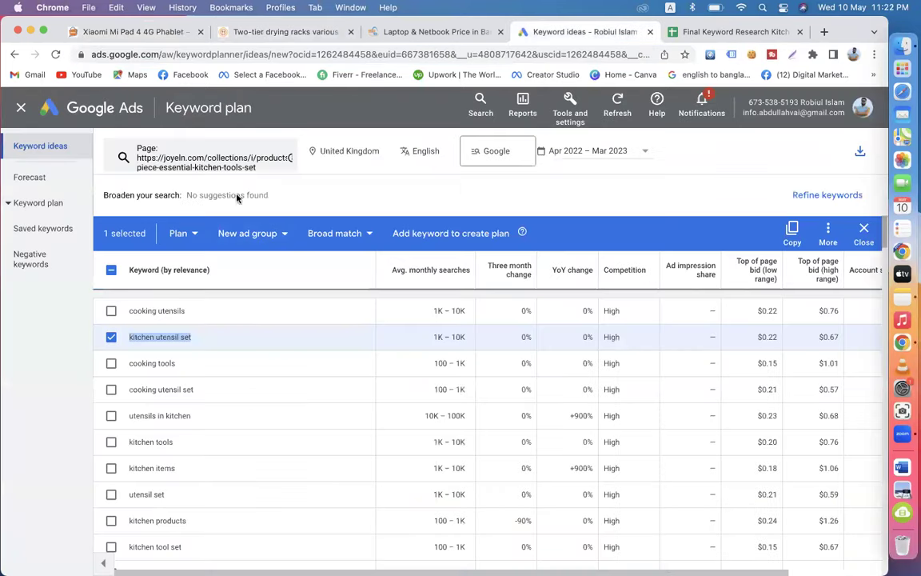
{"action": "left_click", "coordinate": [244, 151]}
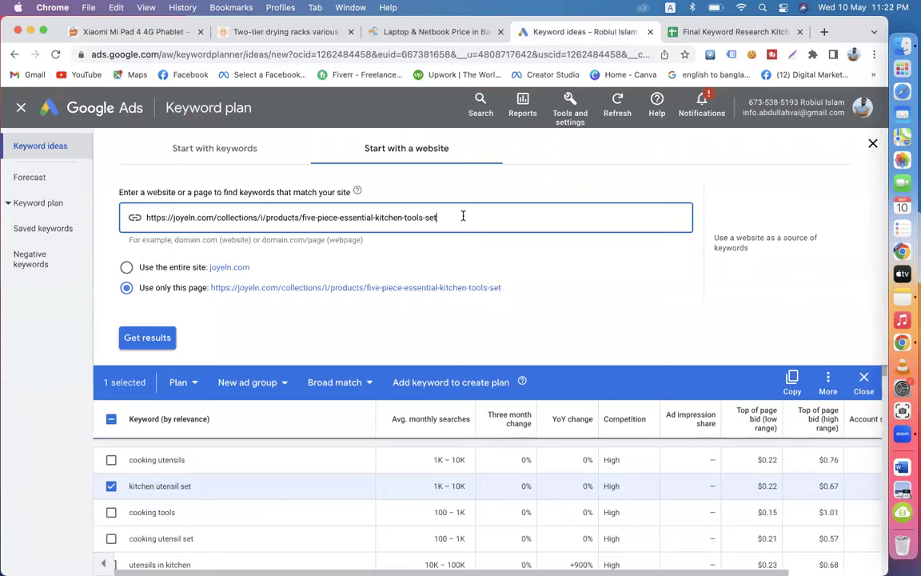
{"action": "left_click_drag", "start_coordinate": [449, 214], "coordinate": [145, 221]}
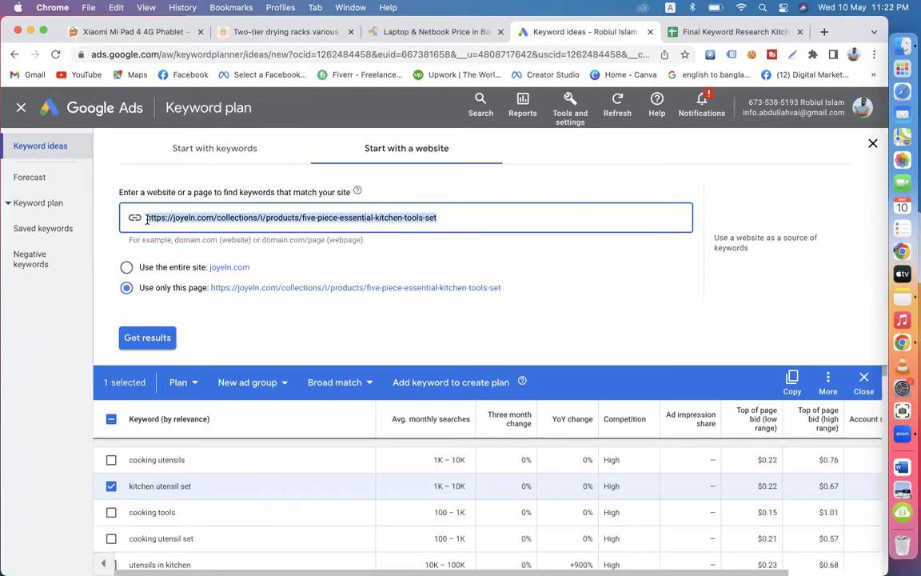
{"action": "key", "text": "super+v"}
Step: Compare the two-tier drying racks product page with the Star Tech laptop category page and the Xiaomi Mi Pad 4 product page
{"action": "left_click", "coordinate": [266, 33]}
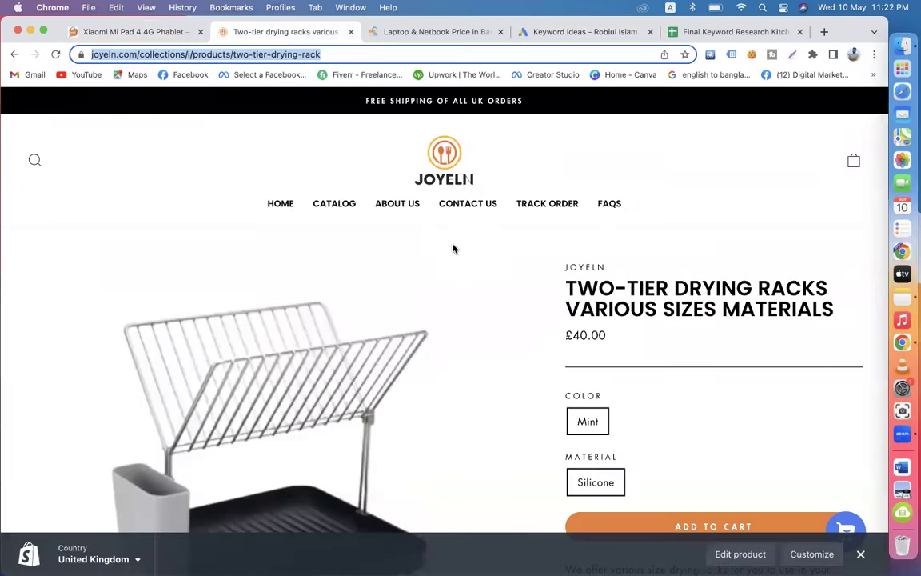
{"action": "scroll", "coordinate": [349, 376], "scroll_direction": "down", "scroll_amount": 5}
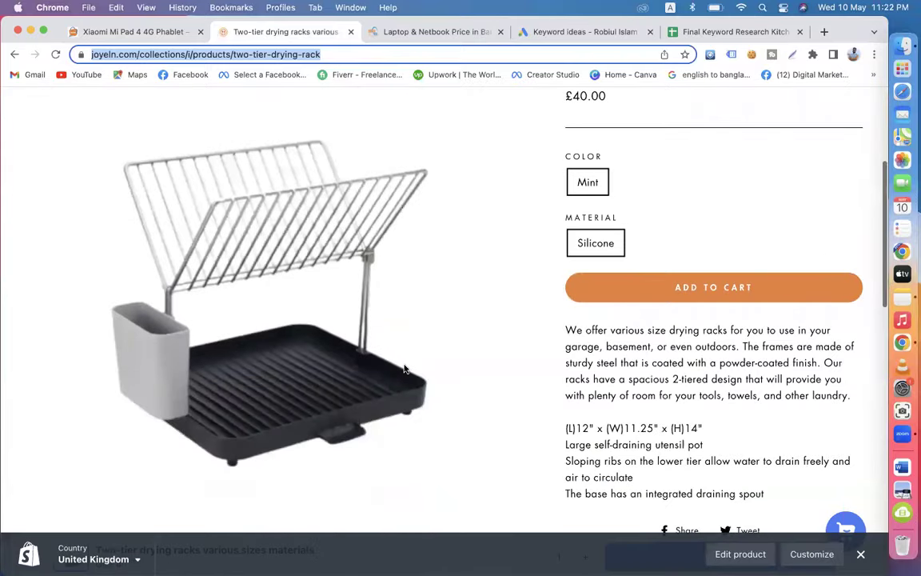
{"action": "scroll", "coordinate": [349, 366], "scroll_direction": "up", "scroll_amount": 5}
{"action": "left_click", "coordinate": [411, 32]}
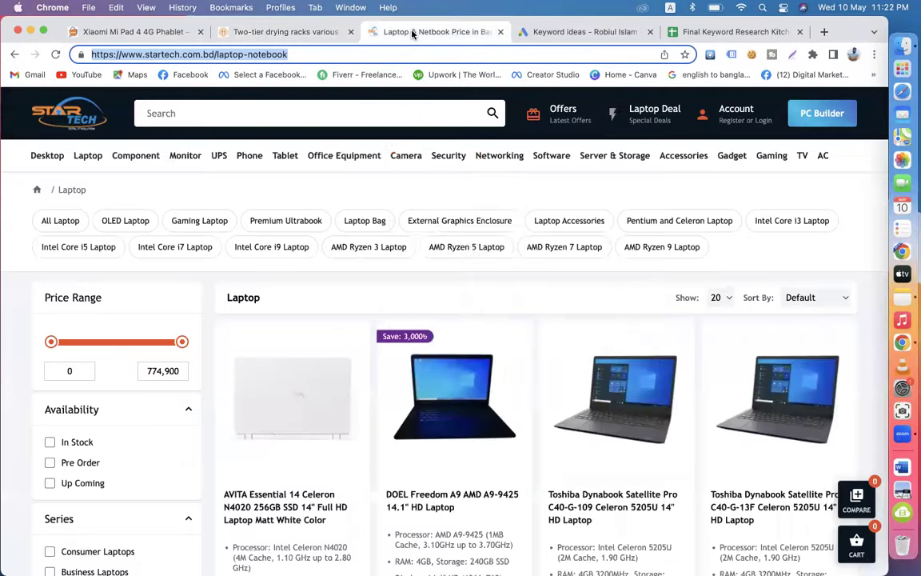
{"action": "scroll", "coordinate": [469, 368], "scroll_direction": "down", "scroll_amount": 10}
{"action": "scroll", "coordinate": [470, 368], "scroll_direction": "up", "scroll_amount": 10}
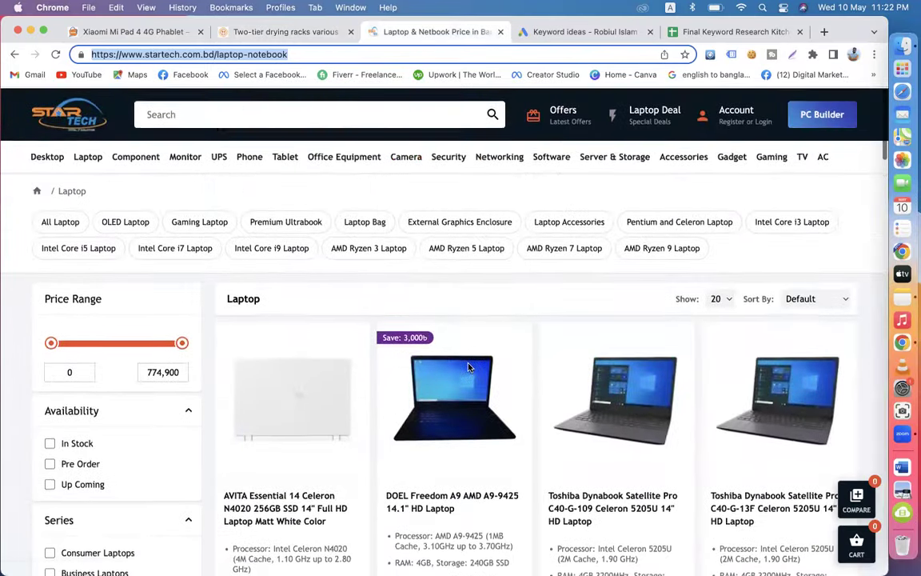
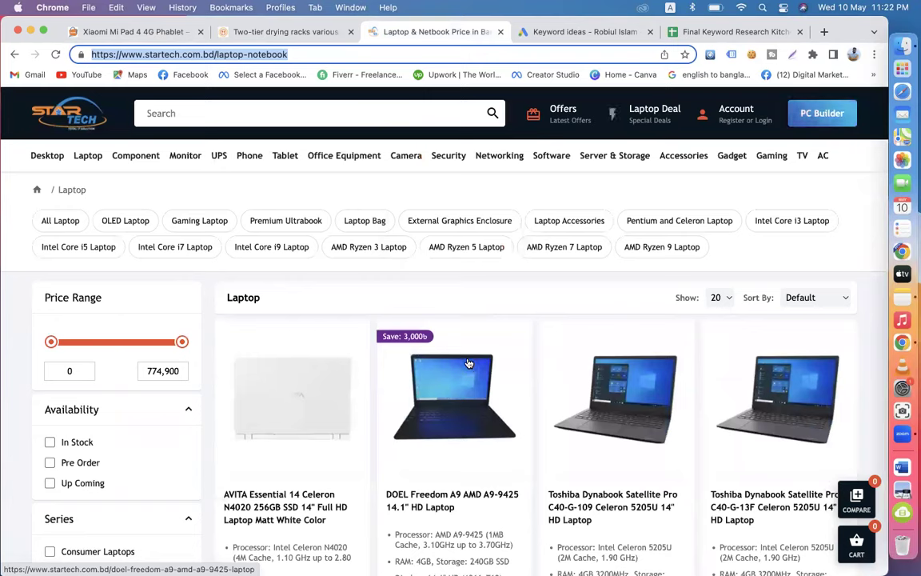
{"action": "mouse_move", "coordinate": [552, 157]}
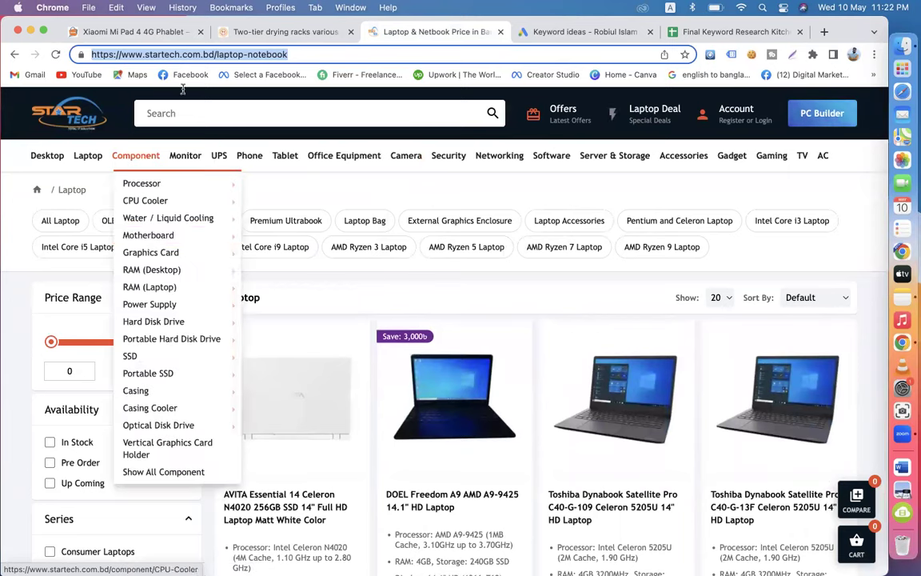
{"action": "key", "text": "super+1"}
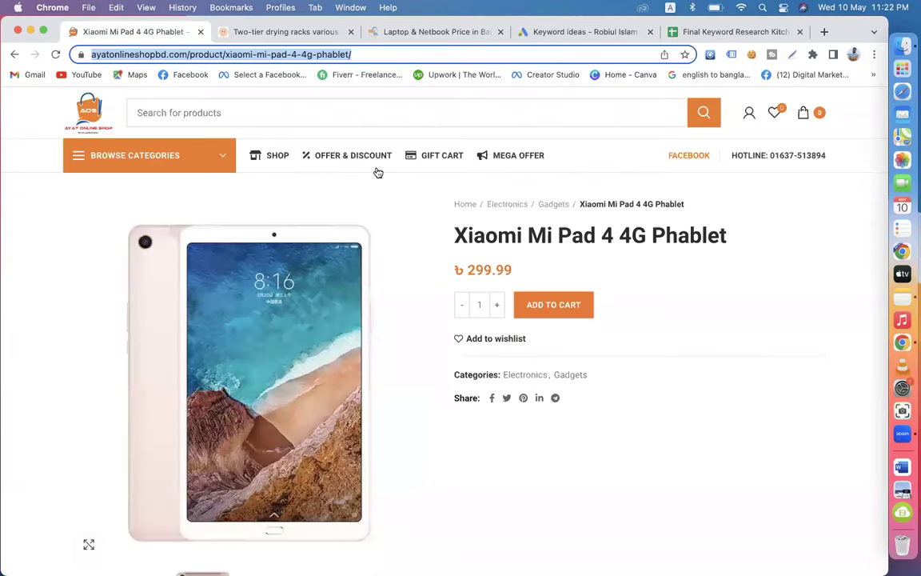
Step: Get keyword ideas for only the two-tier drying racks page in Keyword Planner and review the resulting list
{"action": "left_click", "coordinate": [562, 34]}
{"action": "left_click", "coordinate": [134, 336]}
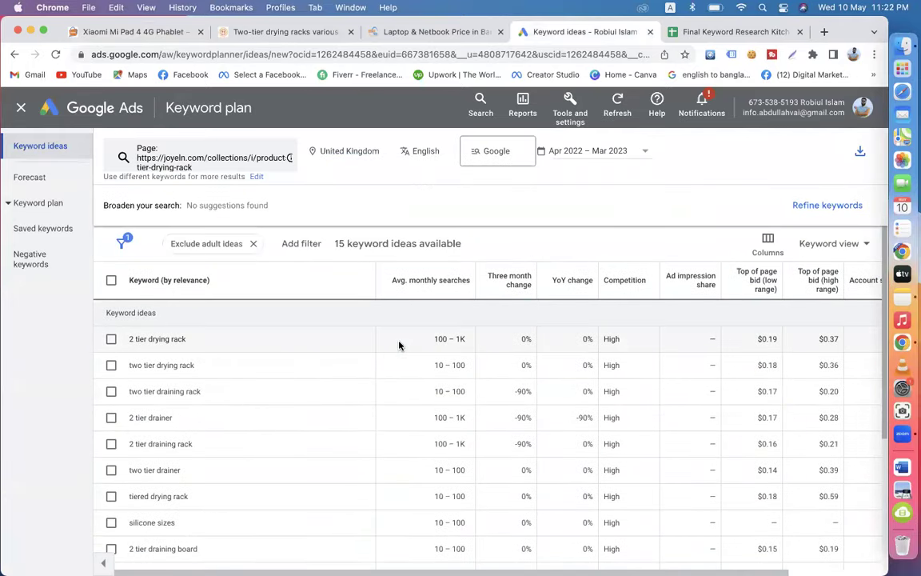
{"action": "scroll", "coordinate": [399, 346], "scroll_direction": "down", "scroll_amount": 5}
{"action": "scroll", "coordinate": [400, 345], "scroll_direction": "up", "scroll_amount": 5}
{"action": "scroll", "coordinate": [399, 345], "scroll_direction": "down", "scroll_amount": 5}
{"action": "scroll", "coordinate": [400, 346], "scroll_direction": "down", "scroll_amount": 2}
{"action": "scroll", "coordinate": [399, 342], "scroll_direction": "up", "scroll_amount": 5}
{"action": "scroll", "coordinate": [525, 453], "scroll_direction": "down", "scroll_amount": 5}
{"action": "scroll", "coordinate": [521, 423], "scroll_direction": "up", "scroll_amount": 5}
{"action": "mouse_move", "coordinate": [509, 288]}
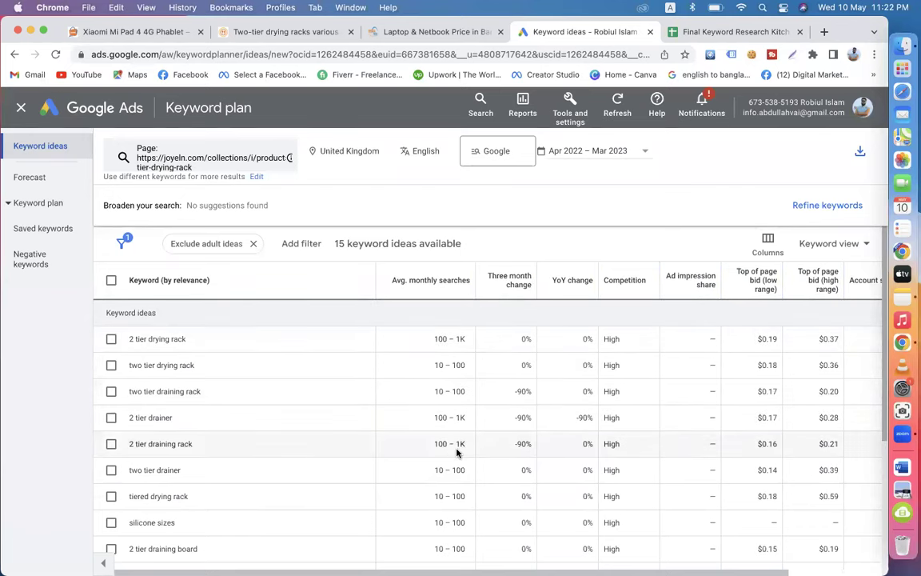
Step: Copy the keyword drain racks from the Keyword Planner results into cell A9 of the final keyword spreadsheet
{"action": "scroll", "coordinate": [430, 452], "scroll_direction": "down", "scroll_amount": 5}
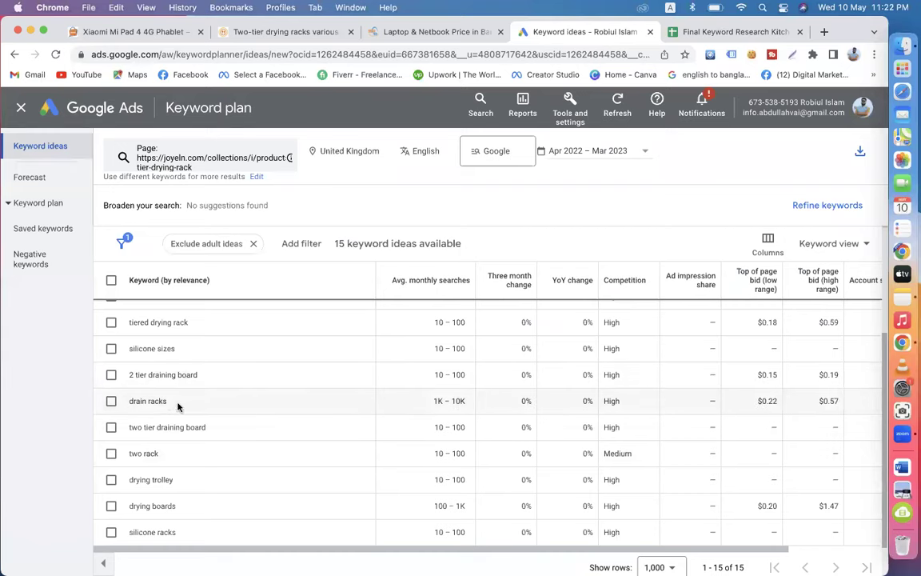
{"action": "left_click_drag", "start_coordinate": [168, 403], "coordinate": [125, 403]}
{"action": "key", "text": "super+c"}
{"action": "left_click", "coordinate": [706, 32]}
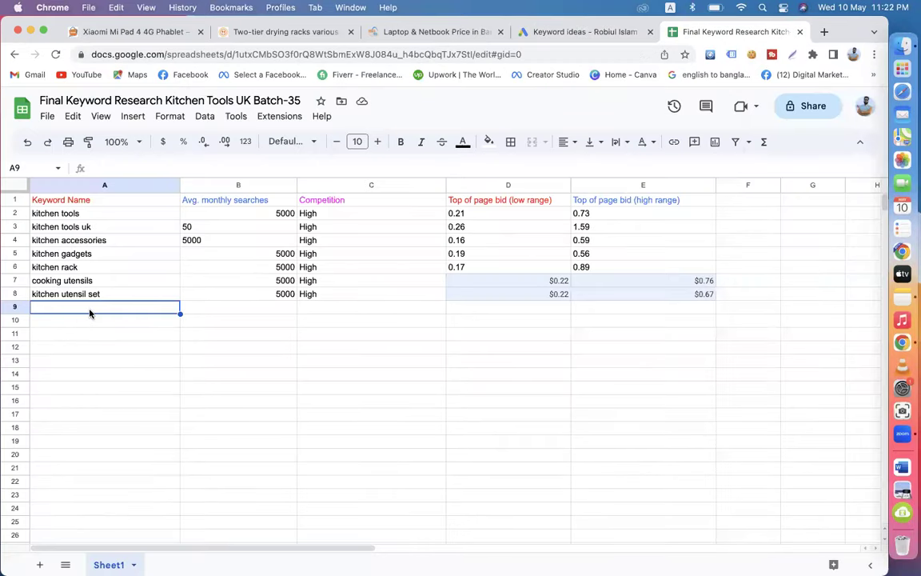
{"action": "key", "text": "super+v"}
Step: Fill the 5000 average monthly searches and High competition values from row 8 into row 9, after checking the drying racks product page
{"action": "left_click", "coordinate": [212, 308]}
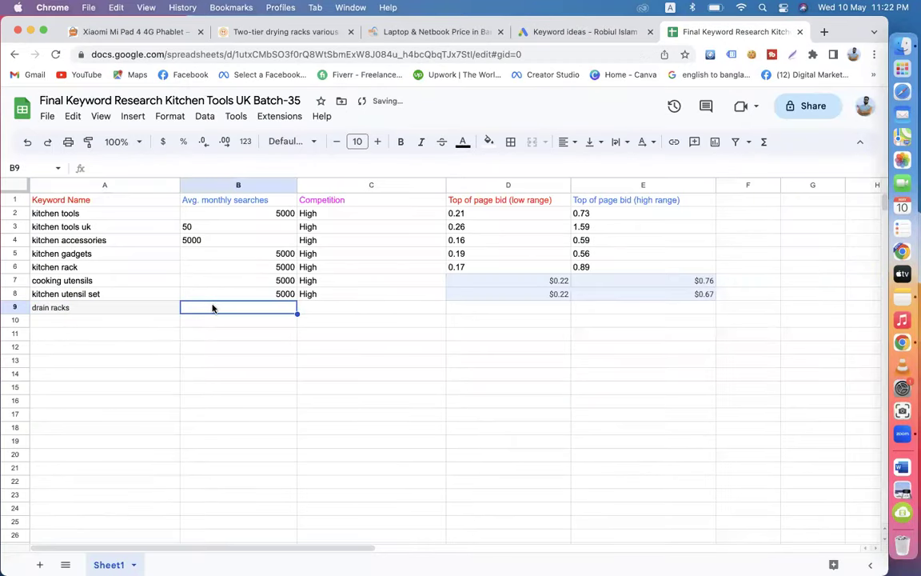
{"action": "left_click", "coordinate": [280, 33]}
{"action": "mouse_move", "coordinate": [678, 289]}
{"action": "left_mouse_down"}
{"action": "mouse_move", "coordinate": [835, 288]}
{"action": "mouse_move", "coordinate": [759, 288]}
{"action": "mouse_move", "coordinate": [716, 326]}
{"action": "mouse_move", "coordinate": [714, 290]}
{"action": "mouse_move", "coordinate": [681, 290]}
{"action": "left_mouse_up"}
{"action": "left_click", "coordinate": [705, 32]}
{"action": "left_click", "coordinate": [265, 295]}
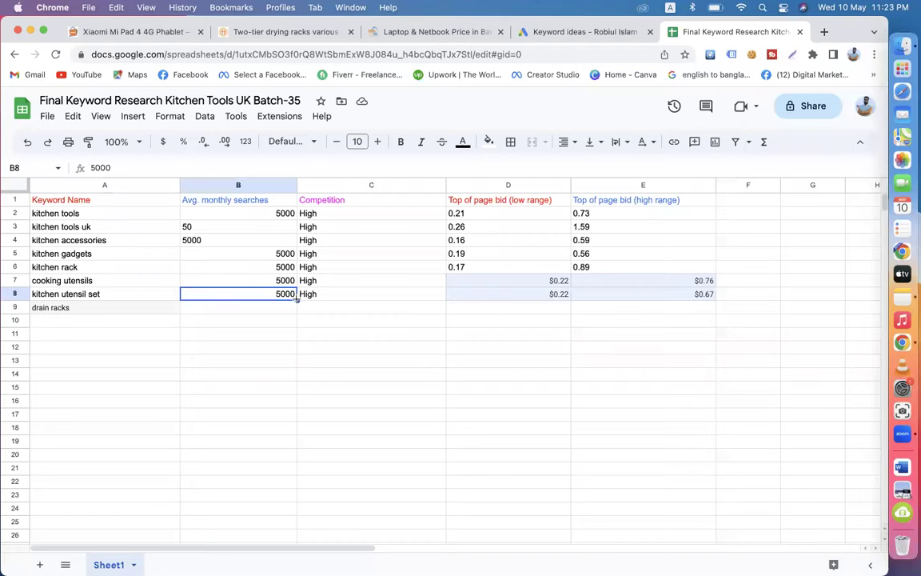
{"action": "left_click_drag", "start_coordinate": [296, 297], "coordinate": [335, 308]}
{"action": "left_click", "coordinate": [338, 307]}
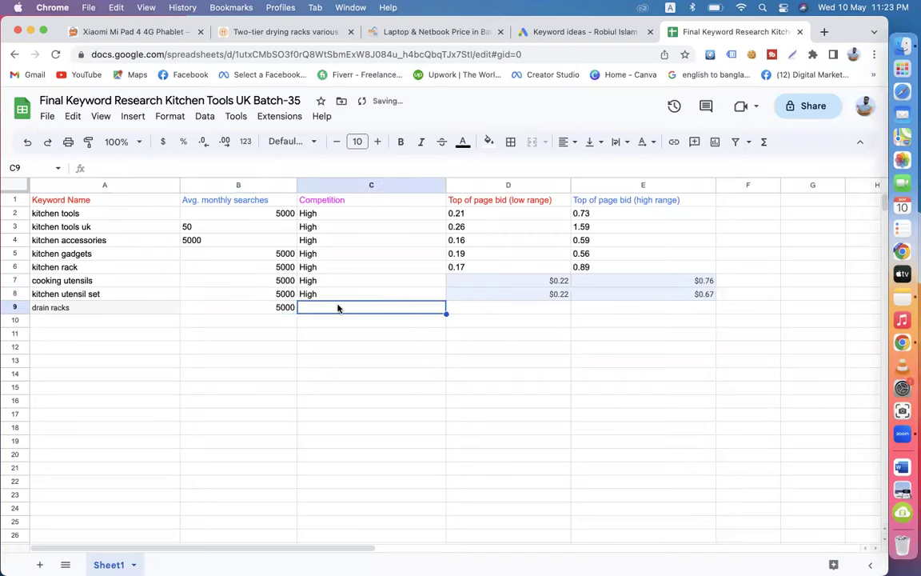
{"action": "left_click", "coordinate": [407, 293]}
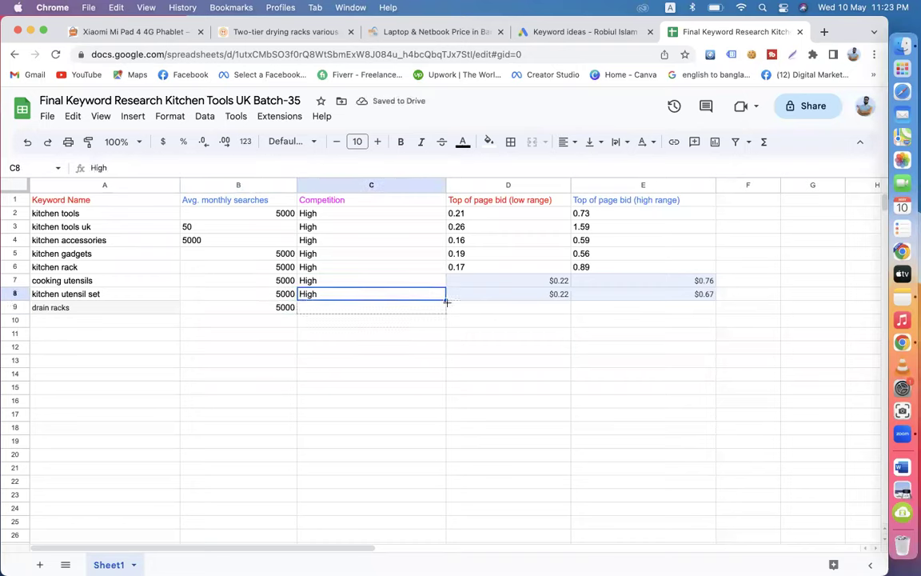
{"action": "left_click_drag", "start_coordinate": [446, 299], "coordinate": [471, 307]}
Step: Check the drain racks bids in Keyword Planner and fill the $0.22 low range bid from D8 into D9
{"action": "left_click", "coordinate": [503, 310]}
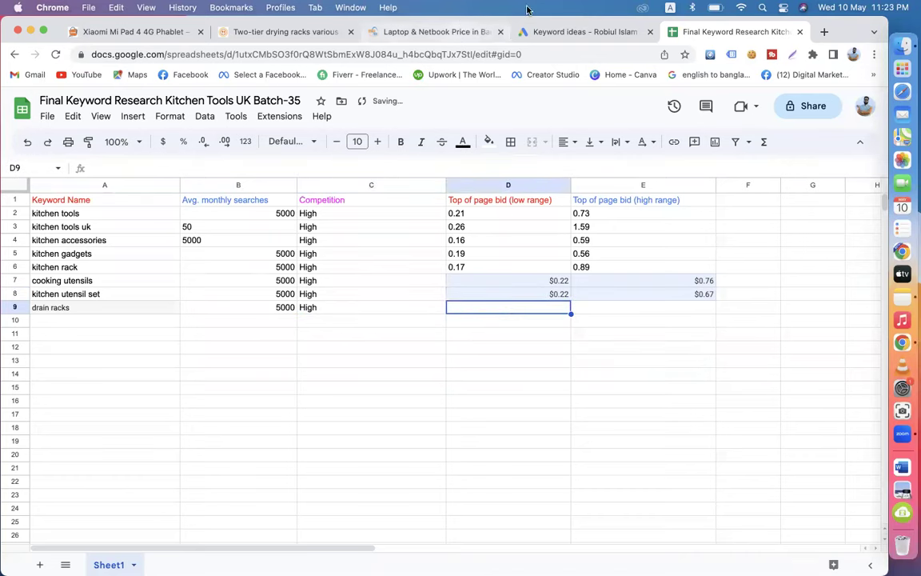
{"action": "left_click", "coordinate": [550, 31]}
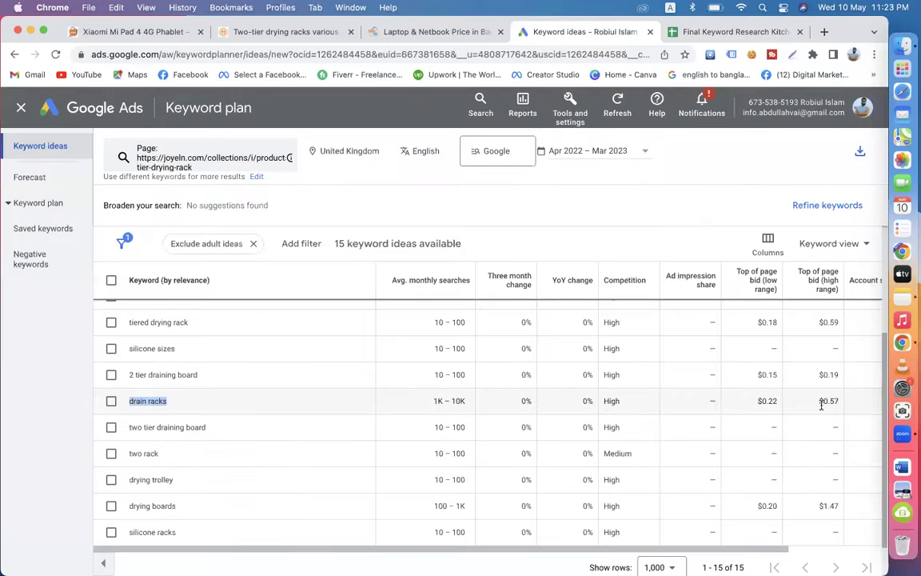
{"action": "left_click", "coordinate": [704, 32]}
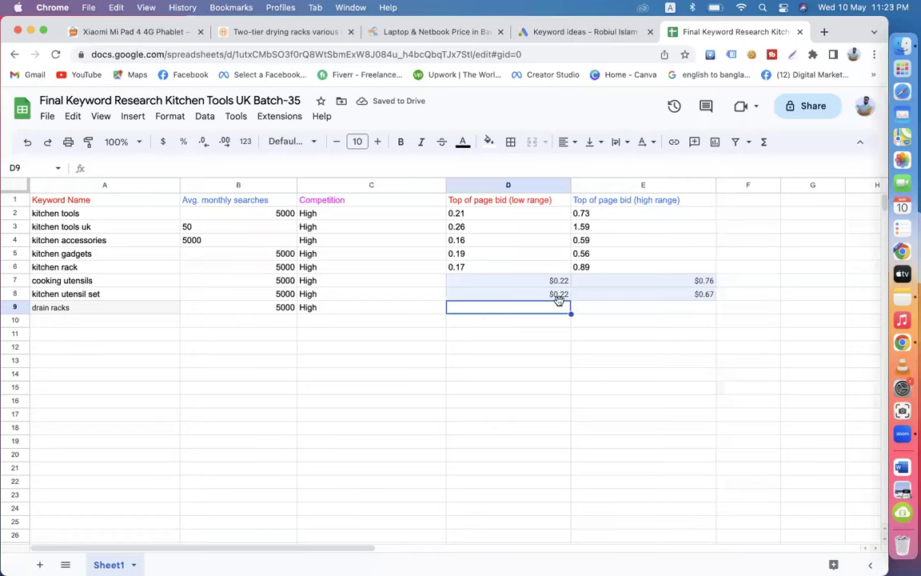
{"action": "left_click", "coordinate": [559, 295]}
{"action": "key", "text": "Delete"}
{"action": "type", "text": "$0.22"}
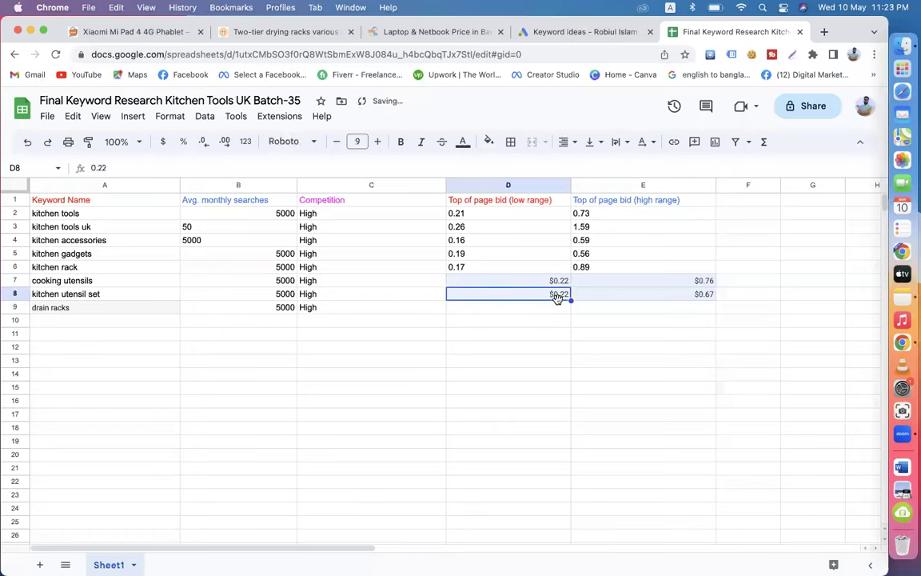
{"action": "left_click", "coordinate": [550, 311]}
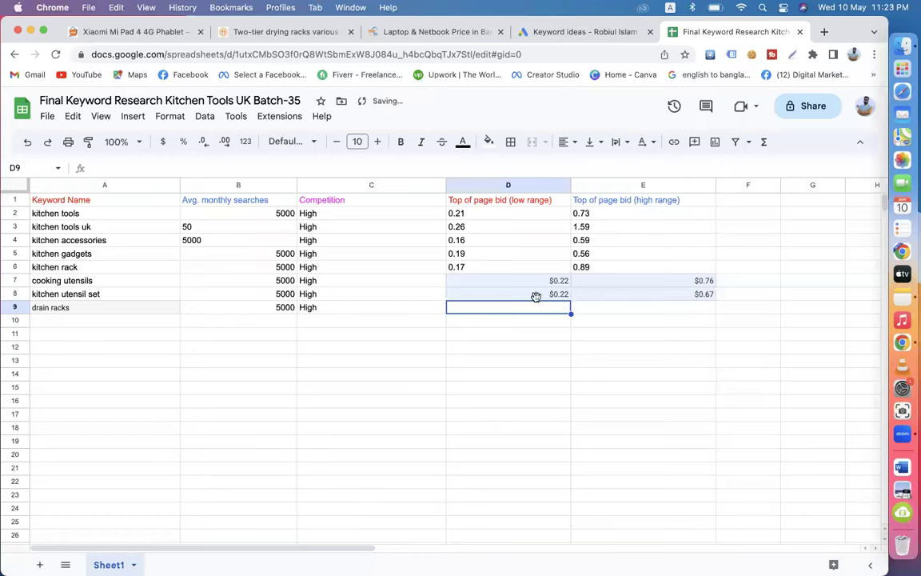
{"action": "left_click", "coordinate": [524, 294]}
{"action": "left_click_drag", "start_coordinate": [571, 300], "coordinate": [564, 314]}
Step: Fill the high range bid cell E8 down to E9 and change the drain racks value to $0.57
{"action": "left_click", "coordinate": [678, 296]}
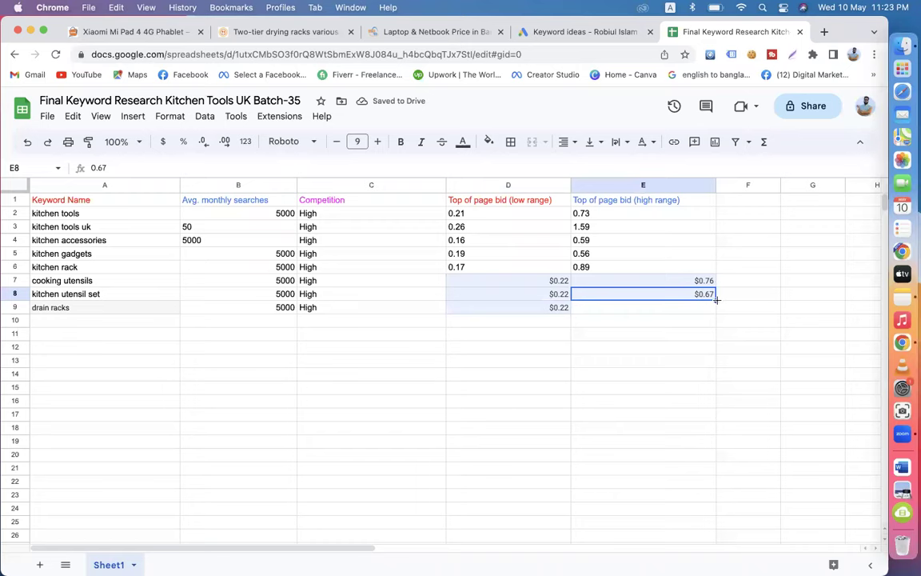
{"action": "left_click_drag", "start_coordinate": [716, 301], "coordinate": [714, 302]}
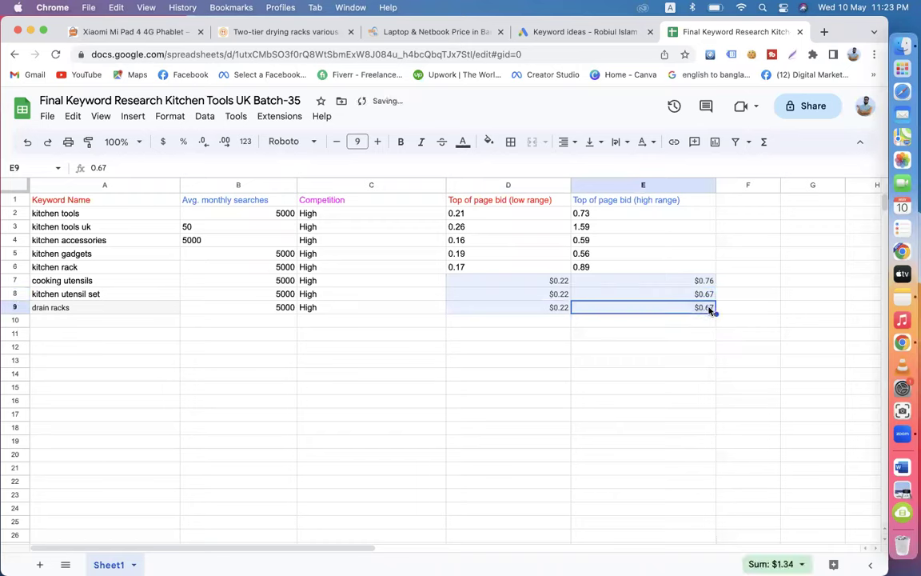
{"action": "double_click", "coordinate": [709, 308]}
{"action": "key", "text": "BackSpace"}
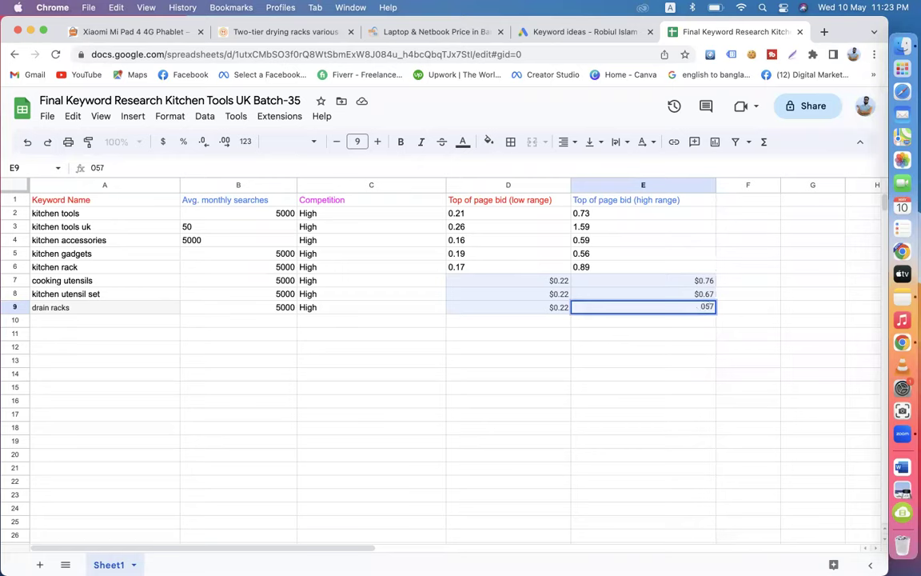
Step: Open the wood handle silicone soup ladle product page from the JOYELN kitchen tools collection and copy its web address
{"action": "left_click", "coordinate": [282, 30]}
{"action": "left_click", "coordinate": [15, 55]}
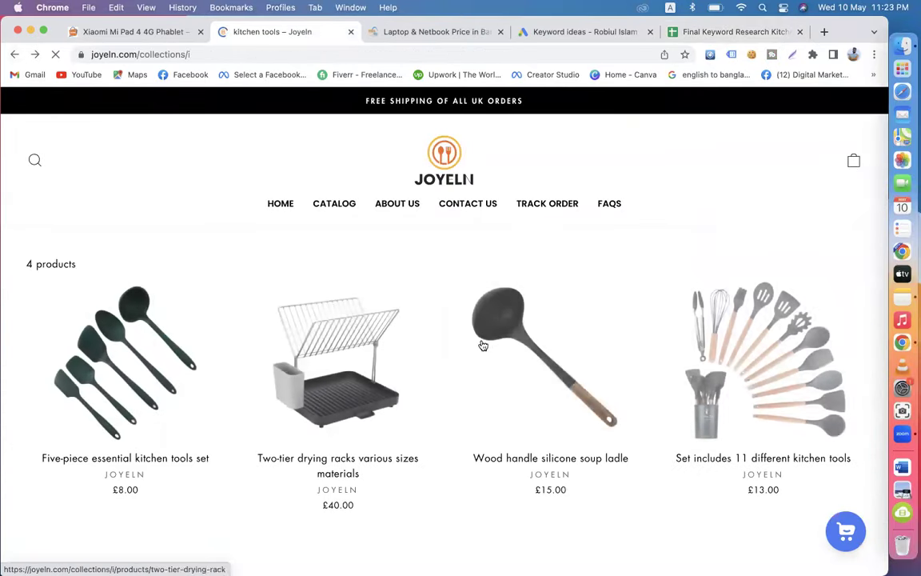
{"action": "left_click", "coordinate": [504, 332]}
{"action": "left_click", "coordinate": [391, 55]}
{"action": "key", "text": "super+c"}
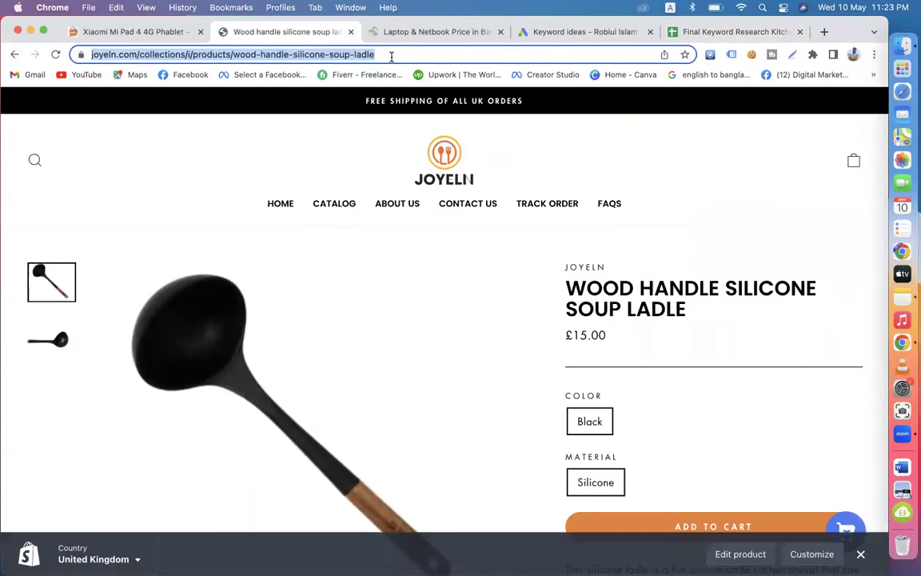
{"action": "left_click", "coordinate": [557, 33]}
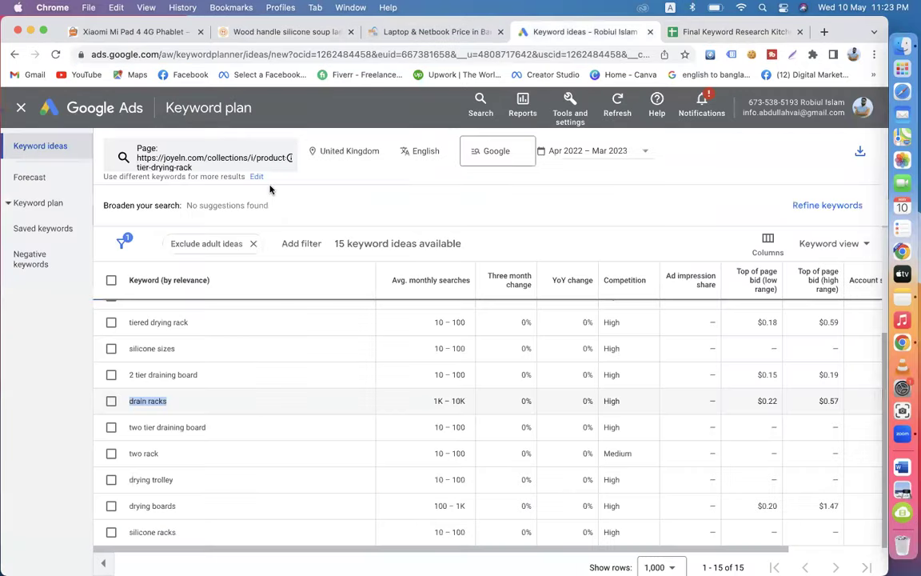
{"action": "left_click", "coordinate": [270, 161]}
{"action": "key", "text": "super+a"}
{"action": "key", "text": "super+v"}
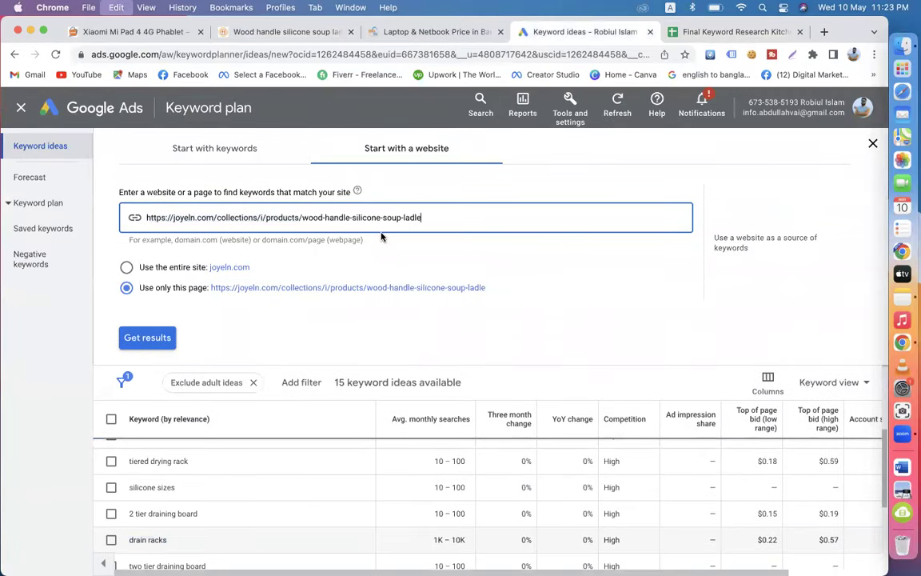
{"action": "left_click", "coordinate": [147, 338]}
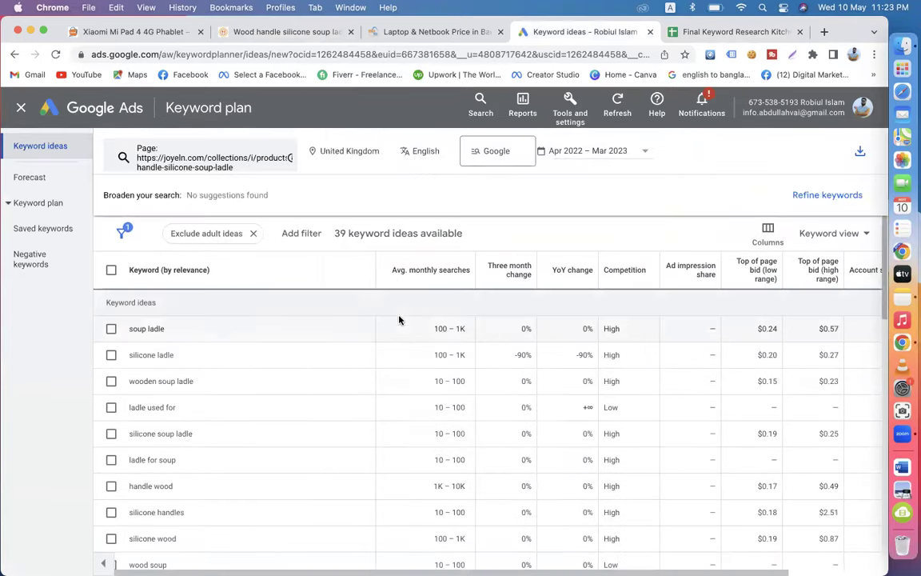
Step: Pick the keyword "handle wood" from the soup ladle page's keyword ideas and enter it in cell A10 of the keyword research sheet
{"action": "left_click", "coordinate": [391, 31]}
{"action": "mouse_move", "coordinate": [429, 163]}
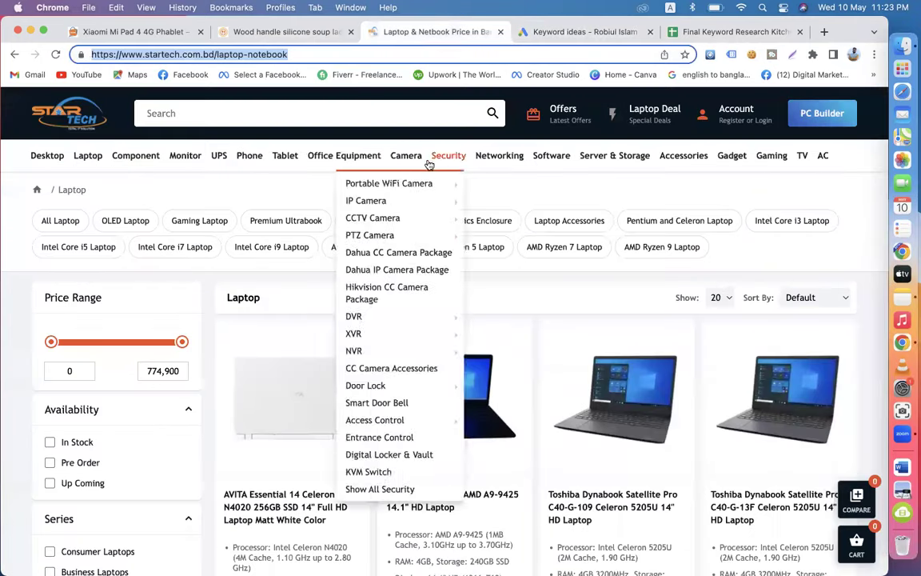
{"action": "left_click", "coordinate": [528, 34]}
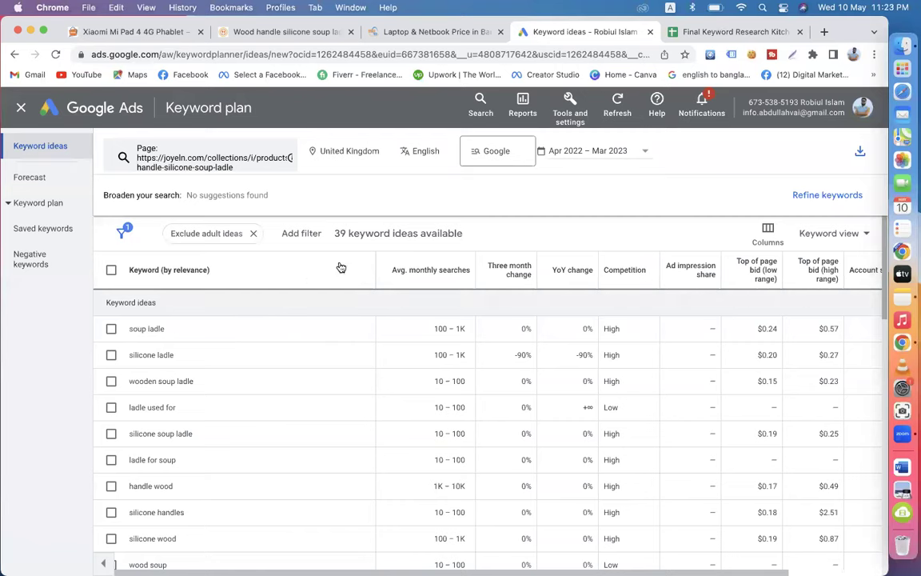
{"action": "scroll", "coordinate": [230, 378], "scroll_direction": "down", "scroll_amount": 5}
{"action": "scroll", "coordinate": [230, 378], "scroll_direction": "up", "scroll_amount": 5}
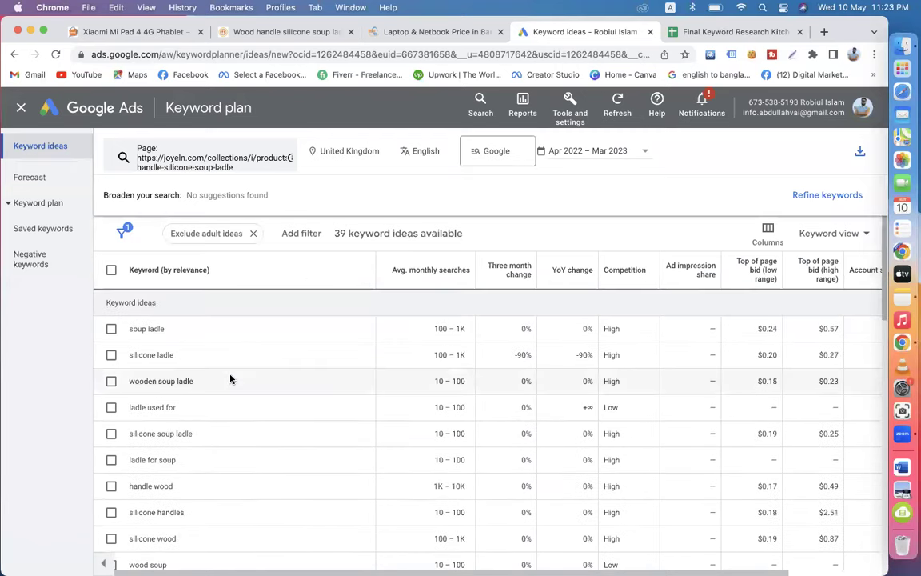
{"action": "scroll", "coordinate": [305, 419], "scroll_direction": "down", "scroll_amount": 3}
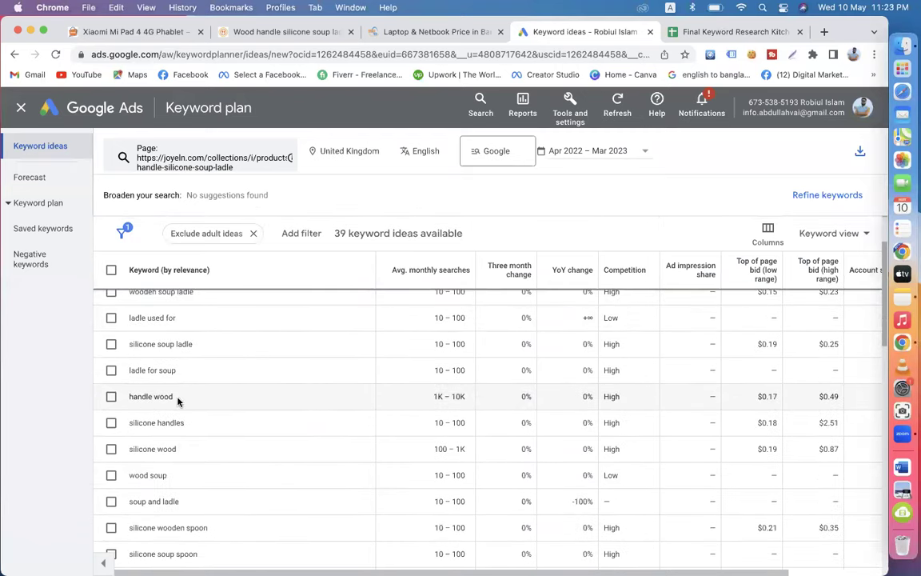
{"action": "left_click_drag", "start_coordinate": [178, 402], "coordinate": [129, 395]}
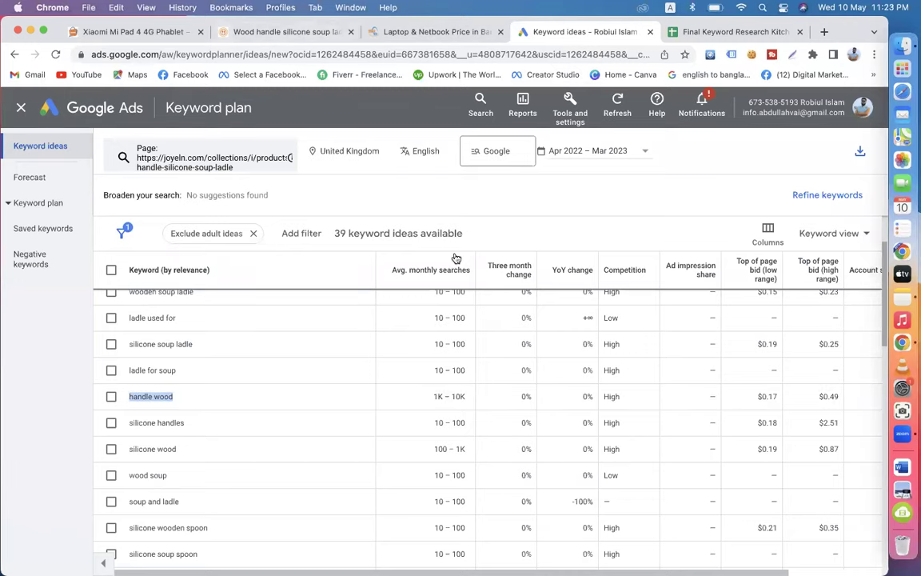
{"action": "left_click", "coordinate": [318, 35]}
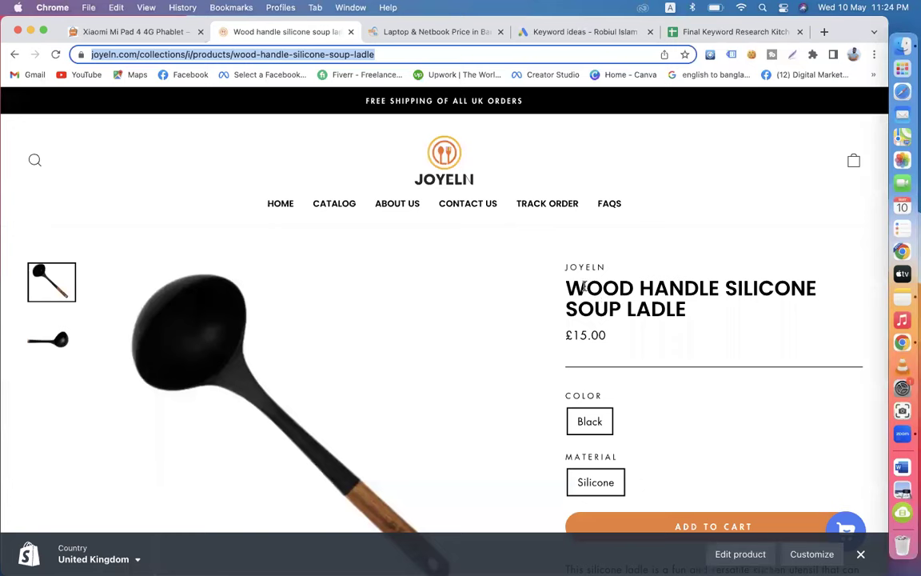
{"action": "left_click", "coordinate": [700, 32]}
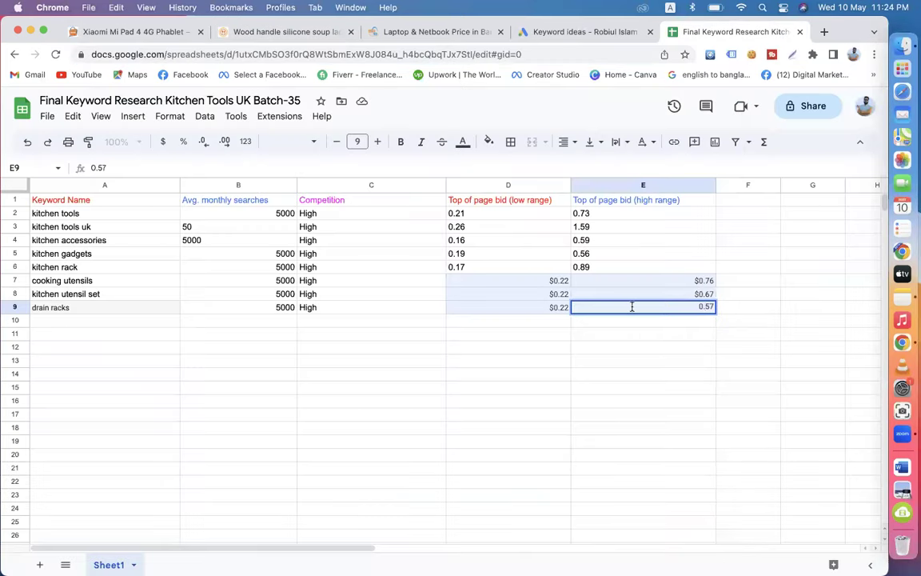
{"action": "double_click", "coordinate": [95, 322]}
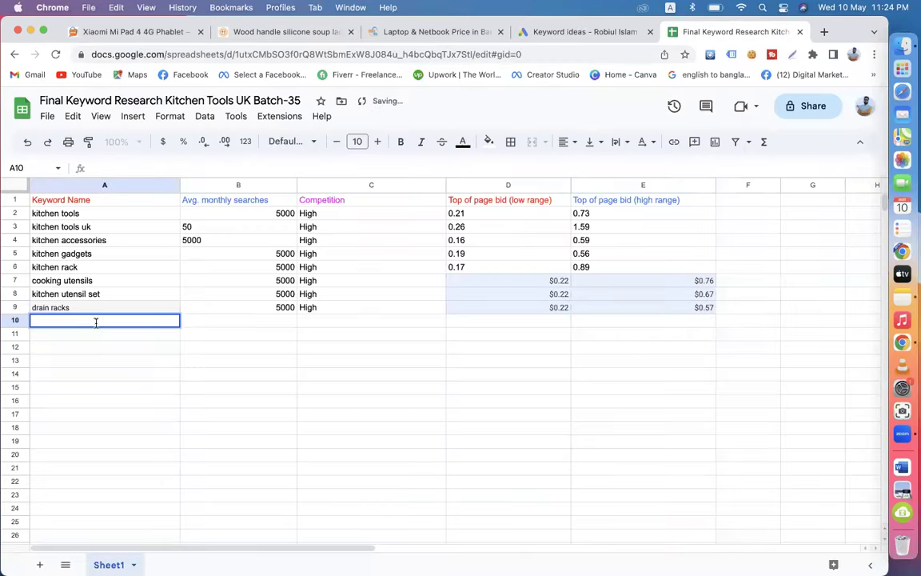
{"action": "type", "text": "handle wood"}
Step: Fill the average monthly searches 5000 and the competition High down from row 9 into the handle wood row
{"action": "left_click", "coordinate": [235, 324]}
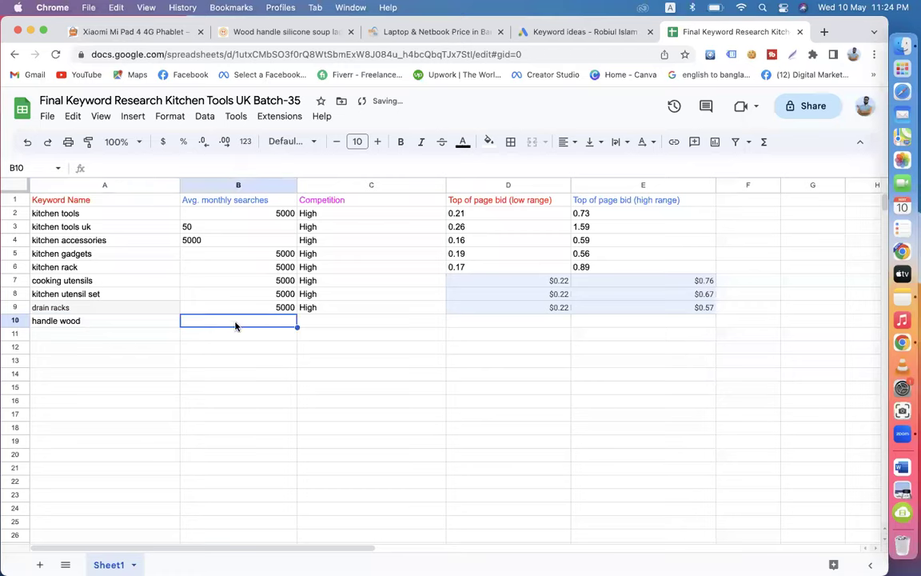
{"action": "left_click", "coordinate": [269, 310]}
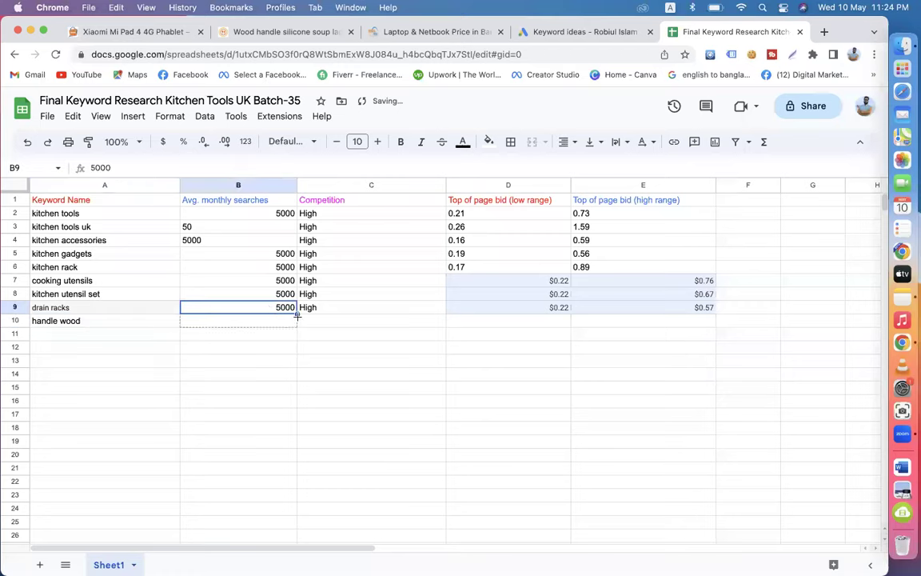
{"action": "left_click_drag", "start_coordinate": [298, 314], "coordinate": [297, 324]}
{"action": "left_click", "coordinate": [346, 312]}
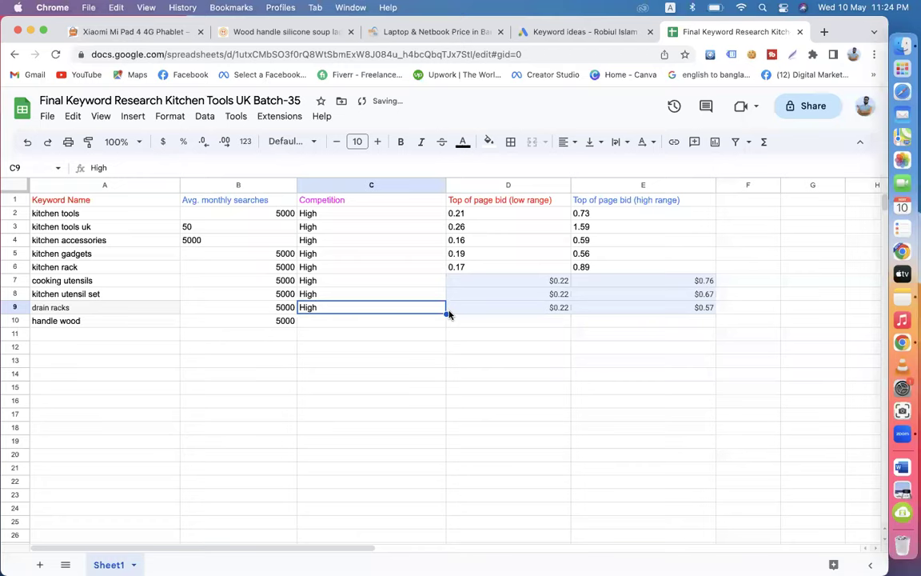
{"action": "left_click_drag", "start_coordinate": [446, 313], "coordinate": [447, 323]}
Step: Fill the low-range bid $0.22 and high-range bid $0.57 down from row 9 into D10 and E10
{"action": "left_click", "coordinate": [494, 323]}
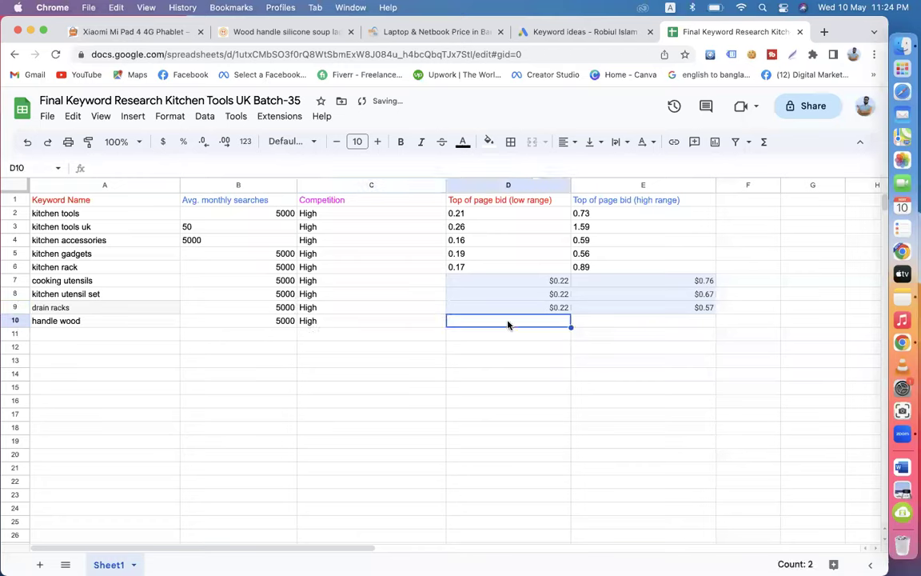
{"action": "left_click", "coordinate": [536, 311]}
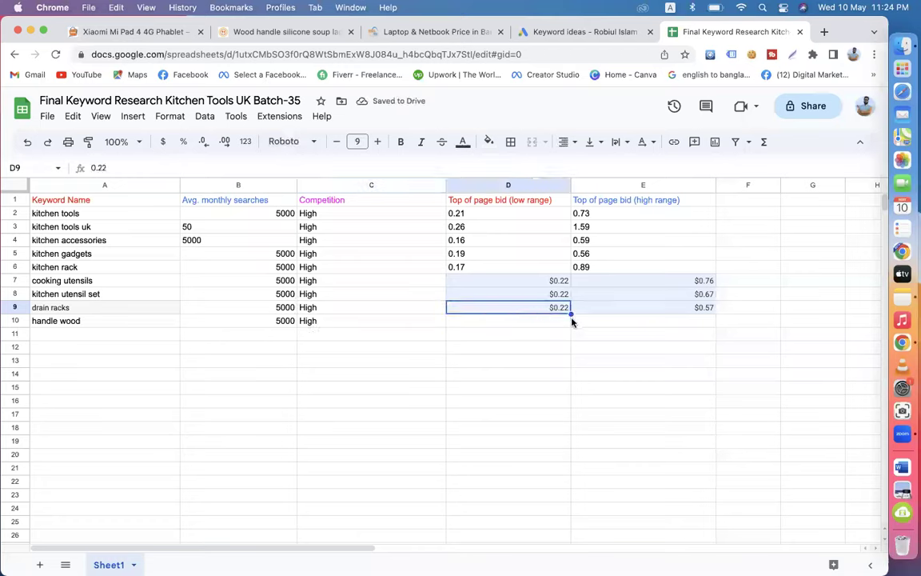
{"action": "left_click_drag", "start_coordinate": [571, 315], "coordinate": [571, 320]}
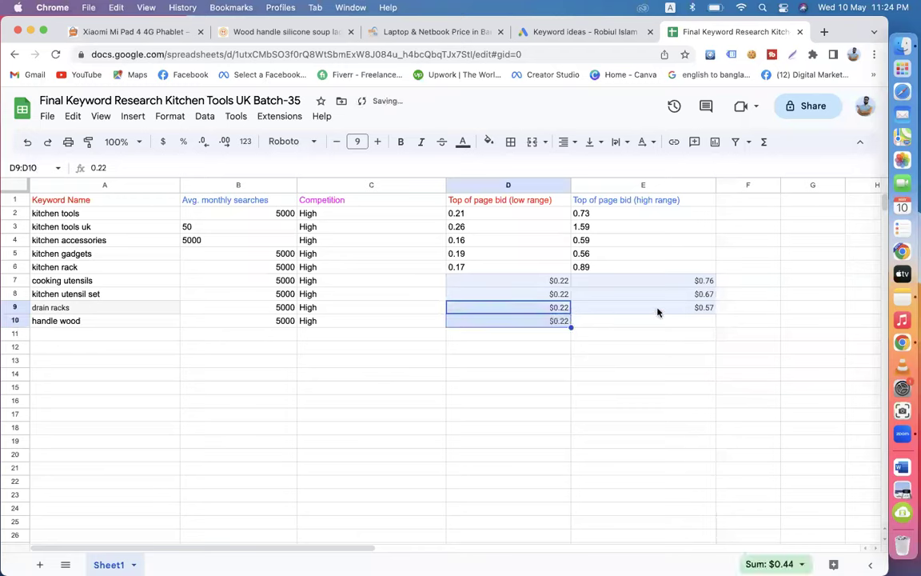
{"action": "left_click", "coordinate": [680, 308]}
{"action": "left_click_drag", "start_coordinate": [715, 314], "coordinate": [713, 323]}
{"action": "left_click", "coordinate": [688, 322]}
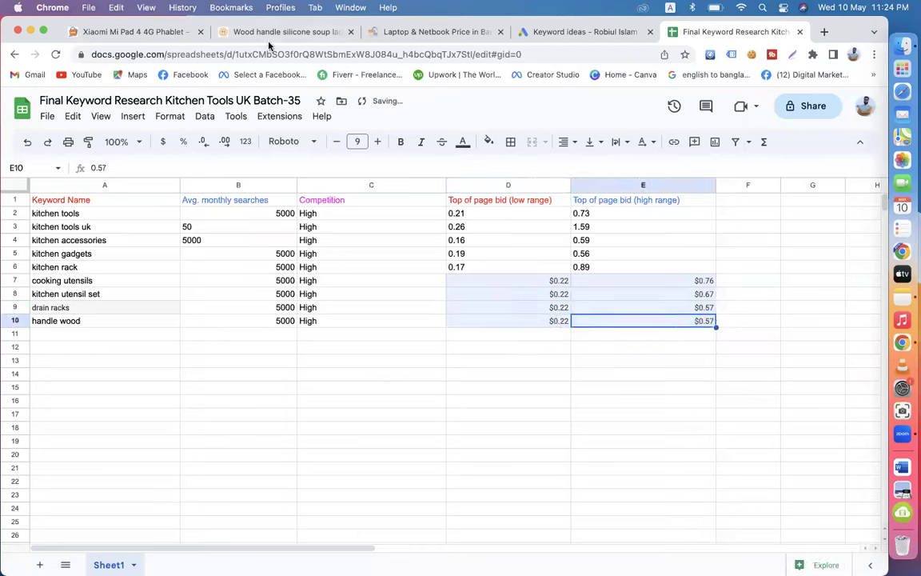
{"action": "left_click", "coordinate": [548, 33]}
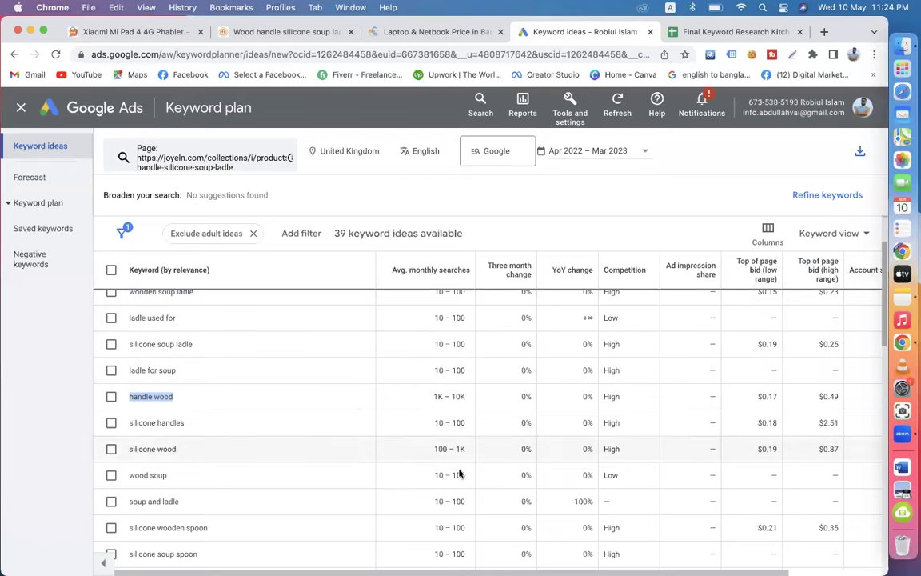
{"action": "scroll", "coordinate": [452, 396], "scroll_direction": "up", "scroll_amount": 2}
{"action": "scroll", "coordinate": [453, 392], "scroll_direction": "down", "scroll_amount": 5}
{"action": "scroll", "coordinate": [456, 396], "scroll_direction": "up", "scroll_amount": 2}
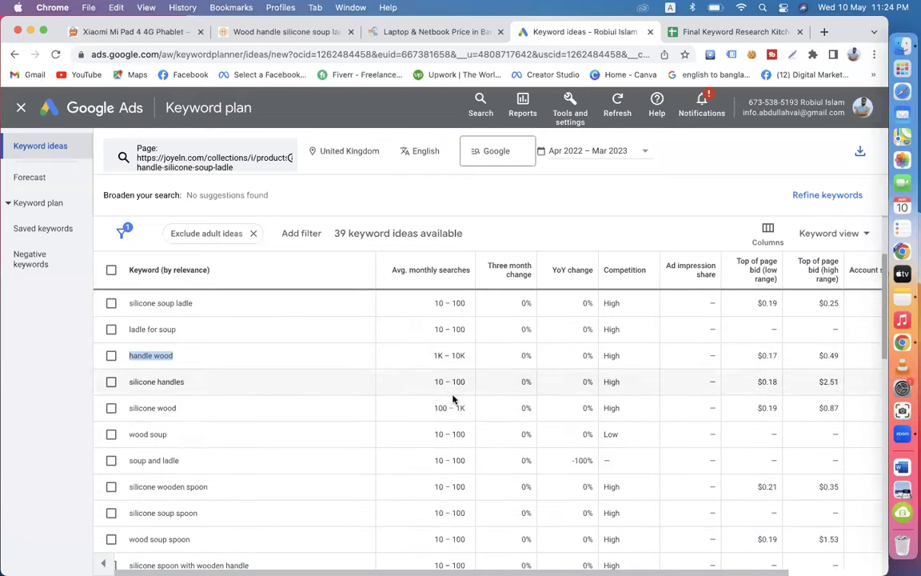
Step: Open the Joyeln product "Set includes 11 different kitchen tools" from the kitchen tools collection and copy its page URL
{"action": "left_click", "coordinate": [295, 31]}
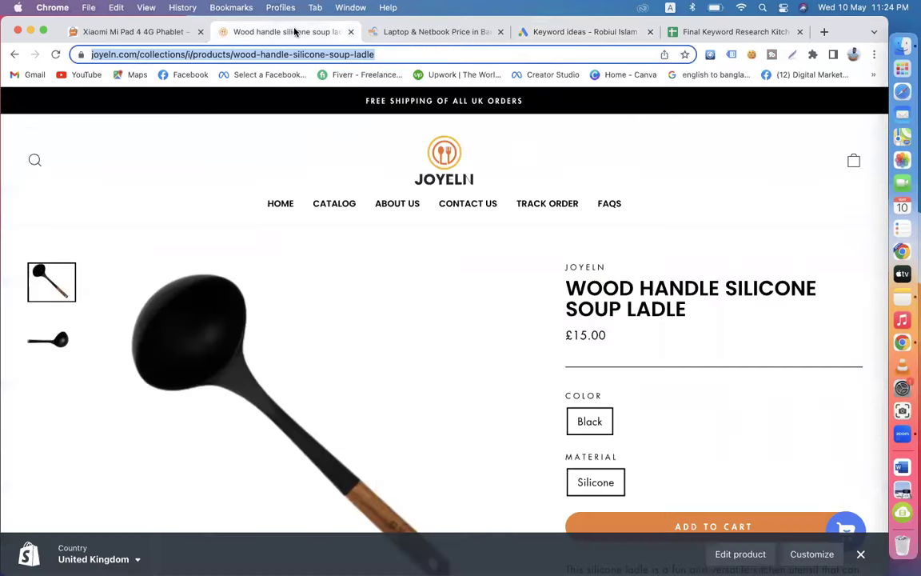
{"action": "left_click", "coordinate": [14, 54]}
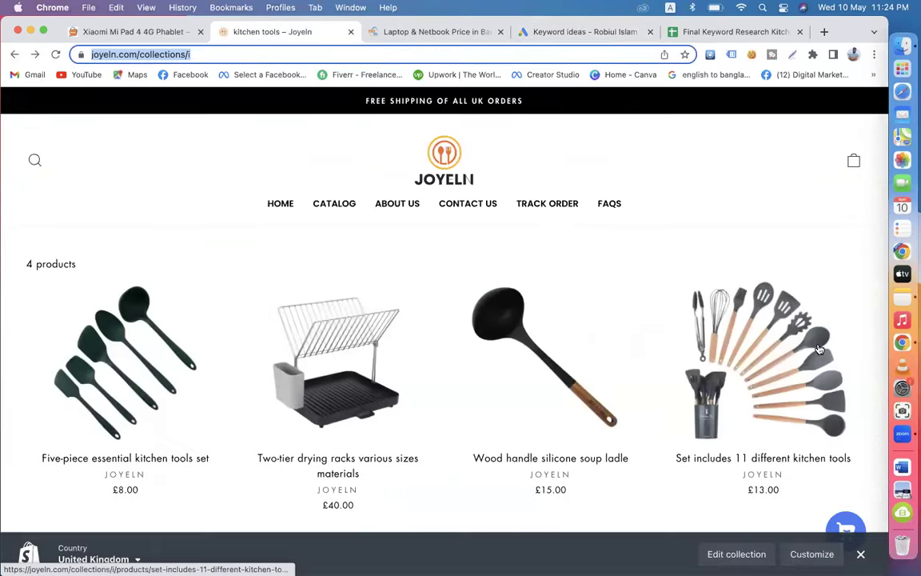
{"action": "left_click", "coordinate": [402, 54]}
{"action": "key", "text": "super+c"}
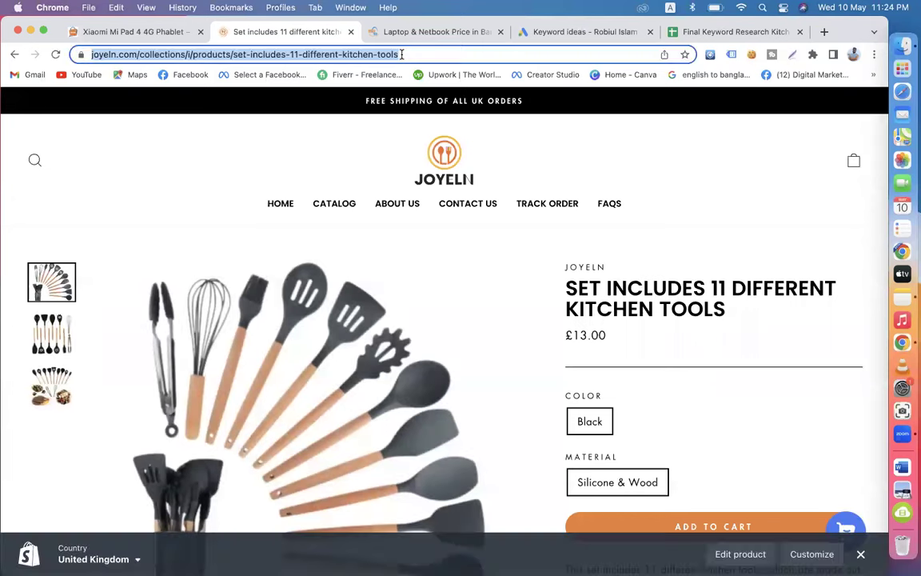
{"action": "left_click", "coordinate": [720, 31]}
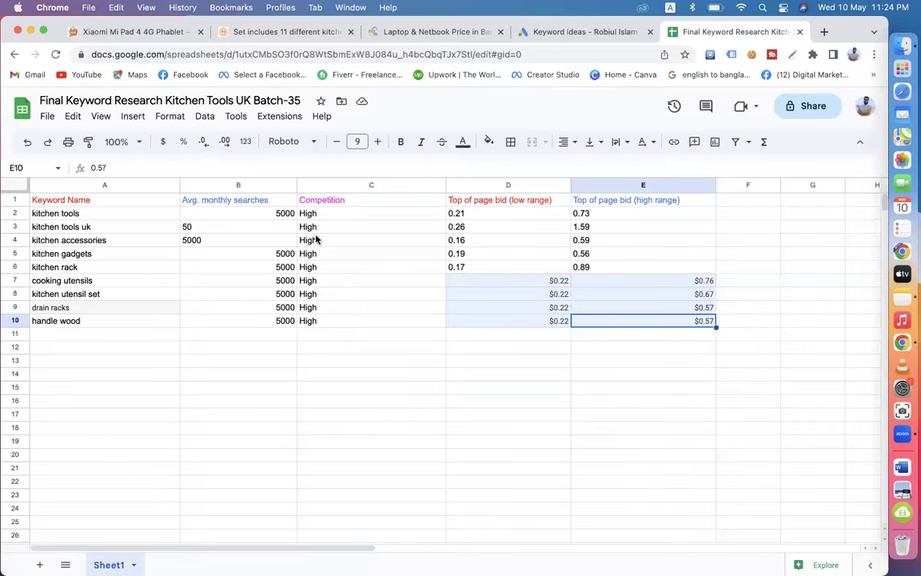
{"action": "left_click", "coordinate": [593, 30]}
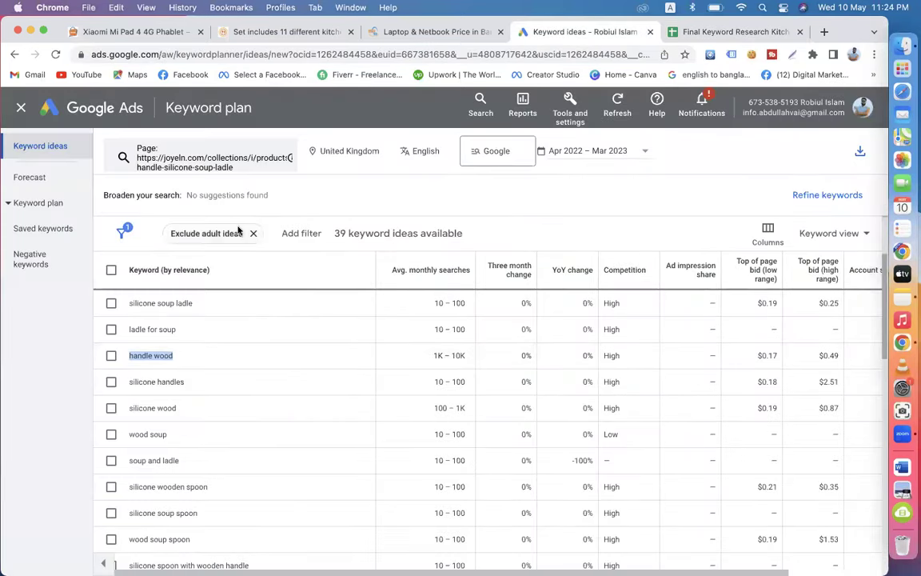
{"action": "left_click", "coordinate": [267, 166]}
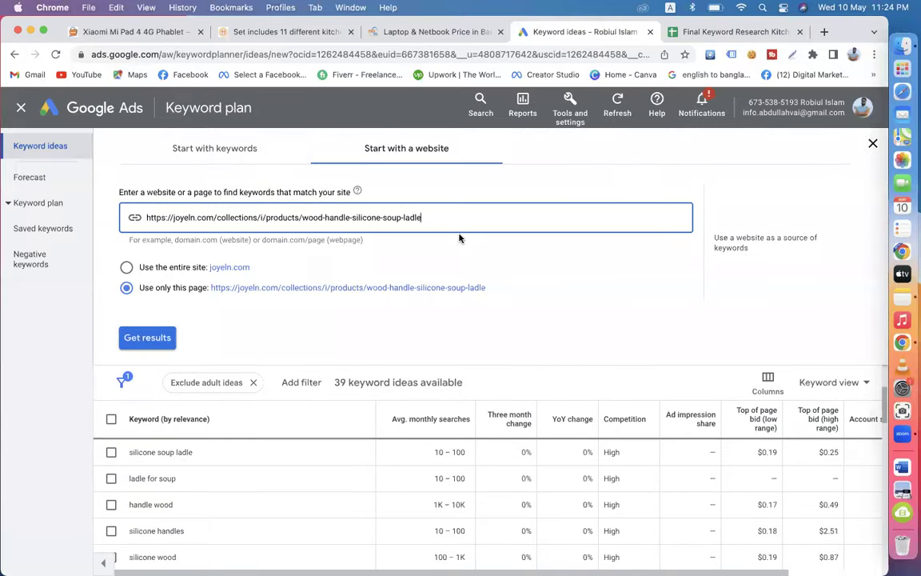
{"action": "key", "text": "super+a"}
{"action": "key", "text": "super+v"}
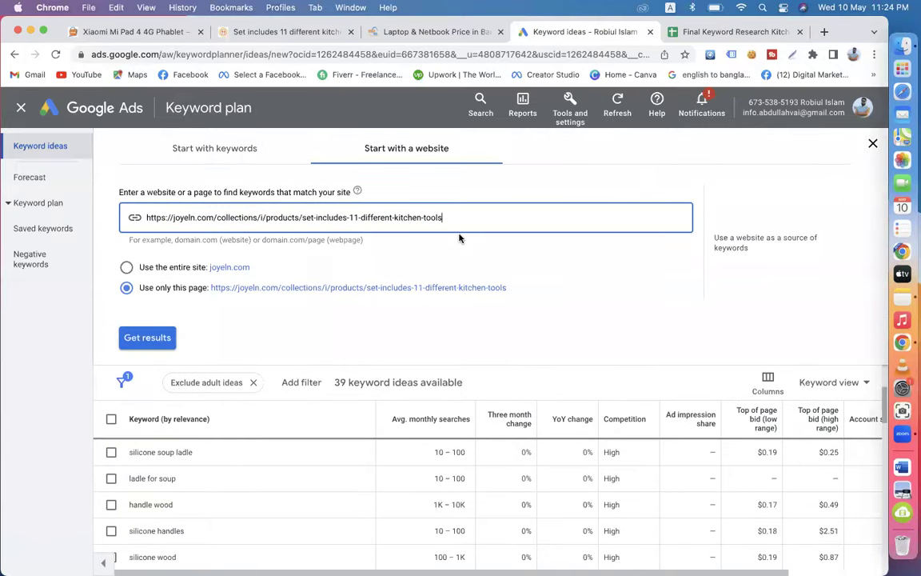
{"action": "left_click", "coordinate": [132, 337]}
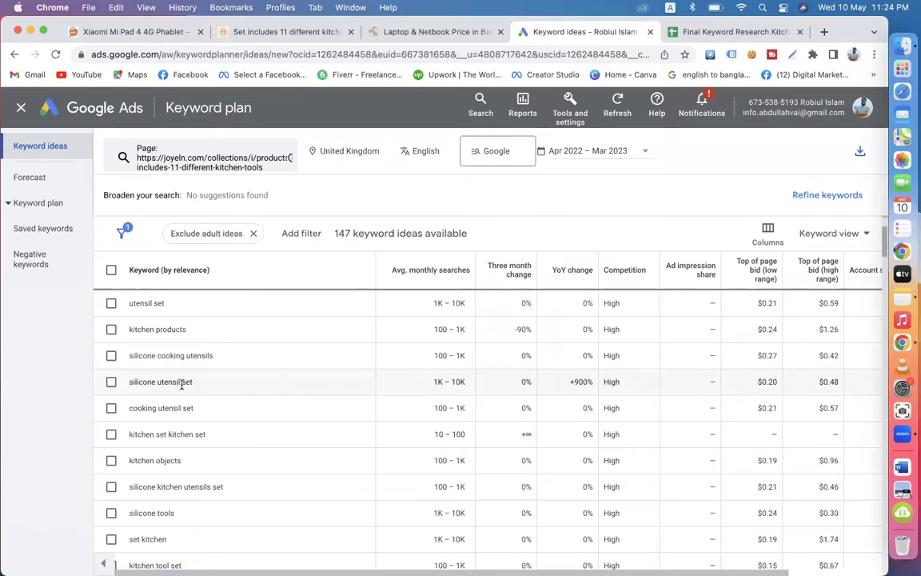
Step: Pick the keyword "silicone utensil set" from the kitchen tools set page's ideas and enter it in cell A11 of the sheet
{"action": "left_click_drag", "start_coordinate": [194, 382], "coordinate": [133, 384]}
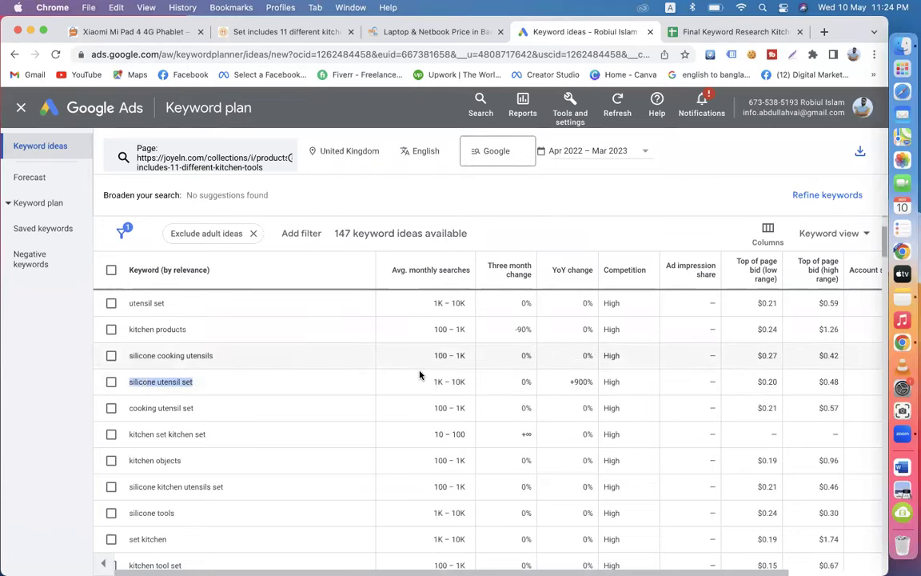
{"action": "left_click", "coordinate": [284, 32]}
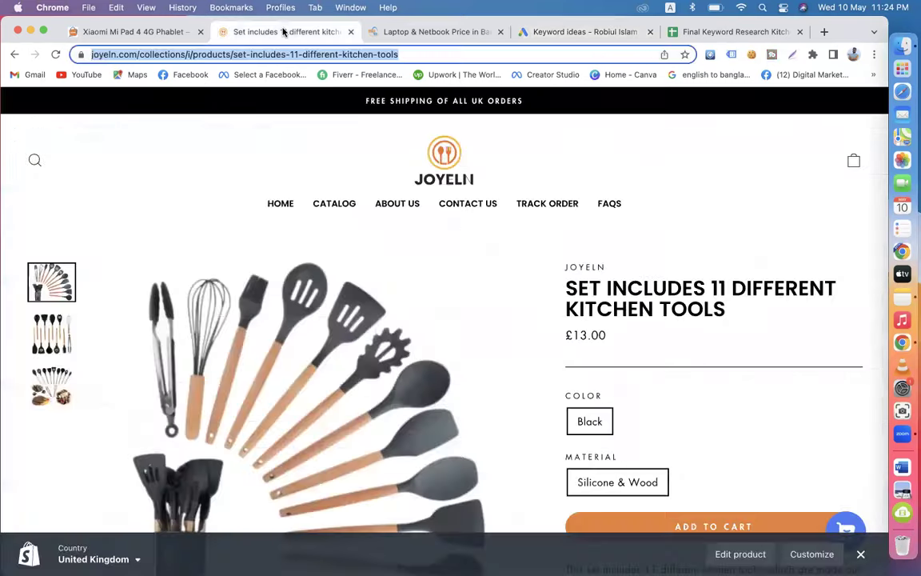
{"action": "left_click", "coordinate": [695, 31]}
{"action": "left_click", "coordinate": [104, 329]}
{"action": "type", "text": "silicone utensil set"}
Step: Fill the average monthly searches 5000 and the competition High down from row 10 into the silicone utensil set row
{"action": "left_click", "coordinate": [242, 340]}
{"action": "left_click", "coordinate": [256, 322]}
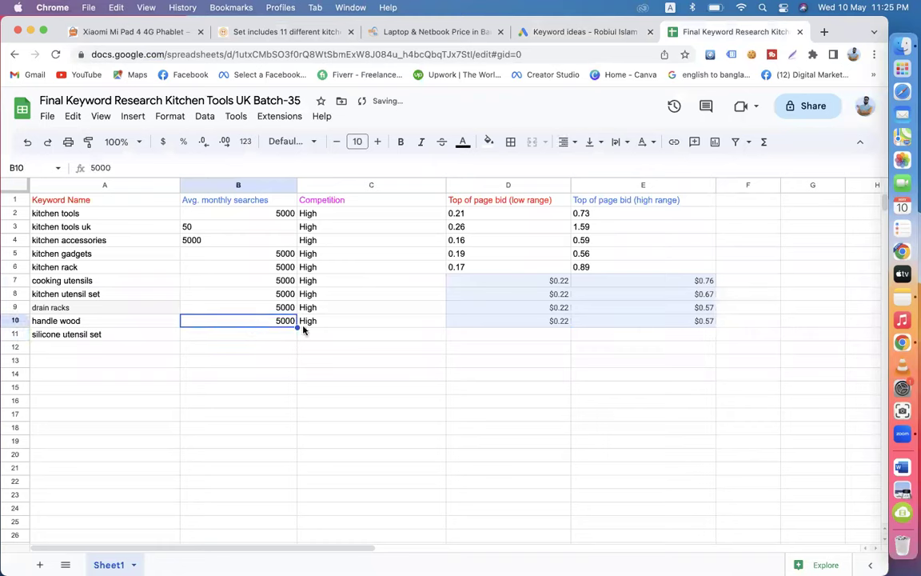
{"action": "left_click_drag", "start_coordinate": [296, 325], "coordinate": [292, 336]}
{"action": "left_click", "coordinate": [382, 322]}
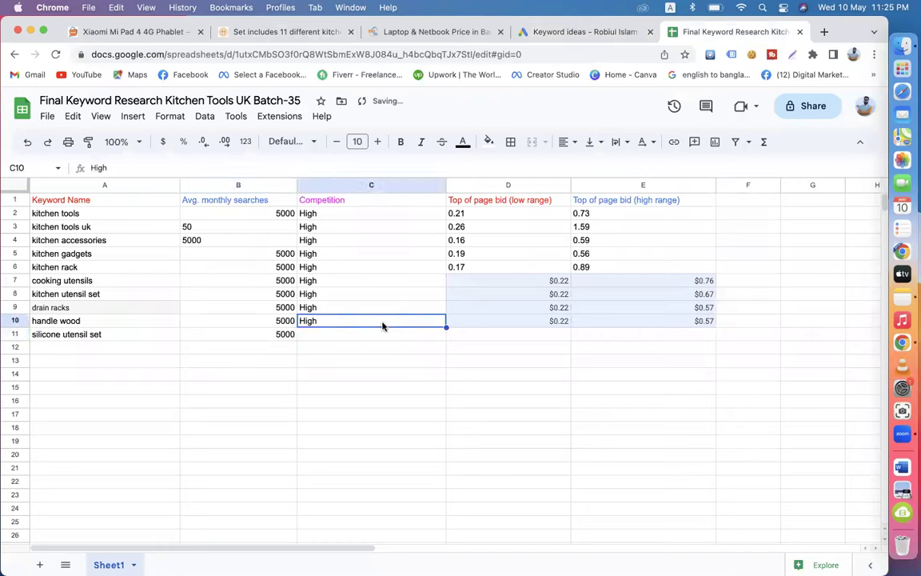
{"action": "left_click_drag", "start_coordinate": [446, 325], "coordinate": [446, 336]}
Step: Enter the silicone utensil set's low-range top of page bid of $0.20 in cell D11, formatted like the bid above it
{"action": "left_click", "coordinate": [520, 325]}
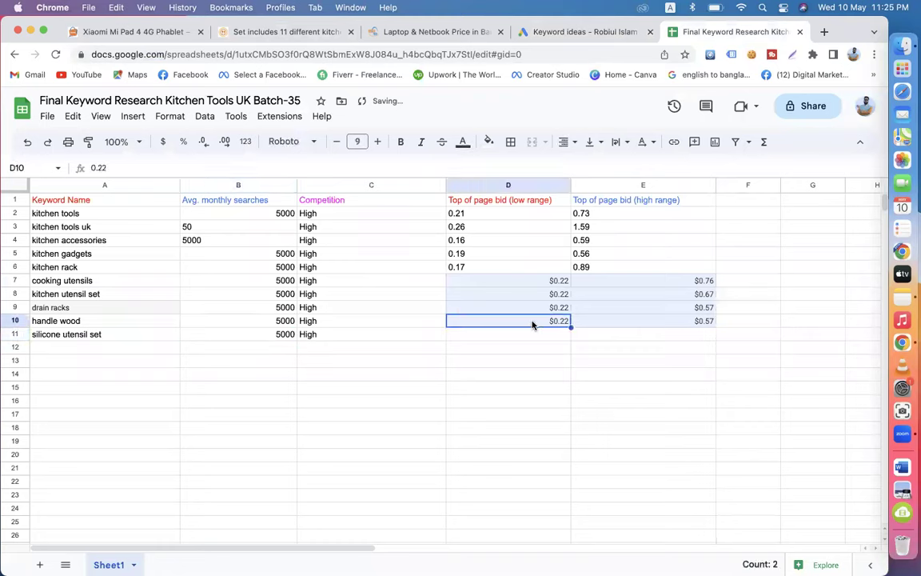
{"action": "left_click", "coordinate": [576, 325]}
{"action": "left_click", "coordinate": [552, 324]}
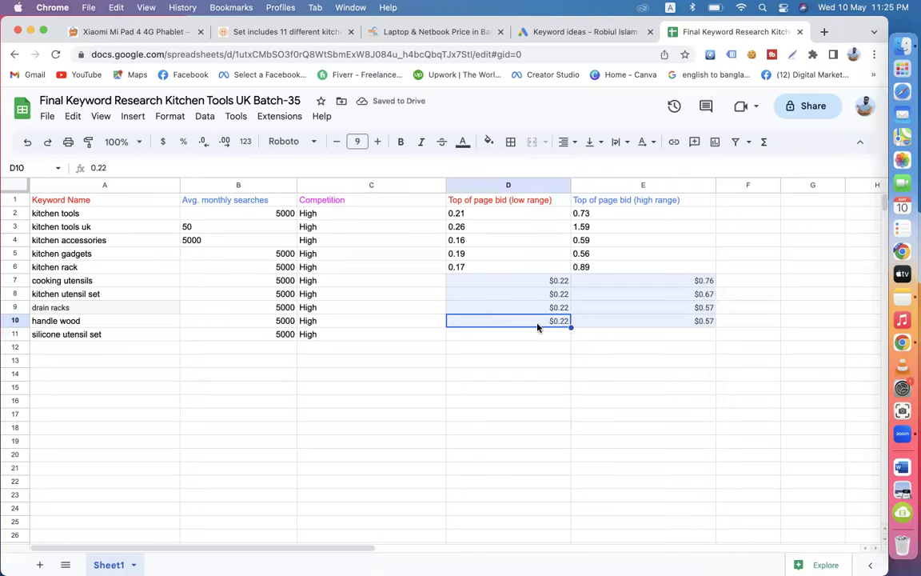
{"action": "left_click", "coordinate": [585, 34]}
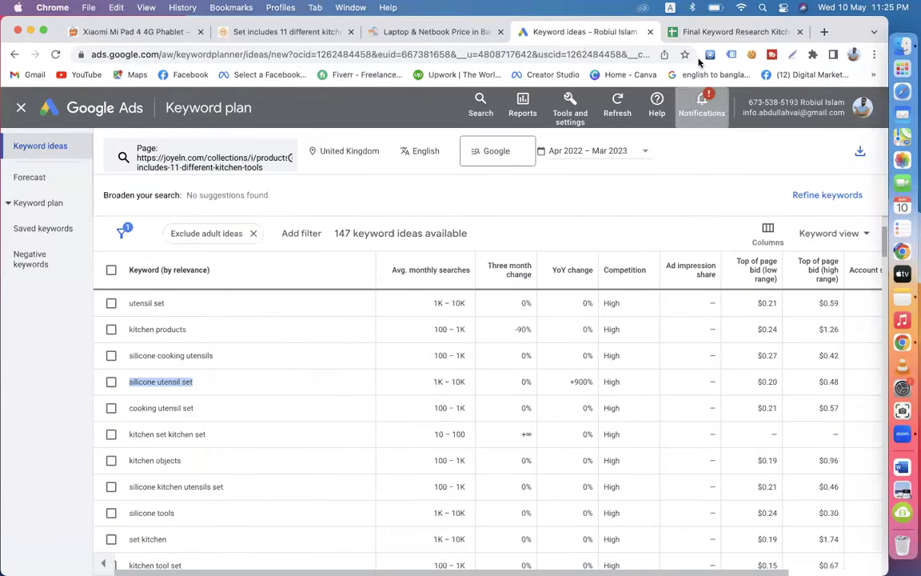
{"action": "left_click", "coordinate": [689, 34]}
{"action": "left_click_drag", "start_coordinate": [571, 326], "coordinate": [567, 334]}
{"action": "double_click", "coordinate": [565, 335]}
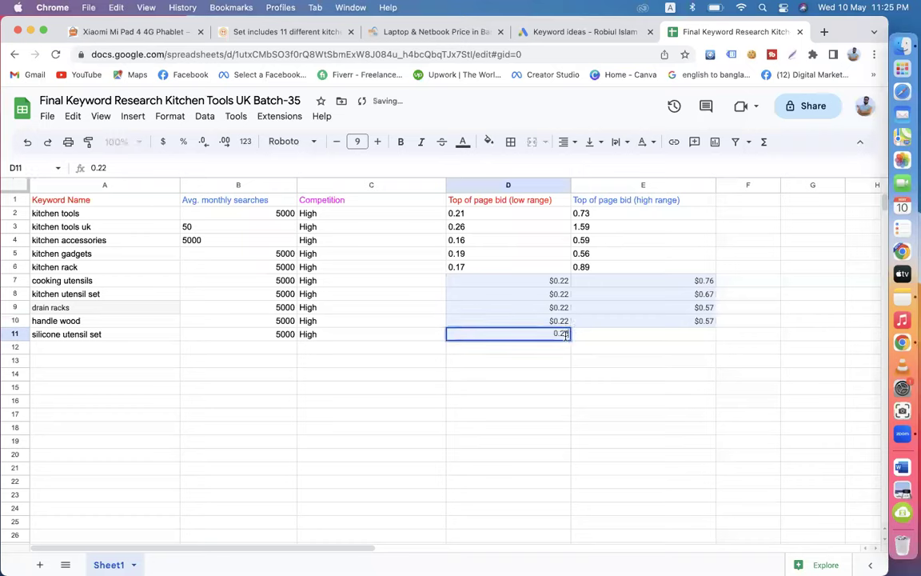
{"action": "type", "text": "0"}
Step: Enter the silicone utensil set's high-range top of page bid of $0.48 in cell E11, formatted like the bid above it
{"action": "left_click", "coordinate": [685, 323]}
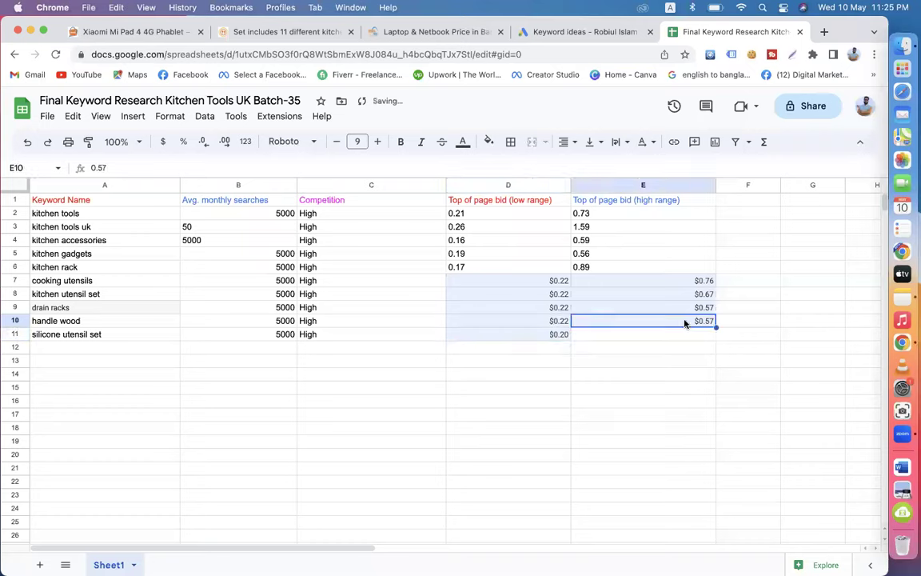
{"action": "left_click_drag", "start_coordinate": [716, 325], "coordinate": [716, 334]}
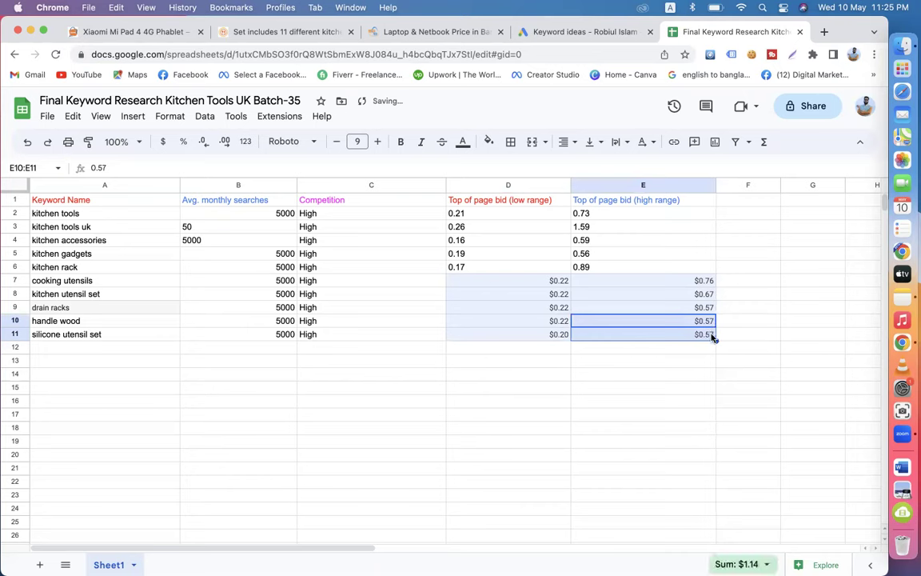
{"action": "left_click", "coordinate": [711, 334]}
{"action": "double_click", "coordinate": [711, 335]}
{"action": "key", "text": "BackSpace"}
{"action": "key", "text": "BackSpace"}
{"action": "type", "text": "48"}
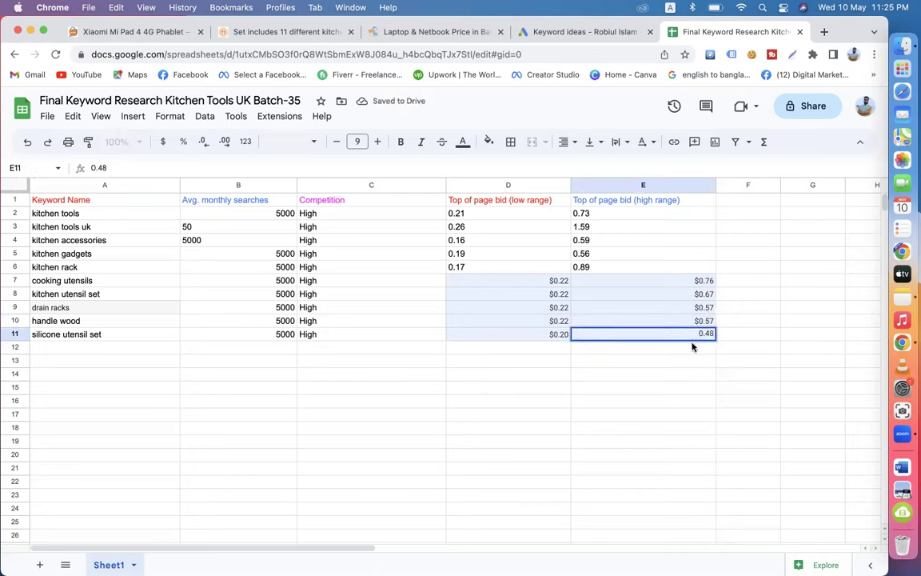
Step: Set the handle wood keyword's high-range top of page bid in cell E10 to 0.75
{"action": "double_click", "coordinate": [707, 321]}
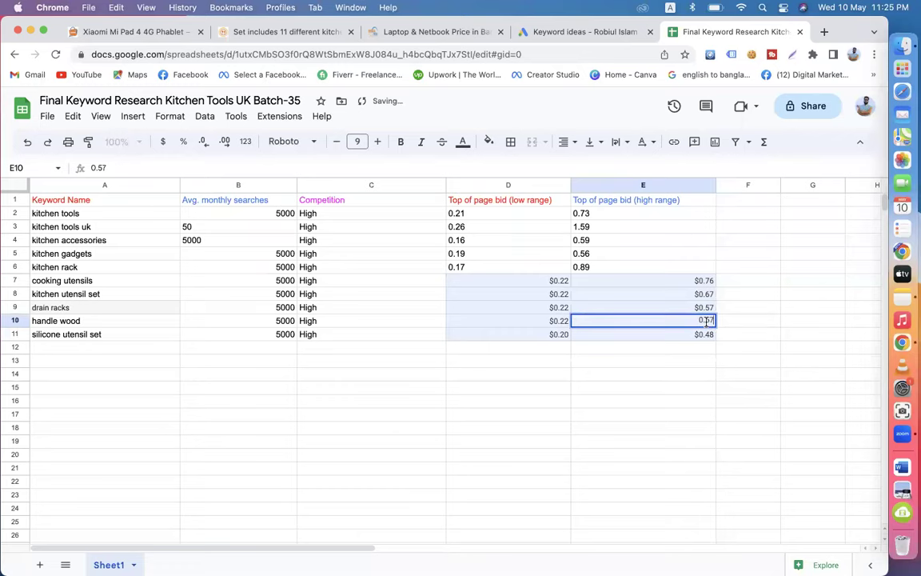
{"action": "key", "text": "BackSpace"}
{"action": "type", "text": "75"}
Step: Pick the keyword "set kitchen" from the kitchen tools set page's ideas and enter it as "Kitchen Set" in cell A12 of the sheet
{"action": "left_click", "coordinate": [540, 32]}
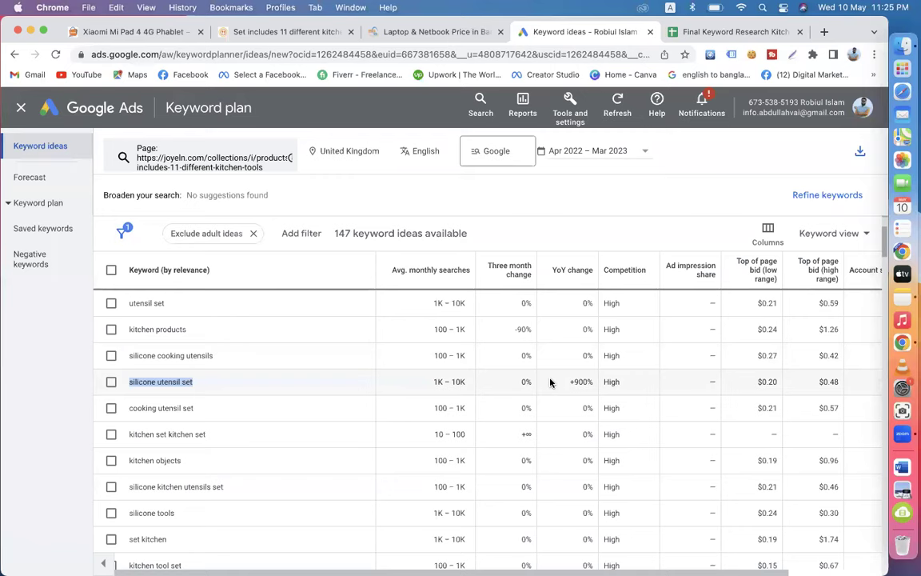
{"action": "scroll", "coordinate": [456, 458], "scroll_direction": "down", "scroll_amount": 3}
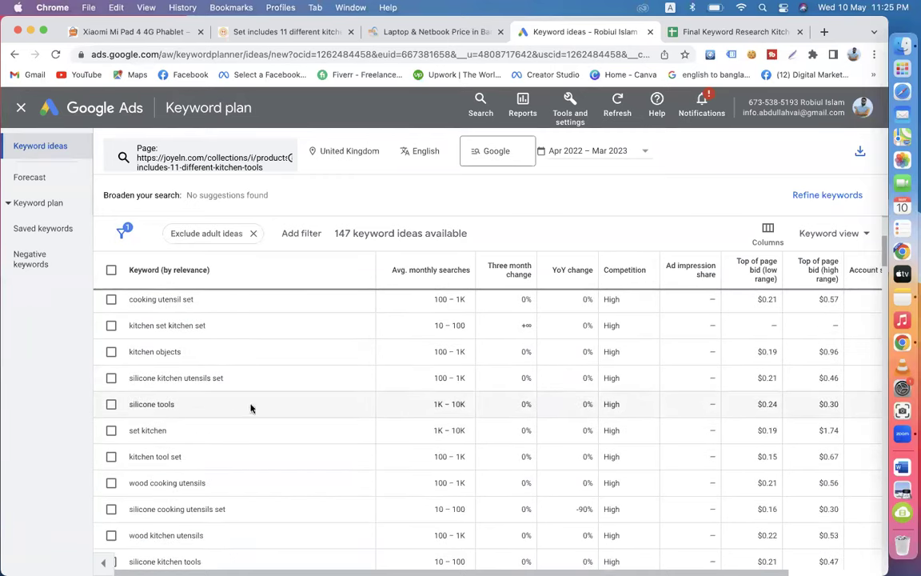
{"action": "left_click", "coordinate": [318, 31]}
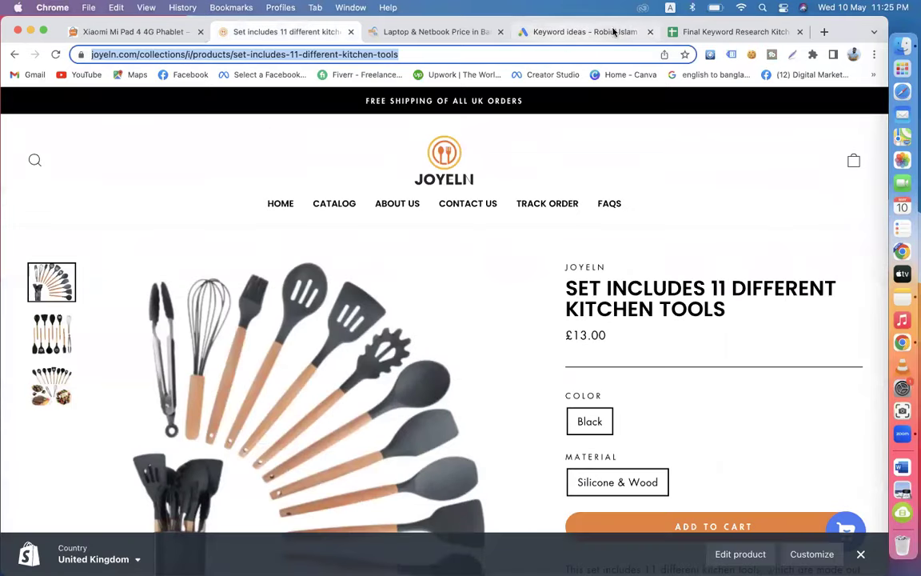
{"action": "left_click", "coordinate": [687, 32]}
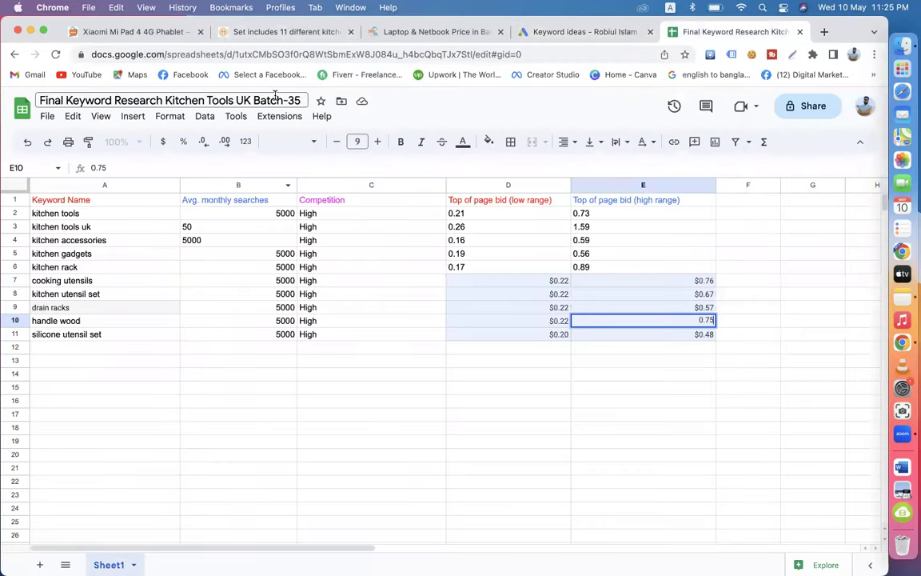
{"action": "left_click", "coordinate": [576, 32]}
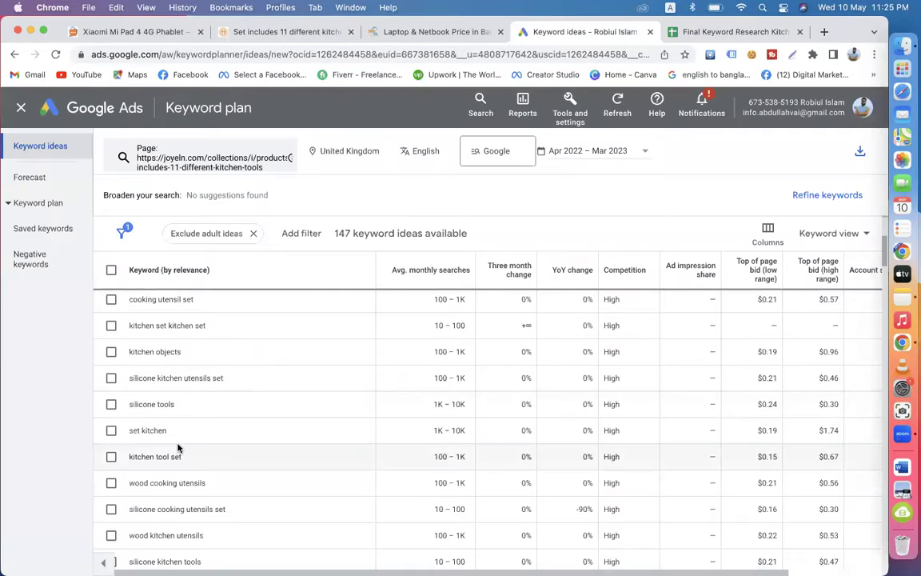
{"action": "left_click_drag", "start_coordinate": [166, 431], "coordinate": [130, 429]}
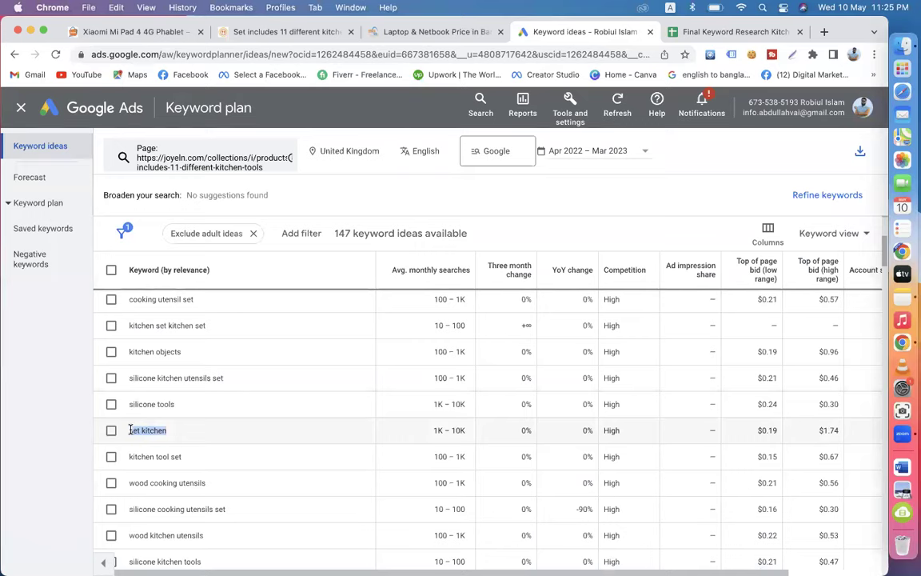
{"action": "left_click", "coordinate": [700, 35]}
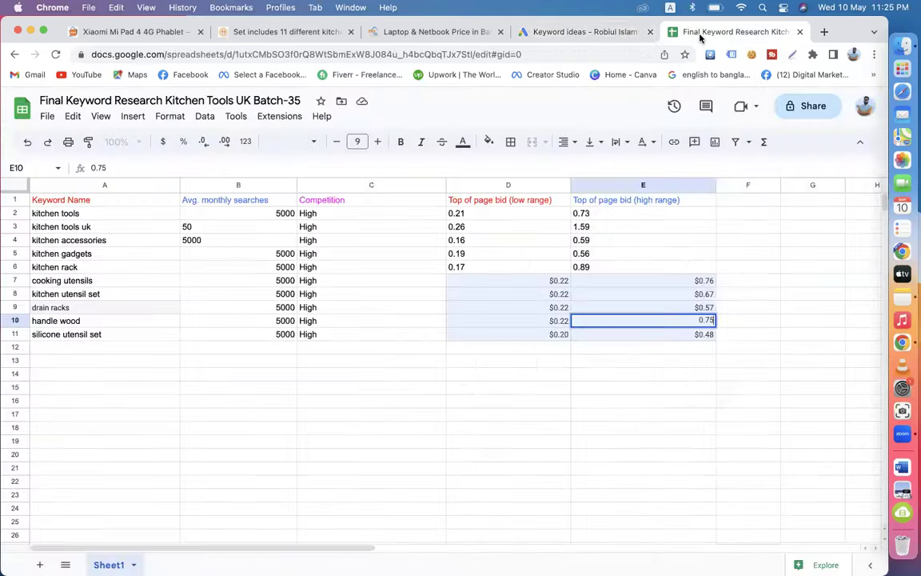
{"action": "double_click", "coordinate": [85, 347]}
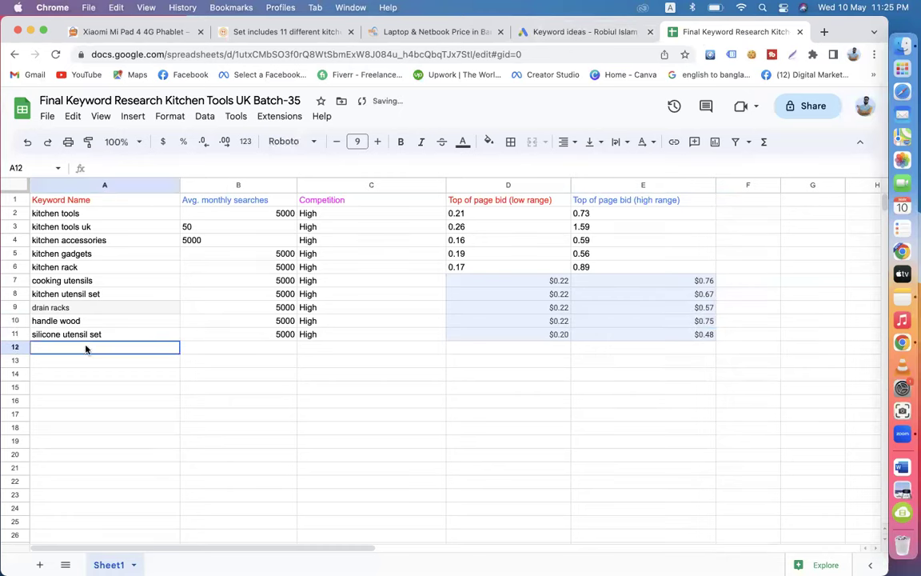
{"action": "type", "text": "Kitchen Seet"}
{"action": "key", "text": "BackSpace"}
{"action": "key", "text": "BackSpace"}
{"action": "type", "text": "t"}
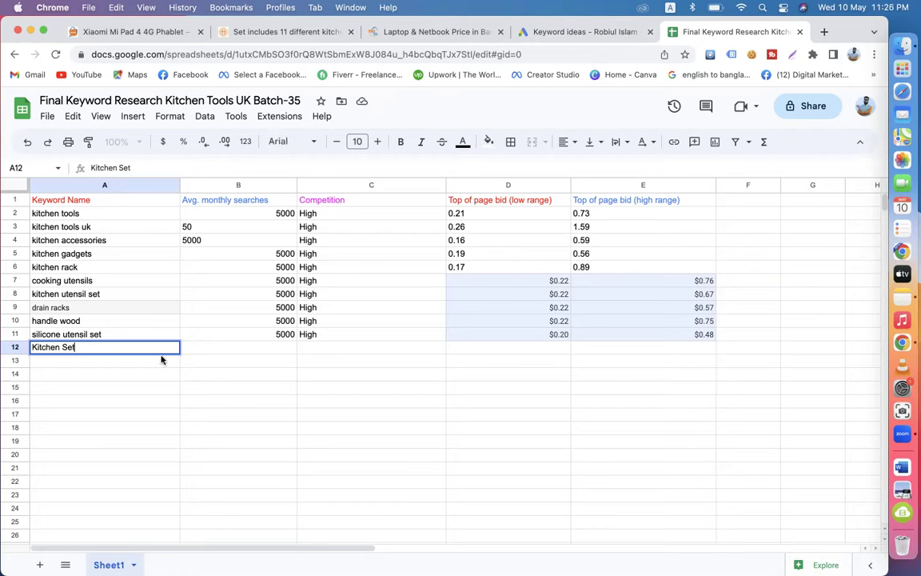
Step: Fill the average monthly searches 5000 and the competition High down from row 11 into the Kitchen Set row
{"action": "left_click", "coordinate": [267, 339]}
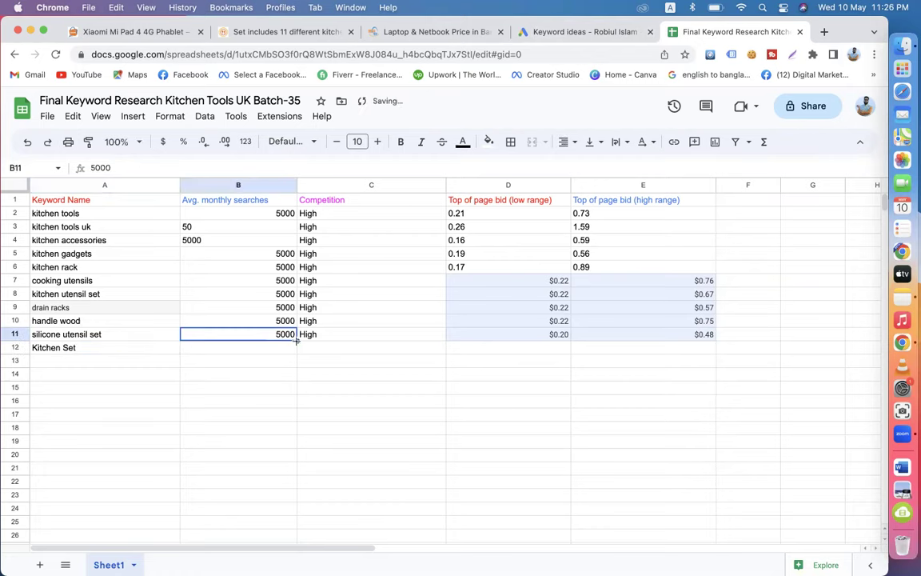
{"action": "left_click_drag", "start_coordinate": [295, 341], "coordinate": [299, 349]}
{"action": "left_click", "coordinate": [430, 337]}
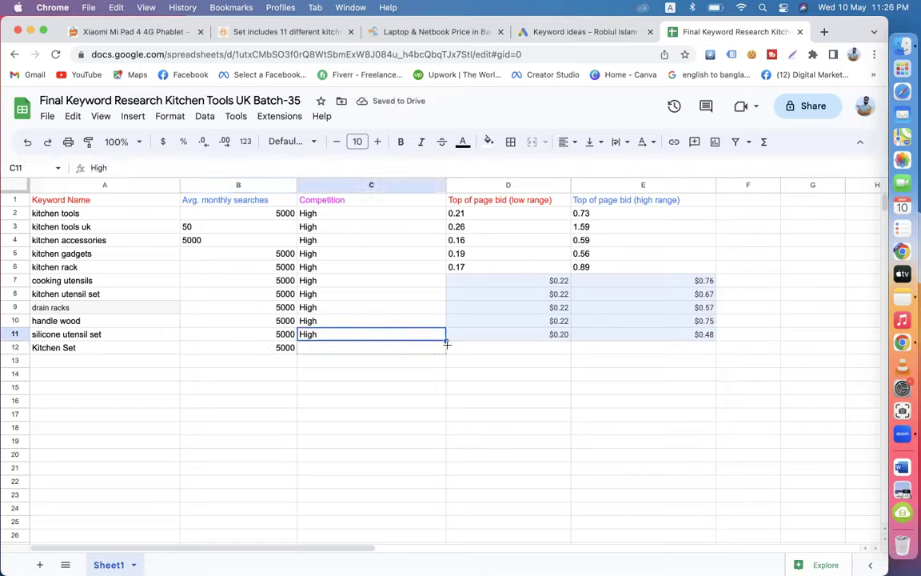
{"action": "left_click_drag", "start_coordinate": [446, 340], "coordinate": [447, 350]}
Step: Look up Kitchen Set's low-range top of page bid in Keyword Planner and enter 0.19 in cell D12, keeping the dollar format
{"action": "left_click", "coordinate": [507, 350]}
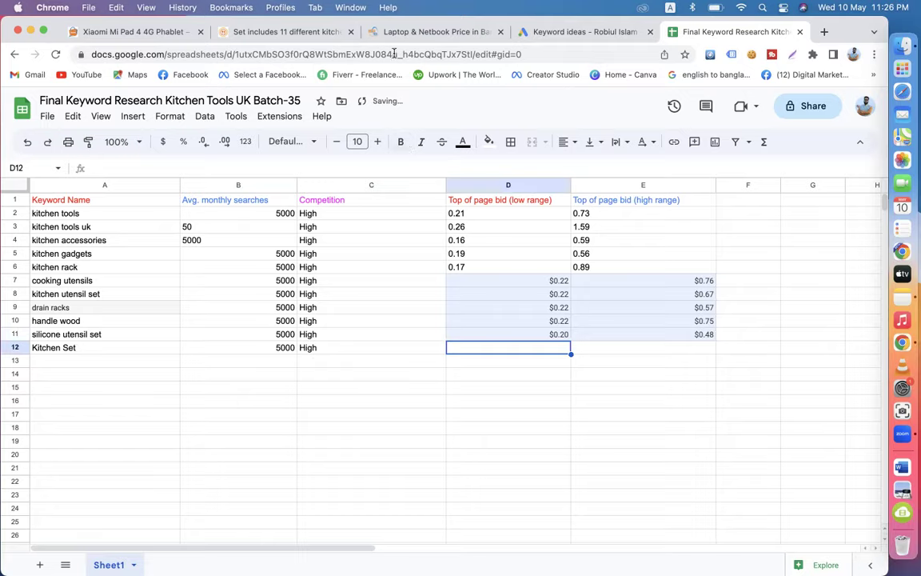
{"action": "left_click", "coordinate": [552, 33]}
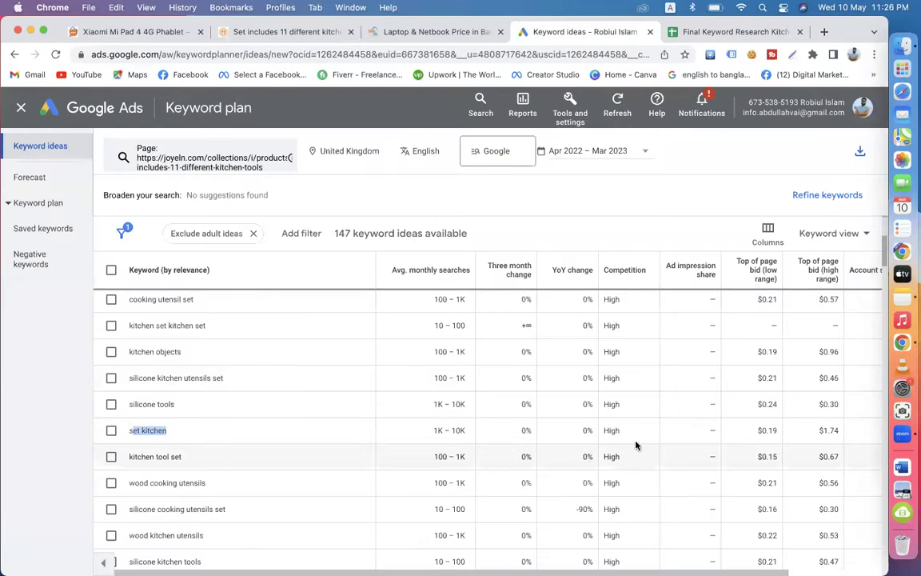
{"action": "left_click", "coordinate": [723, 32]}
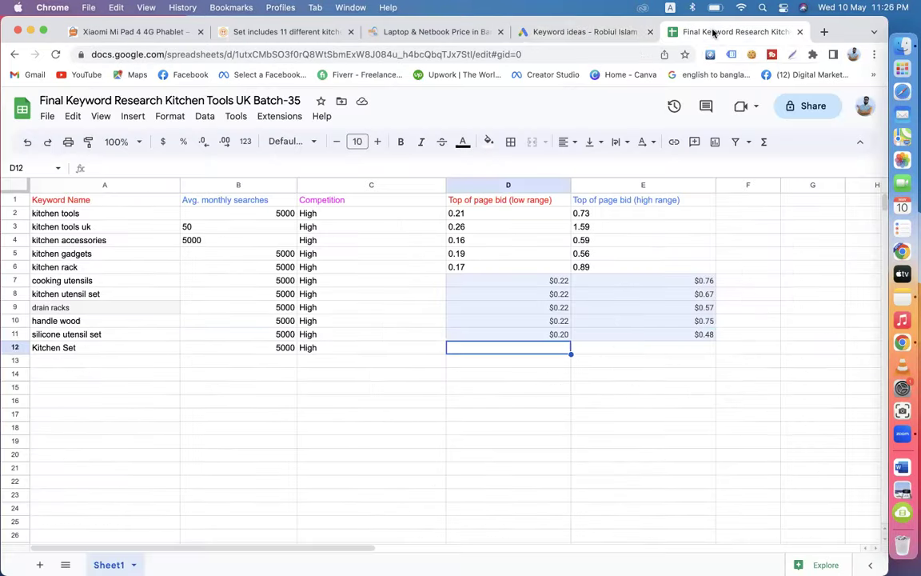
{"action": "left_click", "coordinate": [564, 336]}
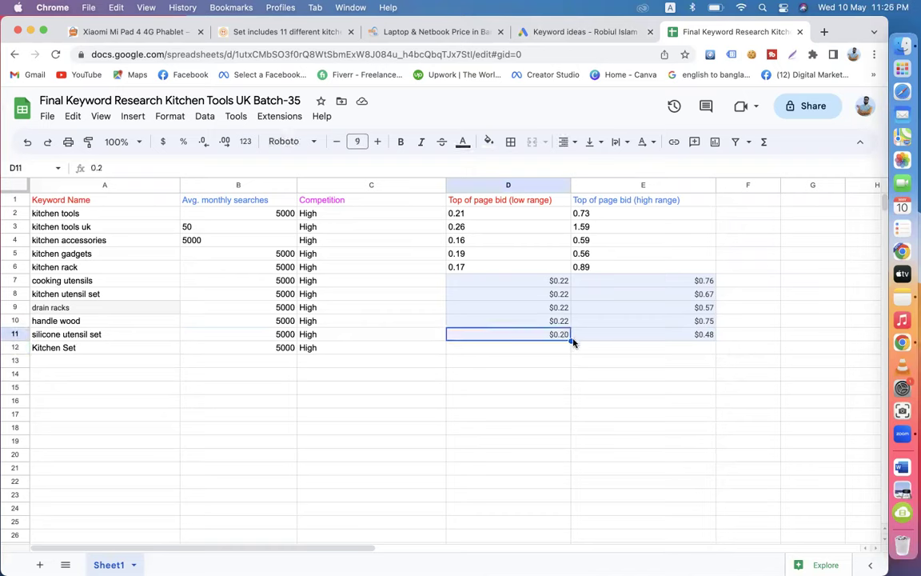
{"action": "left_click_drag", "start_coordinate": [571, 339], "coordinate": [565, 350]}
{"action": "left_click", "coordinate": [564, 346]}
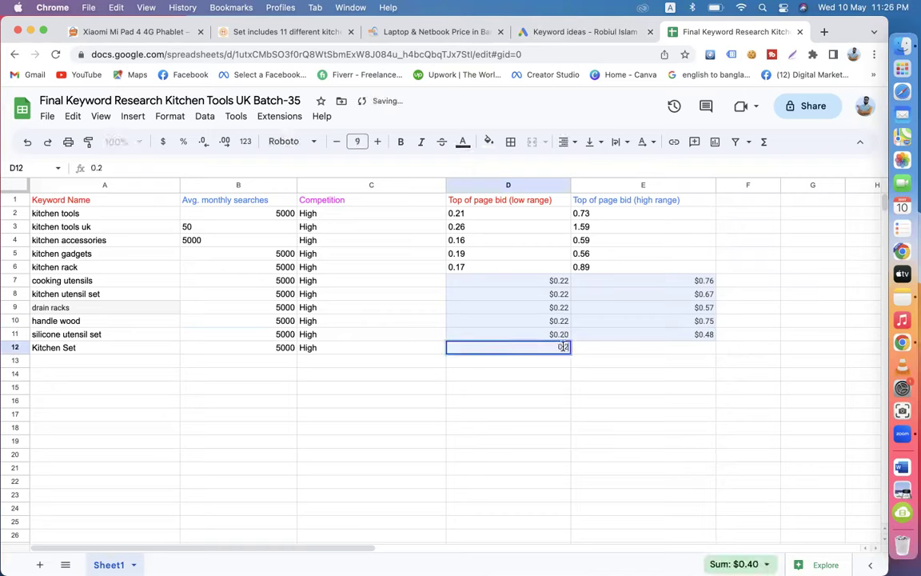
{"action": "type", "text": "0.19"}
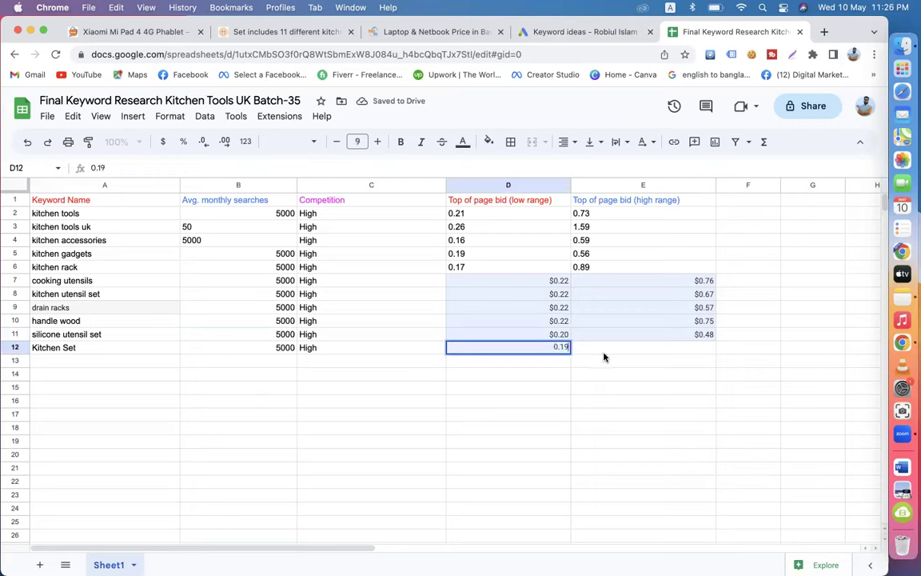
{"action": "key", "text": "BackSpace"}
{"action": "type", "text": "9"}
Step: Enter Kitchen Set's high-range top of page bid of 1.74 in cell E12, formatted like the bid above it
{"action": "left_click", "coordinate": [706, 339]}
{"action": "left_click_drag", "start_coordinate": [715, 343], "coordinate": [704, 349]}
{"action": "left_click", "coordinate": [704, 349]}
{"action": "double_click", "coordinate": [703, 348]}
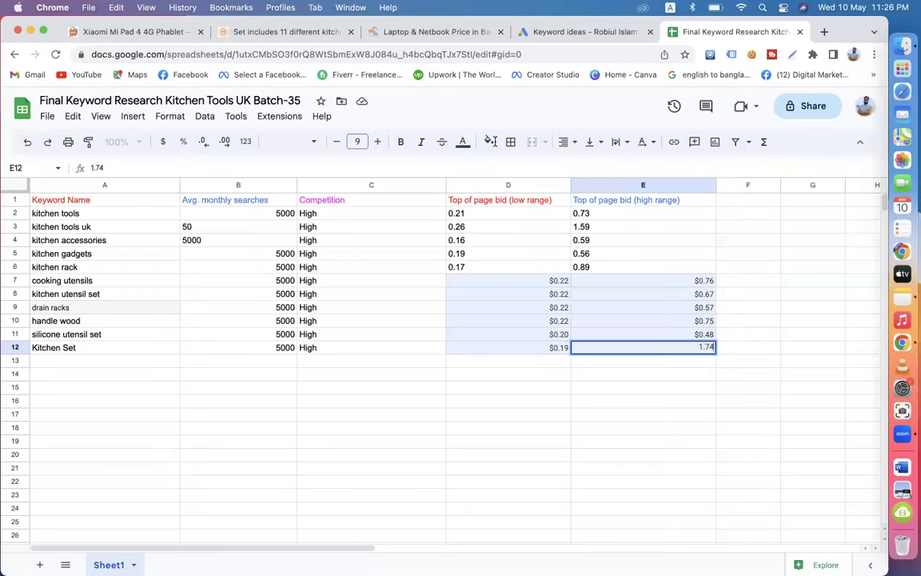
Step: Look through the remaining ideas for the kitchen tools set page and compare them with the keywords collected in the sheet
{"action": "left_click", "coordinate": [560, 32]}
{"action": "scroll", "coordinate": [424, 364], "scroll_direction": "down", "scroll_amount": 3}
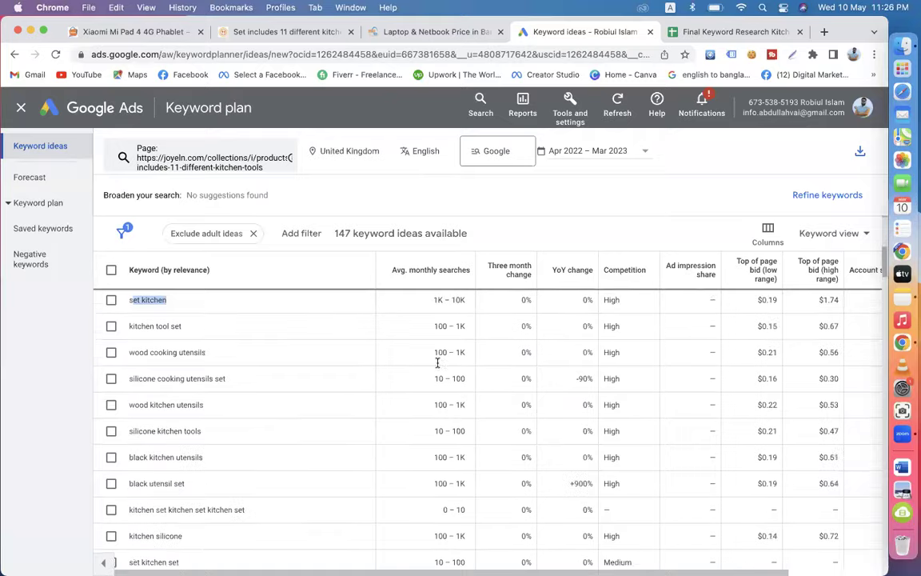
{"action": "scroll", "coordinate": [437, 363], "scroll_direction": "down", "scroll_amount": 2}
{"action": "scroll", "coordinate": [437, 362], "scroll_direction": "up", "scroll_amount": 5}
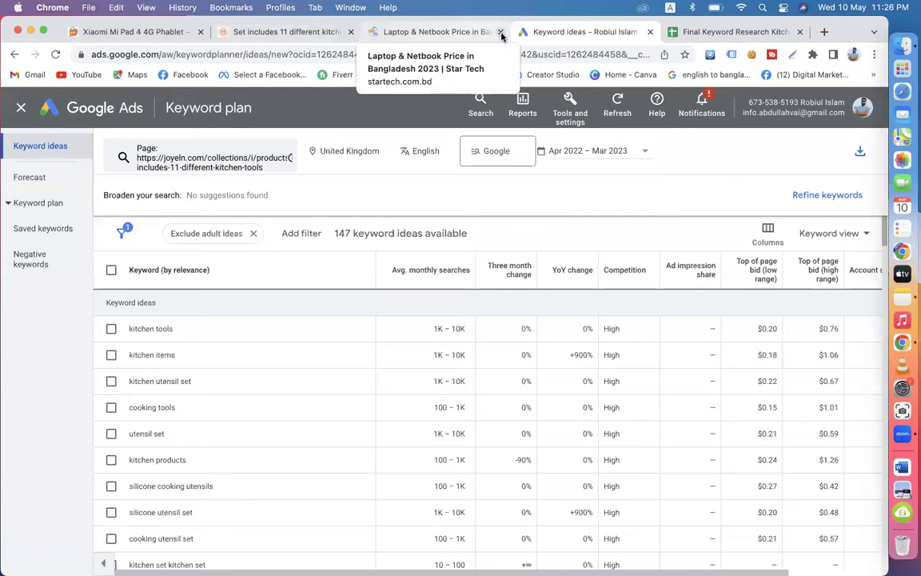
{"action": "left_click", "coordinate": [727, 32]}
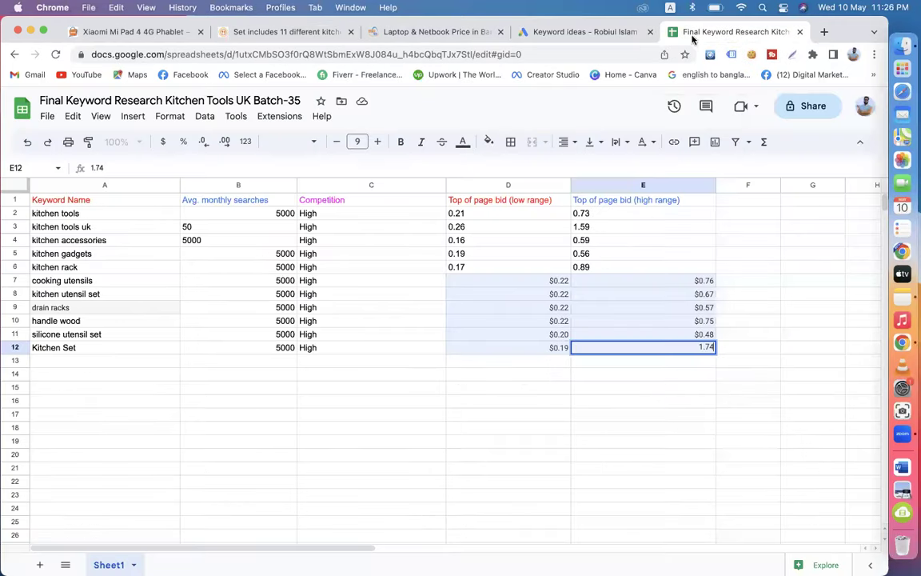
{"action": "left_click", "coordinate": [100, 352]}
{"action": "left_click_drag", "start_coordinate": [118, 213], "coordinate": [123, 341]}
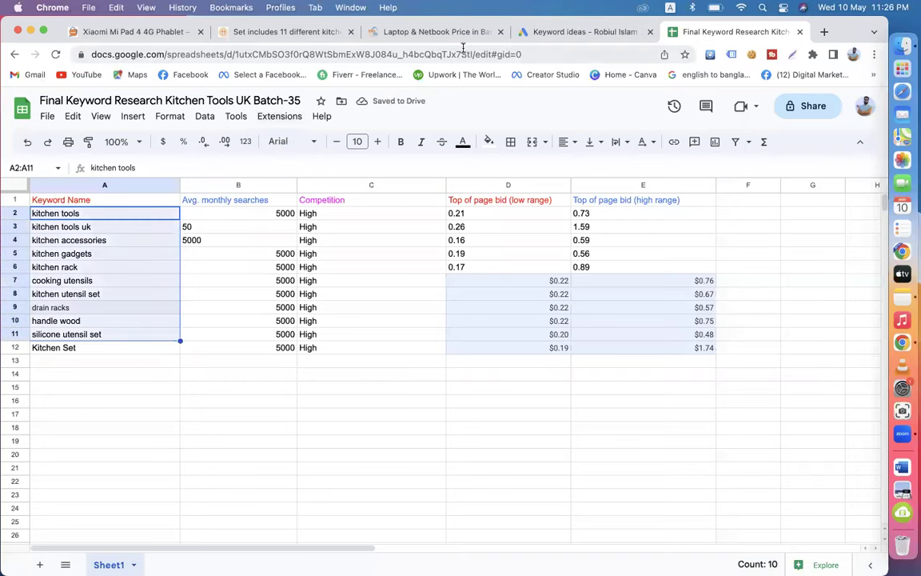
Step: Return to the Joyeln kitchen tools collection page and review the sheet's full keyword list by selecting cells A2 to A12
{"action": "left_click", "coordinate": [560, 37]}
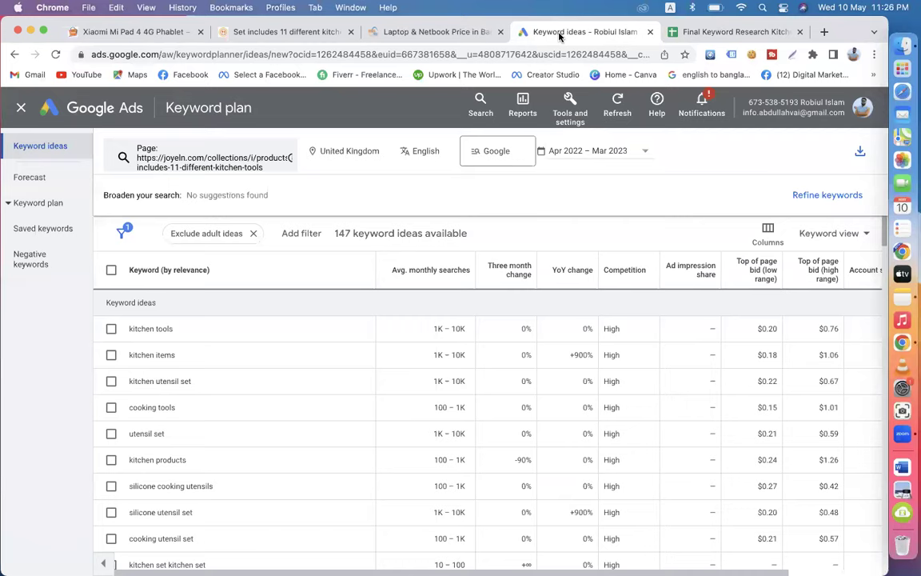
{"action": "left_click", "coordinate": [279, 32]}
{"action": "left_click", "coordinate": [14, 53]}
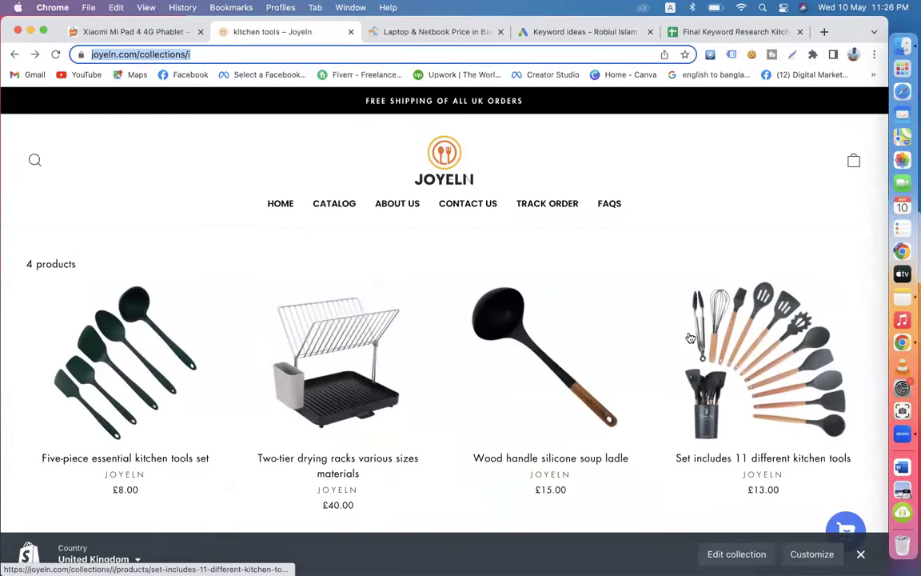
{"action": "left_click", "coordinate": [724, 32]}
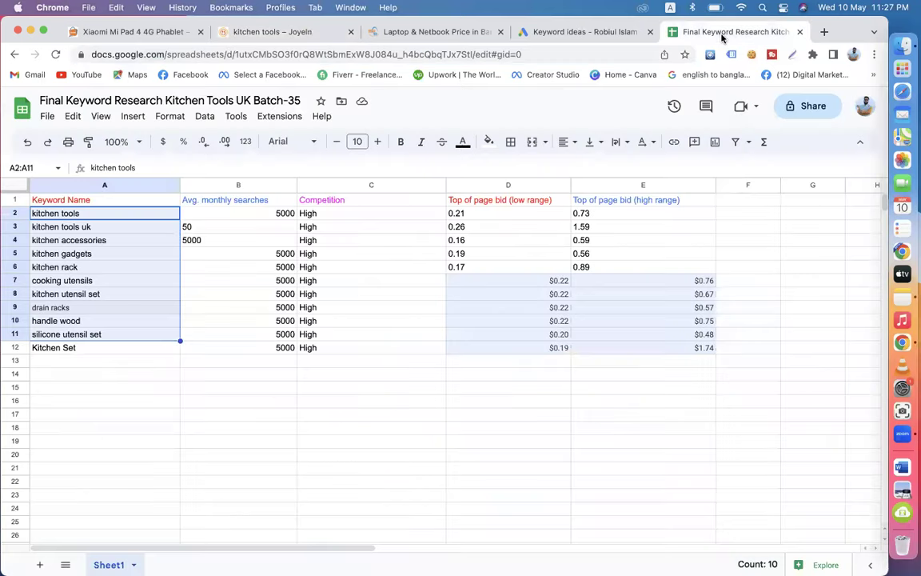
{"action": "left_click", "coordinate": [93, 347]}
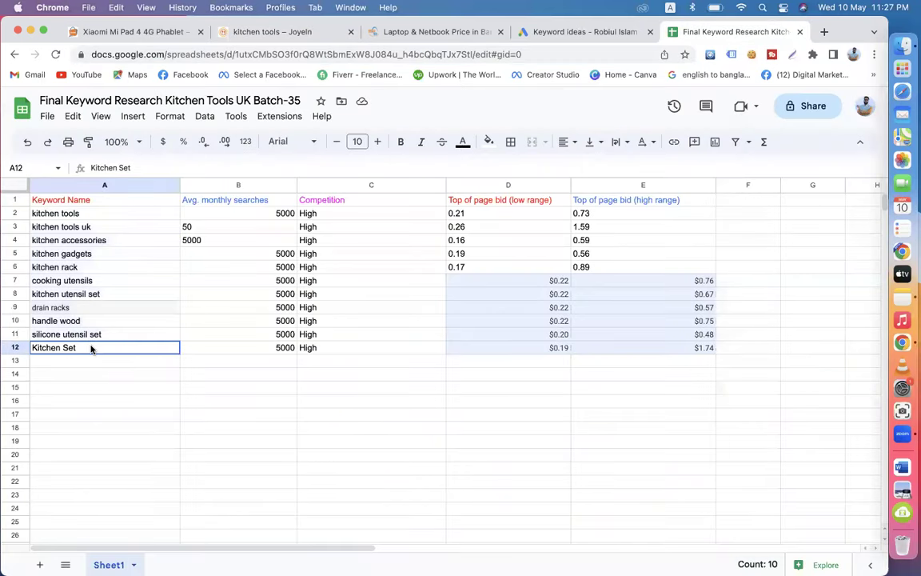
{"action": "left_click", "coordinate": [100, 213]}
{"action": "left_click_drag", "start_coordinate": [100, 215], "coordinate": [103, 350]}
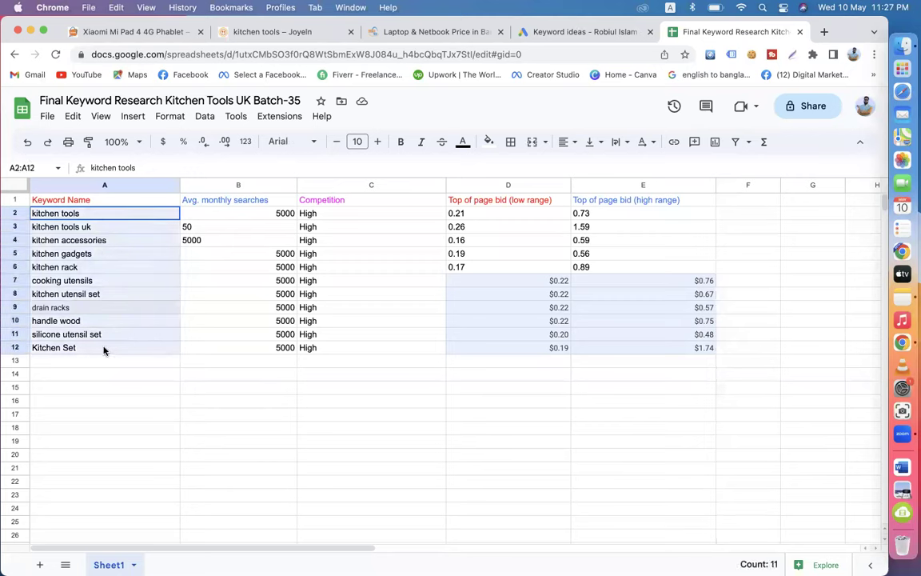
Step: Copy the keywords in cells A2 to A12 into a Keyword Planner keyword search, re-enter kitchen tools uk, and get the results
{"action": "right_click", "coordinate": [111, 276]}
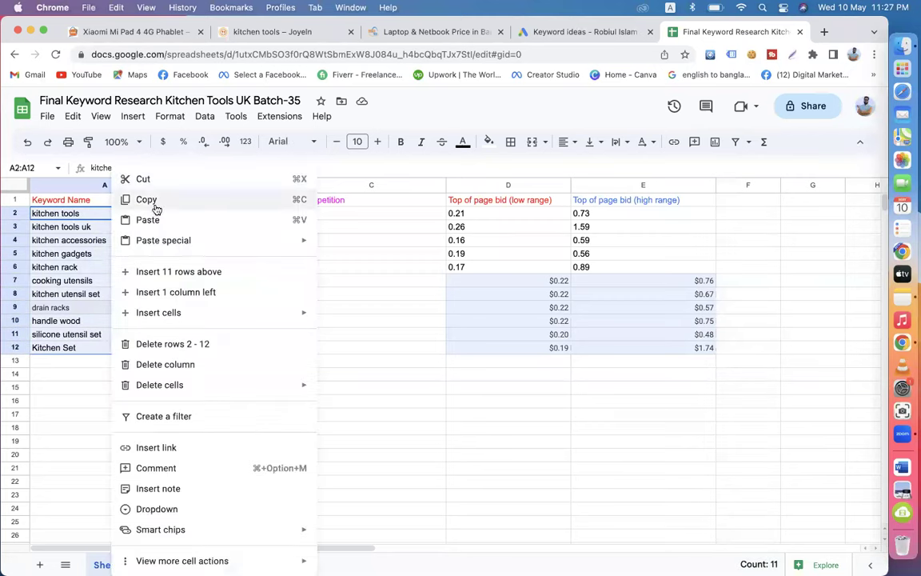
{"action": "left_click", "coordinate": [154, 200]}
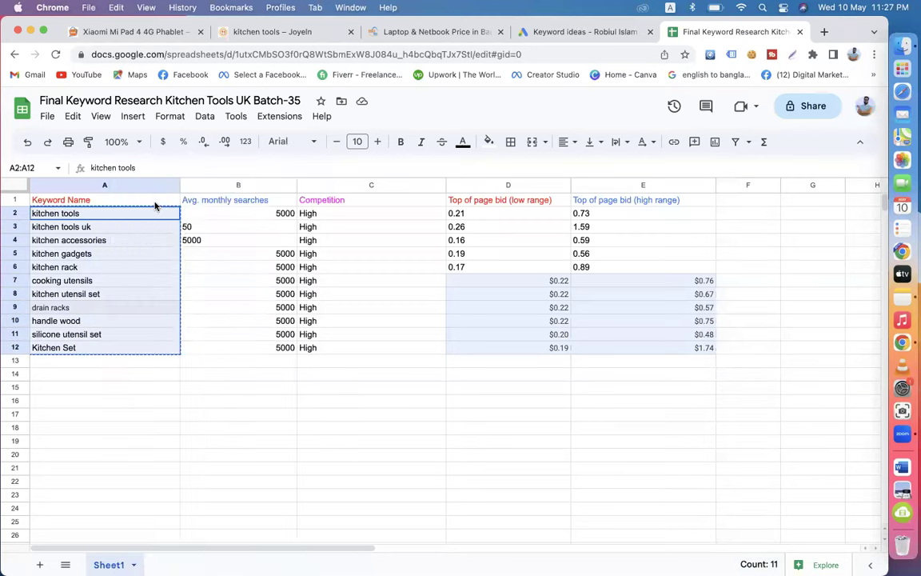
{"action": "left_click", "coordinate": [281, 32]}
{"action": "left_click", "coordinate": [571, 33]}
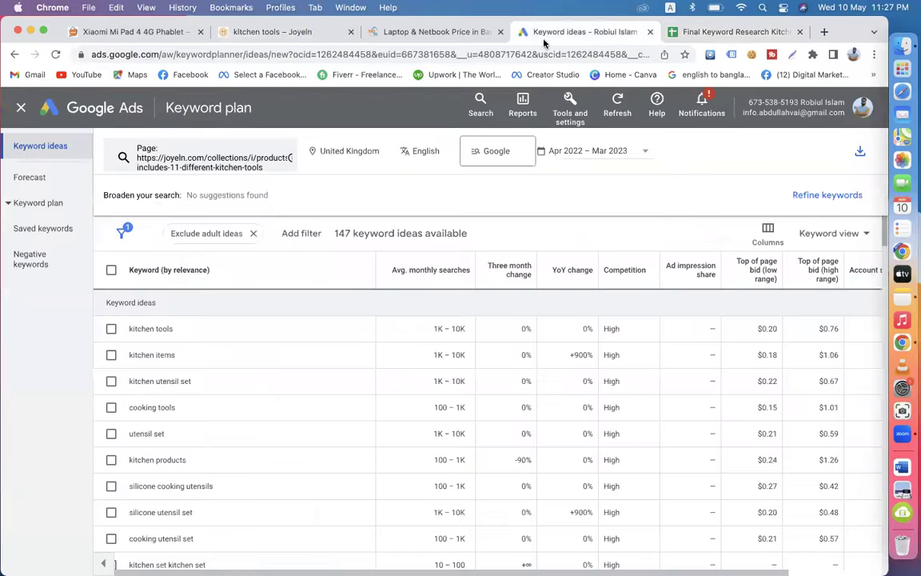
{"action": "left_click", "coordinate": [263, 171]}
{"action": "left_click", "coordinate": [247, 154]}
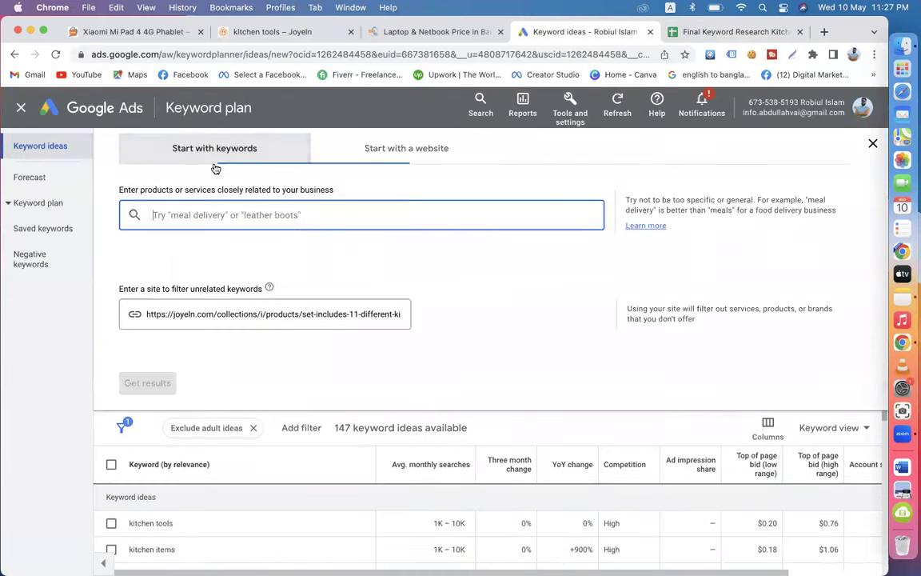
{"action": "key", "text": "super+v"}
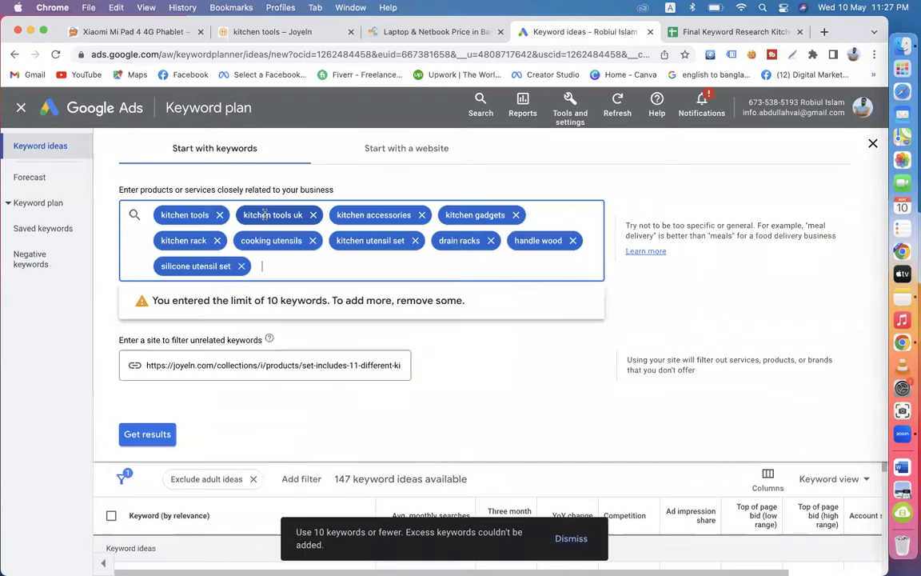
{"action": "left_click", "coordinate": [264, 214]}
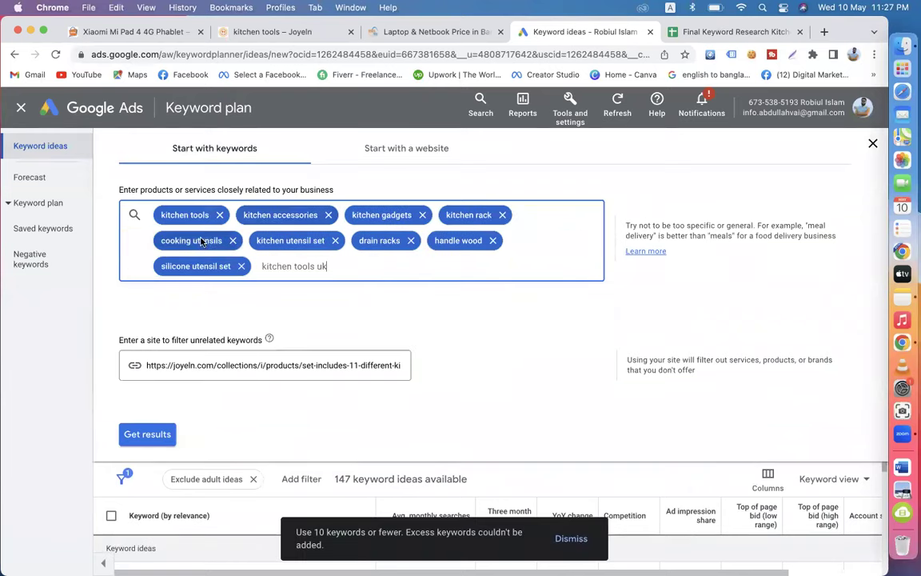
{"action": "left_click", "coordinate": [147, 435]}
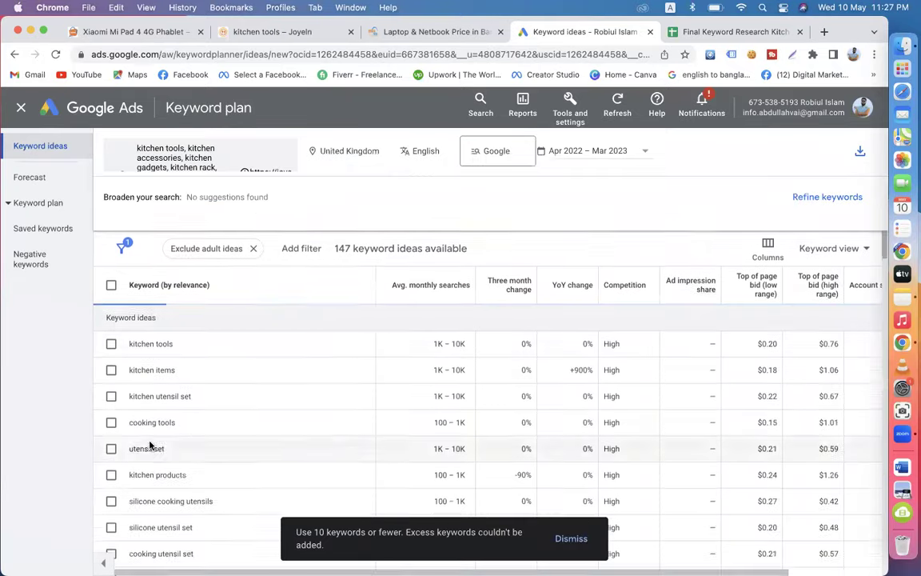
Step: Remove the website filter from the keyword search and get the results again
{"action": "left_click", "coordinate": [209, 149]}
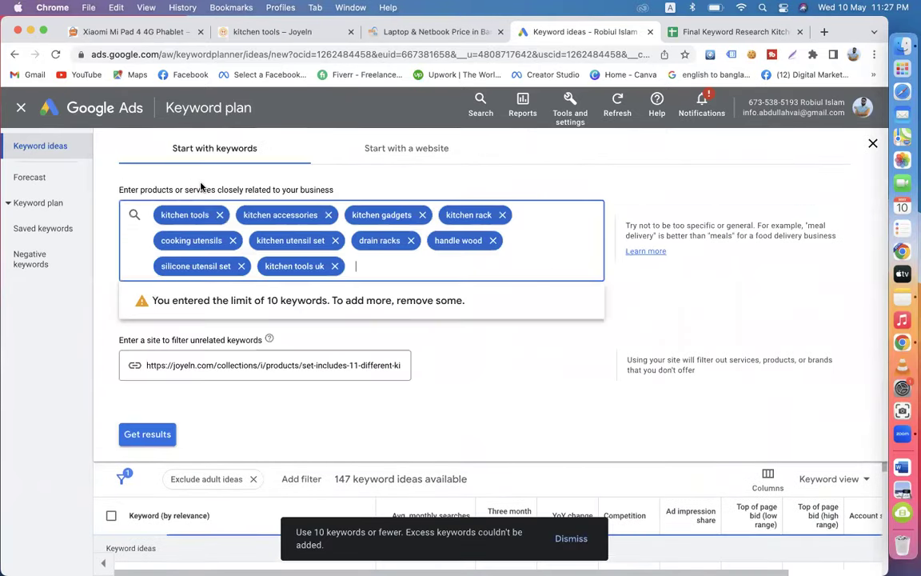
{"action": "triple_click", "coordinate": [389, 365]}
{"action": "key", "text": "BackSpace"}
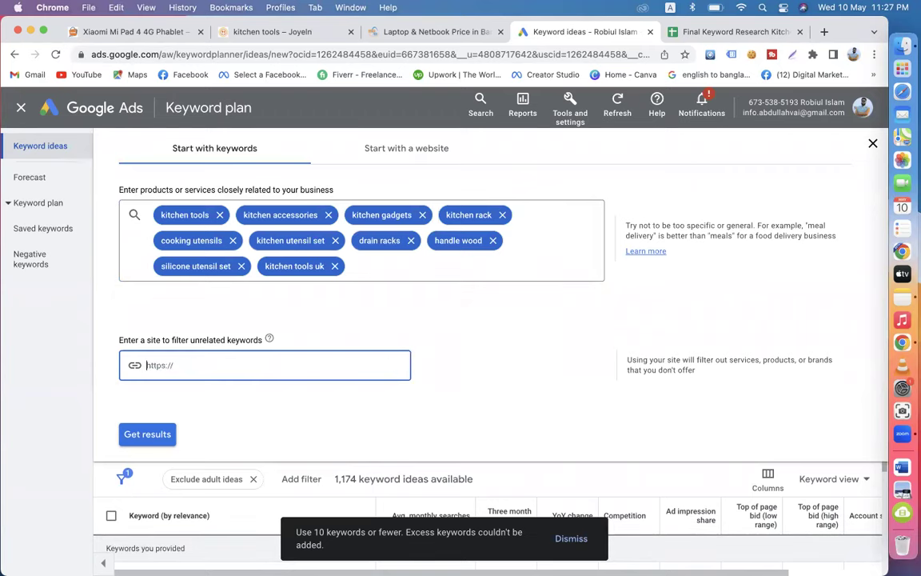
{"action": "left_click", "coordinate": [152, 434]}
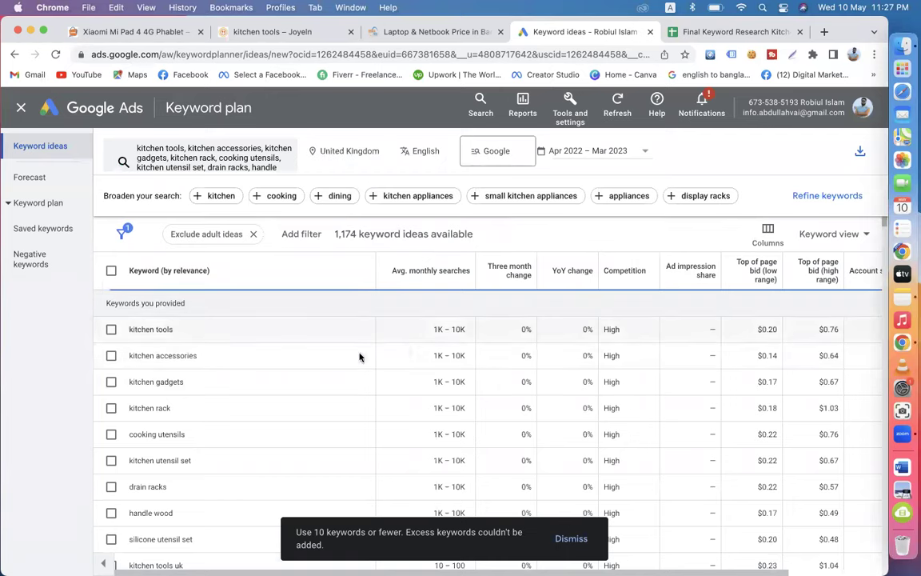
Step: Look through the ideas for the provided keywords and compare them with the sheet's keywords, including Kitchen Set and silicone utensil set
{"action": "left_click", "coordinate": [683, 36]}
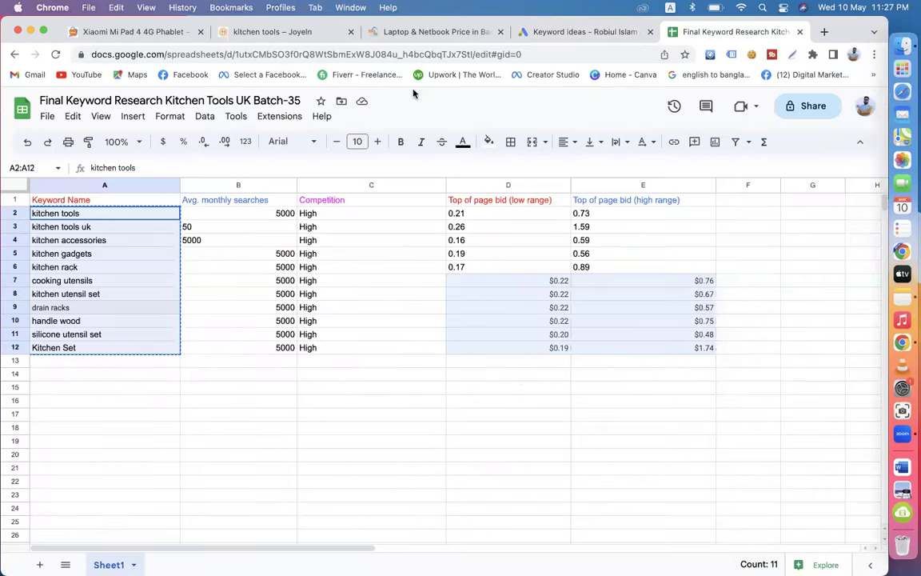
{"action": "left_click", "coordinate": [546, 34]}
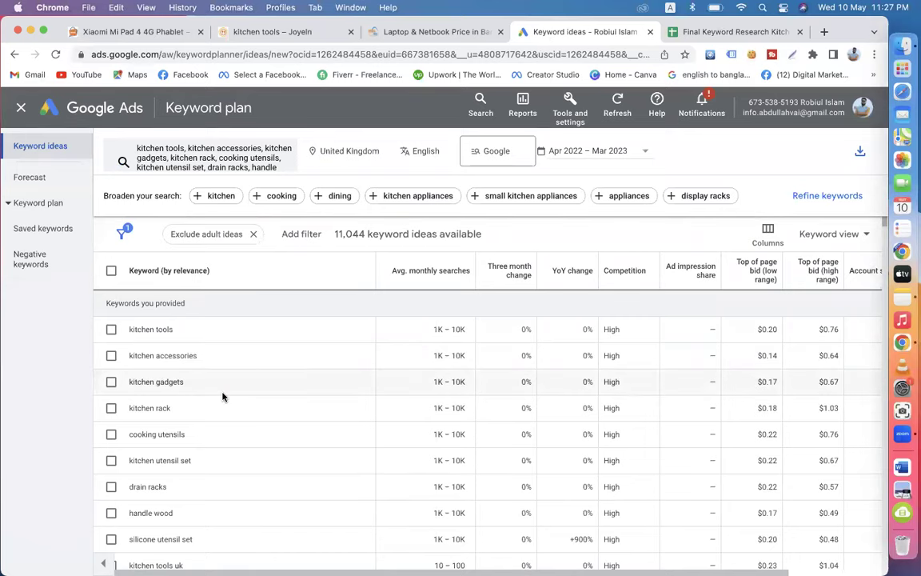
{"action": "scroll", "coordinate": [222, 397], "scroll_direction": "down", "scroll_amount": 10}
{"action": "scroll", "coordinate": [222, 397], "scroll_direction": "up", "scroll_amount": 3}
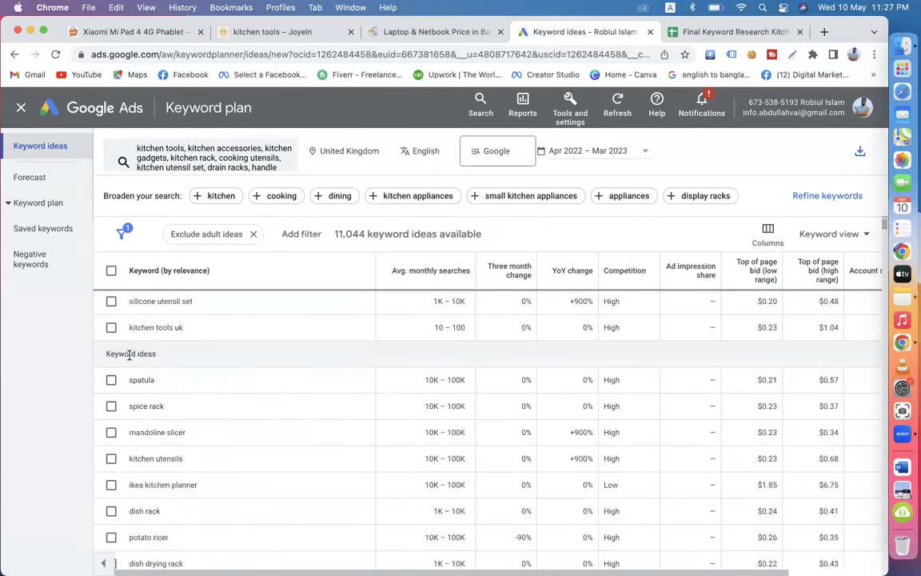
{"action": "scroll", "coordinate": [207, 397], "scroll_direction": "down", "scroll_amount": 8}
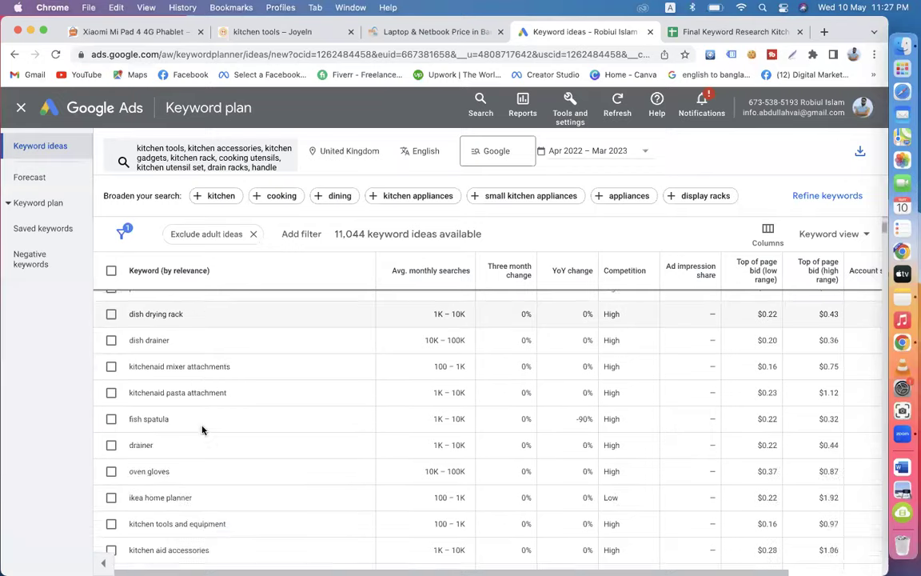
{"action": "scroll", "coordinate": [191, 446], "scroll_direction": "down", "scroll_amount": 15}
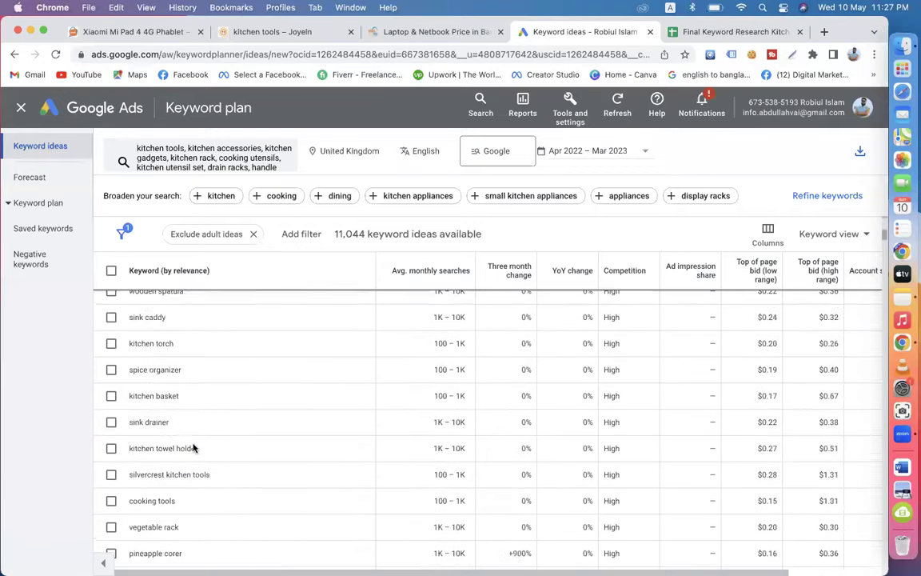
{"action": "scroll", "coordinate": [192, 446], "scroll_direction": "up", "scroll_amount": 20}
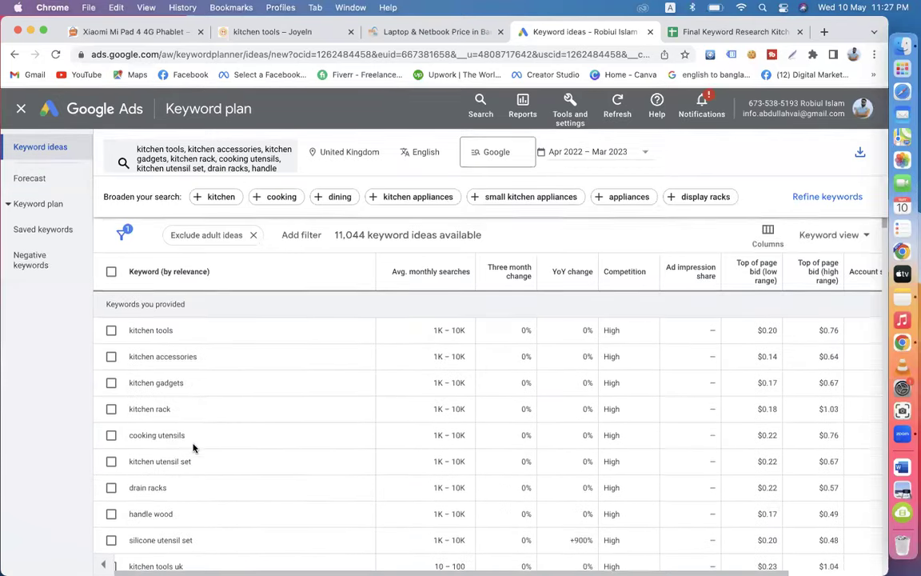
{"action": "left_click", "coordinate": [697, 31]}
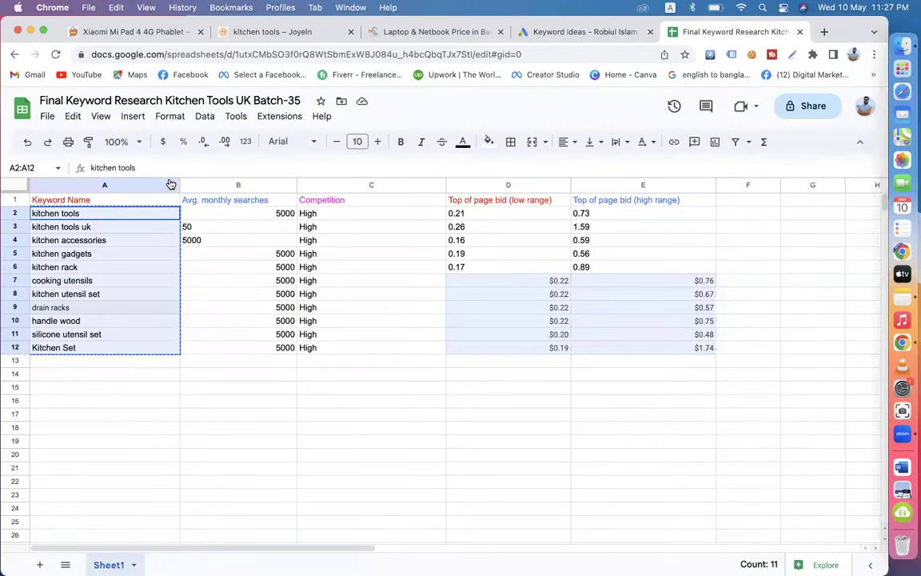
{"action": "left_click", "coordinate": [101, 351]}
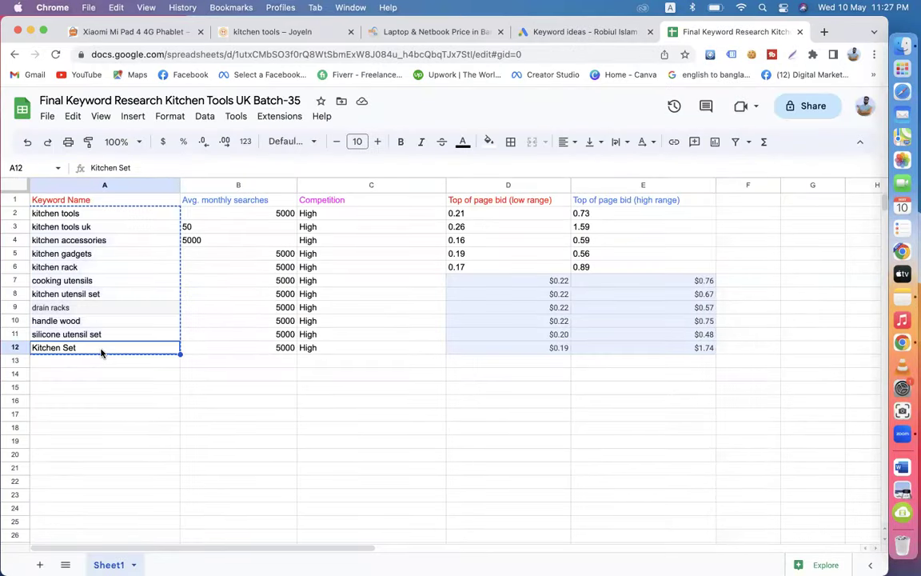
{"action": "left_click", "coordinate": [117, 334]}
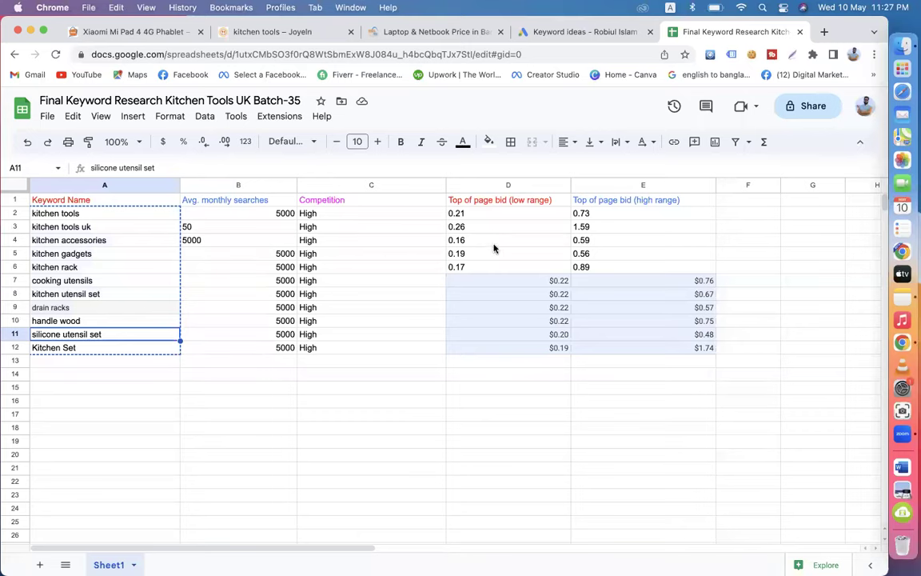
Step: Open Keyword Planner's form for discovering new keywords from Google Ads and go back to the campaigns overview
{"action": "left_click", "coordinate": [559, 32]}
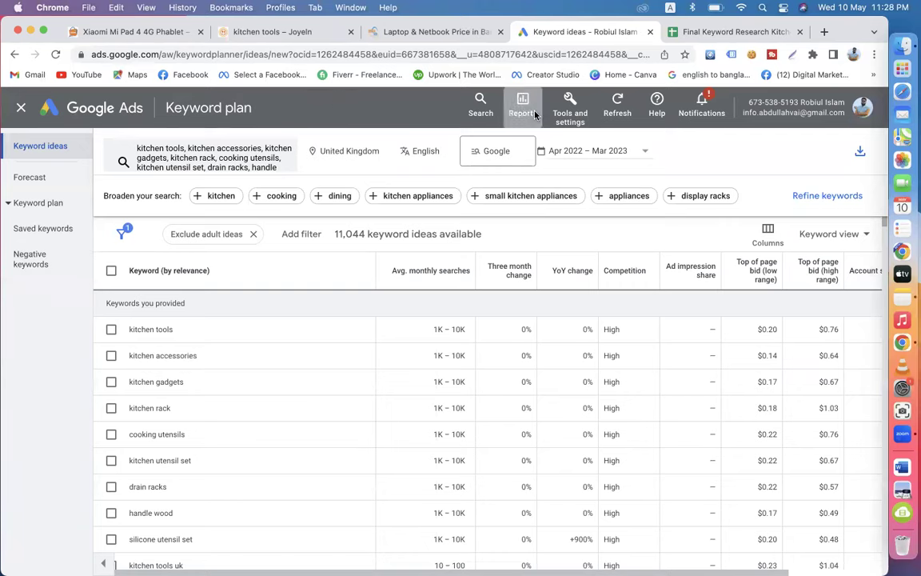
{"action": "left_click", "coordinate": [569, 110]}
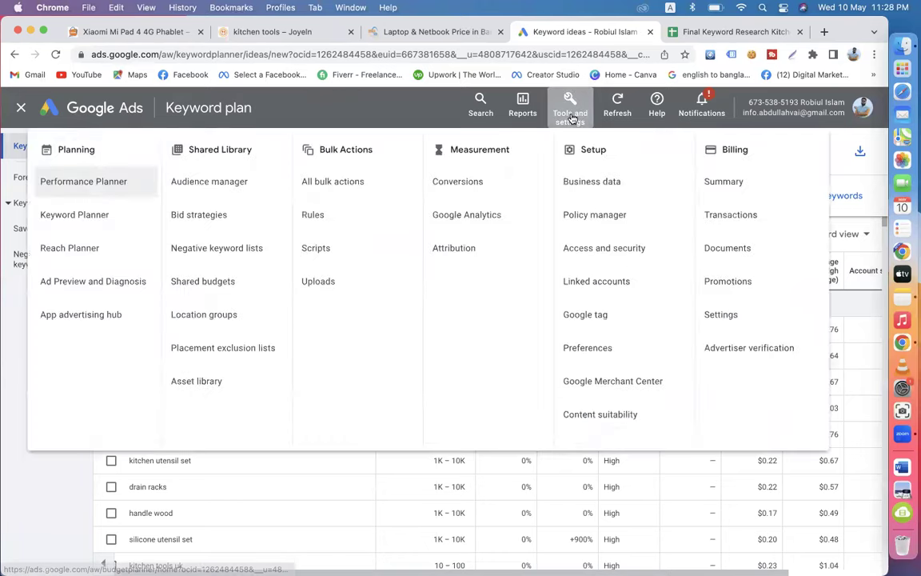
{"action": "left_click", "coordinate": [87, 218]}
{"action": "left_click", "coordinate": [223, 265]}
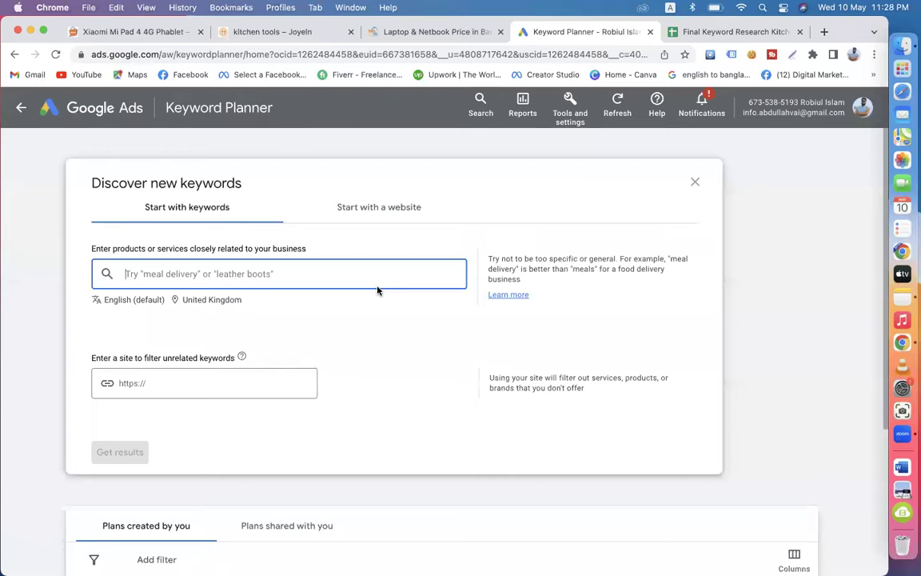
{"action": "left_click", "coordinate": [20, 107]}
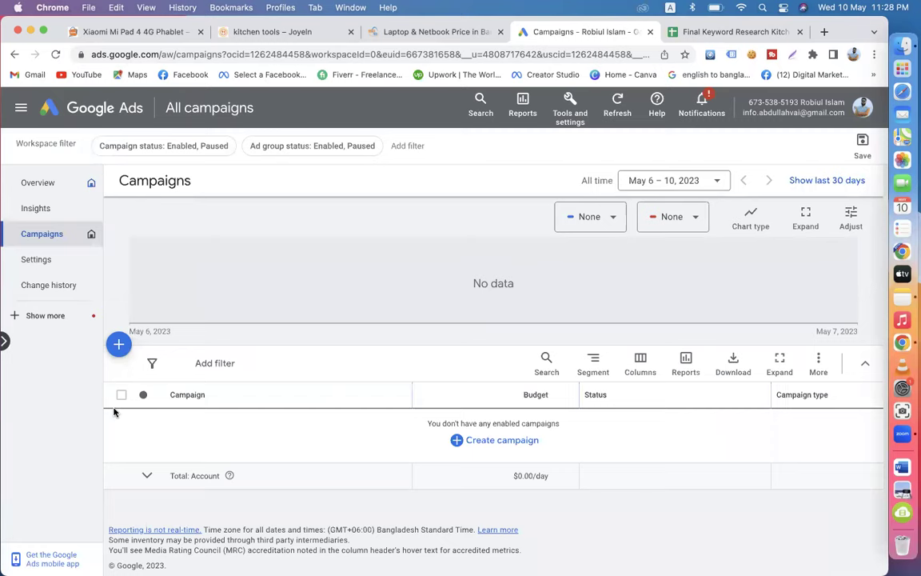
Step: Search Google in a new tab for paijam, and correct the search term to pajama
{"action": "left_click", "coordinate": [823, 32]}
{"action": "type", "text": "paijam"}
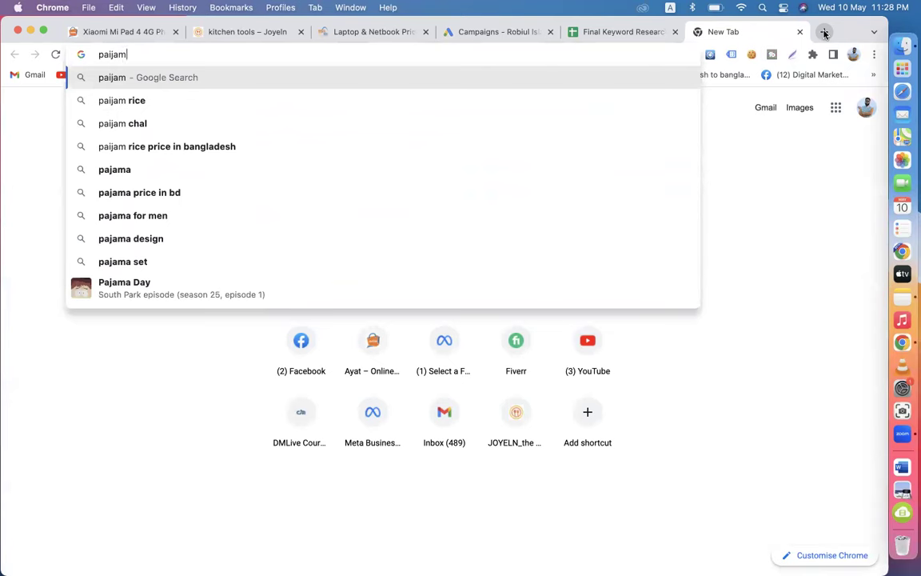
{"action": "key", "text": "Return"}
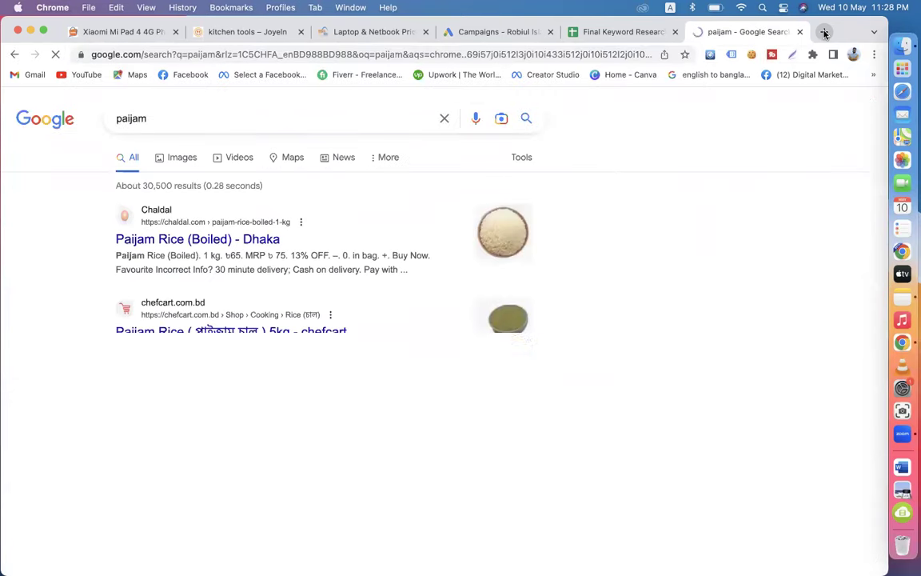
{"action": "left_click", "coordinate": [157, 118]}
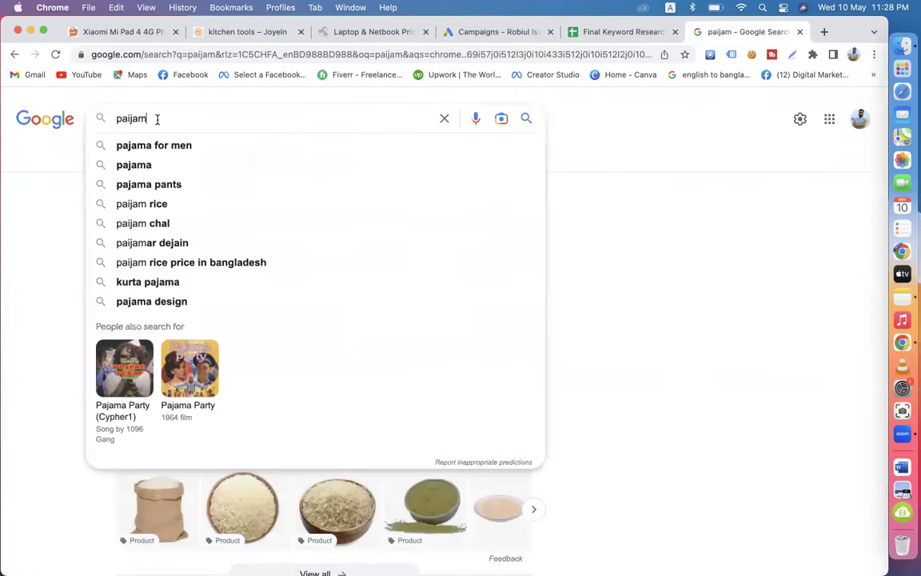
{"action": "key", "text": "BackSpace"}
{"action": "key", "text": "BackSpace"}
{"action": "key", "text": "BackSpace"}
{"action": "type", "text": "j"}
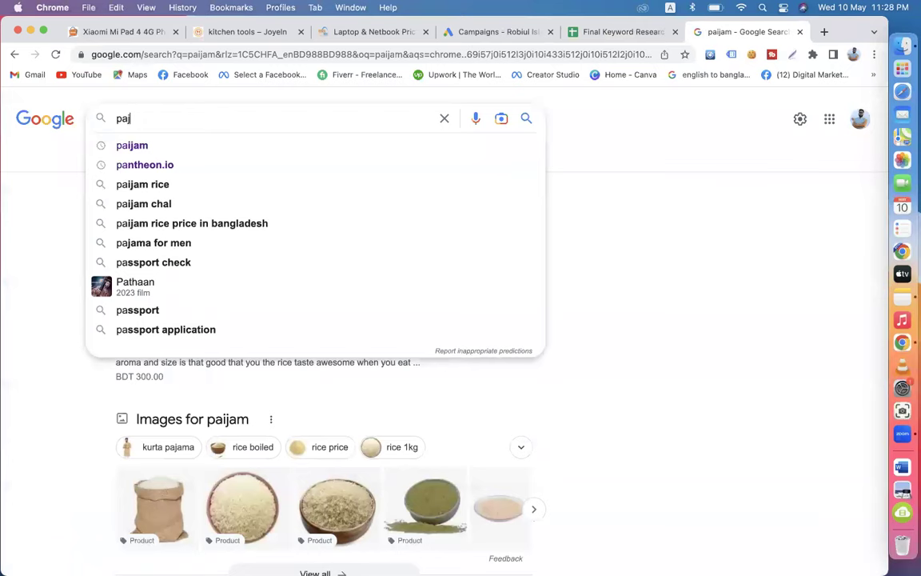
{"action": "type", "text": "ama"}
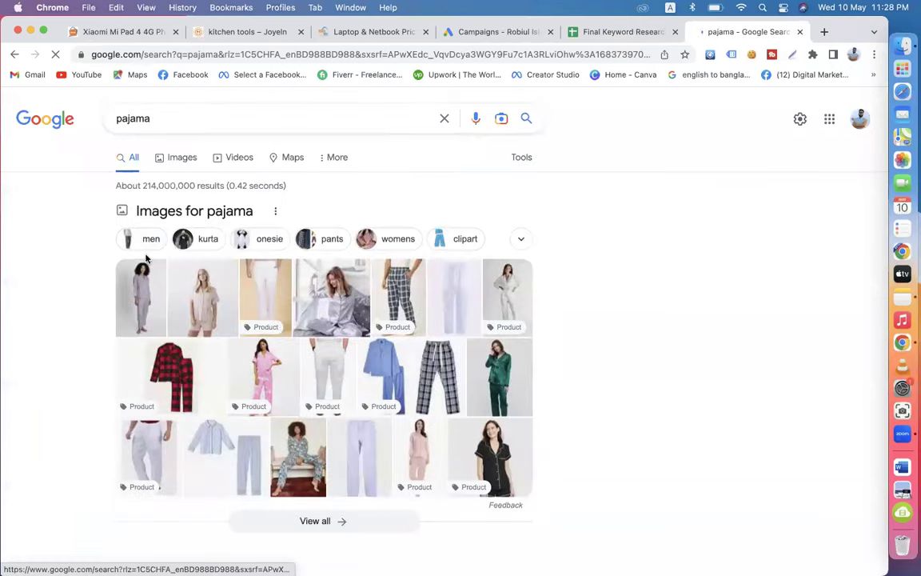
Step: Examine the Google results for pajama, including Aarong's Pajama - Men product page
{"action": "scroll", "coordinate": [144, 259], "scroll_direction": "down", "scroll_amount": 5}
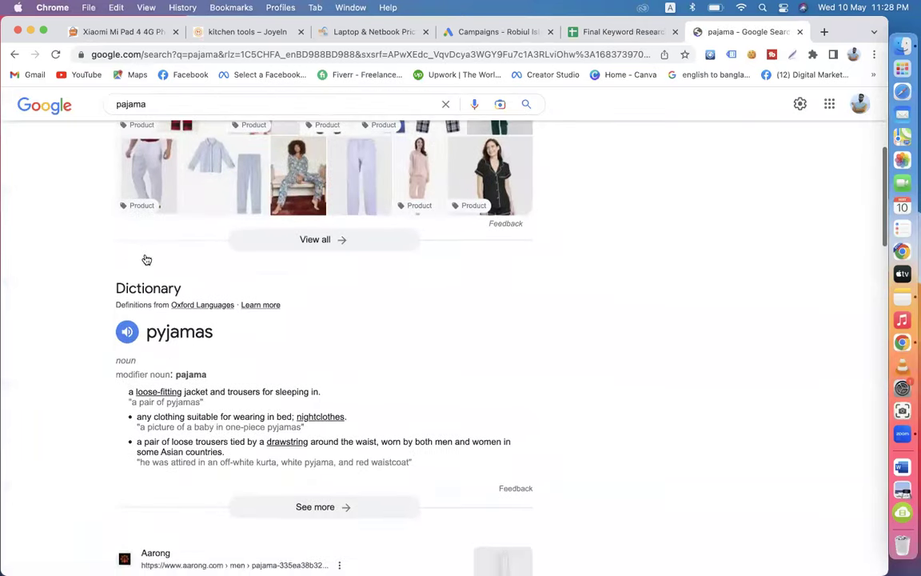
{"action": "scroll", "coordinate": [197, 360], "scroll_direction": "down", "scroll_amount": 5}
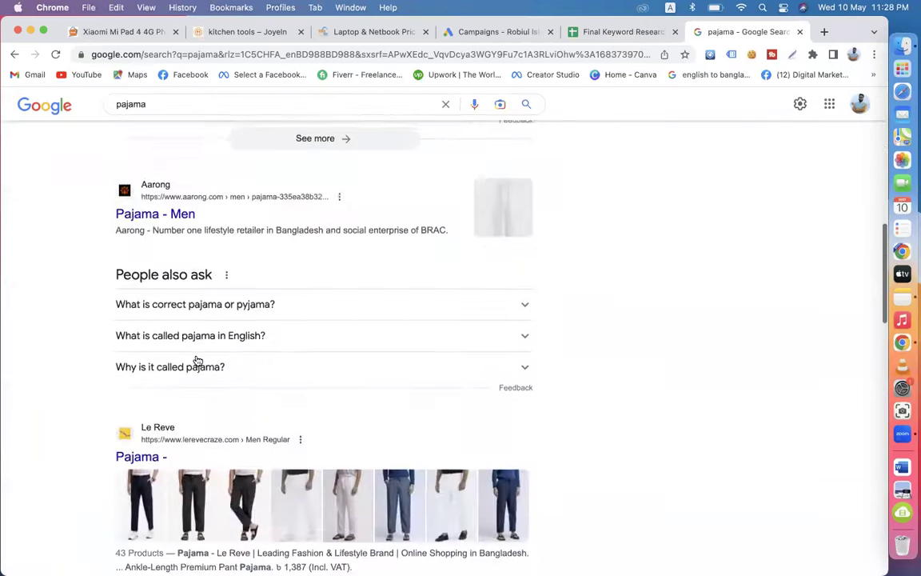
{"action": "left_click", "coordinate": [159, 210]}
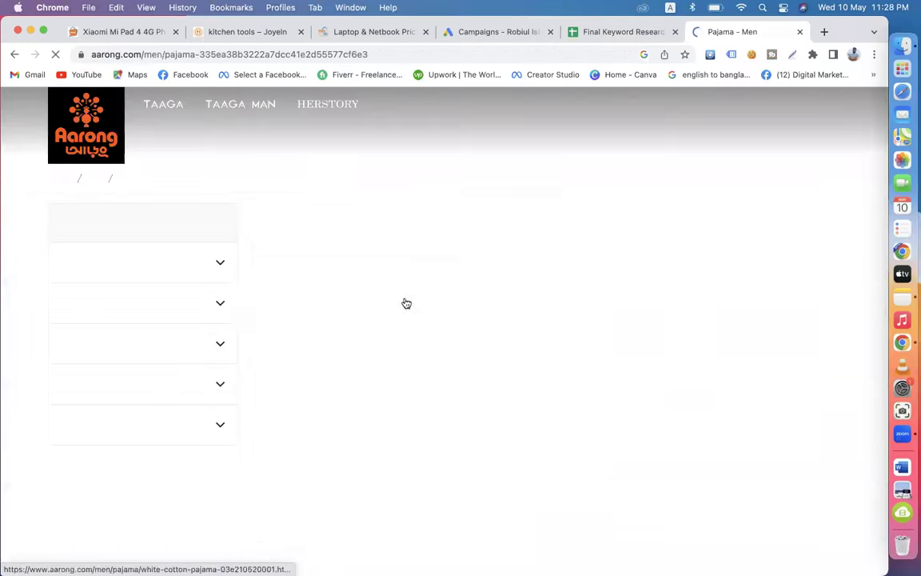
{"action": "scroll", "coordinate": [482, 355], "scroll_direction": "down", "scroll_amount": 10}
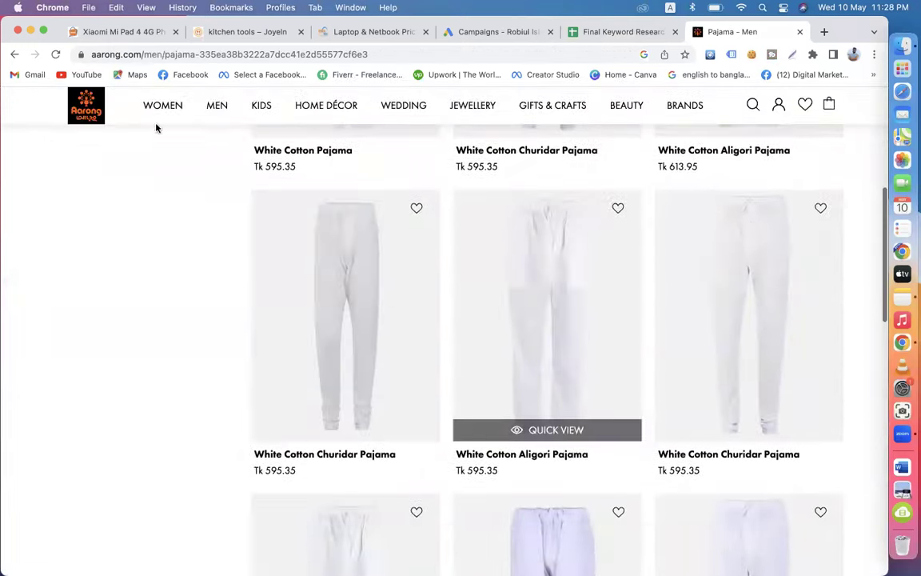
{"action": "left_click", "coordinate": [15, 53]}
{"action": "scroll", "coordinate": [292, 342], "scroll_direction": "down", "scroll_amount": 10}
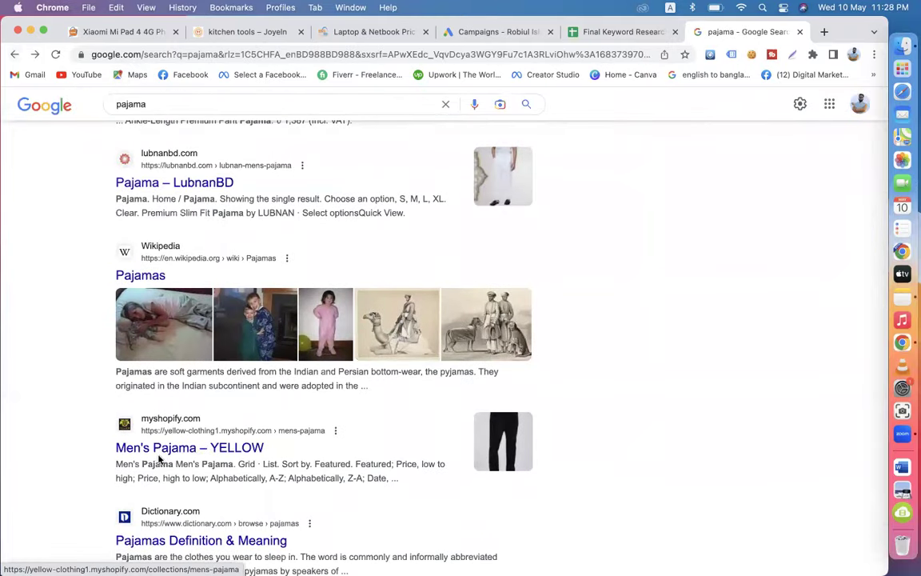
{"action": "scroll", "coordinate": [227, 435], "scroll_direction": "down", "scroll_amount": 2}
{"action": "scroll", "coordinate": [227, 436], "scroll_direction": "down", "scroll_amount": 5}
{"action": "scroll", "coordinate": [227, 436], "scroll_direction": "up", "scroll_amount": 15}
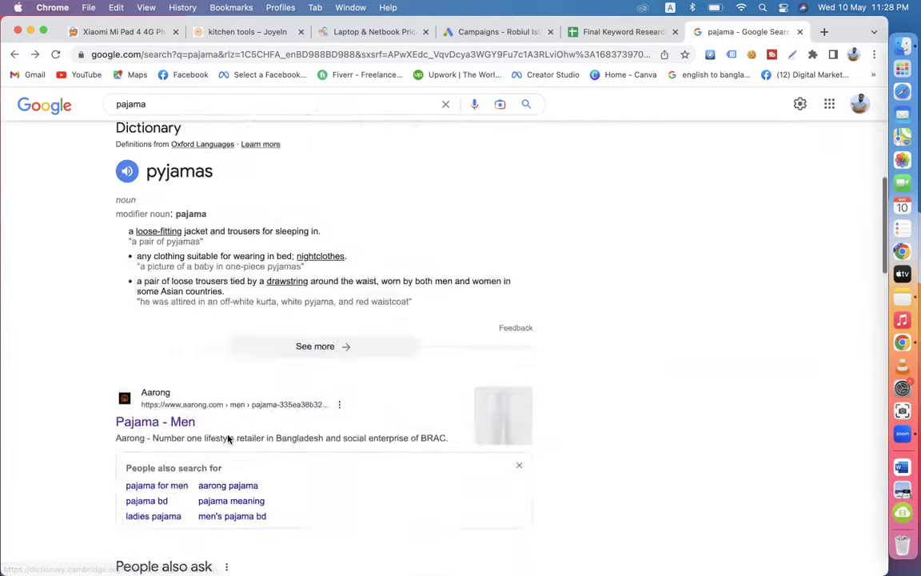
{"action": "left_click", "coordinate": [520, 31]}
{"action": "left_click", "coordinate": [570, 102]}
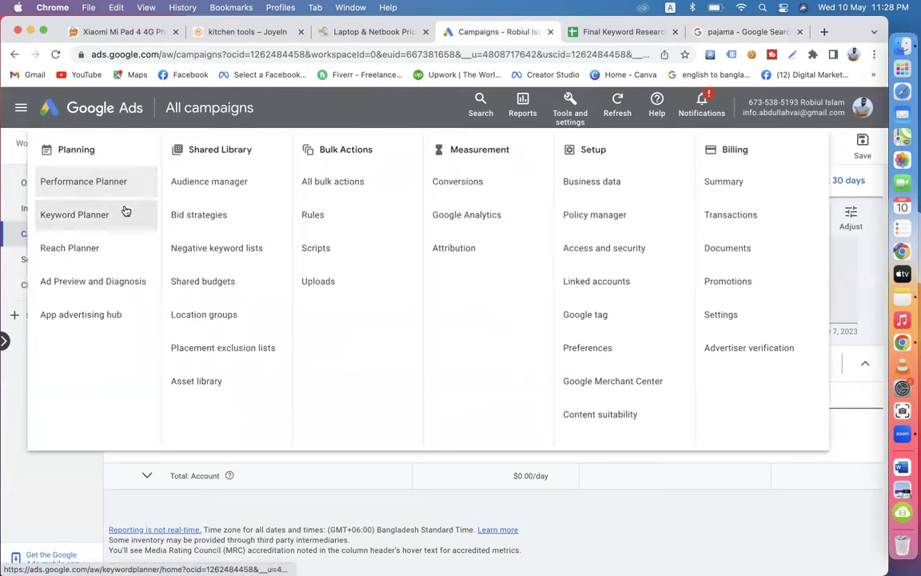
{"action": "left_click", "coordinate": [44, 522]}
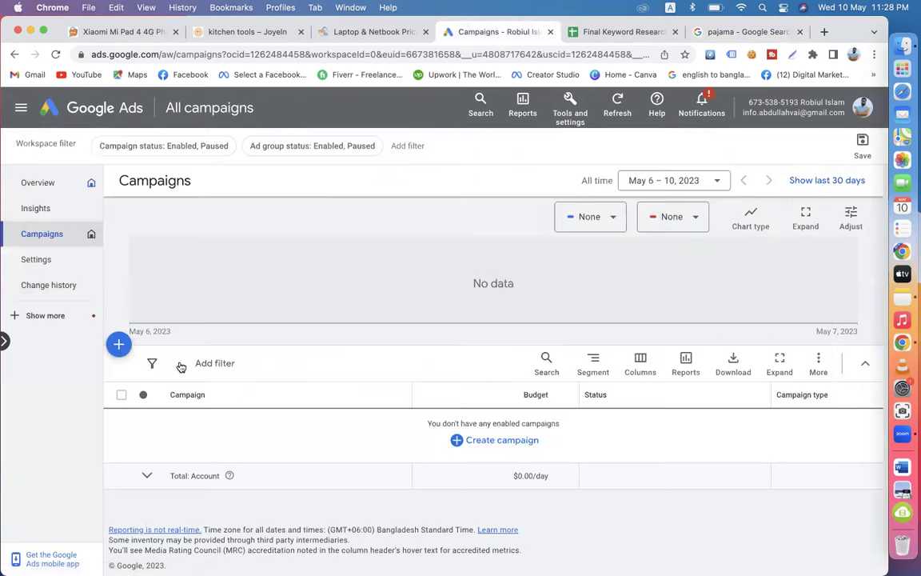
Step: Close the pajama search results and select the empty row below the keyword list in the kitchen tools sheet
{"action": "left_click", "coordinate": [738, 32]}
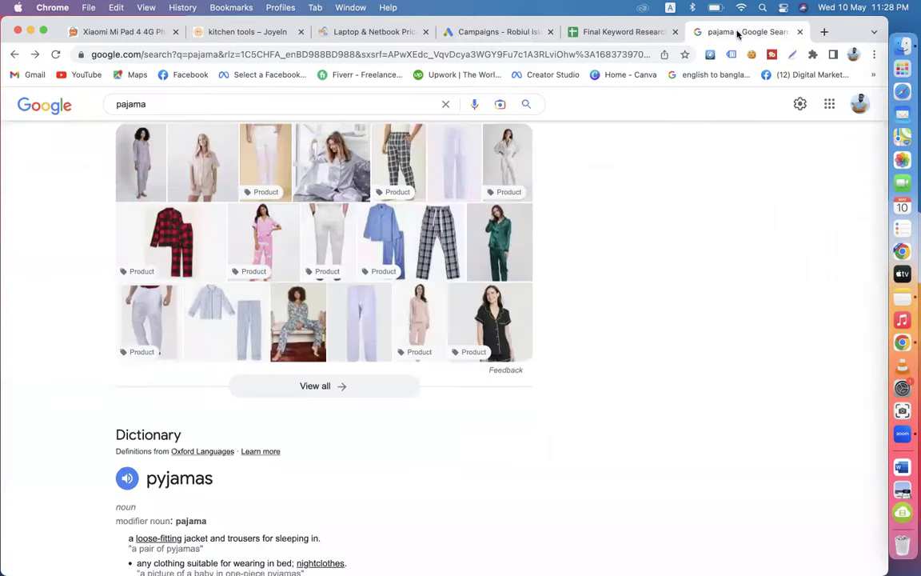
{"action": "left_click", "coordinate": [800, 32]}
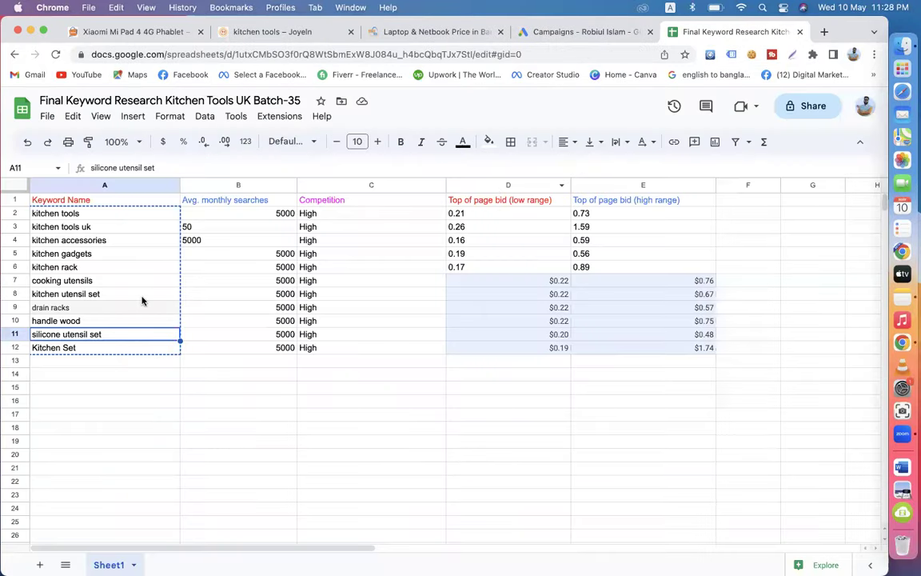
{"action": "left_click", "coordinate": [105, 213]}
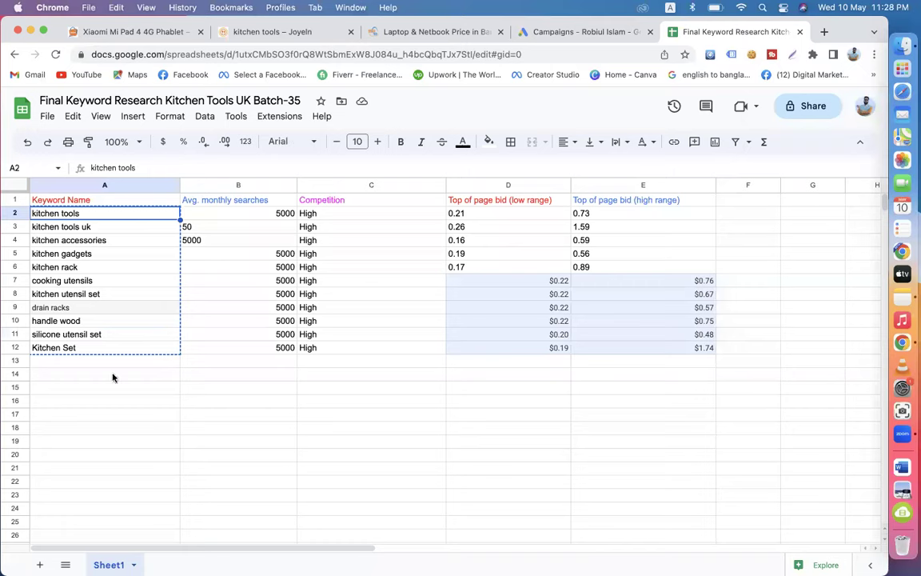
{"action": "left_click", "coordinate": [41, 368]}
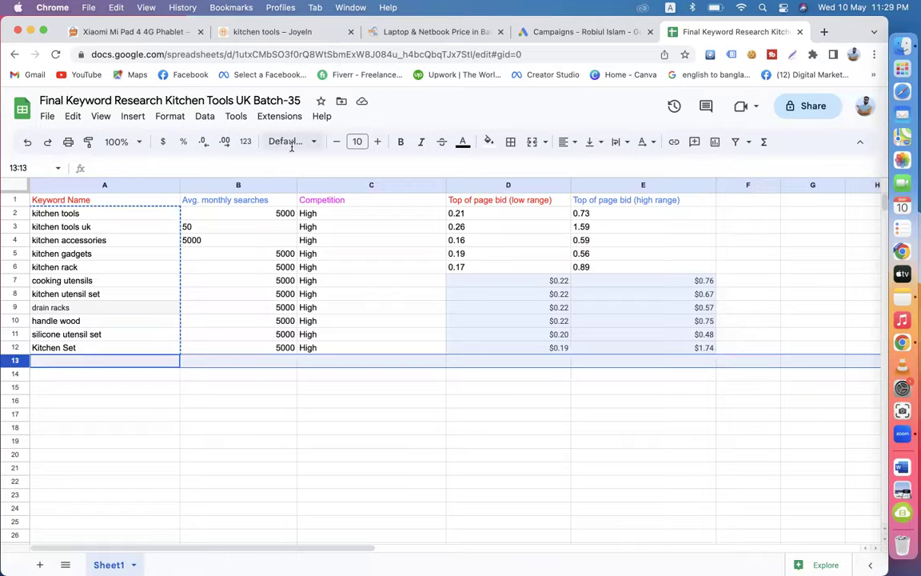
Step: Review the kitchen tools collection on the JOYELN store and open its full product catalog
{"action": "left_click", "coordinate": [579, 32]}
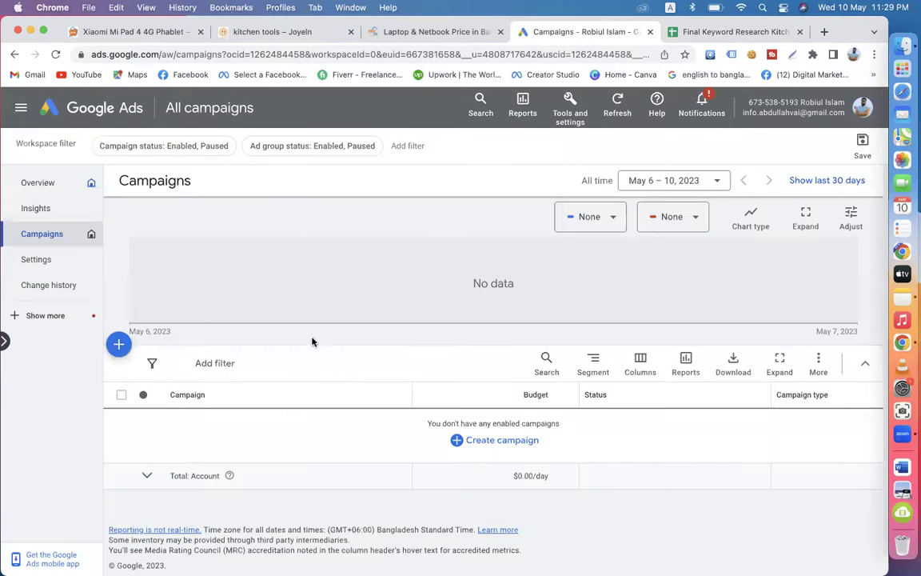
{"action": "left_click", "coordinate": [272, 32]}
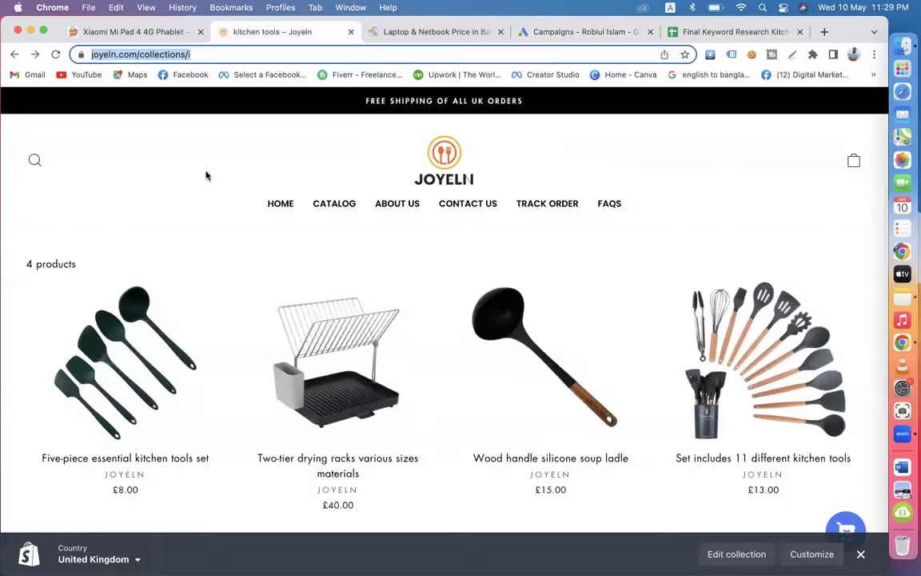
{"action": "scroll", "coordinate": [367, 200], "scroll_direction": "down", "scroll_amount": 10}
{"action": "scroll", "coordinate": [390, 408], "scroll_direction": "up", "scroll_amount": 10}
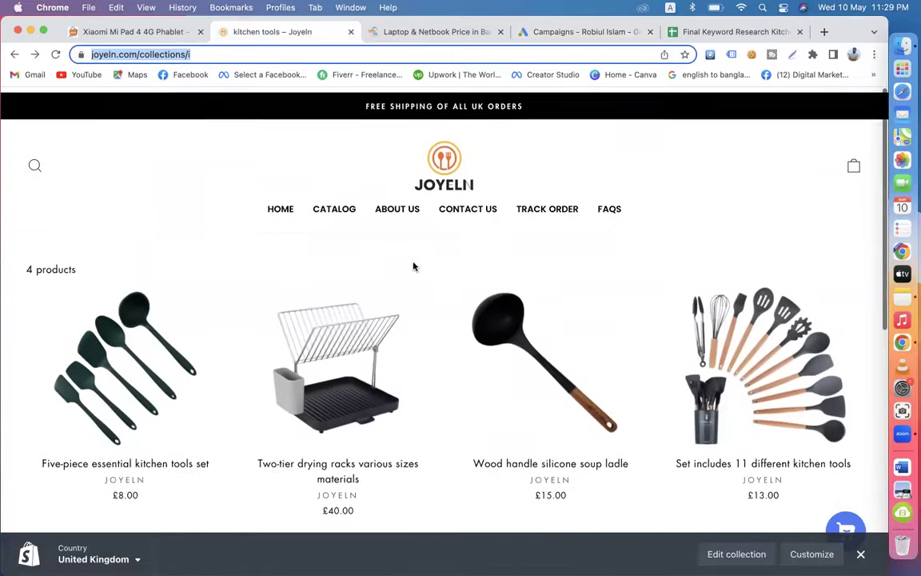
{"action": "left_click", "coordinate": [338, 205]}
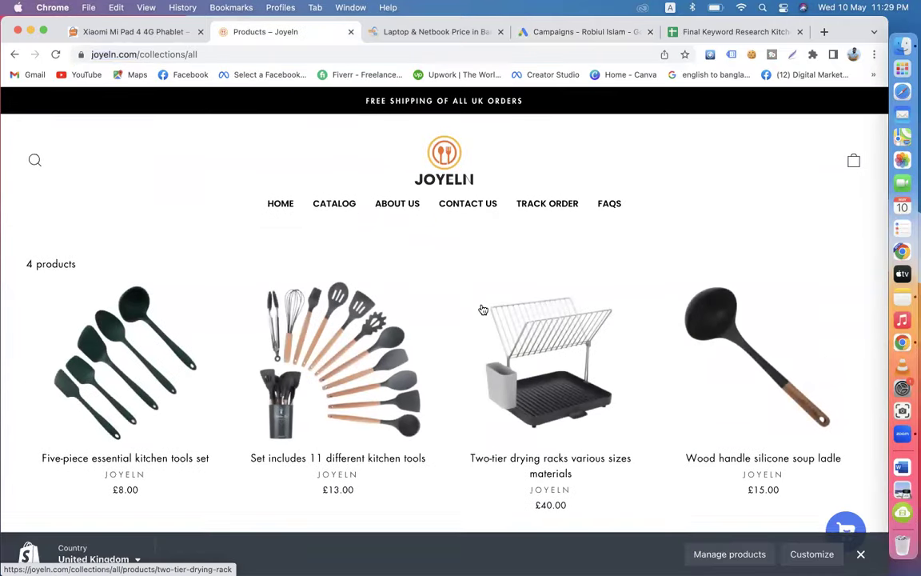
Step: Open Fiverr in a new tab and search its services for google ads
{"action": "left_click", "coordinate": [703, 32]}
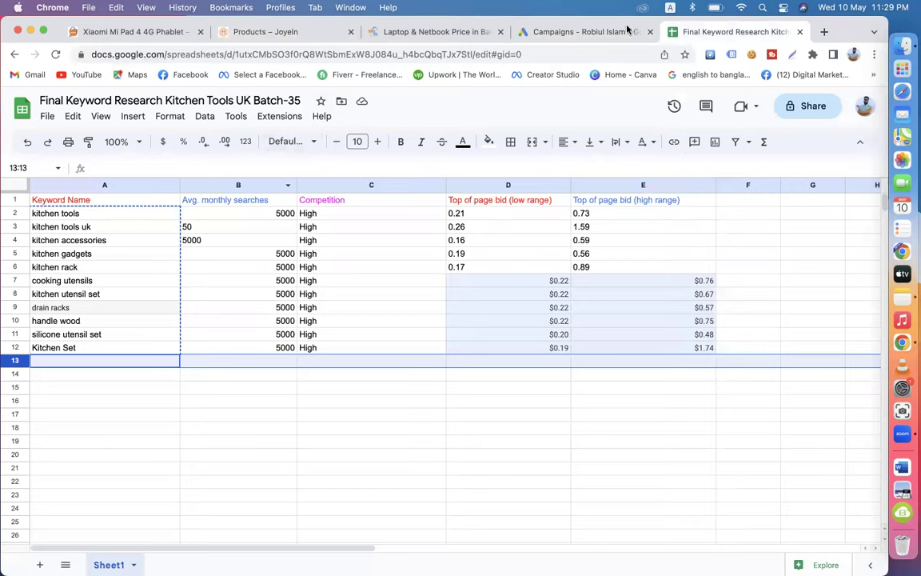
{"action": "left_click", "coordinate": [825, 31]}
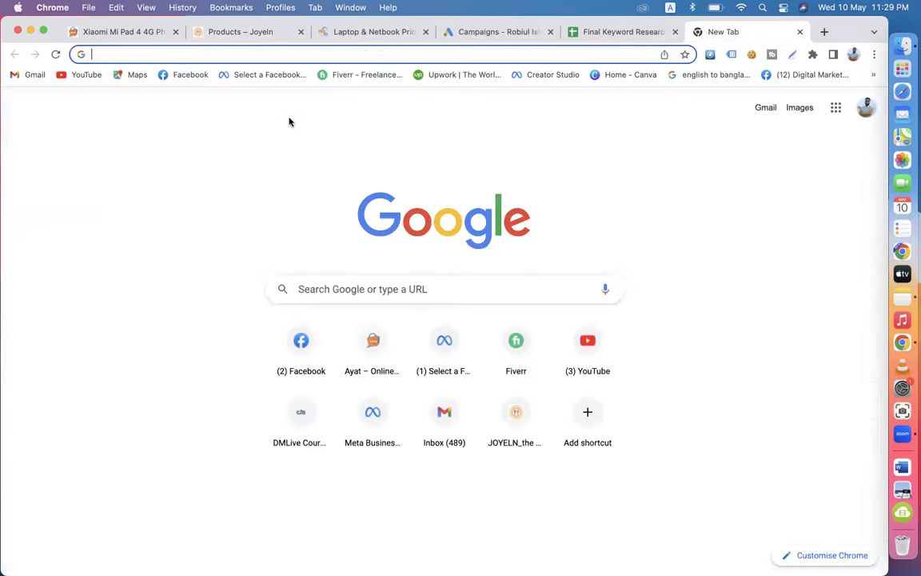
{"action": "left_click", "coordinate": [346, 75]}
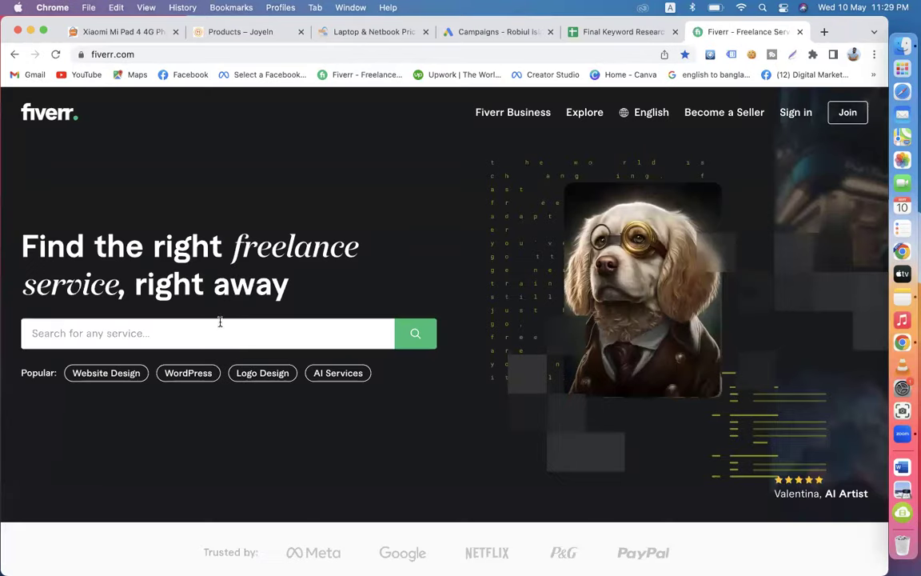
{"action": "left_click", "coordinate": [210, 336]}
{"action": "type", "text": "google ads"}
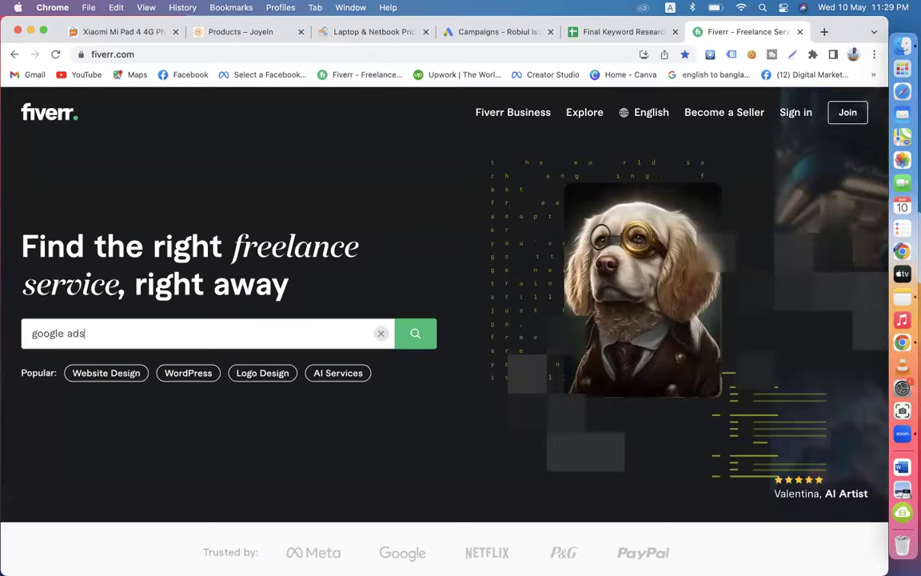
{"action": "key", "text": "Return"}
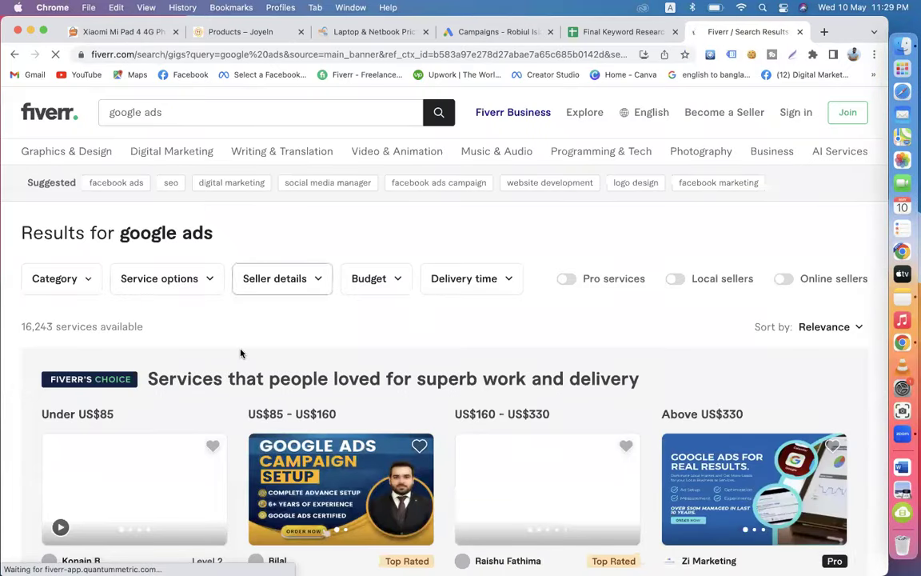
Step: Open the US$195 Google Ads setup gig from Fiverr's Choice and highlight the account setup and keyword items of its Basic package
{"action": "scroll", "coordinate": [240, 352], "scroll_direction": "down", "scroll_amount": 3}
{"action": "scroll", "coordinate": [241, 352], "scroll_direction": "down", "scroll_amount": 1}
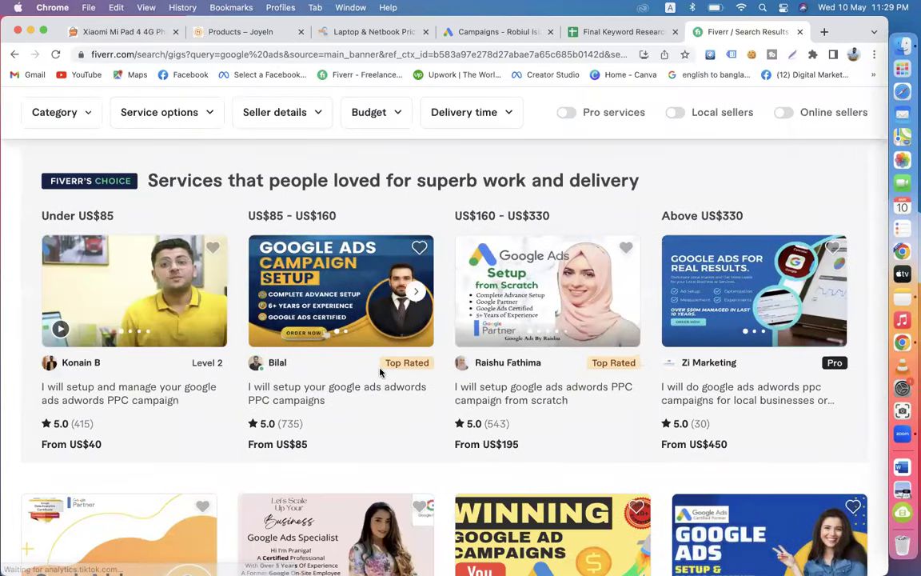
{"action": "scroll", "coordinate": [448, 320], "scroll_direction": "down", "scroll_amount": 3}
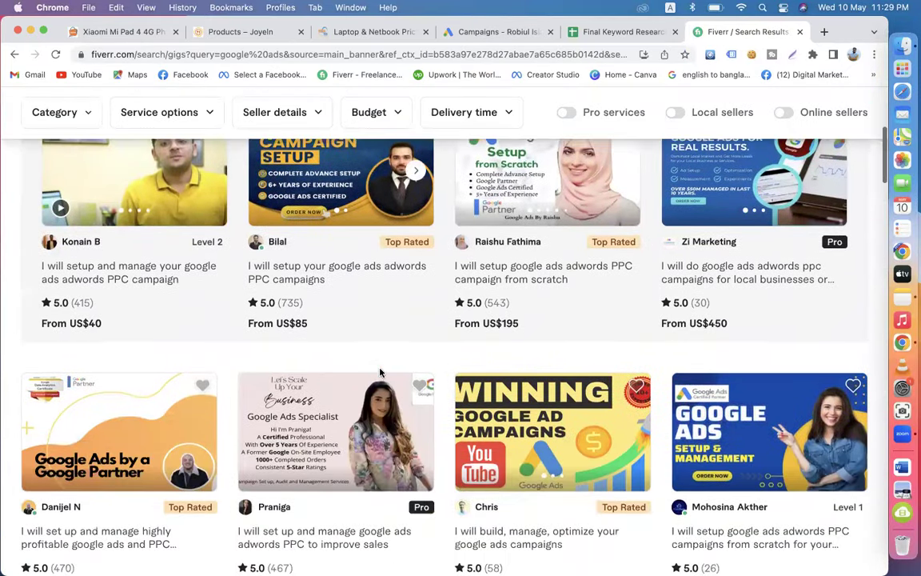
{"action": "left_click", "coordinate": [551, 280]}
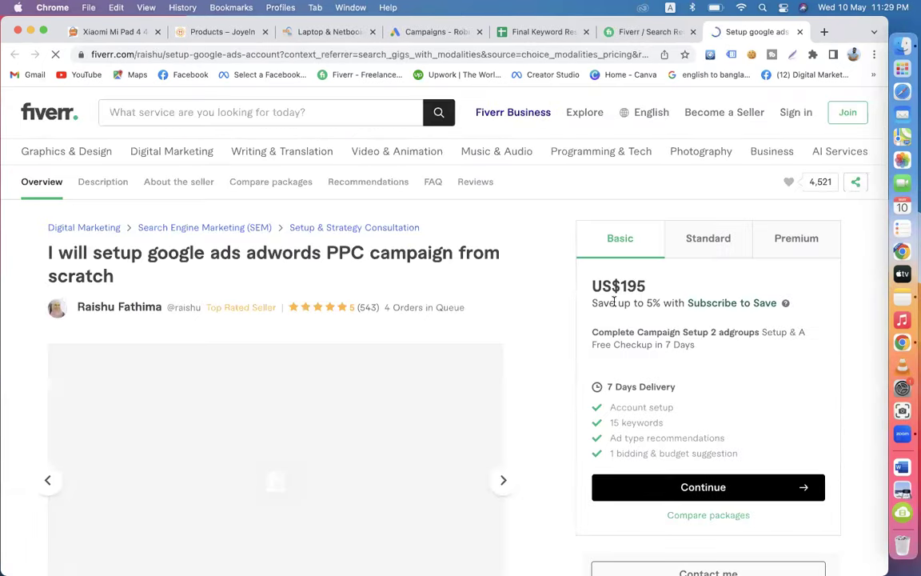
{"action": "scroll", "coordinate": [706, 353], "scroll_direction": "down", "scroll_amount": 2}
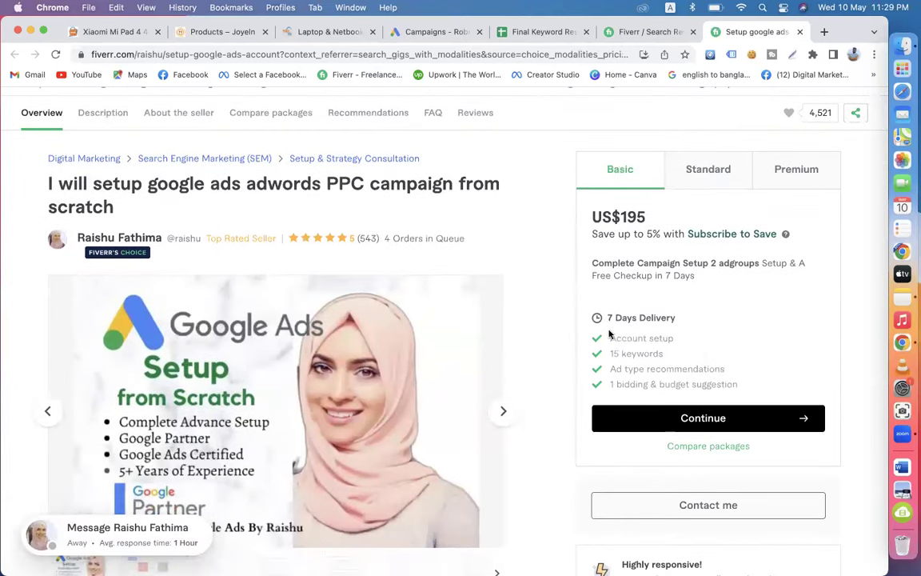
{"action": "left_click_drag", "start_coordinate": [611, 336], "coordinate": [677, 339]}
{"action": "left_click_drag", "start_coordinate": [603, 356], "coordinate": [686, 355]}
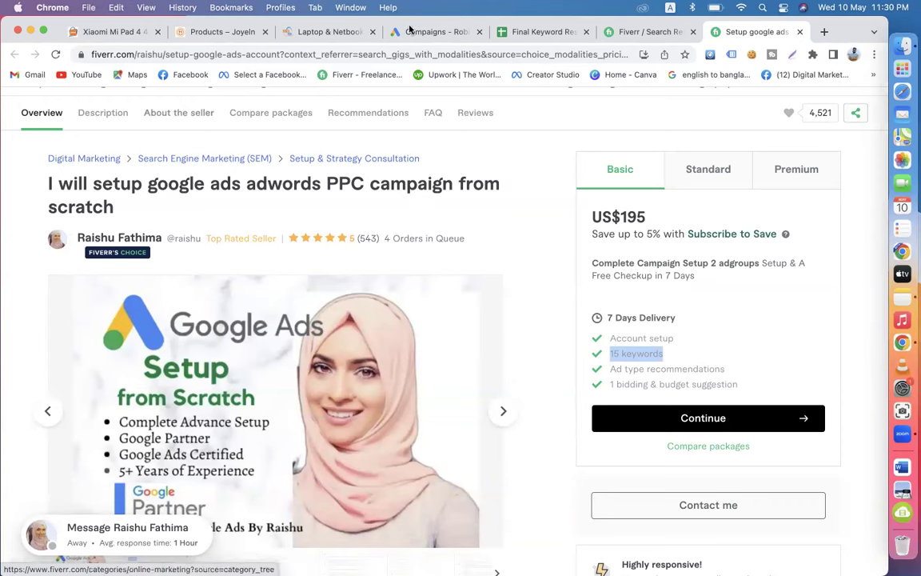
Step: Return to the Fiverr results, open the US$70 gig for setting up and managing a Google Ads PPC campaign, and read its title
{"action": "left_click", "coordinate": [629, 34]}
{"action": "scroll", "coordinate": [640, 336], "scroll_direction": "down", "scroll_amount": 3}
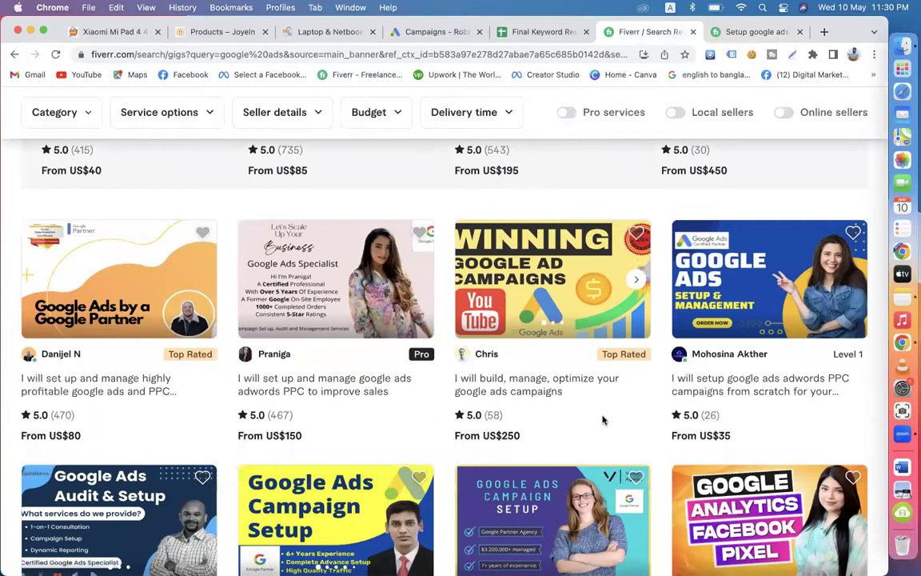
{"action": "scroll", "coordinate": [603, 419], "scroll_direction": "down", "scroll_amount": 5}
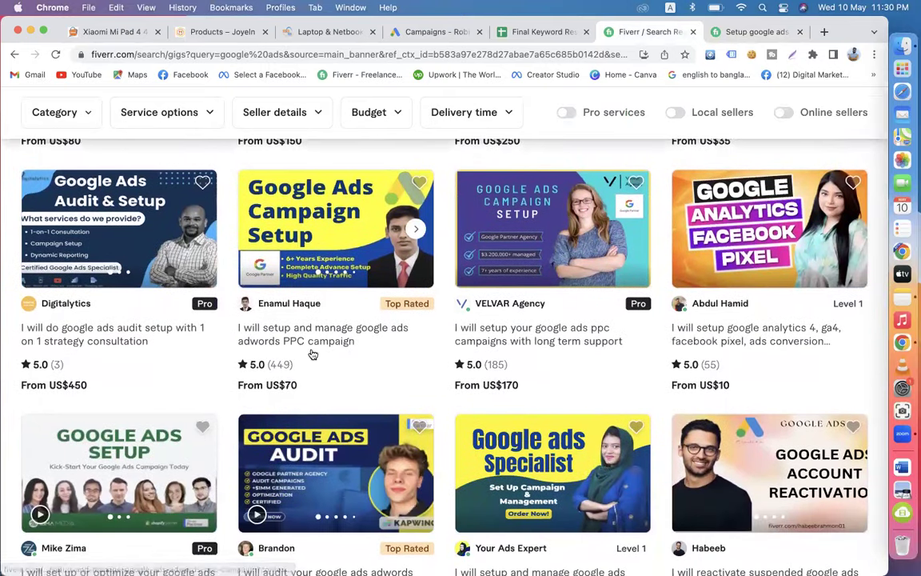
{"action": "left_click", "coordinate": [325, 337]}
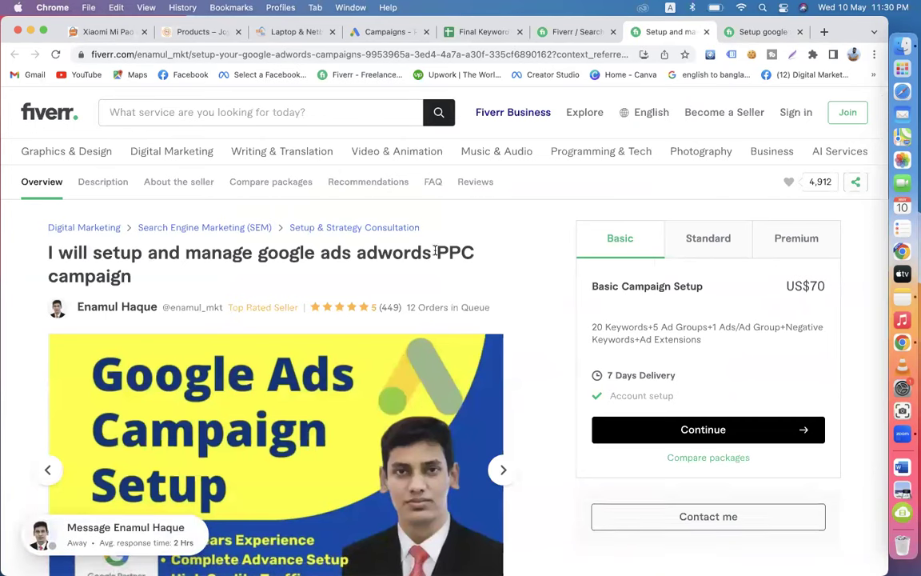
{"action": "left_click_drag", "start_coordinate": [437, 253], "coordinate": [133, 277]}
{"action": "left_click", "coordinate": [493, 265]}
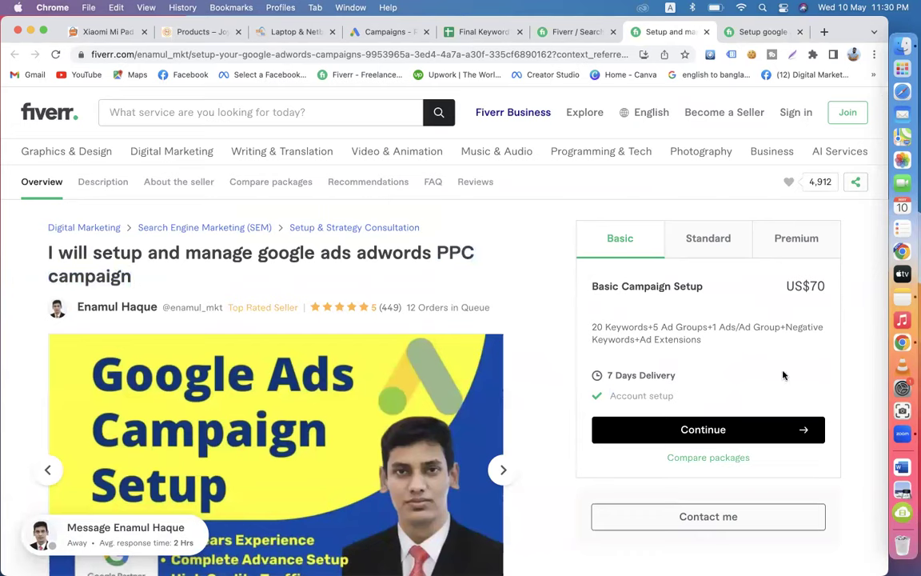
Step: Examine the keyword and ad group allowances in the US$70 gig's Basic package and look over its package comparison
{"action": "left_click_drag", "start_coordinate": [591, 327], "coordinate": [703, 327]}
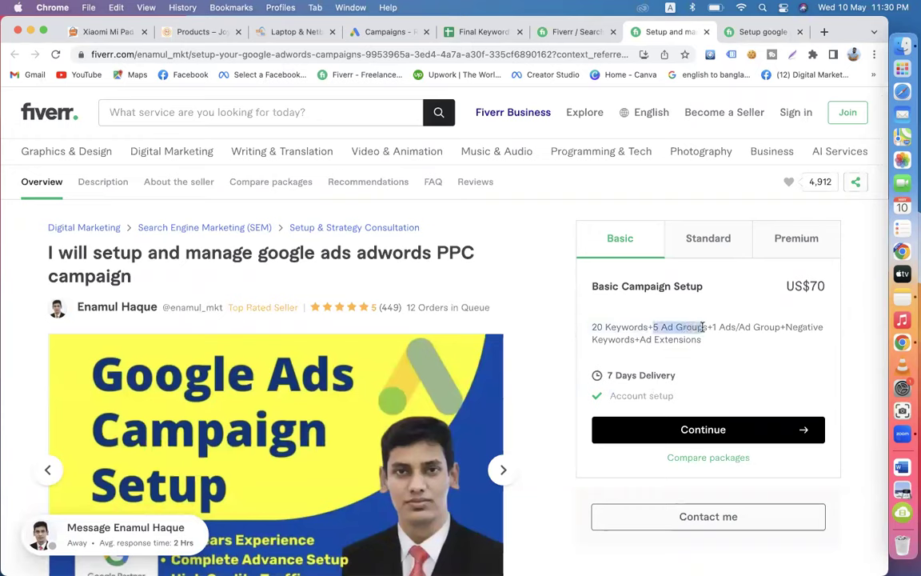
{"action": "left_click_drag", "start_coordinate": [591, 327], "coordinate": [654, 327]}
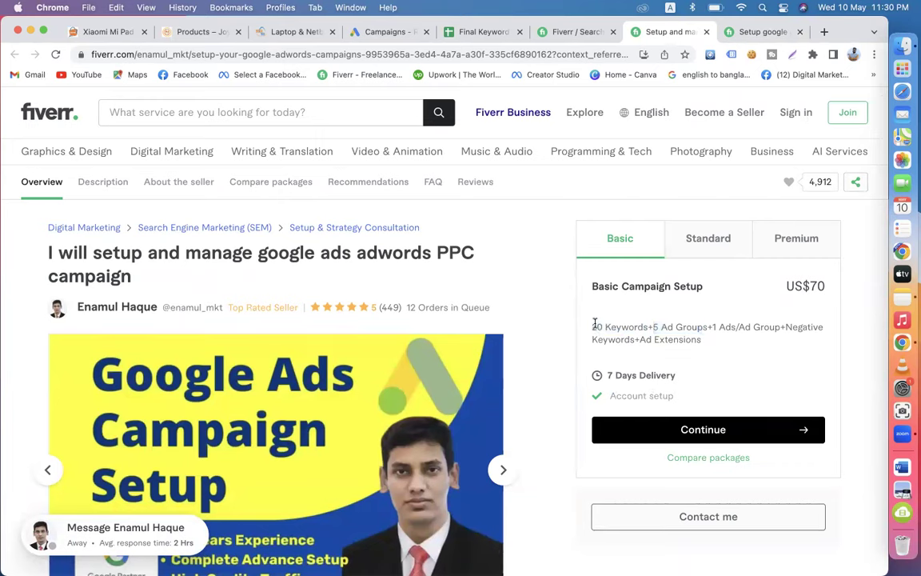
{"action": "left_click_drag", "start_coordinate": [591, 327], "coordinate": [648, 327]}
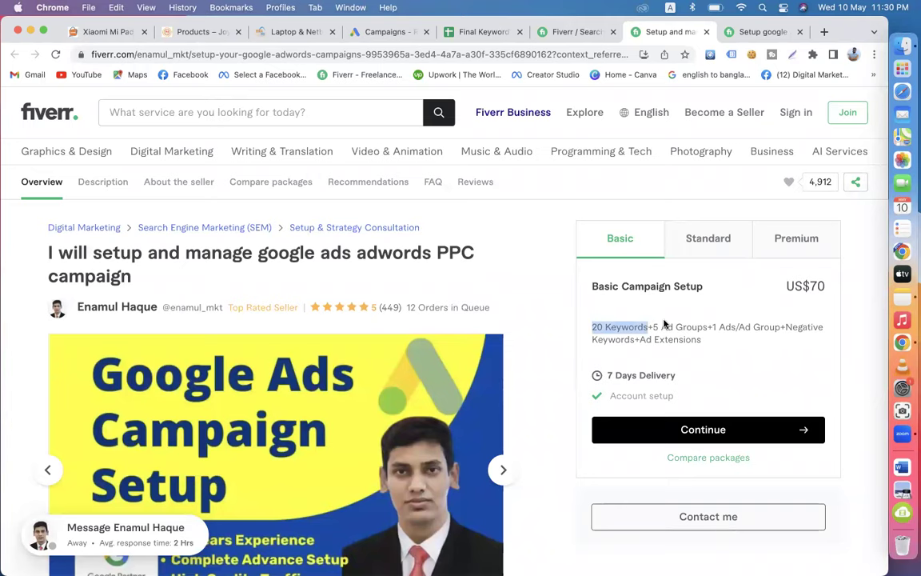
{"action": "scroll", "coordinate": [537, 319], "scroll_direction": "down", "scroll_amount": 15}
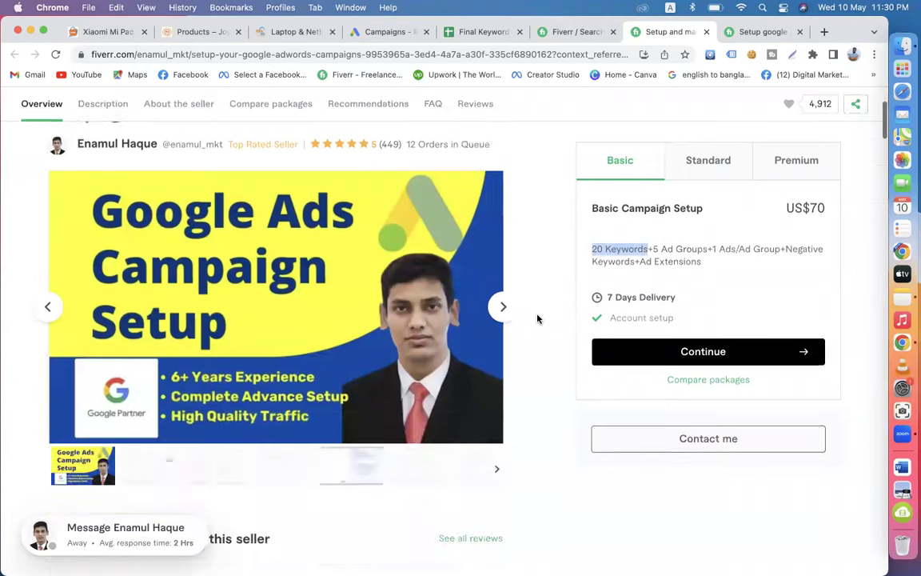
{"action": "scroll", "coordinate": [537, 319], "scroll_direction": "down", "scroll_amount": 5}
{"action": "scroll", "coordinate": [538, 319], "scroll_direction": "up", "scroll_amount": 20}
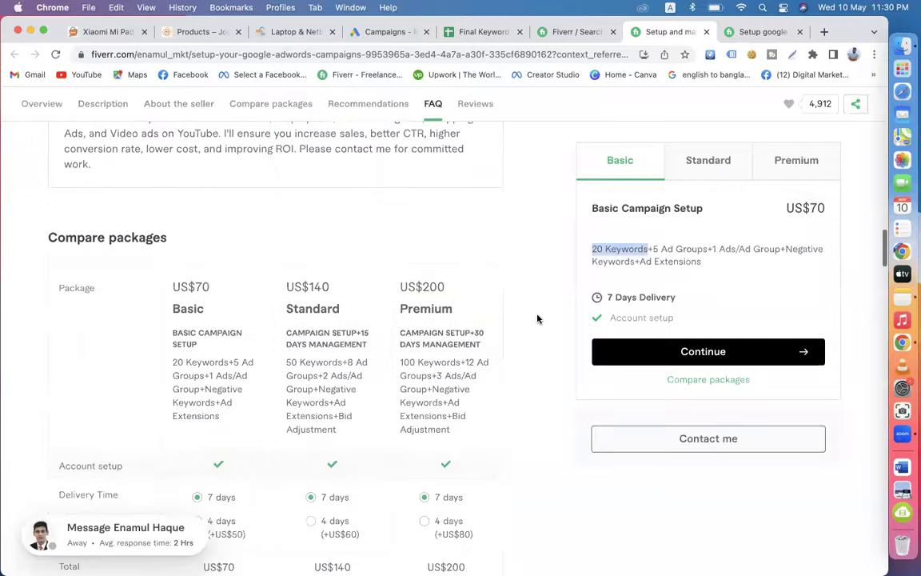
Step: Return to the Fiverr results and open the US$60 gig for auditing a Google Ads PPC campaign
{"action": "left_click", "coordinate": [577, 32]}
{"action": "scroll", "coordinate": [581, 354], "scroll_direction": "down", "scroll_amount": 3}
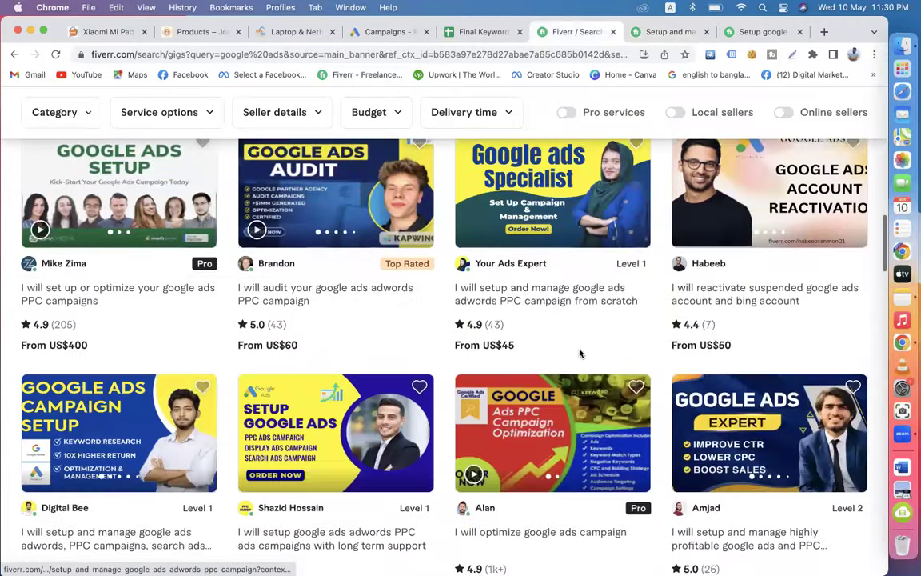
{"action": "left_click", "coordinate": [287, 305]}
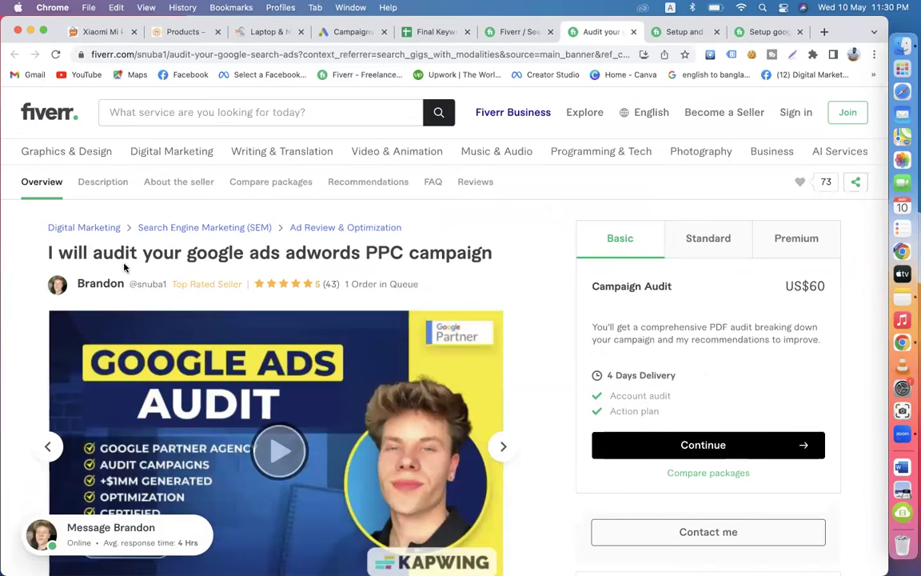
Step: Open the US$35 Google Ads setup gig with long term support from the results and highlight its Basic package's keyword allowance
{"action": "left_click", "coordinate": [514, 33]}
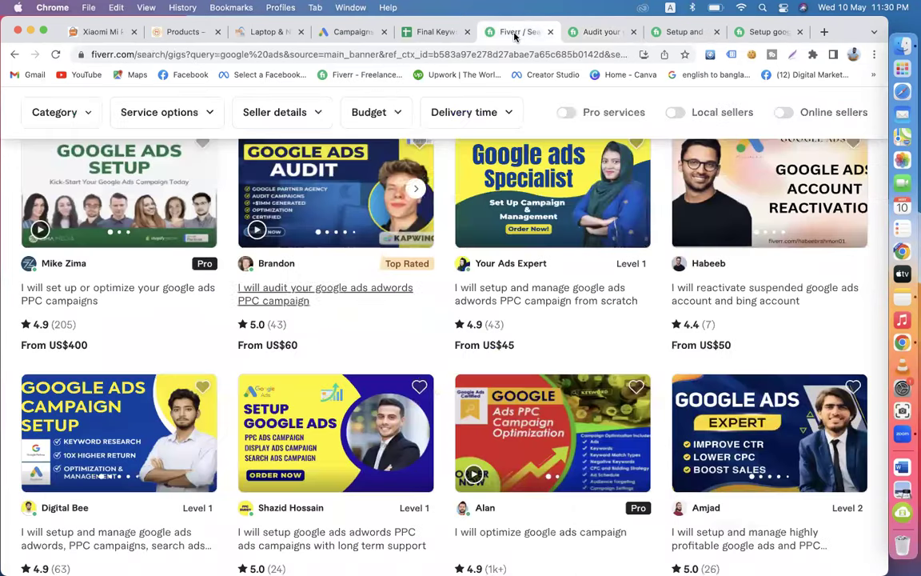
{"action": "scroll", "coordinate": [441, 371], "scroll_direction": "down", "scroll_amount": 3}
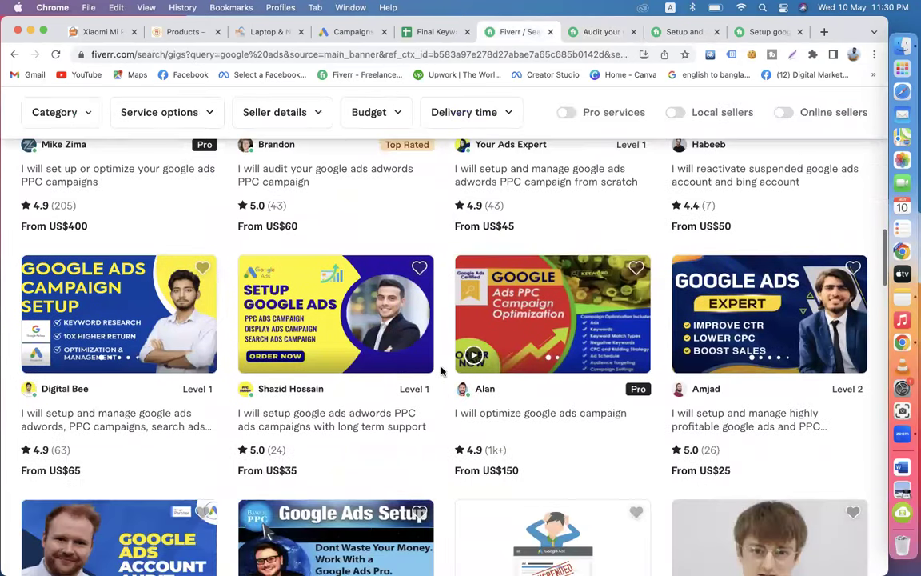
{"action": "left_click", "coordinate": [339, 422]}
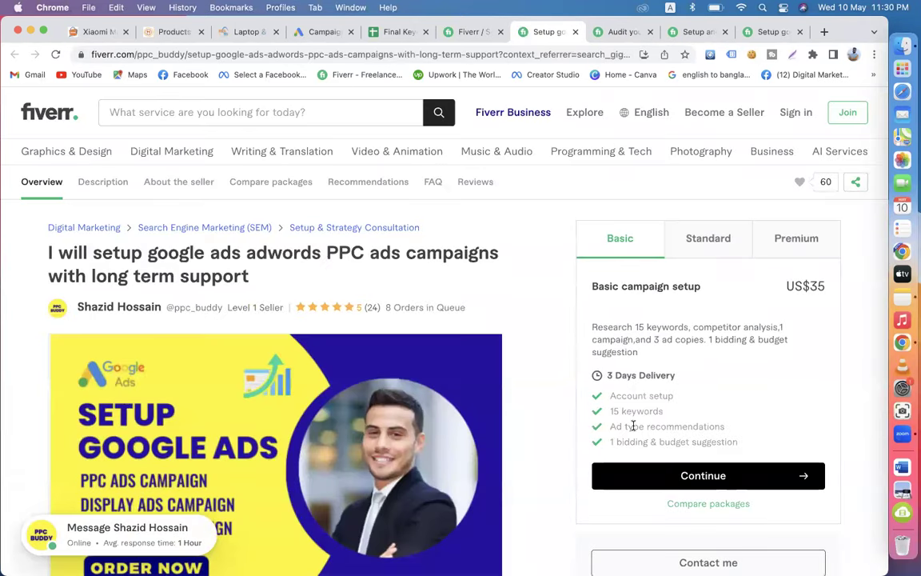
{"action": "left_click_drag", "start_coordinate": [609, 410], "coordinate": [667, 411]}
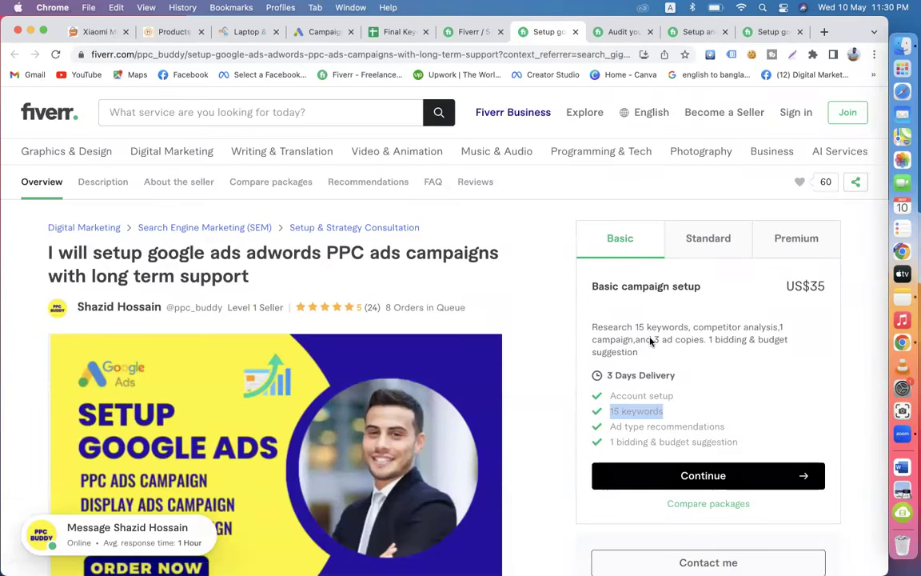
Step: Highlight the keyword research line in the US$35 gig's Basic package and review the keyword list in the kitchen tools sheet
{"action": "left_click_drag", "start_coordinate": [592, 325], "coordinate": [734, 336]}
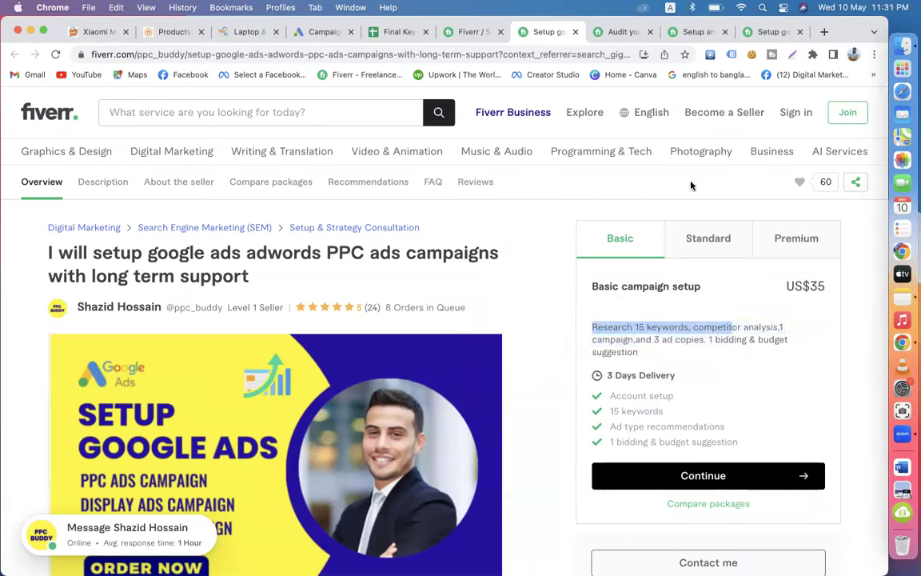
{"action": "left_click", "coordinate": [393, 32]}
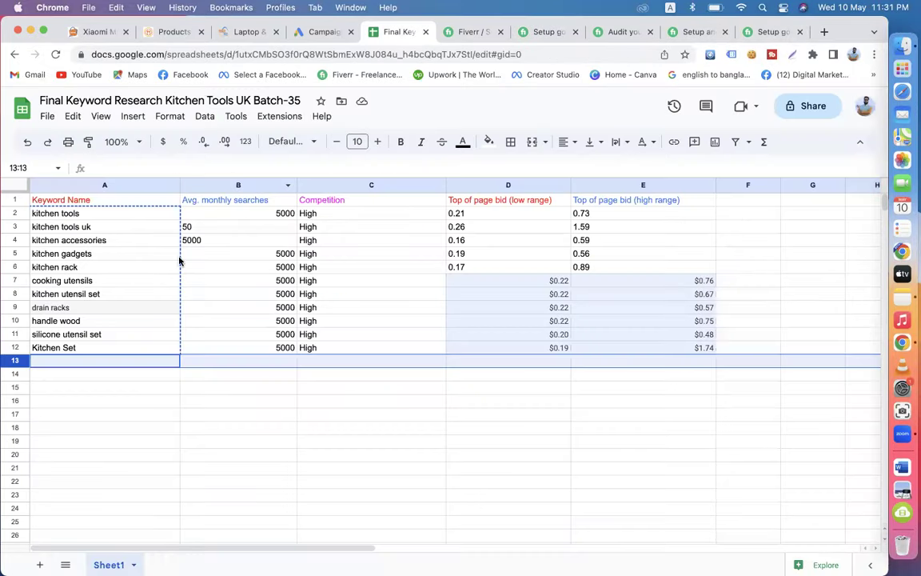
{"action": "left_click", "coordinate": [71, 361]}
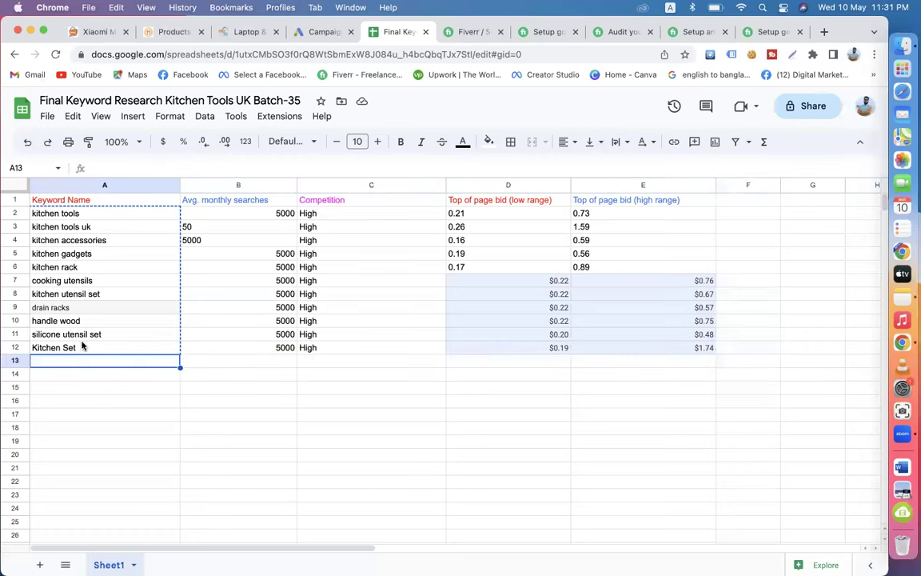
{"action": "left_click", "coordinate": [743, 350]}
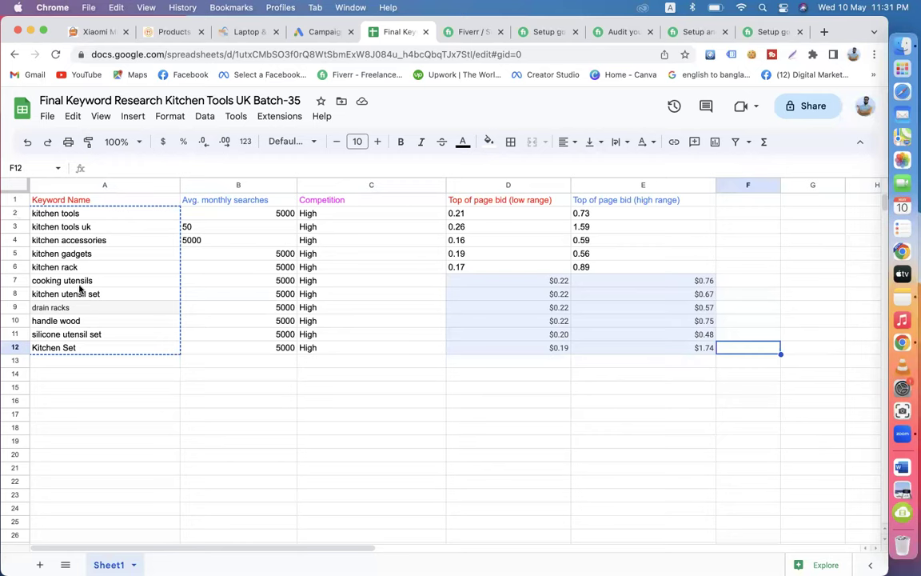
{"action": "left_click", "coordinate": [115, 216]}
{"action": "left_click", "coordinate": [116, 228]}
{"action": "left_click", "coordinate": [115, 242]}
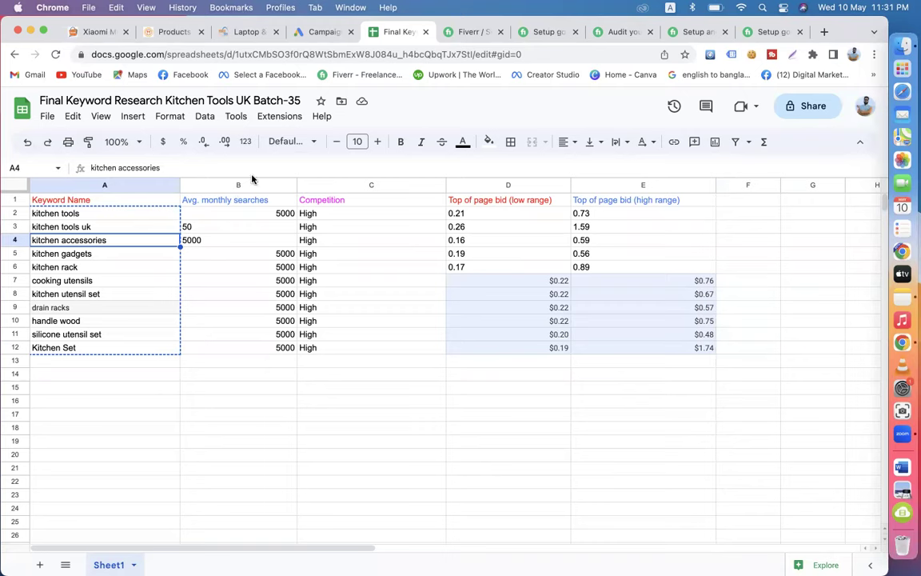
Step: Inspect Keyword Planner's option to discover keywords from a website using only one page, and return to the Google Ads campaigns overview
{"action": "left_click", "coordinate": [316, 32]}
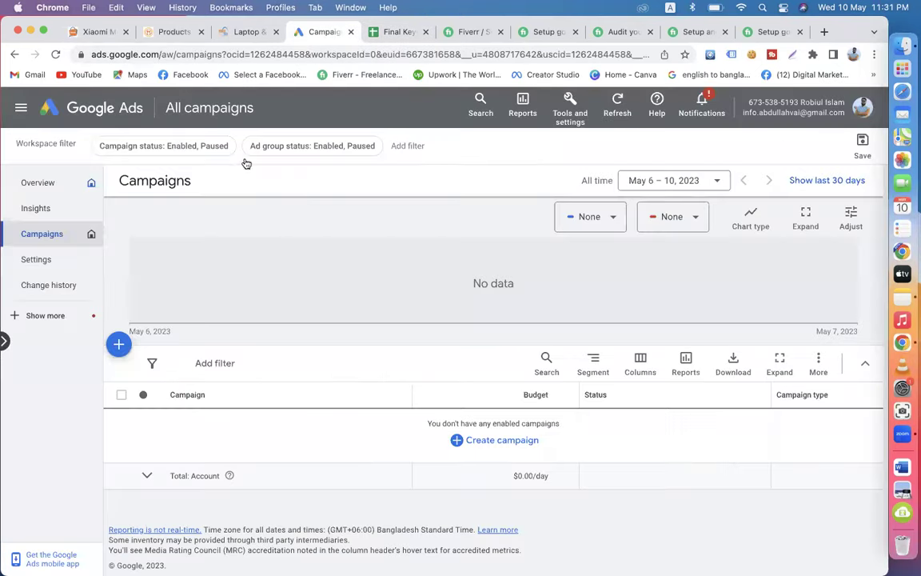
{"action": "left_click", "coordinate": [572, 118]}
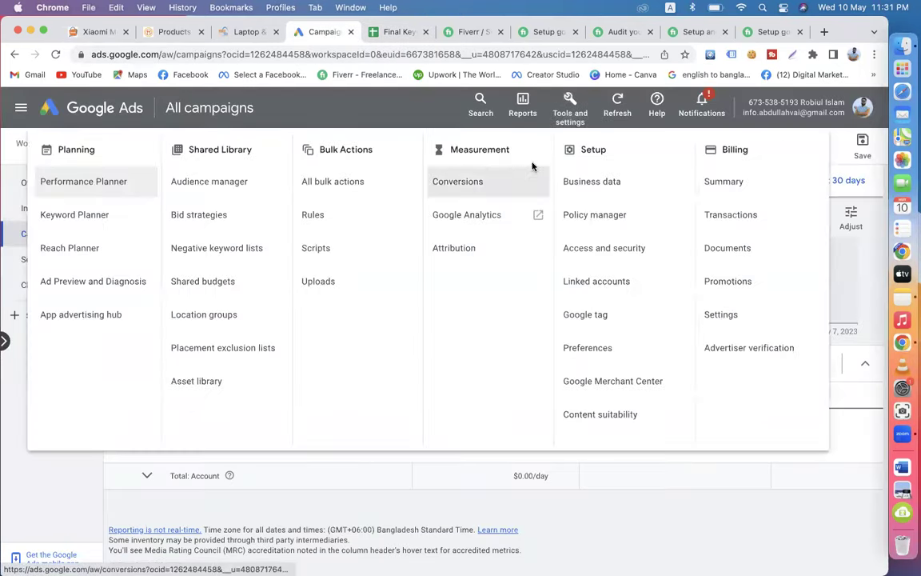
{"action": "left_click", "coordinate": [107, 229]}
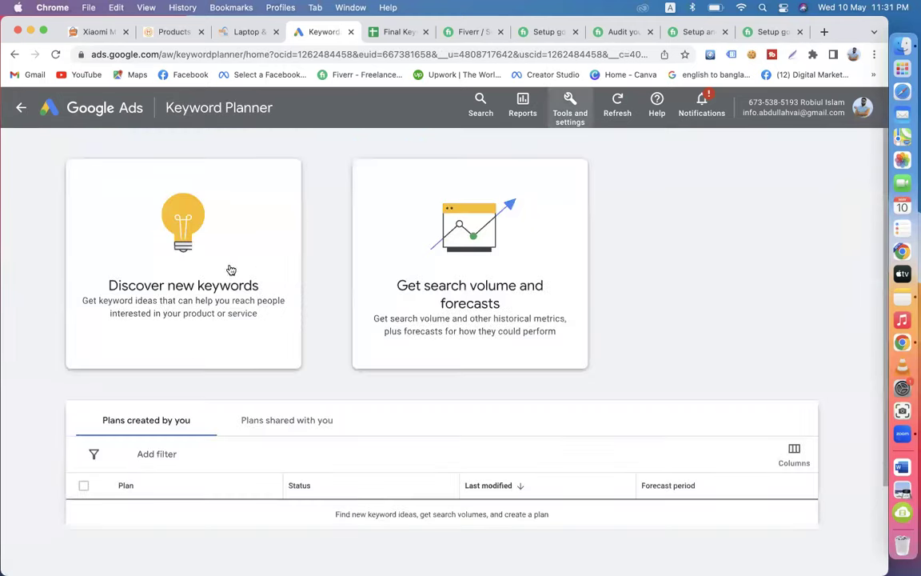
{"action": "left_click", "coordinate": [206, 242]}
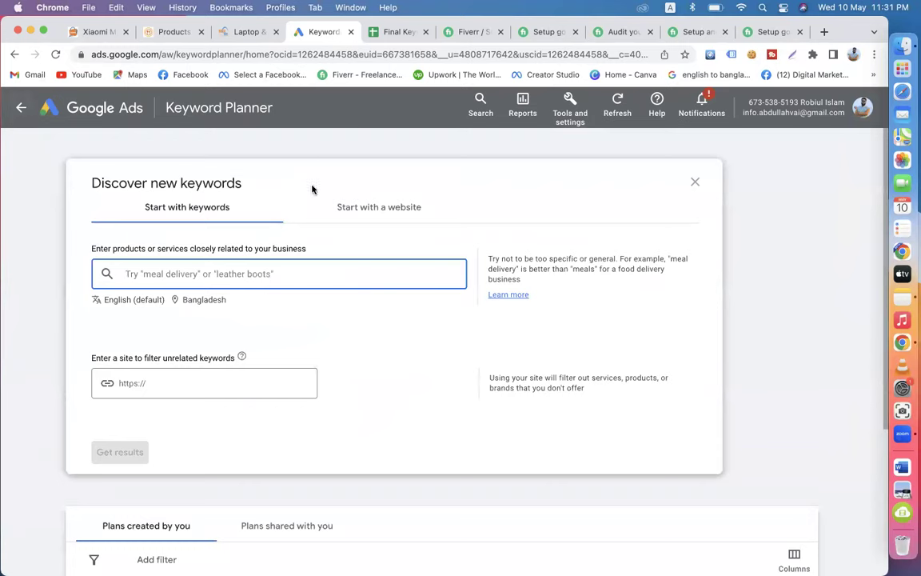
{"action": "left_click", "coordinate": [372, 207]}
{"action": "left_click", "coordinate": [132, 357]}
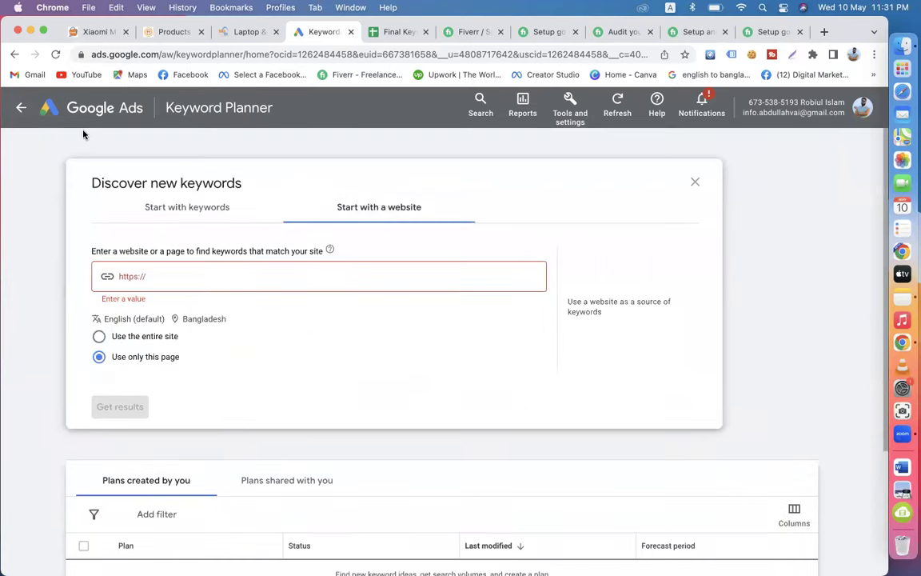
{"action": "left_click", "coordinate": [20, 108]}
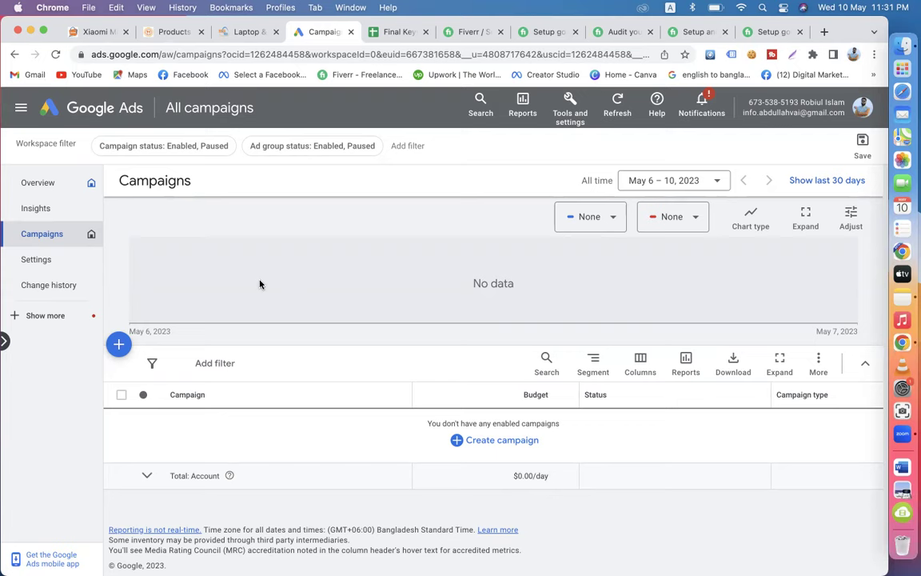
Step: Close the store, Google Ads and Fiverr pages so only the keyword sheet stays open, and select the whole sheet
{"action": "left_click", "coordinate": [126, 32]}
{"action": "left_click", "coordinate": [125, 32]}
{"action": "left_click", "coordinate": [125, 32]}
{"action": "left_click", "coordinate": [126, 32]}
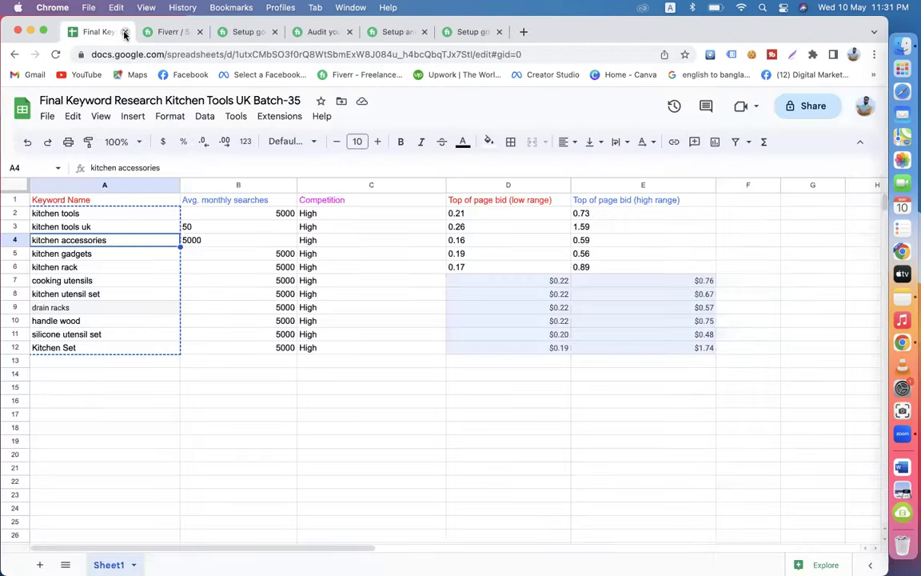
{"action": "left_click", "coordinate": [177, 32]}
{"action": "left_click", "coordinate": [200, 32]}
{"action": "left_click", "coordinate": [200, 32]}
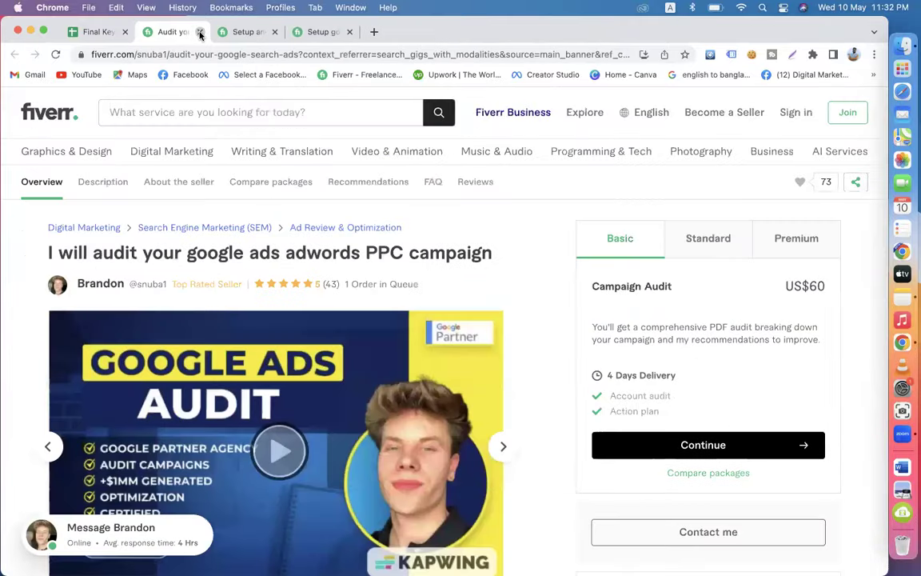
{"action": "left_click", "coordinate": [200, 32]}
{"action": "left_click", "coordinate": [200, 31]}
{"action": "left_click", "coordinate": [213, 32]}
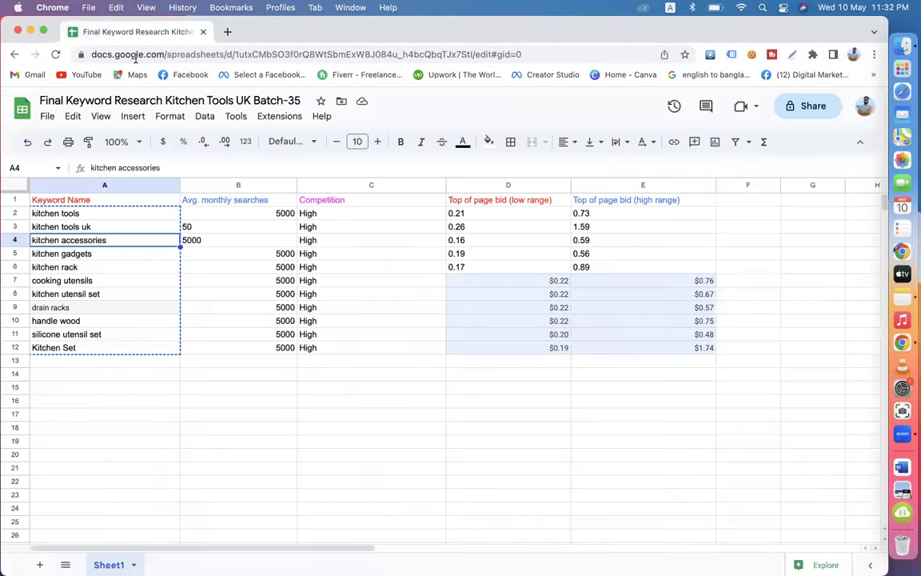
{"action": "left_click", "coordinate": [16, 186]}
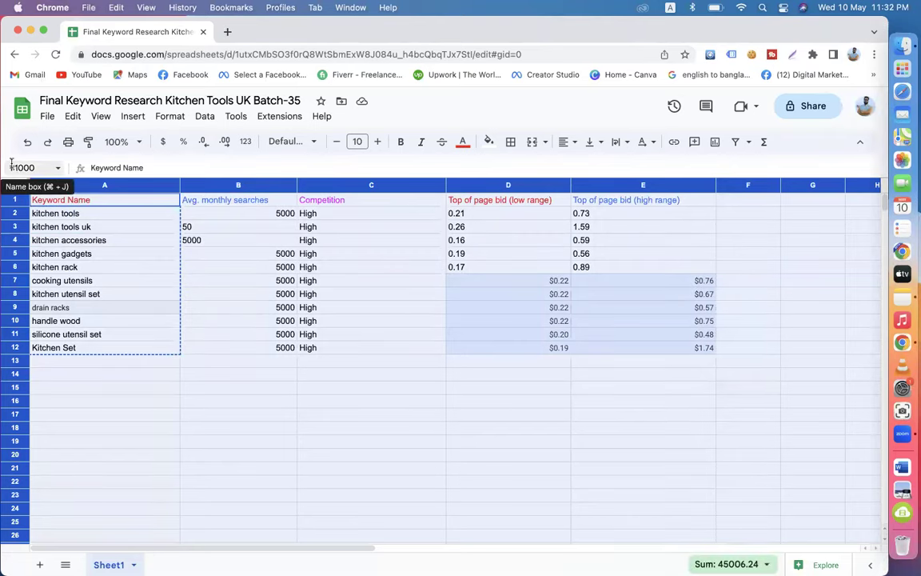
Step: Open ads.google.com in a new tab, sign in and choose the advertiser account listed directly above DM Batch-34 (Offline)
{"action": "left_click", "coordinate": [229, 32]}
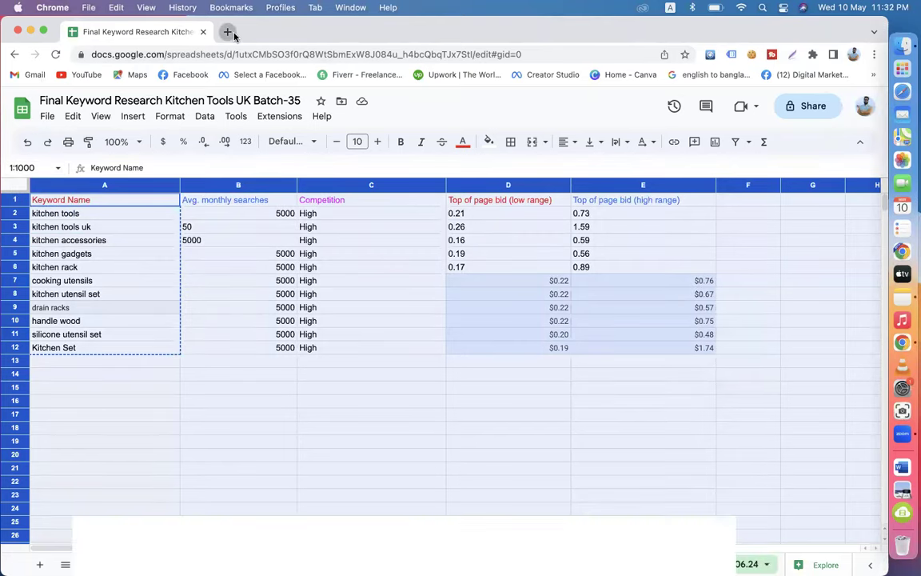
{"action": "type", "text": "ad"}
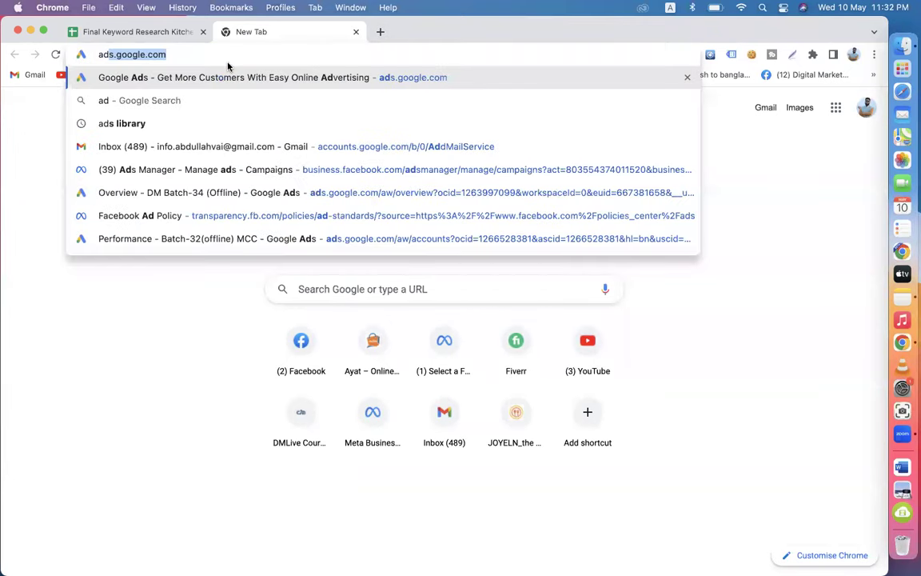
{"action": "key", "text": "Return"}
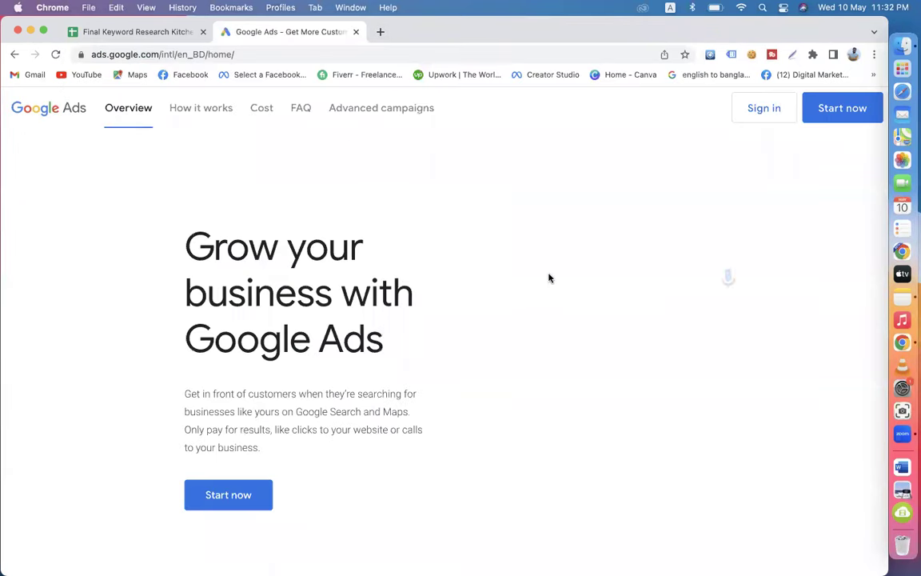
{"action": "left_click", "coordinate": [759, 115]}
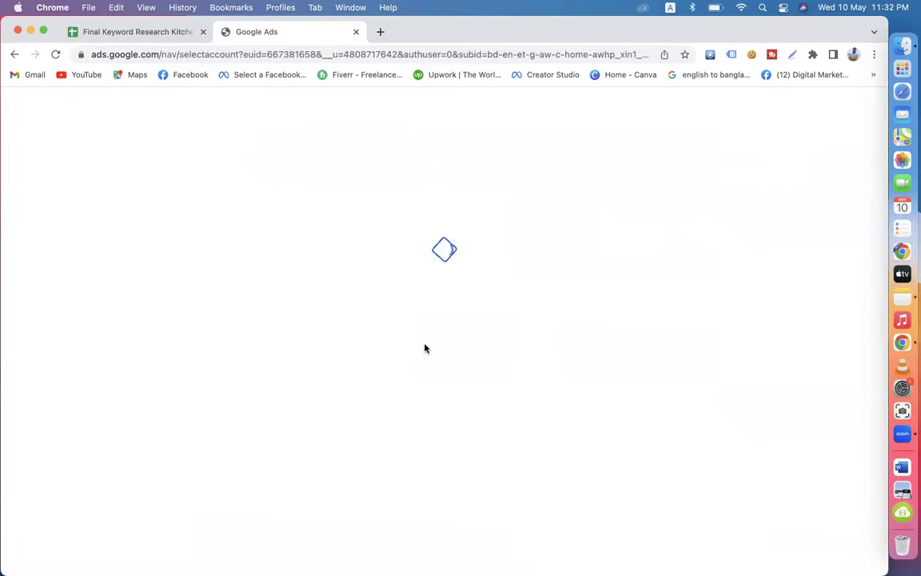
{"action": "scroll", "coordinate": [438, 437], "scroll_direction": "down", "scroll_amount": 5}
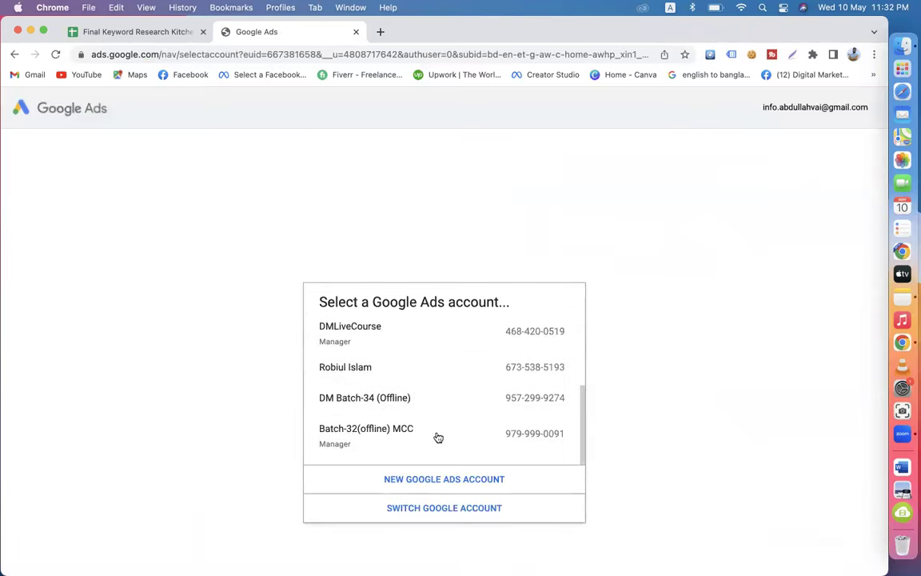
{"action": "scroll", "coordinate": [438, 436], "scroll_direction": "up", "scroll_amount": 2}
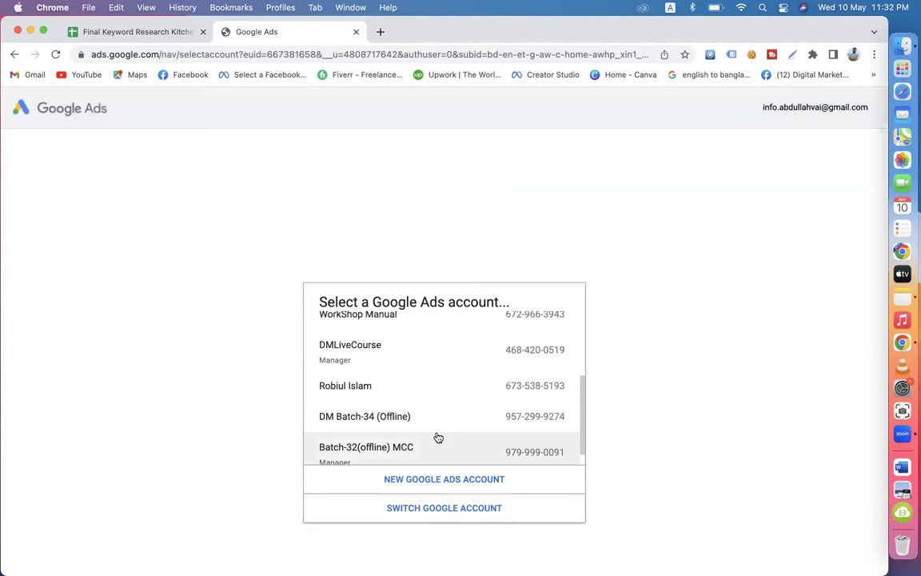
{"action": "left_click", "coordinate": [397, 393]}
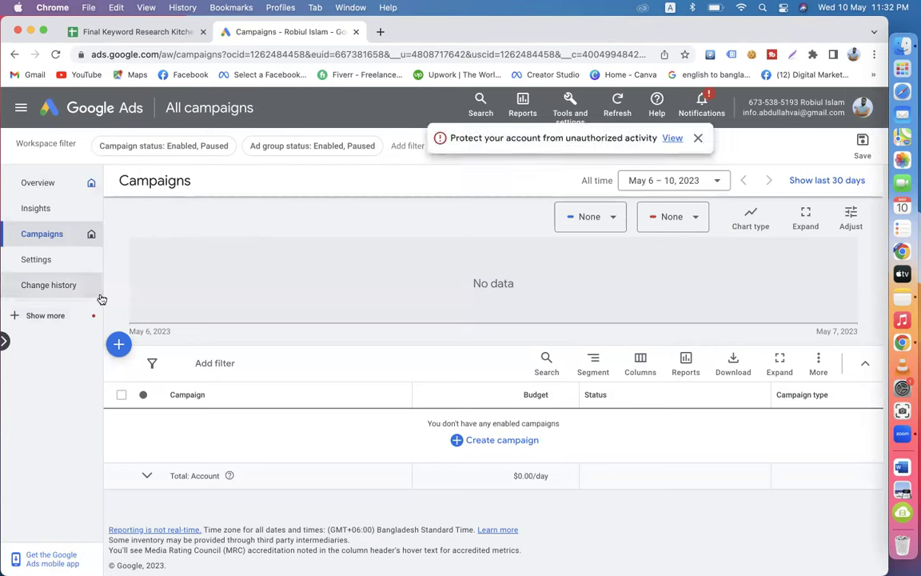
{"action": "left_click", "coordinate": [571, 115]}
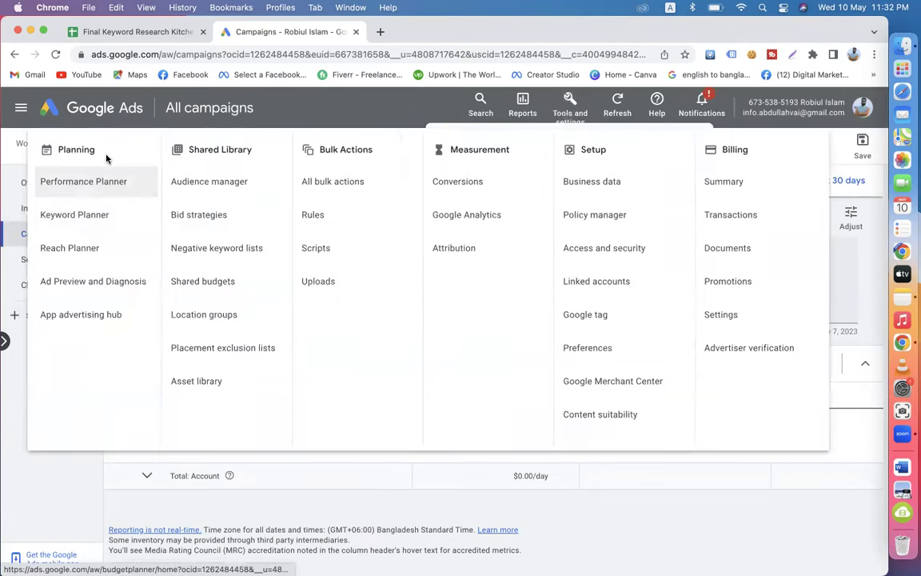
{"action": "left_click", "coordinate": [136, 34]}
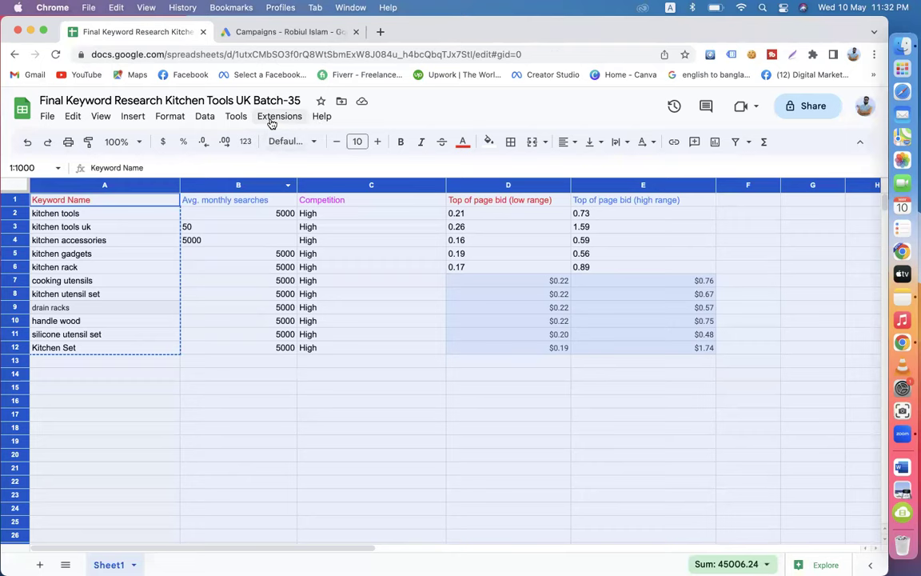
{"action": "left_click", "coordinate": [292, 32]}
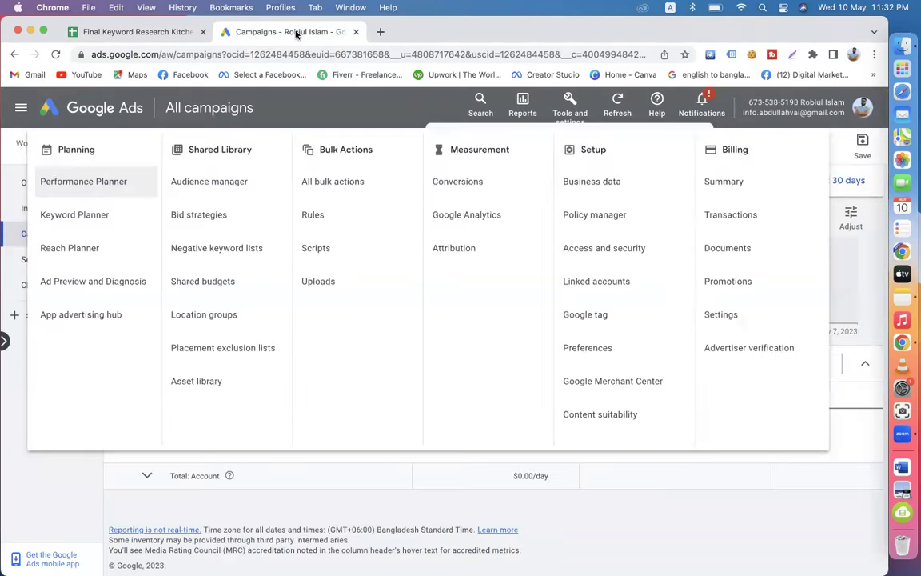
{"action": "left_click", "coordinate": [119, 32]}
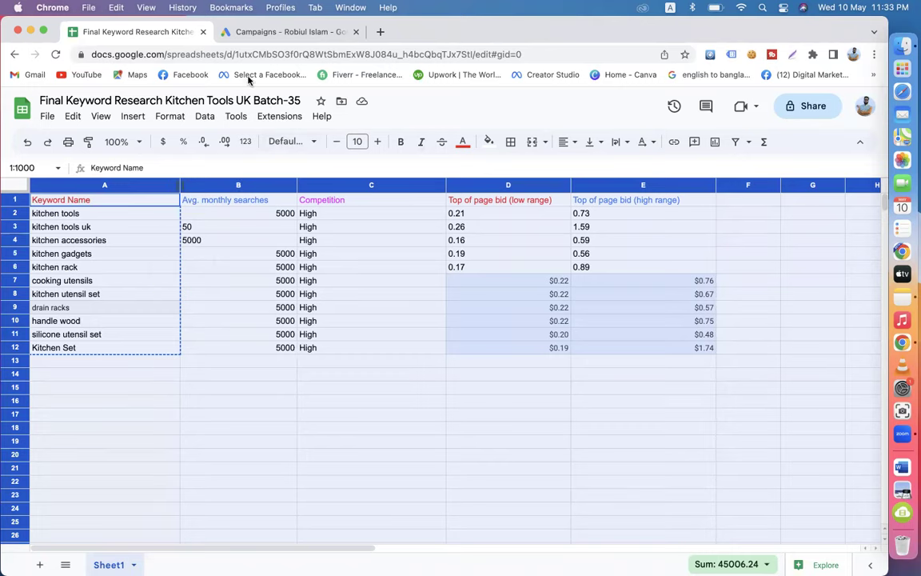
{"action": "left_click", "coordinate": [257, 32]}
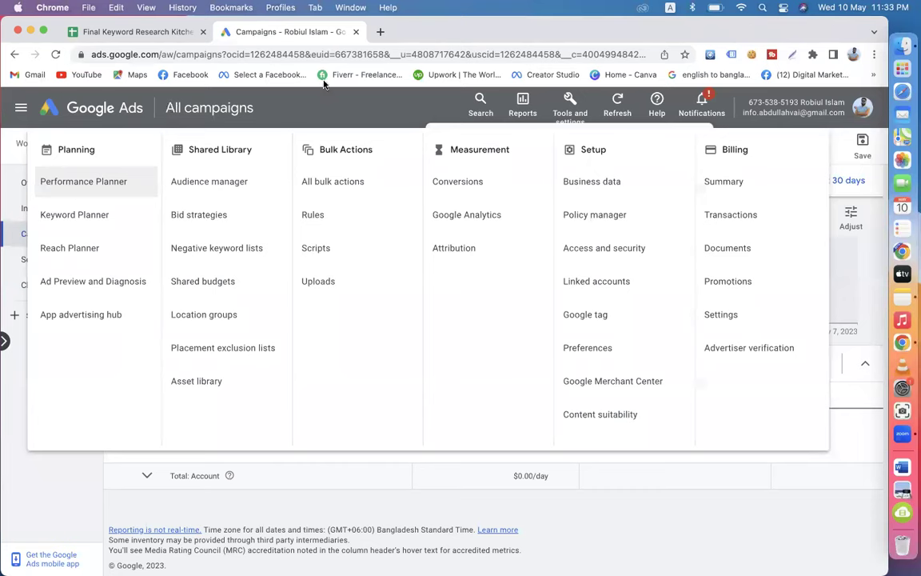
{"action": "left_click", "coordinate": [269, 117]}
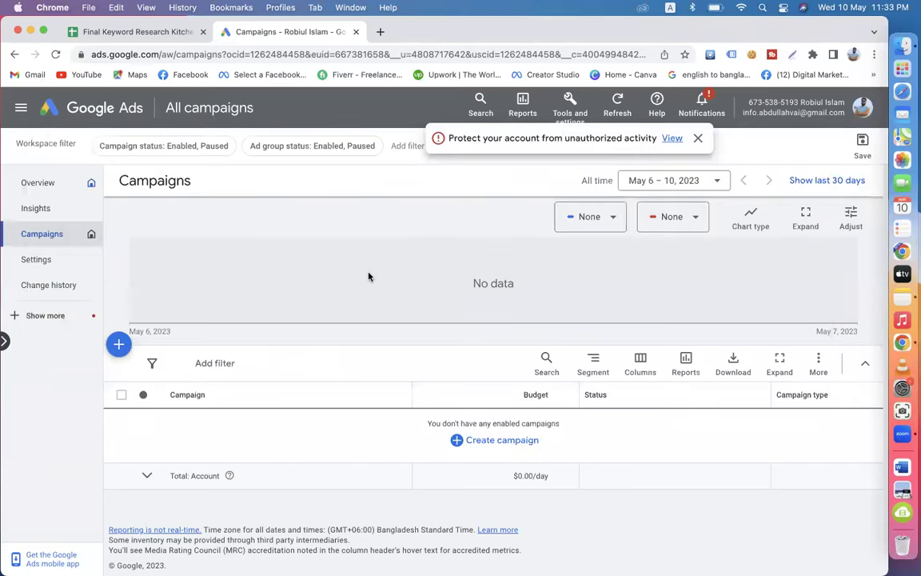
Step: Dismiss the alert about protecting the account from unauthorized activity and check the Google Ads notifications
{"action": "left_click", "coordinate": [696, 138]}
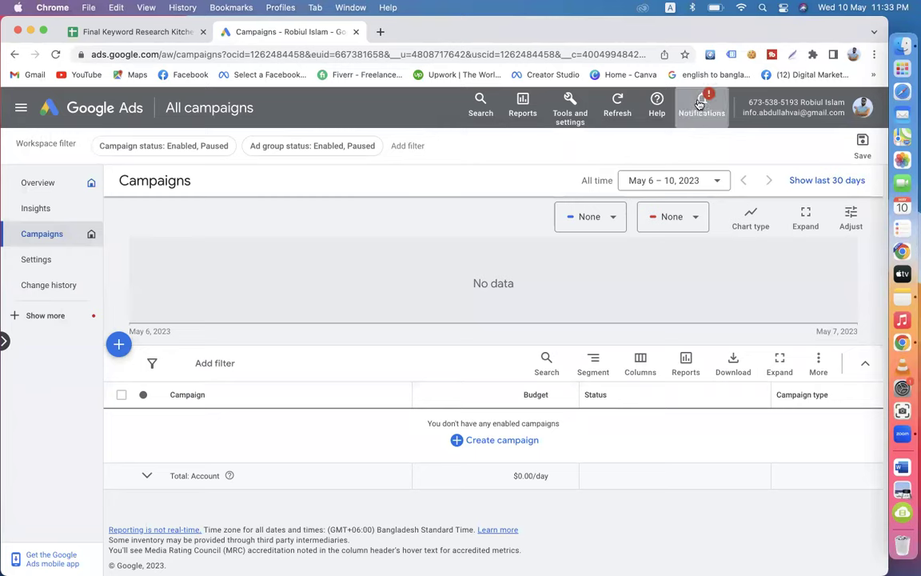
{"action": "left_click", "coordinate": [700, 105]}
{"action": "left_click", "coordinate": [699, 106]}
Step: Look over the keyword sheet, select empty cell A13 below the last keyword, and return to Google Ads
{"action": "left_click", "coordinate": [150, 32]}
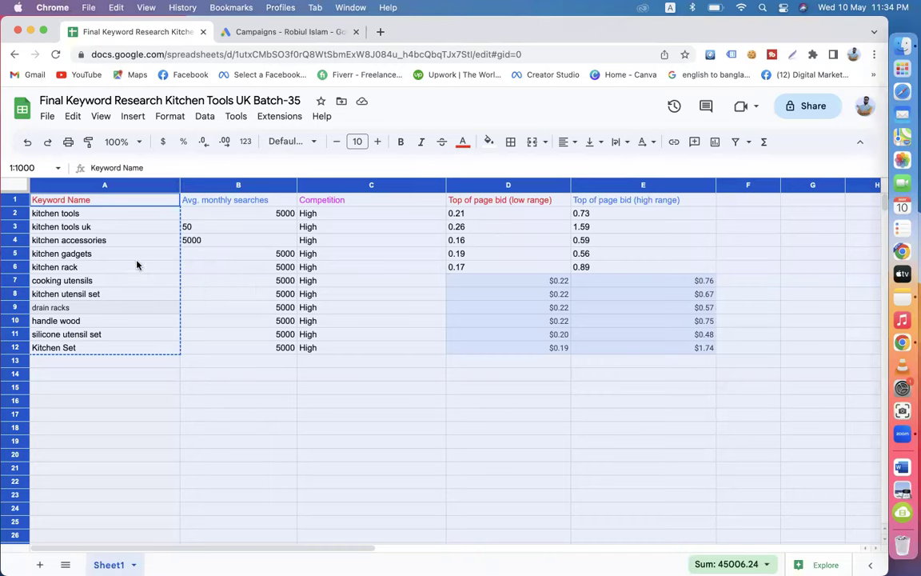
{"action": "left_click", "coordinate": [40, 367]}
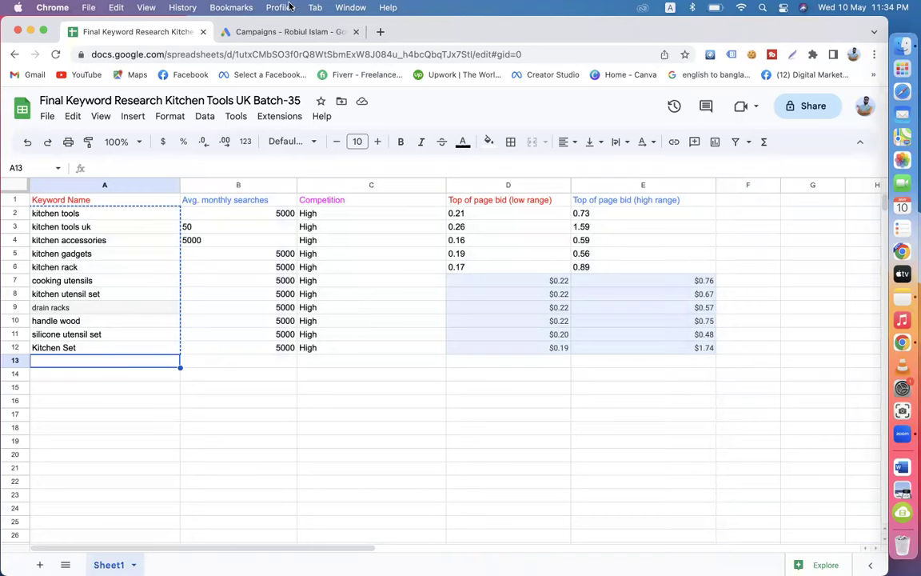
{"action": "left_click", "coordinate": [259, 31]}
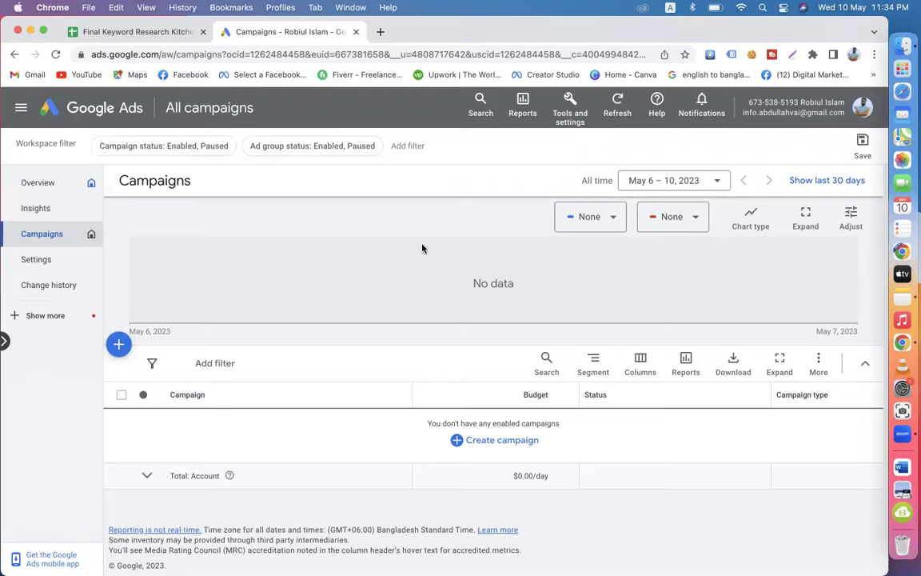
Step: Search Google for the company Aarong in a new tab
{"action": "left_click", "coordinate": [379, 32]}
{"action": "type", "text": "arr"}
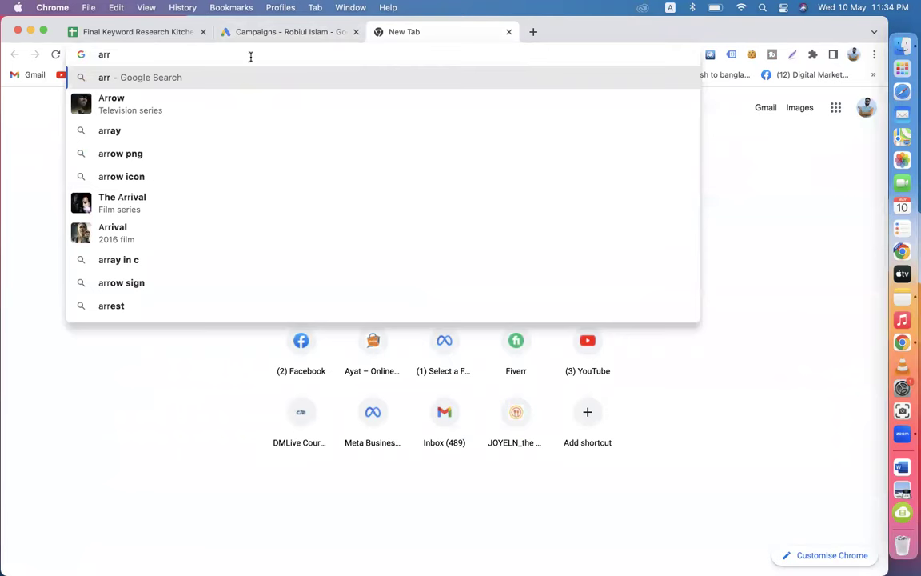
{"action": "type", "text": "ong"}
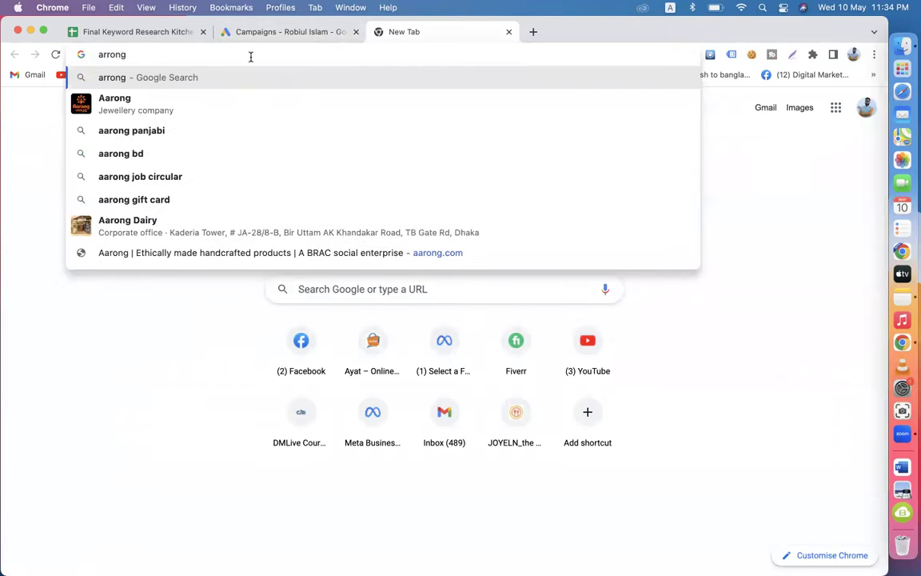
{"action": "left_click", "coordinate": [181, 109]}
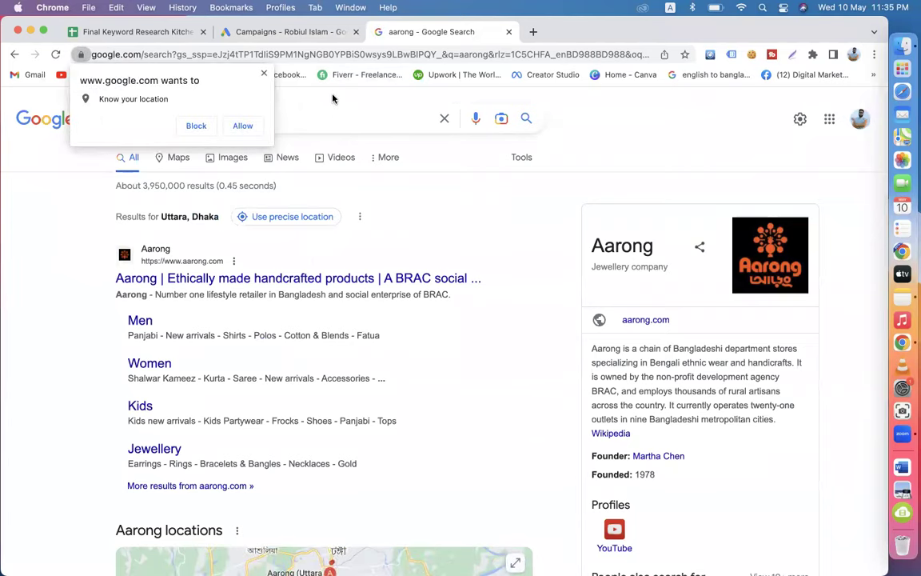
Step: Dismiss the location permission request and open the Aarong website from the search results
{"action": "left_click", "coordinate": [264, 72]}
{"action": "left_click", "coordinate": [236, 284]}
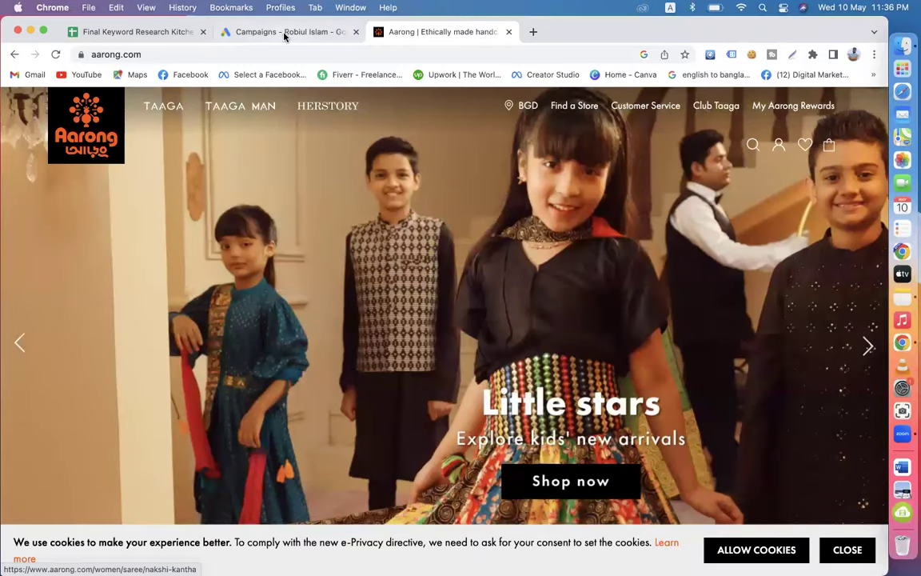
Step: Return to Google Ads and look over its planning tools, including Keyword Planner
{"action": "left_click", "coordinate": [271, 31]}
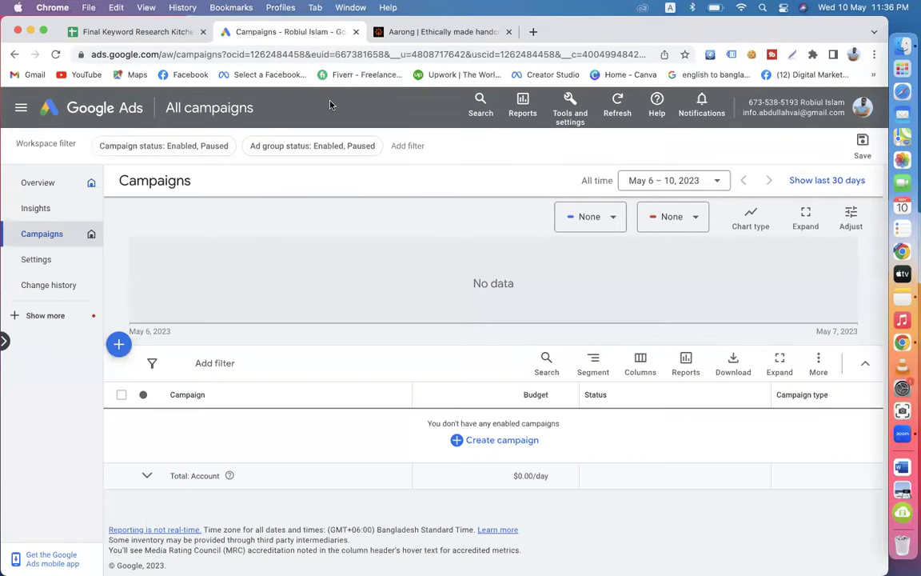
{"action": "left_click", "coordinate": [570, 108]}
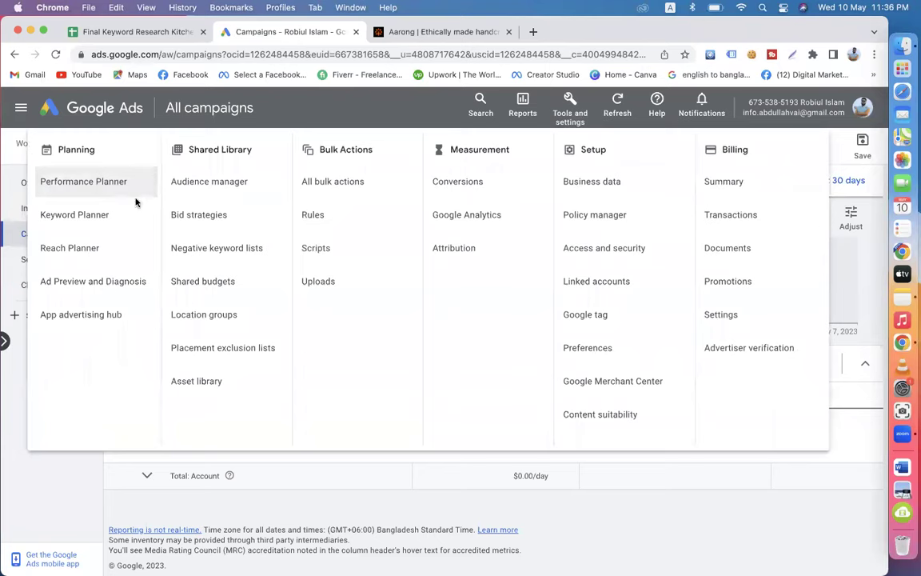
{"action": "left_click", "coordinate": [34, 485]}
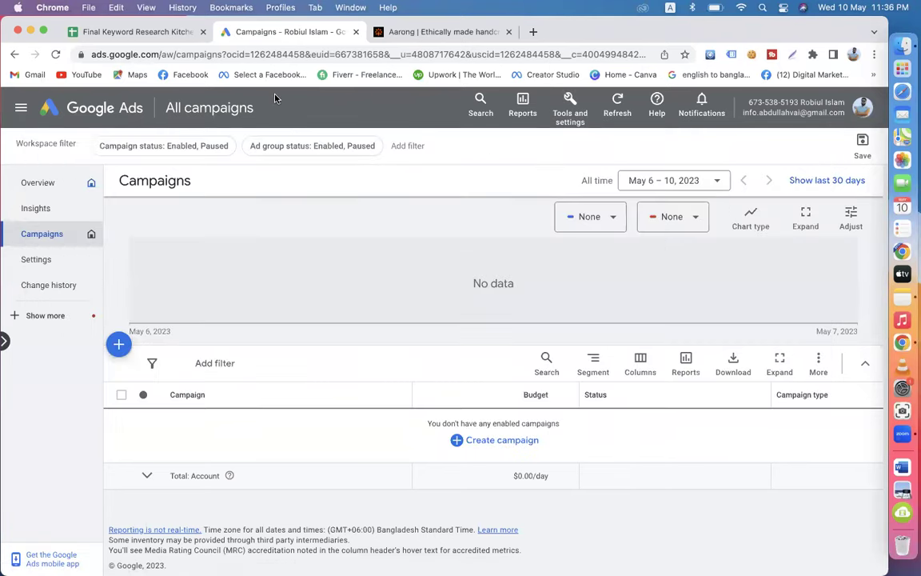
Step: Go back to the keyword sheet and inspect the keyword "kitchen tools" in cell A2
{"action": "left_click", "coordinate": [136, 32]}
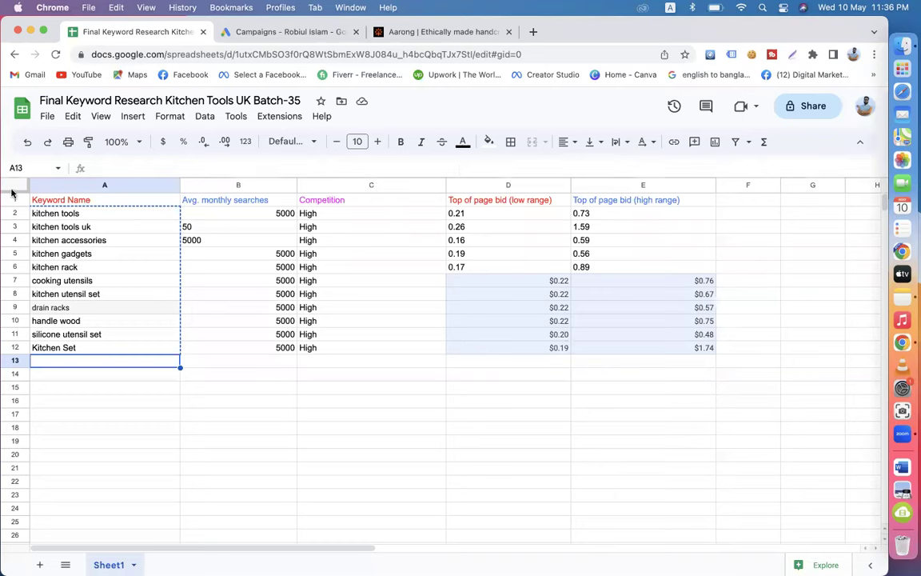
{"action": "left_click", "coordinate": [80, 214]}
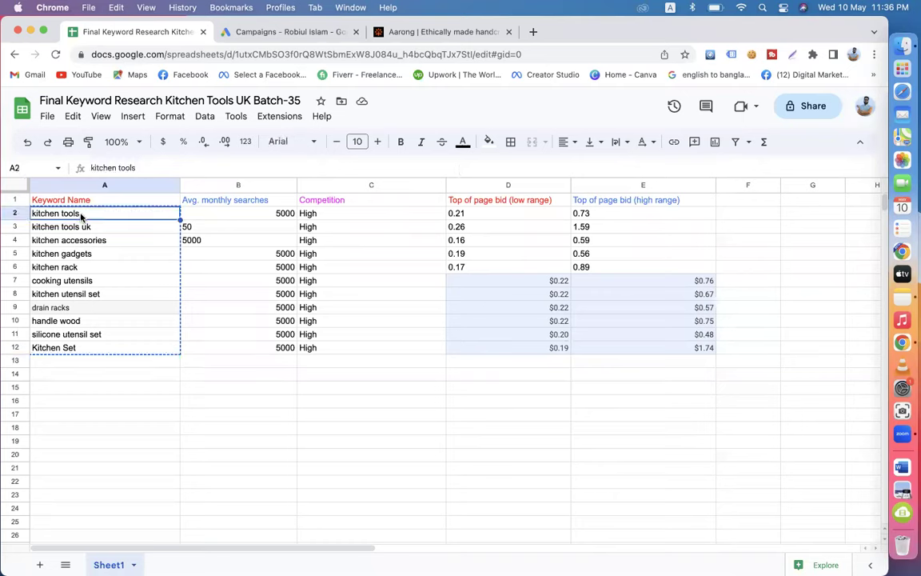
{"action": "double_click", "coordinate": [80, 214]}
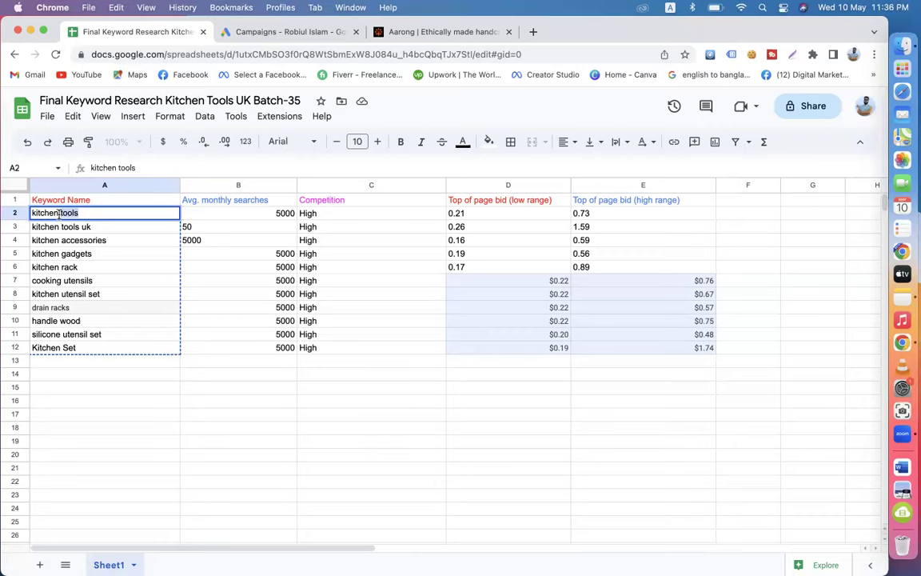
{"action": "double_click", "coordinate": [60, 213]}
Step: Check the Google Ads campaigns page, return to the keyword sheet and select cell E6, the high-range bid for kitchen rack
{"action": "left_click", "coordinate": [273, 34]}
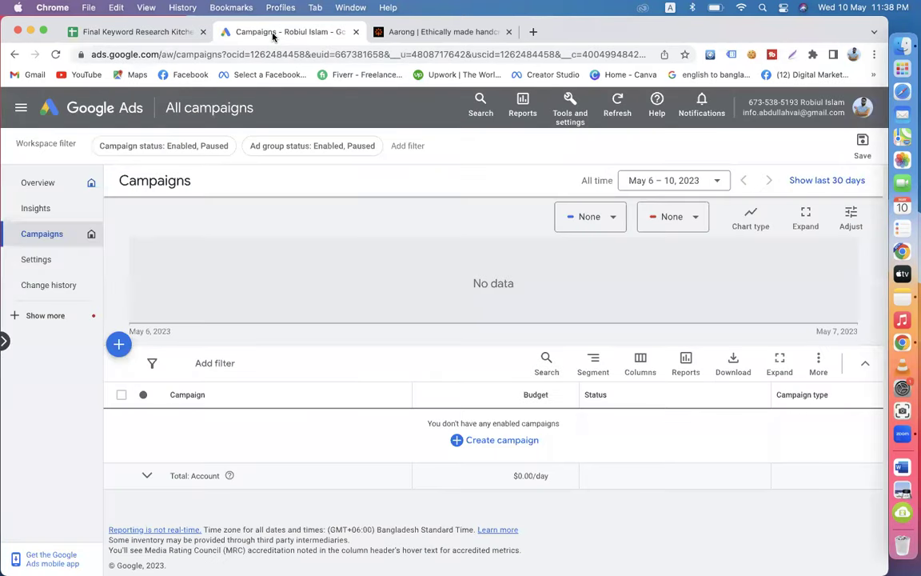
{"action": "left_click", "coordinate": [164, 32]}
{"action": "left_click", "coordinate": [655, 269]}
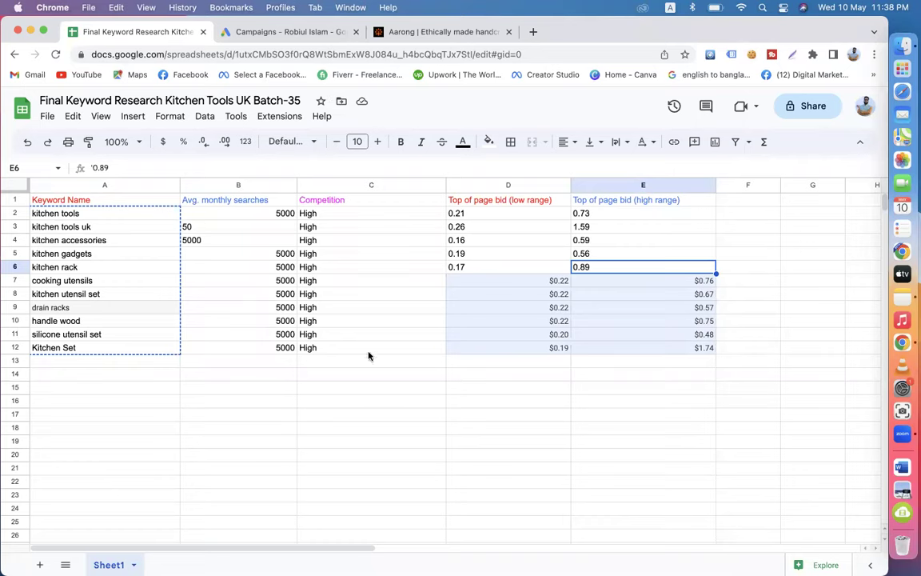
{"action": "left_click", "coordinate": [791, 56]}
{"action": "left_click_drag", "start_coordinate": [12, 144], "coordinate": [738, 406]}
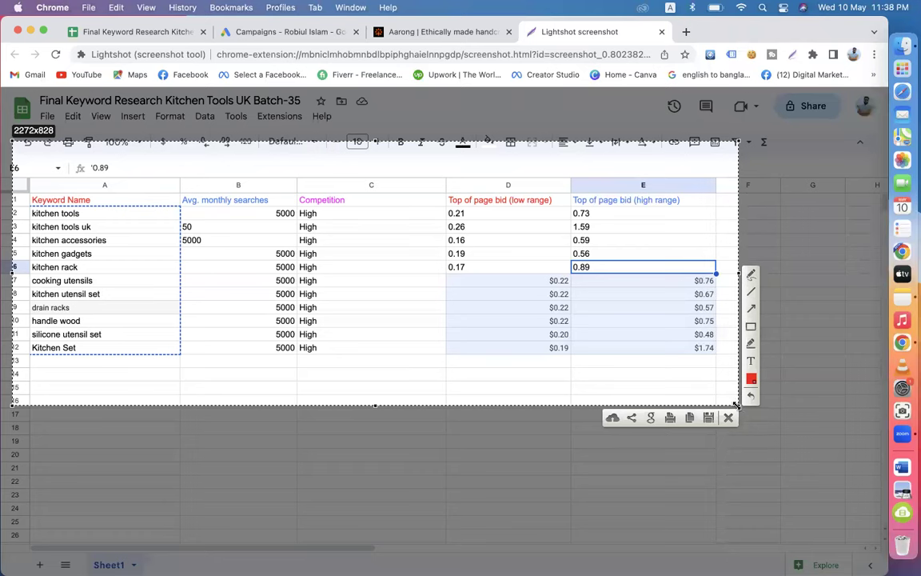
{"action": "left_click", "coordinate": [728, 417]}
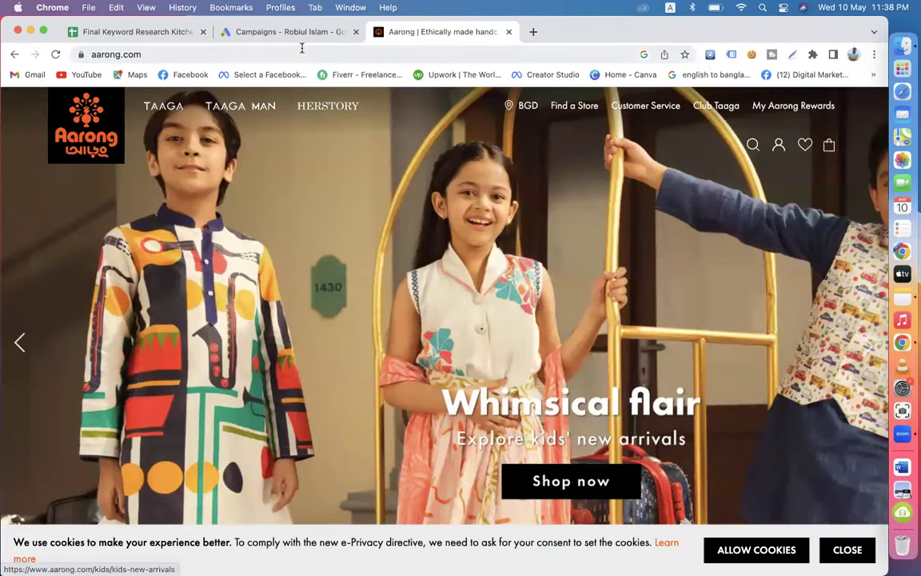
Step: Revisit the keyword sheet and look through the collections and trending products on the Aarong homepage
{"action": "left_click", "coordinate": [131, 32]}
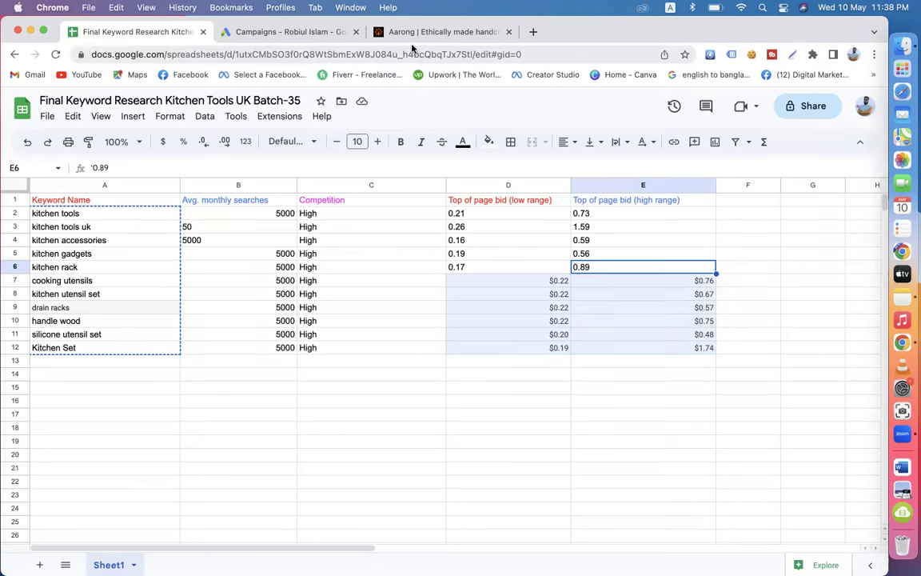
{"action": "left_click", "coordinate": [383, 32]}
{"action": "scroll", "coordinate": [386, 266], "scroll_direction": "down", "scroll_amount": 15}
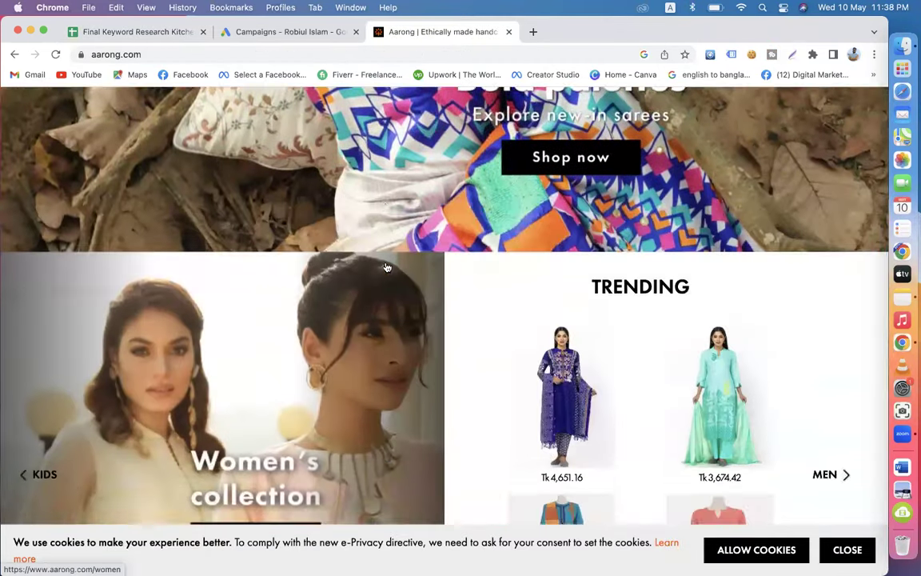
{"action": "scroll", "coordinate": [387, 267], "scroll_direction": "up", "scroll_amount": 15}
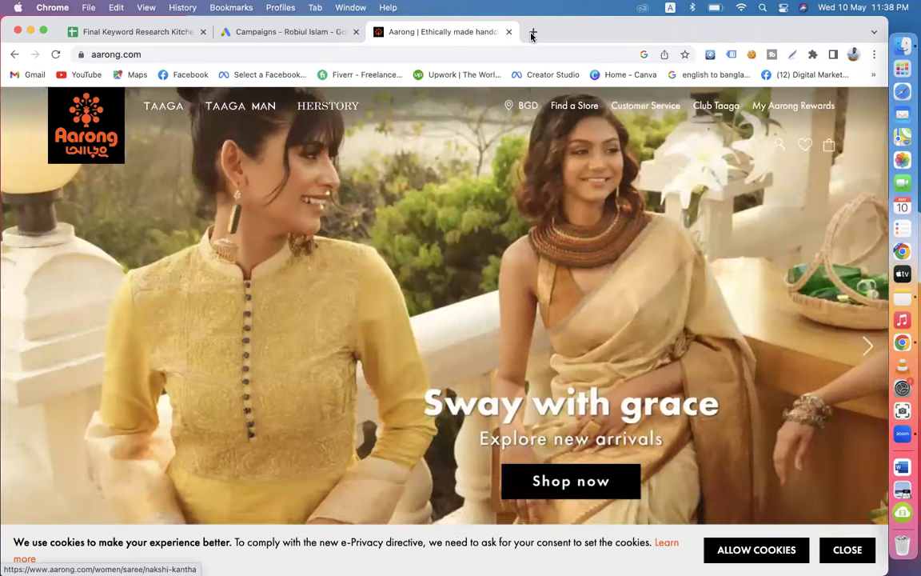
{"action": "left_click", "coordinate": [533, 32]}
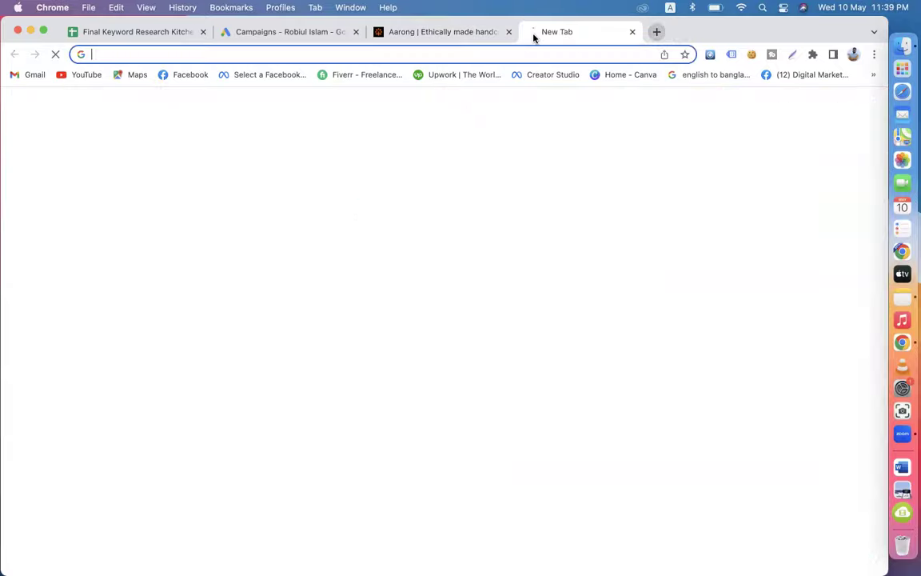
{"action": "type", "text": "www.satheiachi.com"}
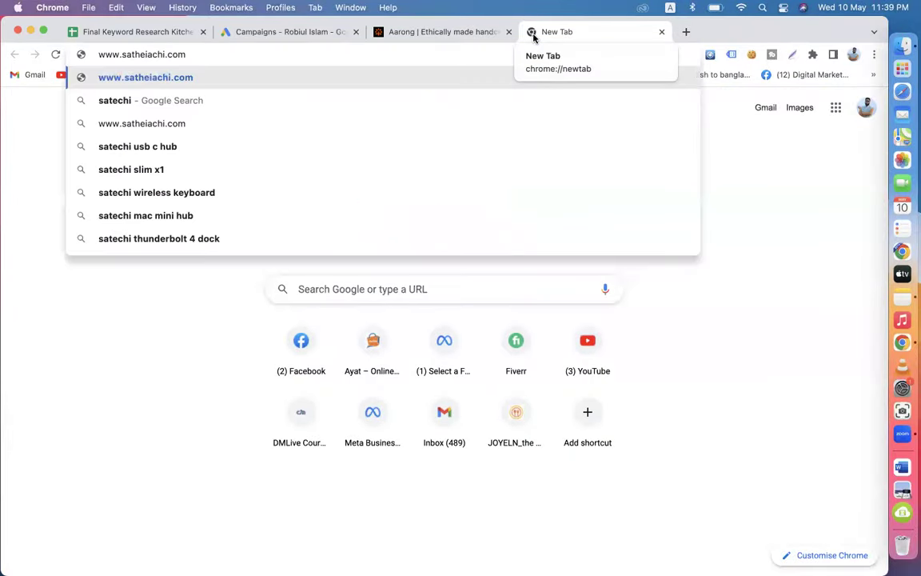
{"action": "key", "text": "Return"}
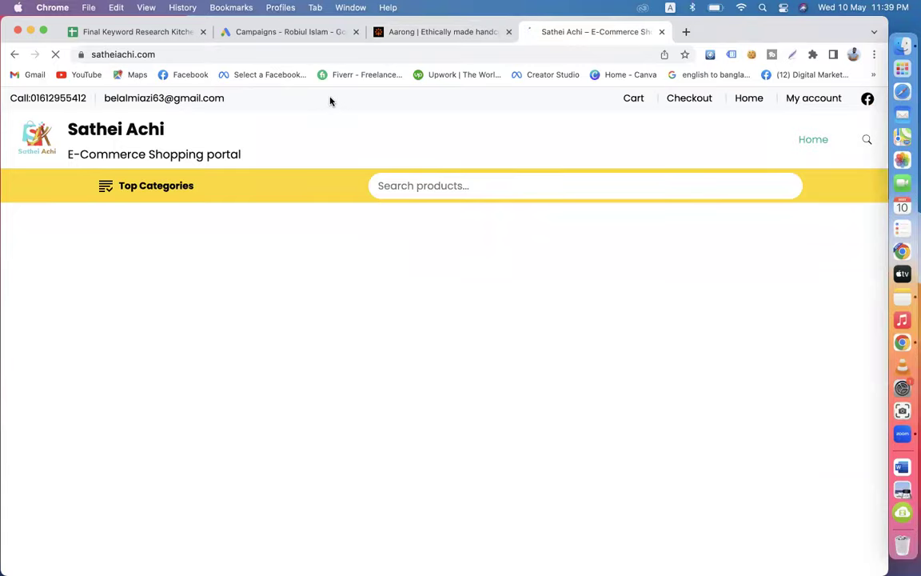
Step: Examine the products listed on the Sathei Achi homepage, down to the end of the first page
{"action": "scroll", "coordinate": [342, 332], "scroll_direction": "down", "scroll_amount": 10}
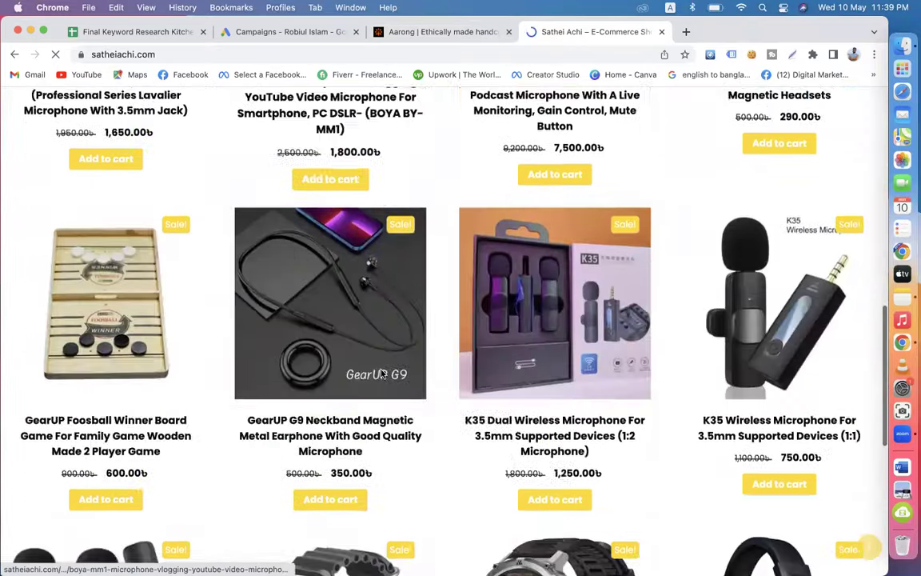
{"action": "scroll", "coordinate": [382, 373], "scroll_direction": "down", "scroll_amount": 5}
{"action": "scroll", "coordinate": [381, 374], "scroll_direction": "up", "scroll_amount": 3}
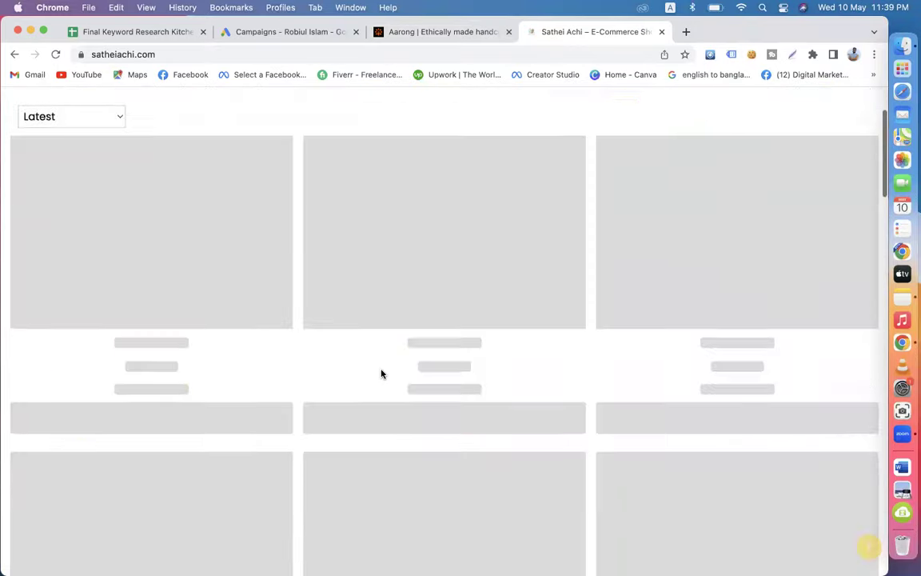
{"action": "scroll", "coordinate": [382, 374], "scroll_direction": "up", "scroll_amount": 3}
{"action": "scroll", "coordinate": [382, 374], "scroll_direction": "down", "scroll_amount": 4}
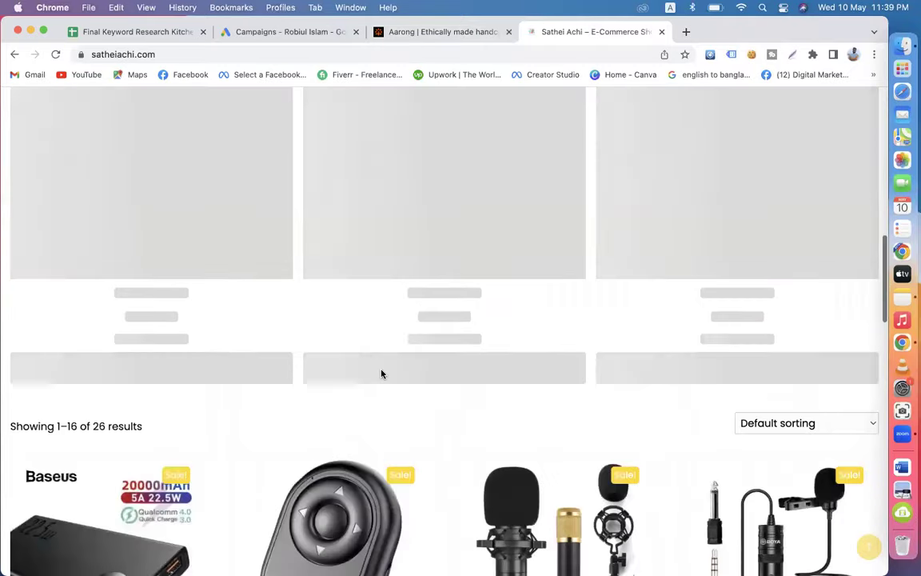
{"action": "scroll", "coordinate": [381, 374], "scroll_direction": "down", "scroll_amount": 5}
{"action": "scroll", "coordinate": [400, 356], "scroll_direction": "up", "scroll_amount": 3}
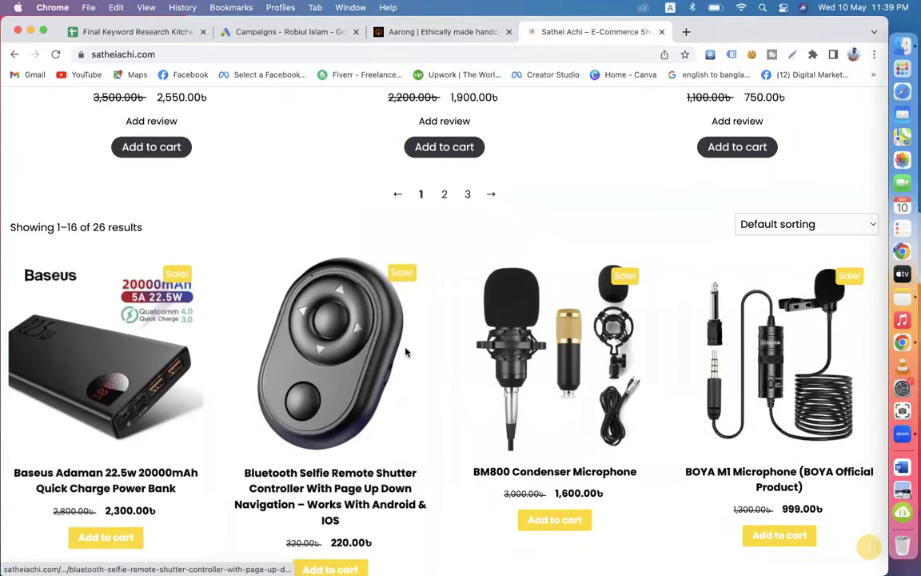
{"action": "scroll", "coordinate": [405, 351], "scroll_direction": "down", "scroll_amount": 10}
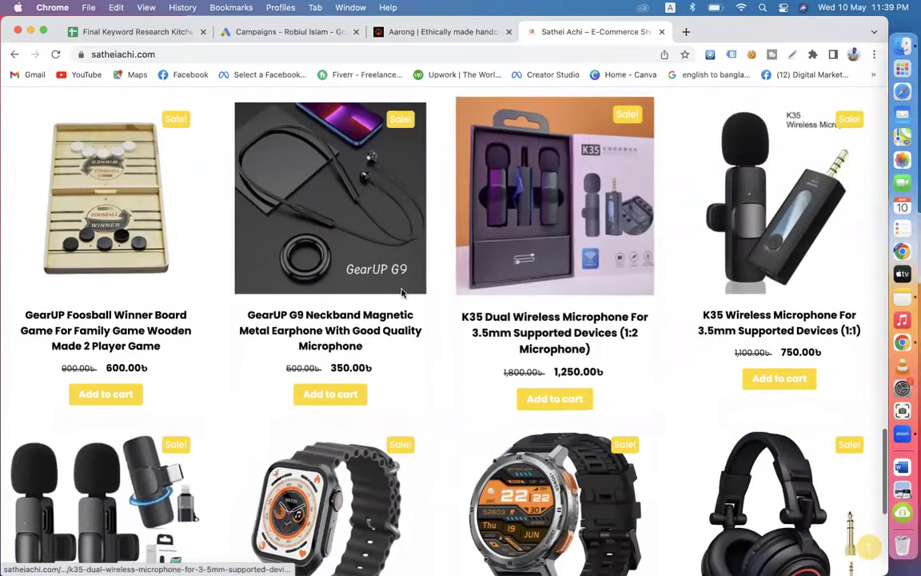
{"action": "scroll", "coordinate": [407, 401], "scroll_direction": "down", "scroll_amount": 5}
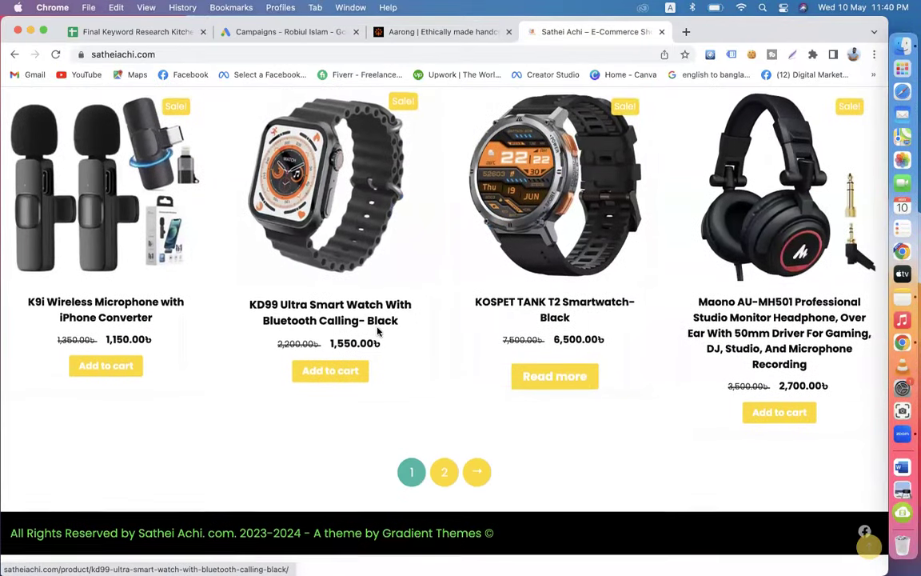
Step: Open page 2 of the Sathei Achi product listing and look through its products
{"action": "left_click", "coordinate": [444, 472]}
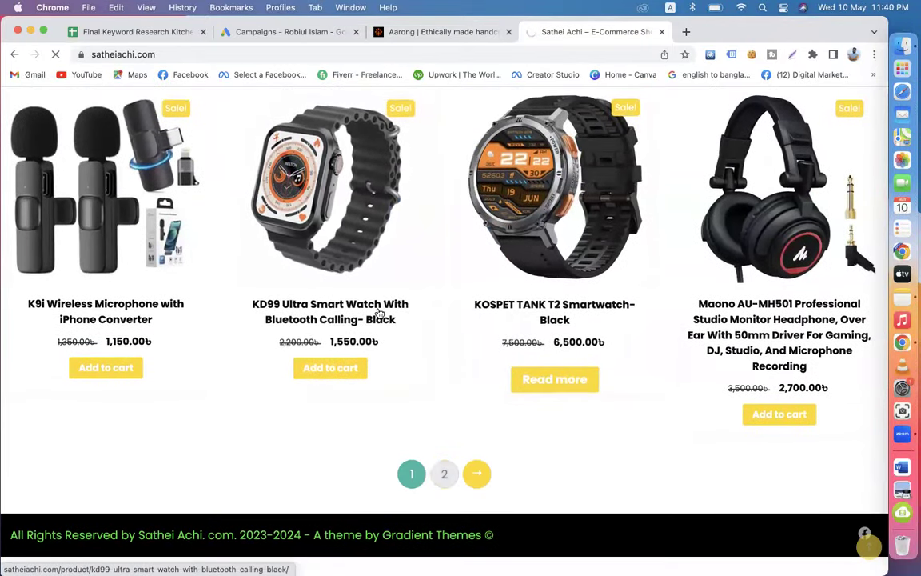
{"action": "scroll", "coordinate": [502, 361], "scroll_direction": "down", "scroll_amount": 2}
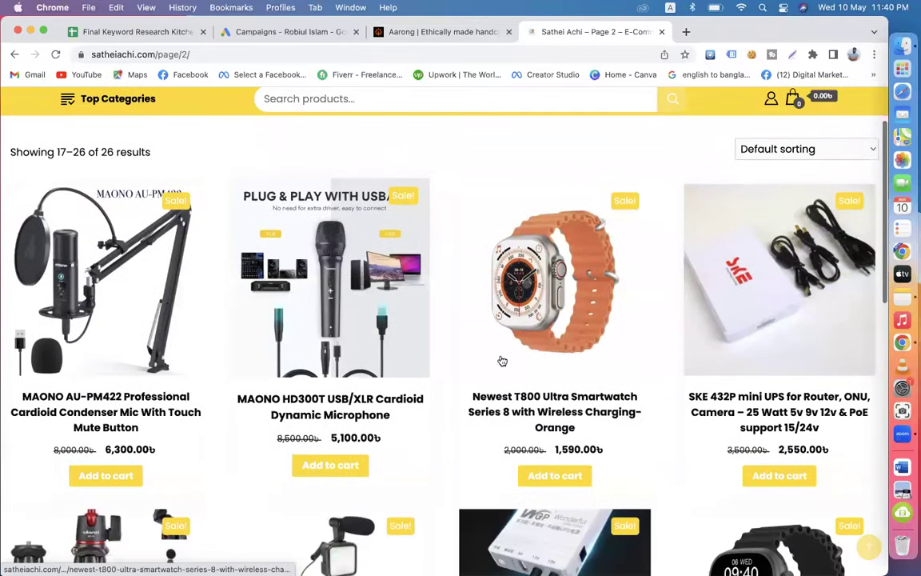
{"action": "scroll", "coordinate": [610, 390], "scroll_direction": "down", "scroll_amount": 10}
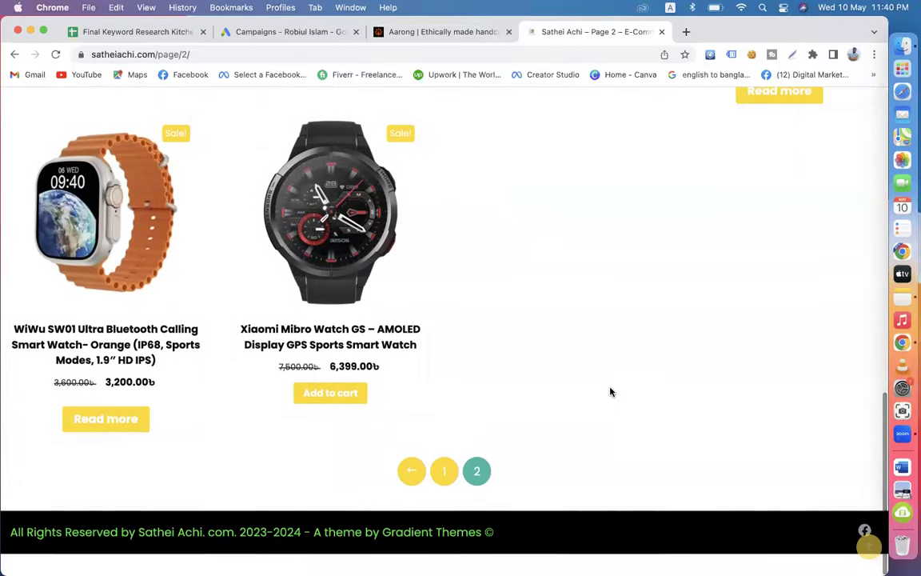
{"action": "scroll", "coordinate": [610, 391], "scroll_direction": "up", "scroll_amount": 15}
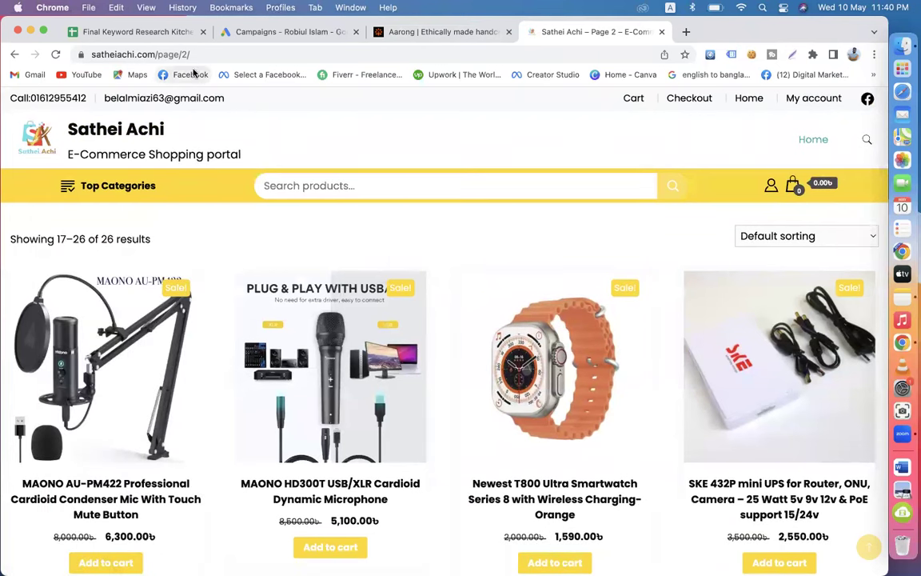
Step: Return to the Sathei Achi homepage and check the sorting options for the latest products
{"action": "left_click", "coordinate": [97, 130]}
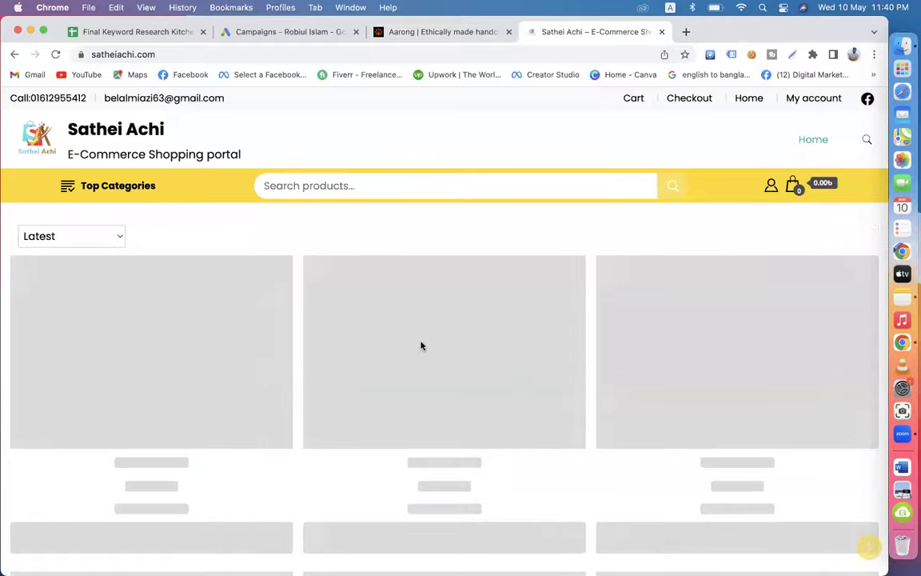
{"action": "scroll", "coordinate": [335, 356], "scroll_direction": "down", "scroll_amount": 5}
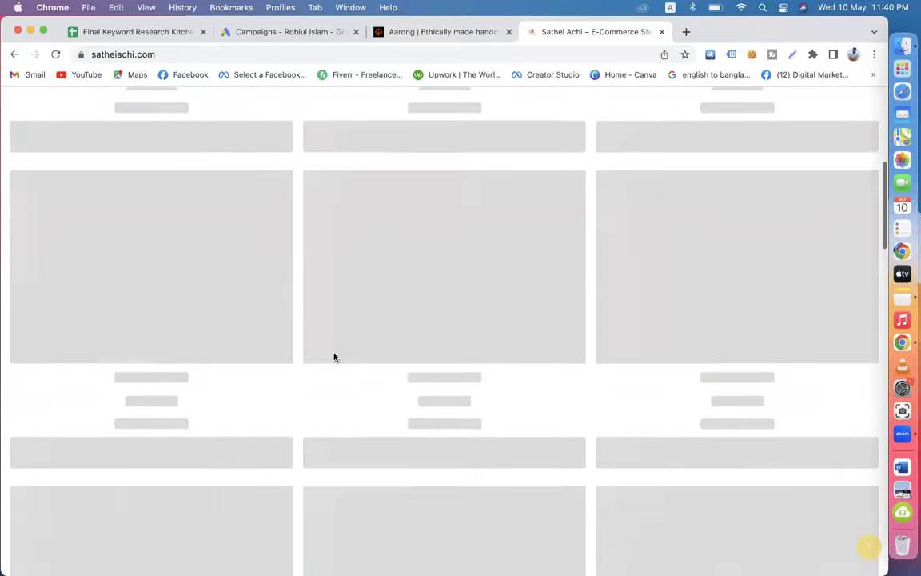
{"action": "scroll", "coordinate": [334, 358], "scroll_direction": "up", "scroll_amount": 5}
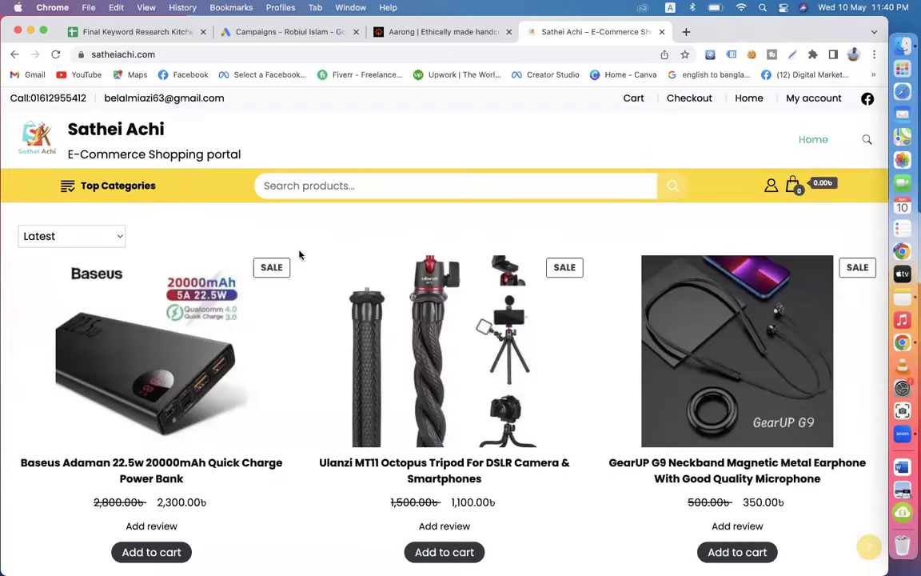
{"action": "left_click", "coordinate": [119, 237]}
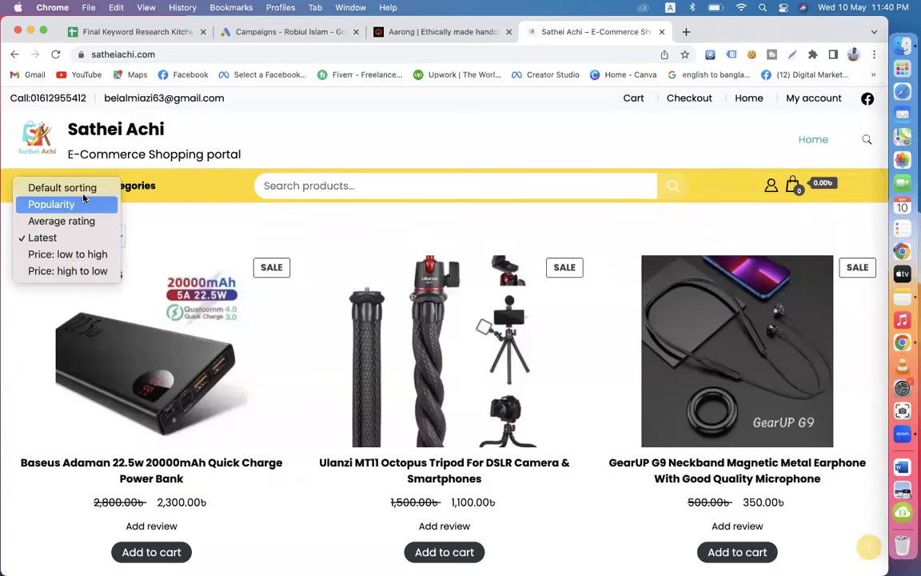
{"action": "left_click", "coordinate": [185, 232]}
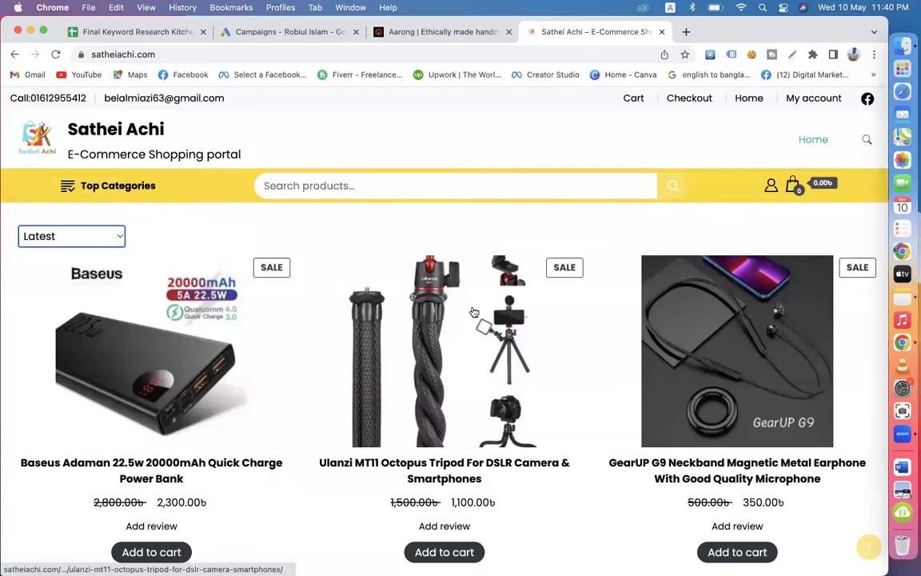
Step: Look through the Sathei Achi homepage products once more and return to the keyword sheet
{"action": "scroll", "coordinate": [474, 311], "scroll_direction": "down", "scroll_amount": 6}
{"action": "scroll", "coordinate": [473, 311], "scroll_direction": "down", "scroll_amount": 3}
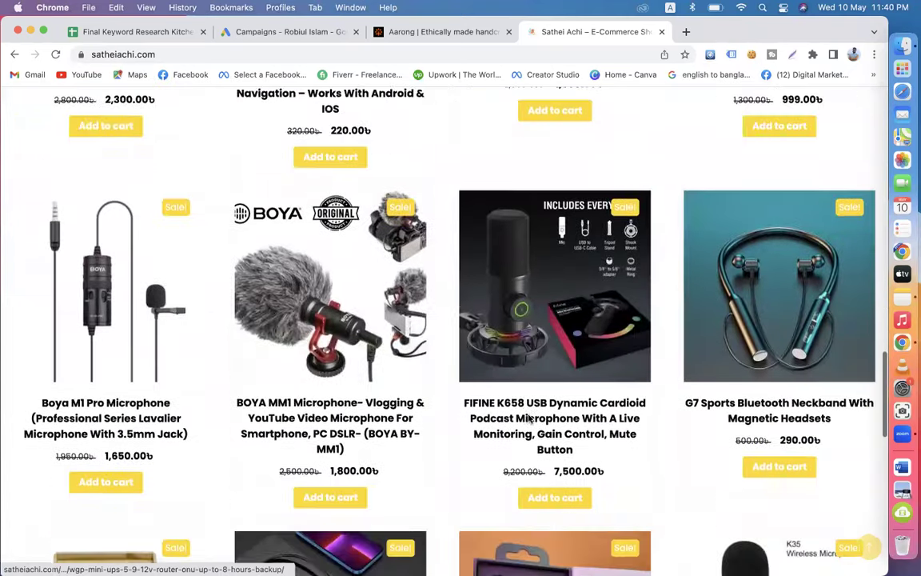
{"action": "scroll", "coordinate": [529, 418], "scroll_direction": "down", "scroll_amount": 10}
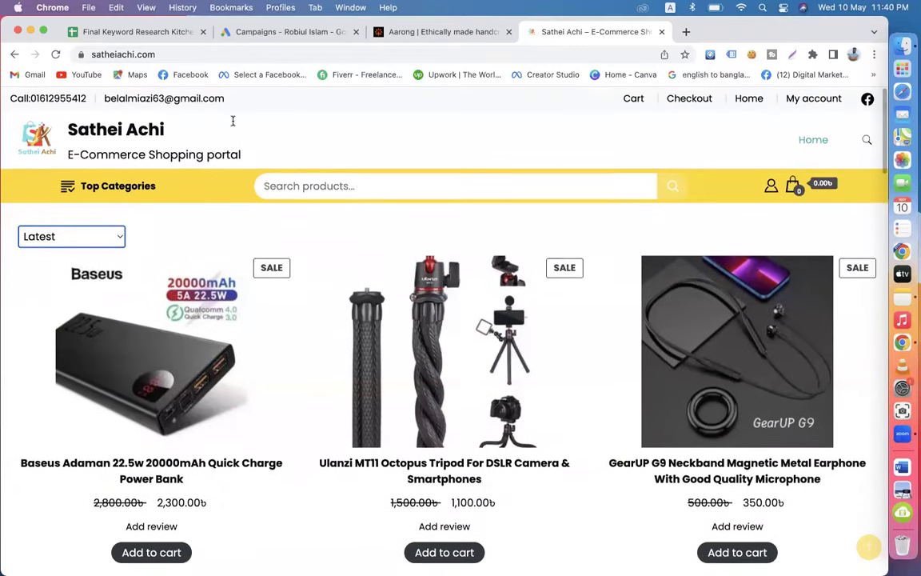
{"action": "left_click", "coordinate": [148, 32]}
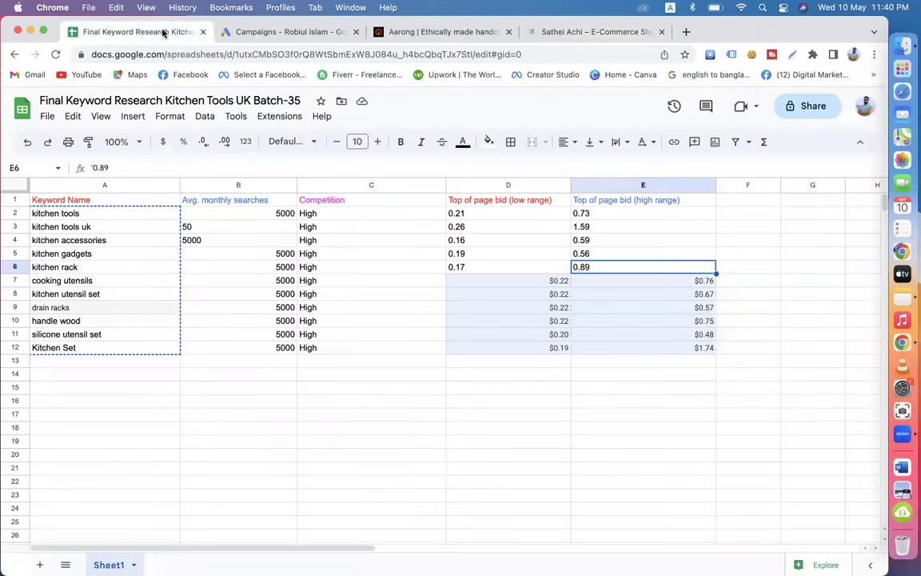
Step: Look over the Google Ads campaigns page and the Aarong and Sathei Achi sites, and return to the keyword sheet
{"action": "left_click", "coordinate": [243, 32]}
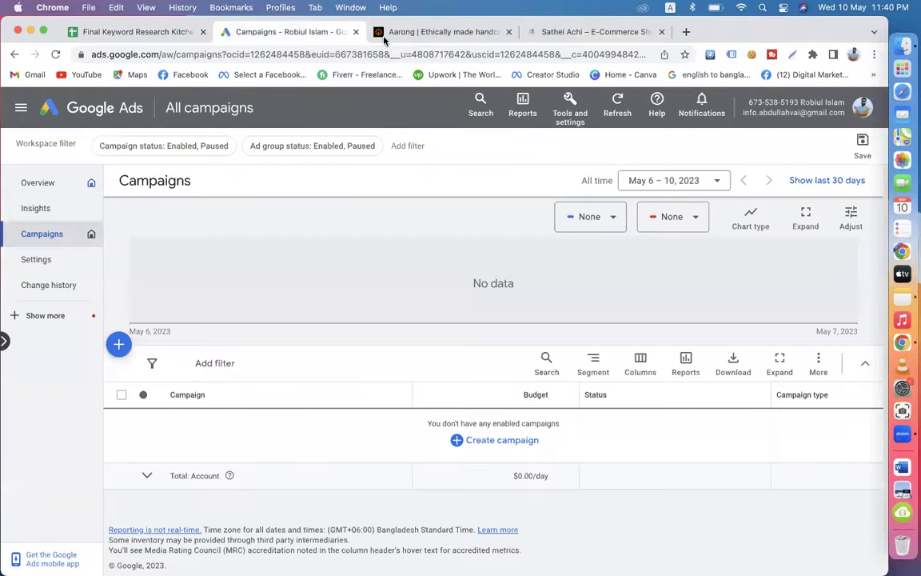
{"action": "left_click", "coordinate": [404, 32]}
{"action": "left_click", "coordinate": [551, 32]}
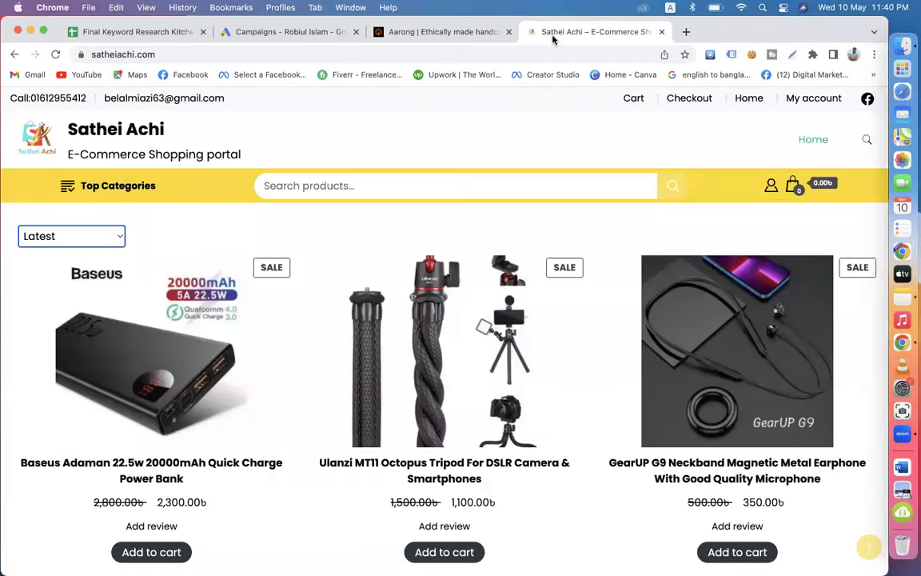
{"action": "left_click", "coordinate": [132, 32]}
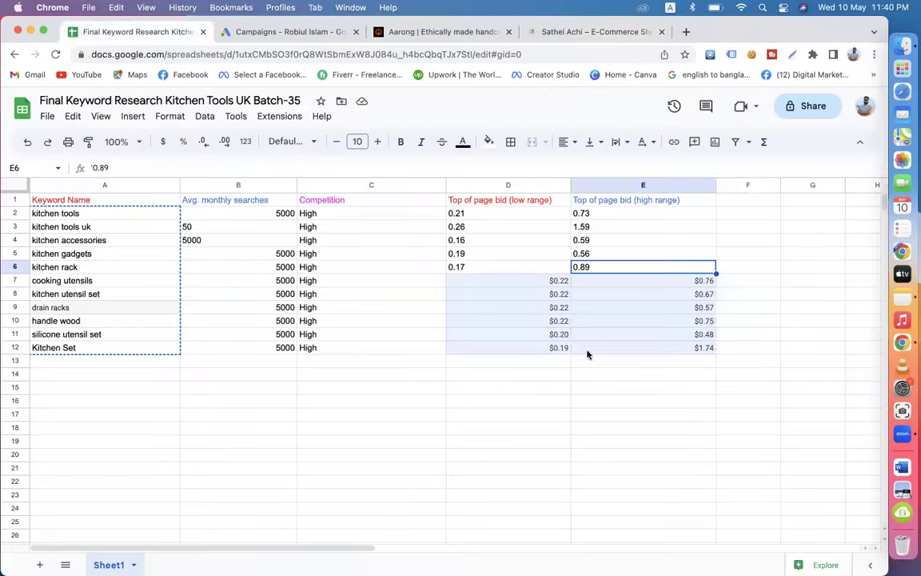
{"action": "left_click", "coordinate": [45, 360]}
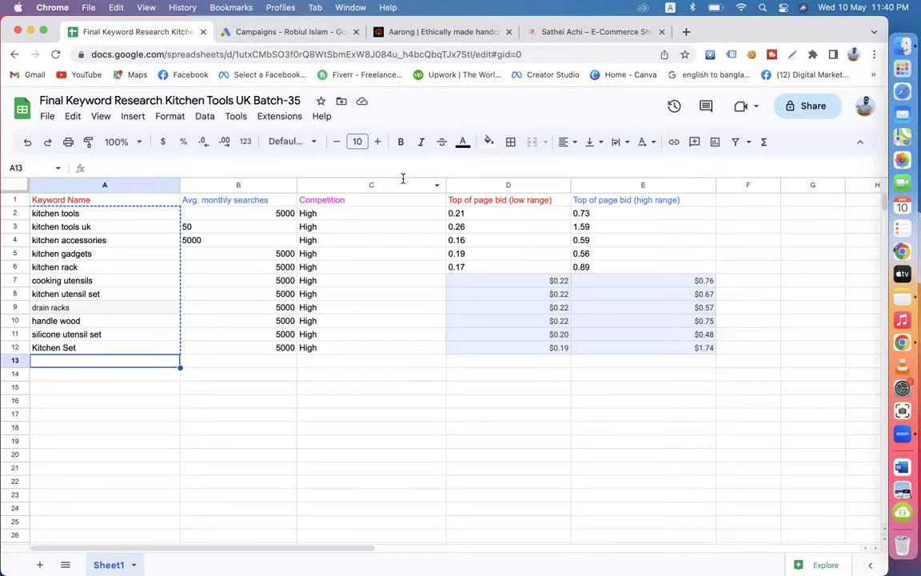
Step: Open a blank browser tab and return to the keyword sheet at the competition entry for "kitchen tools uk"
{"action": "left_click", "coordinate": [601, 33]}
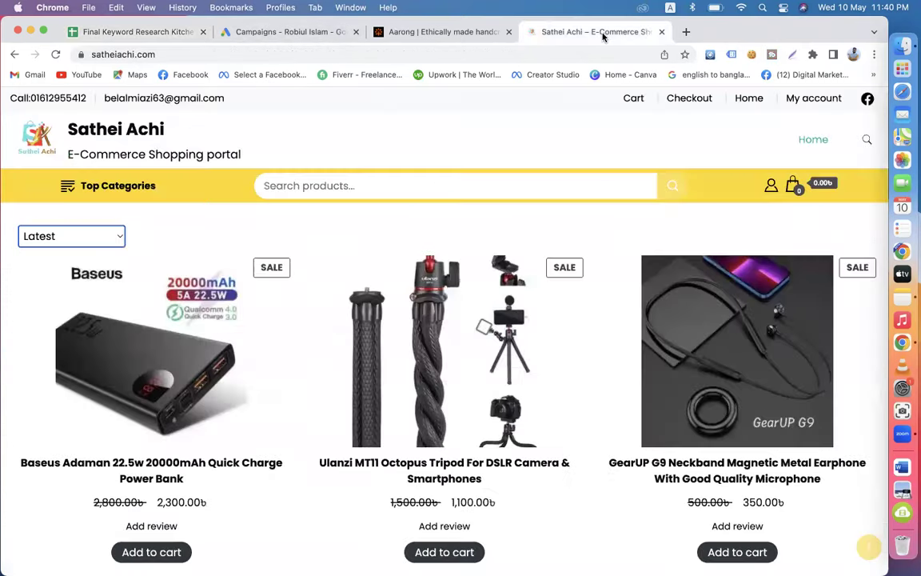
{"action": "left_click", "coordinate": [685, 32]}
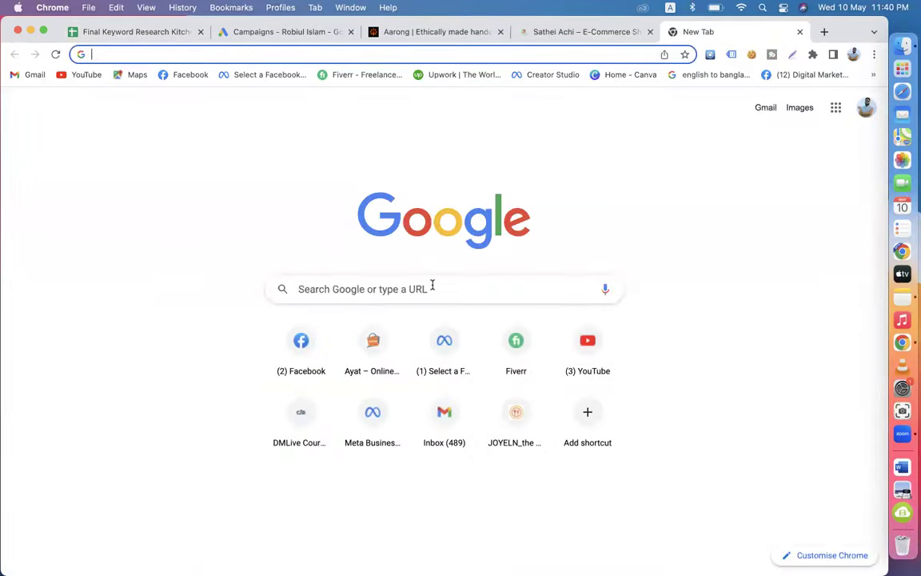
{"action": "left_click", "coordinate": [279, 36]}
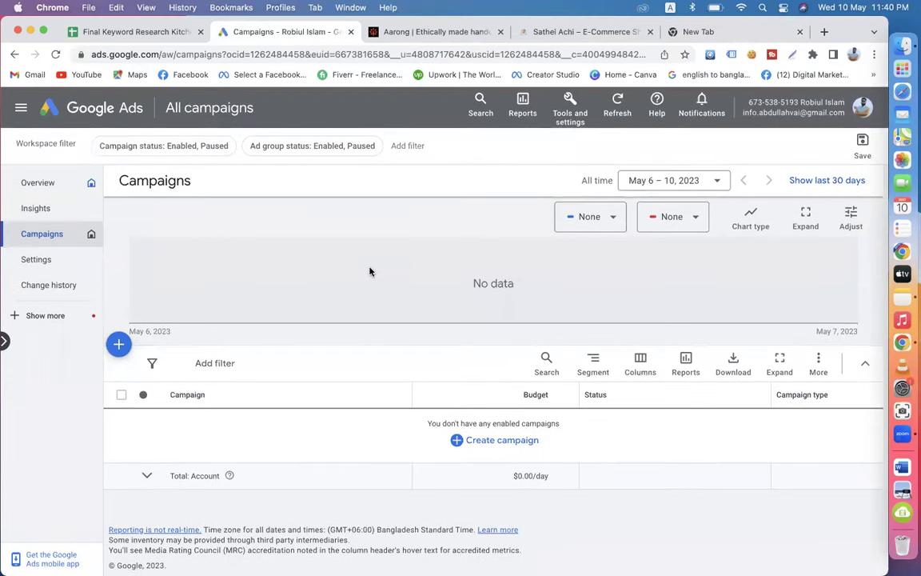
{"action": "left_click", "coordinate": [157, 36]}
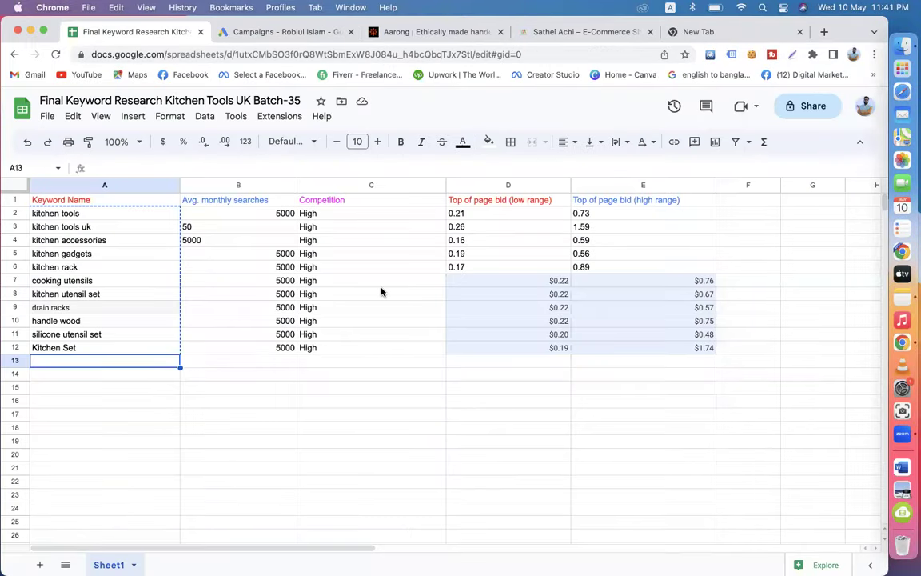
{"action": "left_click", "coordinate": [332, 226]}
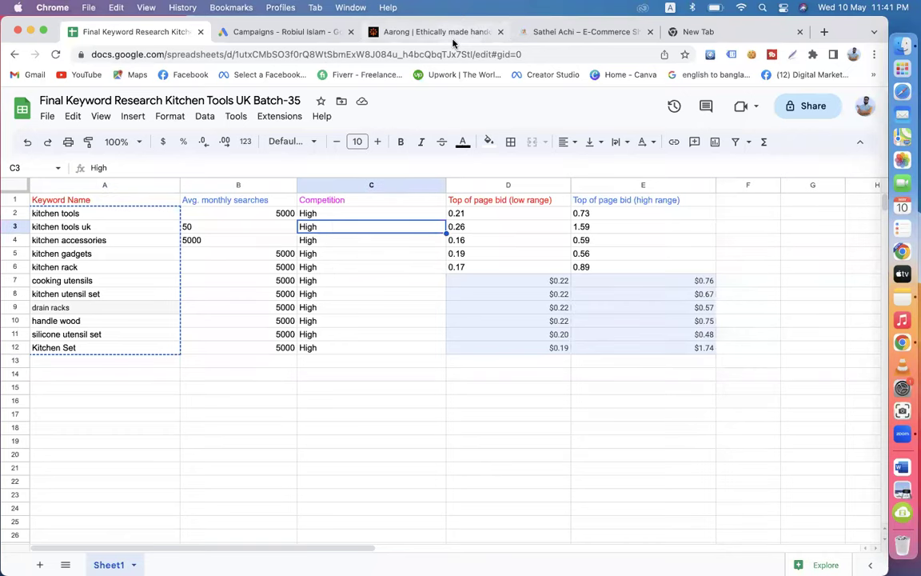
Step: Examine the products on the Sathei Achi homepage and bring up the suggestions of its product search
{"action": "left_click", "coordinate": [555, 32]}
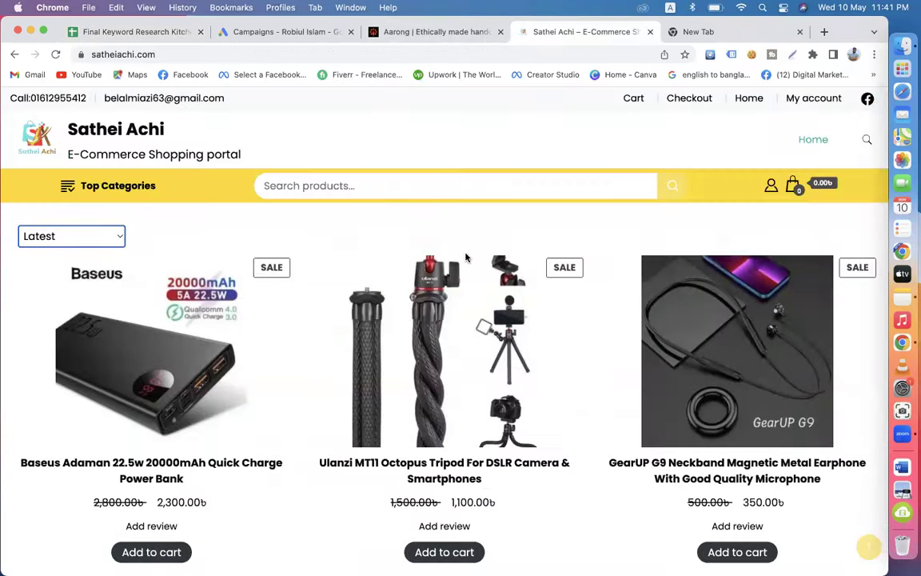
{"action": "scroll", "coordinate": [466, 251], "scroll_direction": "down", "scroll_amount": 8}
{"action": "scroll", "coordinate": [466, 250], "scroll_direction": "down", "scroll_amount": 5}
{"action": "scroll", "coordinate": [466, 250], "scroll_direction": "up", "scroll_amount": 15}
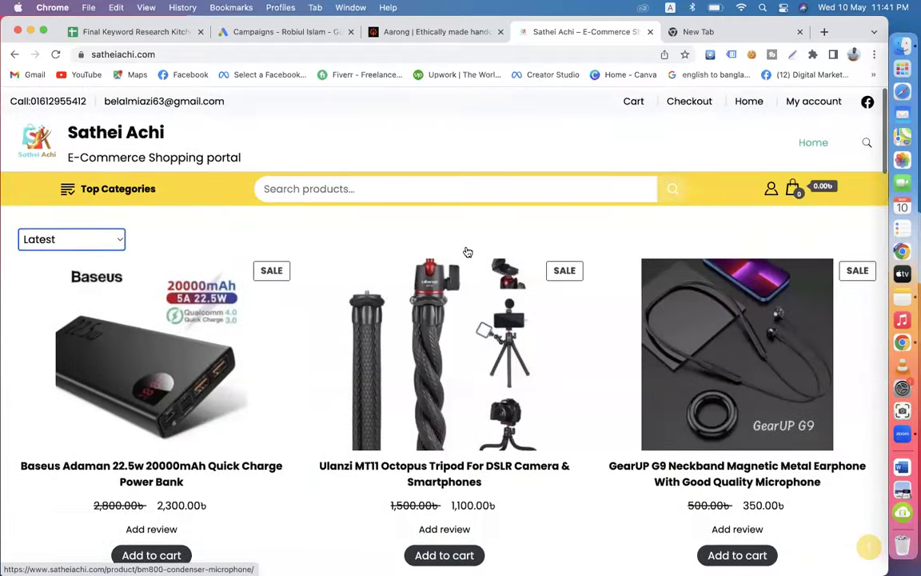
{"action": "scroll", "coordinate": [466, 251], "scroll_direction": "down", "scroll_amount": 10}
{"action": "scroll", "coordinate": [464, 251], "scroll_direction": "up", "scroll_amount": 12}
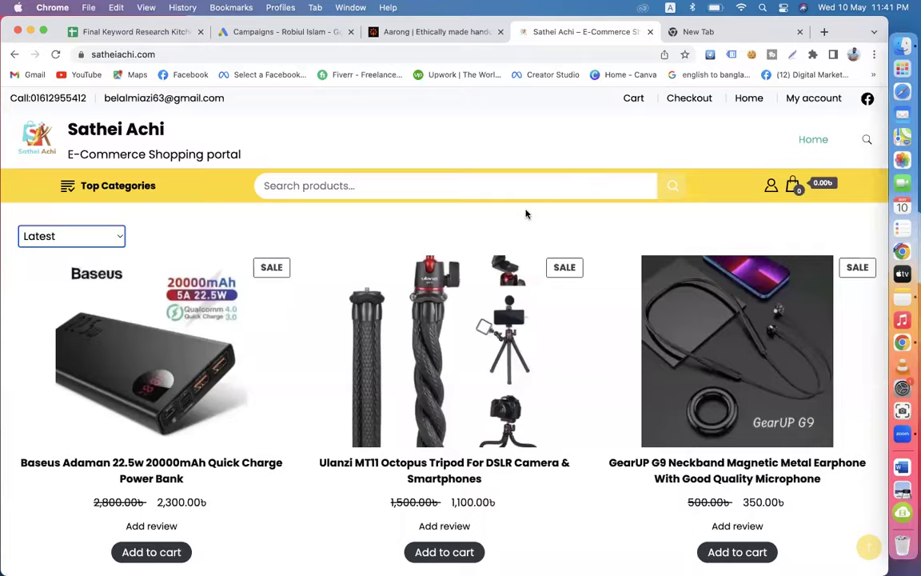
{"action": "scroll", "coordinate": [483, 210], "scroll_direction": "down", "scroll_amount": 10}
{"action": "scroll", "coordinate": [483, 200], "scroll_direction": "up", "scroll_amount": 2}
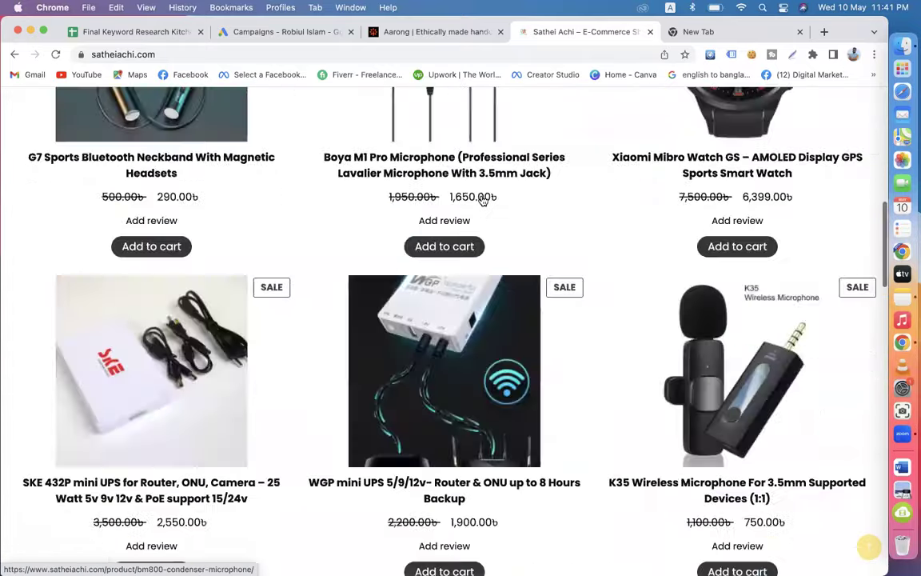
{"action": "scroll", "coordinate": [483, 200], "scroll_direction": "up", "scroll_amount": 8}
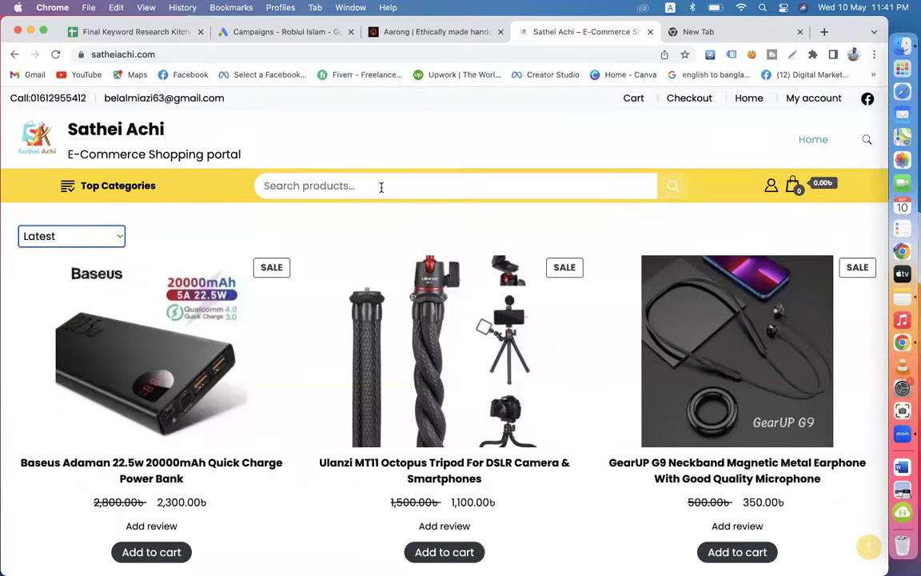
{"action": "left_click", "coordinate": [380, 187]}
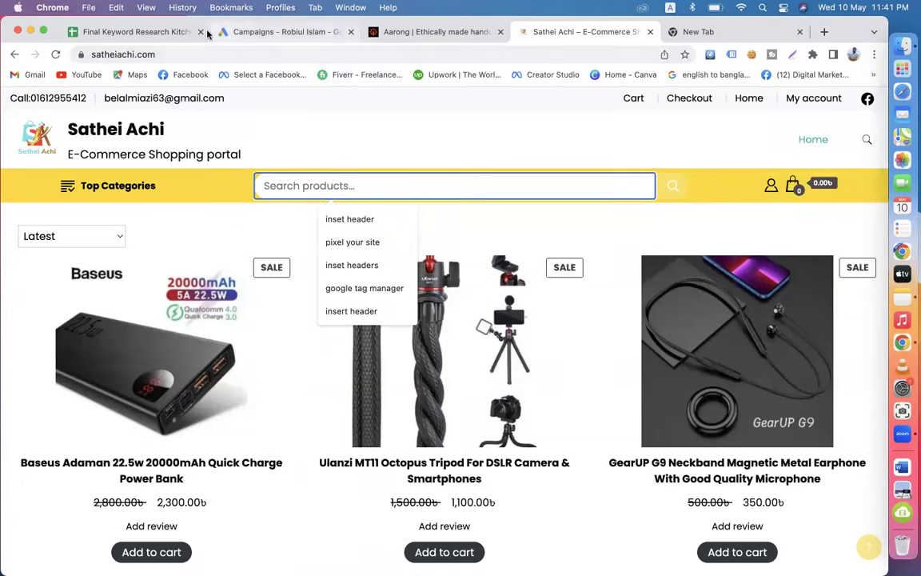
Step: Check the average monthly searches of the first three keywords in the sheet and the competition for "kitchen tools"
{"action": "left_click", "coordinate": [155, 30]}
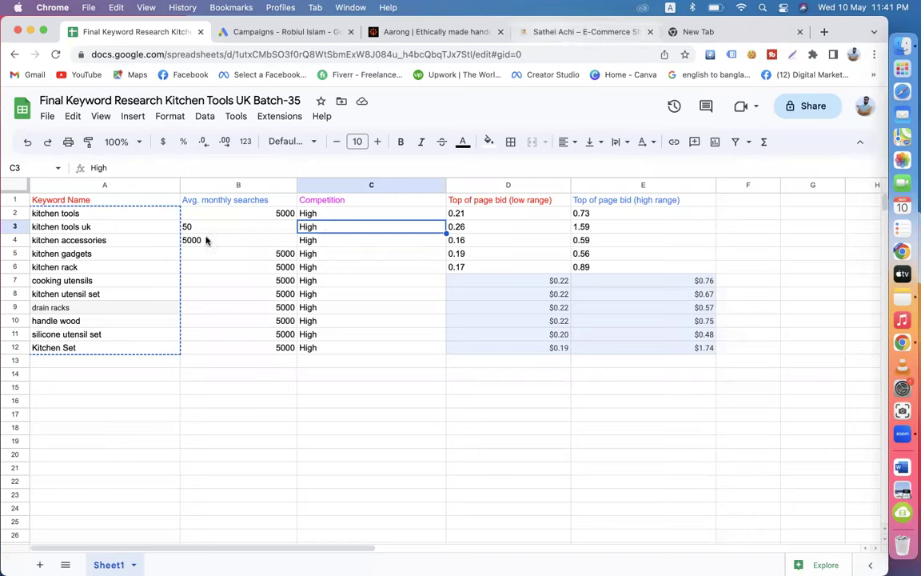
{"action": "left_click", "coordinate": [139, 216]}
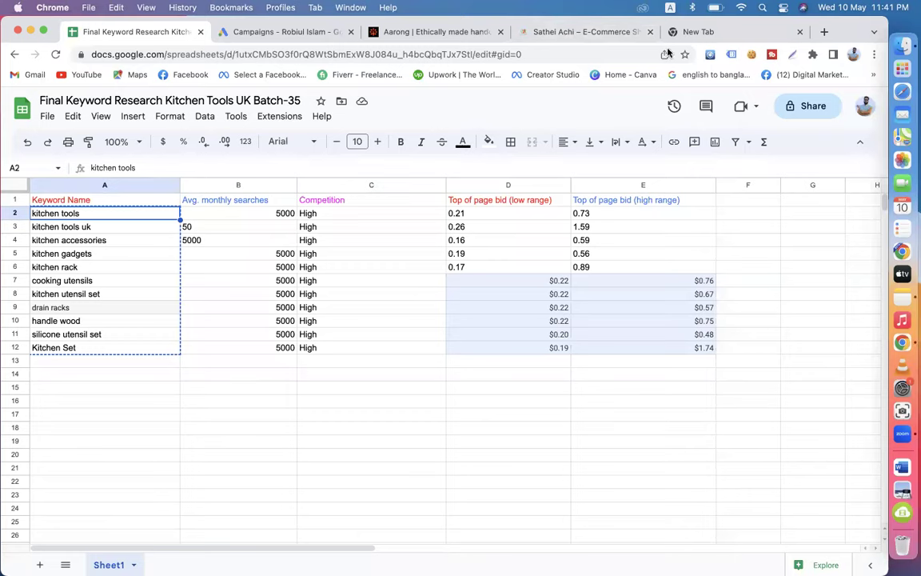
{"action": "left_click", "coordinate": [707, 31]}
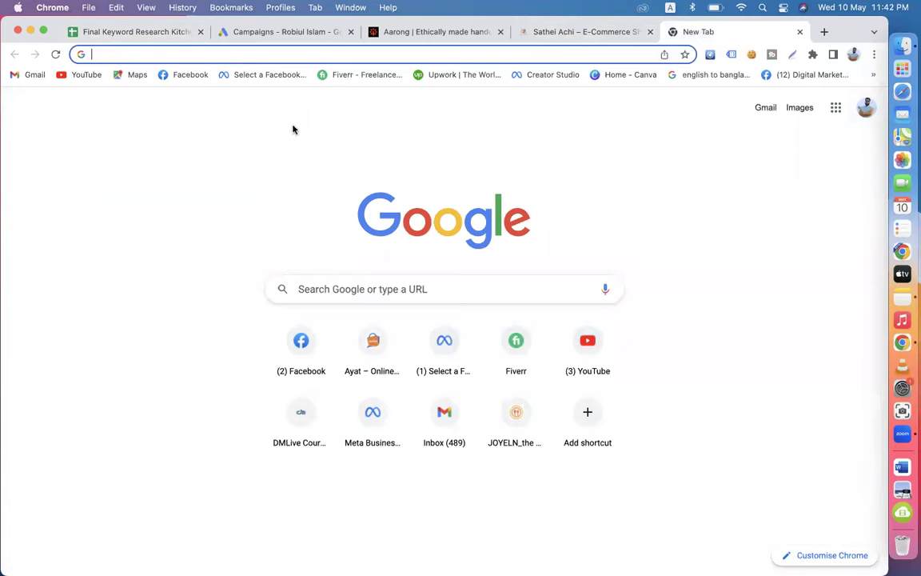
{"action": "left_click", "coordinate": [164, 37]}
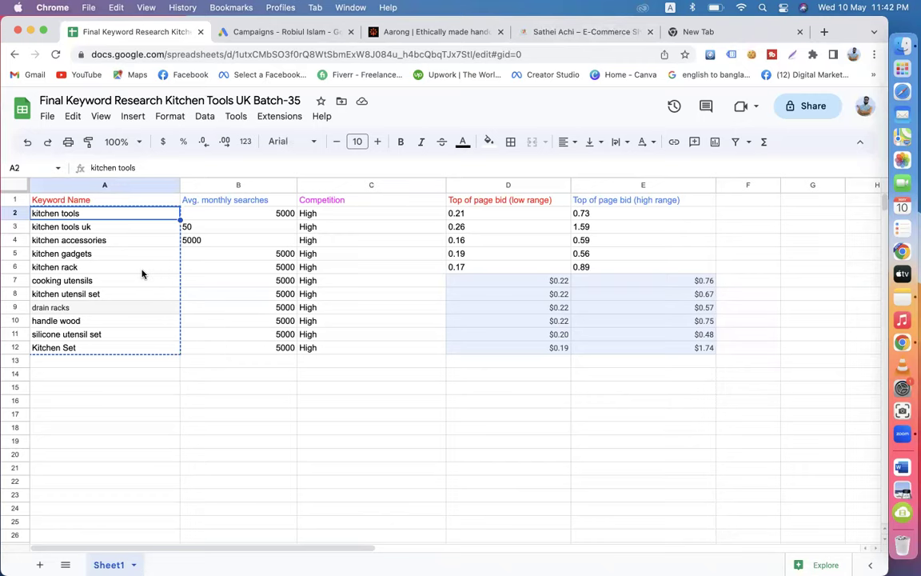
{"action": "left_click", "coordinate": [238, 218]}
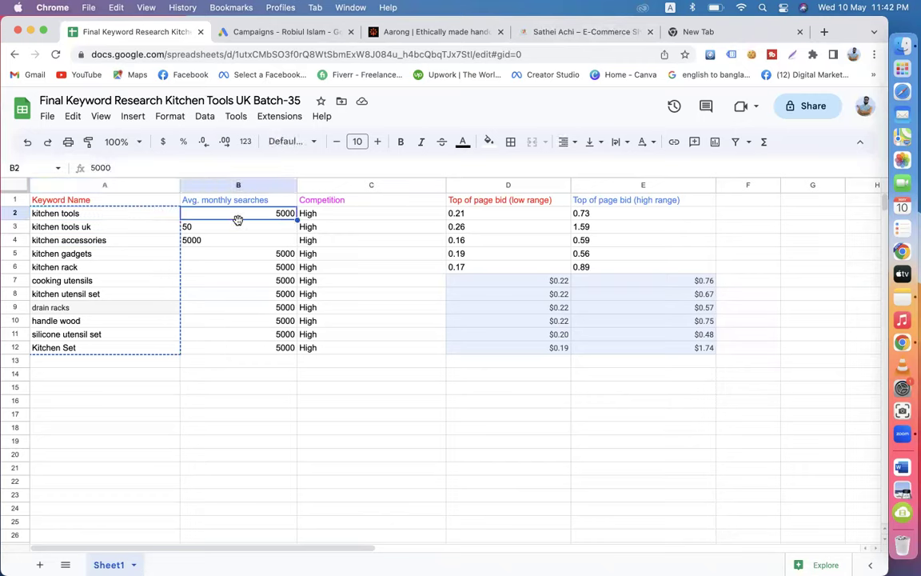
{"action": "left_click", "coordinate": [237, 227]}
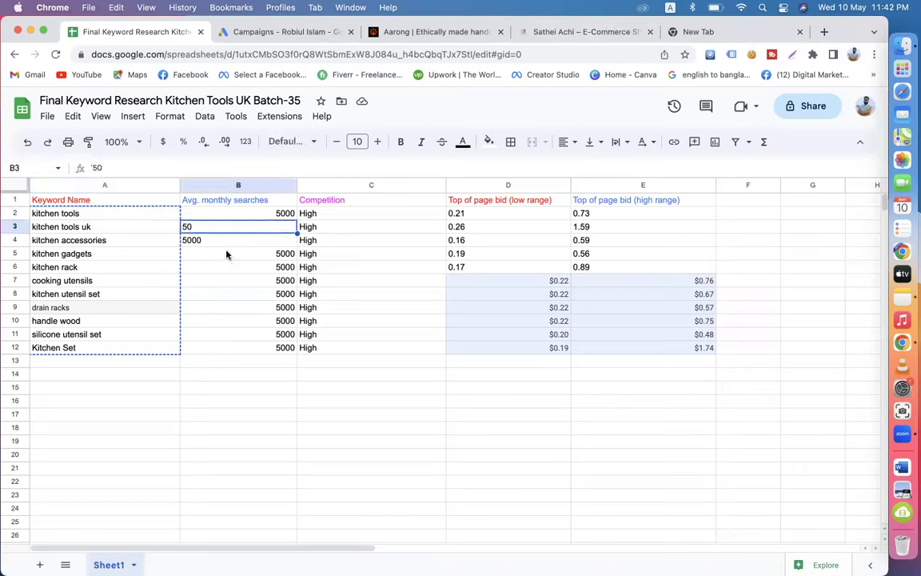
{"action": "left_click", "coordinate": [223, 242]}
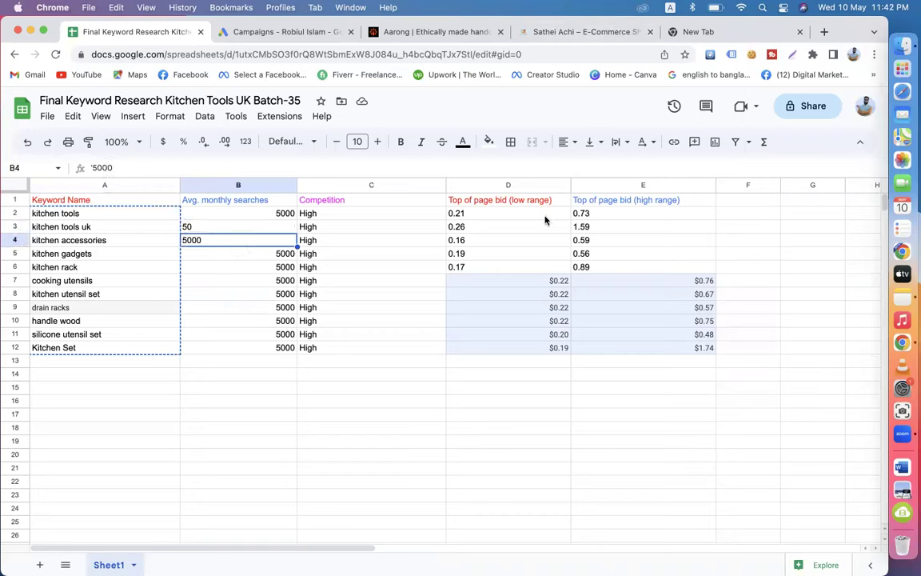
{"action": "left_click", "coordinate": [397, 210]}
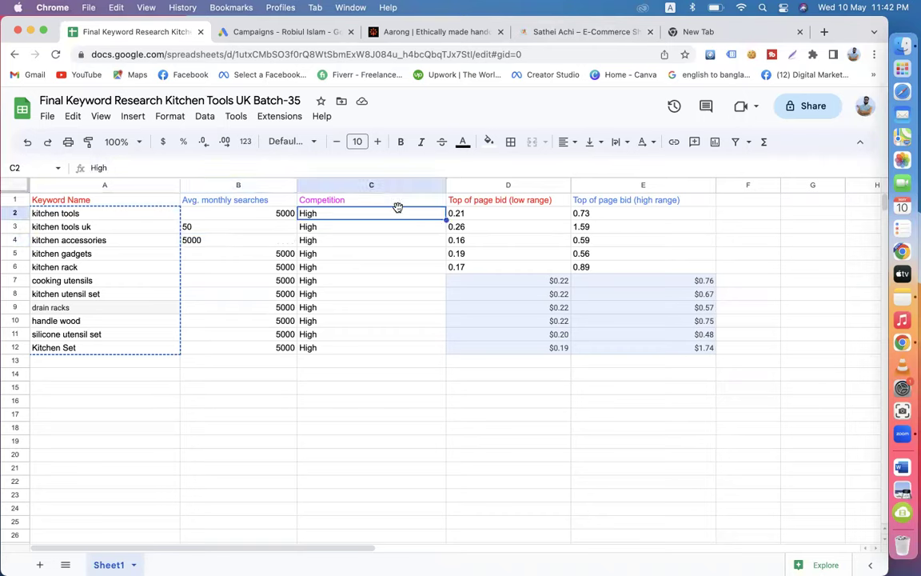
Step: Highlight the "kitchen tools uk" keyword text and check its competition and high-range top of page bid
{"action": "double_click", "coordinate": [93, 228]}
{"action": "left_click_drag", "start_coordinate": [93, 227], "coordinate": [17, 227]}
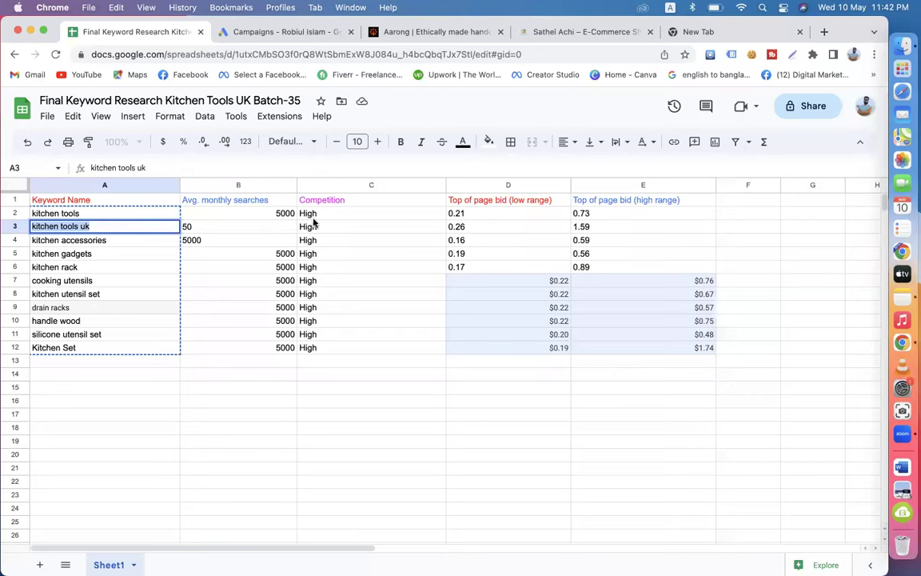
{"action": "left_click", "coordinate": [248, 33]}
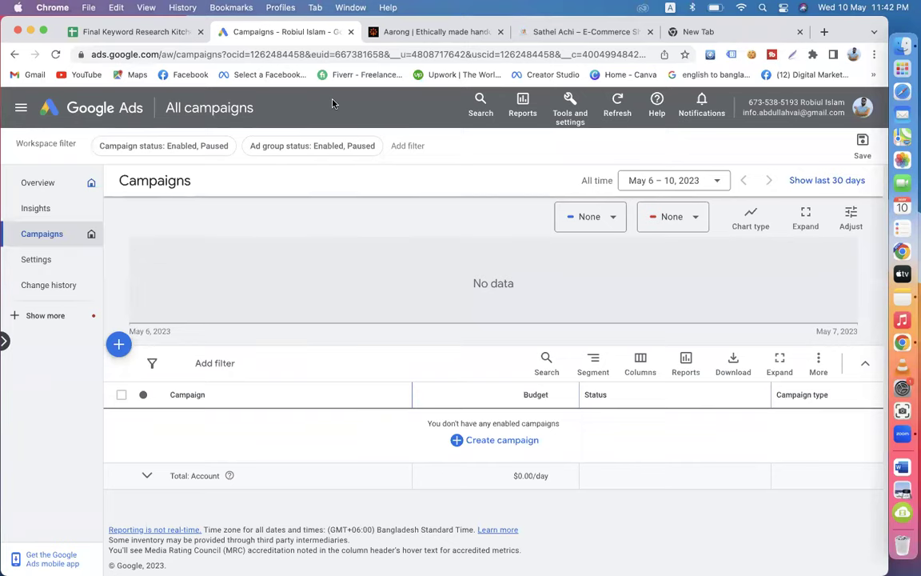
{"action": "left_click", "coordinate": [132, 31]}
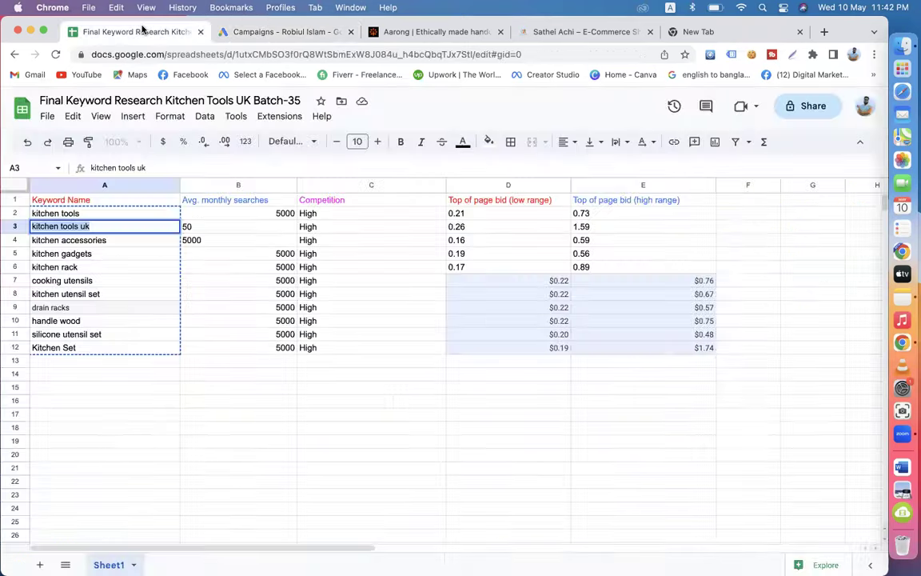
{"action": "left_click", "coordinate": [327, 229]}
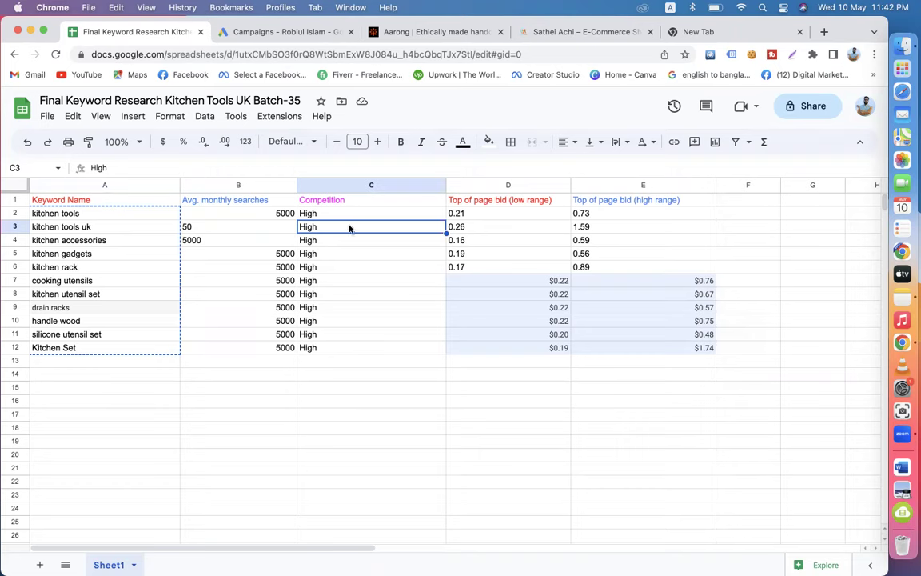
{"action": "left_click", "coordinate": [604, 227]}
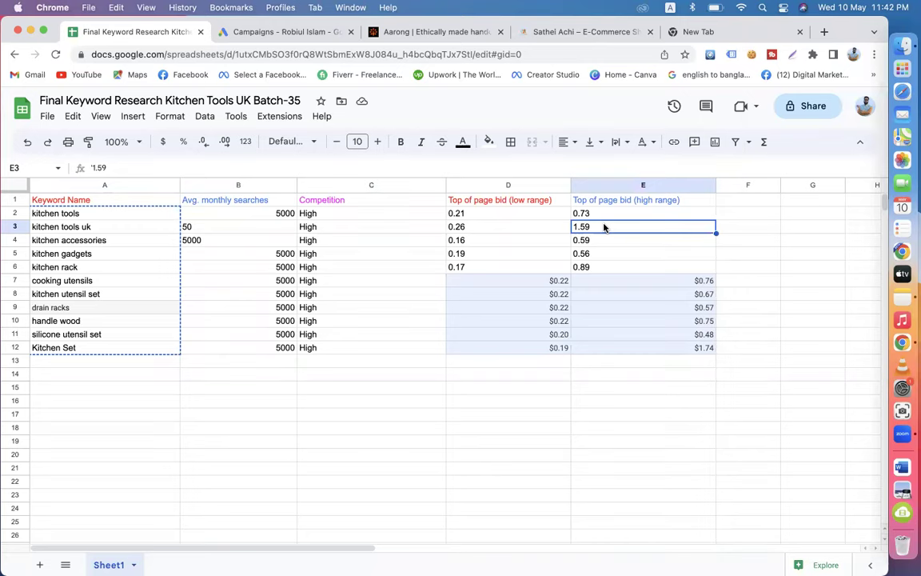
Step: Skim the Sathei Achi homepage products again and go back to the keyword sheet
{"action": "left_click", "coordinate": [551, 32]}
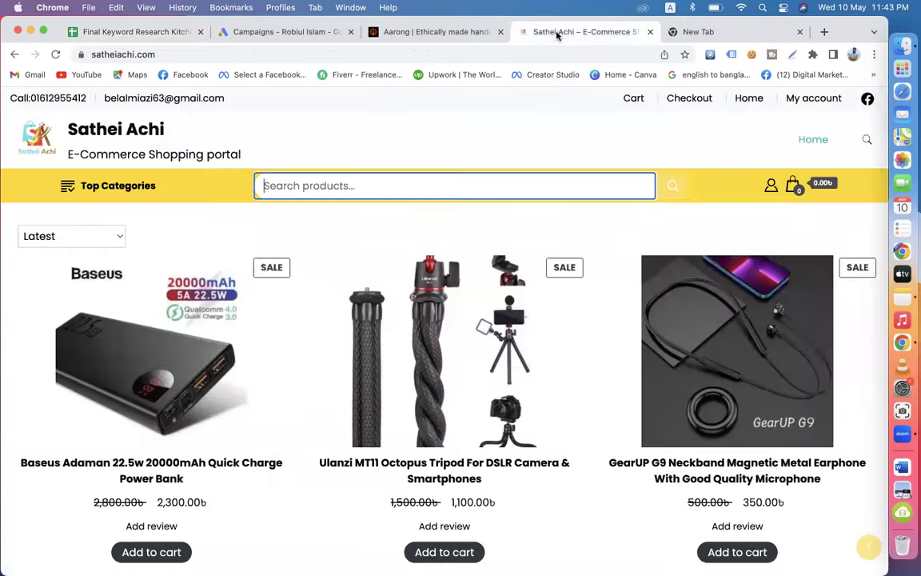
{"action": "scroll", "coordinate": [477, 241], "scroll_direction": "down", "scroll_amount": 20}
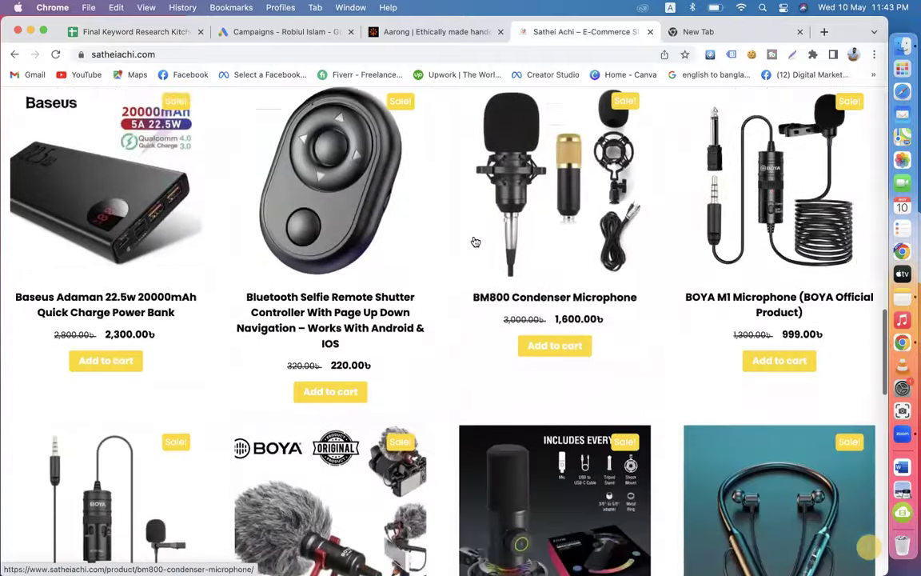
{"action": "scroll", "coordinate": [475, 241], "scroll_direction": "up", "scroll_amount": 20}
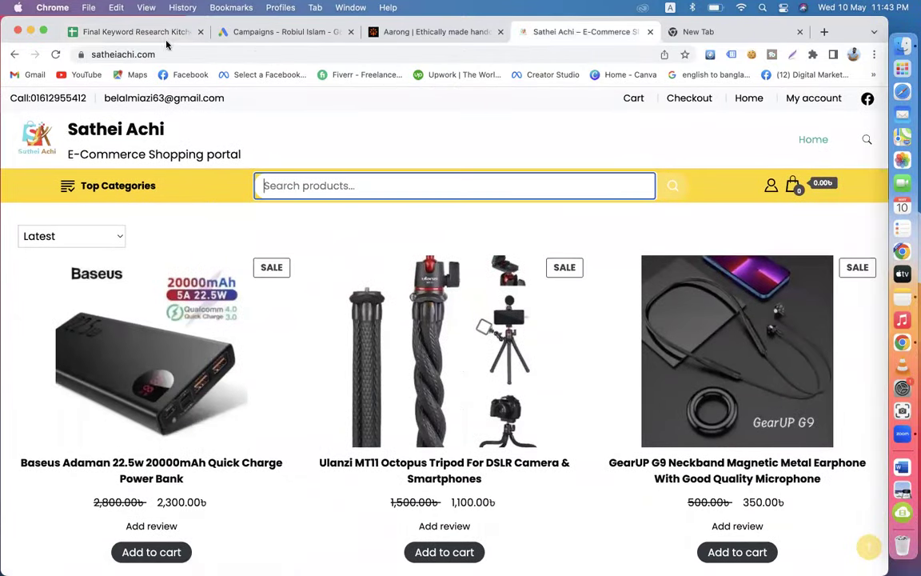
{"action": "left_click", "coordinate": [136, 32]}
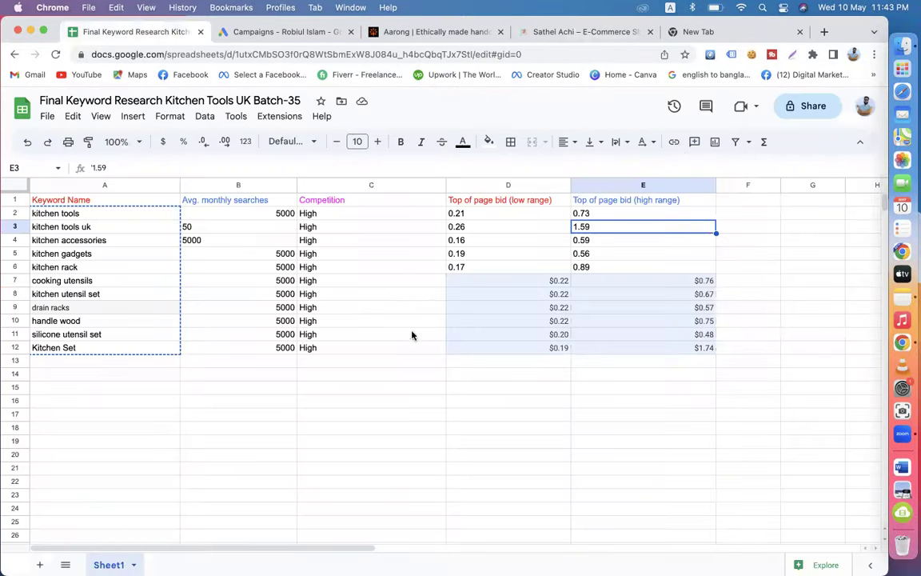
Step: Check the competition and low-range bid for "cooking utensils", and the competition for "kitchen tools uk"
{"action": "left_click", "coordinate": [401, 272]}
{"action": "left_click", "coordinate": [391, 283]}
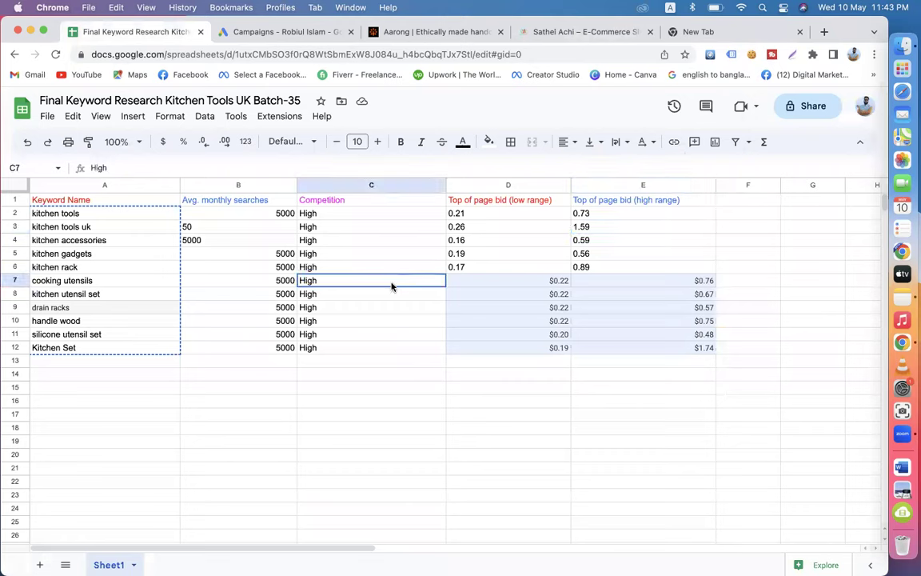
{"action": "left_click", "coordinate": [494, 279]}
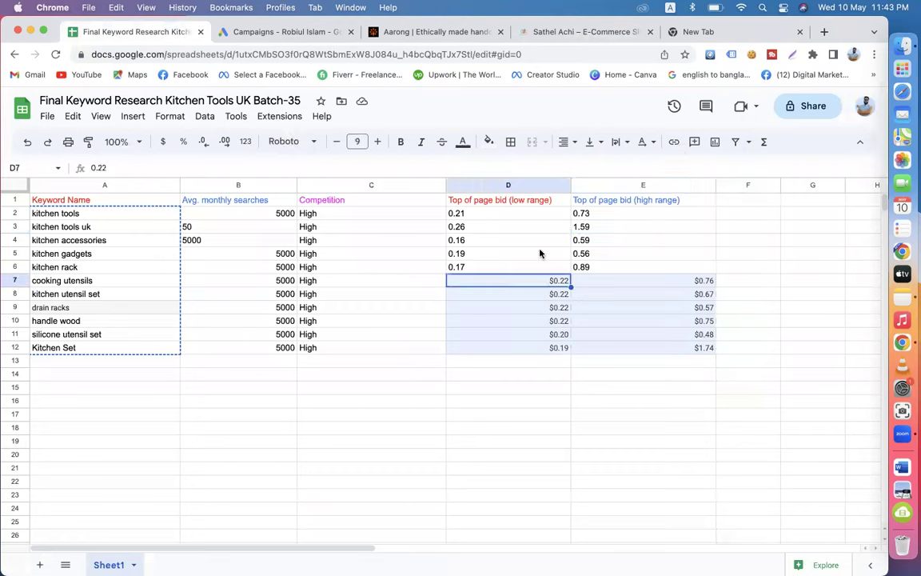
{"action": "left_click", "coordinate": [329, 225]}
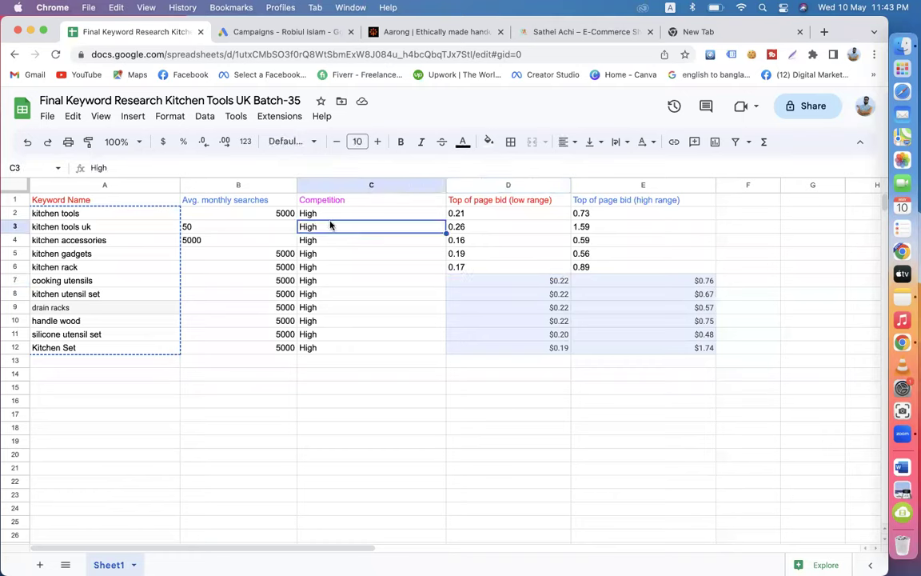
Step: Check the high-range top of page bid for "kitchen tools uk" and highlight that keyword's text
{"action": "left_click", "coordinate": [601, 229]}
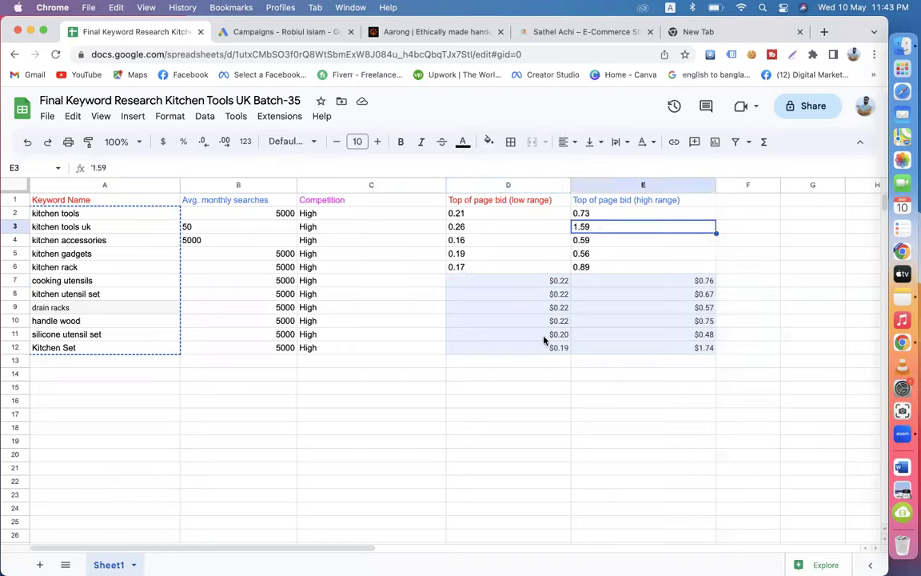
{"action": "left_click", "coordinate": [104, 366]}
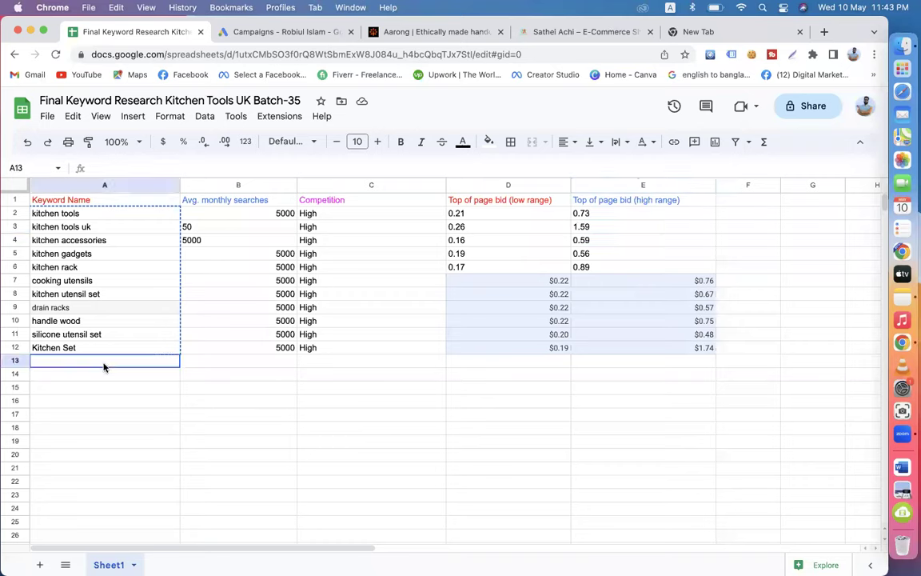
{"action": "left_click", "coordinate": [616, 227]}
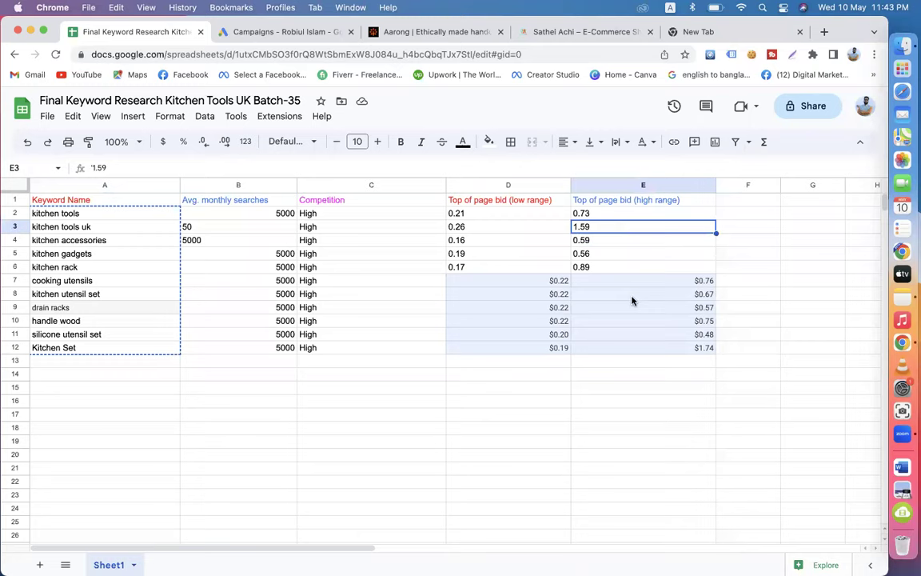
{"action": "left_click", "coordinate": [99, 229]}
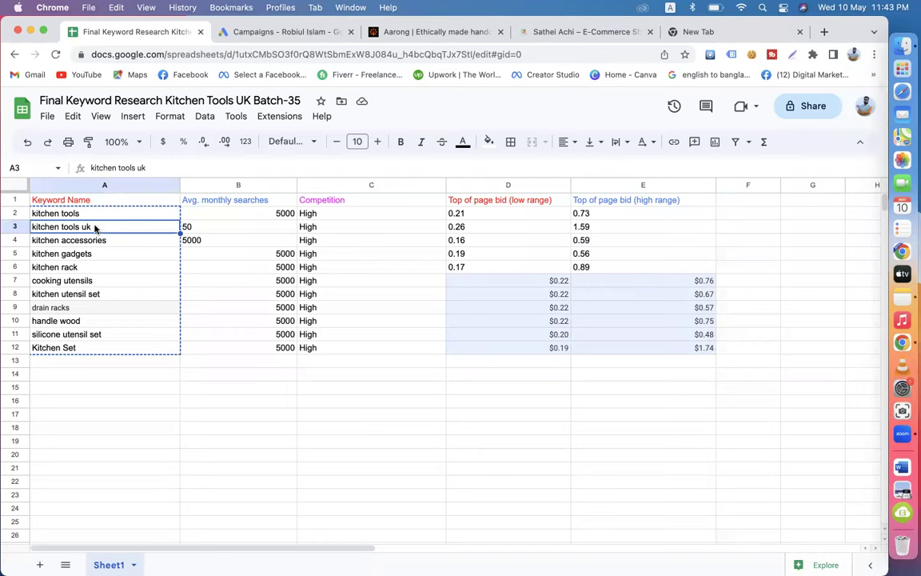
{"action": "double_click", "coordinate": [97, 227]}
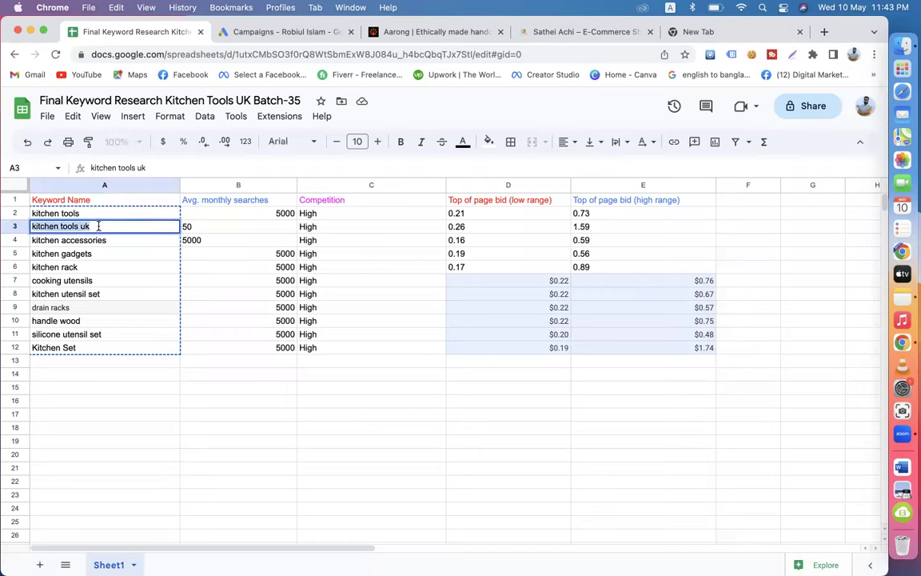
{"action": "left_click", "coordinate": [582, 227]}
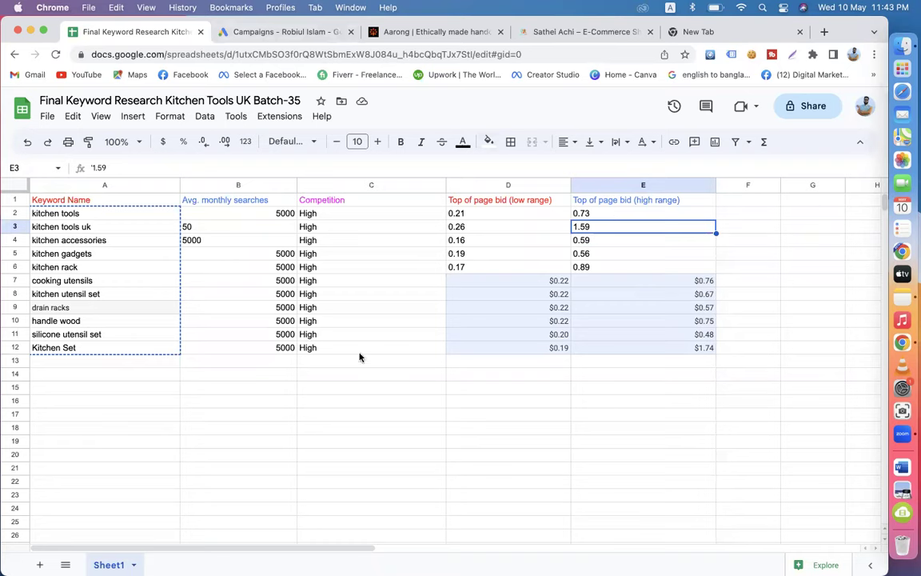
{"action": "left_click", "coordinate": [98, 360]}
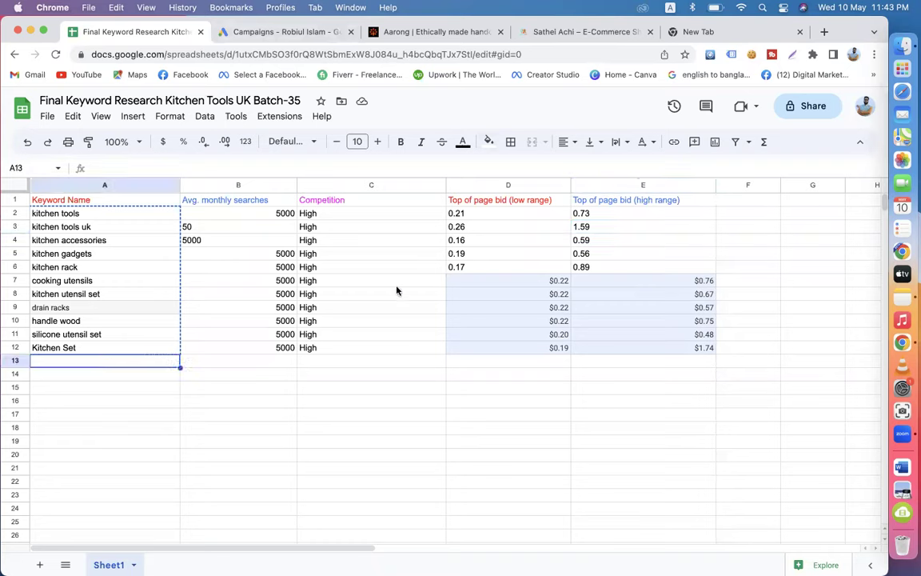
Step: Check the low-range top of page bid and the competition for "cooking utensils"
{"action": "left_click", "coordinate": [473, 283]}
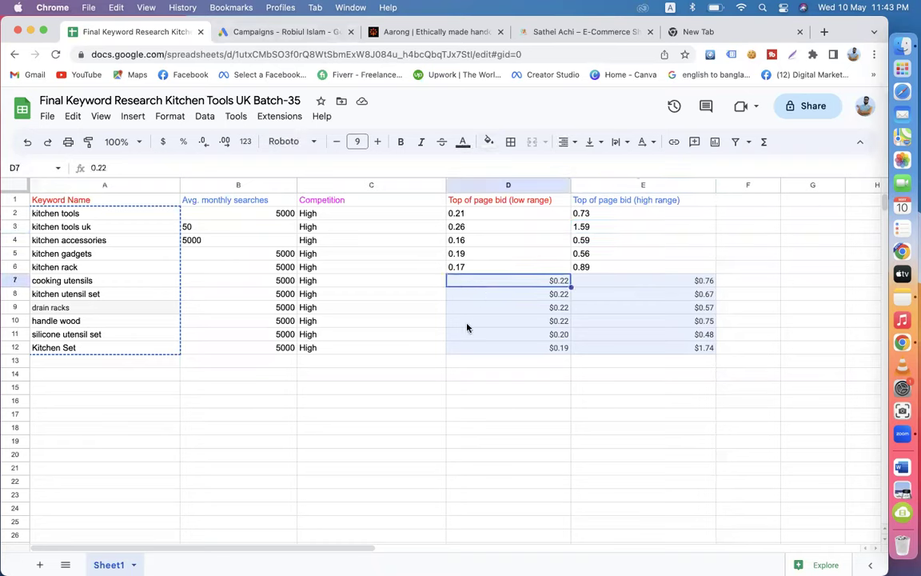
{"action": "left_click", "coordinate": [417, 281]}
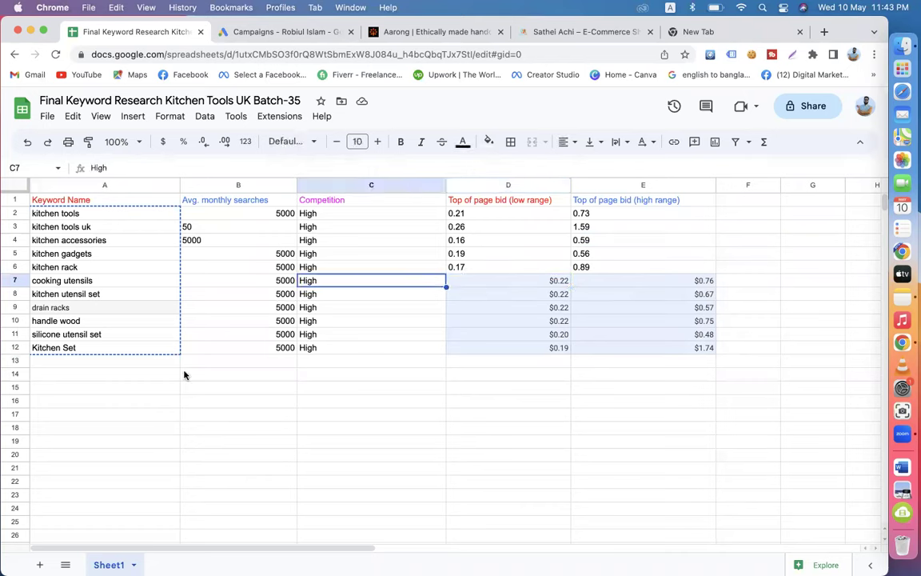
{"action": "left_click", "coordinate": [86, 364]}
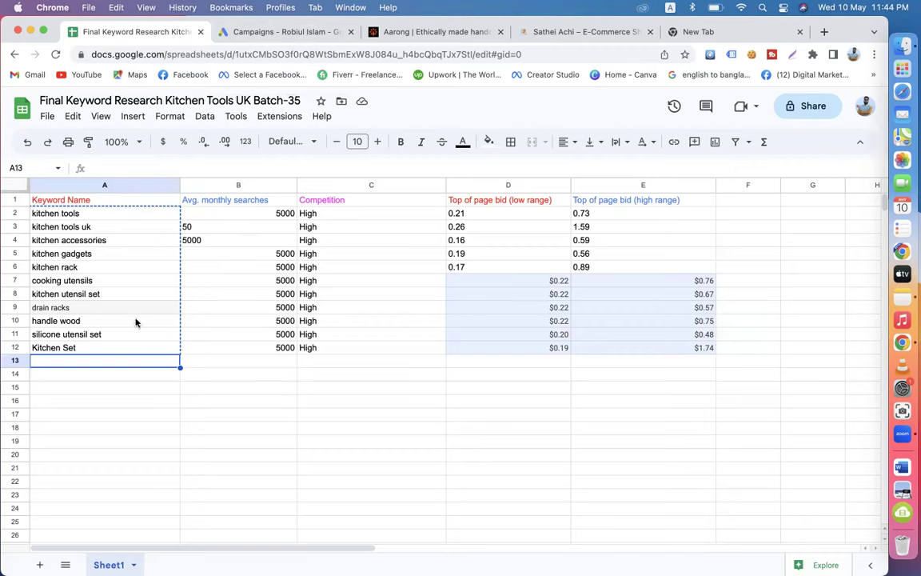
Step: Check the high-range and low-range bids for "Kitchen Set" and the average monthly searches for "kitchen tools"
{"action": "left_click", "coordinate": [140, 347]}
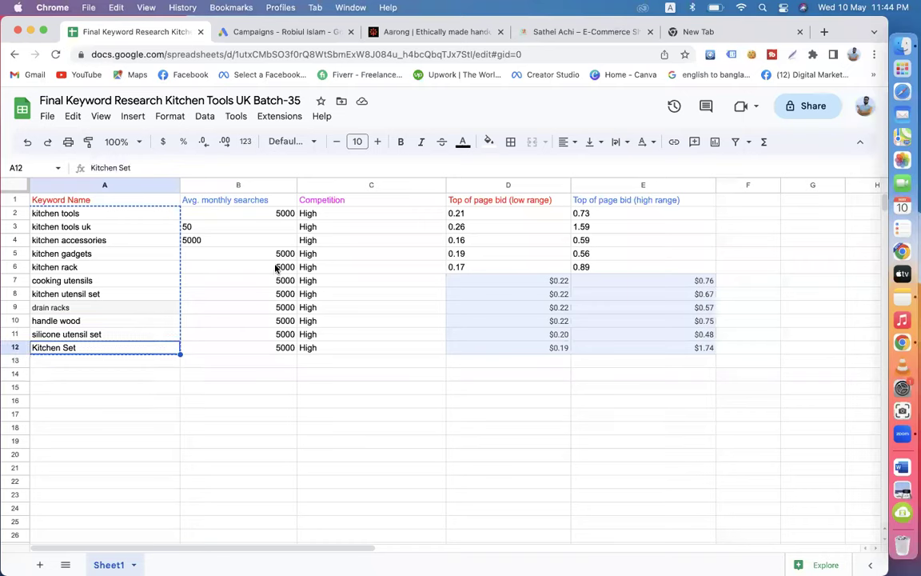
{"action": "left_click", "coordinate": [603, 352]}
{"action": "left_click", "coordinate": [524, 348]}
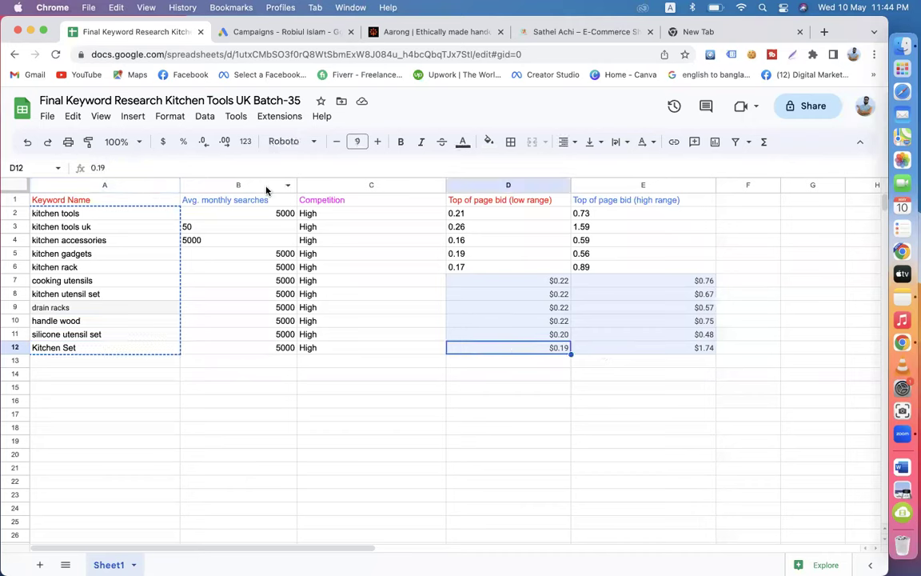
{"action": "left_click", "coordinate": [256, 212]}
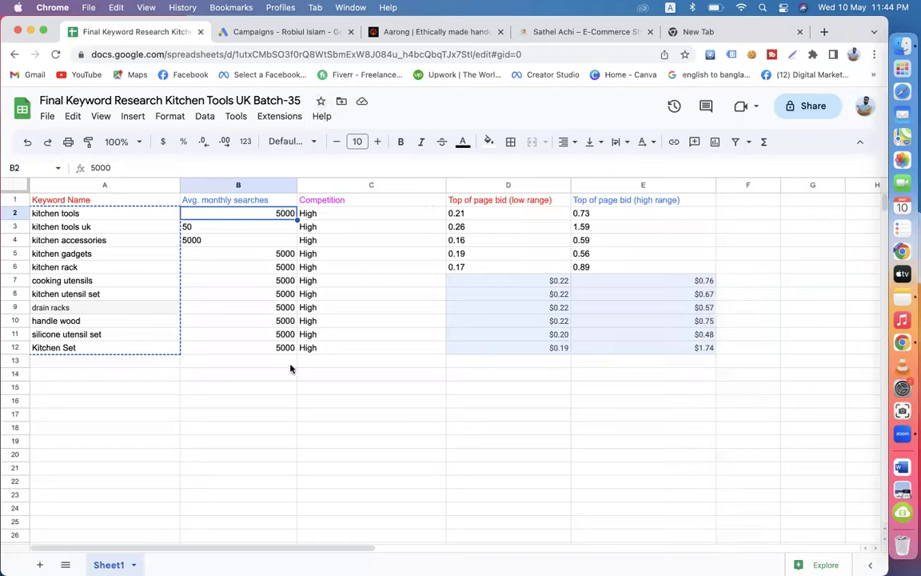
{"action": "left_click", "coordinate": [99, 363]}
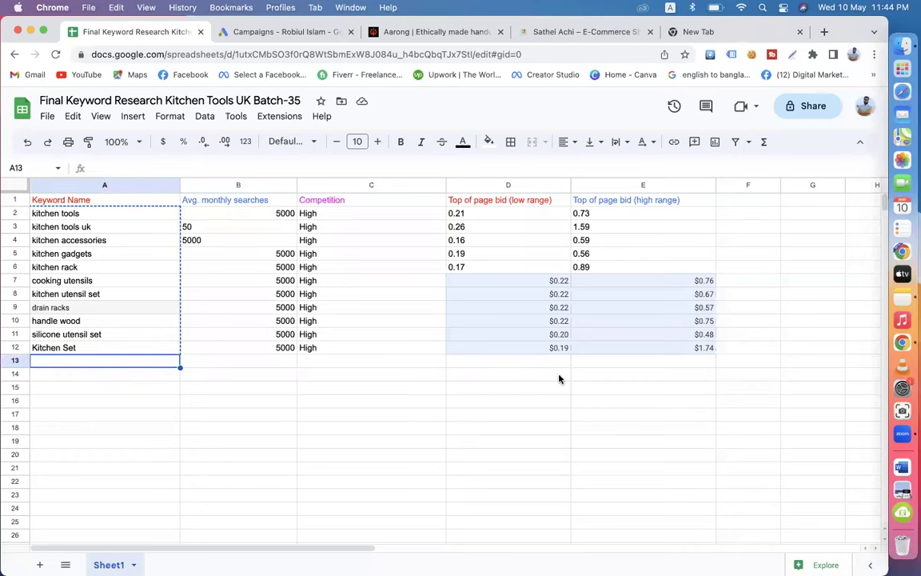
Step: Open the "Google Ads" note in Notes, highlight its ad account, payment method and website requirements, and return to the keyword sheet in Chrome
{"action": "left_click", "coordinate": [902, 299]}
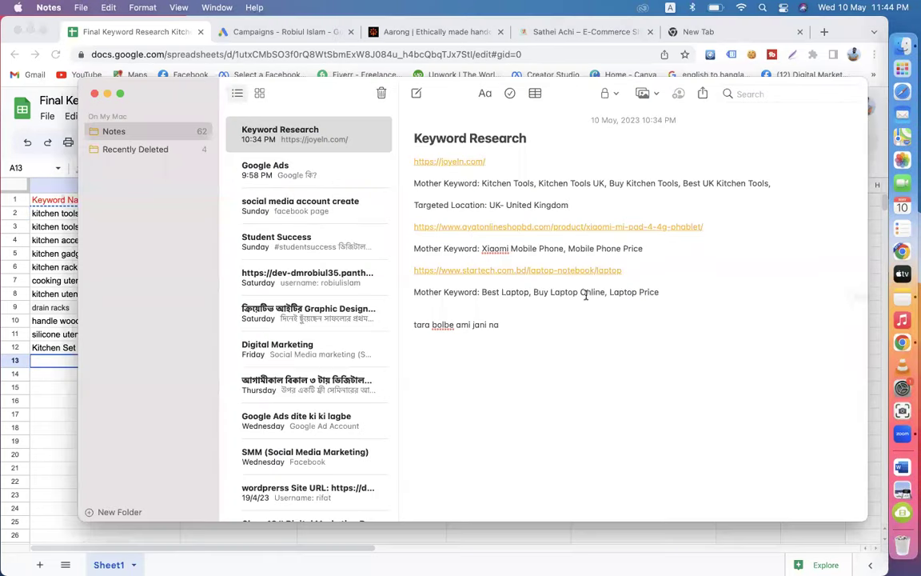
{"action": "left_click", "coordinate": [329, 173]}
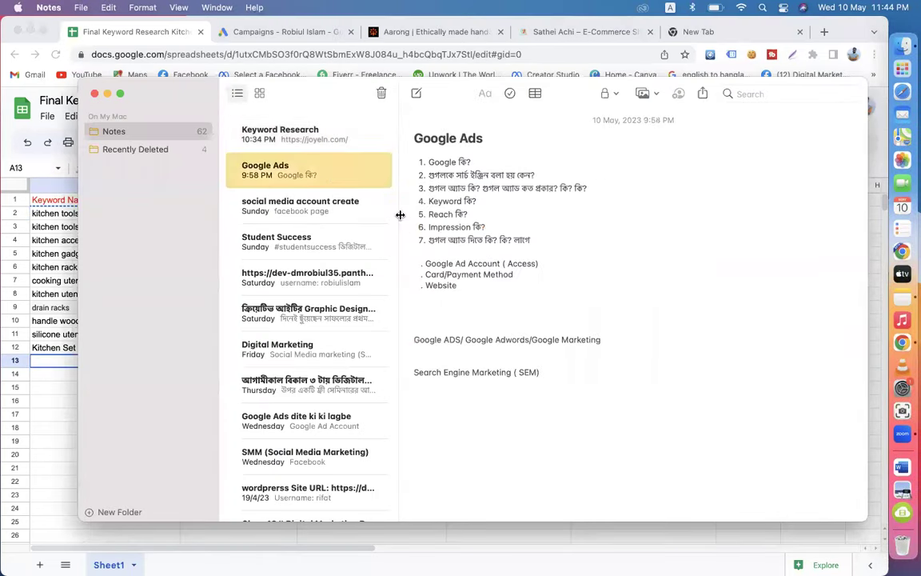
{"action": "left_click_drag", "start_coordinate": [417, 264], "coordinate": [551, 296]}
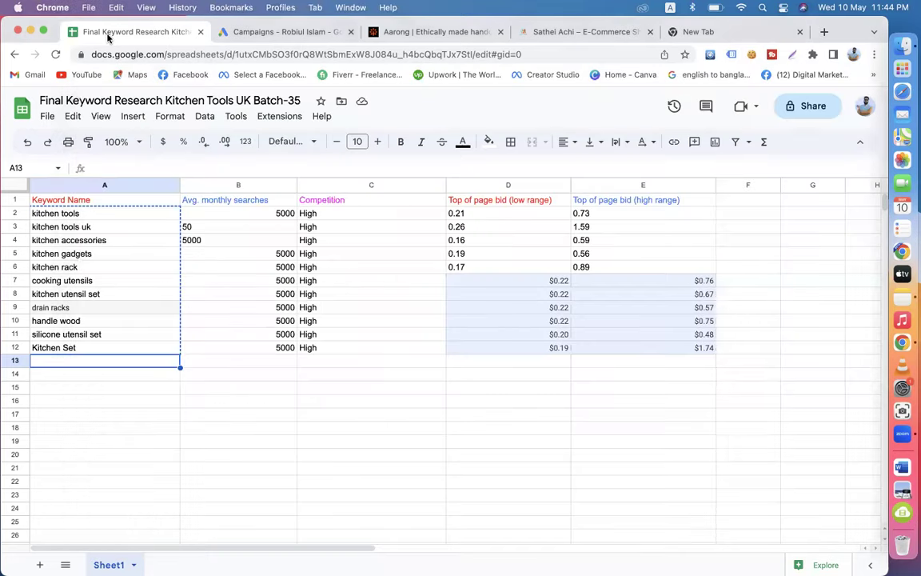
{"action": "left_click", "coordinate": [97, 33]}
Step: Skim the products on the Sathei Achi homepage and return to the keyword sheet
{"action": "left_click", "coordinate": [556, 32]}
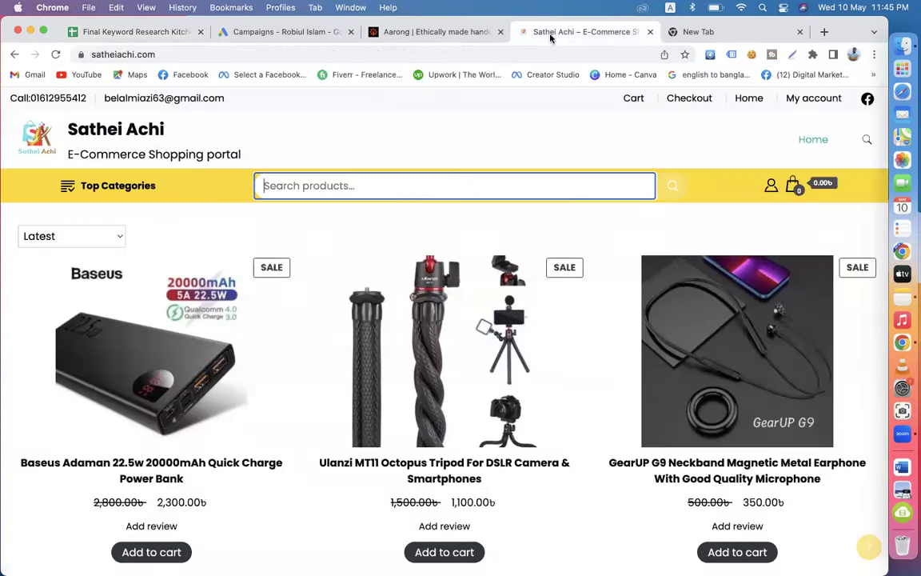
{"action": "scroll", "coordinate": [404, 333], "scroll_direction": "down", "scroll_amount": 10}
{"action": "scroll", "coordinate": [407, 337], "scroll_direction": "up", "scroll_amount": 15}
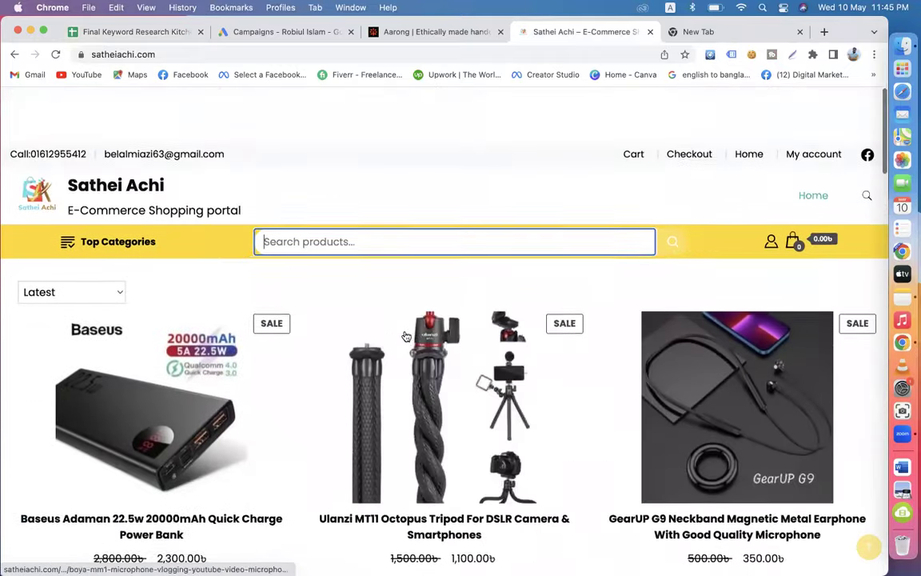
{"action": "left_click", "coordinate": [138, 31]}
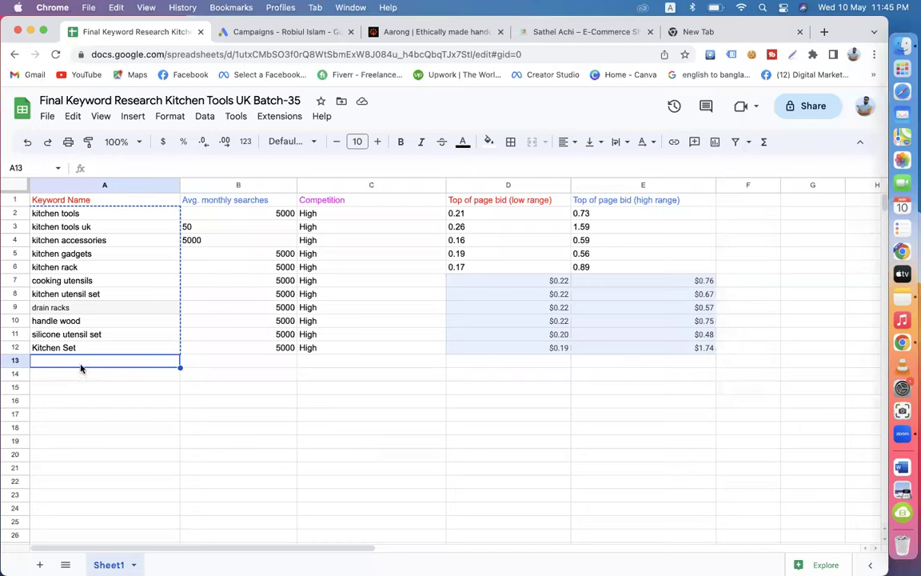
{"action": "left_click", "coordinate": [201, 365]}
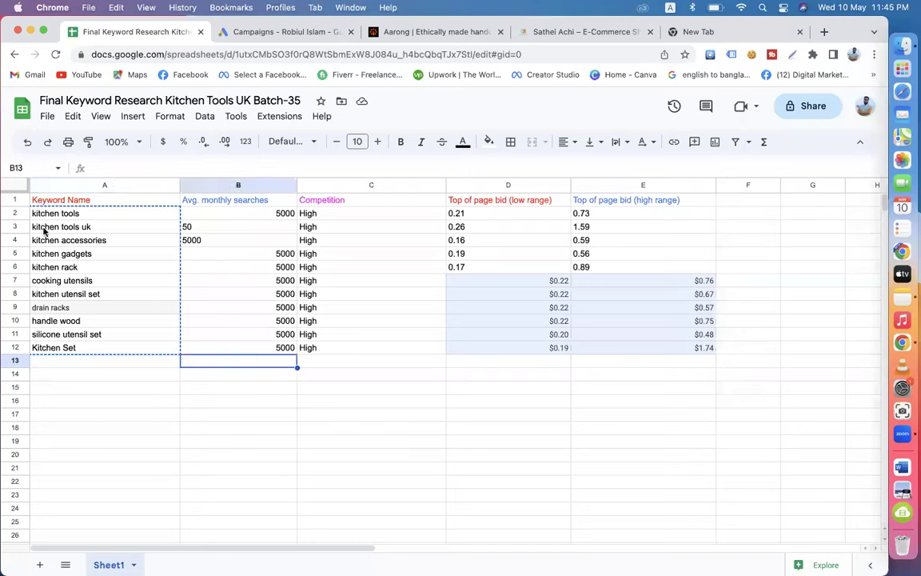
Step: Select the entire keyword sheet, look over the Google Ads tools and settings, and return to the sheet
{"action": "left_click", "coordinate": [16, 184]}
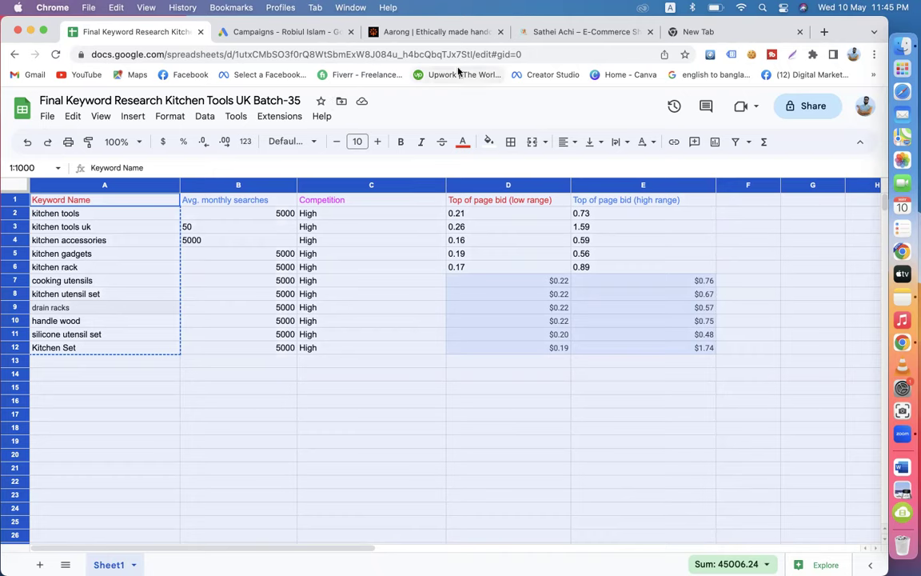
{"action": "left_click", "coordinate": [272, 32]}
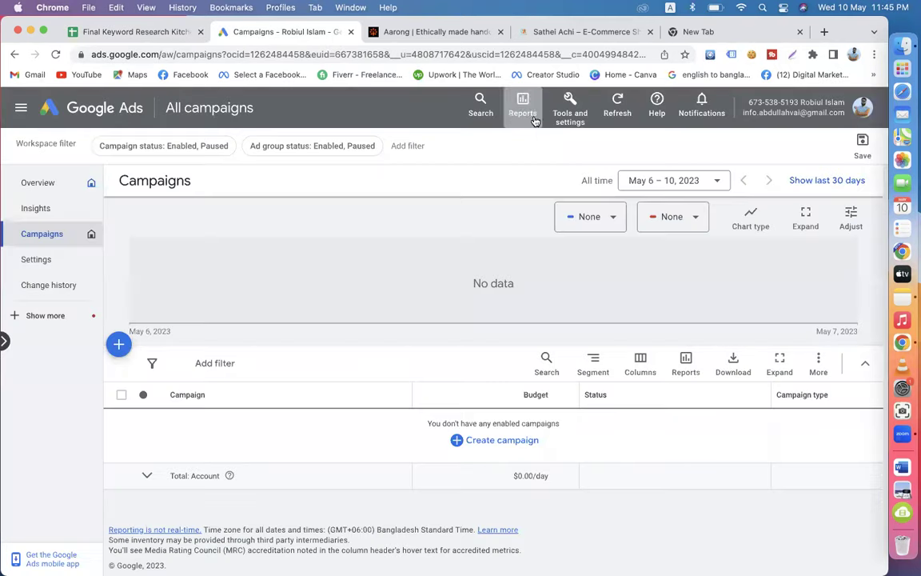
{"action": "left_click", "coordinate": [572, 122]}
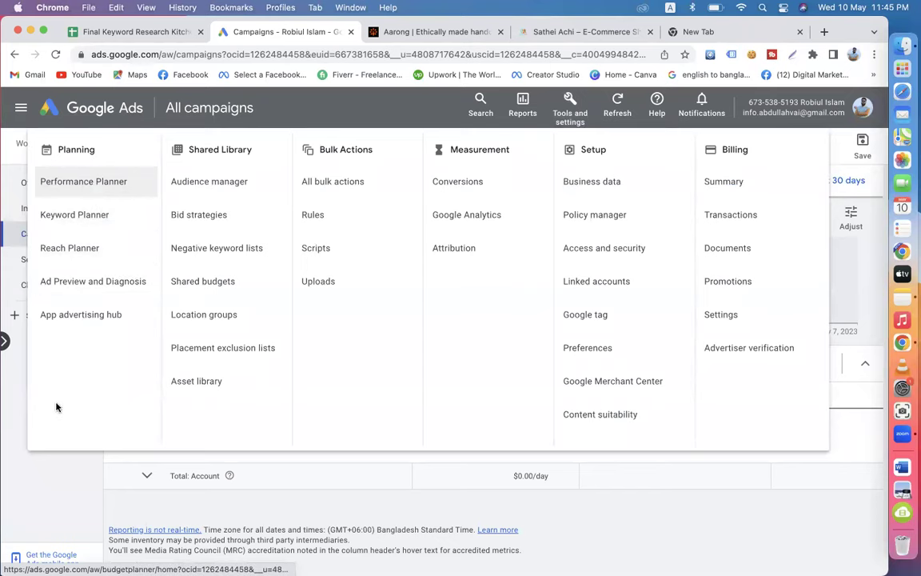
{"action": "left_click", "coordinate": [42, 480]}
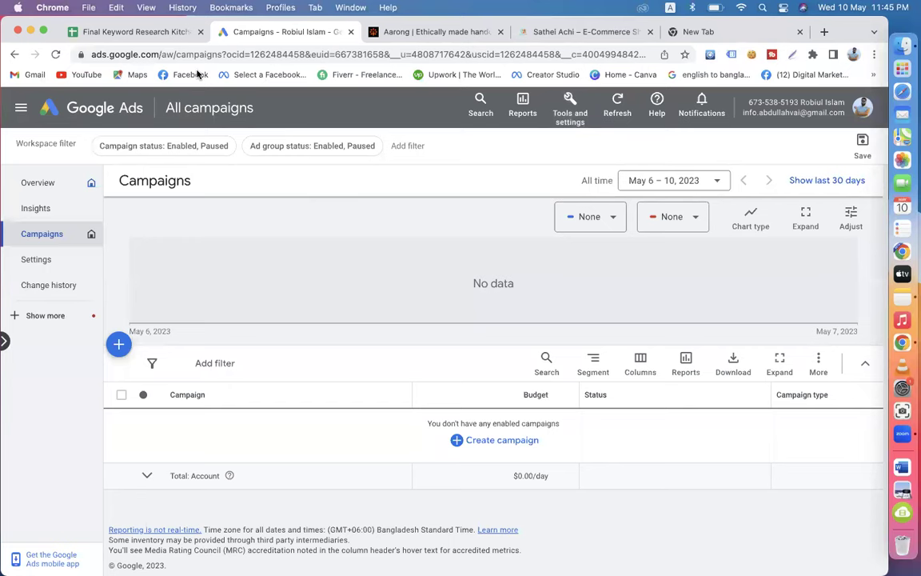
{"action": "left_click", "coordinate": [150, 33]}
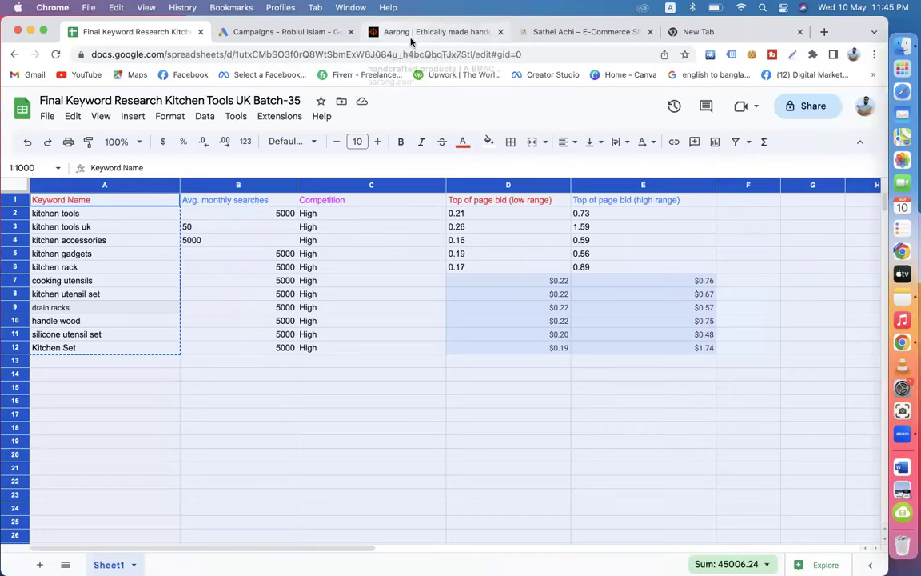
Step: Review the Google Ads planning tools, including Keyword Planner, show the additional campaign pages, and go back to the keyword sheet
{"action": "left_click", "coordinate": [315, 34]}
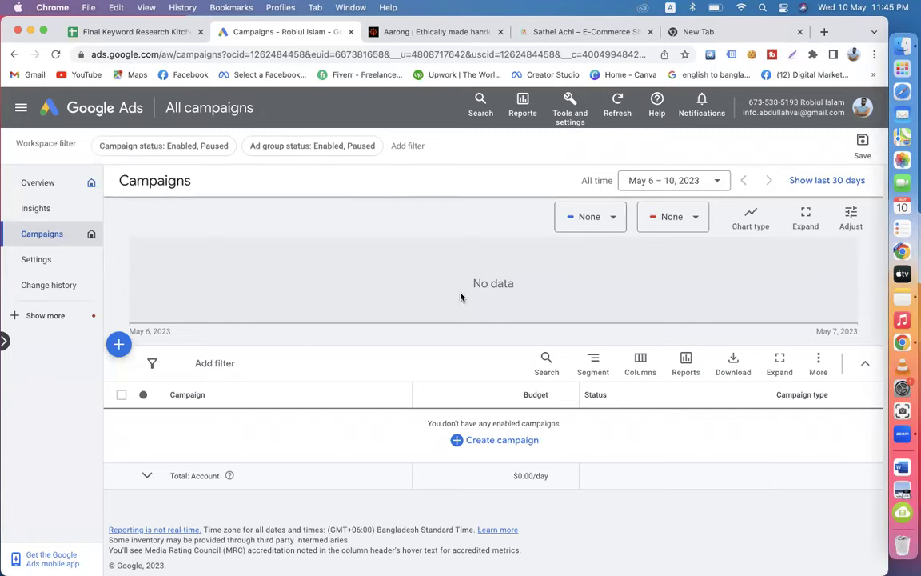
{"action": "left_click", "coordinate": [577, 120]}
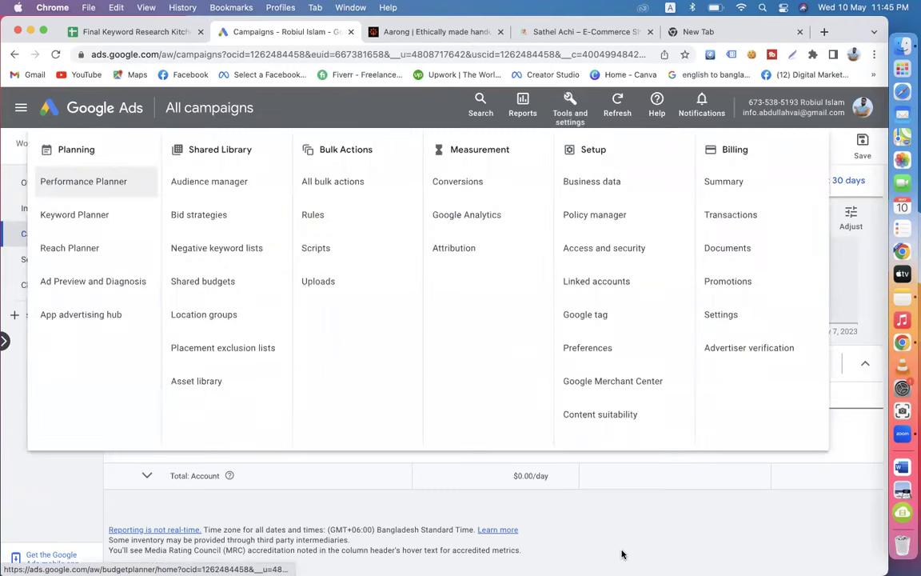
{"action": "left_click", "coordinate": [64, 480]}
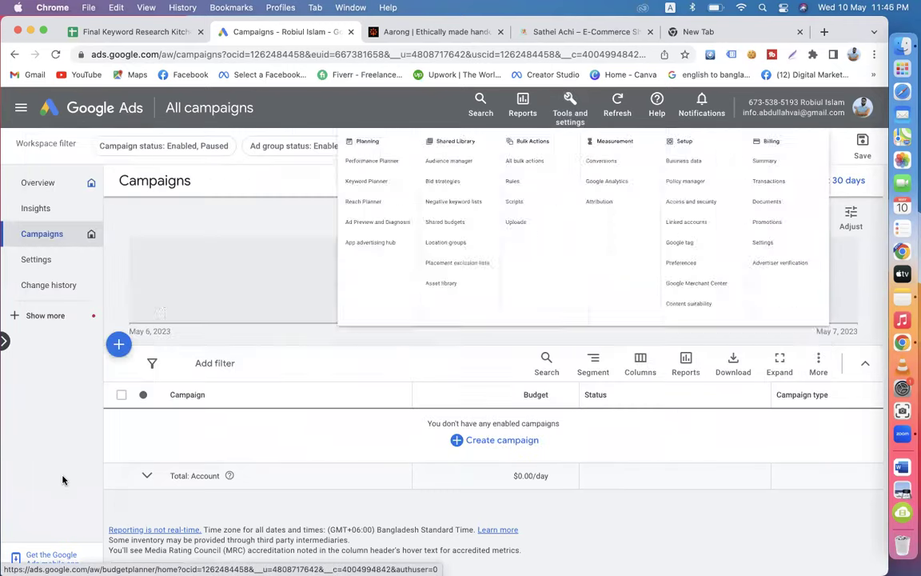
{"action": "left_click", "coordinate": [84, 318]}
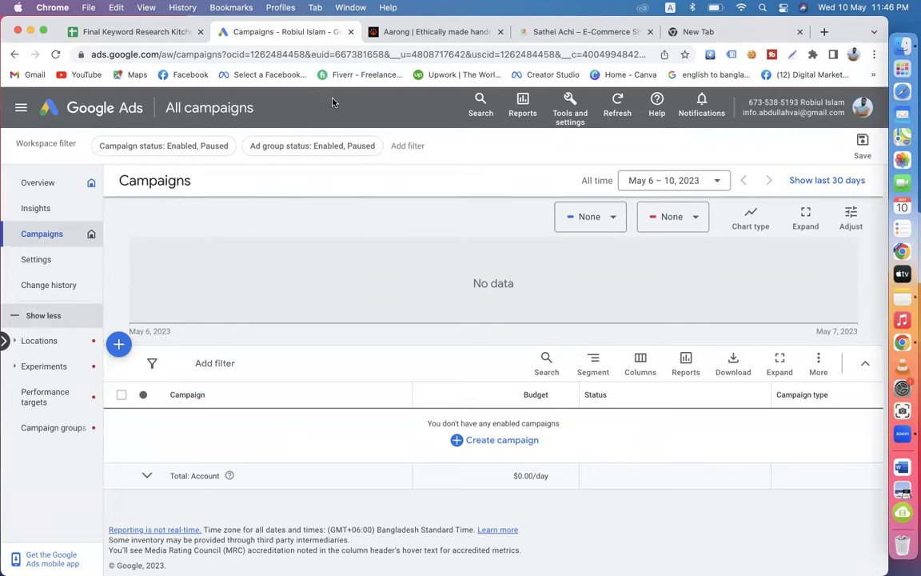
{"action": "left_click", "coordinate": [564, 116]}
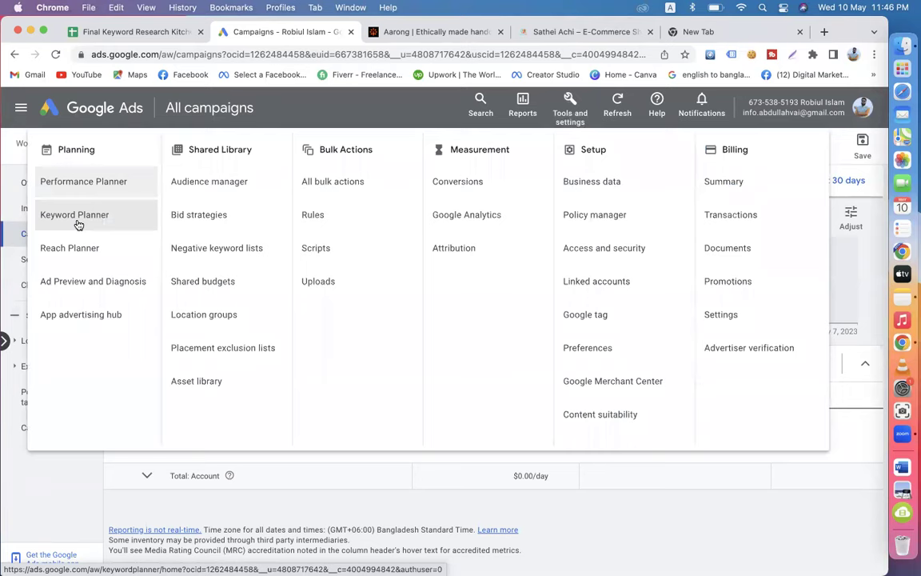
{"action": "left_click", "coordinate": [36, 481]}
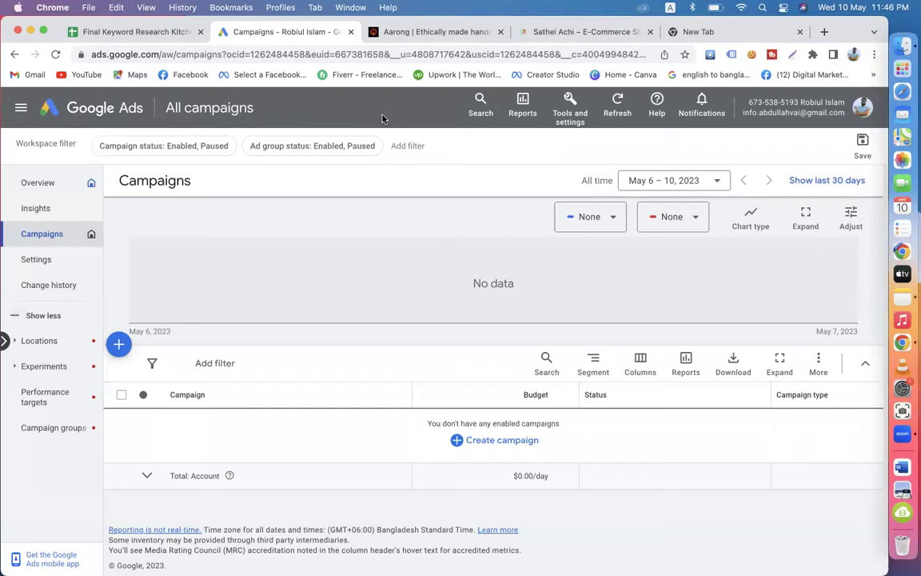
{"action": "left_click", "coordinate": [140, 32]}
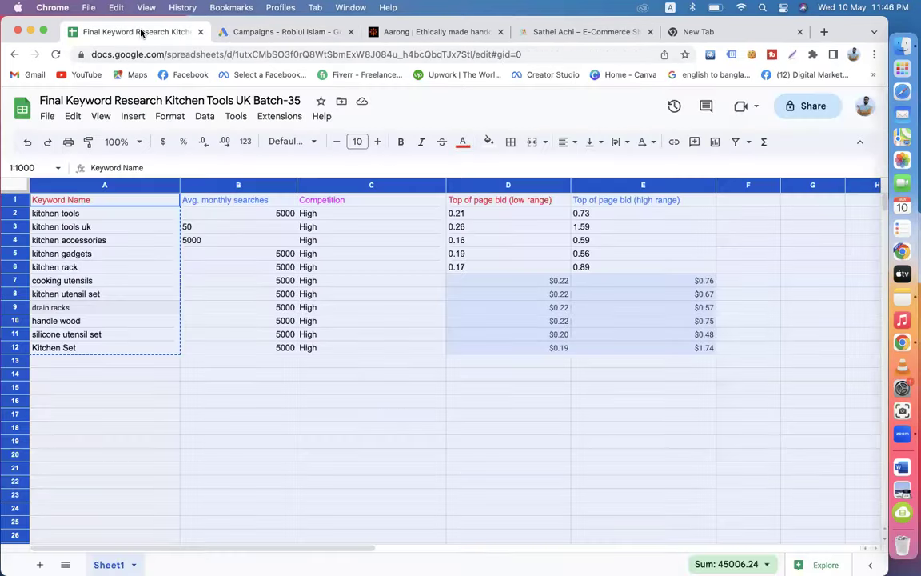
Step: Examine the average monthly searches heading and the "kitchen tools" and "kitchen tools uk" keywords
{"action": "left_click", "coordinate": [261, 201]}
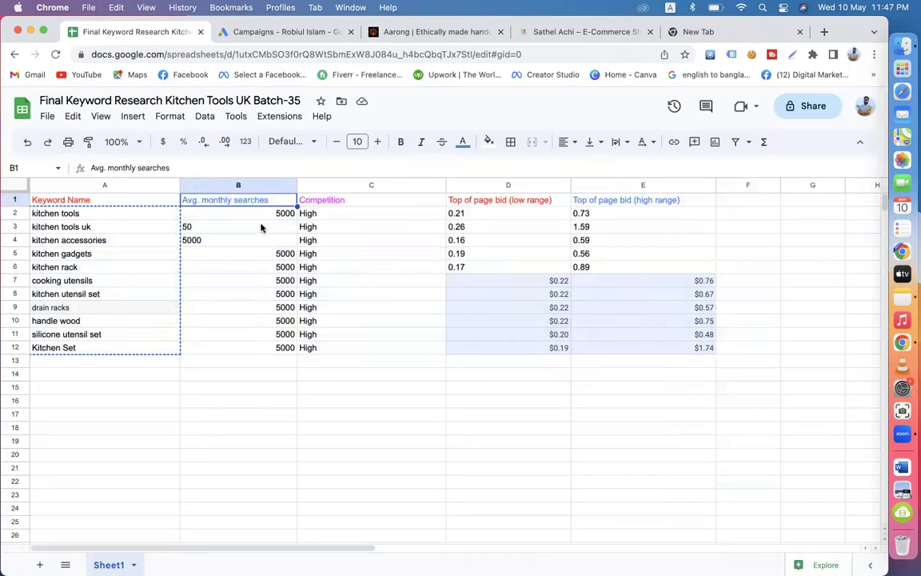
{"action": "left_click", "coordinate": [99, 213]}
{"action": "left_click", "coordinate": [100, 227]}
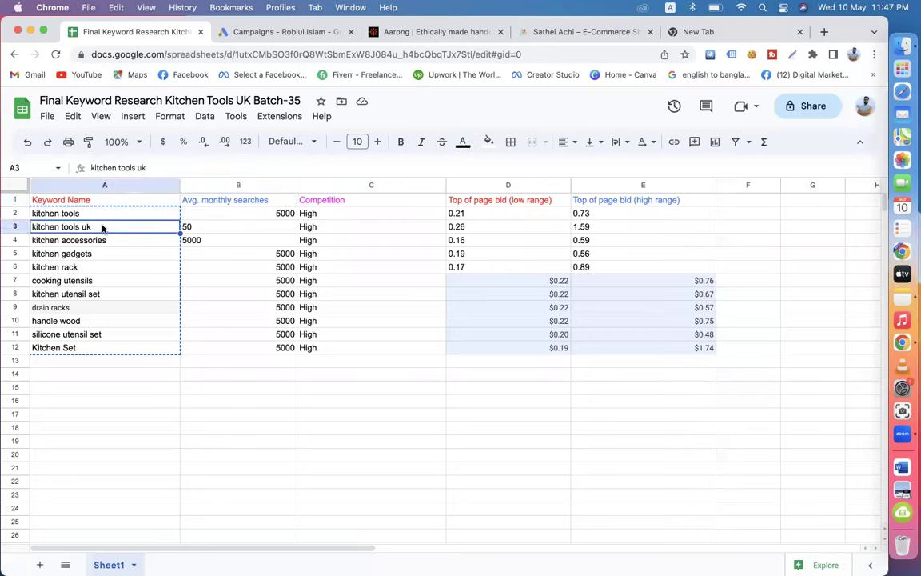
Step: Check the average monthly searches for "kitchen tools" against the "kitchen tools uk" keyword
{"action": "left_click", "coordinate": [254, 211]}
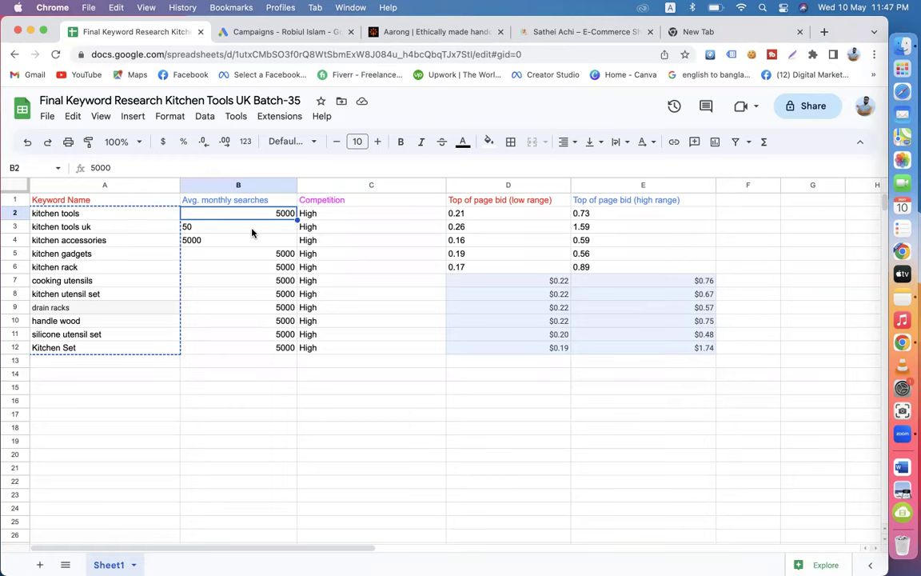
{"action": "left_click", "coordinate": [88, 228]}
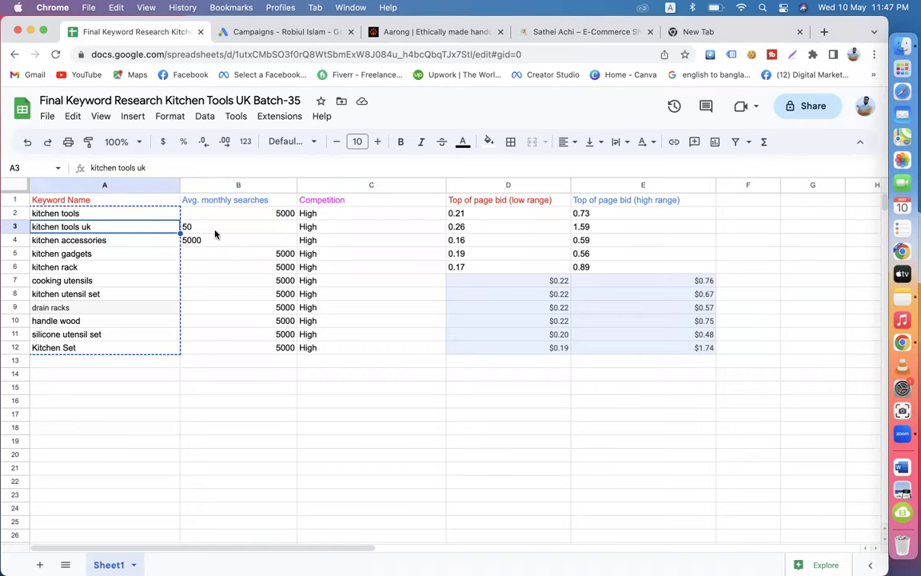
{"action": "double_click", "coordinate": [102, 227]}
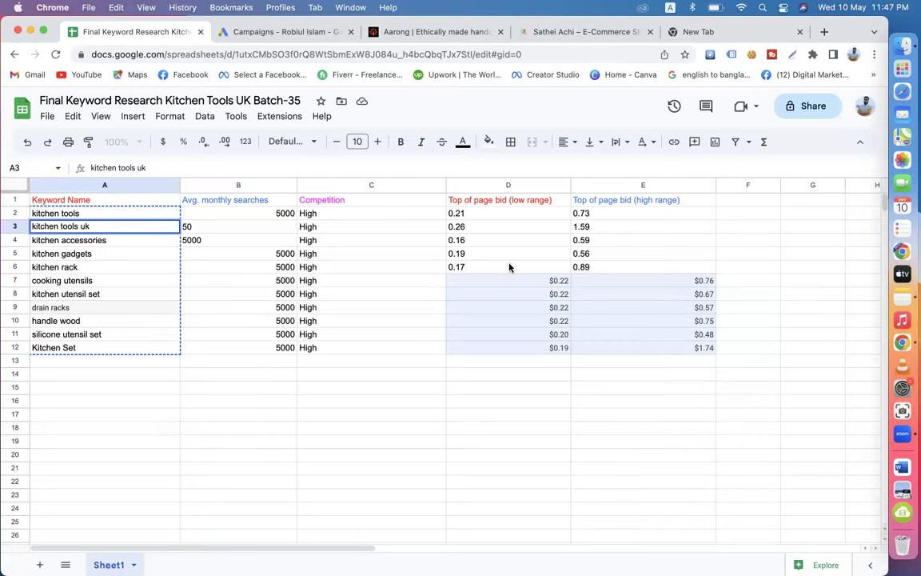
{"action": "left_click", "coordinate": [480, 284]}
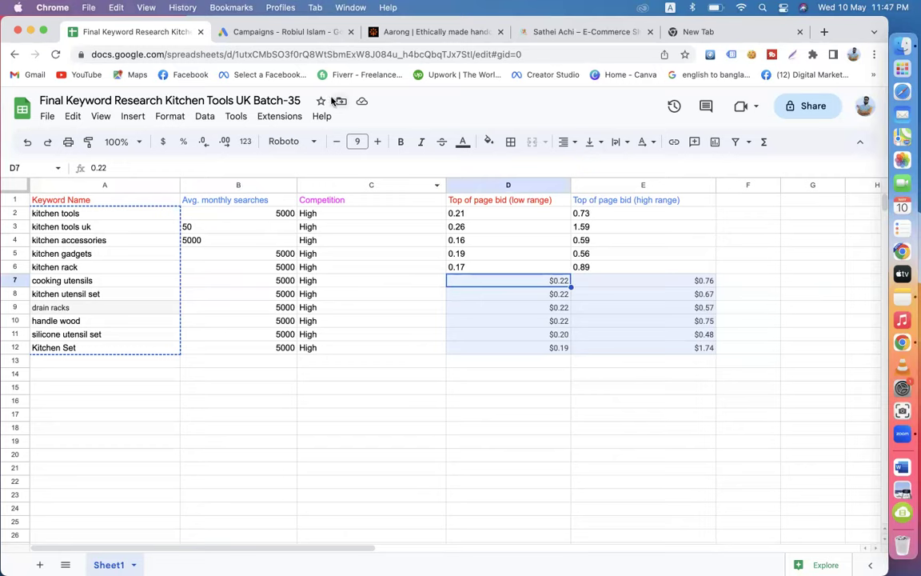
Step: Go through the average monthly searches of each keyword from "kitchen tools uk" down to "silicone utensil set"
{"action": "left_click", "coordinate": [226, 227]}
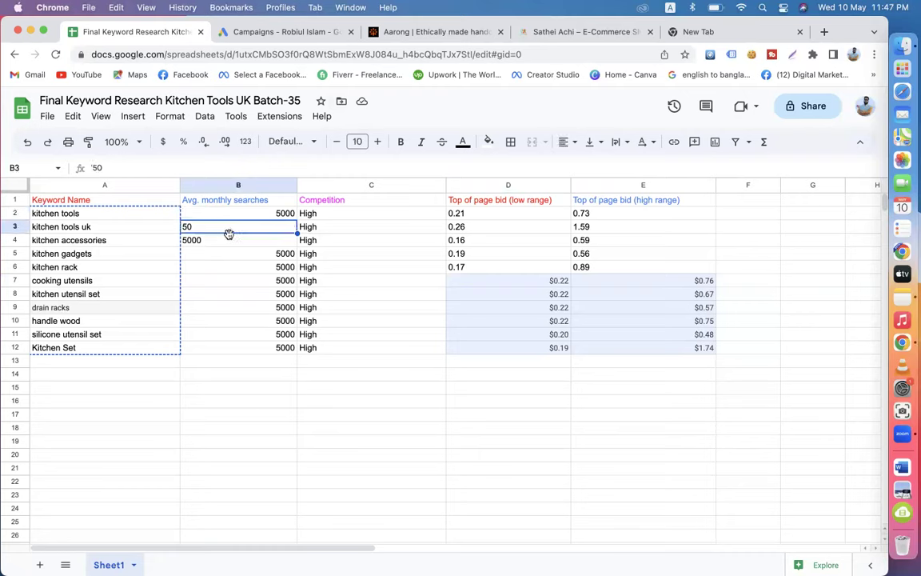
{"action": "left_click", "coordinate": [228, 239]}
{"action": "left_click", "coordinate": [227, 254]}
{"action": "left_click", "coordinate": [229, 269]}
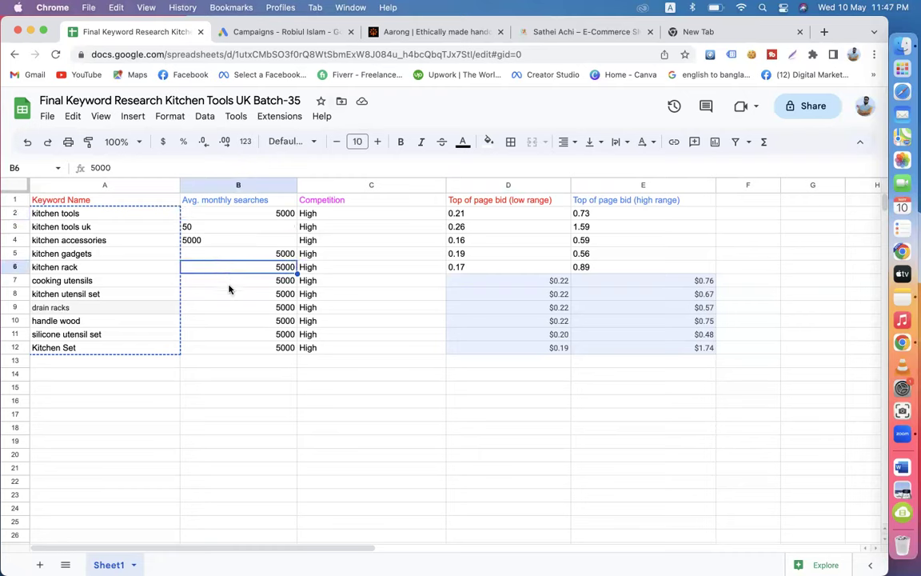
{"action": "left_click", "coordinate": [229, 281]}
{"action": "left_click", "coordinate": [246, 296]}
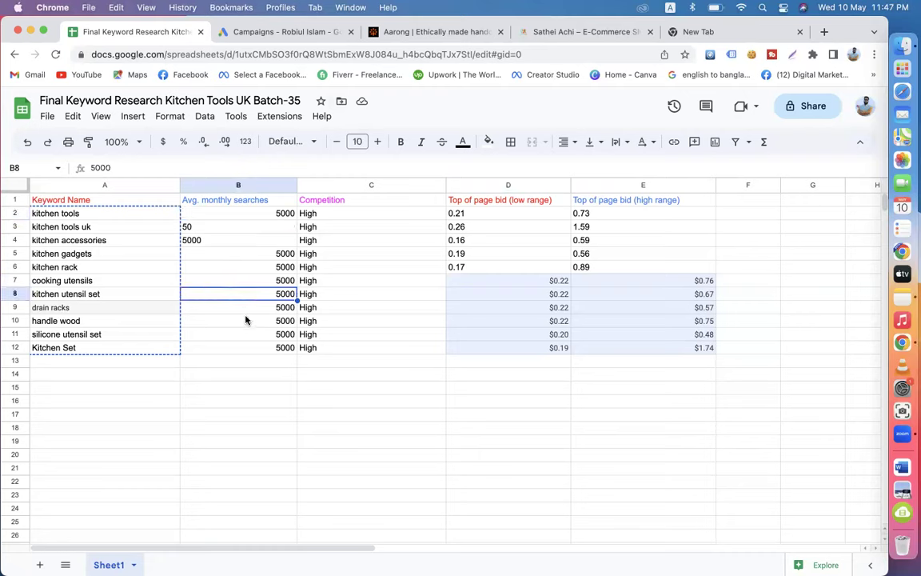
{"action": "left_click", "coordinate": [241, 310]}
{"action": "left_click", "coordinate": [241, 322]}
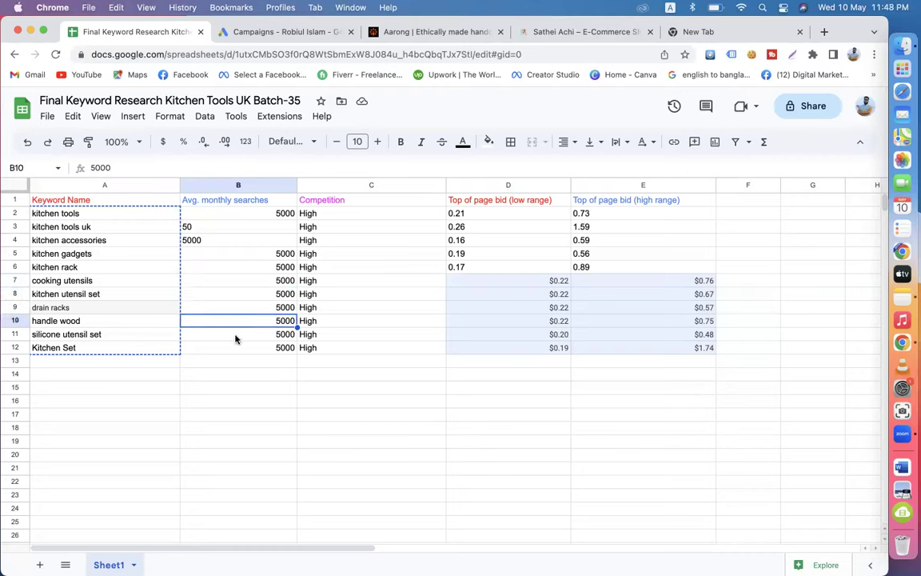
{"action": "left_click", "coordinate": [235, 339]}
Step: Compare the "kitchen tools uk" keyword with its low-range and high-range top of page bids and its average monthly searches
{"action": "left_click", "coordinate": [106, 227]}
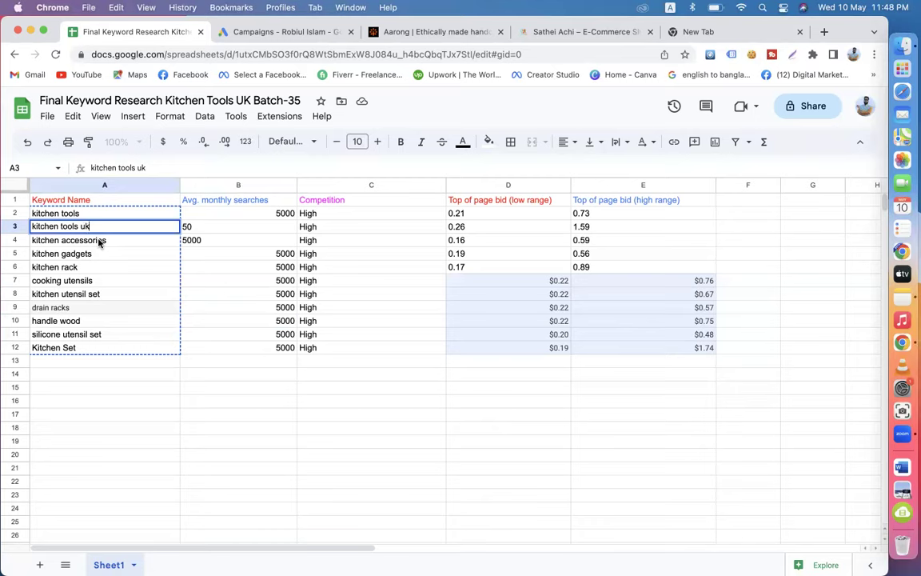
{"action": "left_click", "coordinate": [598, 228]}
{"action": "left_click", "coordinate": [496, 227]}
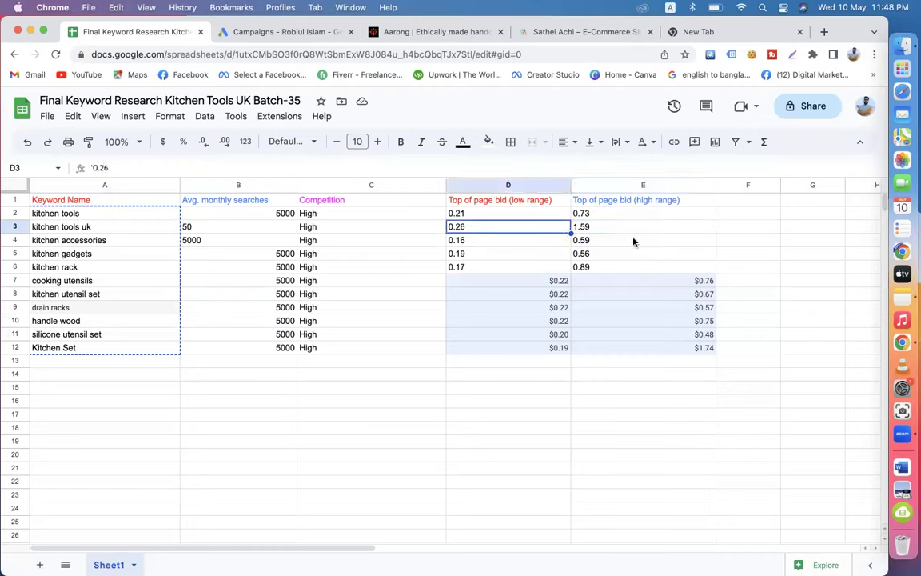
{"action": "key", "text": "Right"}
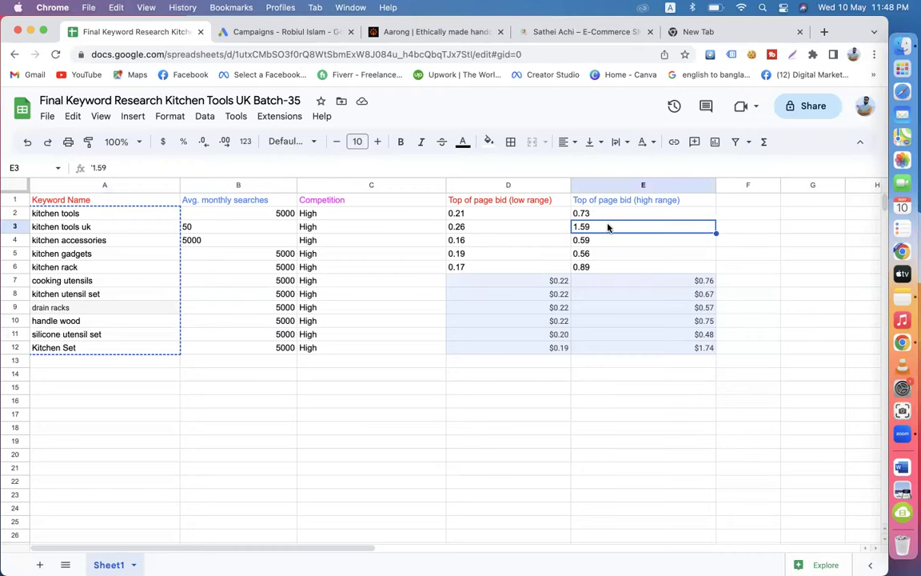
{"action": "left_click", "coordinate": [99, 228]}
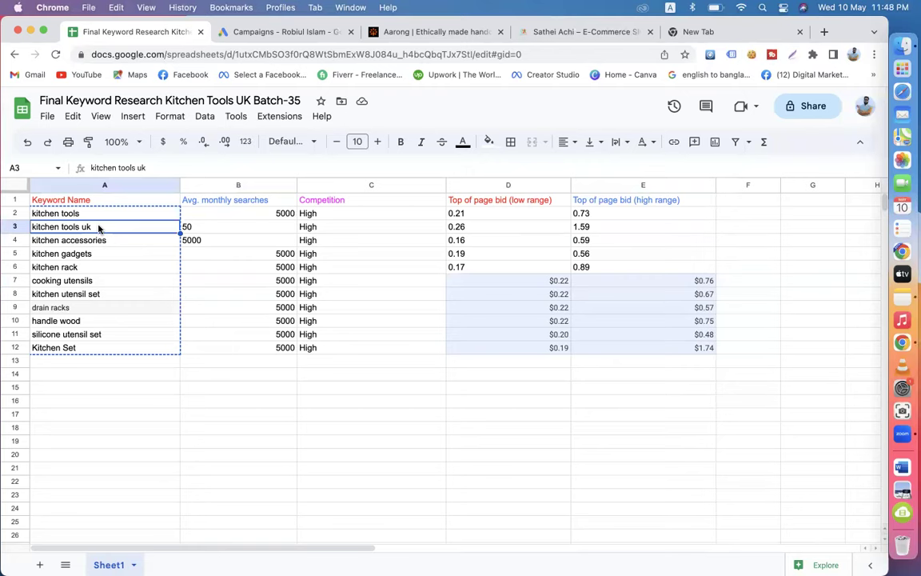
{"action": "double_click", "coordinate": [95, 230]}
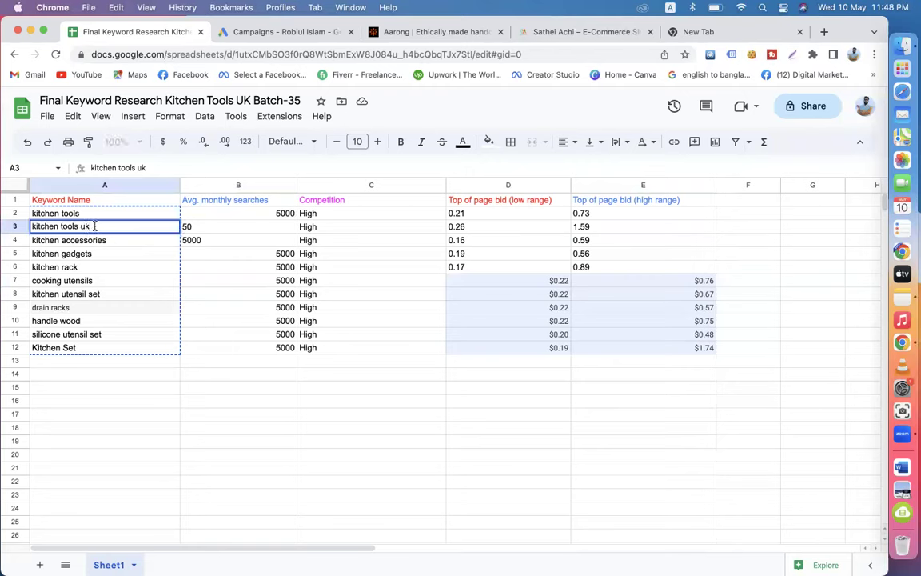
{"action": "left_click", "coordinate": [574, 226]}
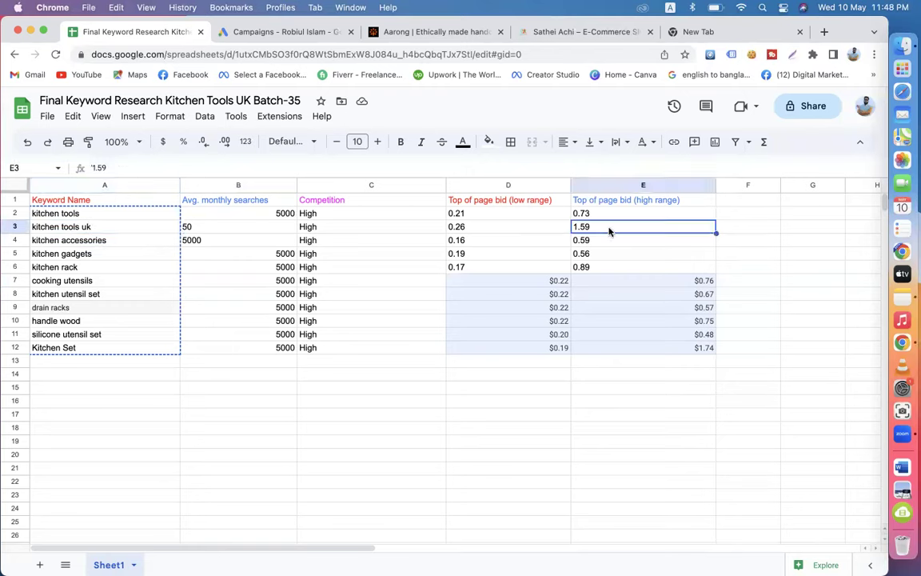
{"action": "left_click", "coordinate": [488, 226]}
{"action": "left_click", "coordinate": [112, 227]}
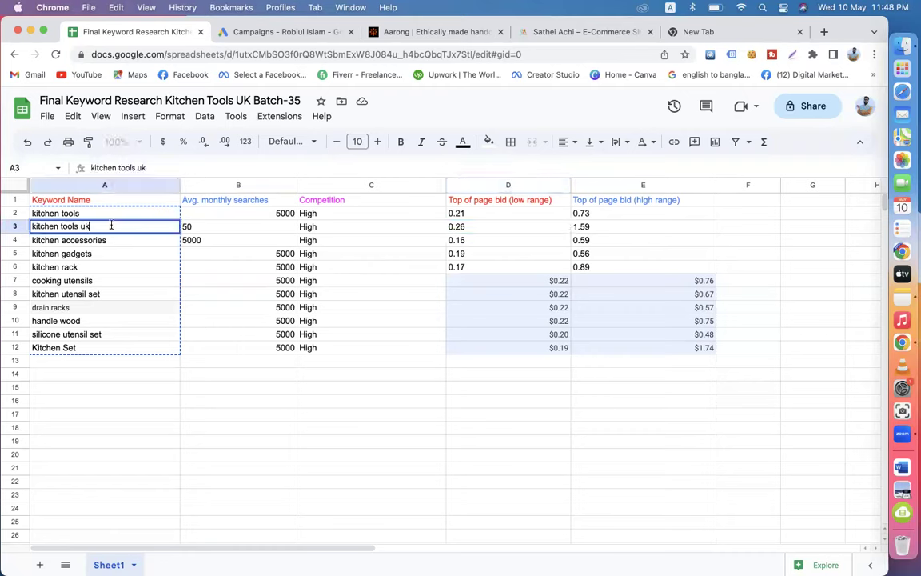
{"action": "left_click", "coordinate": [220, 227]}
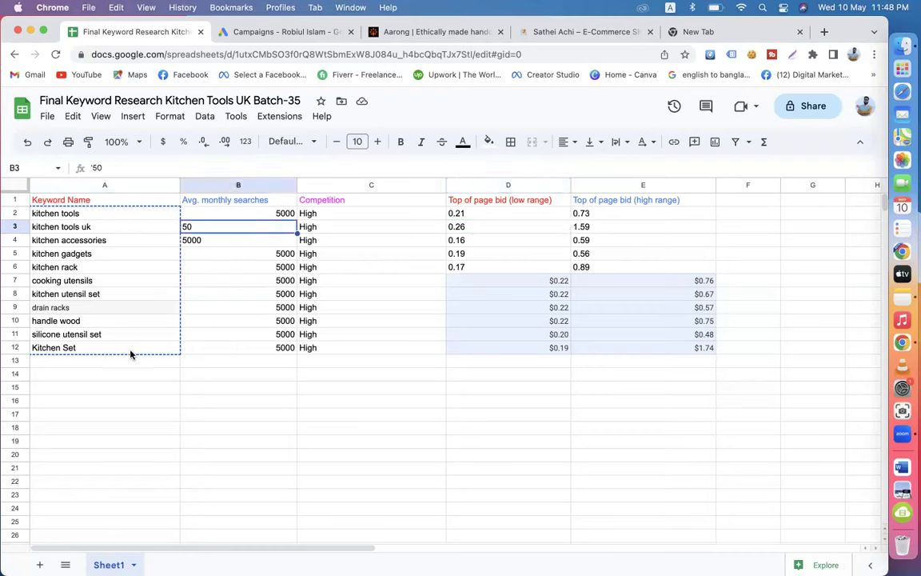
Step: Glance at the Aarong site, the keyword sheet and the Google Ads campaigns, and open joyeln.com in the empty browser tab
{"action": "left_click", "coordinate": [418, 25]}
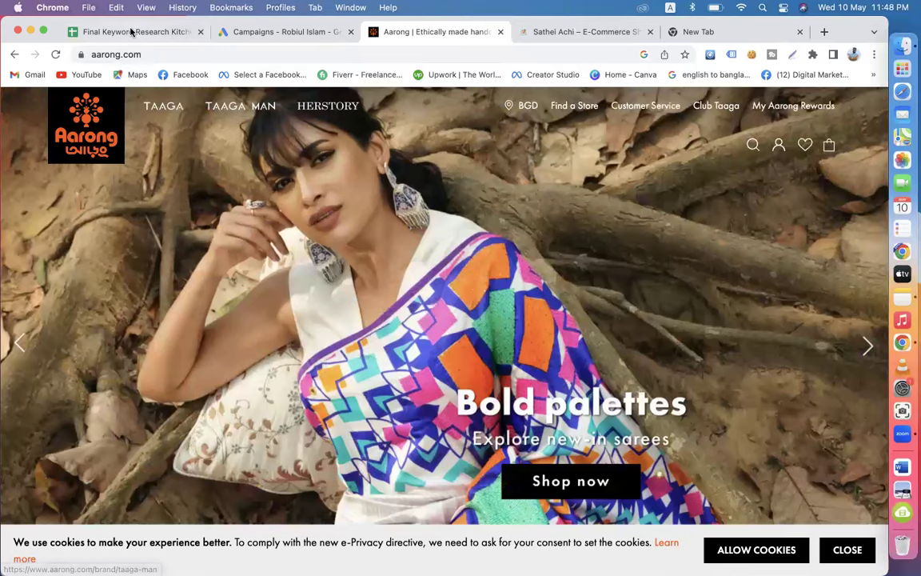
{"action": "left_click", "coordinate": [130, 32]}
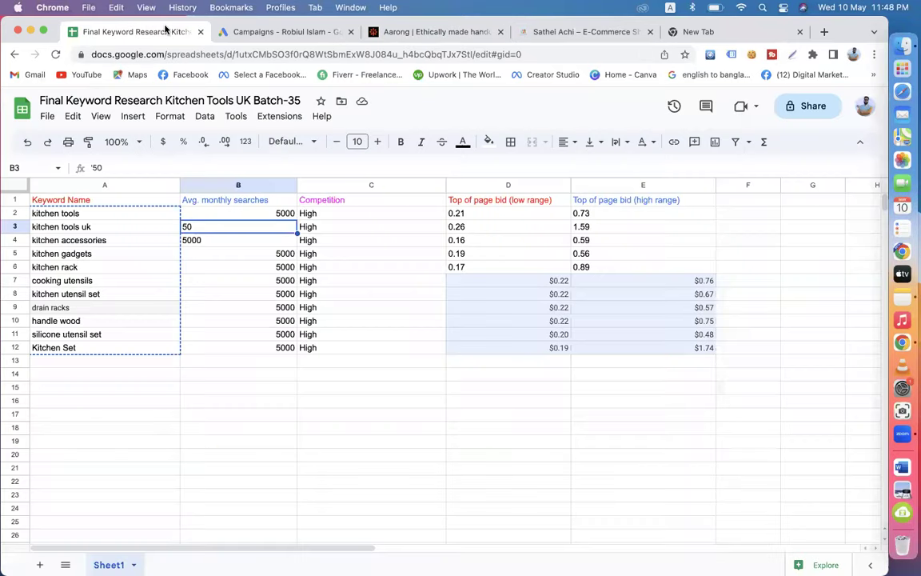
{"action": "left_click", "coordinate": [280, 30]}
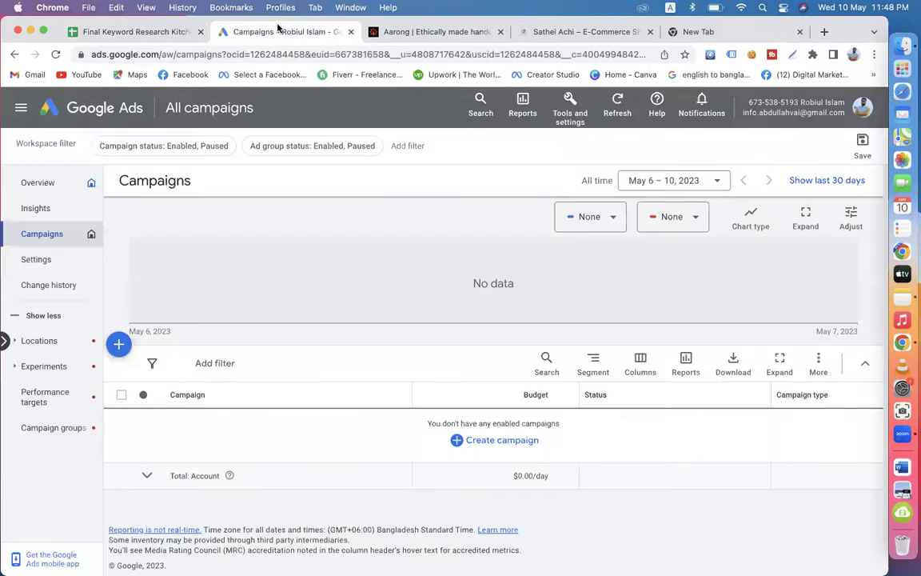
{"action": "left_click", "coordinate": [698, 32]}
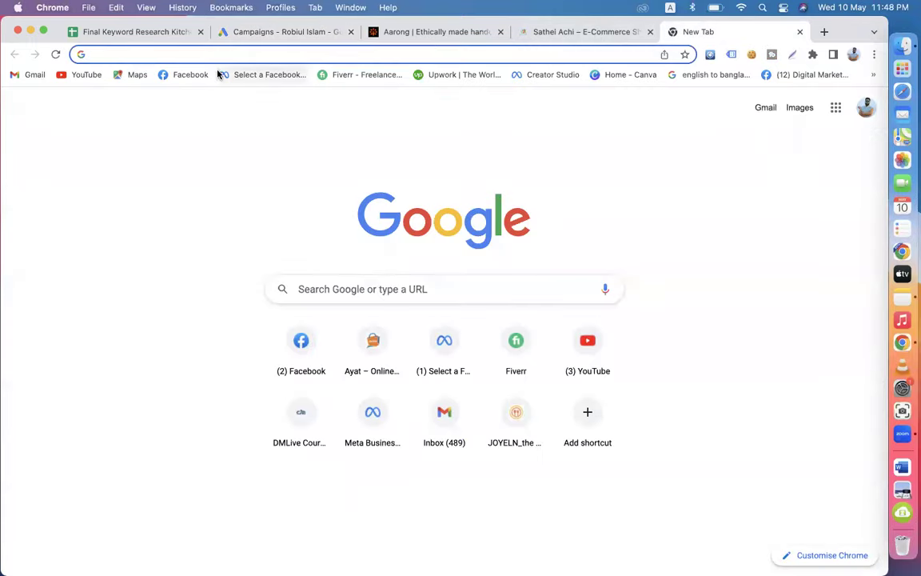
{"action": "type", "text": "j"}
{"action": "key", "text": "Return"}
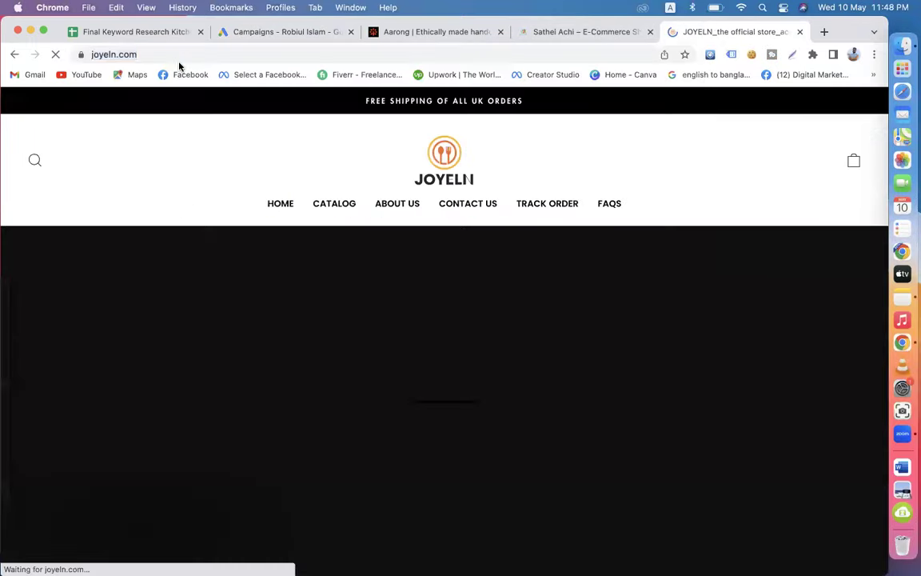
Step: Copy the "kitchen tools uk" keyword text from the keyword sheet and open a new browser tab
{"action": "left_click", "coordinate": [95, 34]}
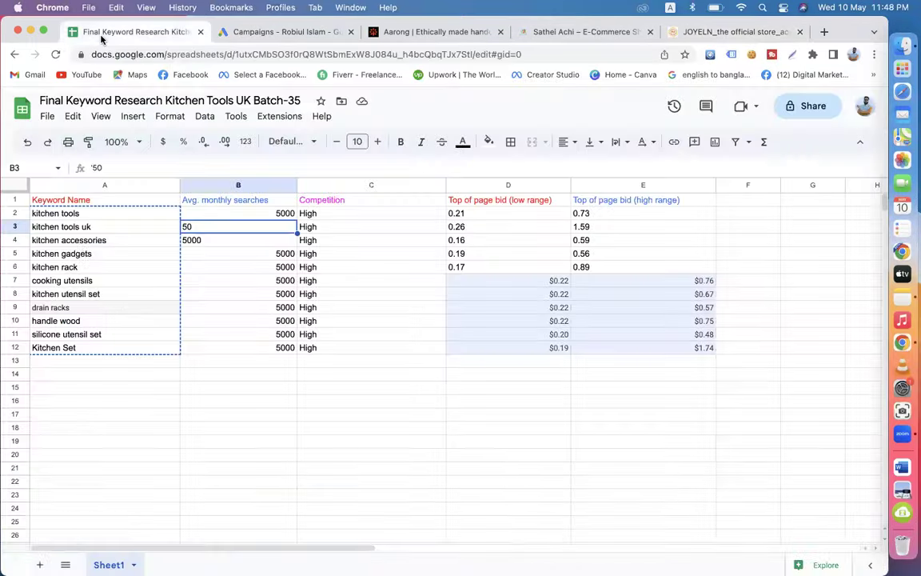
{"action": "left_click", "coordinate": [99, 227]}
{"action": "double_click", "coordinate": [99, 226]}
{"action": "left_click_drag", "start_coordinate": [99, 227], "coordinate": [32, 226]}
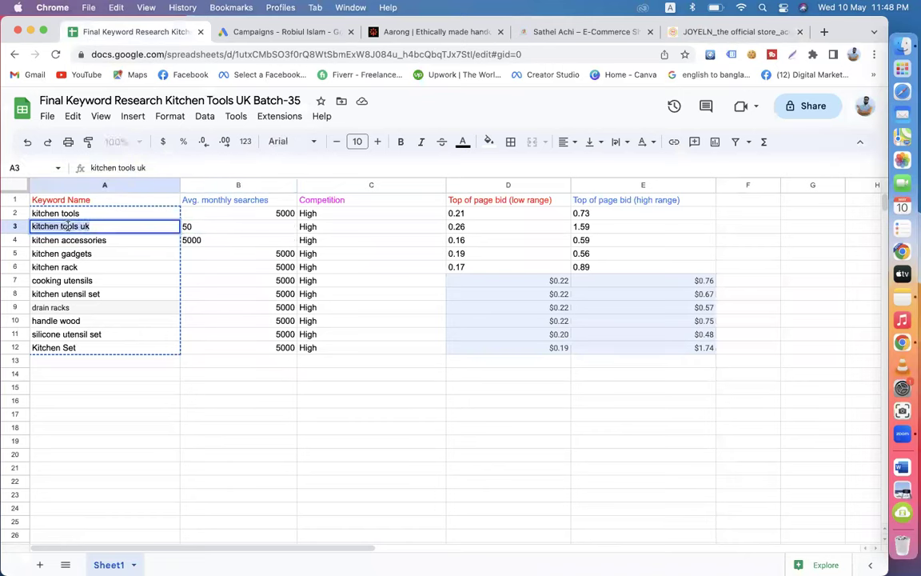
{"action": "right_click", "coordinate": [69, 226]}
{"action": "left_click", "coordinate": [102, 324]}
{"action": "left_click", "coordinate": [731, 31]}
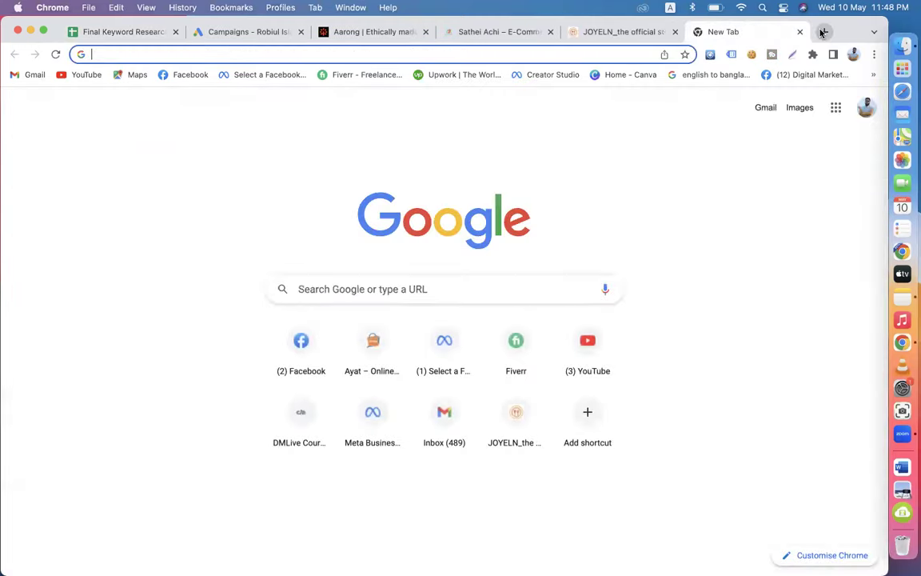
{"action": "left_click", "coordinate": [824, 32]}
Step: Enter "kitchen tools bd" as a trial query in the new tab and clear it without searching
{"action": "key", "text": "super+v"}
{"action": "key", "text": "BackSpace"}
{"action": "key", "text": "BackSpace"}
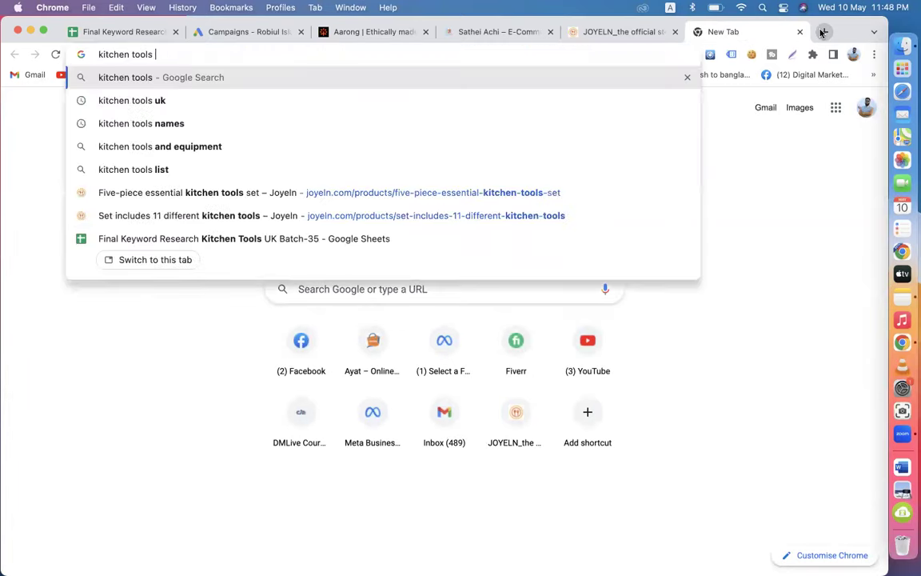
{"action": "type", "text": "bd"}
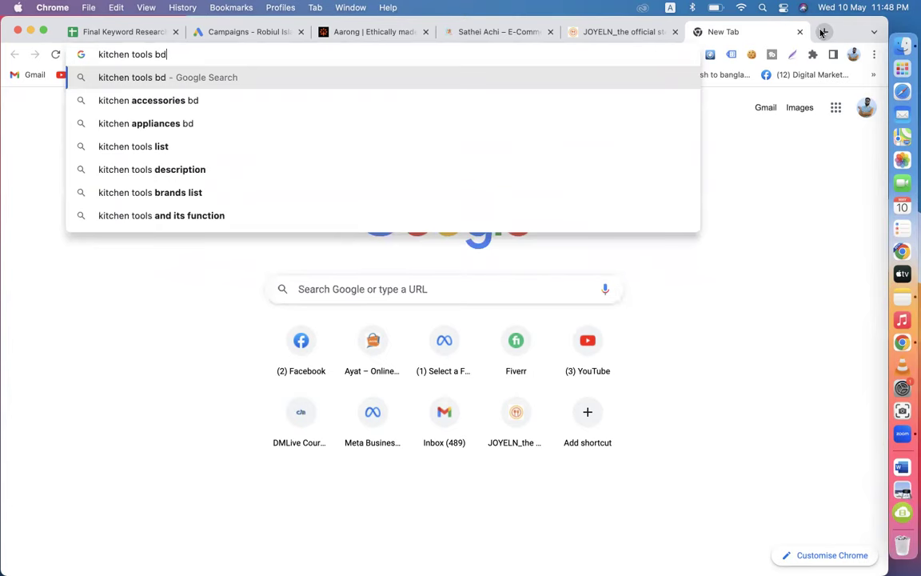
{"action": "key", "text": "BackSpace"}
{"action": "key", "text": "BackSpace"}
{"action": "key", "text": "BackSpace"}
{"action": "key", "text": "BackSpace"}
{"action": "key", "text": "BackSpace"}
{"action": "key", "text": "BackSpace"}
{"action": "key", "text": "BackSpace"}
{"action": "key", "text": "BackSpace"}
{"action": "key", "text": "BackSpace"}
{"action": "key", "text": "BackSpace"}
{"action": "key", "text": "BackSpace"}
{"action": "key", "text": "BackSpace"}
{"action": "key", "text": "BackSpace"}
{"action": "key", "text": "BackSpace"}
{"action": "key", "text": "BackSpace"}
{"action": "key", "text": "BackSpace"}
Step: Enter "laptop price" as a trial query to view its suggestions, and clear it without searching
{"action": "type", "text": "lap"}
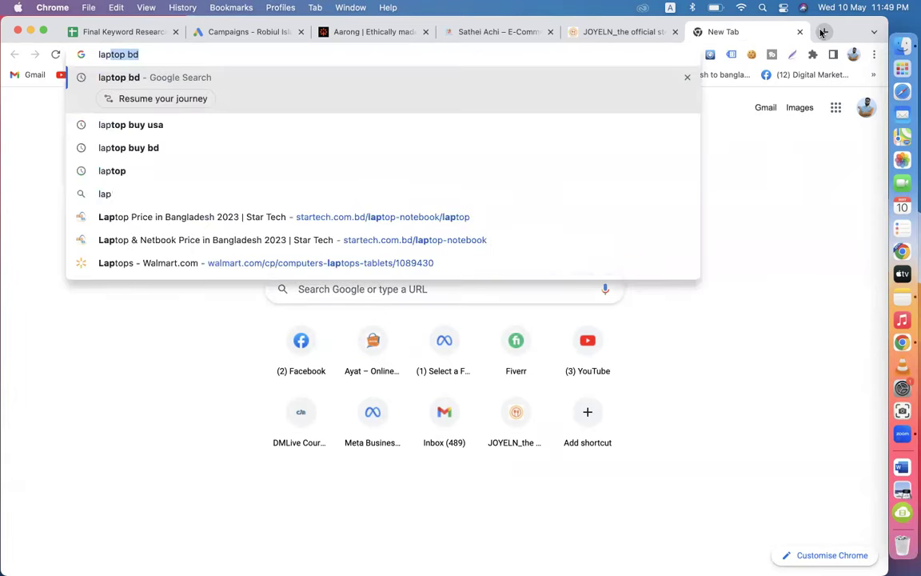
{"action": "type", "text": "top"}
{"action": "key", "text": "BackSpace"}
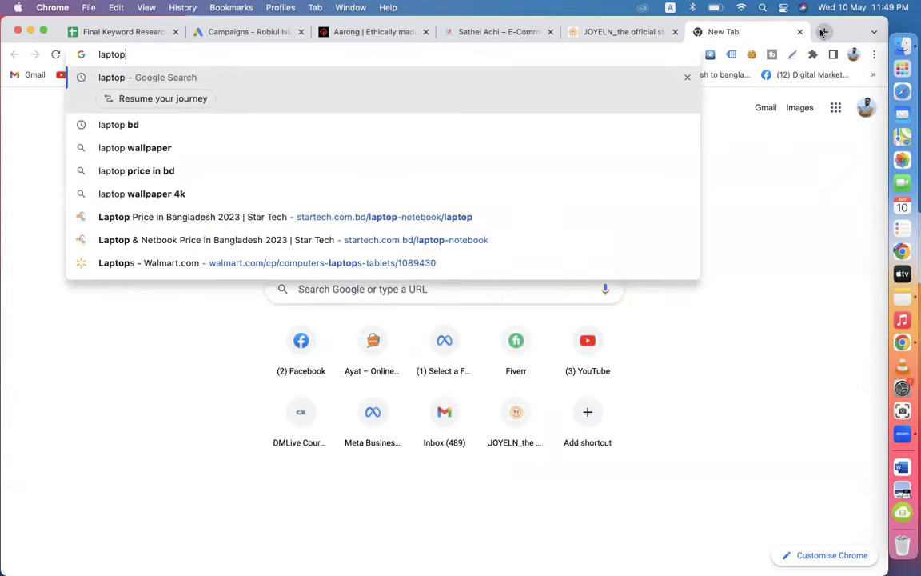
{"action": "type", "text": "price"}
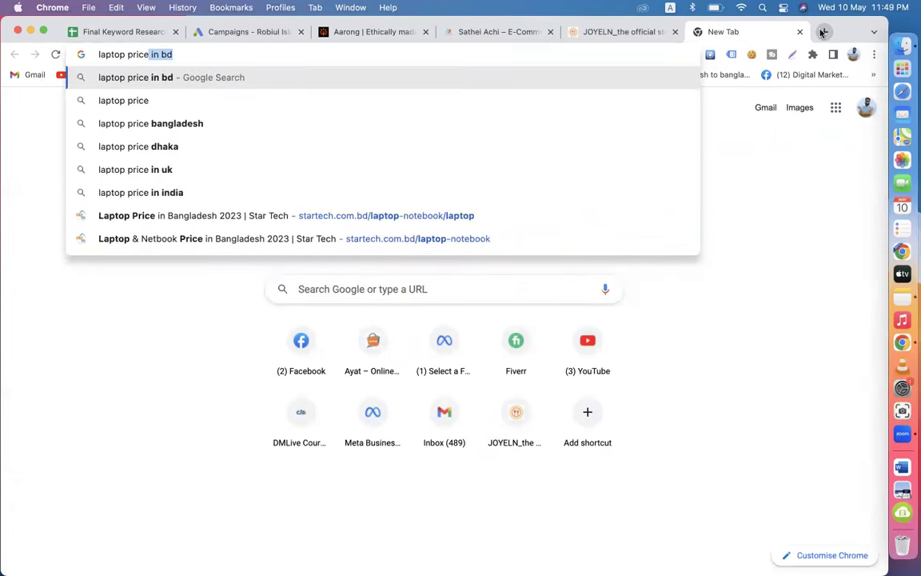
{"action": "key", "text": "BackSpace"}
{"action": "key", "text": "BackSpace"}
{"action": "key", "text": "BackSpace"}
{"action": "key", "text": "BackSpace"}
{"action": "key", "text": "BackSpace"}
{"action": "key", "text": "BackSpace"}
{"action": "key", "text": "BackSpace"}
{"action": "key", "text": "BackSpace"}
{"action": "key", "text": "BackSpace"}
{"action": "key", "text": "BackSpace"}
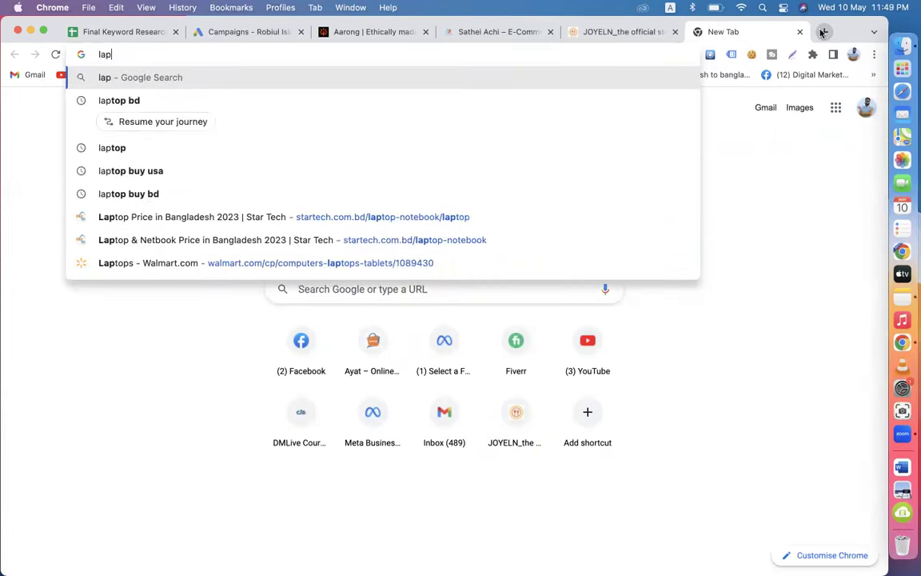
{"action": "key", "text": "BackSpace"}
{"action": "key", "text": "BackSpace"}
{"action": "key", "text": "BackSpace"}
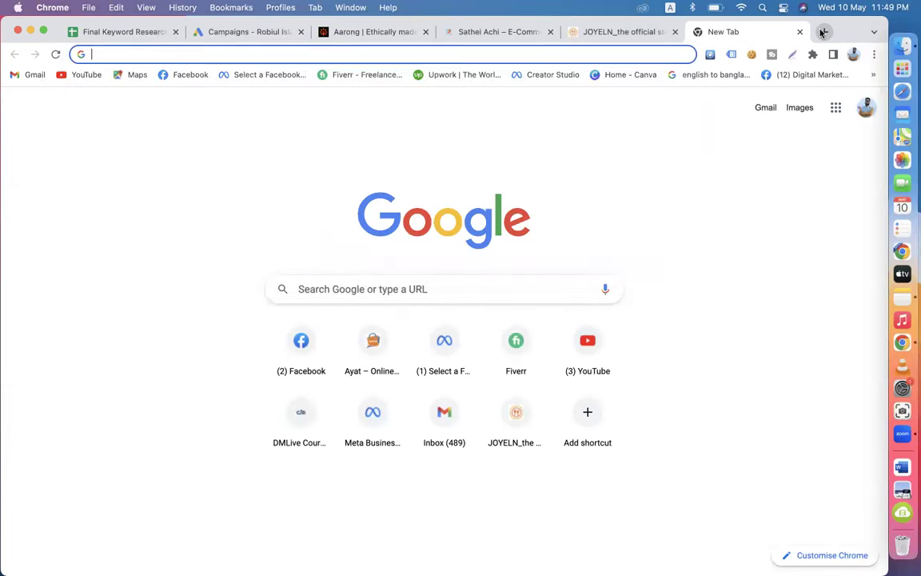
Step: Search Google for "kitchen tools uk", skim the results and open the Amazon UK "Kitchen Tools & Gadgets" listing
{"action": "key", "text": "super+v"}
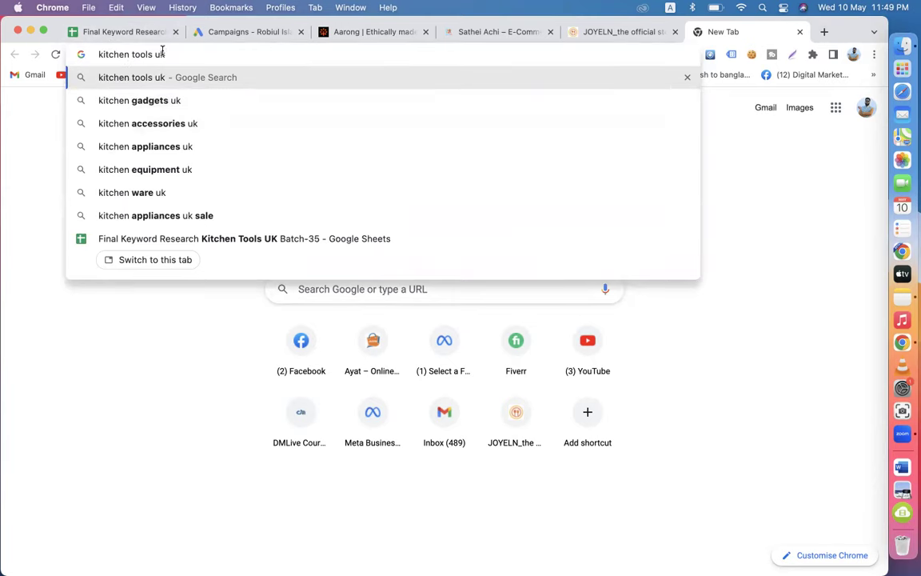
{"action": "key", "text": "Return"}
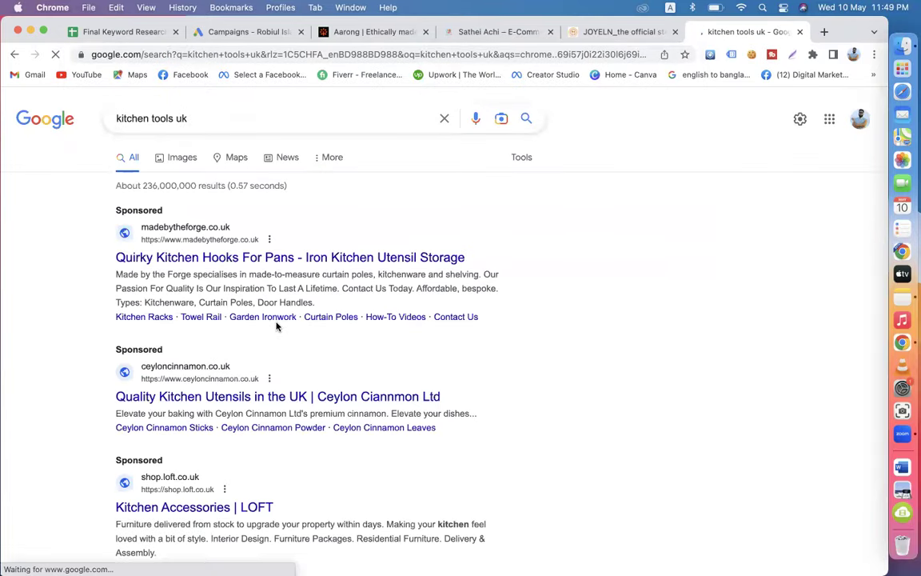
{"action": "scroll", "coordinate": [278, 325], "scroll_direction": "down", "scroll_amount": 10}
{"action": "scroll", "coordinate": [278, 324], "scroll_direction": "up", "scroll_amount": 10}
{"action": "scroll", "coordinate": [277, 326], "scroll_direction": "down", "scroll_amount": 10}
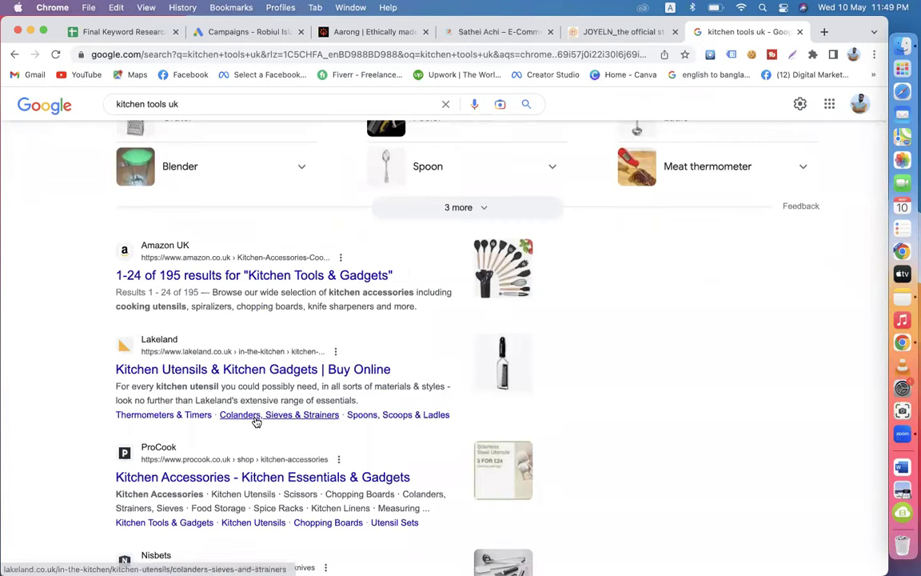
{"action": "left_click", "coordinate": [280, 276]}
{"action": "scroll", "coordinate": [591, 372], "scroll_direction": "down", "scroll_amount": 5}
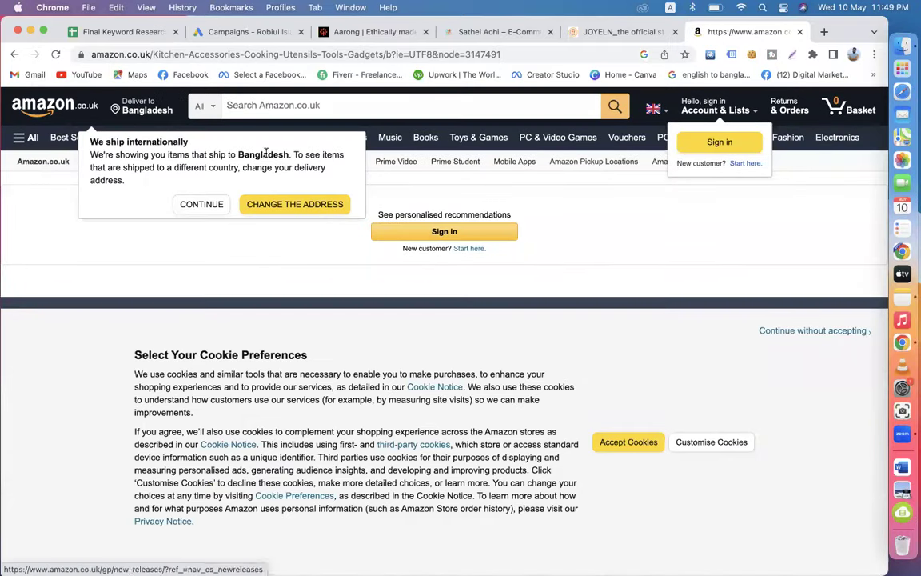
Step: Close the Amazon UK tab and return to the kitchen tools keyword research sheet
{"action": "left_click", "coordinate": [607, 34]}
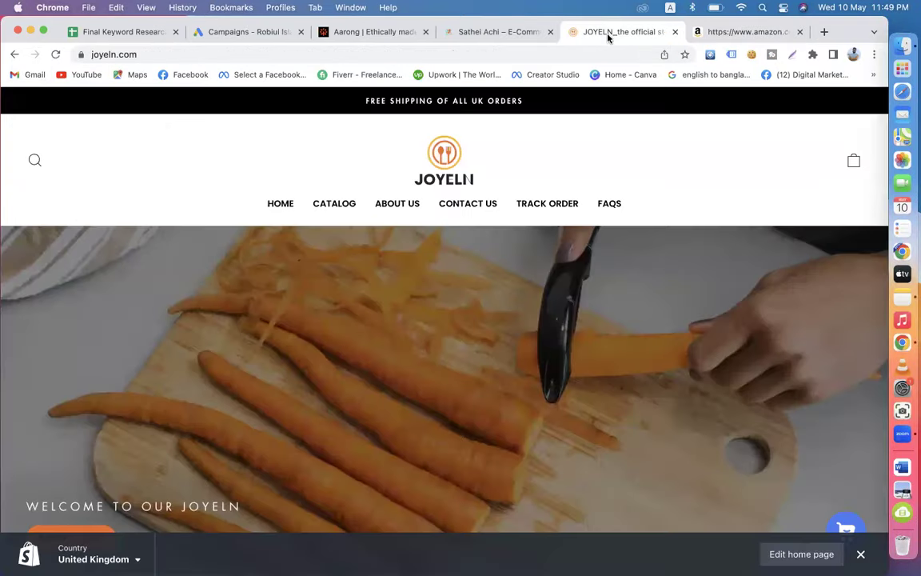
{"action": "left_click", "coordinate": [800, 32]}
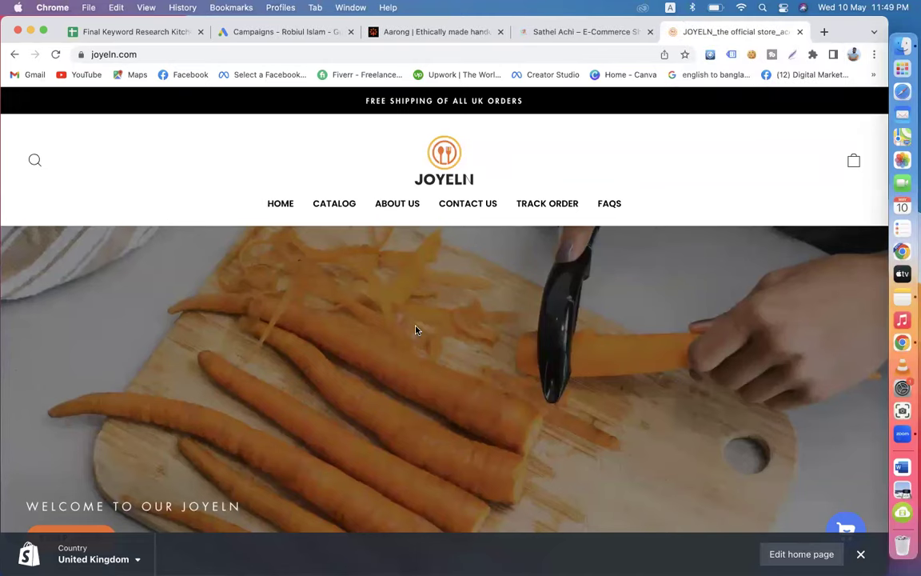
{"action": "left_click", "coordinate": [116, 33]}
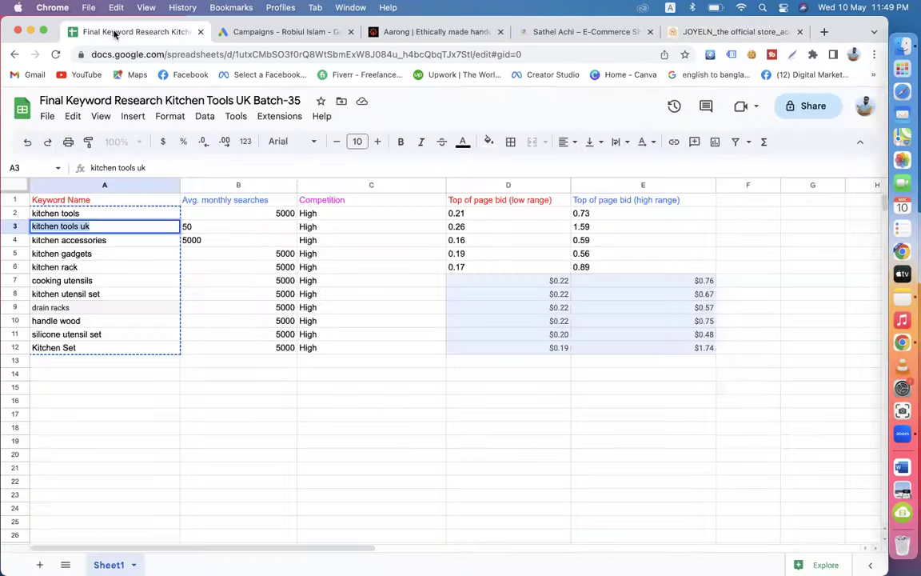
Step: Review the keyword list from "kitchen tools" to "Kitchen Set" and the last row's searches, competition and bid values
{"action": "left_click", "coordinate": [98, 213]}
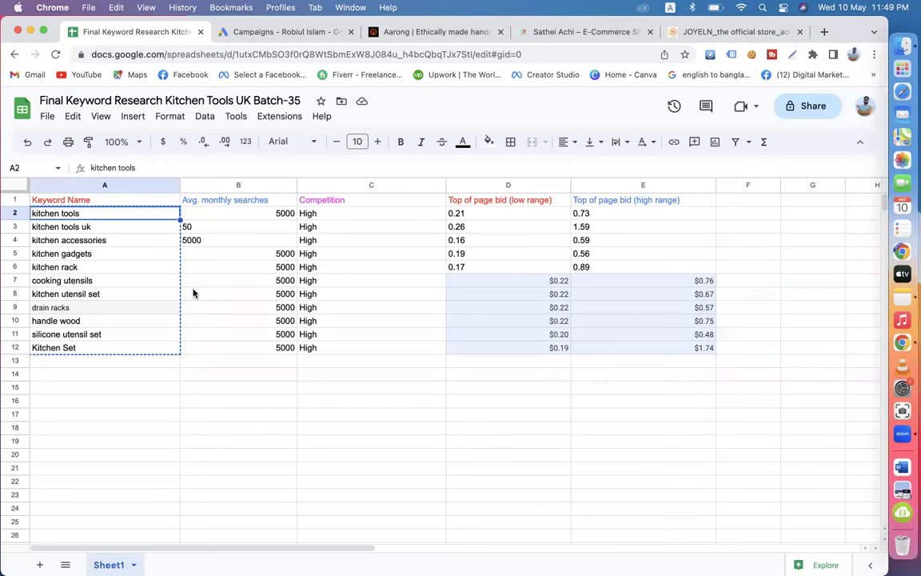
{"action": "left_click", "coordinate": [53, 359]}
{"action": "key", "text": "Up"}
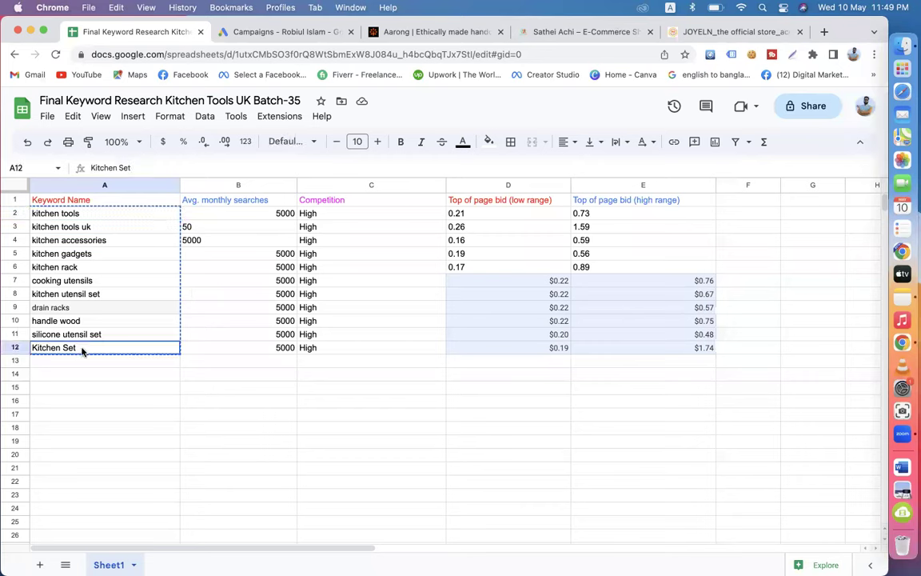
{"action": "left_click", "coordinate": [236, 349]}
{"action": "left_click", "coordinate": [367, 359]}
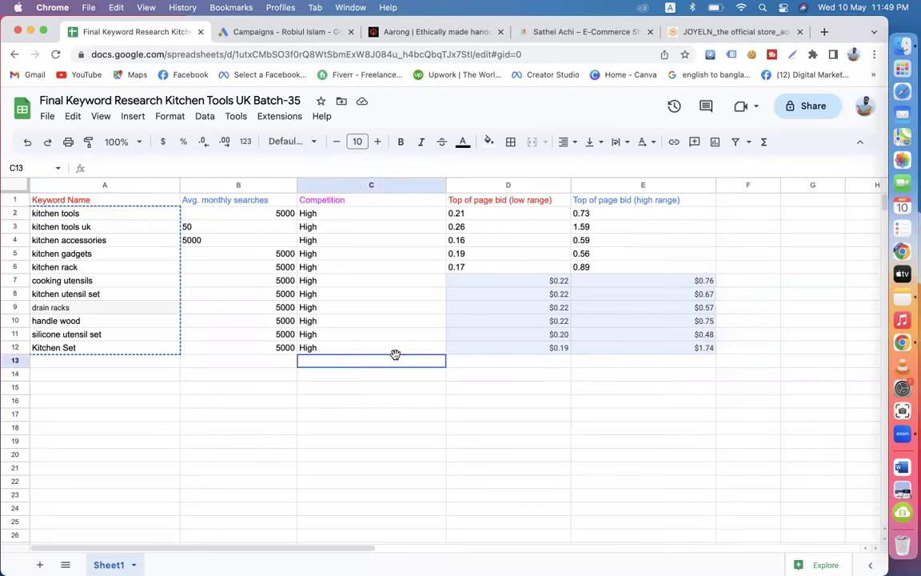
{"action": "left_click", "coordinate": [669, 352]}
{"action": "left_click", "coordinate": [766, 349]}
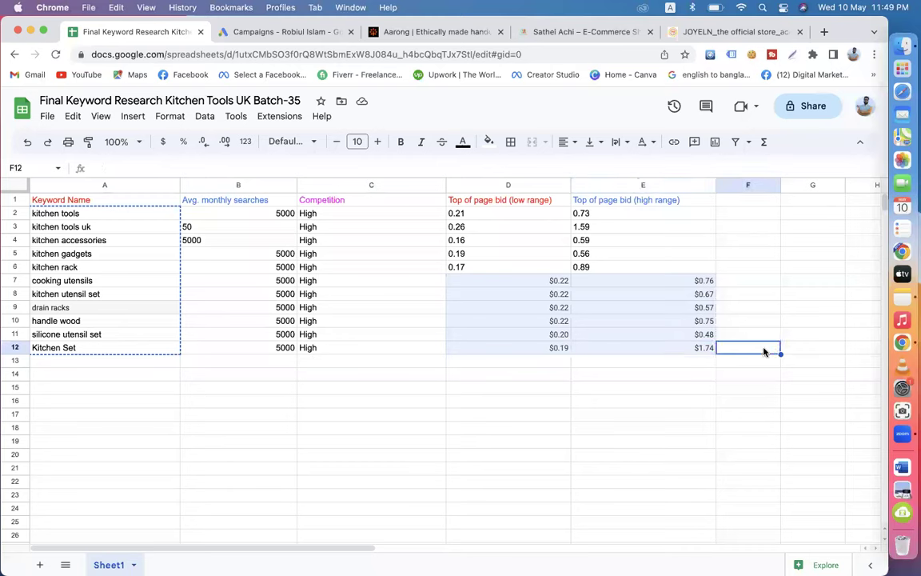
{"action": "left_click", "coordinate": [489, 349]}
{"action": "left_click", "coordinate": [108, 349]}
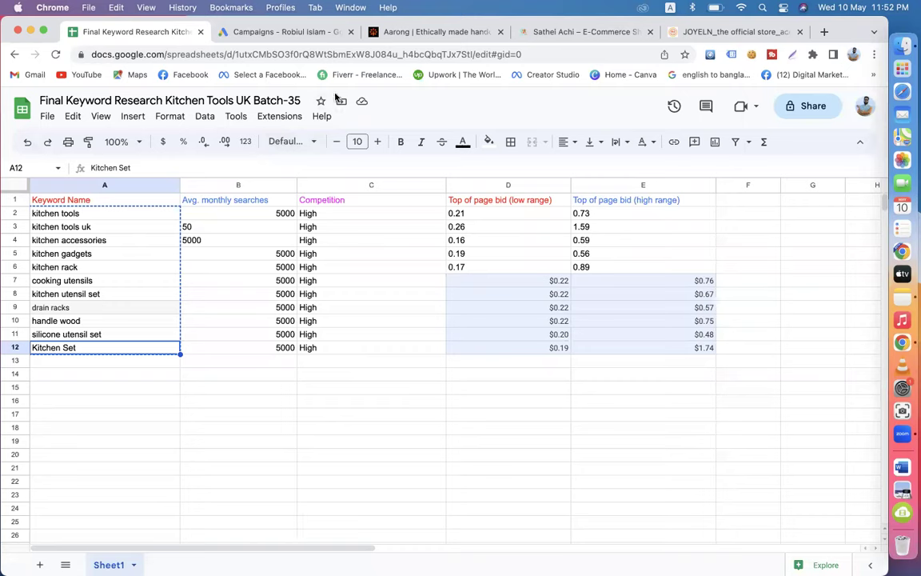
Step: Close the Aarong, Sathei Achi and Google Ads Campaigns tabs and return to the keyword sheet
{"action": "left_click", "coordinate": [304, 33]}
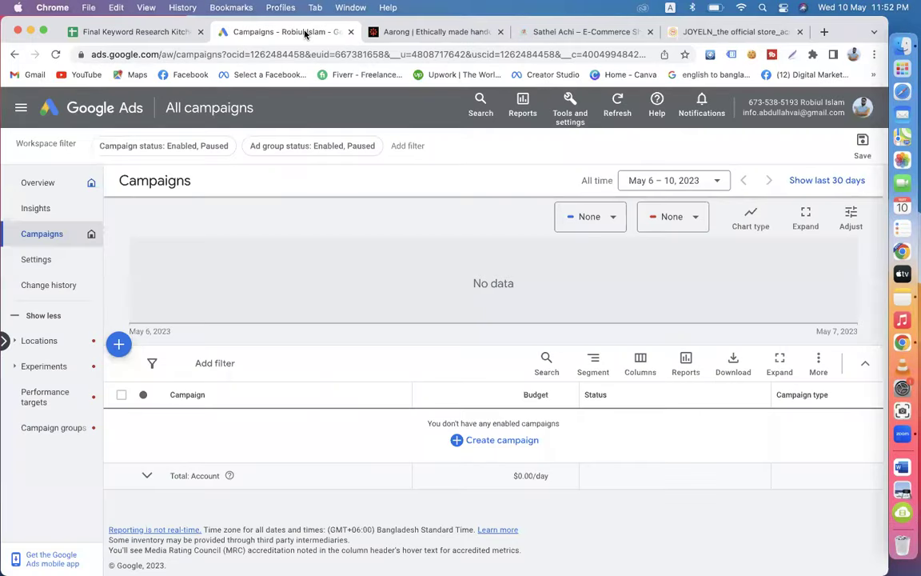
{"action": "left_click", "coordinate": [409, 33]}
{"action": "left_click", "coordinate": [501, 32]}
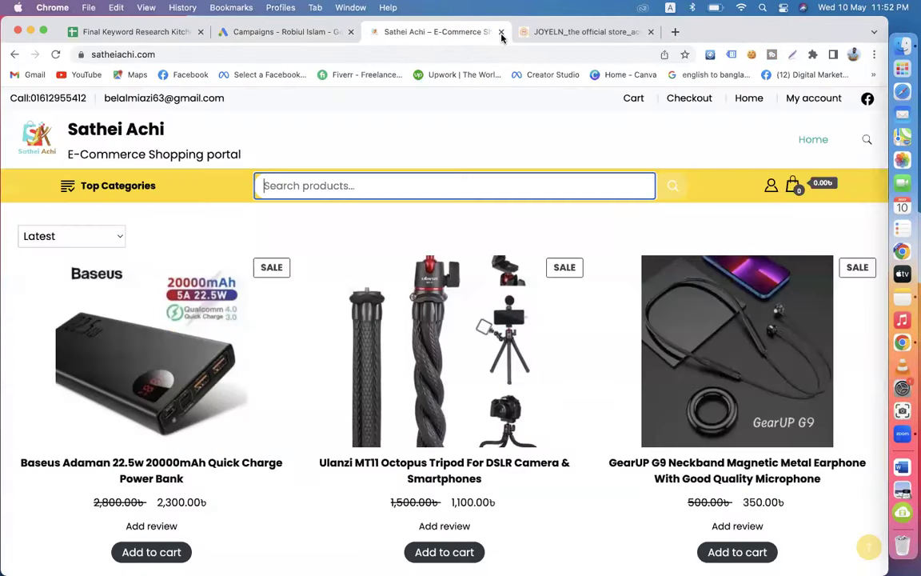
{"action": "left_click", "coordinate": [501, 32]}
{"action": "left_click", "coordinate": [267, 36]}
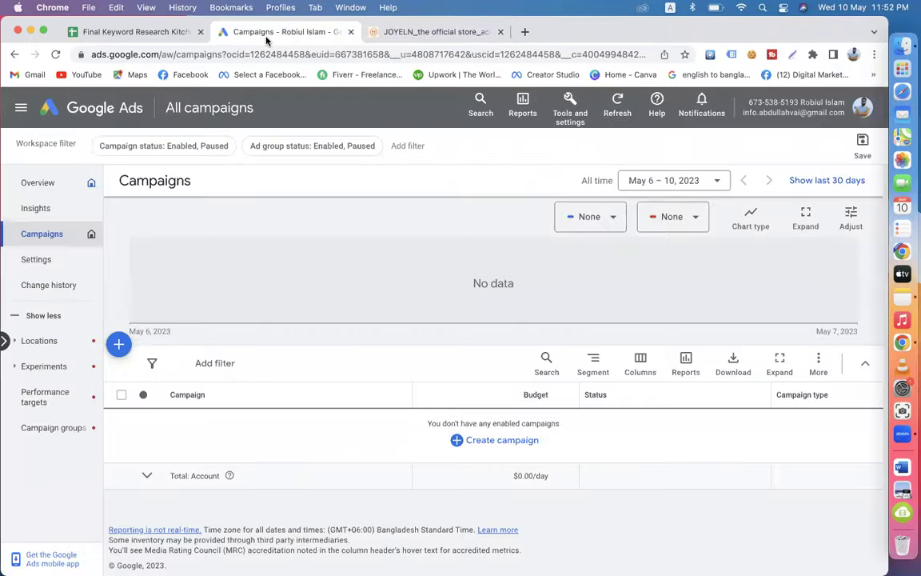
{"action": "left_click", "coordinate": [350, 32]}
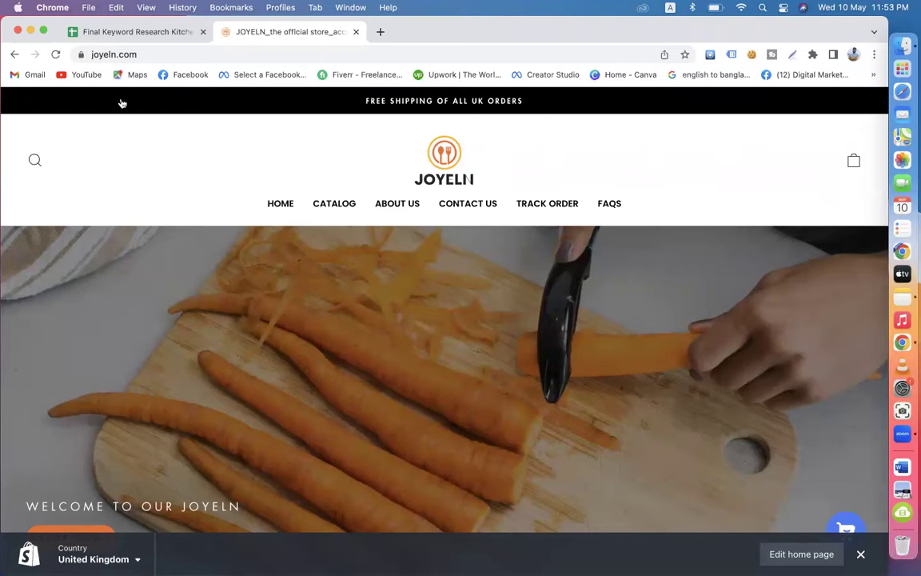
{"action": "left_click", "coordinate": [118, 34]}
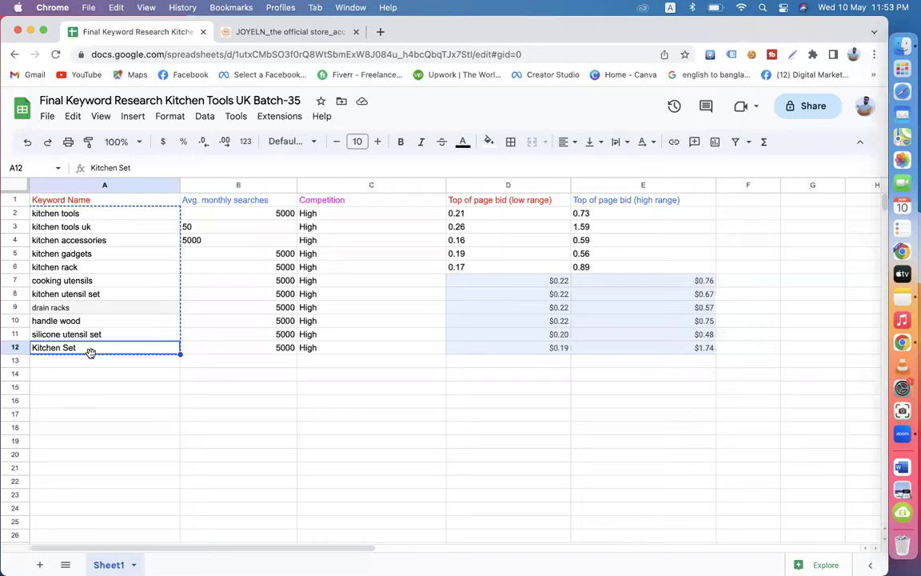
Step: Examine the sheet's columns for keyword name, average monthly searches, competition, and low and high top-of-page bids
{"action": "left_click", "coordinate": [197, 350]}
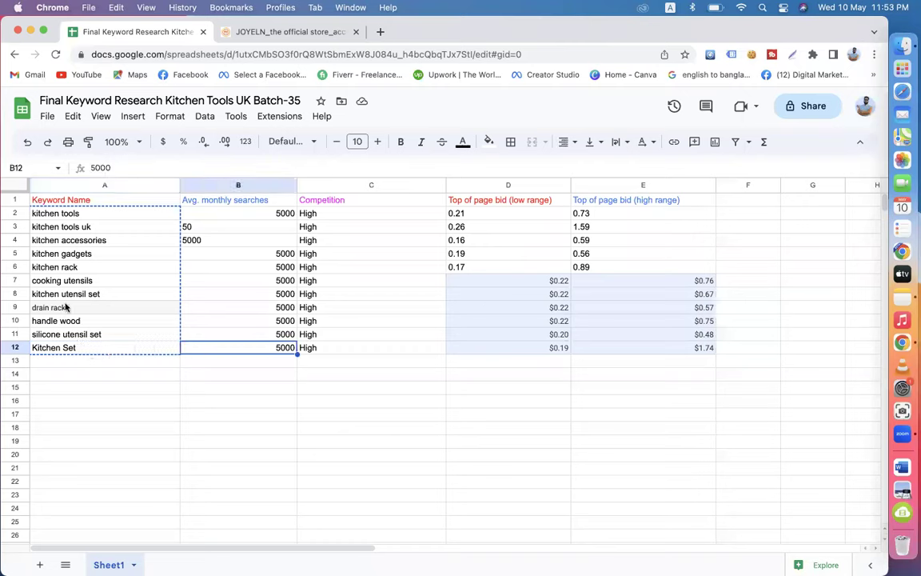
{"action": "left_click", "coordinate": [14, 200]}
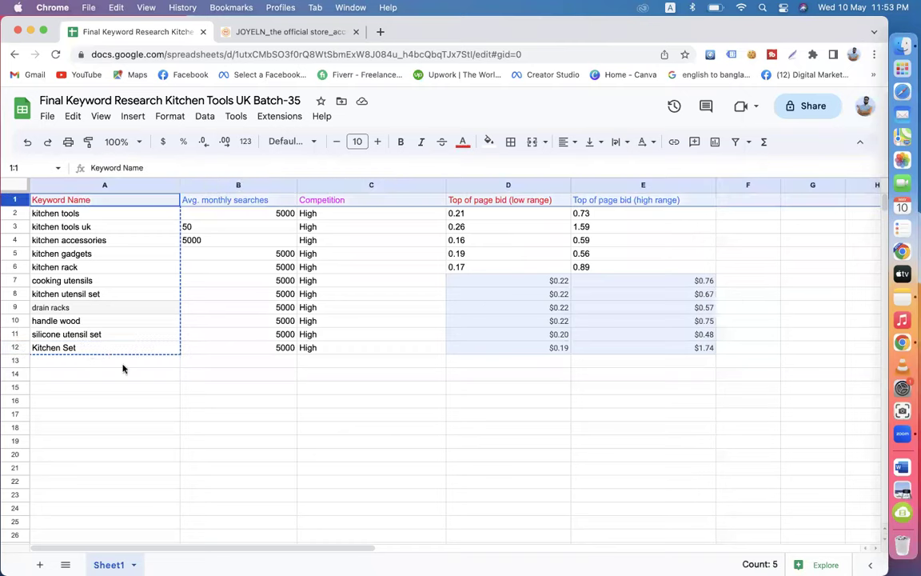
{"action": "left_click", "coordinate": [49, 364]}
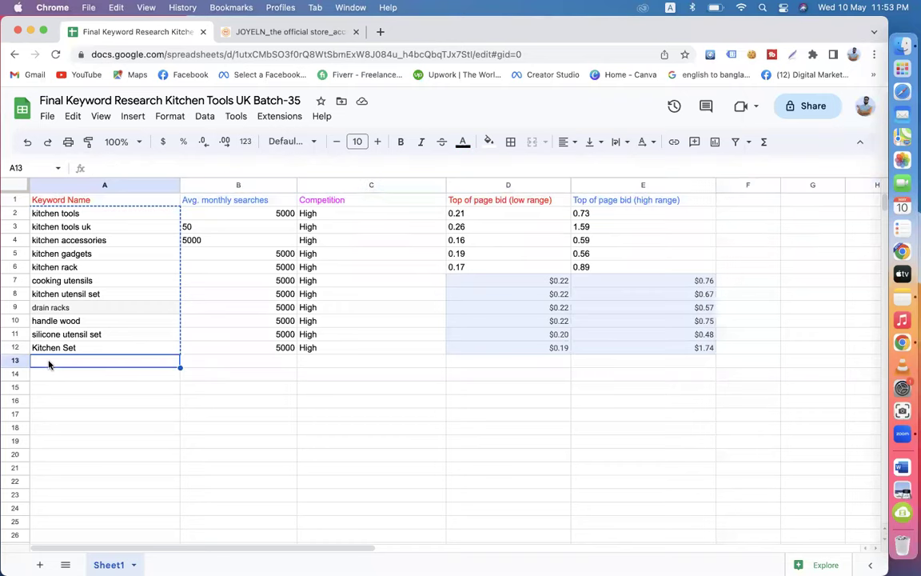
{"action": "left_click", "coordinate": [107, 185]}
{"action": "left_click", "coordinate": [225, 199]}
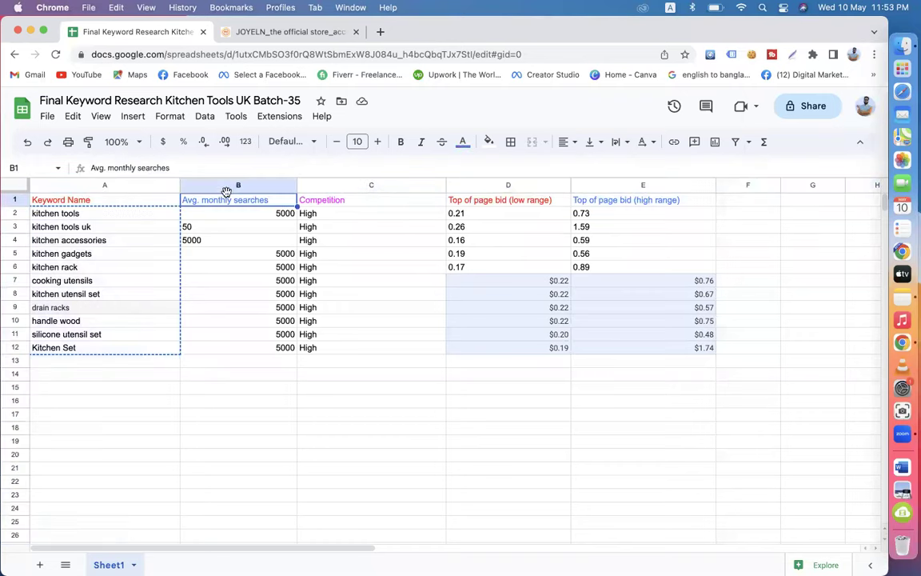
{"action": "left_click", "coordinate": [376, 201]}
{"action": "left_click", "coordinate": [514, 215]}
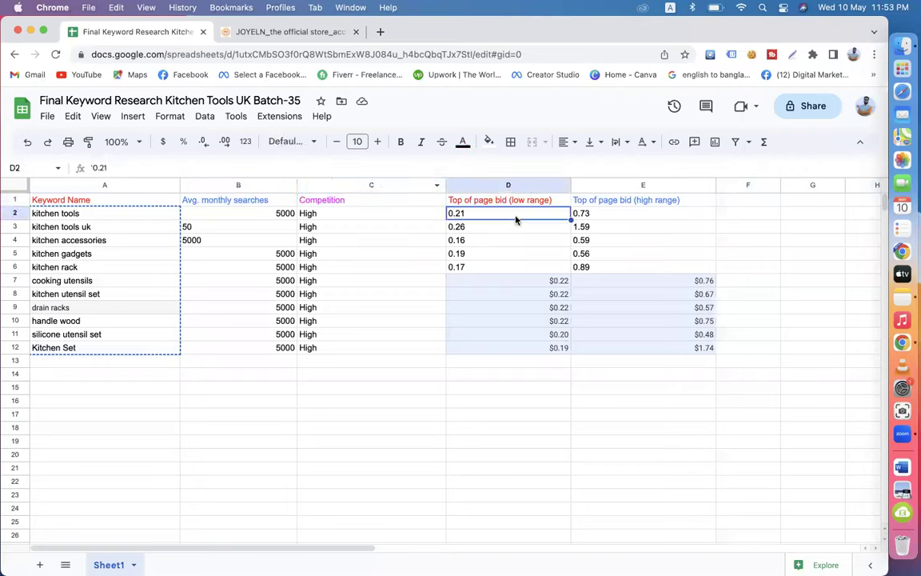
{"action": "left_click", "coordinate": [638, 214]}
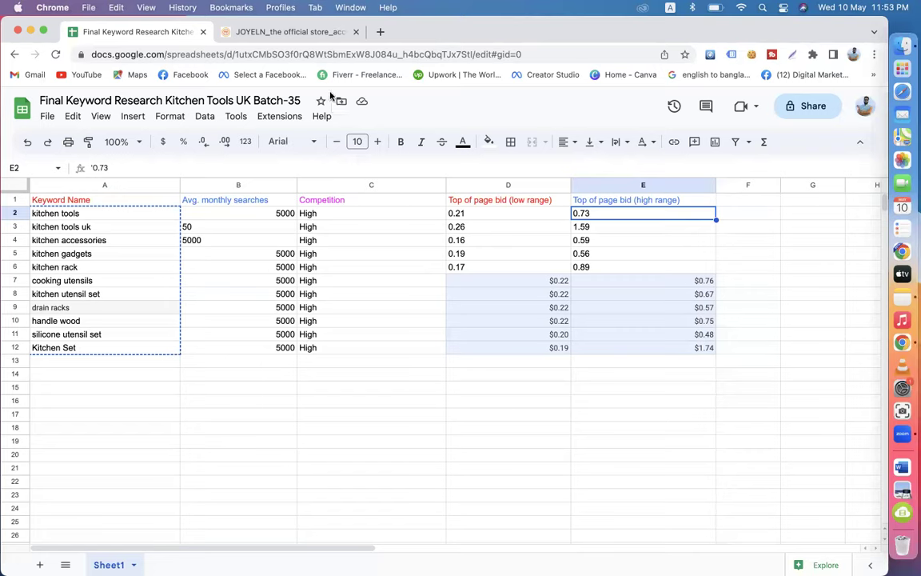
Step: Highlight the keywords "handle wood", "silicone utensil set" and "Kitchen Set" in turn, and check the last two rows' average monthly searches
{"action": "left_click", "coordinate": [92, 321]}
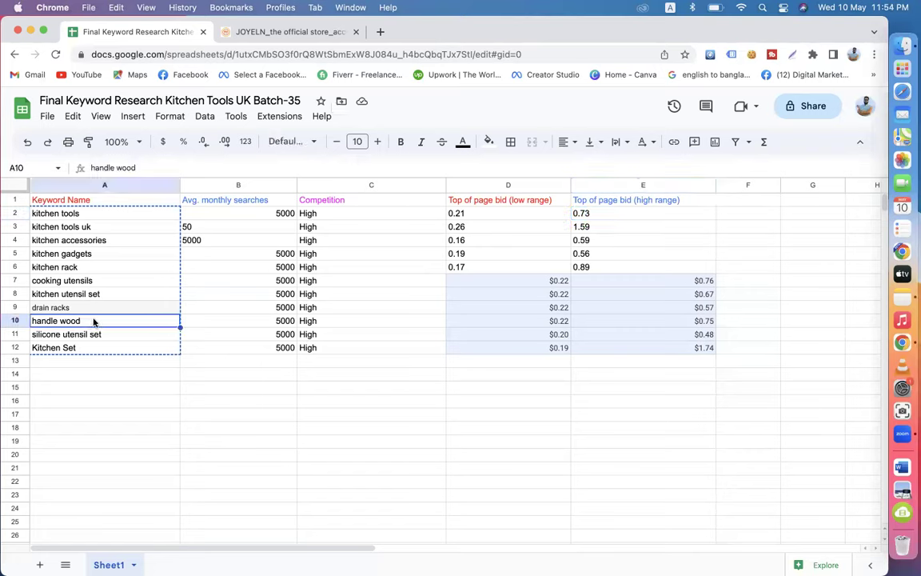
{"action": "double_click", "coordinate": [94, 320]}
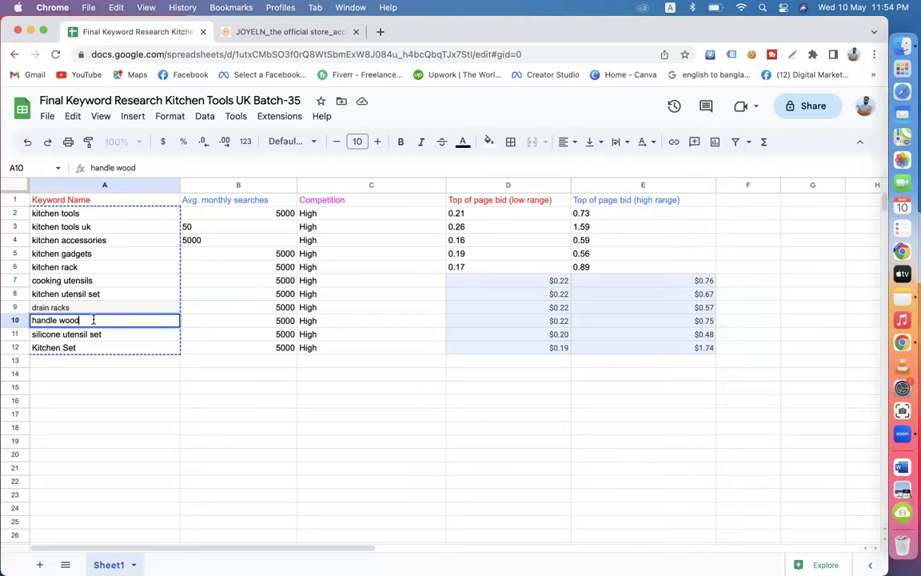
{"action": "left_click_drag", "start_coordinate": [93, 321], "coordinate": [20, 321]}
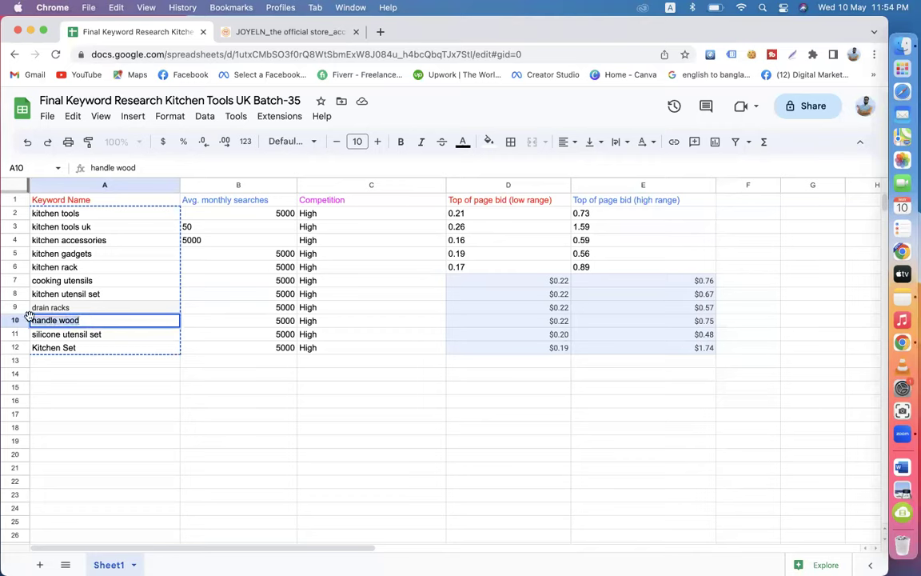
{"action": "left_click", "coordinate": [80, 321]}
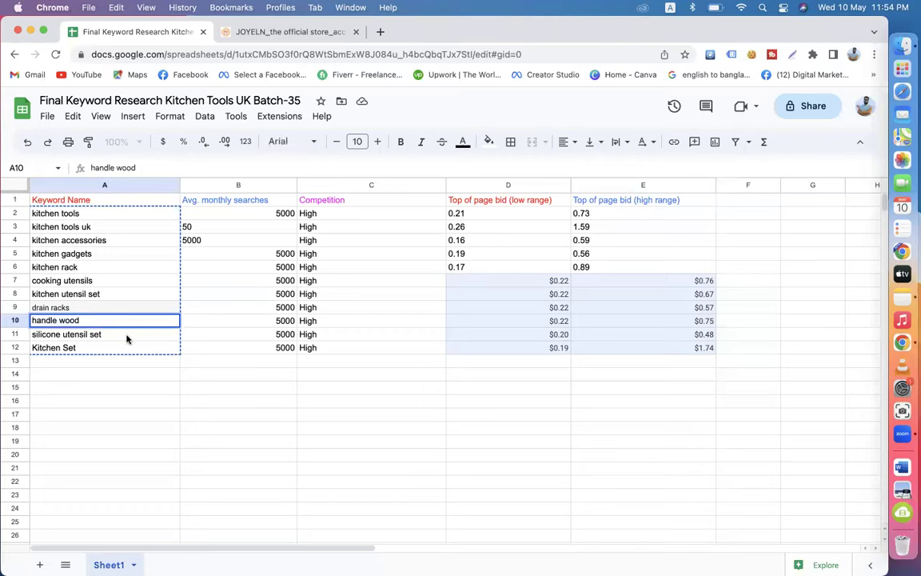
{"action": "left_click", "coordinate": [127, 336]}
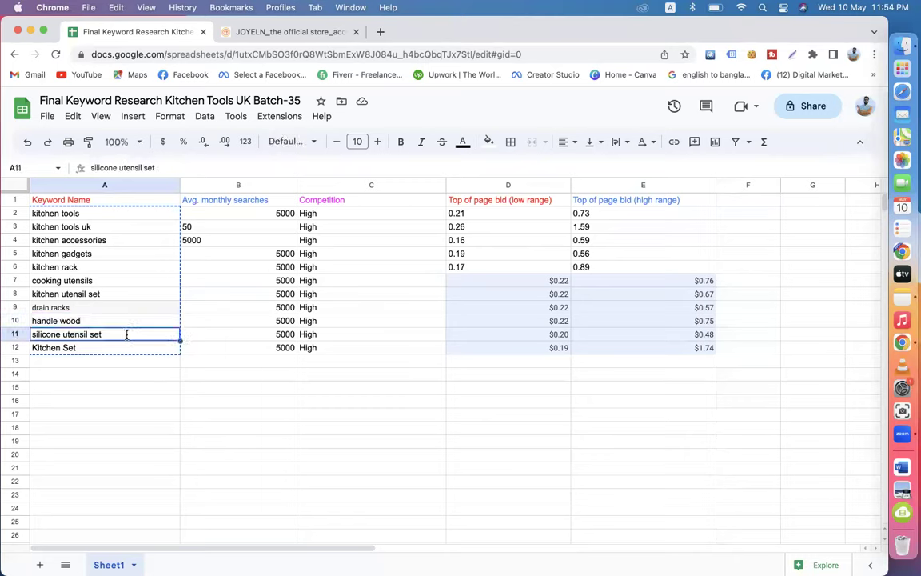
{"action": "double_click", "coordinate": [113, 334]}
{"action": "left_click_drag", "start_coordinate": [113, 334], "coordinate": [30, 334]}
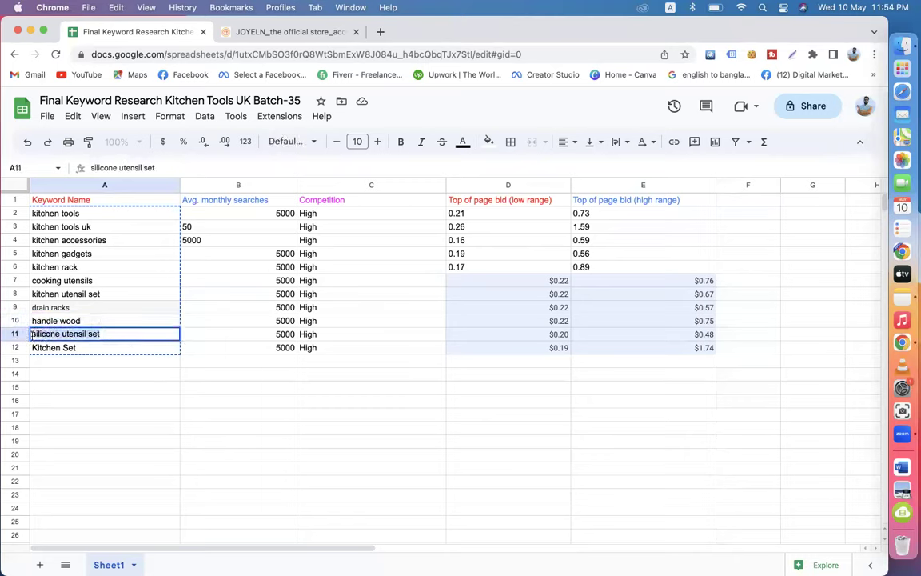
{"action": "left_click", "coordinate": [89, 350]}
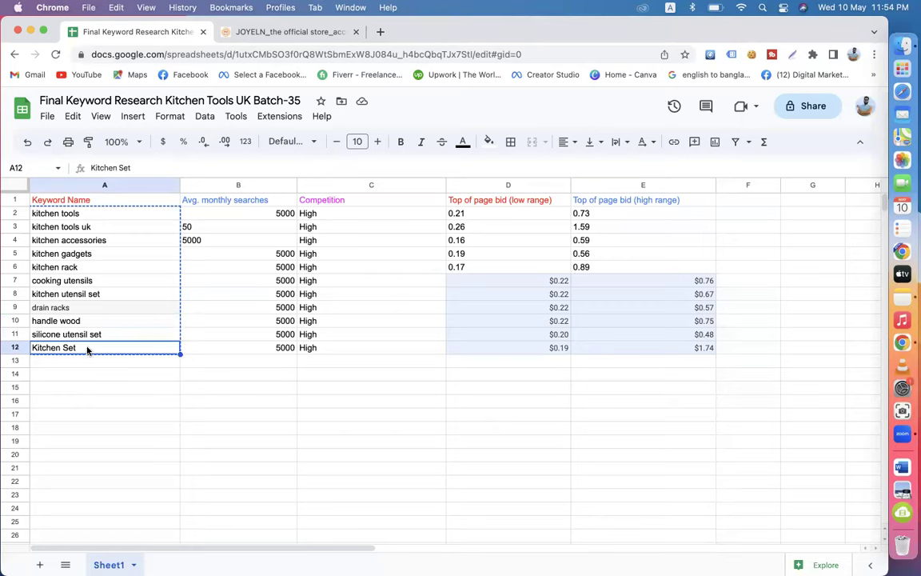
{"action": "double_click", "coordinate": [88, 348]}
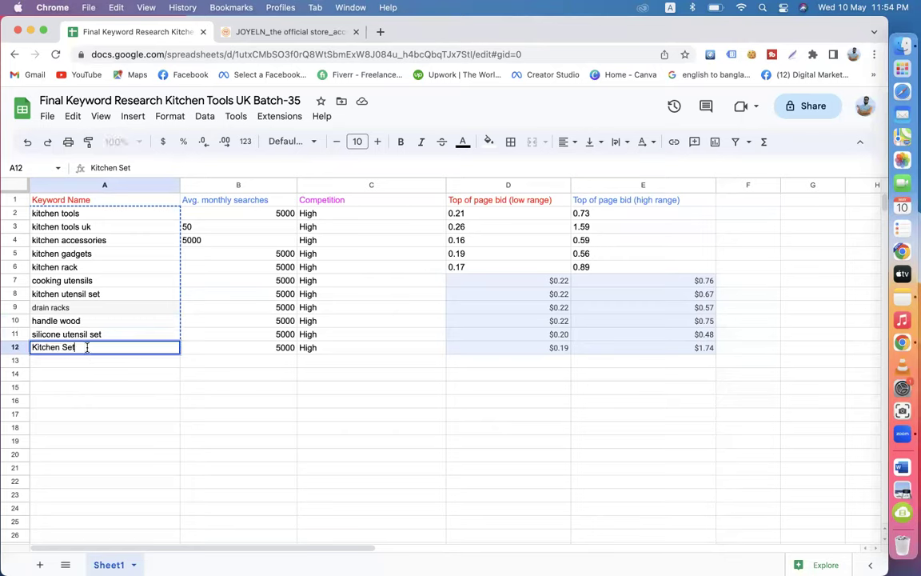
{"action": "left_click", "coordinate": [242, 352]}
{"action": "left_click", "coordinate": [239, 332]}
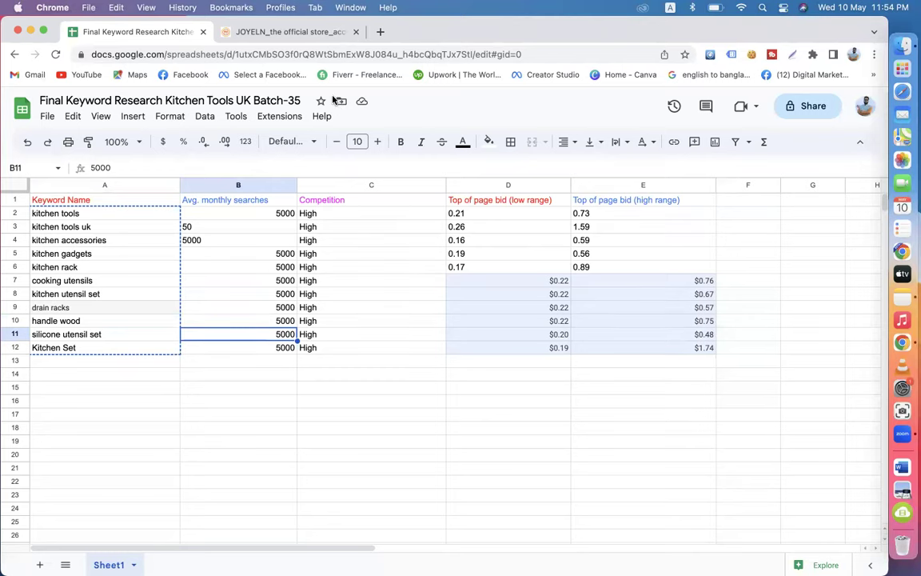
Step: Open a new browser tab
{"action": "left_click", "coordinate": [380, 31]}
{"action": "type", "text": "ad"}
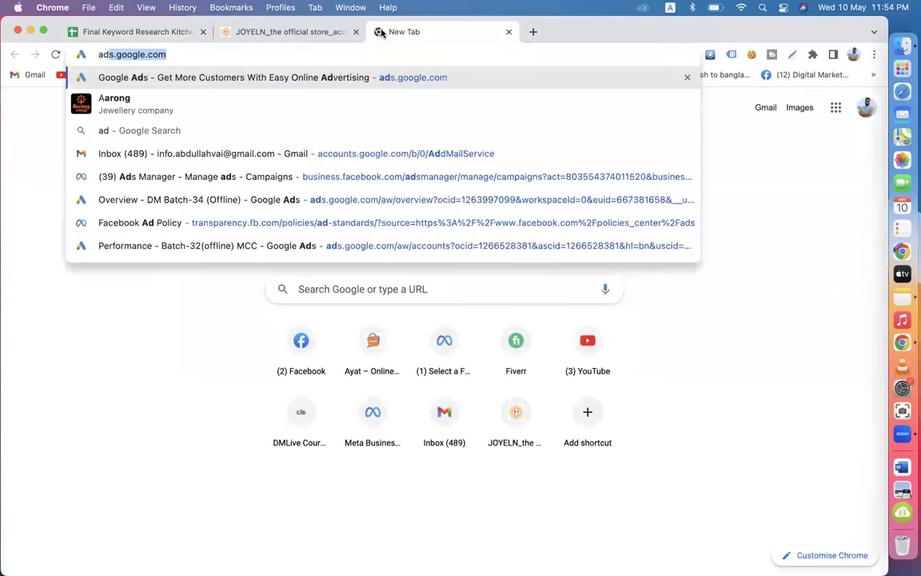
{"action": "type", "text": "s"}
{"action": "key", "text": "BackSpace"}
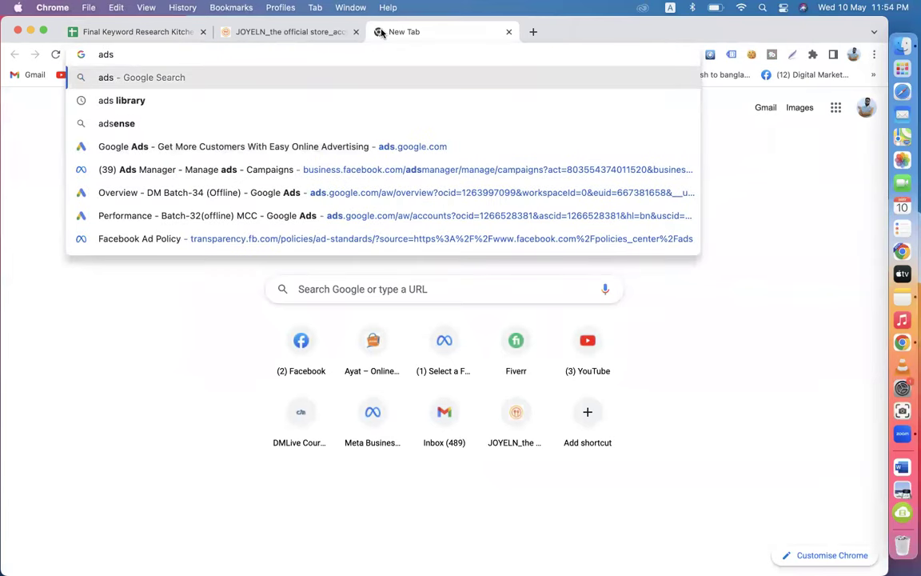
{"action": "key", "text": "BackSpace"}
{"action": "key", "text": "BackSpace"}
{"action": "key", "text": "BackSpace"}
Step: Search Google for "google ads policy" and open the "Google Ads policies - Advertising Policies Help" result
{"action": "type", "text": "goog"}
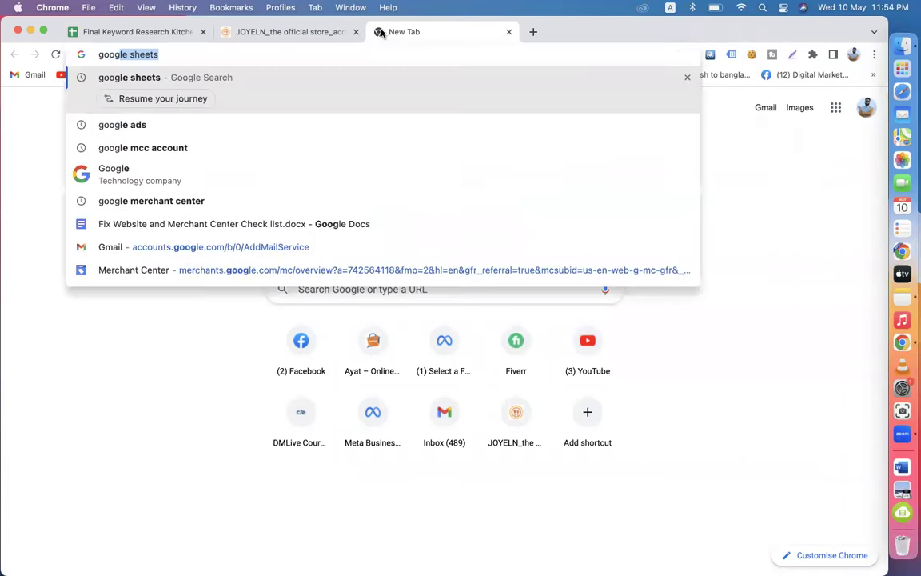
{"action": "type", "text": "le ads poli"}
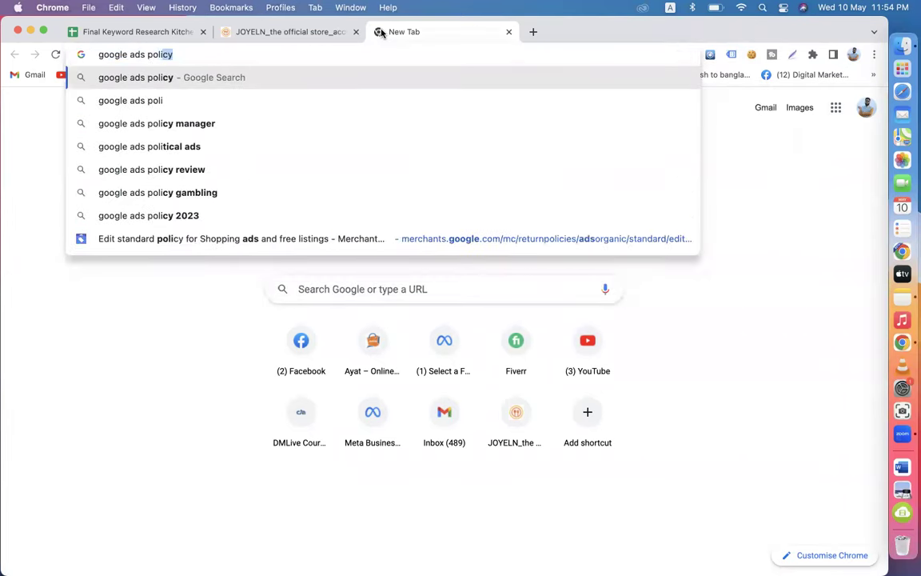
{"action": "key", "text": "Return"}
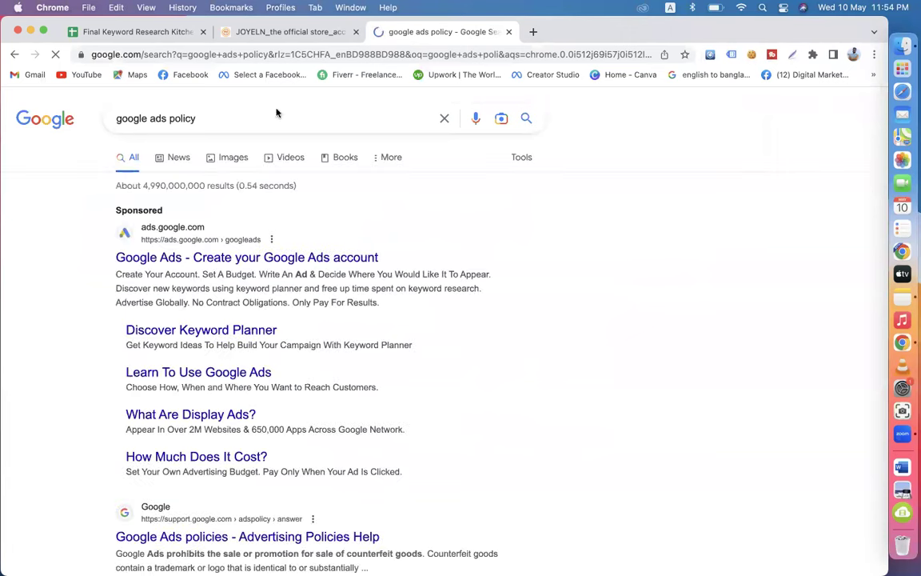
{"action": "scroll", "coordinate": [246, 305], "scroll_direction": "down", "scroll_amount": 5}
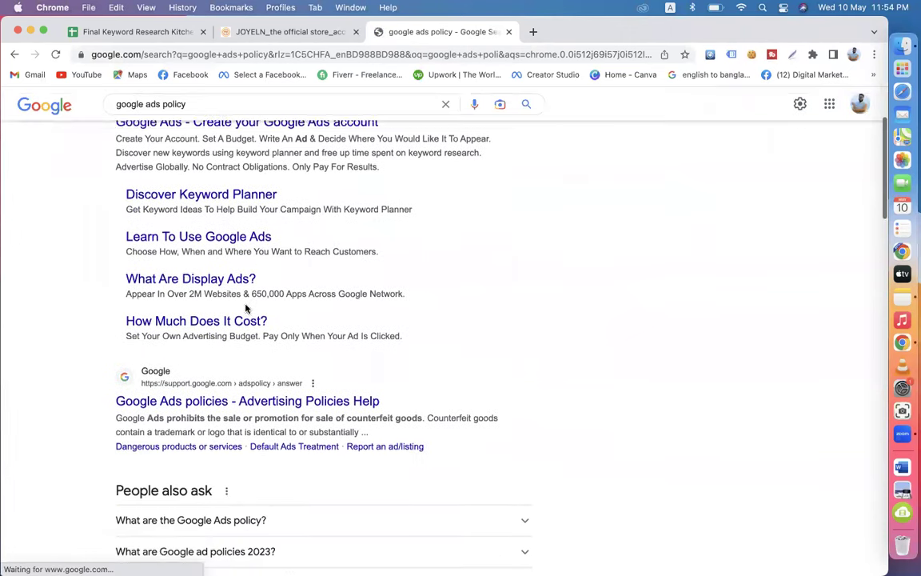
{"action": "left_click", "coordinate": [200, 381]}
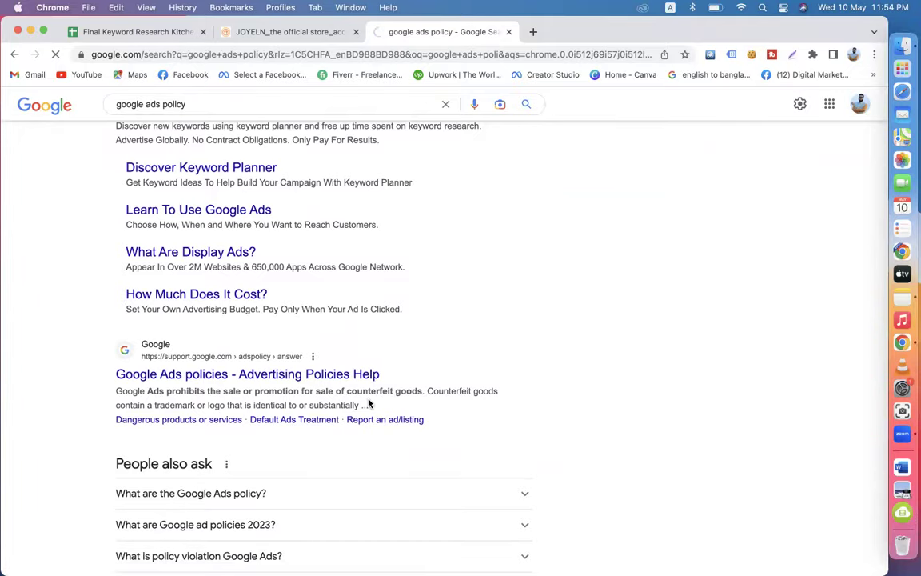
Step: Skim the Google Ads policies page through its prohibited content, prohibited practices and restricted content such as alcohol and copyrights
{"action": "scroll", "coordinate": [368, 402], "scroll_direction": "down", "scroll_amount": 15}
{"action": "scroll", "coordinate": [368, 399], "scroll_direction": "down", "scroll_amount": 20}
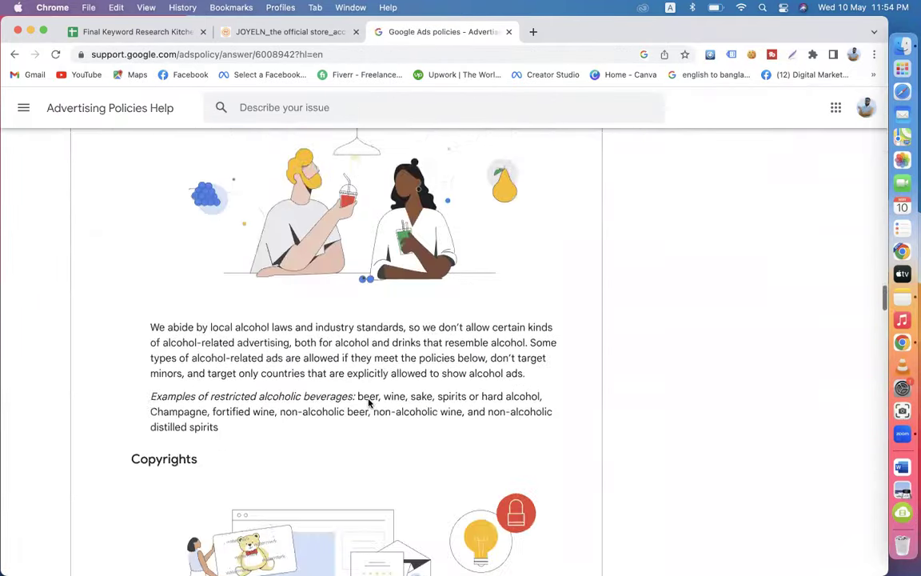
{"action": "scroll", "coordinate": [368, 403], "scroll_direction": "down", "scroll_amount": 20}
{"action": "scroll", "coordinate": [369, 403], "scroll_direction": "down", "scroll_amount": 10}
{"action": "scroll", "coordinate": [368, 402], "scroll_direction": "up", "scroll_amount": 20}
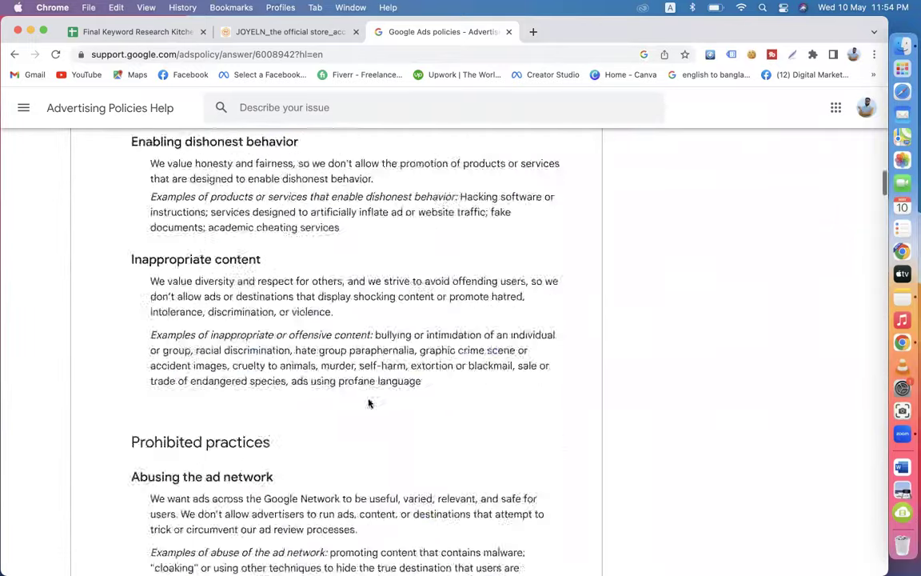
{"action": "scroll", "coordinate": [368, 402], "scroll_direction": "up", "scroll_amount": 20}
{"action": "scroll", "coordinate": [380, 320], "scroll_direction": "down", "scroll_amount": 3}
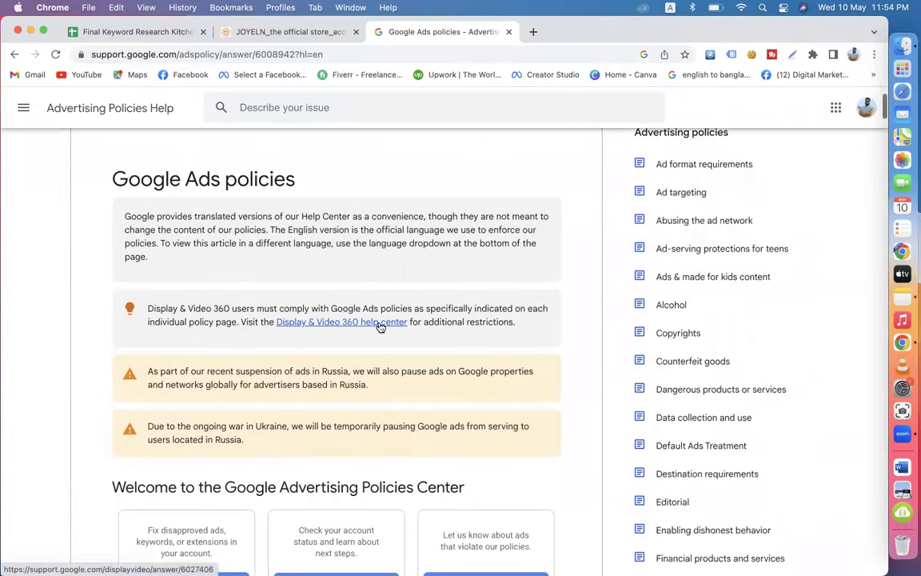
Step: Review the policy enforcement text and the sections from counterfeit goods to financial services, and highlight the page title "Google Ads policies"
{"action": "triple_click", "coordinate": [569, 315]}
{"action": "scroll", "coordinate": [569, 315], "scroll_direction": "down", "scroll_amount": 10}
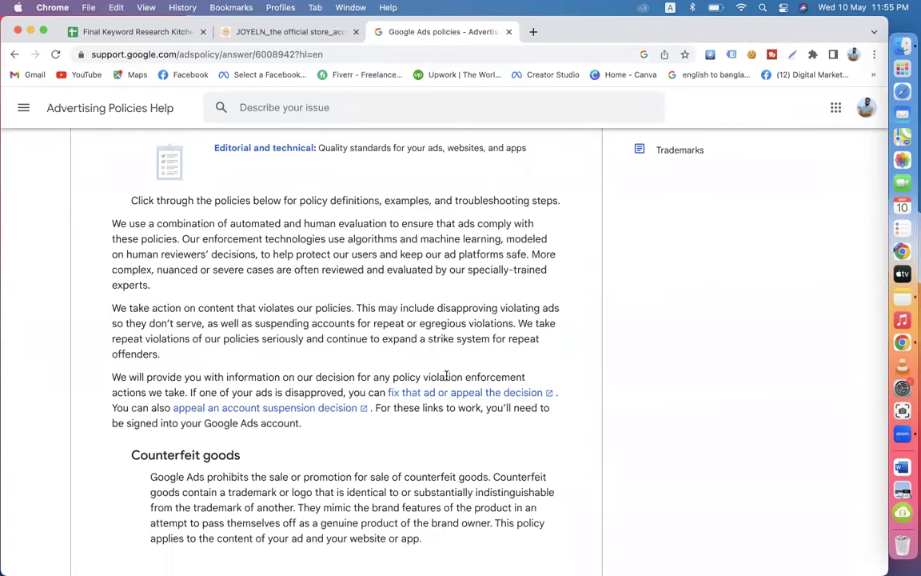
{"action": "scroll", "coordinate": [446, 376], "scroll_direction": "down", "scroll_amount": 15}
{"action": "scroll", "coordinate": [446, 375], "scroll_direction": "down", "scroll_amount": 20}
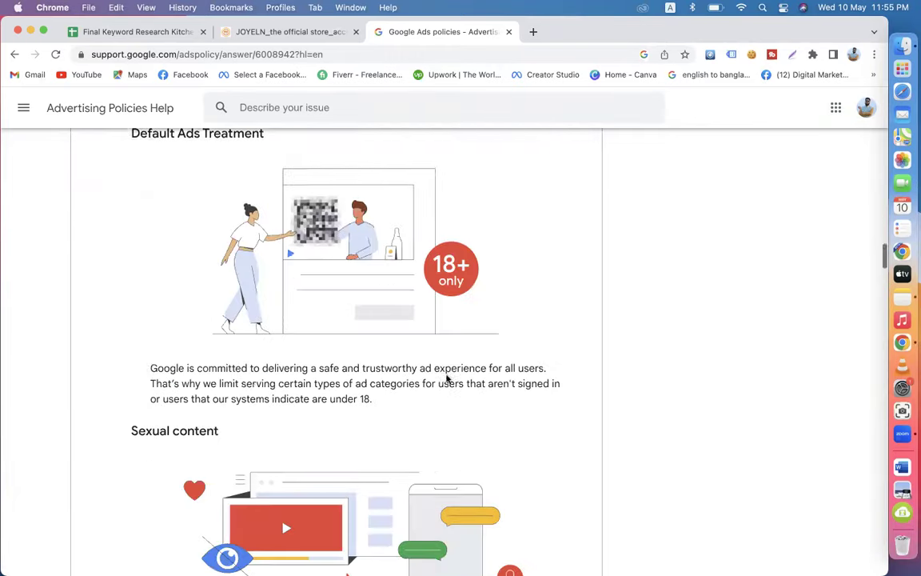
{"action": "scroll", "coordinate": [446, 379], "scroll_direction": "down", "scroll_amount": 20}
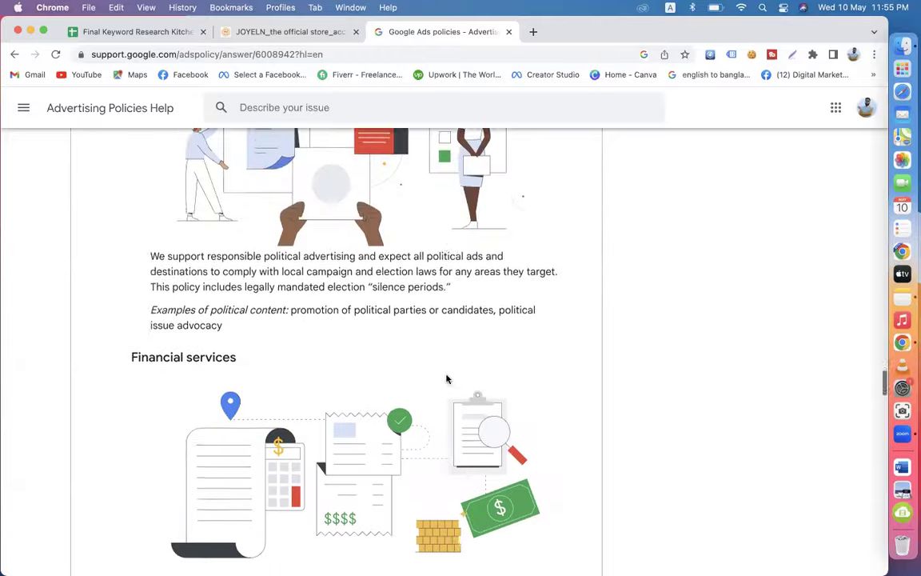
{"action": "scroll", "coordinate": [446, 379], "scroll_direction": "down", "scroll_amount": 5}
{"action": "scroll", "coordinate": [446, 379], "scroll_direction": "up", "scroll_amount": 15}
{"action": "scroll", "coordinate": [446, 379], "scroll_direction": "up", "scroll_amount": 20}
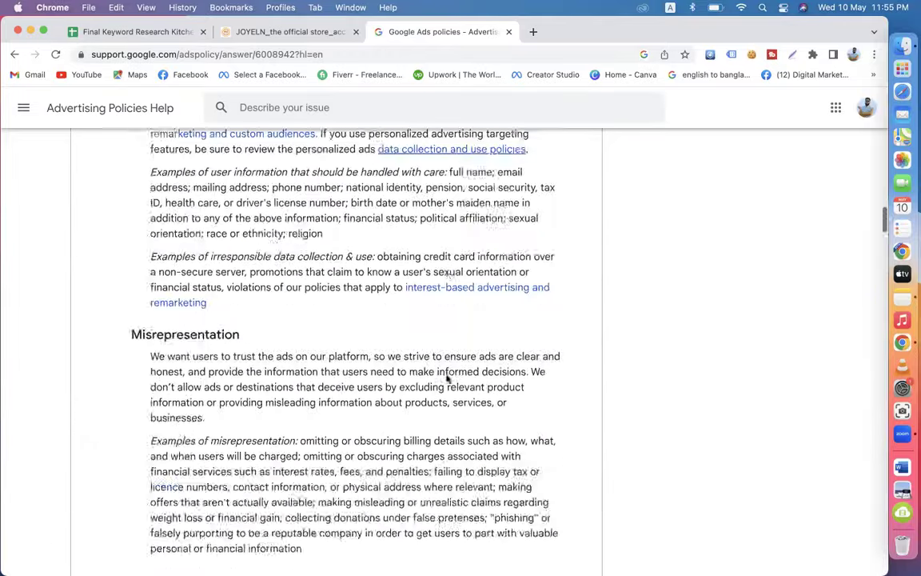
{"action": "scroll", "coordinate": [446, 377], "scroll_direction": "up", "scroll_amount": 2}
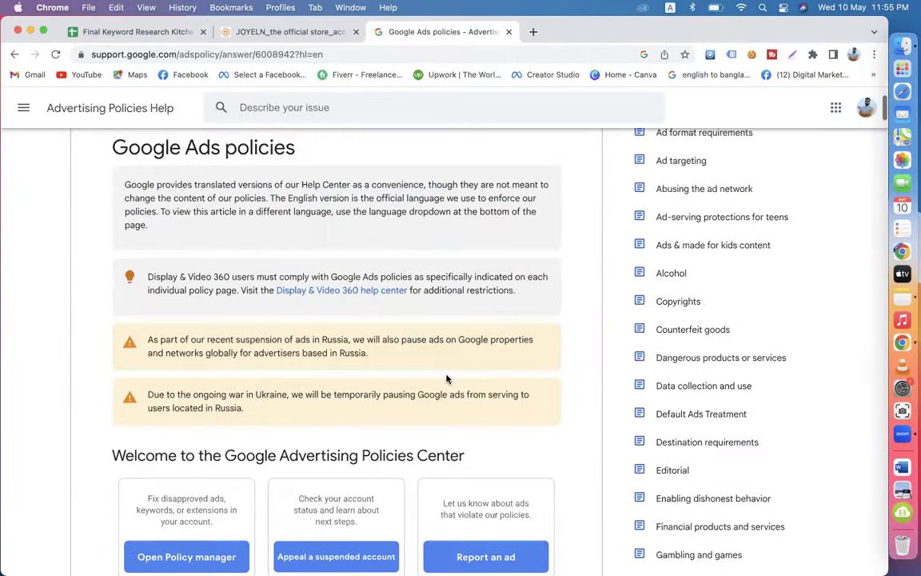
{"action": "scroll", "coordinate": [446, 377], "scroll_direction": "up", "scroll_amount": 4}
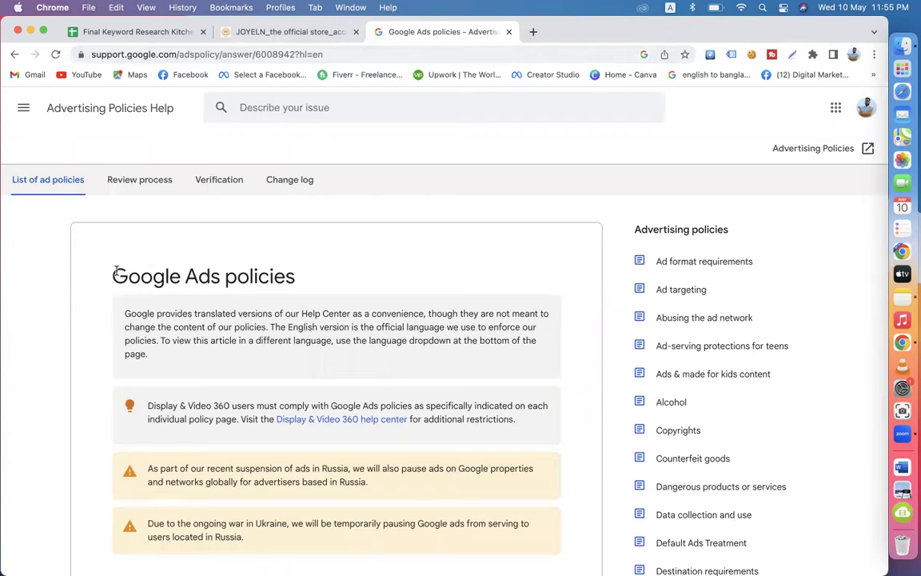
{"action": "left_click_drag", "start_coordinate": [115, 271], "coordinate": [395, 274]}
{"action": "left_click", "coordinate": [445, 268]}
Step: Return to the Google results, run the related search "google ads policy violation" and browse its results
{"action": "left_click", "coordinate": [16, 54]}
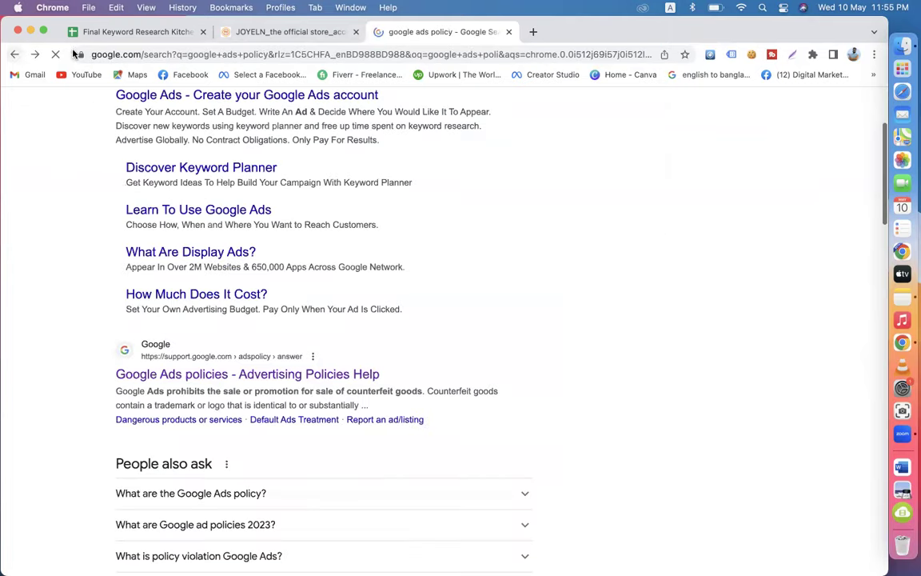
{"action": "scroll", "coordinate": [345, 350], "scroll_direction": "down", "scroll_amount": 15}
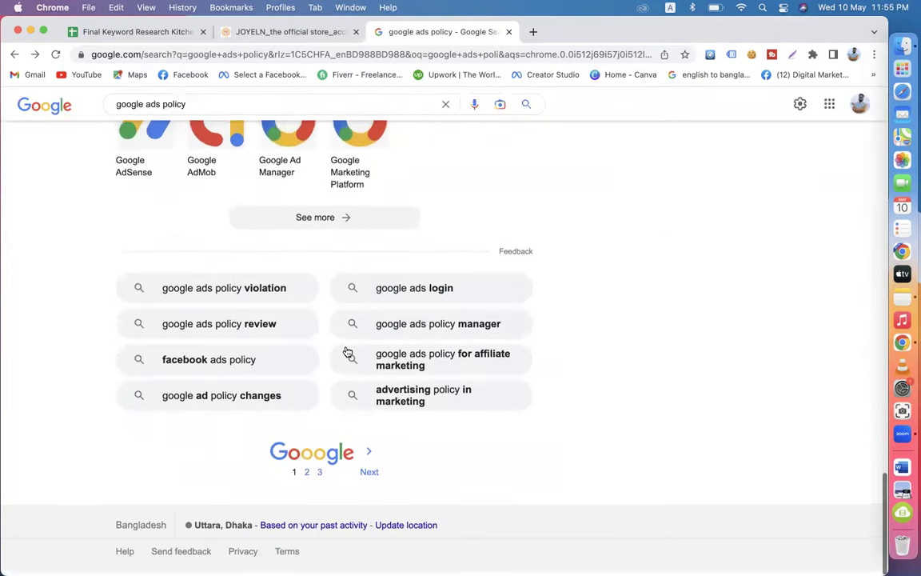
{"action": "left_click", "coordinate": [220, 293]}
{"action": "scroll", "coordinate": [407, 364], "scroll_direction": "down", "scroll_amount": 5}
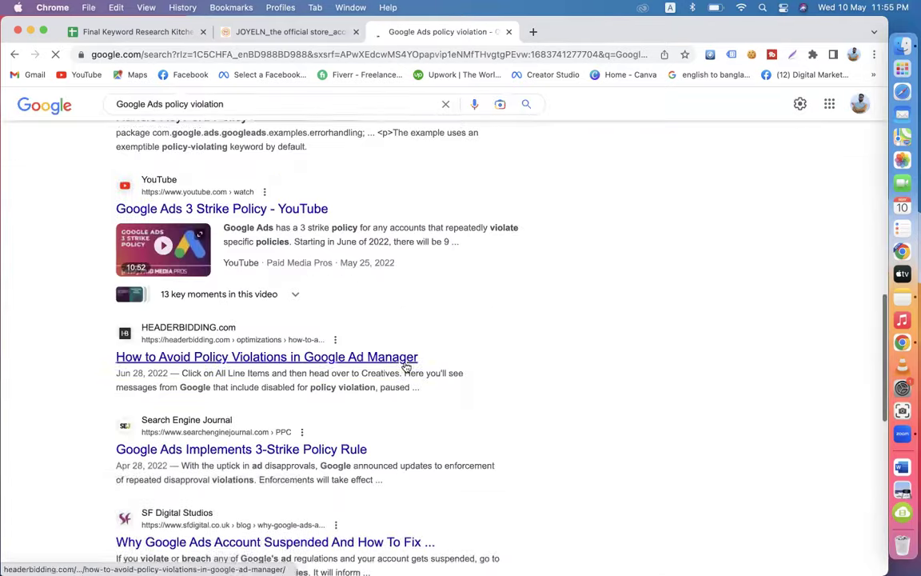
{"action": "scroll", "coordinate": [408, 364], "scroll_direction": "up", "scroll_amount": 5}
{"action": "scroll", "coordinate": [404, 361], "scroll_direction": "down", "scroll_amount": 10}
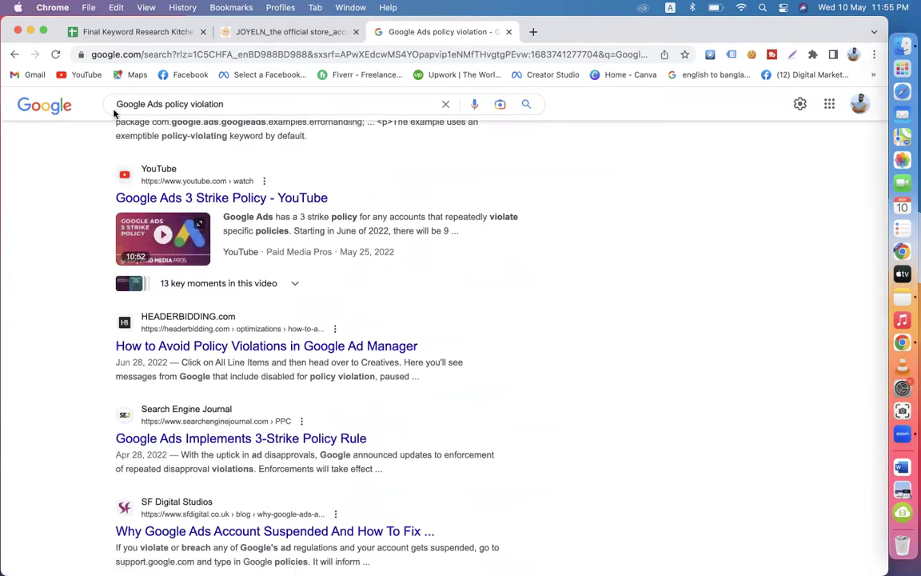
Step: Glance at the keyword research sheet, and review the JOYELN store's home page from its product sections to the footer
{"action": "left_click", "coordinate": [136, 32]}
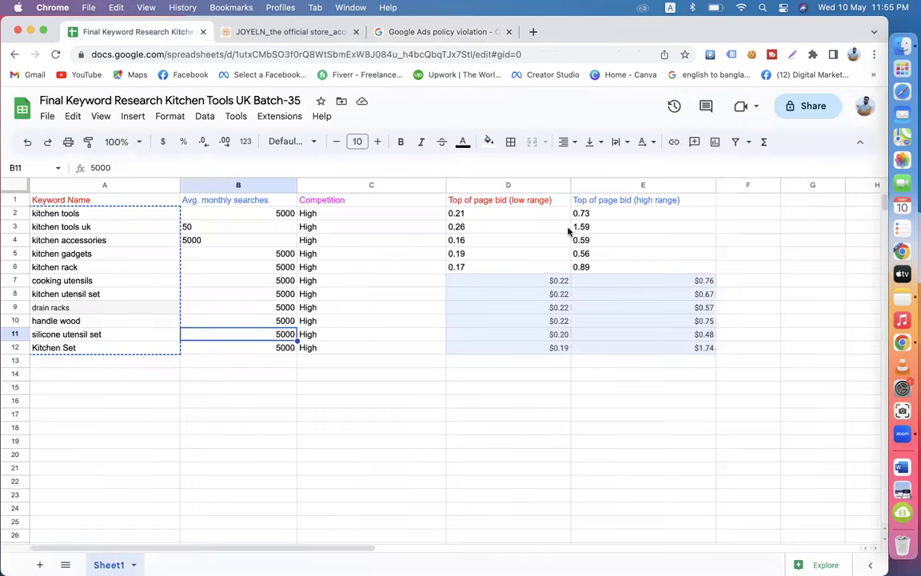
{"action": "left_click", "coordinate": [288, 34]}
{"action": "scroll", "coordinate": [390, 297], "scroll_direction": "down", "scroll_amount": 10}
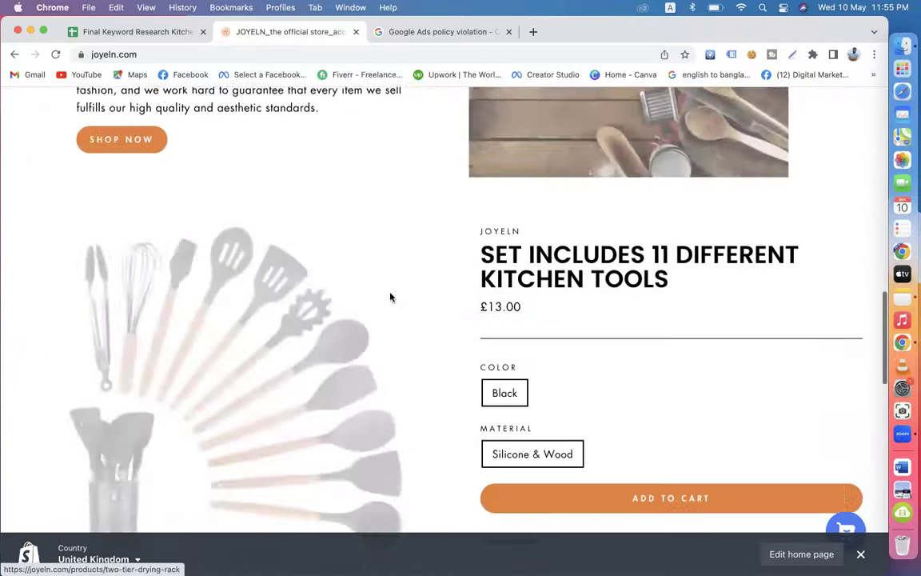
{"action": "scroll", "coordinate": [390, 297], "scroll_direction": "up", "scroll_amount": 10}
{"action": "scroll", "coordinate": [390, 296], "scroll_direction": "down", "scroll_amount": 5}
{"action": "scroll", "coordinate": [390, 296], "scroll_direction": "down", "scroll_amount": 15}
{"action": "scroll", "coordinate": [391, 298], "scroll_direction": "up", "scroll_amount": 5}
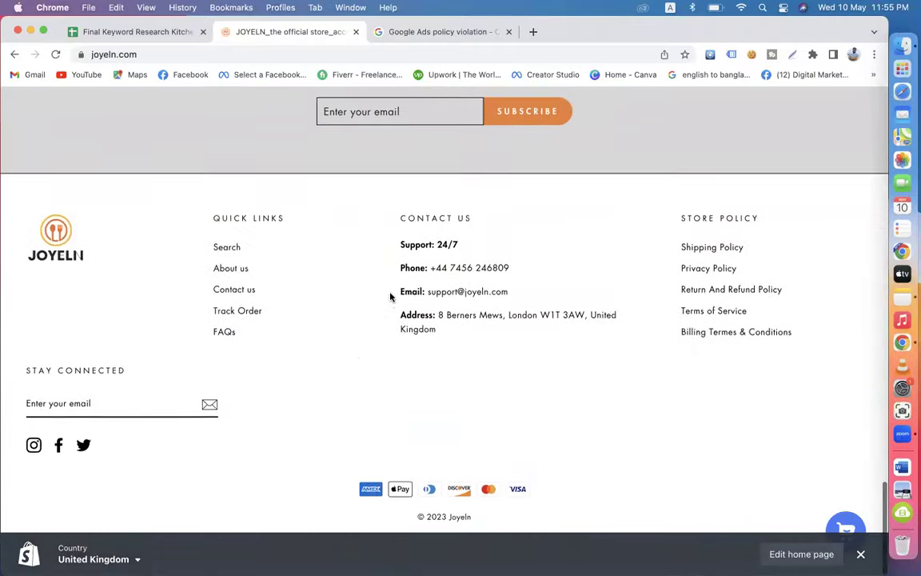
{"action": "scroll", "coordinate": [304, 334], "scroll_direction": "up", "scroll_amount": 15}
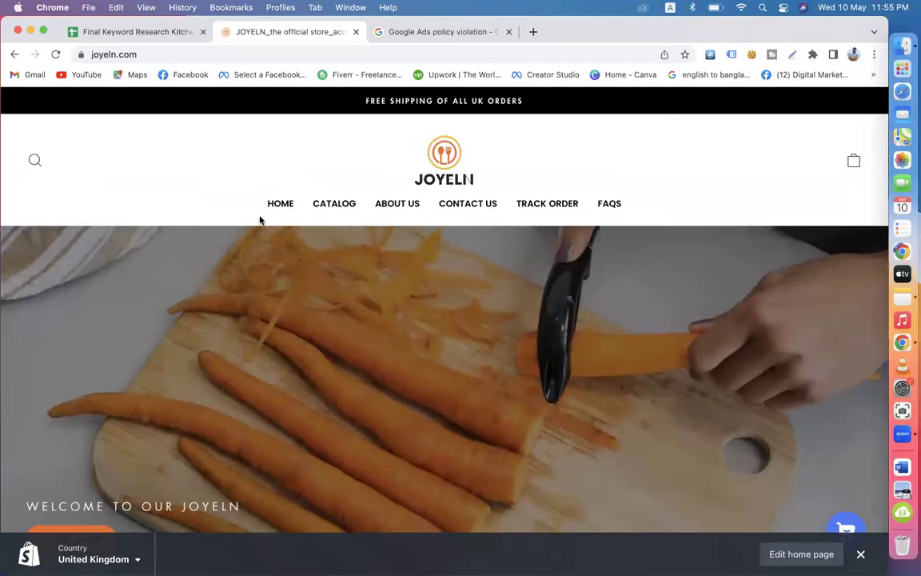
Step: Reload the JOYELN home page, open the directions for its shop location in Google Maps, and close the map
{"action": "left_click", "coordinate": [281, 210]}
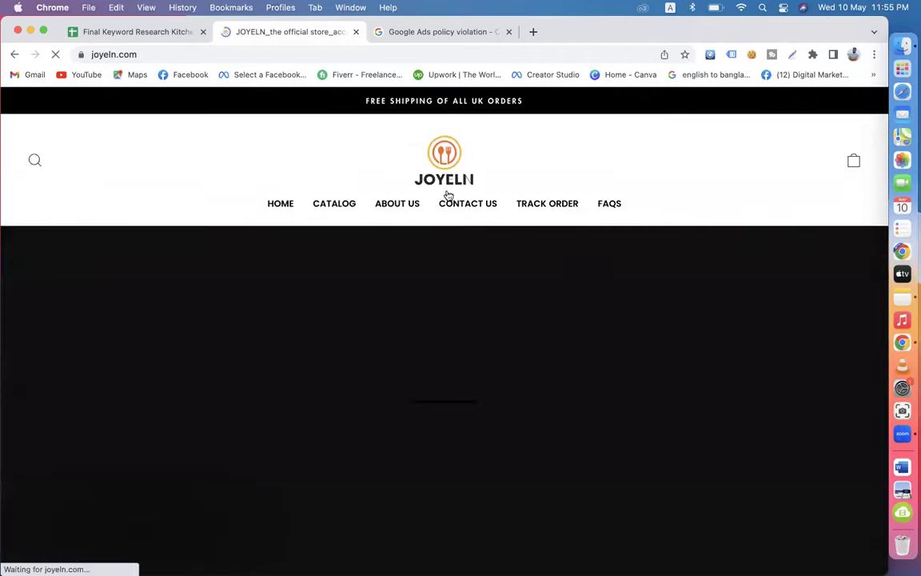
{"action": "scroll", "coordinate": [450, 362], "scroll_direction": "down", "scroll_amount": 15}
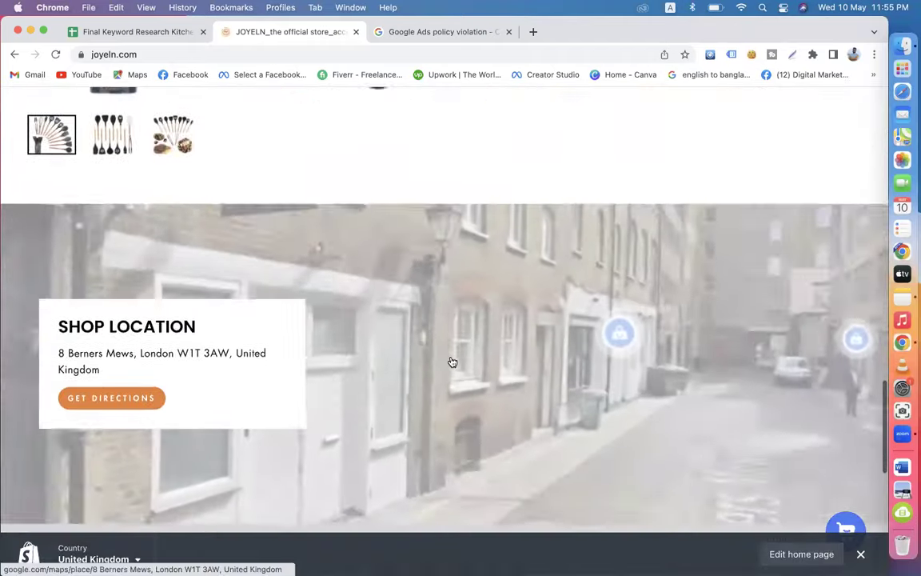
{"action": "scroll", "coordinate": [450, 362], "scroll_direction": "down", "scroll_amount": 7}
{"action": "scroll", "coordinate": [450, 360], "scroll_direction": "up", "scroll_amount": 5}
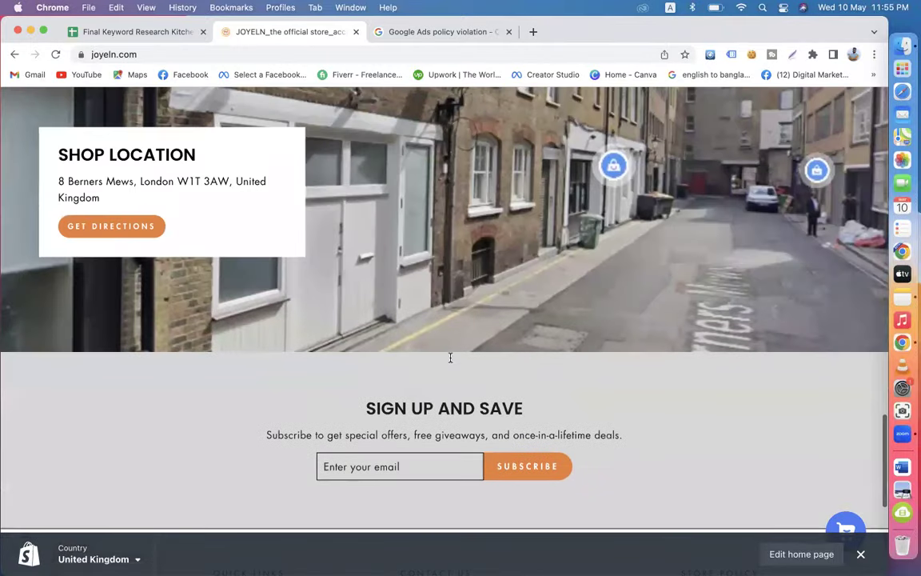
{"action": "left_click", "coordinate": [126, 228]}
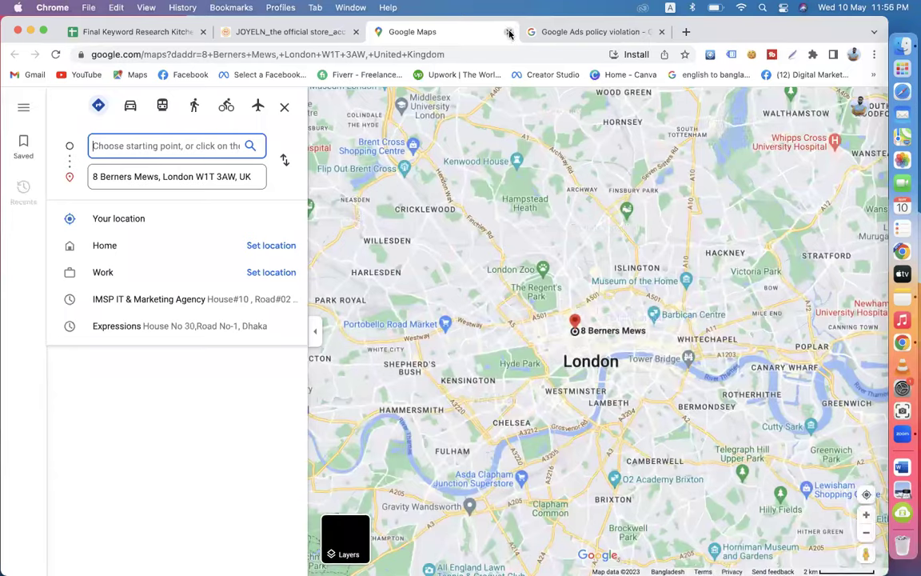
{"action": "left_click", "coordinate": [508, 32]}
Step: Examine the JOYELN home page footer's quick links, contact details and store policy links
{"action": "scroll", "coordinate": [491, 353], "scroll_direction": "down", "scroll_amount": 5}
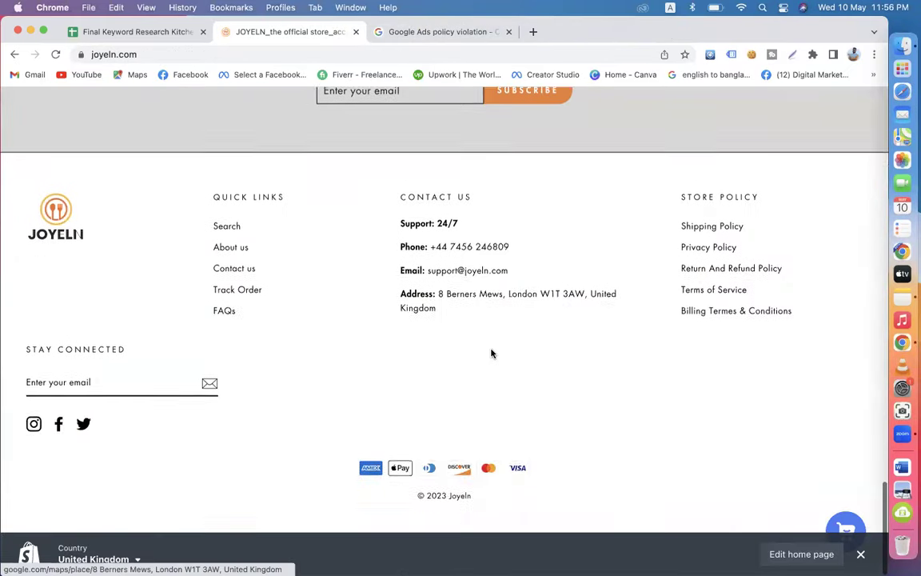
{"action": "scroll", "coordinate": [491, 354], "scroll_direction": "up", "scroll_amount": 15}
{"action": "scroll", "coordinate": [527, 368], "scroll_direction": "down", "scroll_amount": 15}
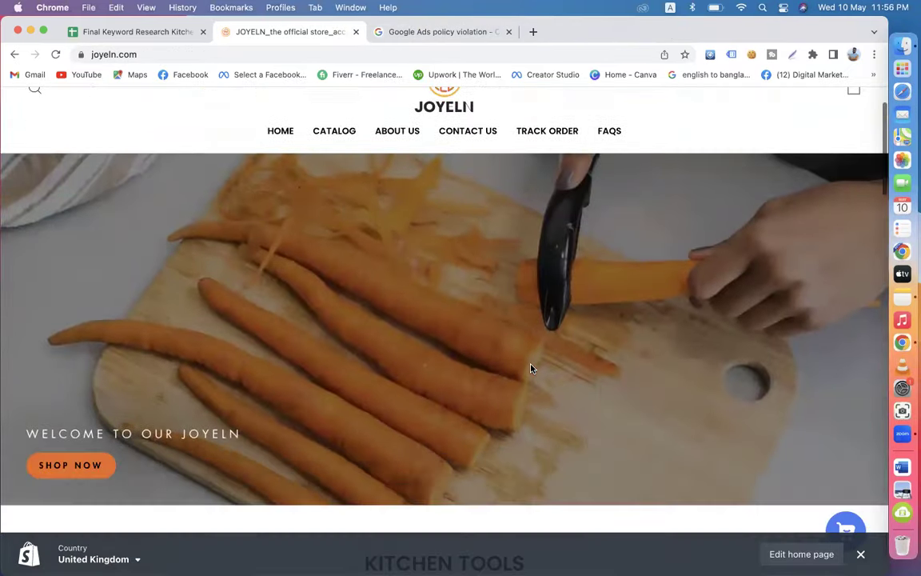
{"action": "scroll", "coordinate": [530, 369], "scroll_direction": "down", "scroll_amount": 3}
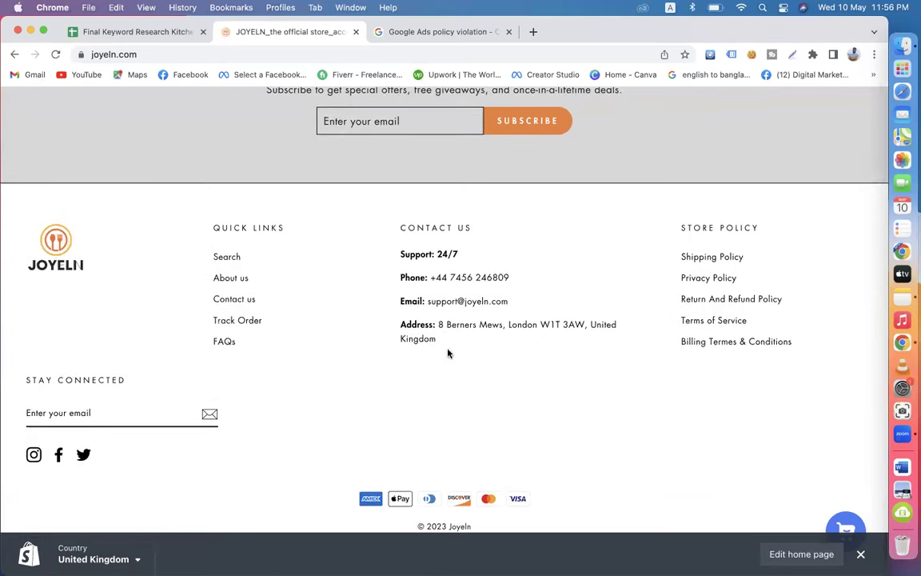